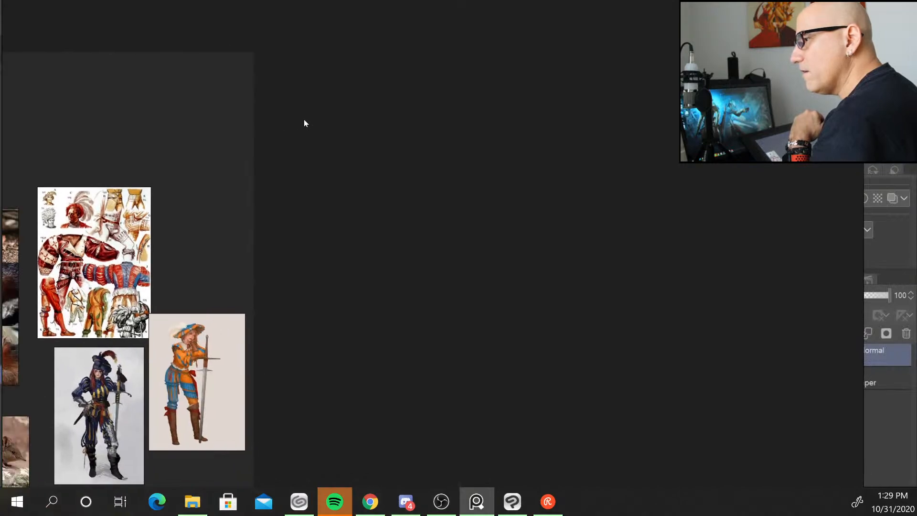
pyautogui.scroll(-4, 287, 309)
pyautogui.scroll(-2, 287, 313)
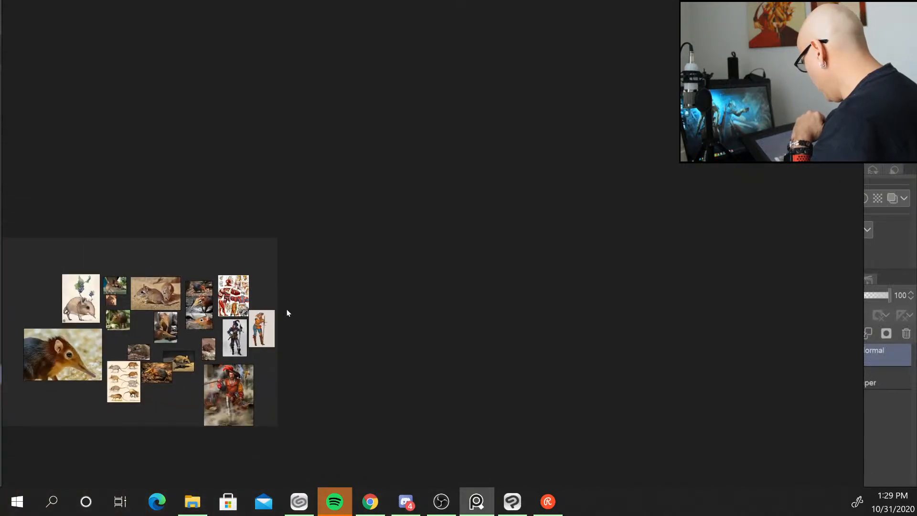
pyautogui.rightClick(35, 173)
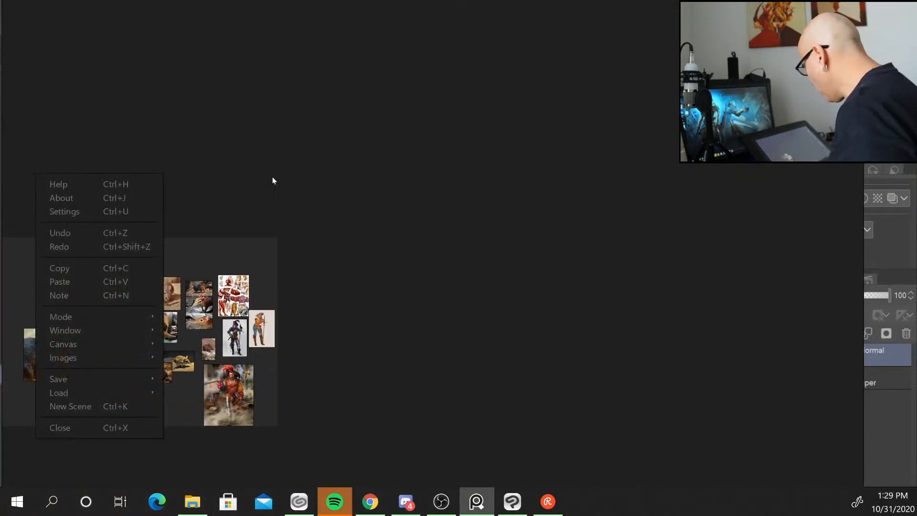
pyautogui.rightClick(256, 177)
pyautogui.rightClick(120, 221)
pyautogui.rightClick(121, 155)
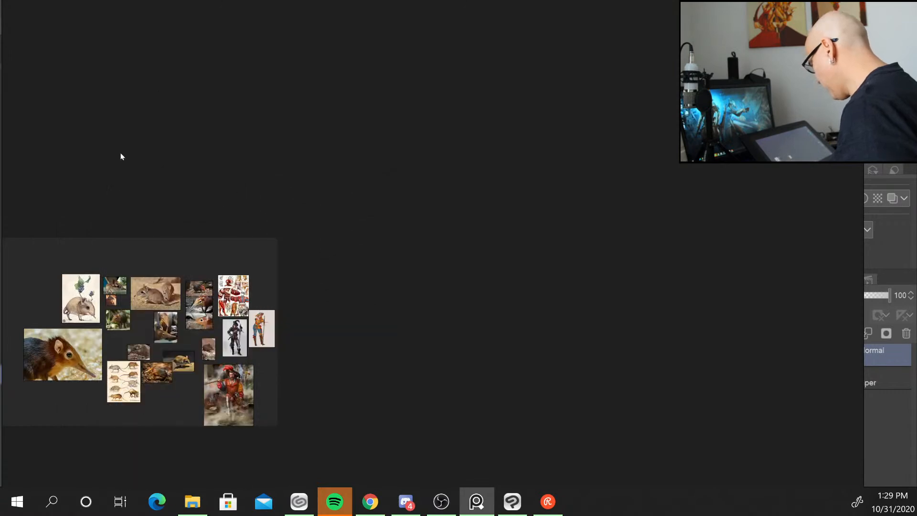
# Reposition the reference board window so the whole collection of images sits in view.
pyautogui.click(244, 136)
pyautogui.moveTo(112, 191); pyautogui.dragTo(334, 79)
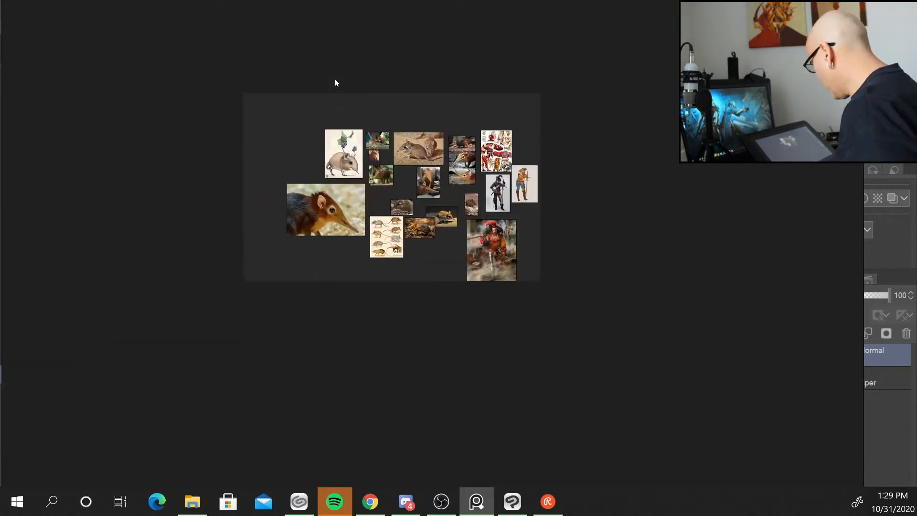
pyautogui.scroll(6, 372, 174)
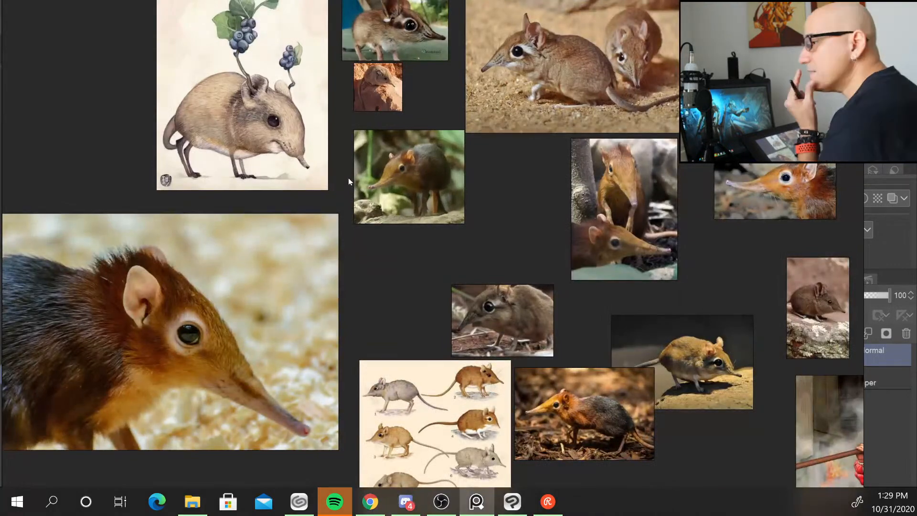
pyautogui.scroll(-4, 348, 177)
pyautogui.scroll(3, 318, 173)
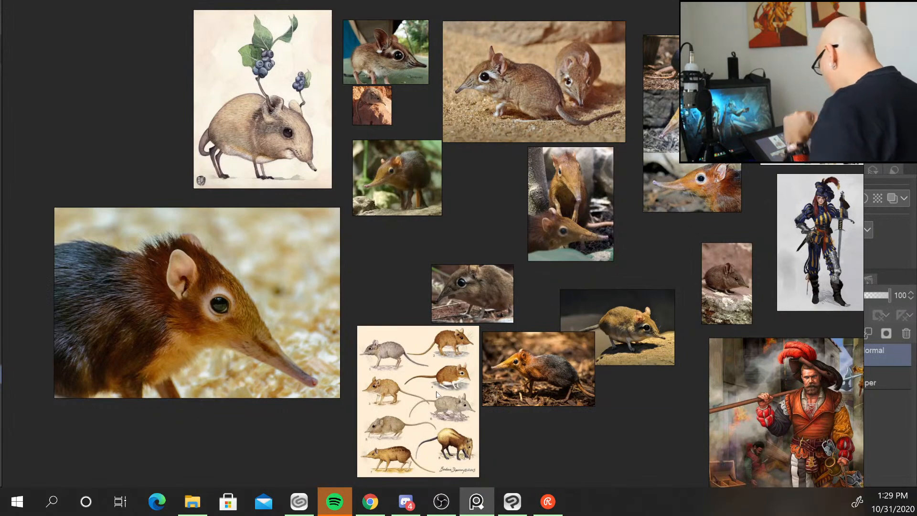
# Zoom into the elephant shrew illustration sheet and photos one at a time to study their anatomy.
pyautogui.doubleClick(443, 403)
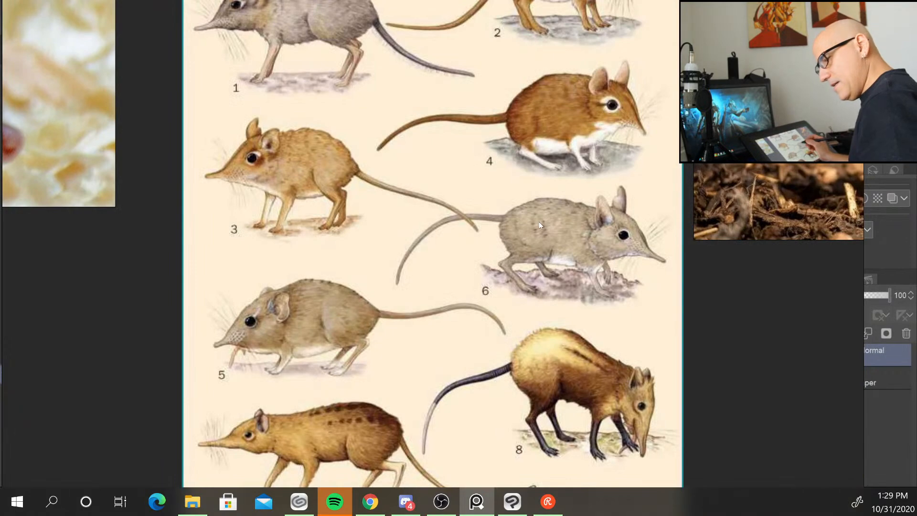
pyautogui.moveTo(543, 229); pyautogui.dragTo(430, 371)
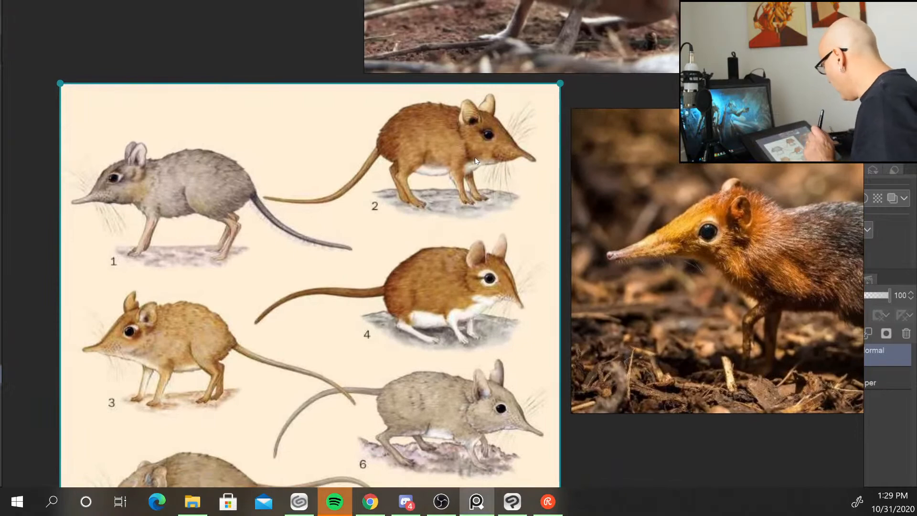
pyautogui.scroll(3, 452, 138)
pyautogui.scroll(-4, 446, 139)
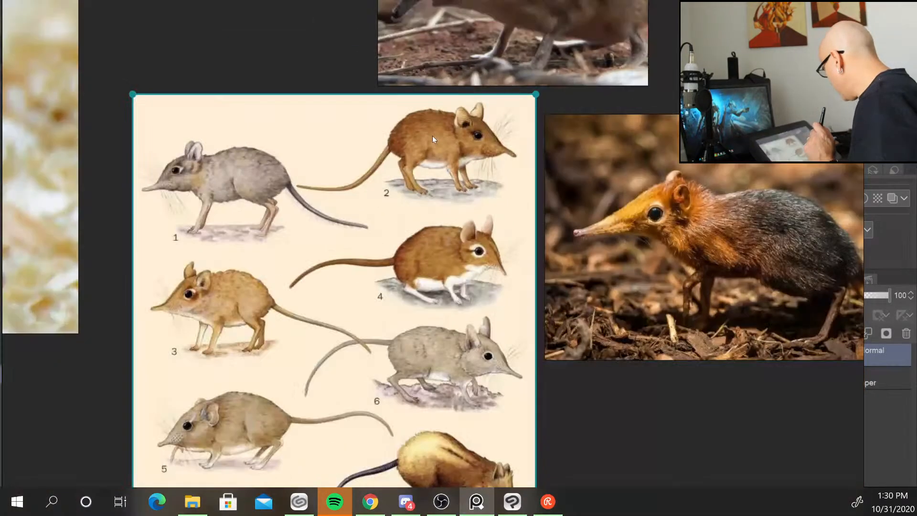
pyautogui.scroll(-2, 432, 135)
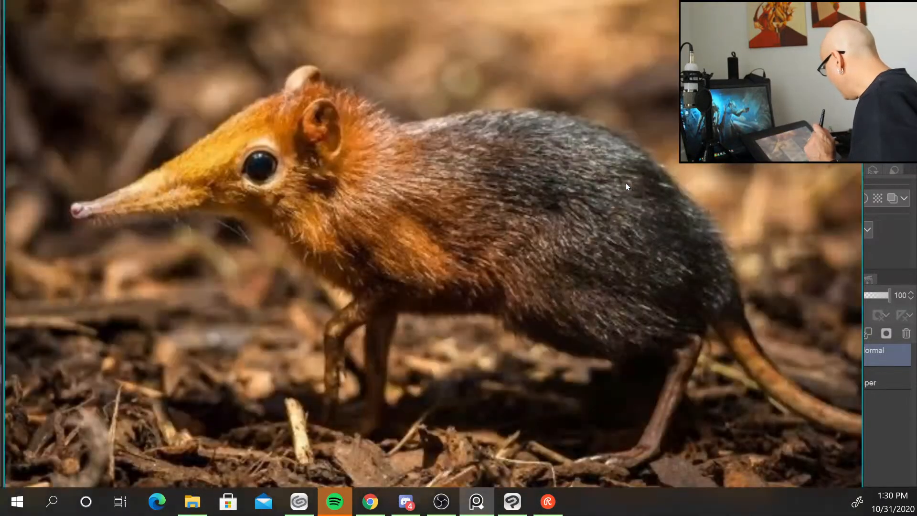
pyautogui.doubleClick(626, 181)
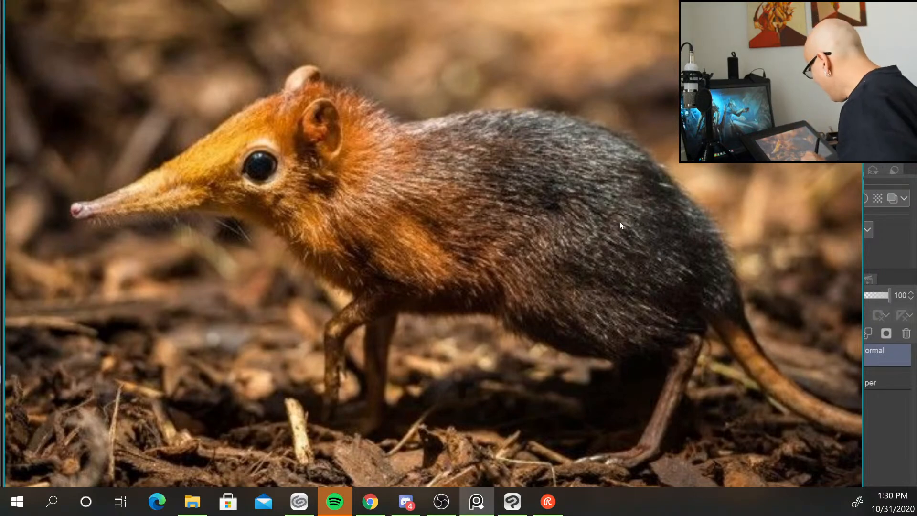
pyautogui.scroll(4, 621, 222)
pyautogui.scroll(-5, 620, 221)
pyautogui.scroll(-4, 620, 221)
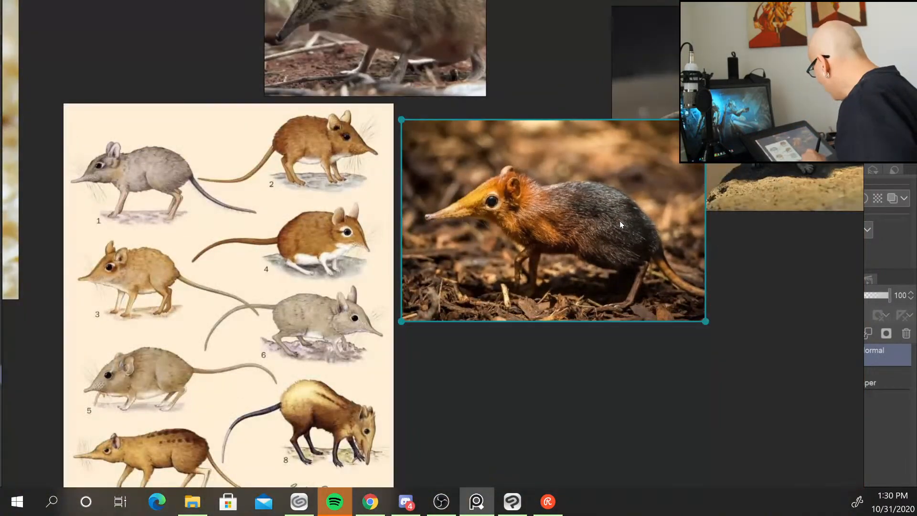
pyautogui.click(755, 110)
pyautogui.doubleClick(755, 110)
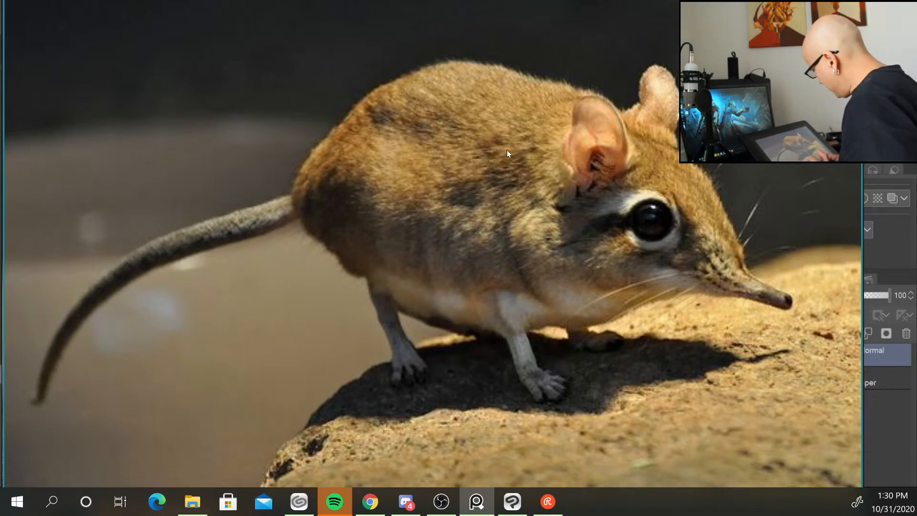
# Inspect the remaining elephant shrew photos up close, focusing on the head, eye and snout.
pyautogui.scroll(-10, 506, 150)
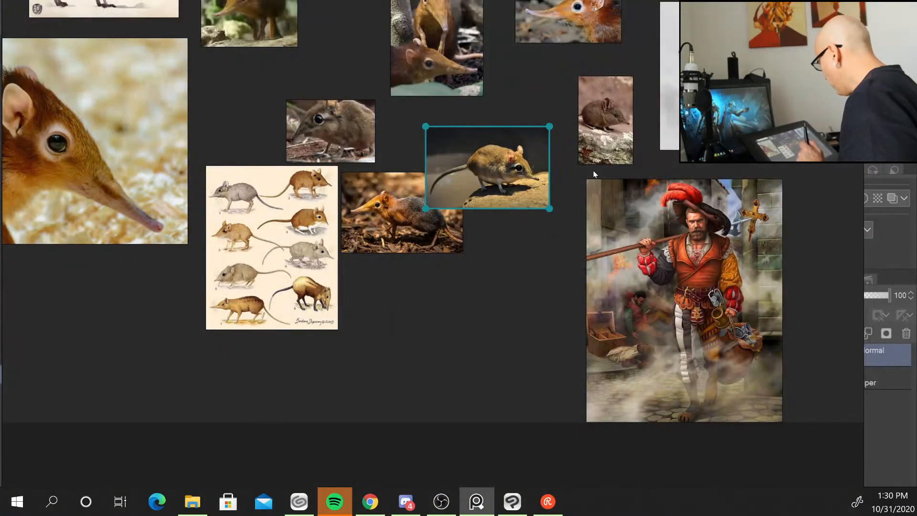
pyautogui.doubleClick(342, 130)
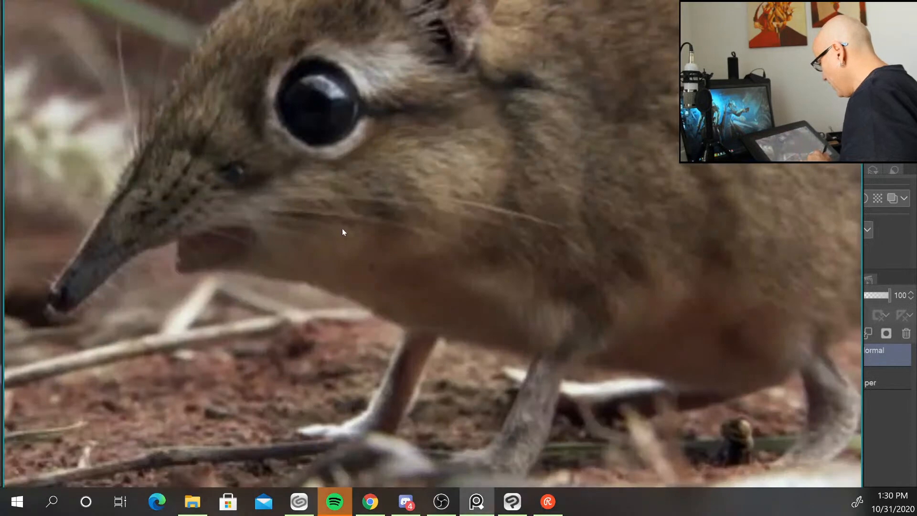
pyautogui.doubleClick(343, 229)
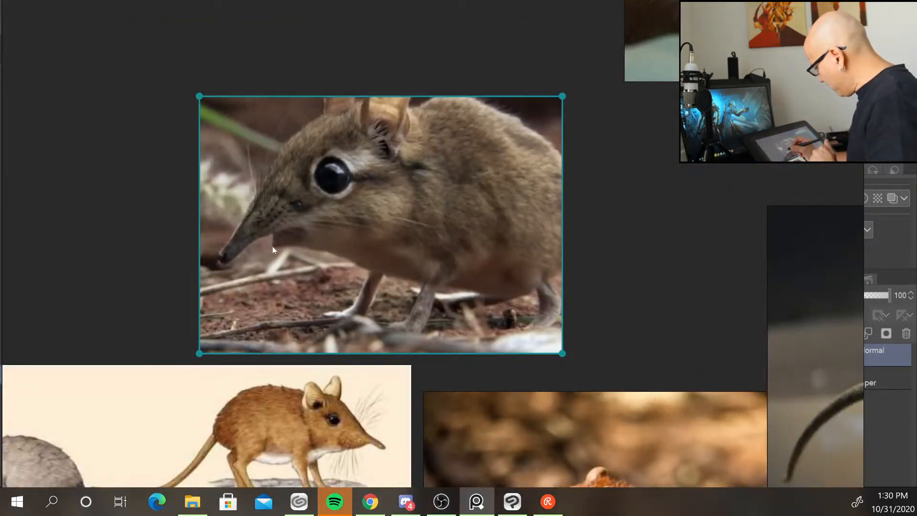
pyautogui.scroll(3, 272, 245)
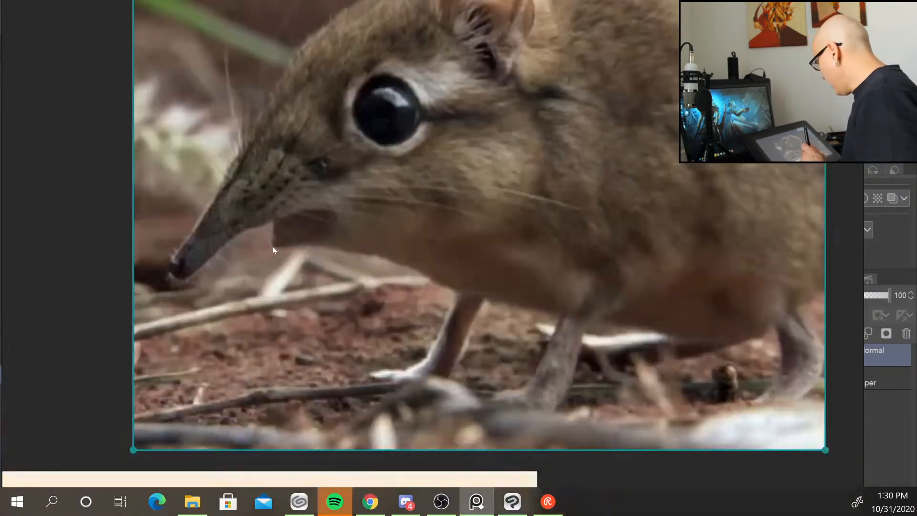
pyautogui.scroll(-10, 272, 246)
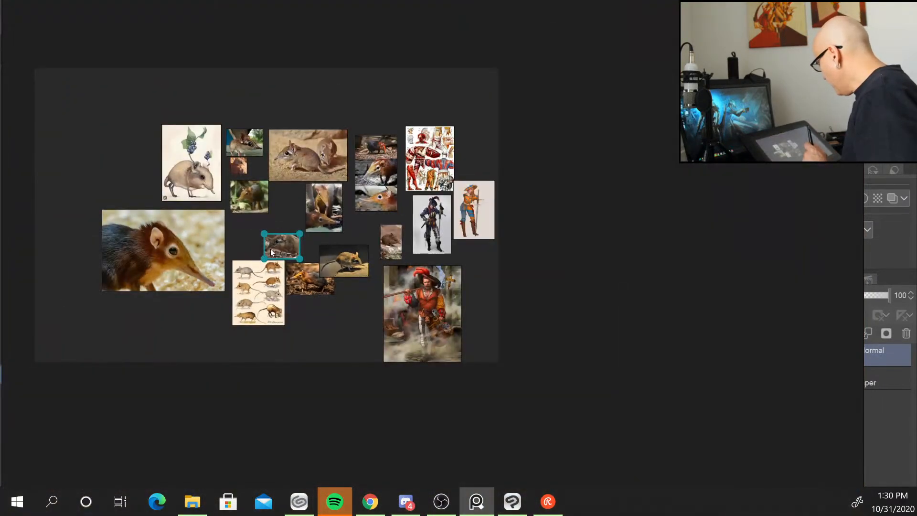
# Examine the Renaissance mercenary costume sheet and the character paintings one by one at full size.
pyautogui.doubleClick(440, 148)
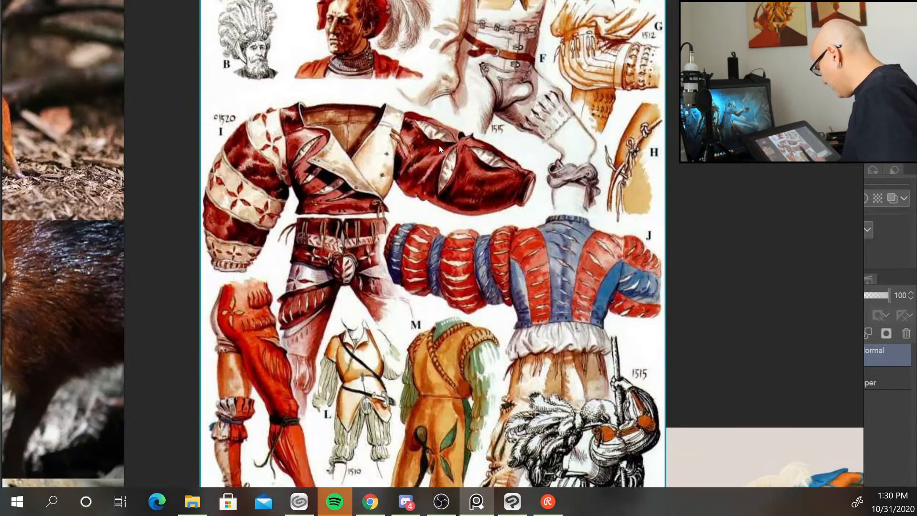
pyautogui.scroll(-8, 439, 145)
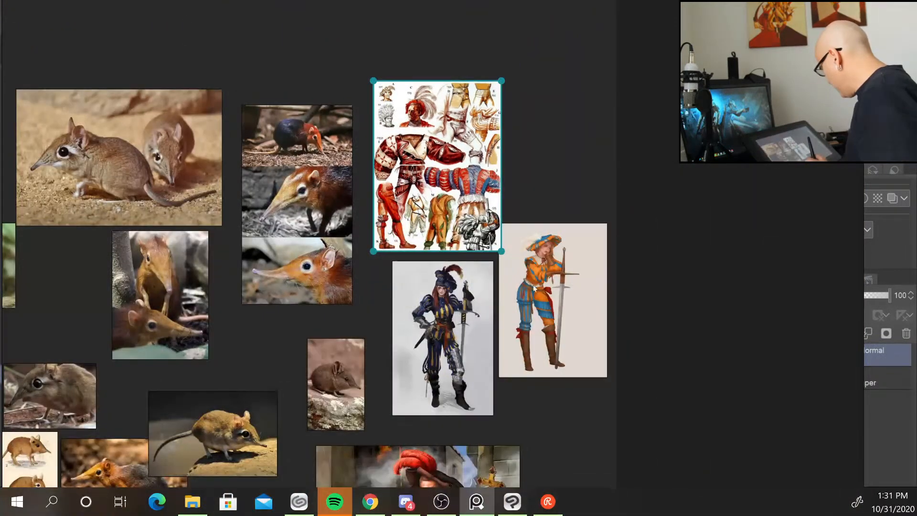
pyautogui.doubleClick(449, 353)
pyautogui.scroll(2, 448, 324)
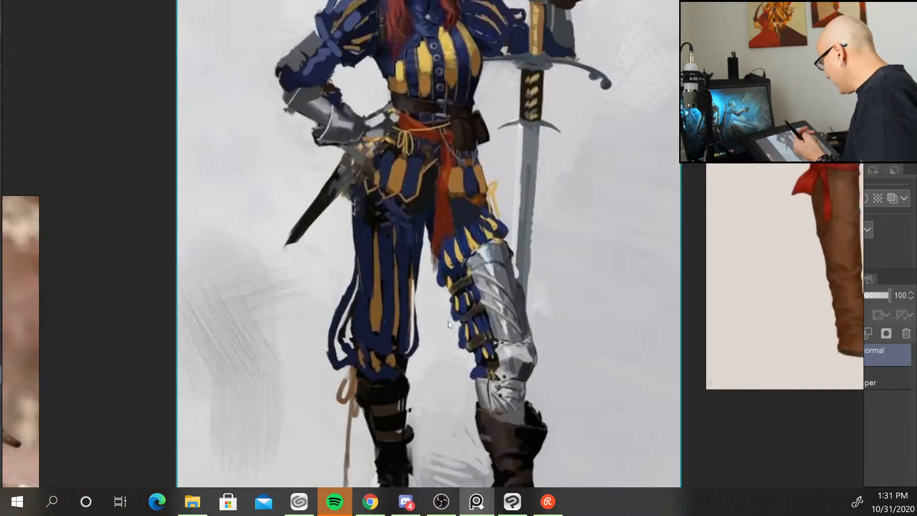
pyautogui.scroll(-3, 448, 325)
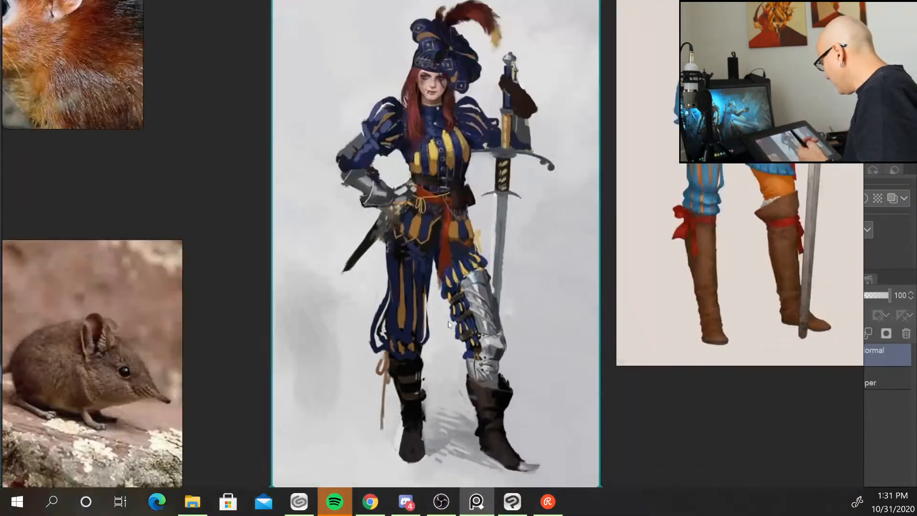
pyautogui.doubleClick(718, 213)
pyautogui.scroll(2, 515, 339)
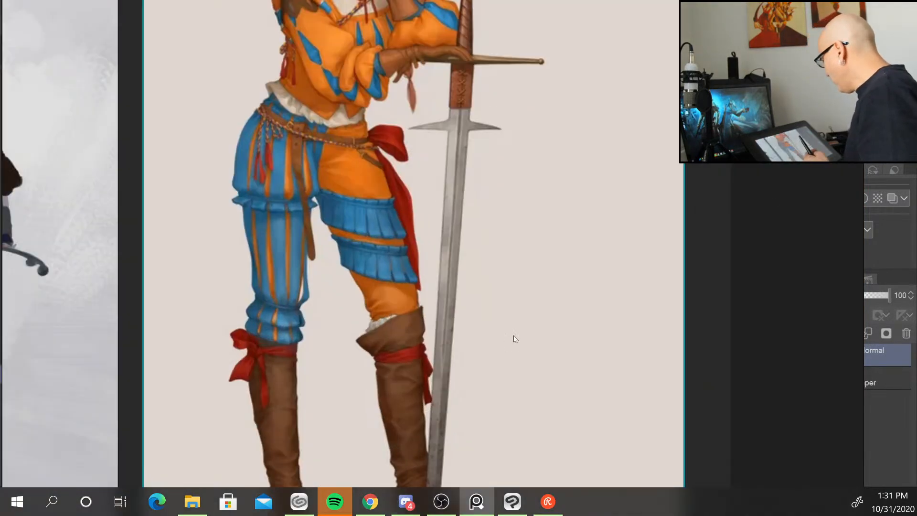
pyautogui.scroll(-2, 515, 339)
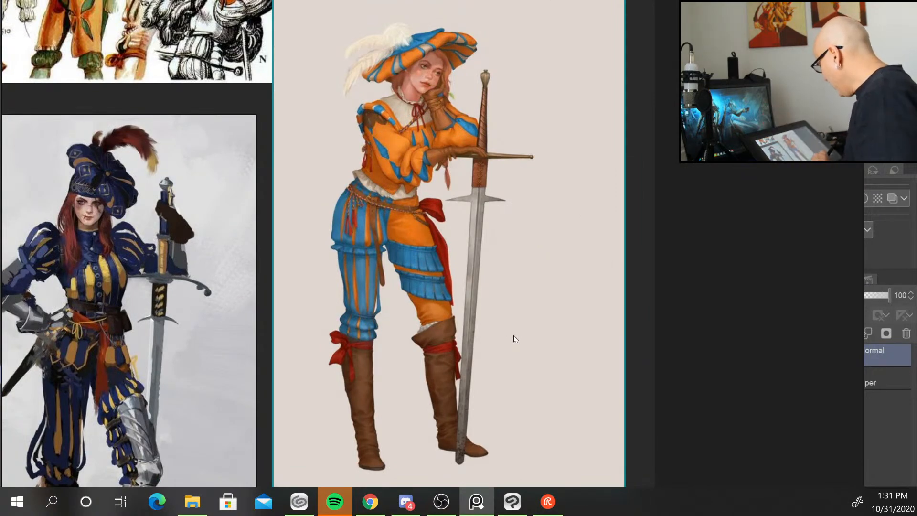
pyautogui.scroll(-6, 515, 339)
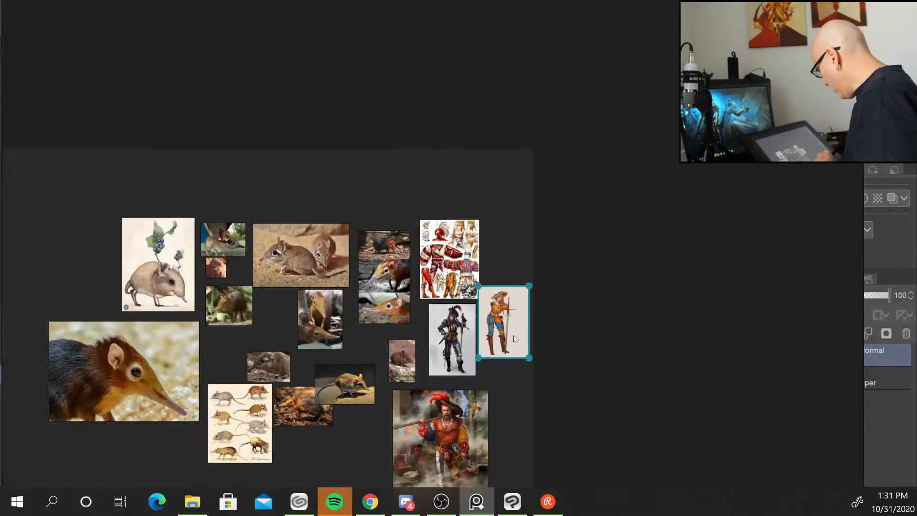
pyautogui.doubleClick(469, 429)
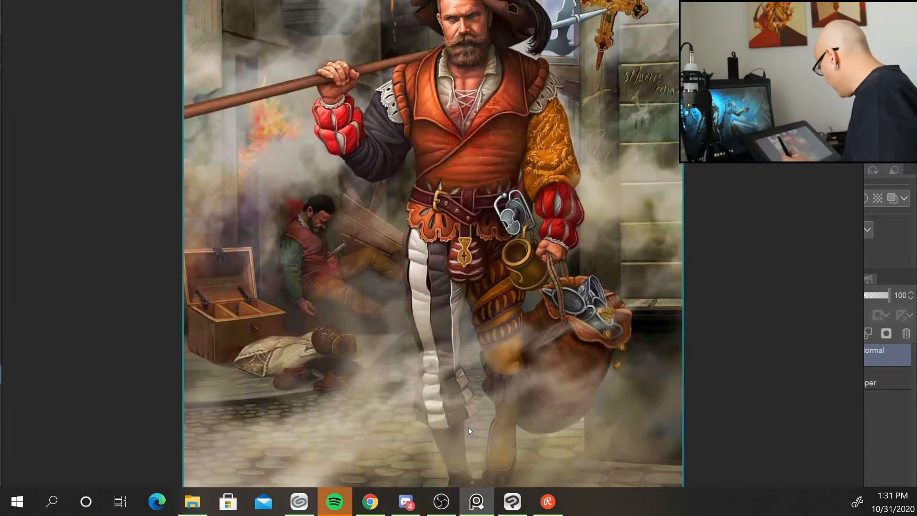
pyautogui.scroll(-5, 469, 427)
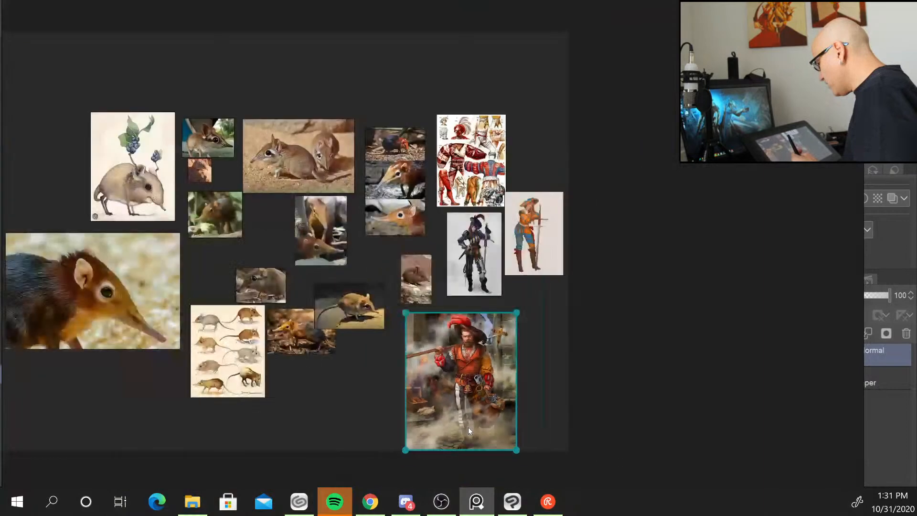
pyautogui.scroll(4, 468, 428)
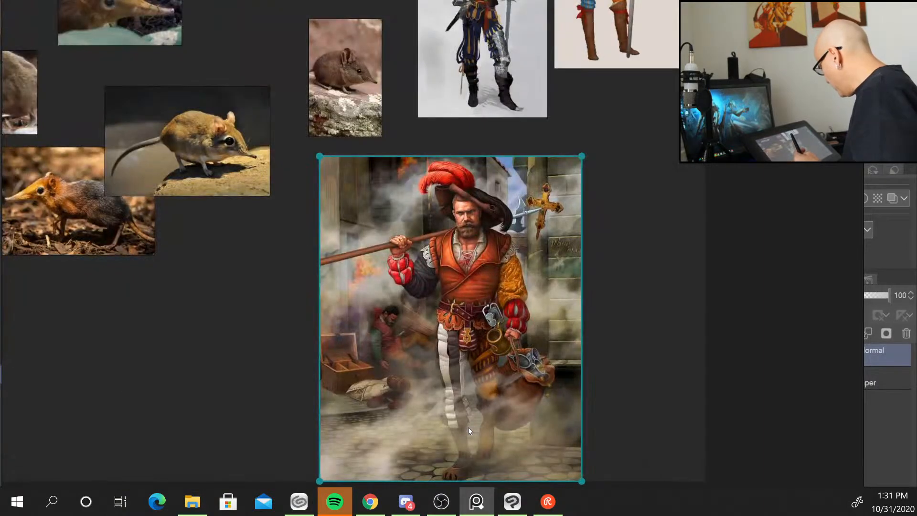
pyautogui.scroll(1, 492, 84)
pyautogui.click(492, 84)
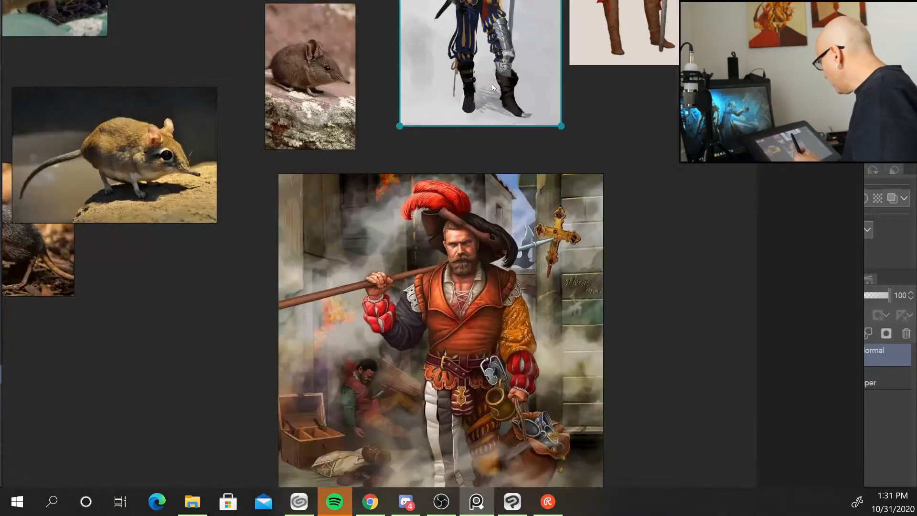
pyautogui.doubleClick(491, 84)
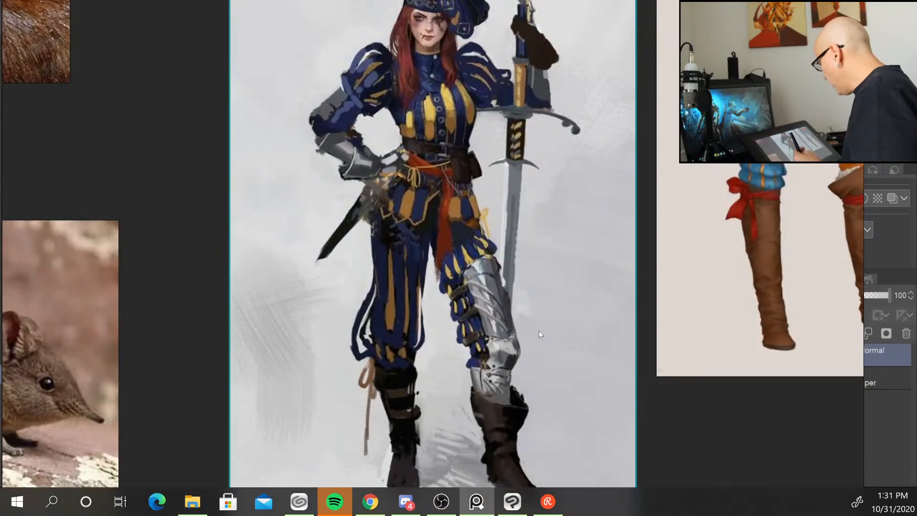
pyautogui.scroll(-5, 539, 330)
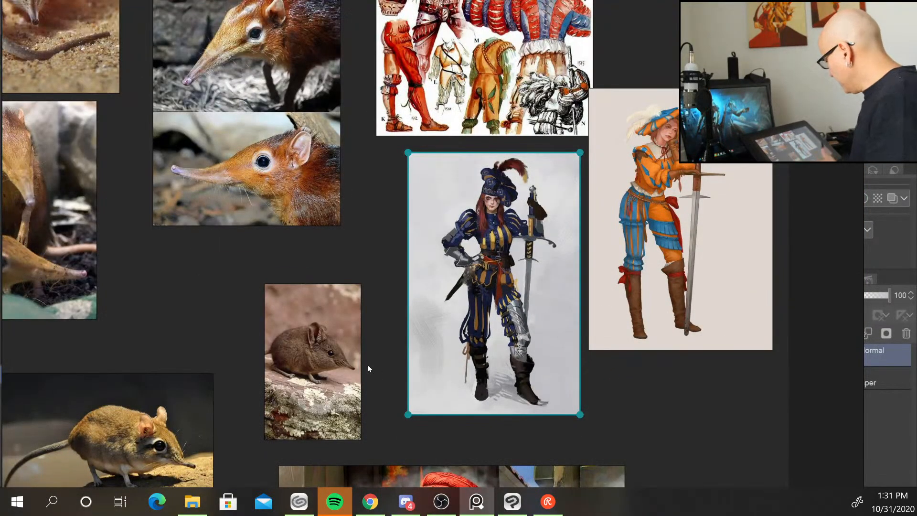
pyautogui.scroll(1, 453, 257)
pyautogui.scroll(-3, 453, 257)
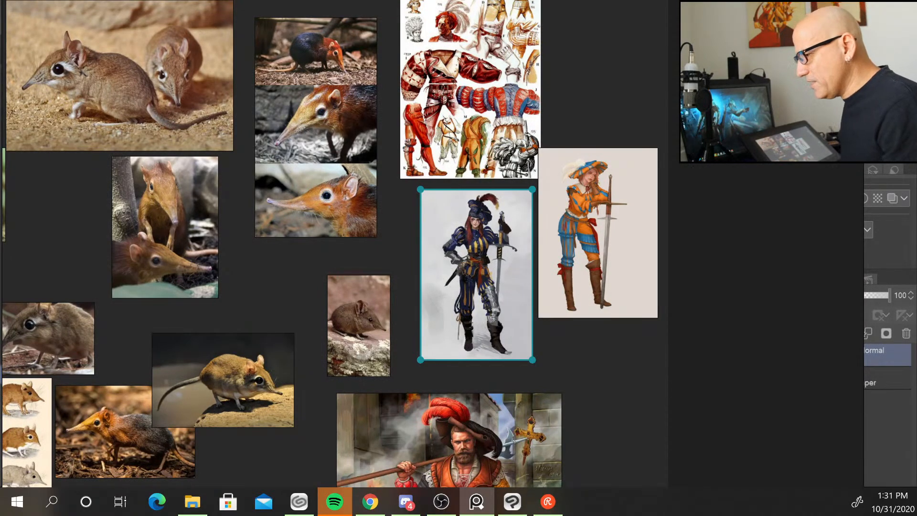
# Add an armoured mercenary painting to the board beside the costume references and zoom in on it.
pyautogui.hotkey('alt', 'Tab')
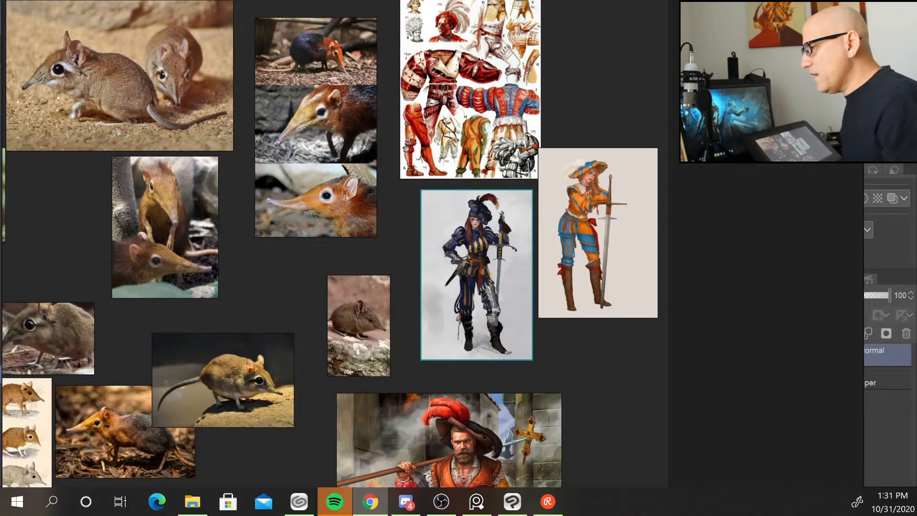
pyautogui.moveTo(334, 356); pyautogui.dragTo(789, 246)
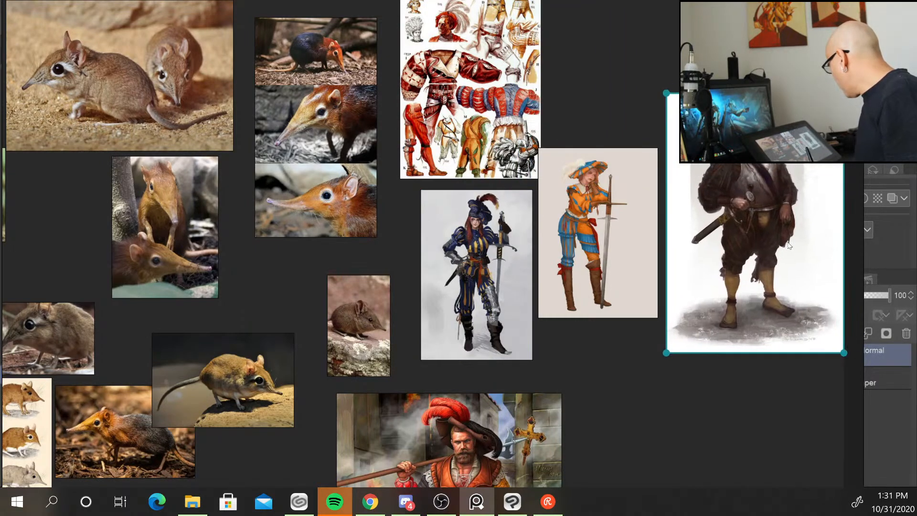
pyautogui.doubleClick(771, 181)
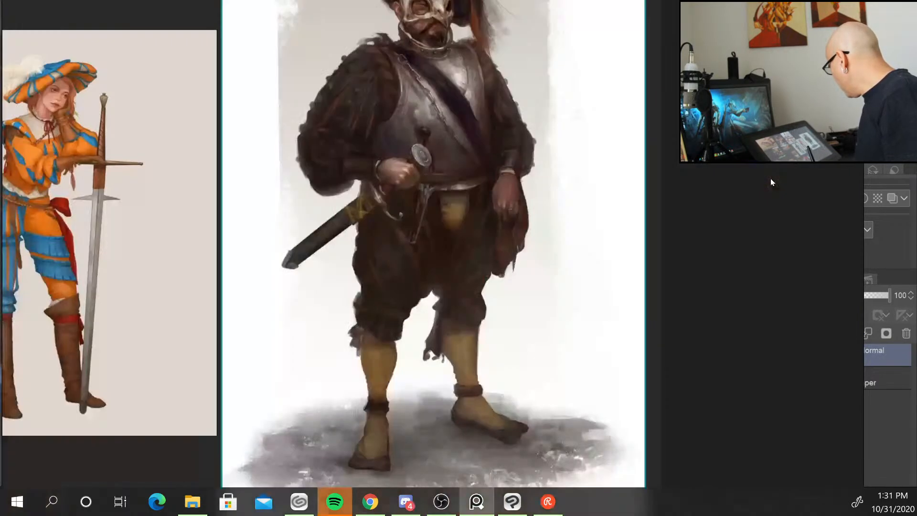
pyautogui.scroll(2, 501, 303)
pyautogui.scroll(-3, 502, 303)
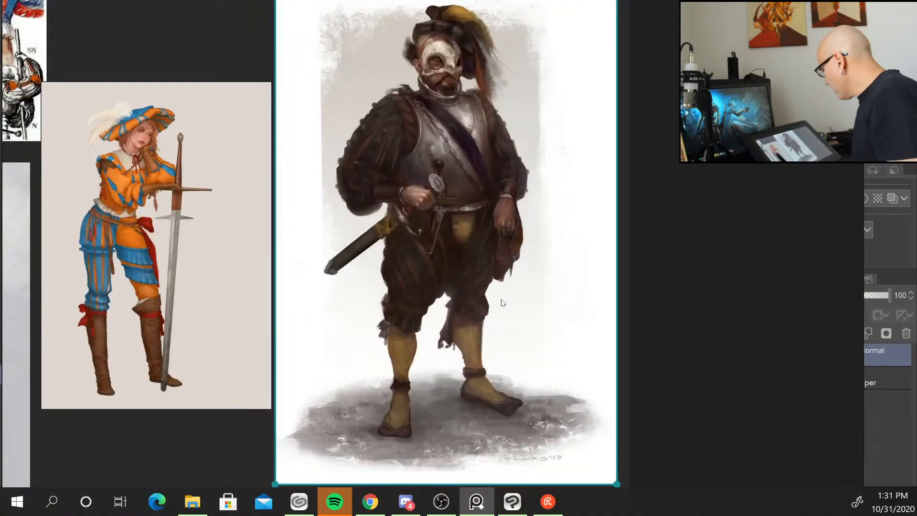
# Zoom out and add a woodcut print of a landsknecht above the costume references, and zoom in on it.
pyautogui.scroll(-2, 502, 303)
pyautogui.scroll(1, 483, 338)
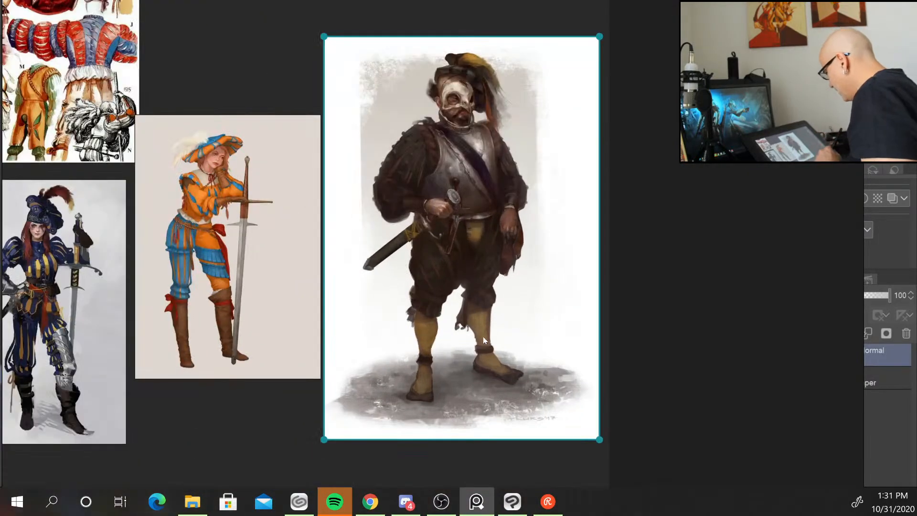
pyautogui.scroll(-2, 483, 339)
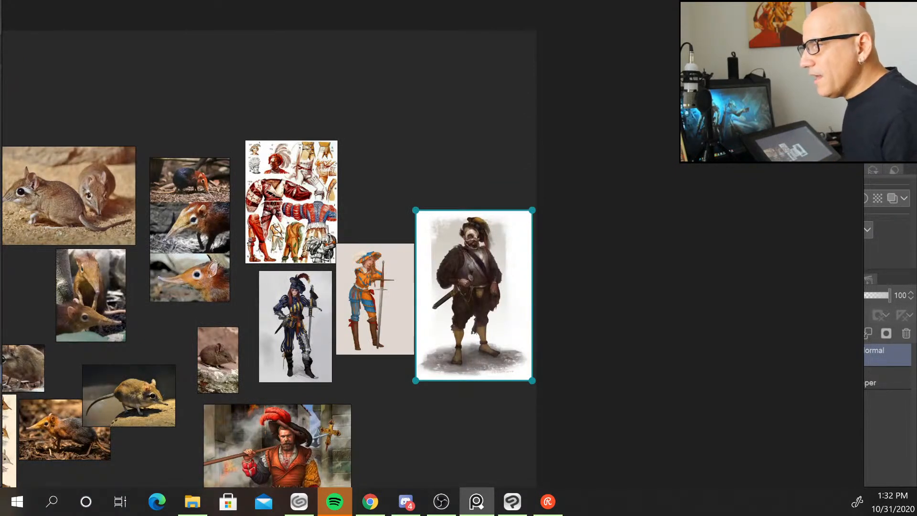
pyautogui.moveTo(1, 165); pyautogui.dragTo(378, 87)
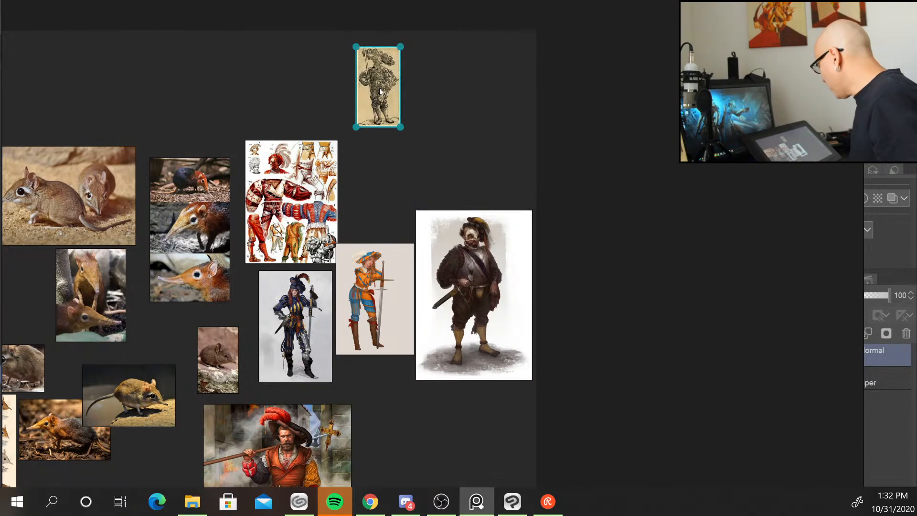
pyautogui.doubleClick(378, 87)
pyautogui.scroll(-1, 374, 102)
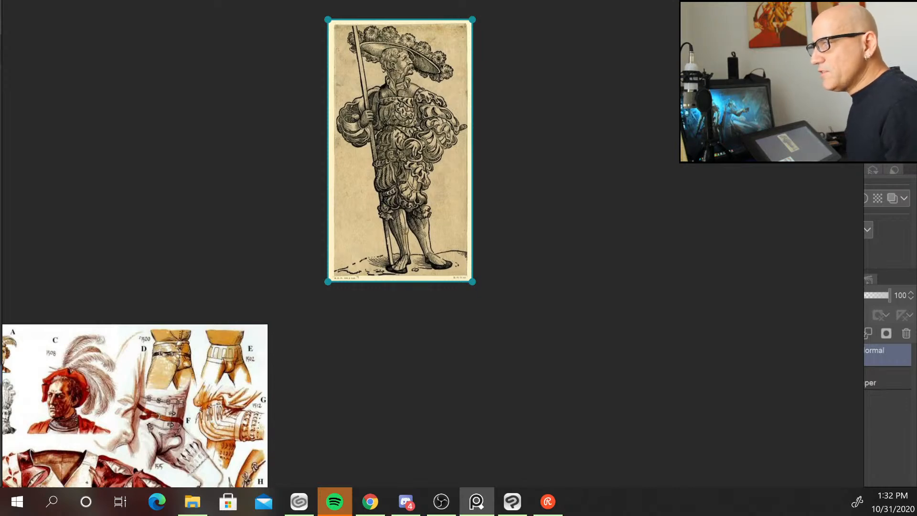
# Add a painted miniature of an armoured landsknecht beside the woodcut print and view it at full size.
pyautogui.moveTo(87, 204); pyautogui.dragTo(166, 89)
pyautogui.scroll(1, 177, 125)
pyautogui.scroll(-4, 187, 153)
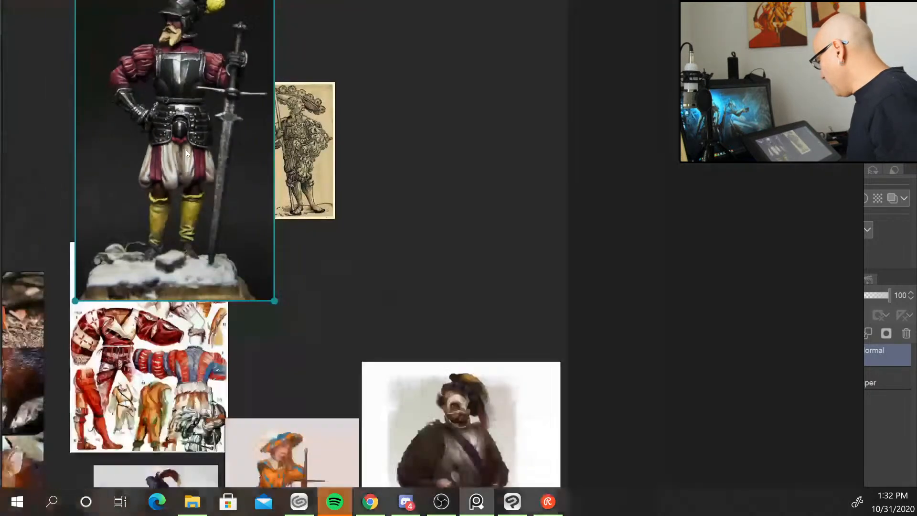
pyautogui.doubleClick(188, 119)
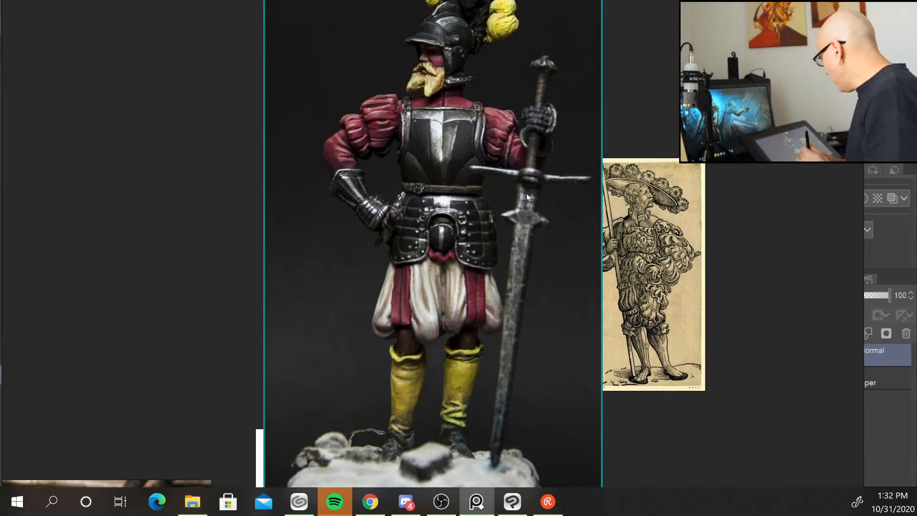
pyautogui.scroll(-5, 178, 173)
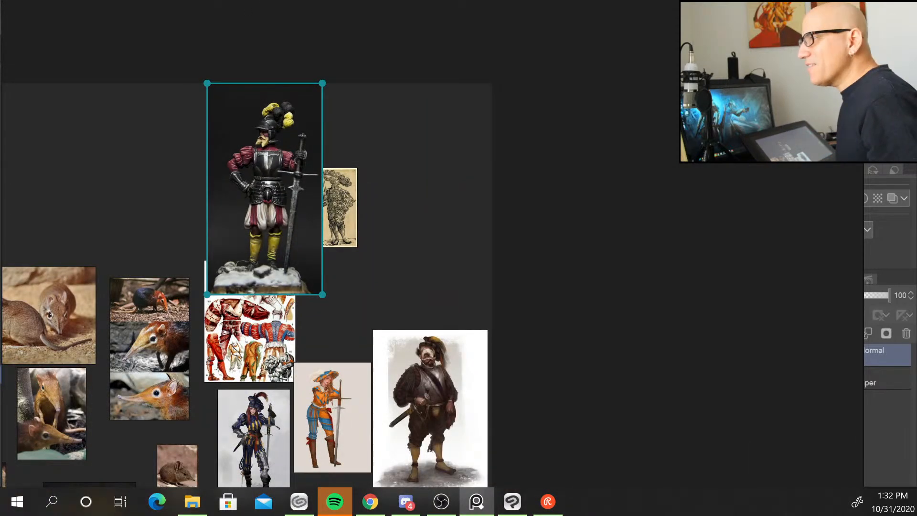
# Switch to the browser and read through the PureRef website's feature overview before returning to the board.
pyautogui.hotkey('alt', 'Tab')
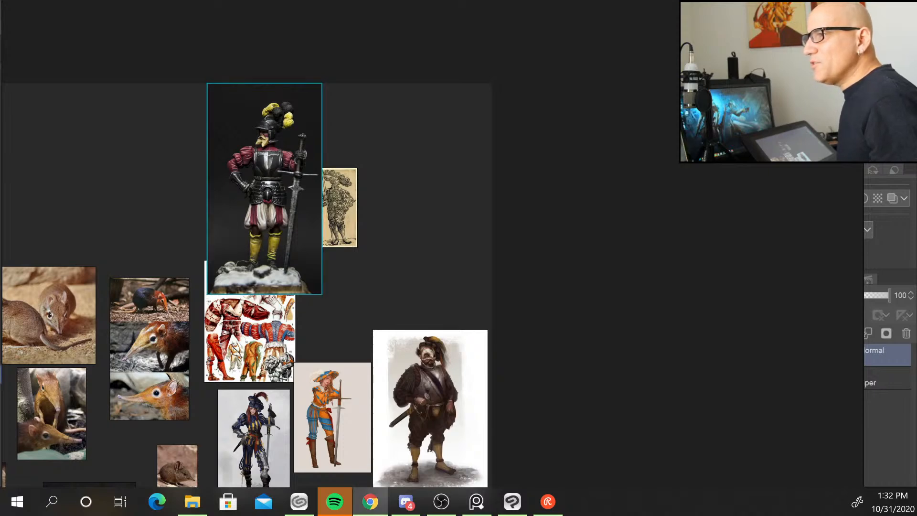
pyautogui.moveTo(0, 230); pyautogui.dragTo(303, 4)
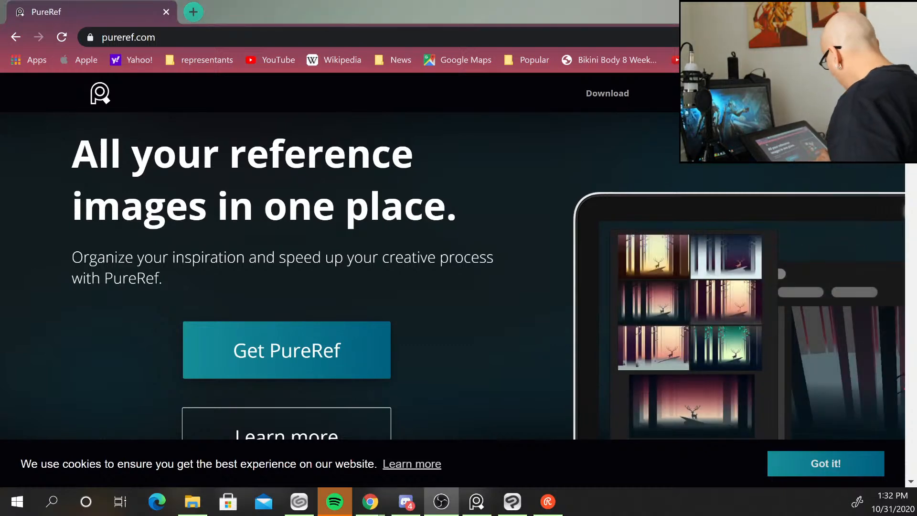
pyautogui.scroll(-12, 200, 403)
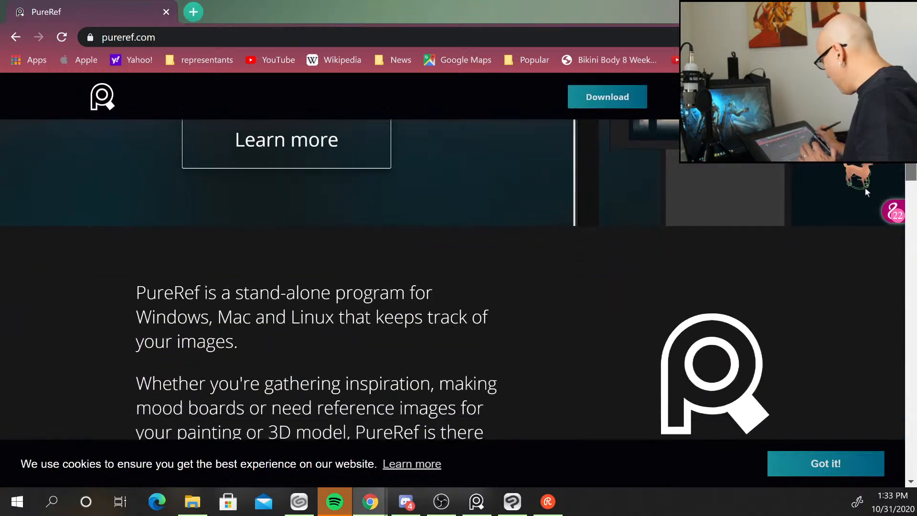
pyautogui.scroll(-3, 453, 279)
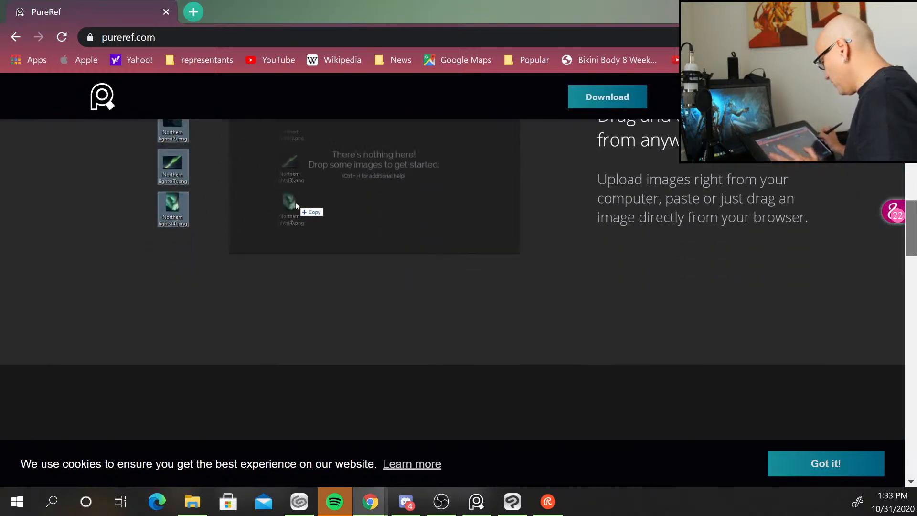
pyautogui.scroll(3, 453, 279)
pyautogui.scroll(-1, 453, 280)
pyautogui.moveTo(911, 213); pyautogui.dragTo(911, 212)
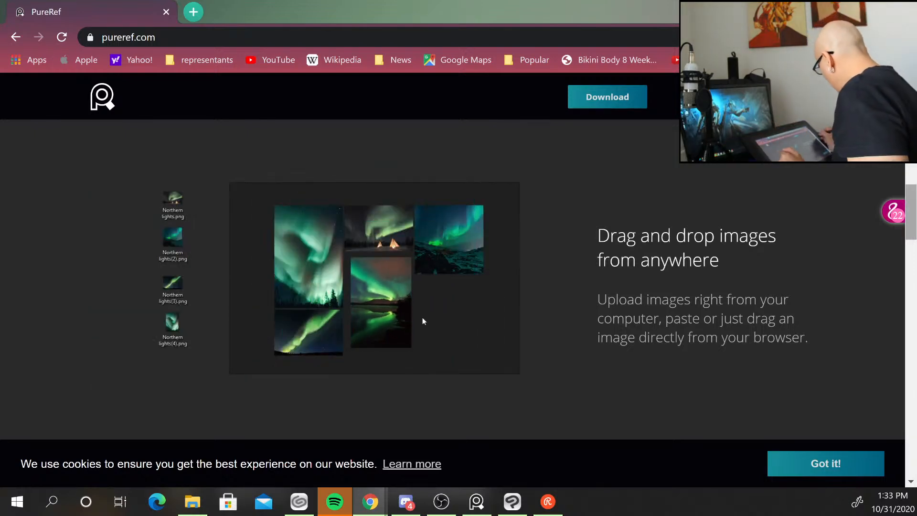
pyautogui.moveTo(912, 213); pyautogui.dragTo(911, 113)
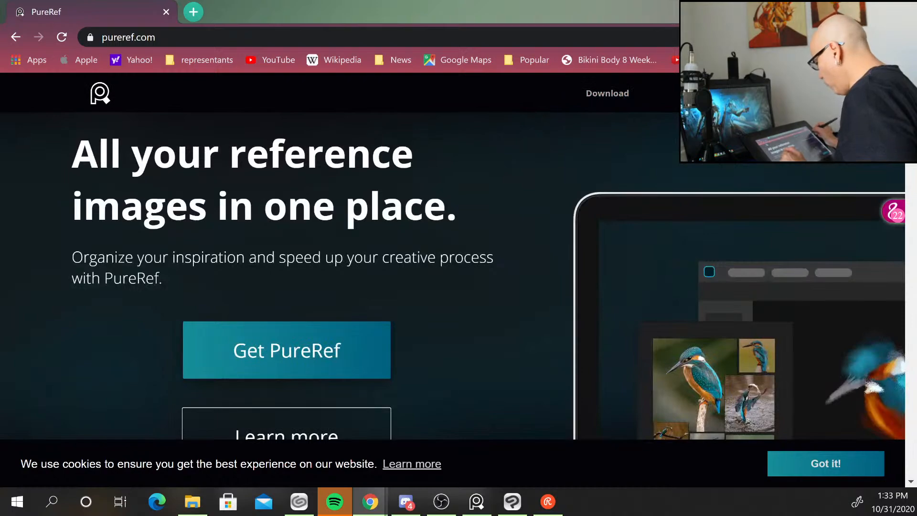
pyautogui.scroll(-15, 459, 286)
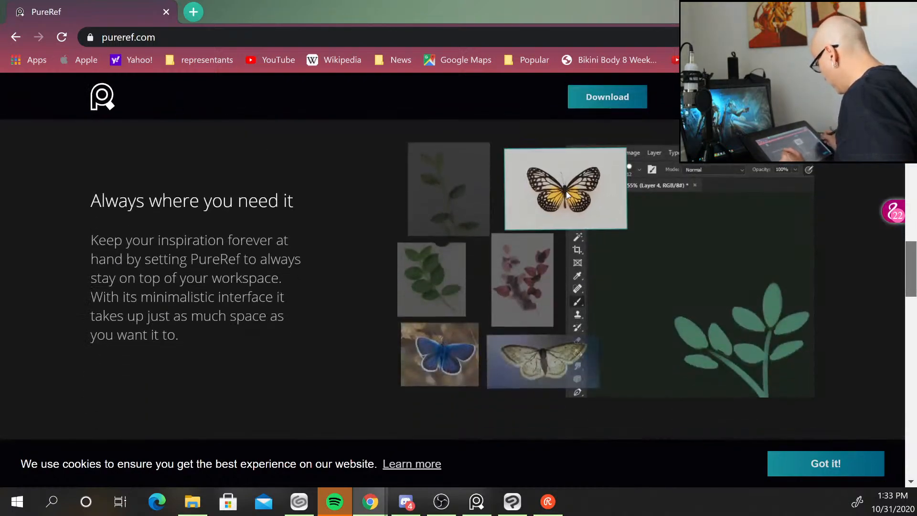
pyautogui.scroll(-12, 567, 195)
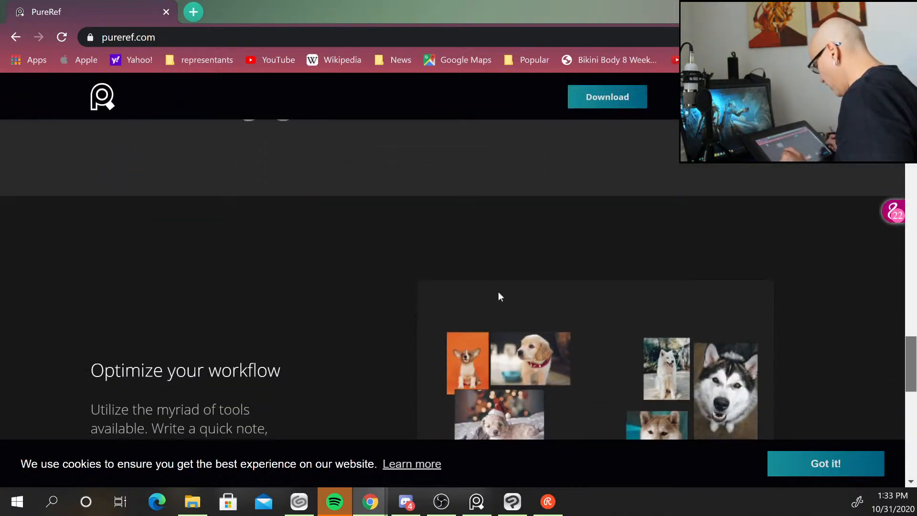
pyautogui.scroll(-3, 500, 296)
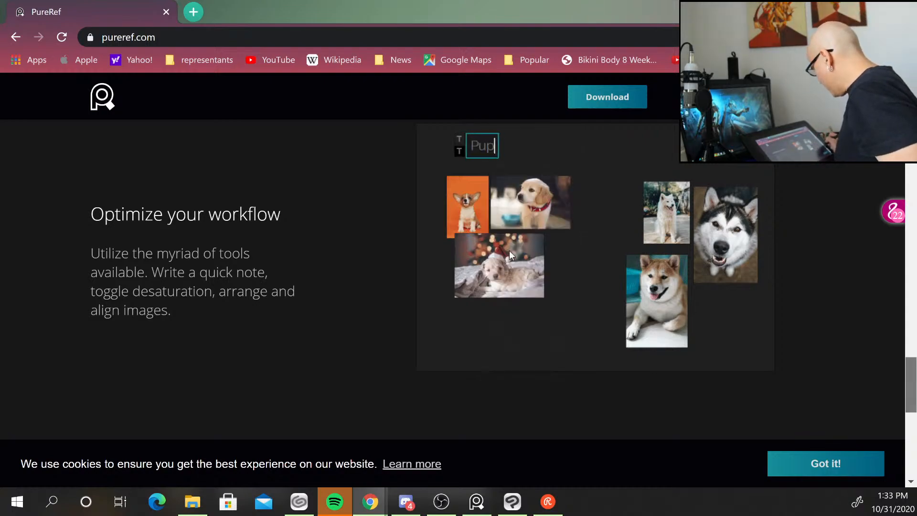
pyautogui.scroll(15, 459, 287)
pyautogui.scroll(10, 459, 287)
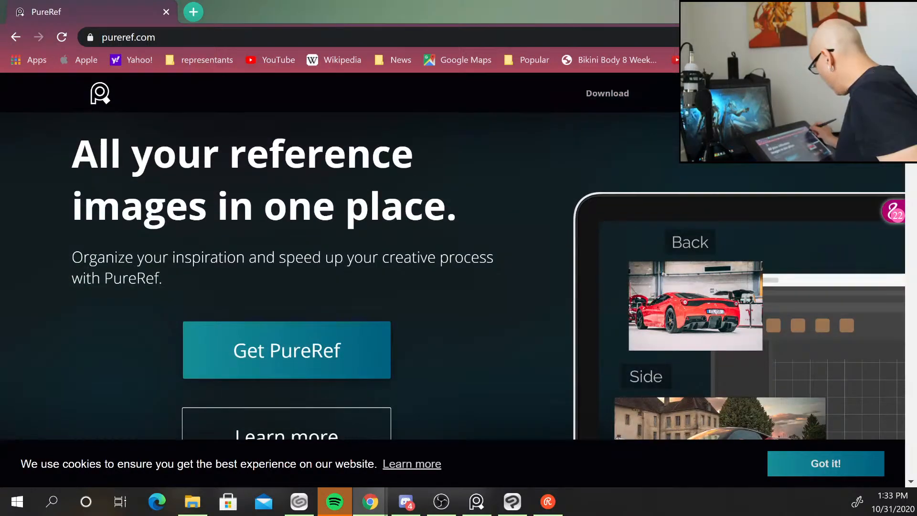
pyautogui.scroll(-2, 459, 287)
pyautogui.scroll(2, 459, 286)
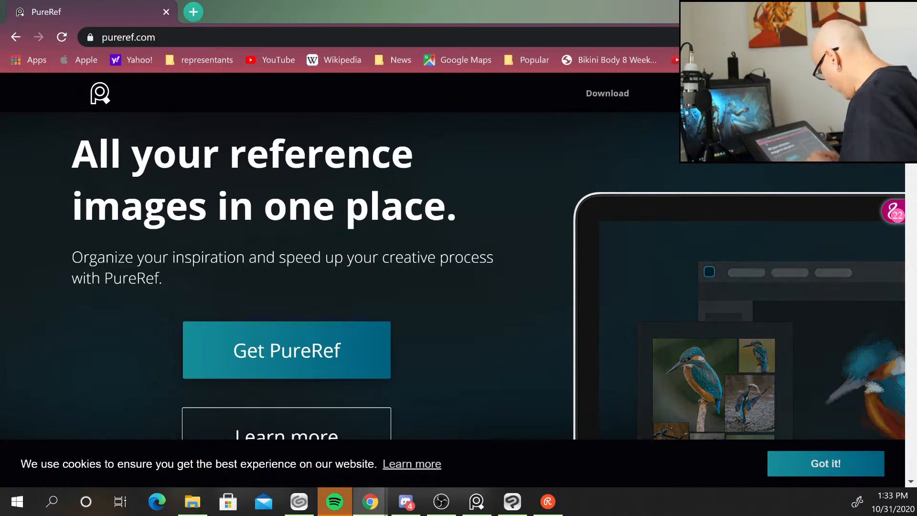
pyautogui.click(476, 501)
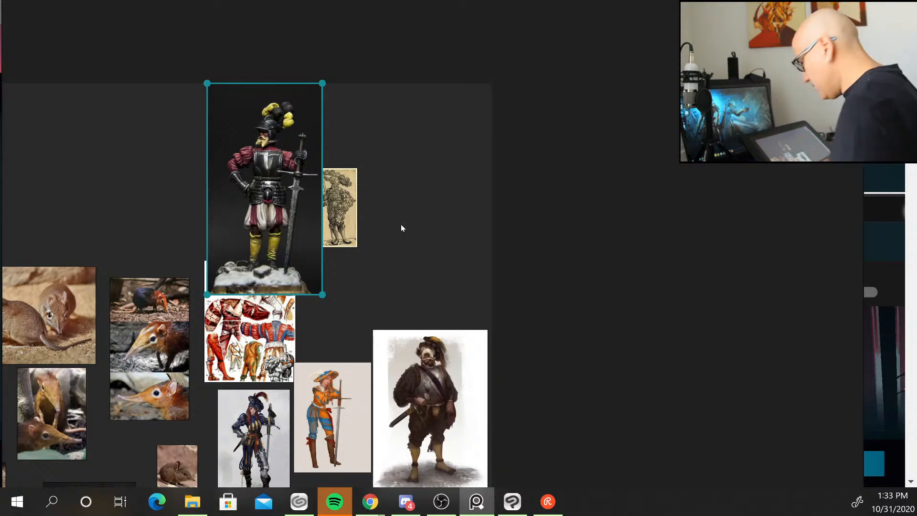
# Save the reference board as a PureRef scene named musaragn.
pyautogui.hotkey('ctrl', 's')
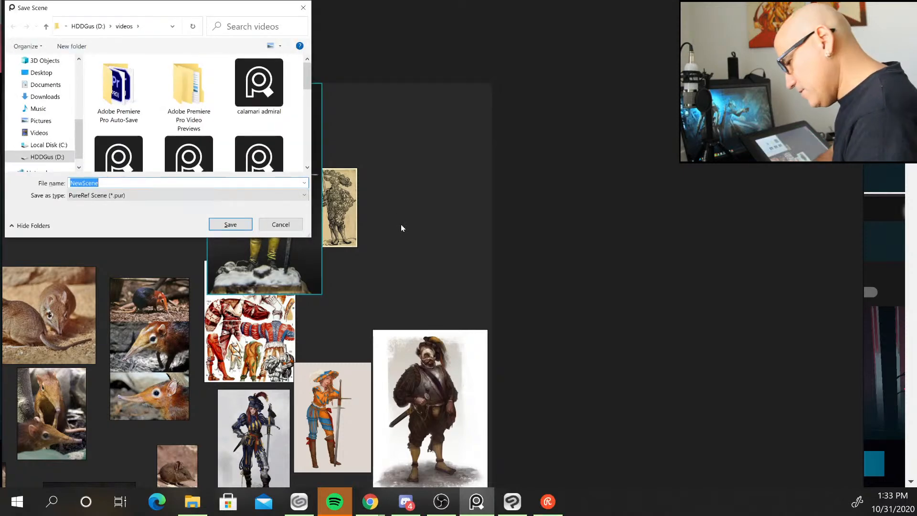
pyautogui.write('musaragnen')
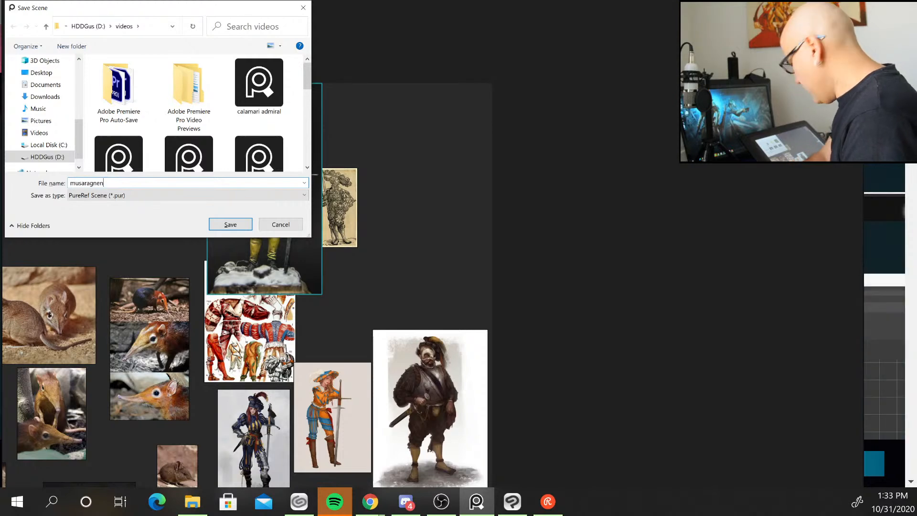
pyautogui.click(231, 223)
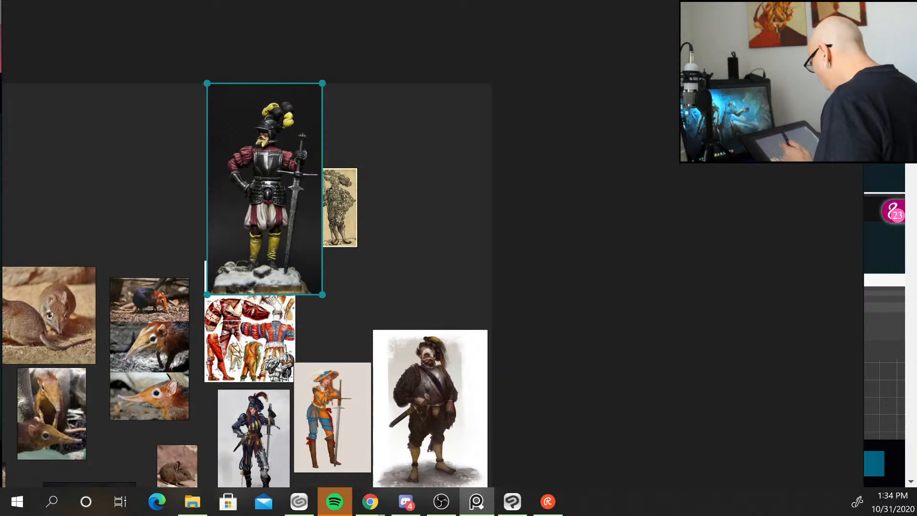
# Move the painted miniature image further left, away from the woodcut print.
pyautogui.scroll(-5, 328, 245)
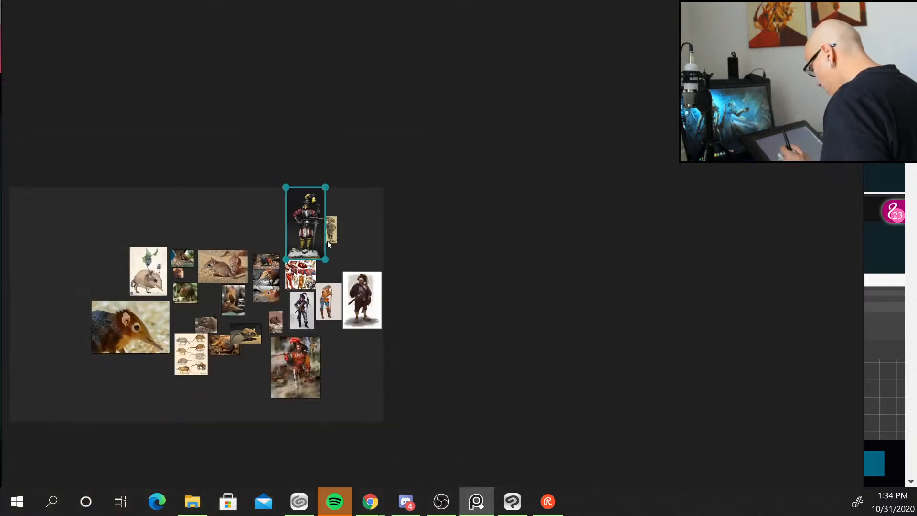
pyautogui.scroll(5, 328, 245)
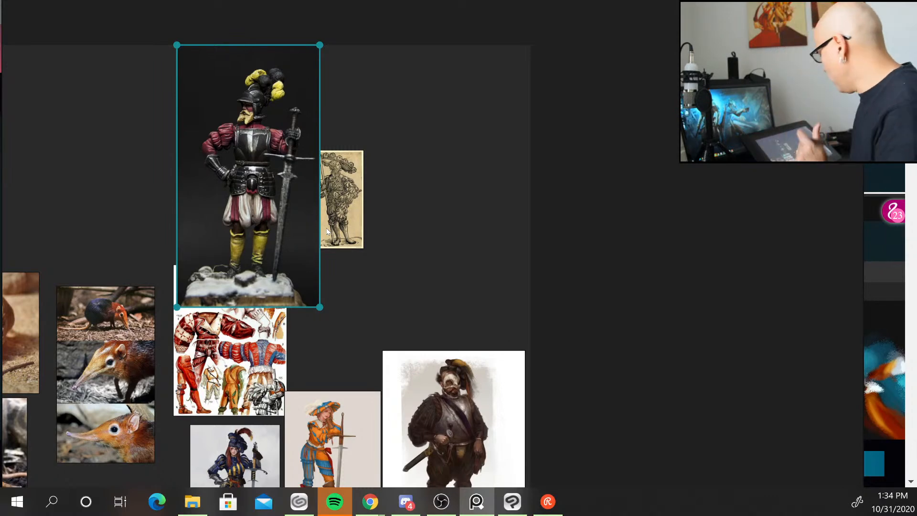
pyautogui.moveTo(263, 125); pyautogui.dragTo(121, 78)
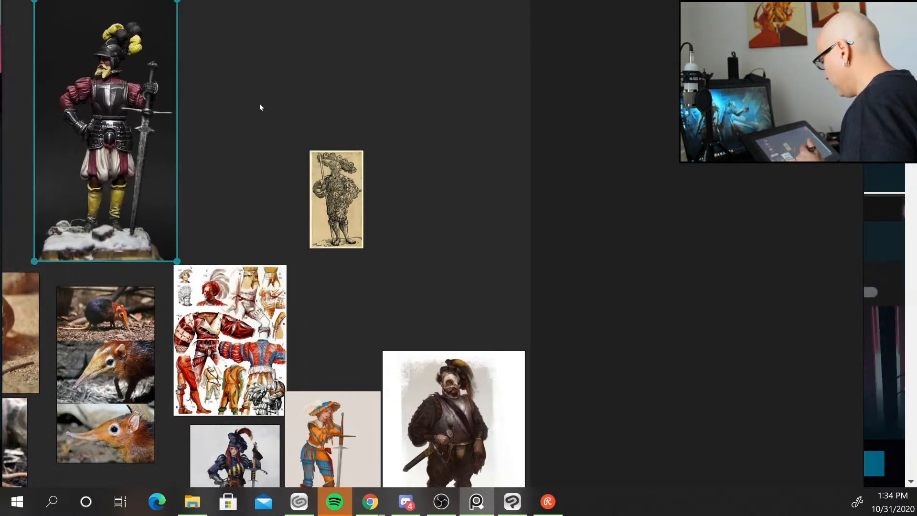
# Examine the Renaissance costume sheet up close and open the armoured mercenary painting at full size.
pyautogui.scroll(-5, 260, 103)
pyautogui.scroll(-2, 258, 103)
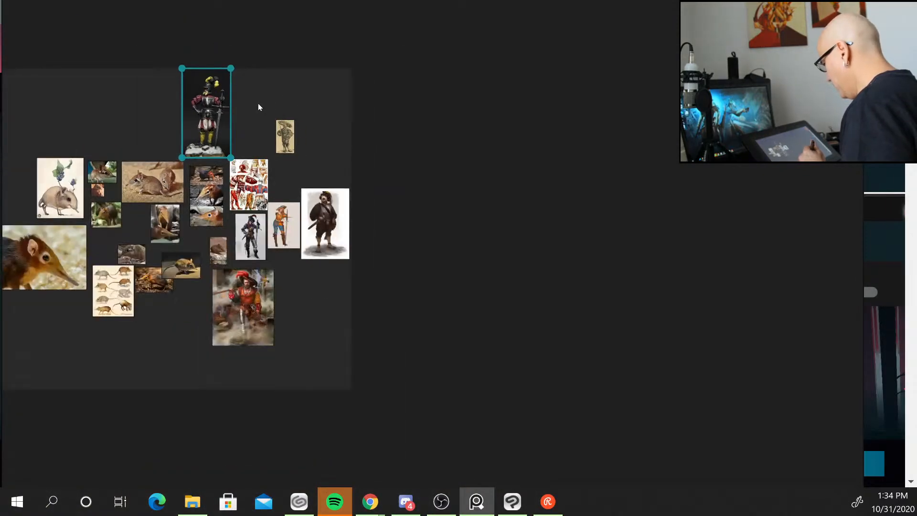
pyautogui.scroll(5, 258, 103)
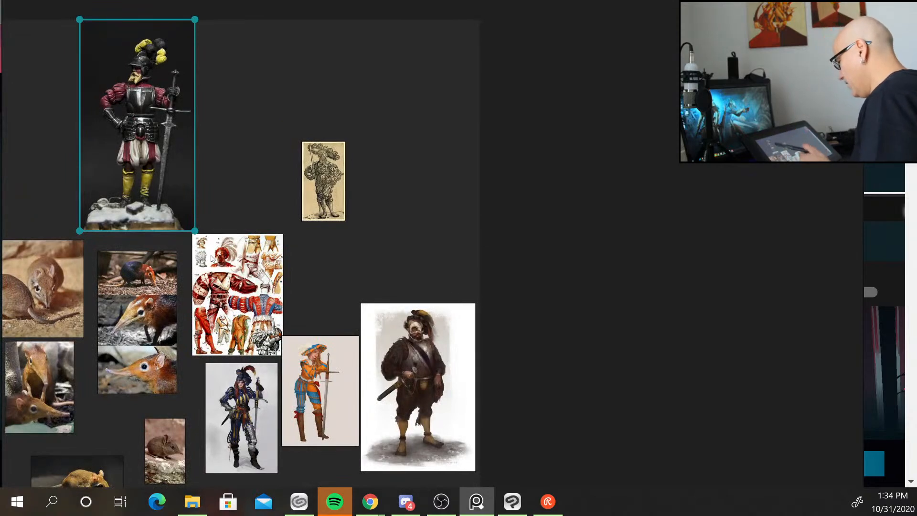
pyautogui.doubleClick(239, 292)
pyautogui.scroll(-3, 325, 194)
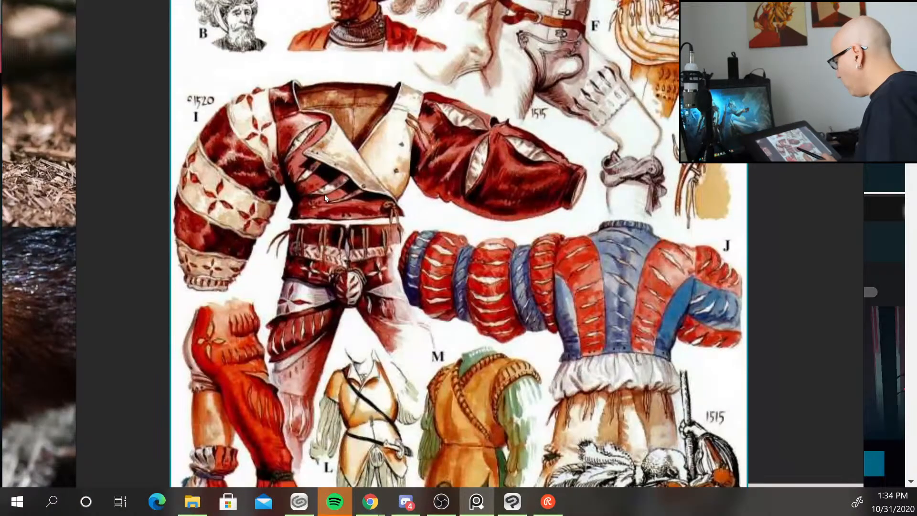
pyautogui.scroll(4, 325, 194)
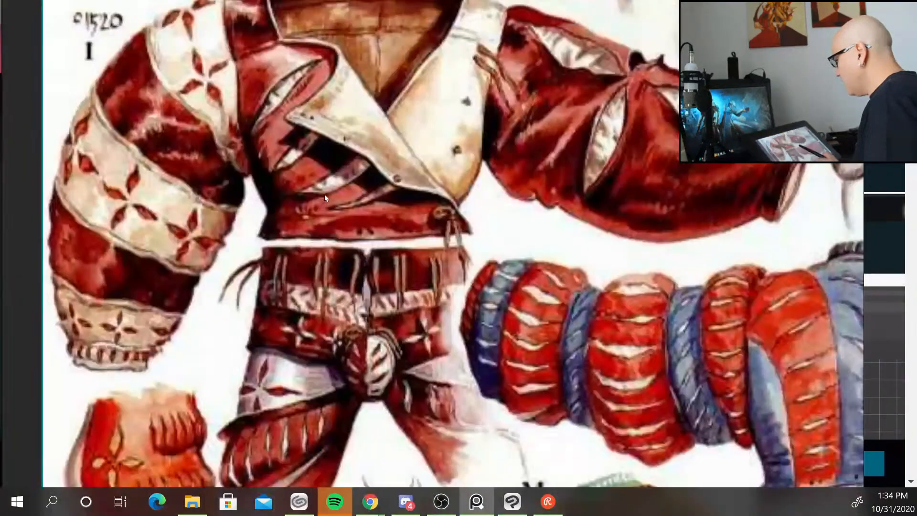
pyautogui.scroll(-3, 325, 194)
pyautogui.scroll(3, 325, 194)
pyautogui.scroll(-2, 325, 194)
pyautogui.scroll(3, 325, 194)
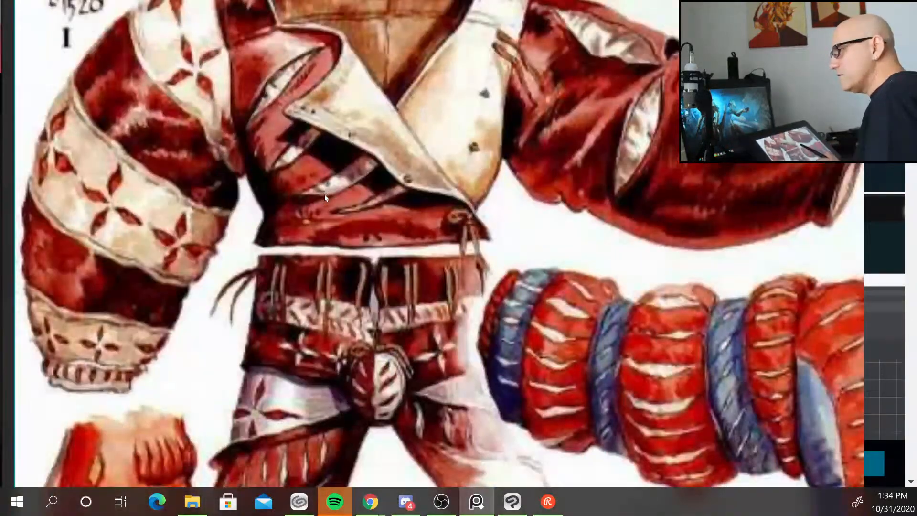
pyautogui.scroll(-2, 325, 194)
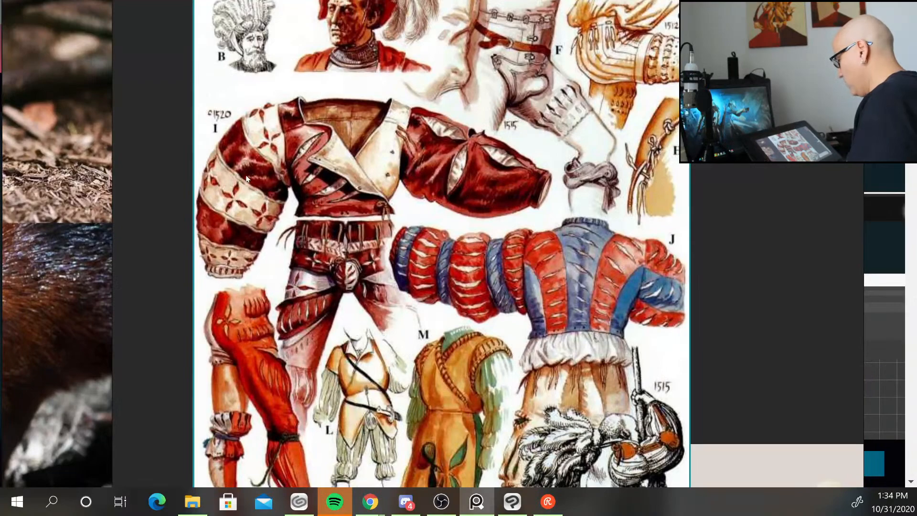
pyautogui.scroll(-3, 246, 178)
pyautogui.scroll(2, 247, 178)
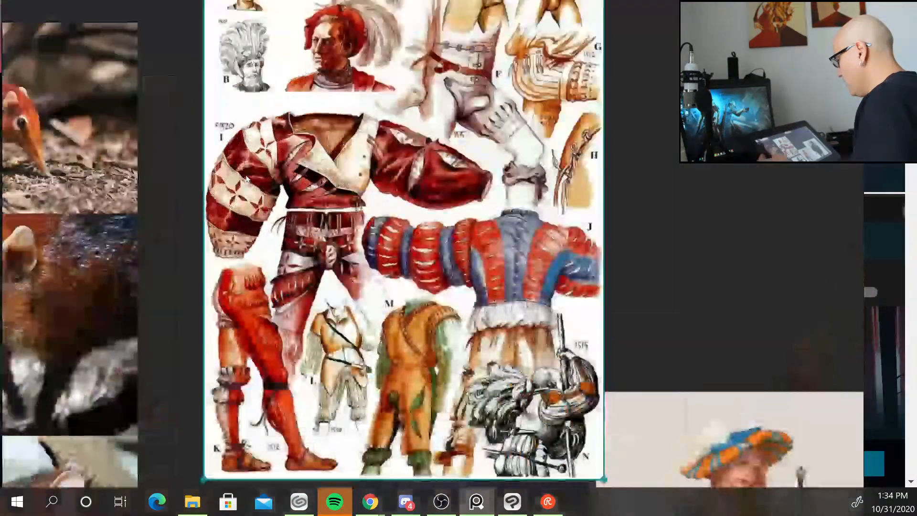
pyautogui.scroll(1, 246, 178)
pyautogui.scroll(-4, 247, 178)
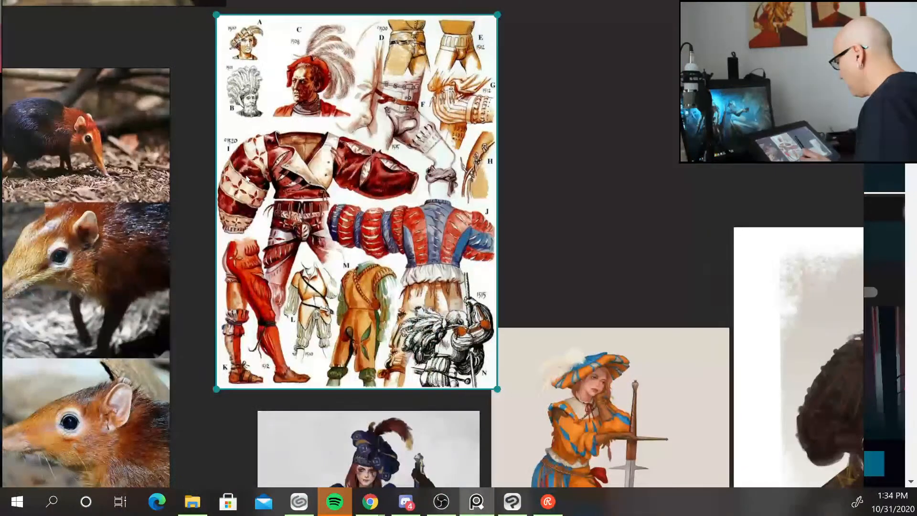
pyautogui.scroll(-3, 246, 178)
pyautogui.scroll(-3, 247, 179)
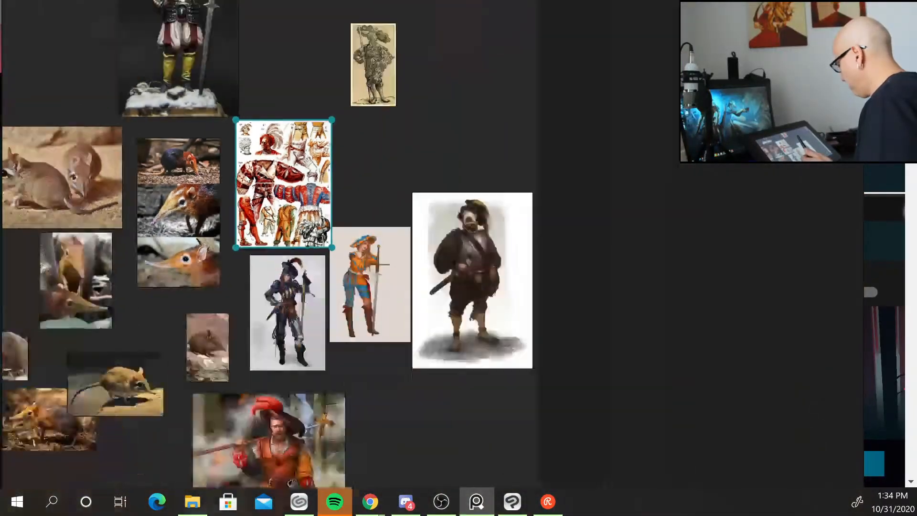
pyautogui.doubleClick(414, 220)
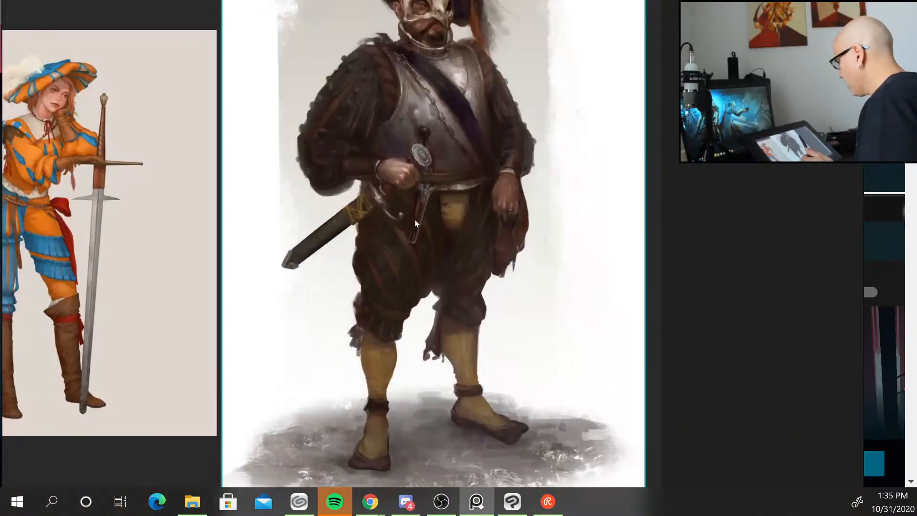
# Scroll further through the PureRef website in the browser to look at its drag-and-drop and download sections.
pyautogui.moveTo(408, 208); pyautogui.dragTo(289, 248)
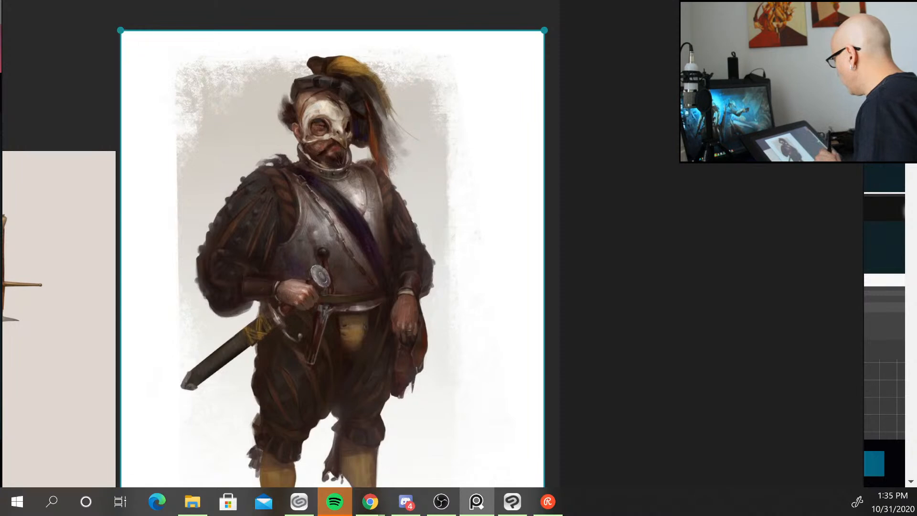
pyautogui.moveTo(662, 11); pyautogui.dragTo(0, 4)
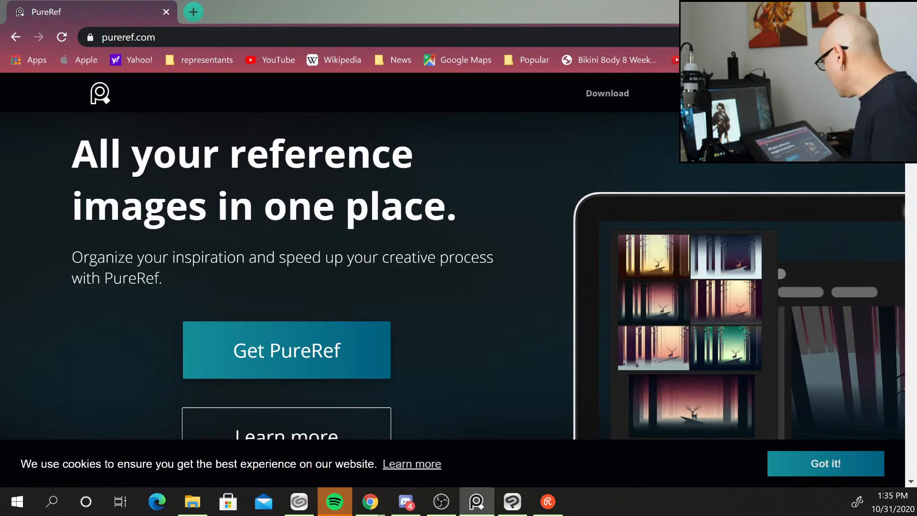
pyautogui.scroll(-15, 463, 176)
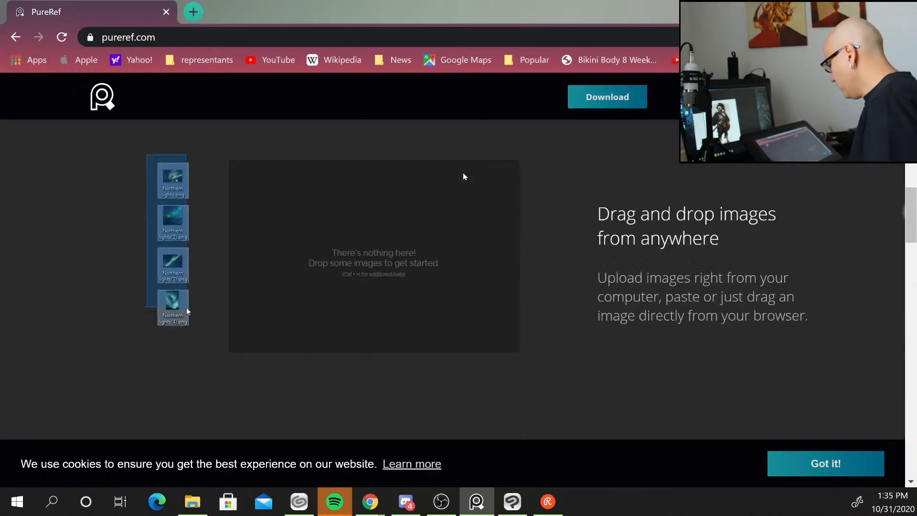
pyautogui.scroll(-15, 463, 176)
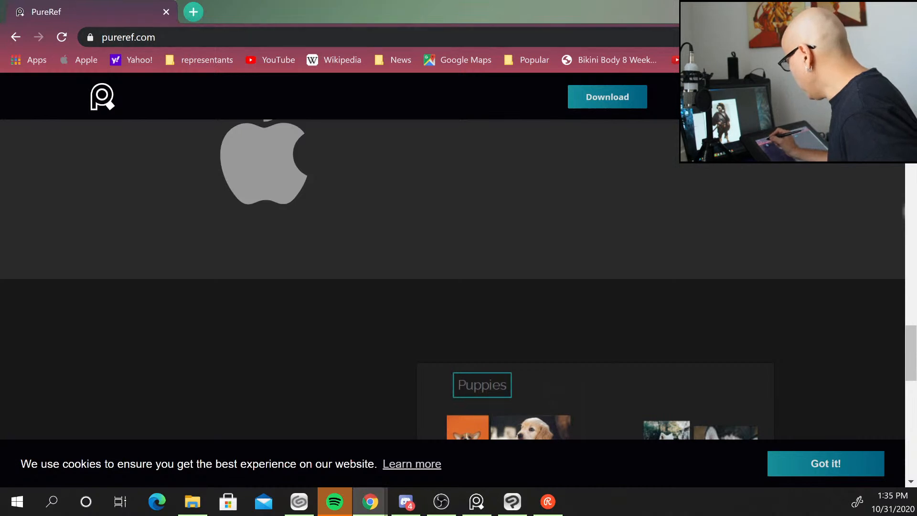
pyautogui.click(128, 38)
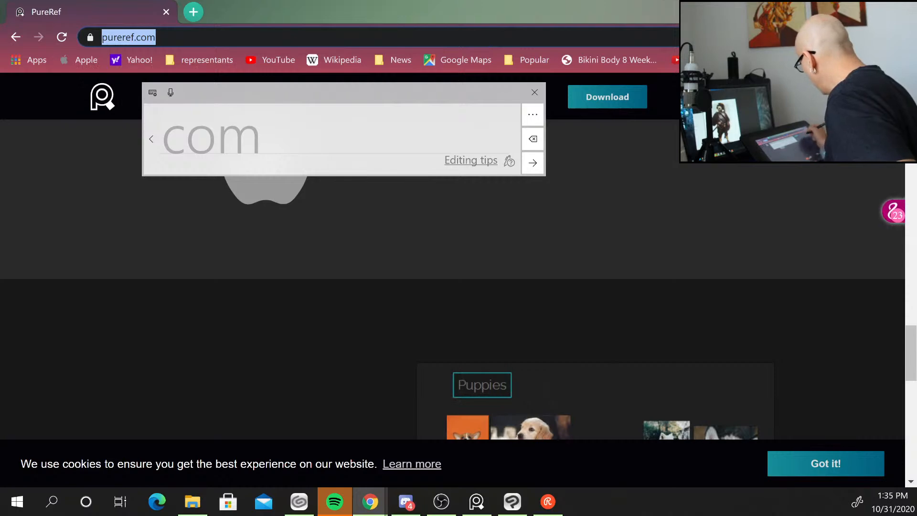
pyautogui.click(835, 9)
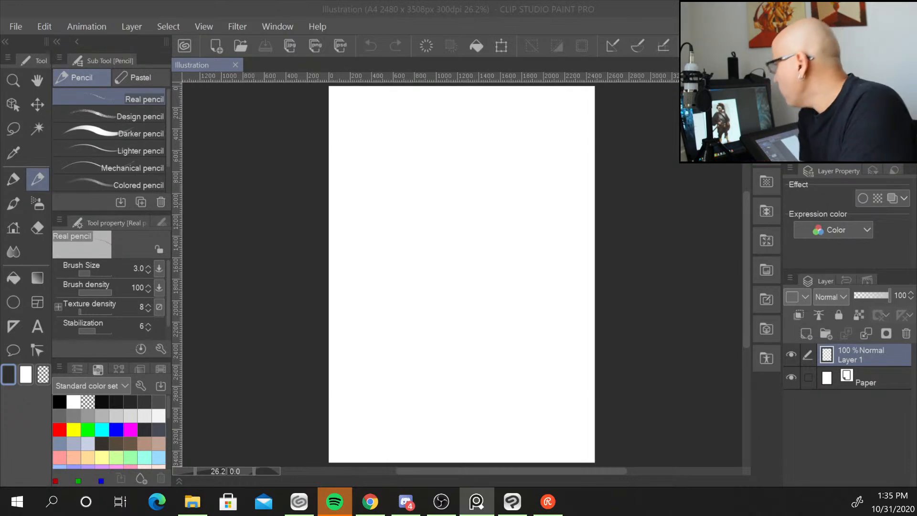
# Bring the reference window over the drawing canvas and zoom into the board of sketchbook reference images.
pyautogui.click(483, 138)
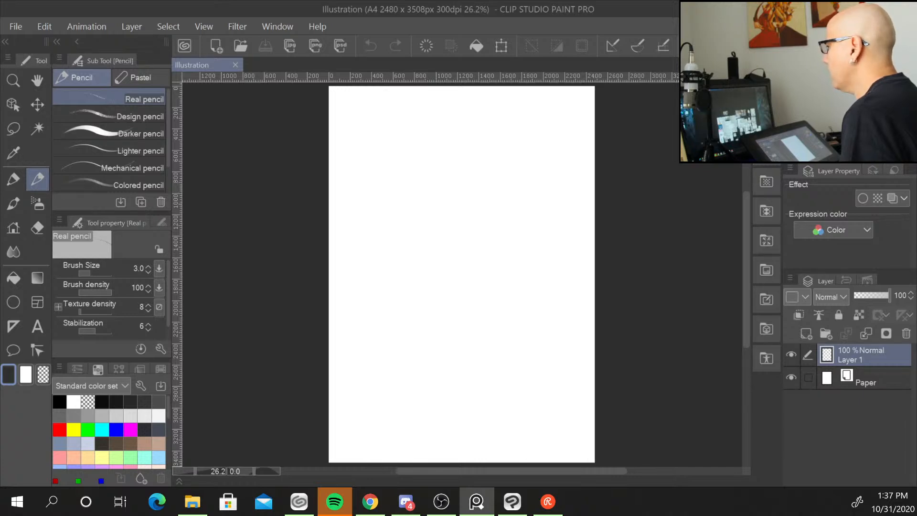
pyautogui.moveTo(0, 153); pyautogui.dragTo(309, 79)
pyautogui.scroll(-4, 439, 278)
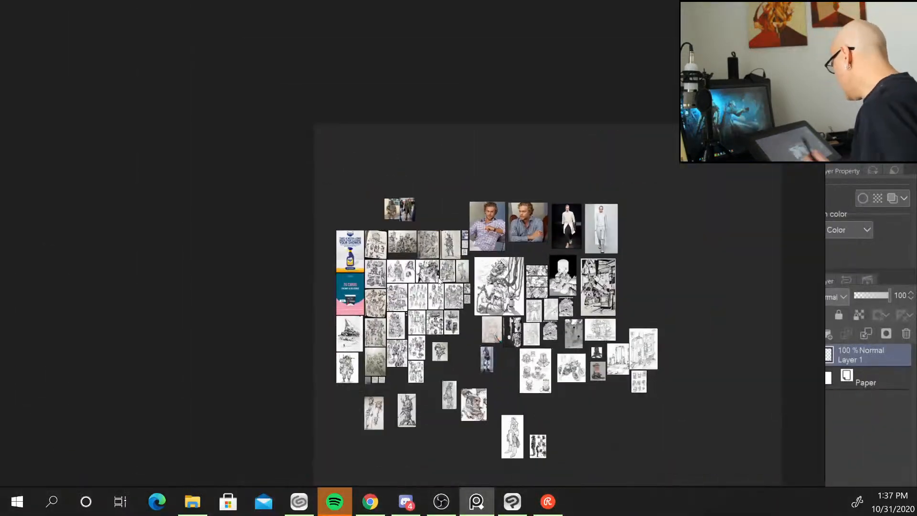
pyautogui.scroll(6, 439, 278)
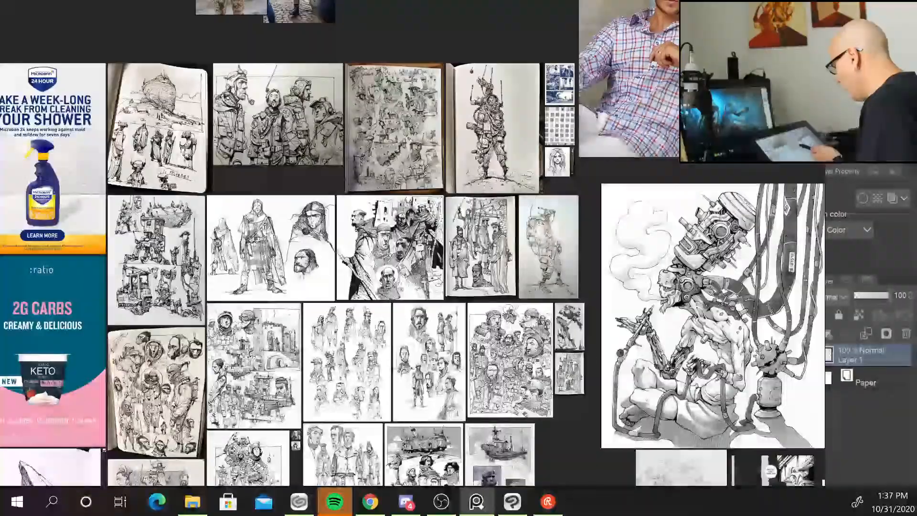
pyautogui.scroll(3, 439, 279)
pyautogui.scroll(-4, 440, 279)
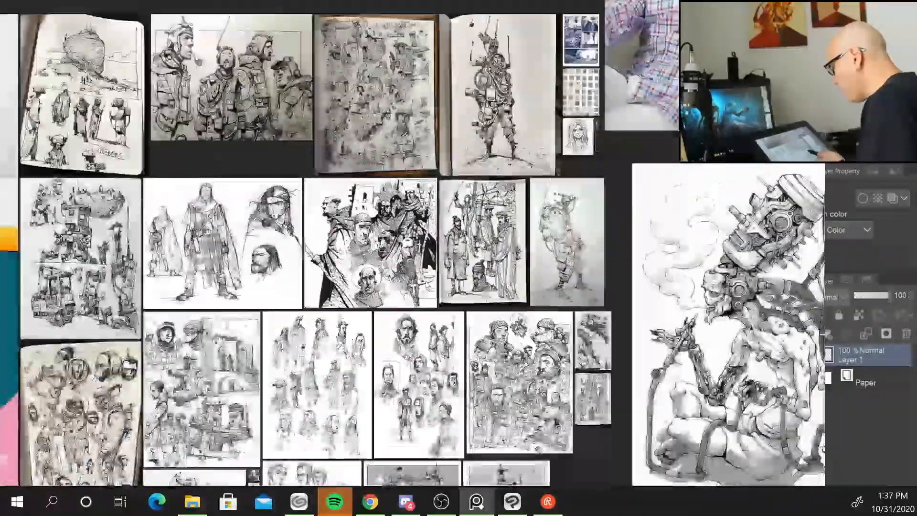
pyautogui.scroll(-1, 427, 285)
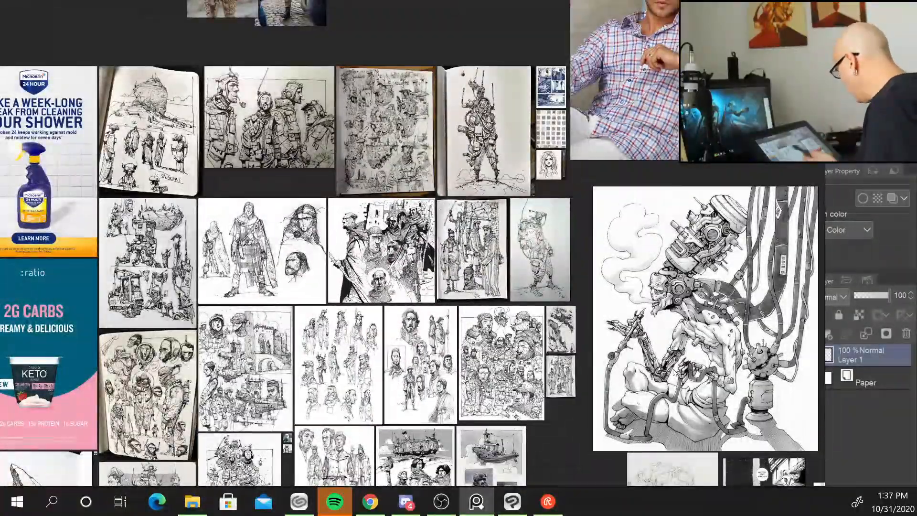
pyautogui.scroll(3, 657, 373)
pyautogui.scroll(-6, 657, 372)
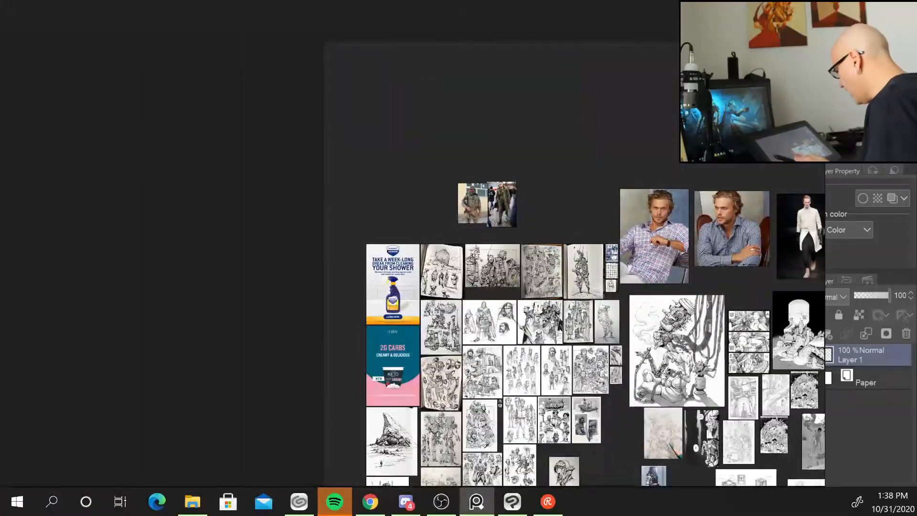
pyautogui.click(399, 378)
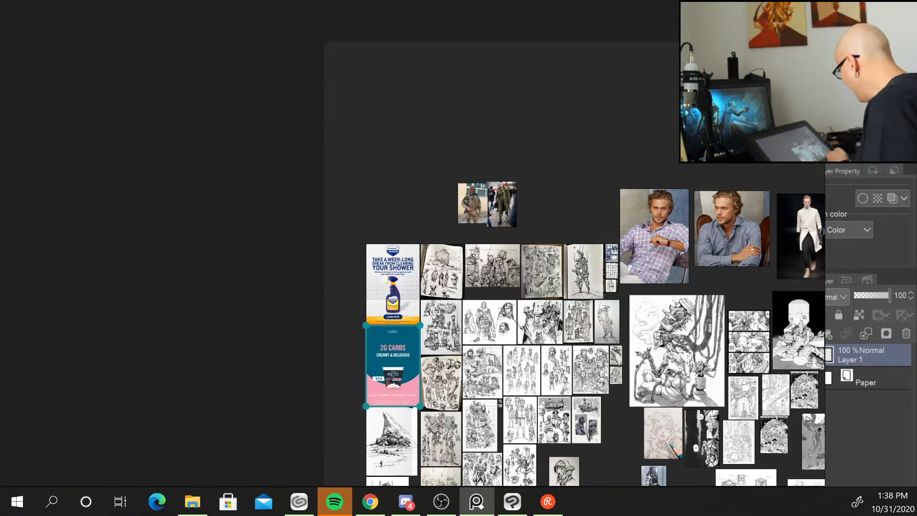
# Pan across the mecha and architecture drawings on the board, then zoom back out to see the whole board.
pyautogui.scroll(5, 785, 344)
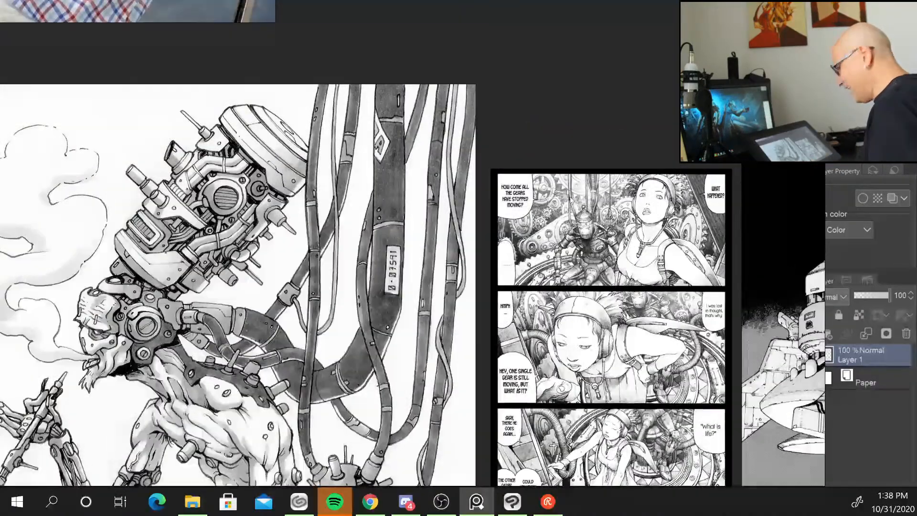
pyautogui.moveTo(729, 385); pyautogui.dragTo(35, 298)
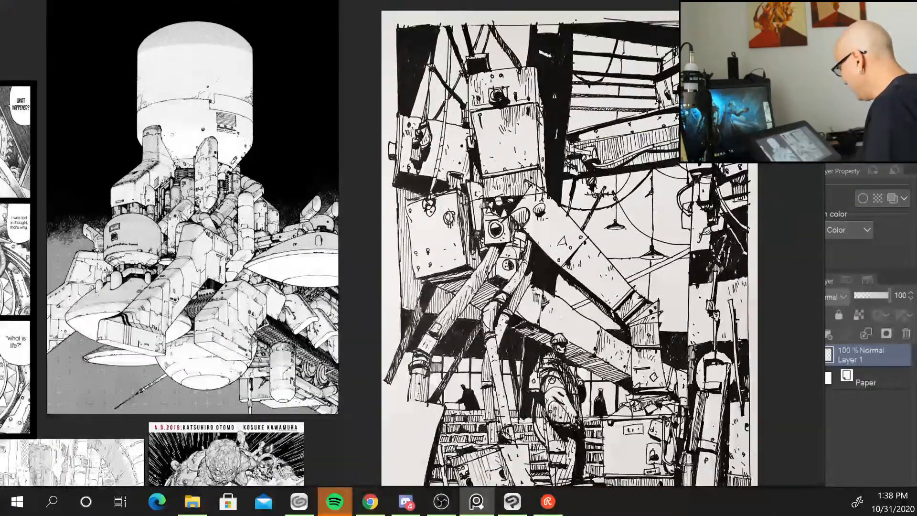
pyautogui.moveTo(478, 430); pyautogui.dragTo(367, 44)
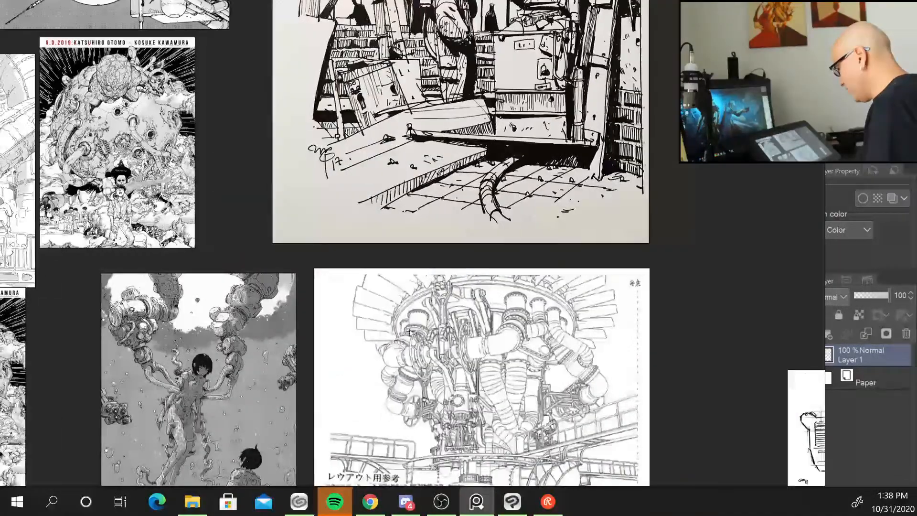
pyautogui.moveTo(466, 437); pyautogui.dragTo(509, 155)
pyautogui.moveTo(471, 444); pyautogui.dragTo(30, 332)
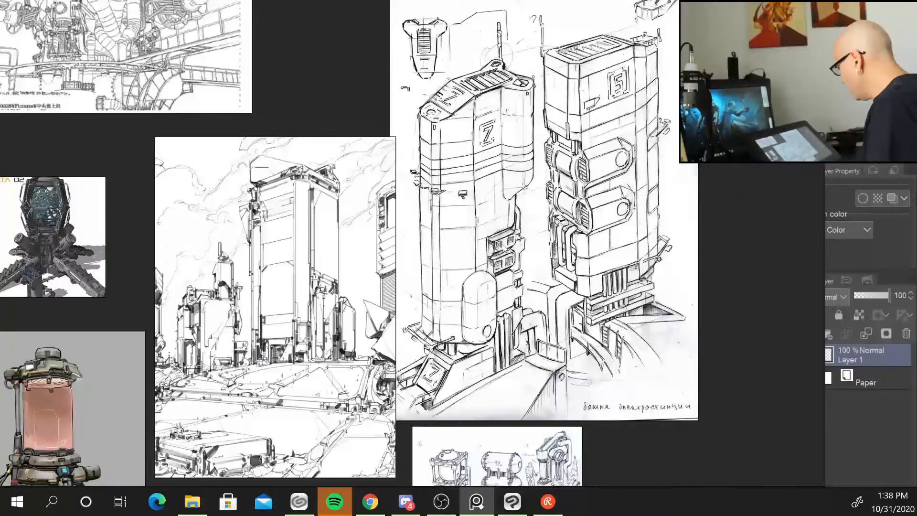
pyautogui.moveTo(445, 72); pyautogui.dragTo(201, 341)
pyautogui.moveTo(72, 182); pyautogui.dragTo(548, 178)
pyautogui.scroll(-10, 547, 179)
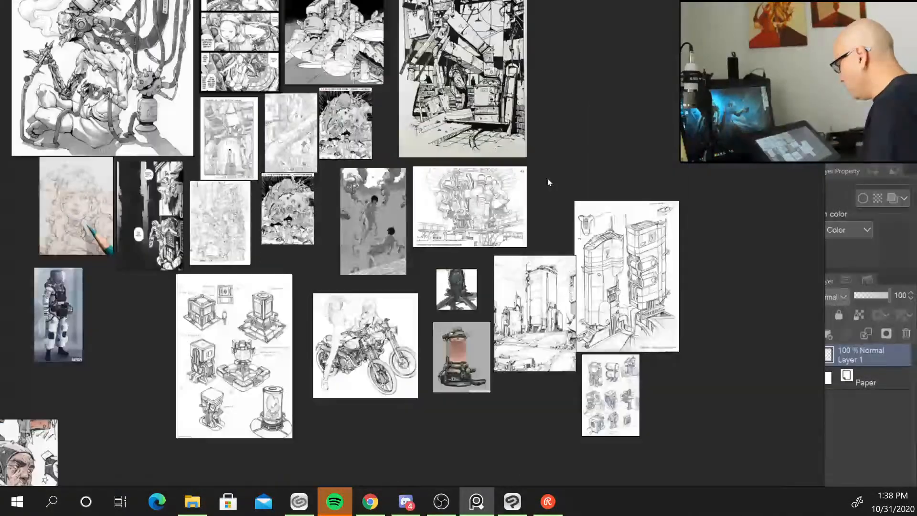
pyautogui.scroll(-3, 548, 178)
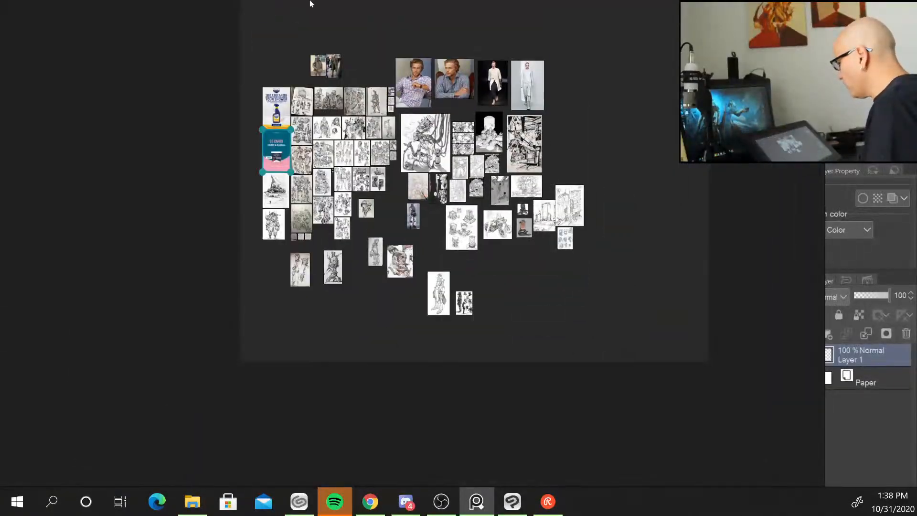
# Load the recent scene musaragnen.pur with the elephant shrew references.
pyautogui.rightClick(68, 48)
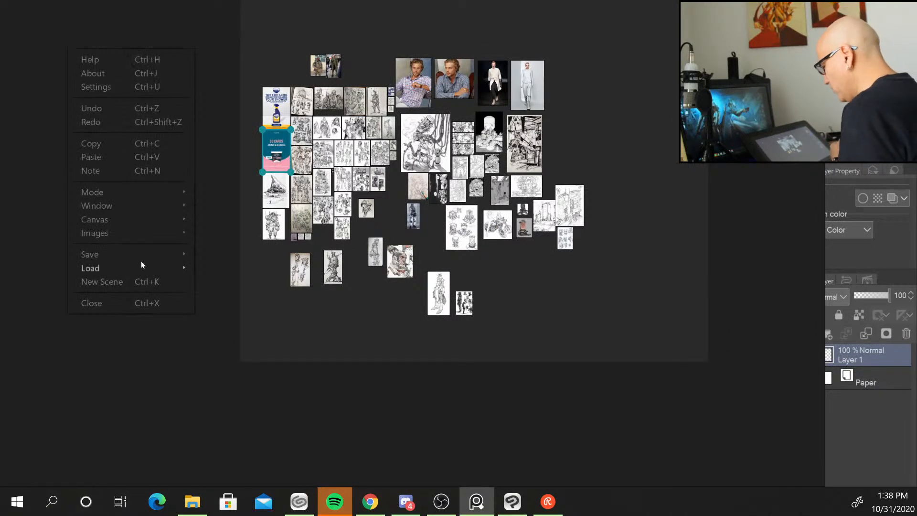
pyautogui.moveTo(185, 269)
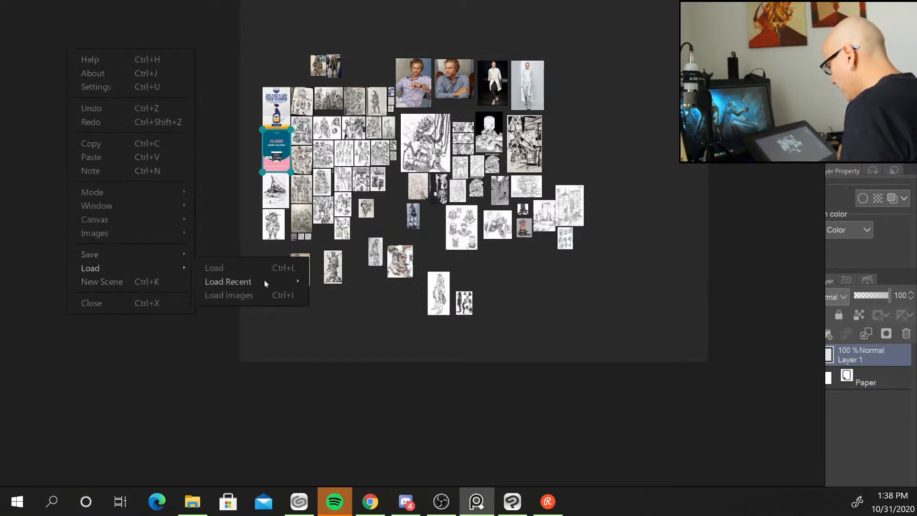
pyautogui.moveTo(275, 283)
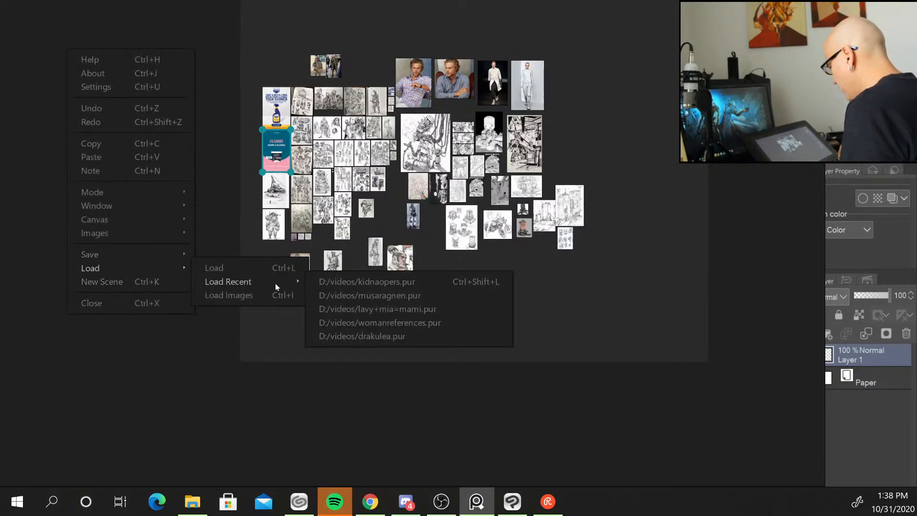
pyautogui.click(409, 295)
# Move the reference window aside to uncover the blank illustration canvas.
pyautogui.click(318, 183)
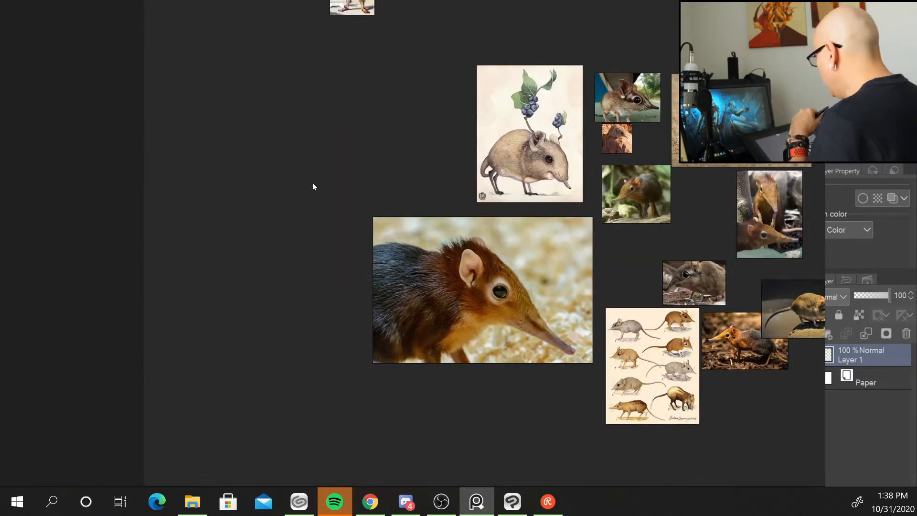
pyautogui.moveTo(455, 14); pyautogui.dragTo(0, 15)
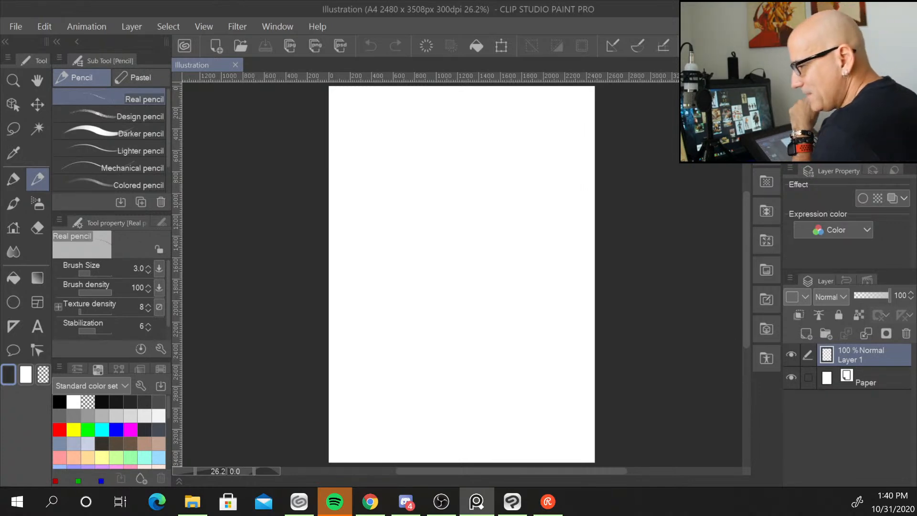
pyautogui.hotkey('alt', 'Tab')
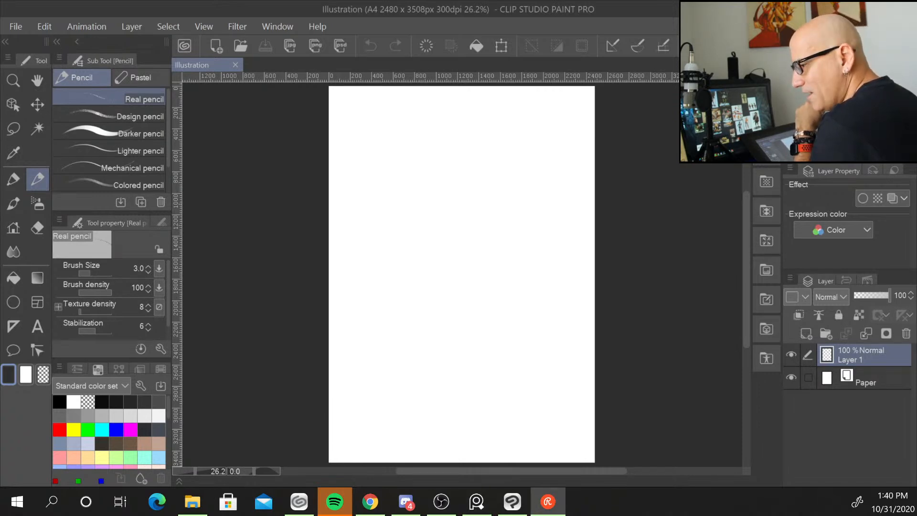
pyautogui.hotkey('alt', 'Tab')
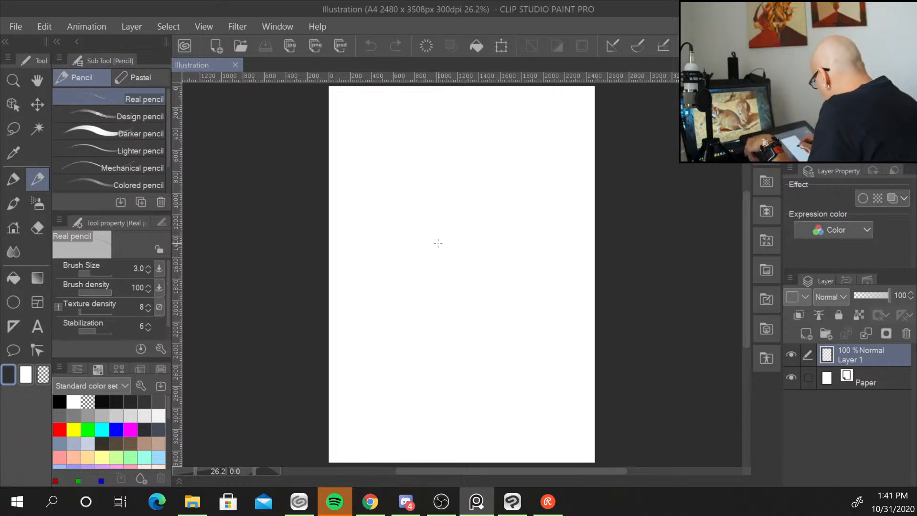
# Set the Real pencil brush size to 15 on the illustration canvas.
pyautogui.click(438, 244)
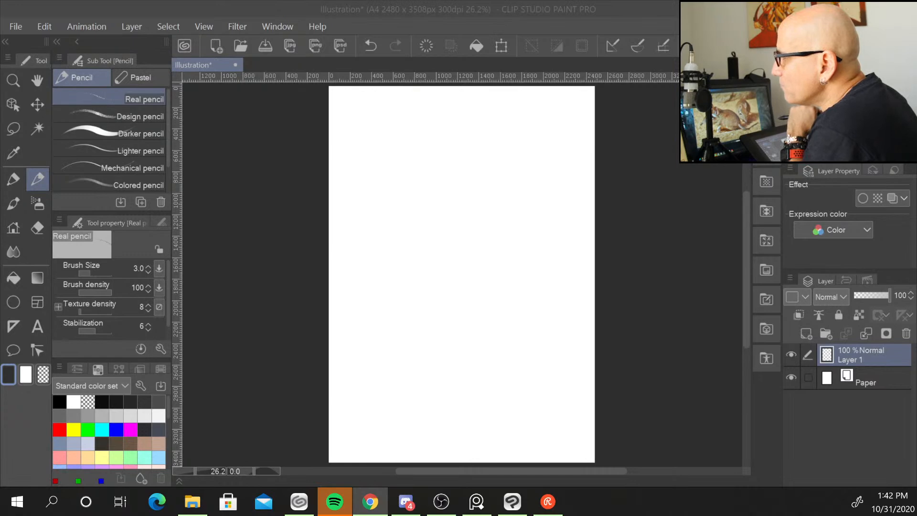
pyautogui.hotkey('alt', 'Tab')
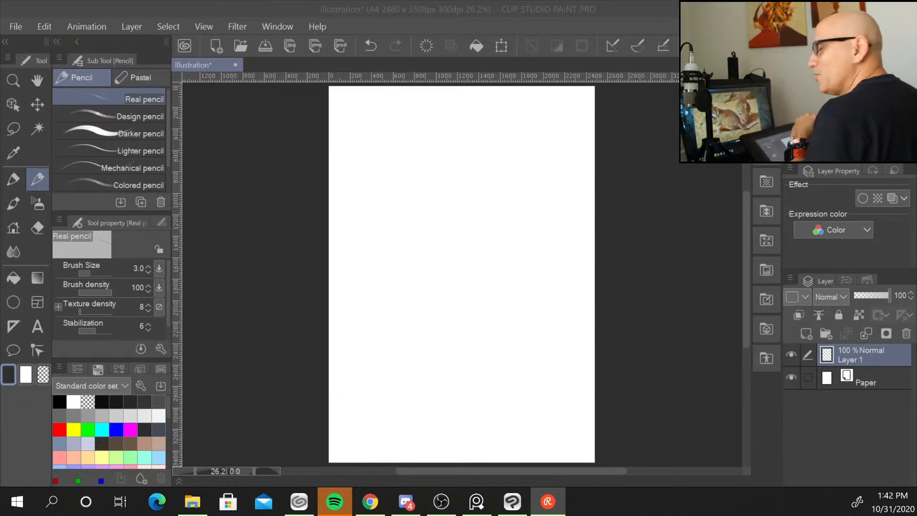
pyautogui.click(371, 137)
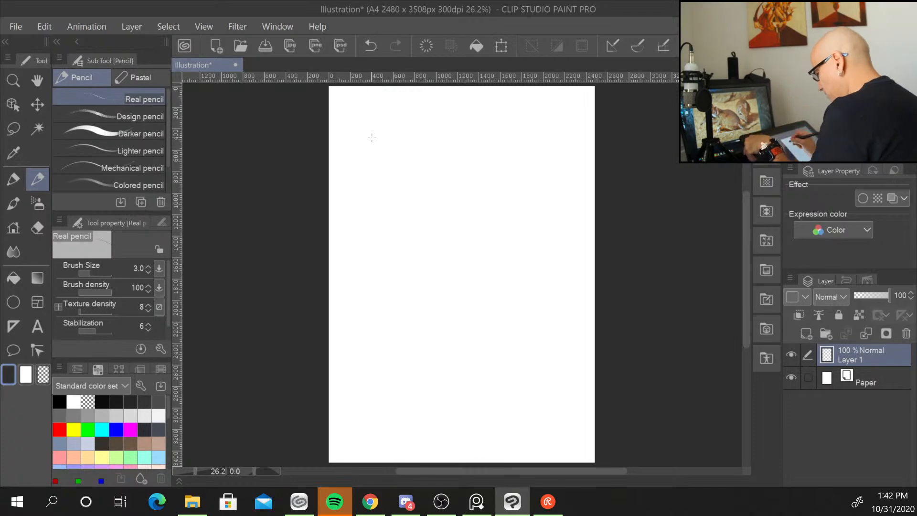
pyautogui.press(']')
pyautogui.press(']')
pyautogui.press(']')
pyautogui.press(']')
pyautogui.press(']')
pyautogui.press(']')
pyautogui.press(']')
pyautogui.press(']')
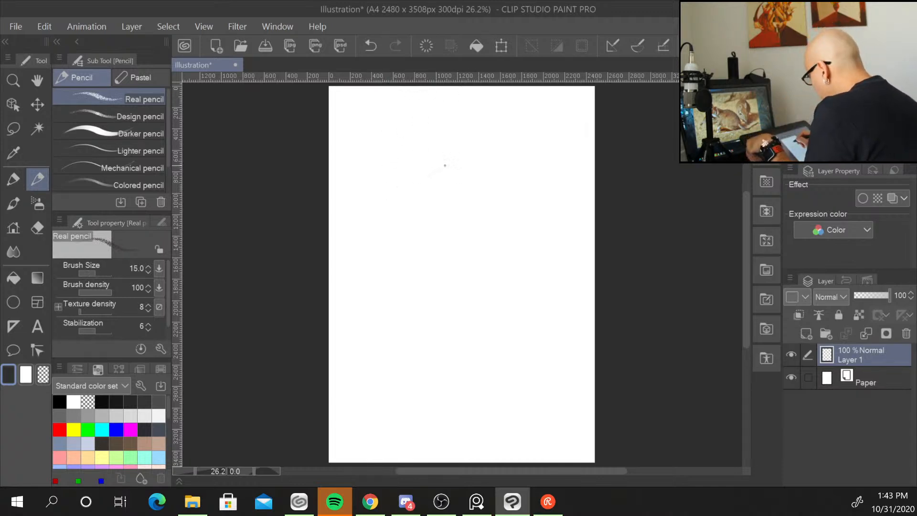
# Sketch the elephant shrew's head as overlapping circles with a long tapered snout pointing left.
pyautogui.moveTo(445, 165)
pyautogui.mouseDown()
pyautogui.moveTo(460, 222)
pyautogui.moveTo(472, 227)
pyautogui.moveTo(492, 191)
pyautogui.mouseUp()
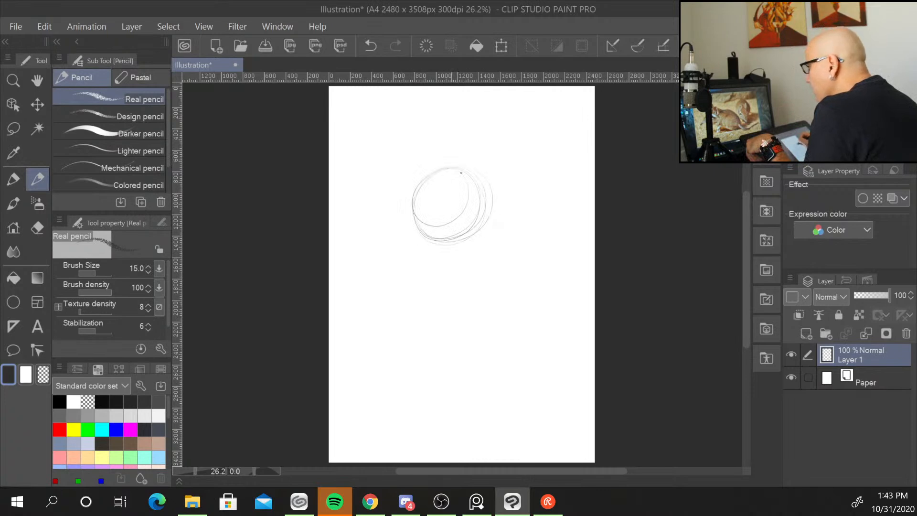
pyautogui.moveTo(391, 211)
pyautogui.mouseDown()
pyautogui.moveTo(384, 224)
pyautogui.moveTo(432, 231)
pyautogui.moveTo(429, 205)
pyautogui.mouseUp()
pyautogui.moveTo(380, 222)
pyautogui.mouseDown()
pyautogui.moveTo(370, 245)
pyautogui.moveTo(391, 231)
pyautogui.moveTo(364, 240)
pyautogui.moveTo(432, 239)
pyautogui.mouseUp()
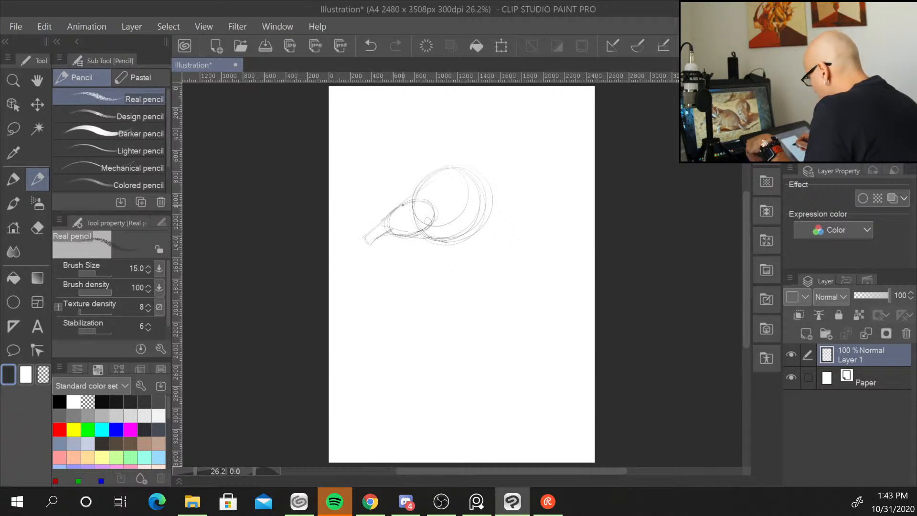
pyautogui.moveTo(450, 171)
pyautogui.mouseDown()
pyautogui.moveTo(483, 178)
pyautogui.moveTo(500, 203)
pyautogui.mouseUp()
pyautogui.moveTo(491, 222)
pyautogui.mouseDown()
pyautogui.moveTo(445, 244)
pyautogui.moveTo(501, 208)
pyautogui.mouseUp()
pyautogui.moveTo(501, 207)
pyautogui.mouseDown()
pyautogui.moveTo(457, 238)
pyautogui.moveTo(447, 265)
pyautogui.moveTo(471, 248)
pyautogui.mouseUp()
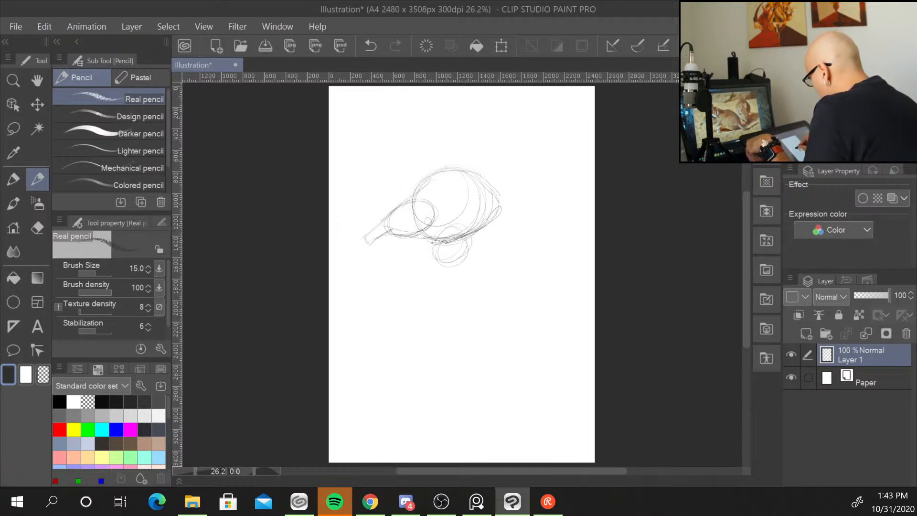
# Sketch the torso's outline strokes running down from beneath the elephant shrew's head.
pyautogui.moveTo(400, 261); pyautogui.dragTo(396, 307)
pyautogui.moveTo(415, 252); pyautogui.dragTo(399, 317)
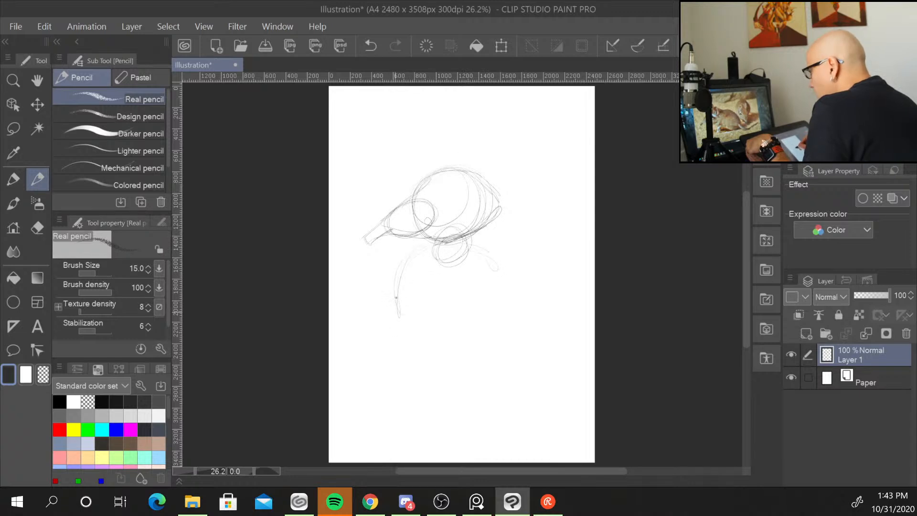
pyautogui.moveTo(479, 238)
pyautogui.mouseDown()
pyautogui.moveTo(500, 273)
pyautogui.moveTo(487, 253)
pyautogui.moveTo(484, 324)
pyautogui.moveTo(476, 343)
pyautogui.mouseUp()
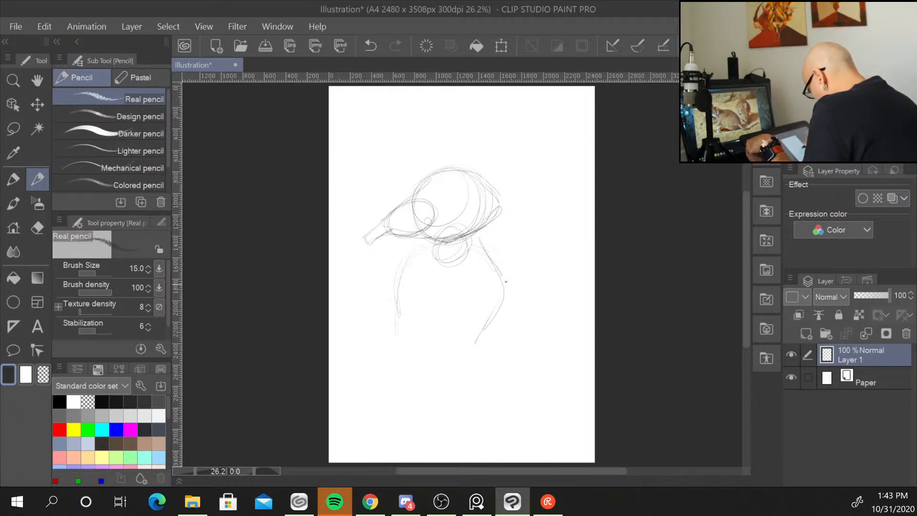
pyautogui.moveTo(494, 245)
pyautogui.mouseDown()
pyautogui.moveTo(510, 301)
pyautogui.moveTo(470, 349)
pyautogui.mouseUp()
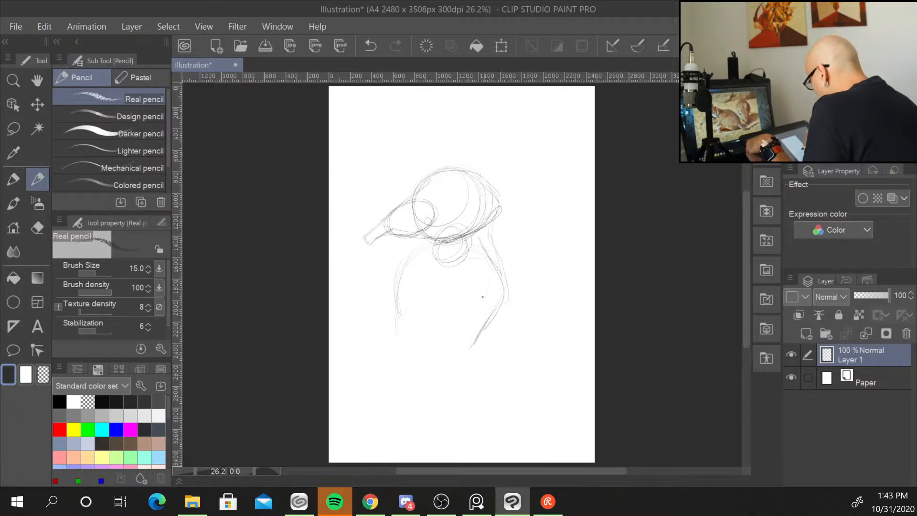
# Draw the arm and paw gripping a sword hilt with a round pommel below the snout.
pyautogui.moveTo(474, 305); pyautogui.dragTo(432, 303)
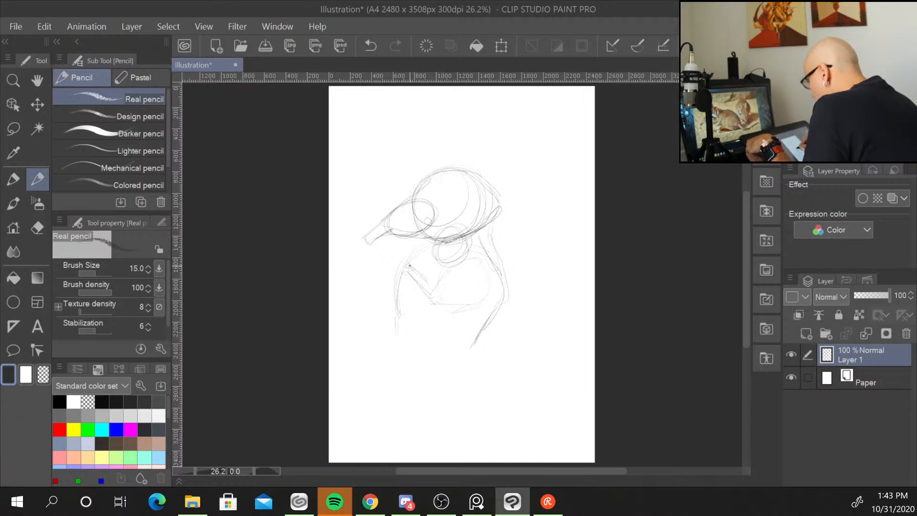
pyautogui.moveTo(394, 276)
pyautogui.mouseDown()
pyautogui.moveTo(426, 290)
pyautogui.moveTo(406, 278)
pyautogui.moveTo(417, 286)
pyautogui.moveTo(407, 261)
pyautogui.moveTo(412, 278)
pyautogui.moveTo(427, 282)
pyautogui.mouseUp()
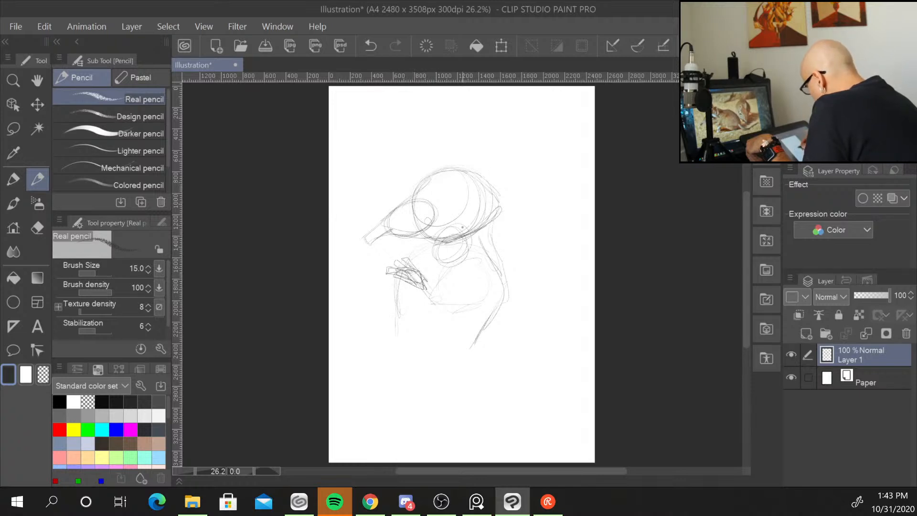
pyautogui.moveTo(485, 276); pyautogui.dragTo(439, 301)
pyautogui.moveTo(463, 285); pyautogui.dragTo(376, 296)
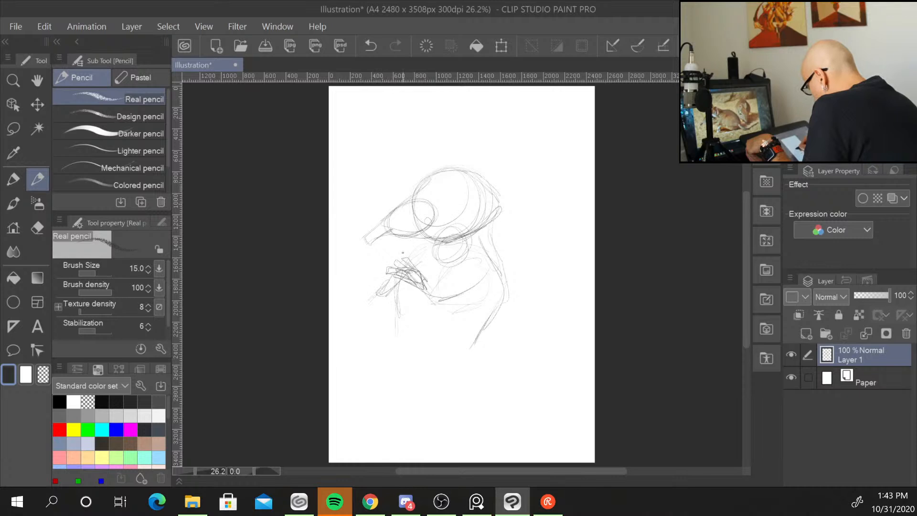
pyautogui.moveTo(407, 261)
pyautogui.mouseDown()
pyautogui.moveTo(423, 245)
pyautogui.moveTo(356, 305)
pyautogui.moveTo(372, 306)
pyautogui.moveTo(380, 287)
pyautogui.moveTo(369, 294)
pyautogui.mouseUp()
pyautogui.moveTo(391, 269)
pyautogui.mouseDown()
pyautogui.moveTo(370, 290)
pyautogui.moveTo(384, 288)
pyautogui.mouseUp()
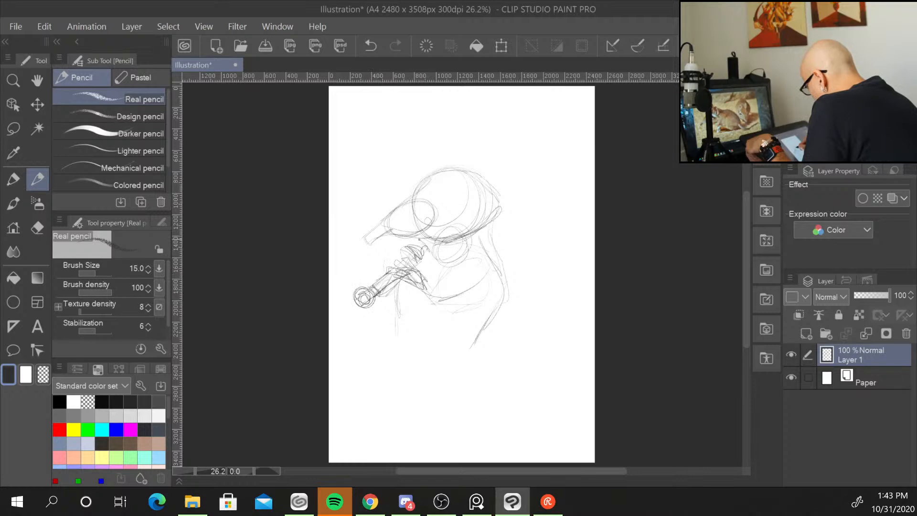
# Sketch the sword's crossguard and long blade angled up behind the head toward the canvas's upper right corner.
pyautogui.moveTo(420, 240); pyautogui.dragTo(440, 263)
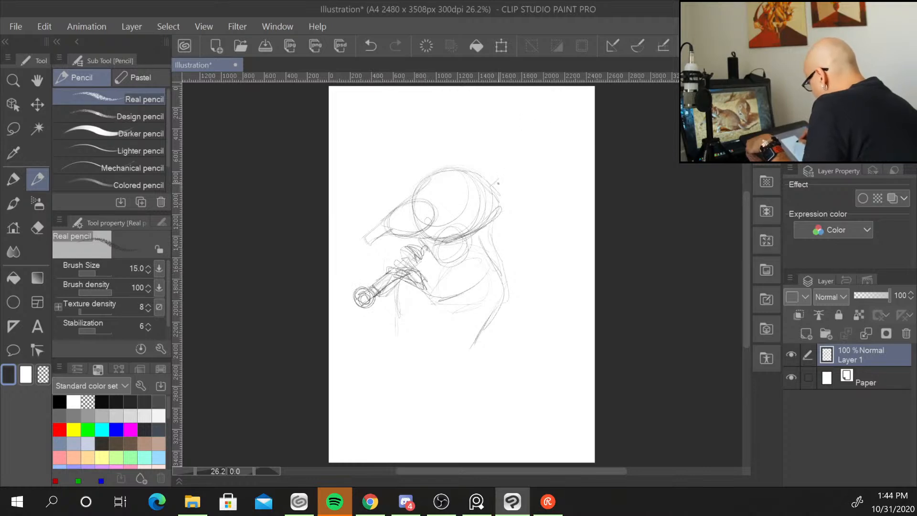
pyautogui.moveTo(486, 160); pyautogui.dragTo(523, 215)
pyautogui.moveTo(497, 184)
pyautogui.mouseDown()
pyautogui.moveTo(509, 198)
pyautogui.moveTo(595, 127)
pyautogui.moveTo(581, 123)
pyautogui.mouseUp()
pyautogui.moveTo(533, 154); pyautogui.dragTo(595, 113)
pyautogui.moveTo(520, 175); pyautogui.dragTo(587, 127)
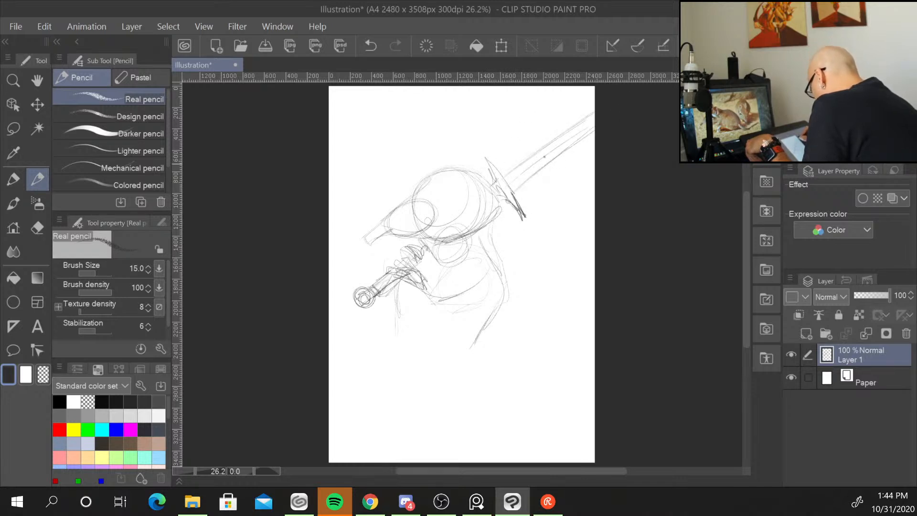
# Add the crossguard and strap strokes extending right from the gripping paw.
pyautogui.moveTo(435, 250); pyautogui.dragTo(447, 268)
pyautogui.moveTo(424, 239)
pyautogui.mouseDown()
pyautogui.moveTo(442, 260)
pyautogui.moveTo(439, 247)
pyautogui.moveTo(430, 250)
pyautogui.moveTo(444, 249)
pyautogui.moveTo(421, 247)
pyautogui.mouseUp()
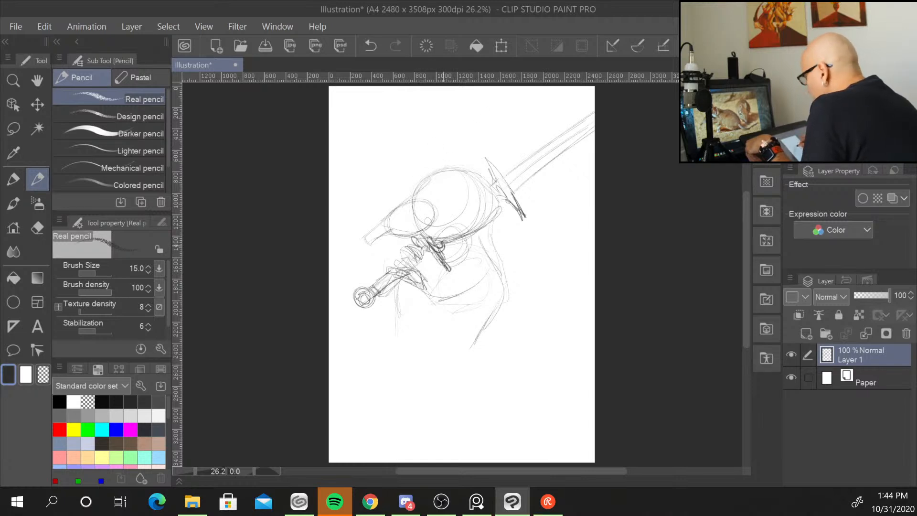
pyautogui.moveTo(419, 234); pyautogui.dragTo(434, 260)
pyautogui.moveTo(431, 251); pyautogui.dragTo(479, 240)
pyautogui.moveTo(449, 253); pyautogui.dragTo(487, 243)
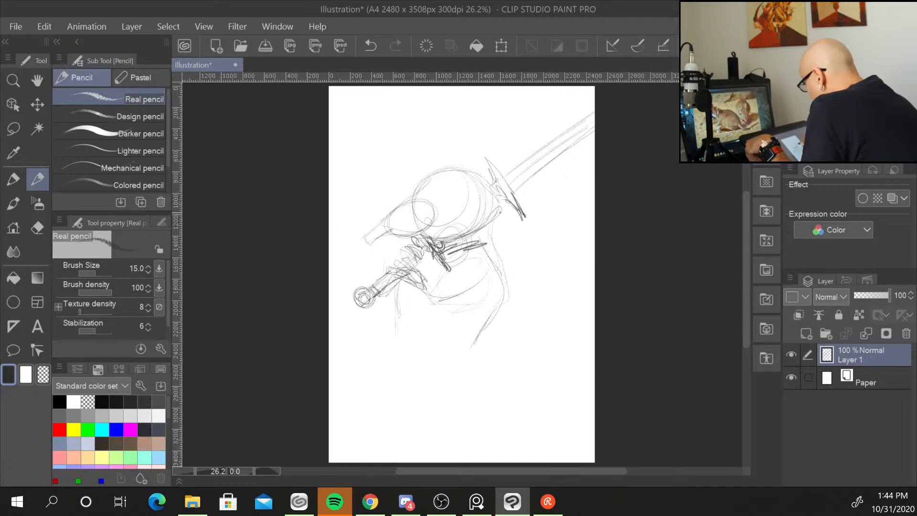
# Draw the two ears on top of the head, a rounded one and a pointed one, with inner ear detail.
pyautogui.moveTo(466, 196); pyautogui.dragTo(489, 149)
pyautogui.moveTo(478, 175)
pyautogui.mouseDown()
pyautogui.moveTo(490, 150)
pyautogui.moveTo(502, 152)
pyautogui.moveTo(510, 182)
pyautogui.moveTo(472, 176)
pyautogui.moveTo(472, 195)
pyautogui.moveTo(507, 184)
pyautogui.moveTo(507, 206)
pyautogui.moveTo(480, 210)
pyautogui.moveTo(510, 167)
pyautogui.mouseUp()
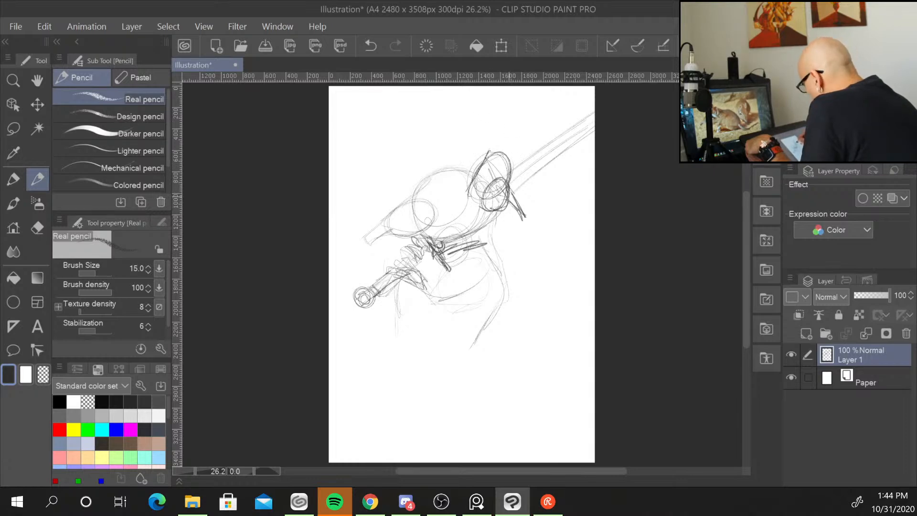
pyautogui.moveTo(507, 202); pyautogui.dragTo(497, 213)
pyautogui.moveTo(490, 155); pyautogui.dragTo(476, 198)
pyautogui.moveTo(470, 175); pyautogui.dragTo(477, 187)
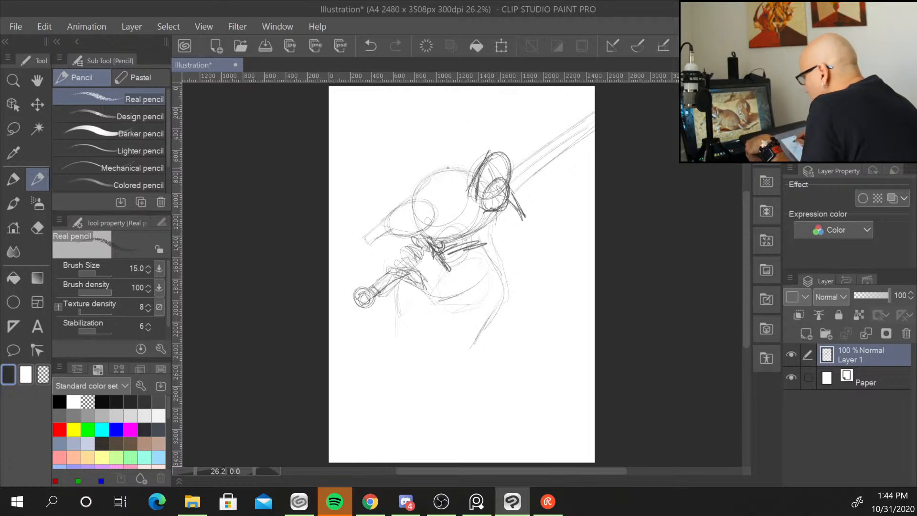
pyautogui.moveTo(409, 192)
pyautogui.mouseDown()
pyautogui.moveTo(478, 172)
pyautogui.moveTo(429, 186)
pyautogui.moveTo(459, 142)
pyautogui.moveTo(475, 175)
pyautogui.moveTo(459, 143)
pyautogui.moveTo(454, 175)
pyautogui.mouseUp()
pyautogui.moveTo(457, 142); pyautogui.dragTo(467, 156)
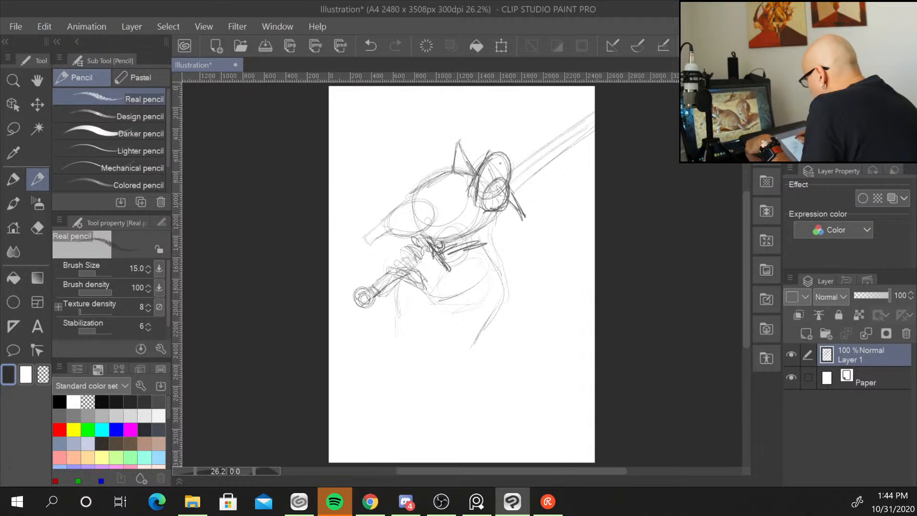
pyautogui.moveTo(488, 181)
pyautogui.mouseDown()
pyautogui.moveTo(499, 193)
pyautogui.moveTo(483, 194)
pyautogui.moveTo(494, 207)
pyautogui.mouseUp()
pyautogui.moveTo(489, 201)
pyautogui.mouseDown()
pyautogui.moveTo(496, 212)
pyautogui.moveTo(488, 203)
pyautogui.mouseUp()
pyautogui.moveTo(502, 188); pyautogui.dragTo(484, 199)
pyautogui.moveTo(500, 185); pyautogui.dragTo(486, 201)
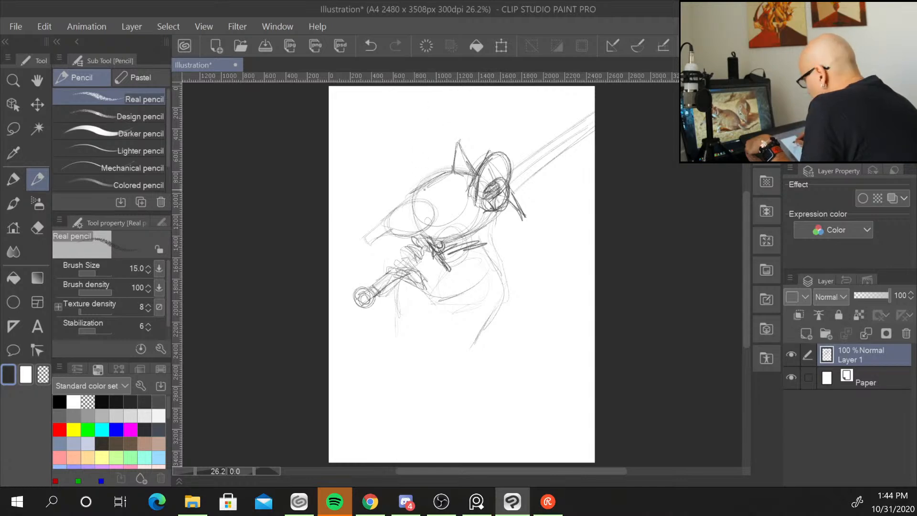
# Draw the eye circle and the curve of the back of the neck behind the head.
pyautogui.moveTo(414, 191)
pyautogui.mouseDown()
pyautogui.moveTo(364, 243)
pyautogui.moveTo(433, 228)
pyautogui.mouseUp()
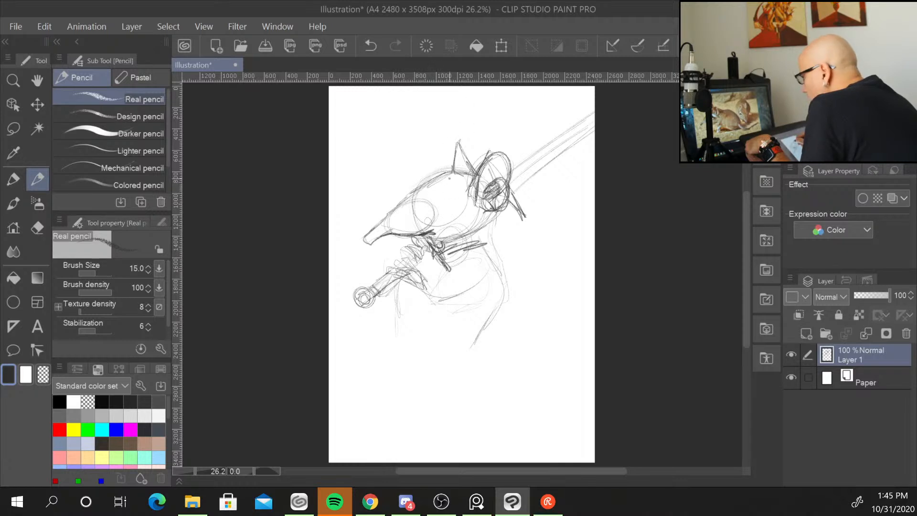
pyautogui.moveTo(442, 192)
pyautogui.mouseDown()
pyautogui.moveTo(436, 211)
pyautogui.moveTo(461, 199)
pyautogui.moveTo(436, 206)
pyautogui.moveTo(454, 195)
pyautogui.moveTo(452, 219)
pyautogui.mouseUp()
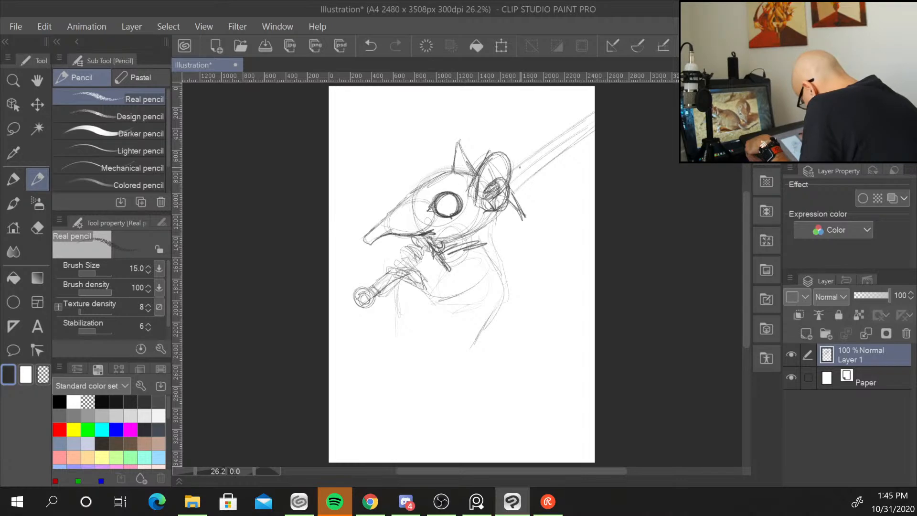
pyautogui.moveTo(517, 212)
pyautogui.mouseDown()
pyautogui.moveTo(522, 222)
pyautogui.moveTo(500, 237)
pyautogui.moveTo(526, 257)
pyautogui.moveTo(515, 315)
pyautogui.mouseUp()
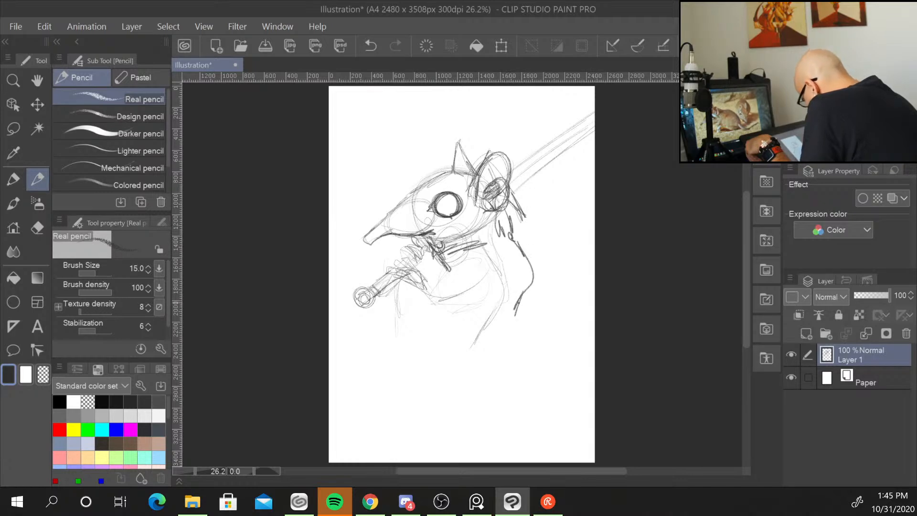
pyautogui.moveTo(522, 252)
pyautogui.mouseDown()
pyautogui.moveTo(528, 280)
pyautogui.moveTo(512, 342)
pyautogui.mouseUp()
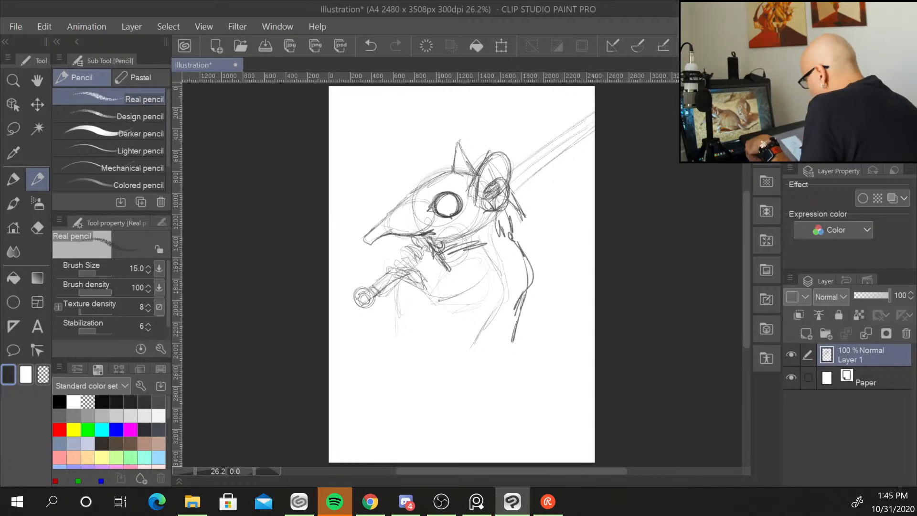
# Sketch the chest lines and the round belly and hip shape of the lower body.
pyautogui.moveTo(426, 296)
pyautogui.mouseDown()
pyautogui.moveTo(423, 339)
pyautogui.moveTo(436, 359)
pyautogui.mouseUp()
pyautogui.moveTo(426, 324); pyautogui.dragTo(433, 349)
pyautogui.moveTo(415, 266)
pyautogui.mouseDown()
pyautogui.moveTo(432, 287)
pyautogui.moveTo(437, 281)
pyautogui.mouseUp()
pyautogui.moveTo(427, 279)
pyautogui.mouseDown()
pyautogui.moveTo(449, 260)
pyautogui.moveTo(434, 274)
pyautogui.mouseUp()
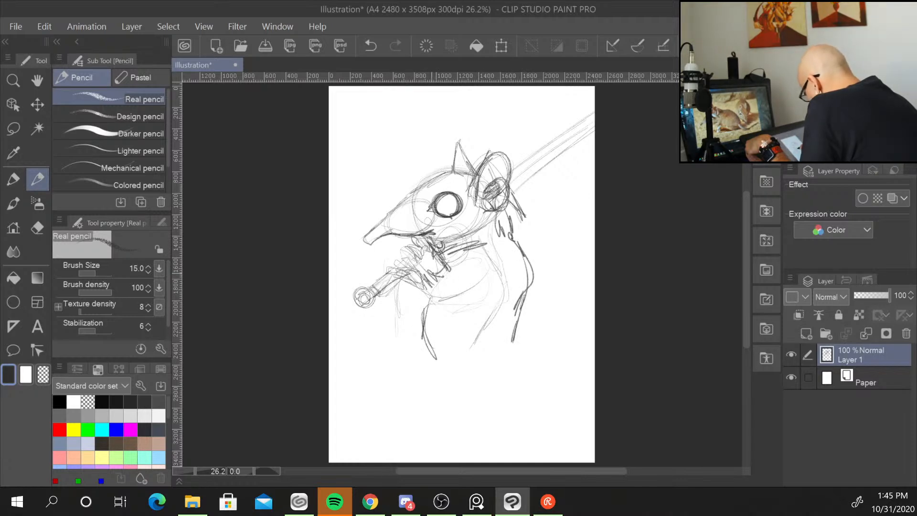
pyautogui.moveTo(427, 329); pyautogui.dragTo(434, 353)
pyautogui.moveTo(462, 313)
pyautogui.mouseDown()
pyautogui.moveTo(521, 340)
pyautogui.moveTo(451, 354)
pyautogui.mouseUp()
pyautogui.moveTo(451, 353)
pyautogui.mouseDown()
pyautogui.moveTo(449, 383)
pyautogui.moveTo(485, 399)
pyautogui.mouseUp()
pyautogui.moveTo(533, 330); pyautogui.dragTo(487, 396)
pyautogui.moveTo(456, 332); pyautogui.dragTo(450, 366)
pyautogui.moveTo(451, 368); pyautogui.dragTo(485, 396)
pyautogui.moveTo(528, 330); pyautogui.dragTo(489, 392)
pyautogui.moveTo(532, 315); pyautogui.dragTo(510, 391)
pyautogui.moveTo(526, 297); pyautogui.dragTo(540, 366)
pyautogui.moveTo(535, 353); pyautogui.dragTo(554, 399)
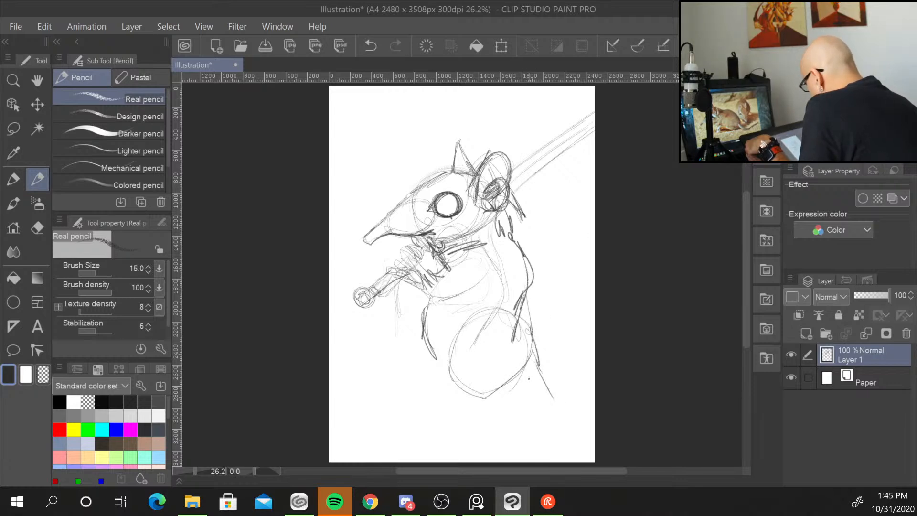
# Refine the paw, jaw and the goggle ring around the eye with darker strokes.
pyautogui.moveTo(371, 286); pyautogui.dragTo(380, 297)
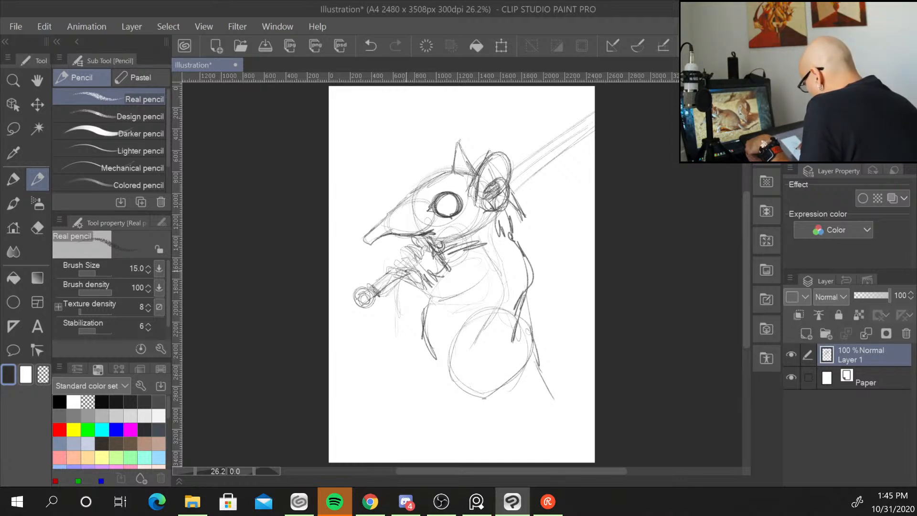
pyautogui.moveTo(406, 265)
pyautogui.mouseDown()
pyautogui.moveTo(384, 276)
pyautogui.moveTo(406, 273)
pyautogui.mouseUp()
pyautogui.moveTo(427, 269)
pyautogui.mouseDown()
pyautogui.moveTo(400, 291)
pyautogui.moveTo(411, 294)
pyautogui.mouseUp()
pyautogui.moveTo(435, 276)
pyautogui.mouseDown()
pyautogui.moveTo(427, 285)
pyautogui.moveTo(440, 287)
pyautogui.mouseUp()
pyautogui.moveTo(445, 291)
pyautogui.mouseDown()
pyautogui.moveTo(423, 298)
pyautogui.moveTo(488, 252)
pyautogui.moveTo(495, 289)
pyautogui.mouseUp()
pyautogui.moveTo(485, 252)
pyautogui.mouseDown()
pyautogui.moveTo(497, 286)
pyautogui.moveTo(479, 255)
pyautogui.mouseUp()
pyautogui.moveTo(498, 281); pyautogui.dragTo(470, 289)
pyautogui.moveTo(446, 261); pyautogui.dragTo(436, 282)
pyautogui.moveTo(442, 231); pyautogui.dragTo(402, 243)
pyautogui.moveTo(421, 242)
pyautogui.mouseDown()
pyautogui.moveTo(403, 243)
pyautogui.moveTo(437, 240)
pyautogui.mouseUp()
pyautogui.moveTo(456, 235); pyautogui.dragTo(441, 238)
pyautogui.moveTo(433, 204); pyautogui.dragTo(426, 213)
pyautogui.moveTo(446, 217)
pyautogui.mouseDown()
pyautogui.moveTo(426, 211)
pyautogui.moveTo(439, 218)
pyautogui.mouseUp()
pyautogui.moveTo(446, 205)
pyautogui.mouseDown()
pyautogui.moveTo(430, 213)
pyautogui.moveTo(460, 214)
pyautogui.moveTo(469, 200)
pyautogui.moveTo(456, 213)
pyautogui.moveTo(451, 187)
pyautogui.moveTo(477, 194)
pyautogui.moveTo(477, 208)
pyautogui.moveTo(496, 215)
pyautogui.moveTo(477, 194)
pyautogui.moveTo(470, 207)
pyautogui.moveTo(481, 196)
pyautogui.moveTo(495, 216)
pyautogui.moveTo(507, 203)
pyautogui.moveTo(488, 208)
pyautogui.moveTo(476, 174)
pyautogui.moveTo(461, 189)
pyautogui.moveTo(427, 182)
pyautogui.moveTo(473, 174)
pyautogui.moveTo(424, 212)
pyautogui.moveTo(461, 225)
pyautogui.moveTo(463, 211)
pyautogui.moveTo(462, 232)
pyautogui.mouseUp()
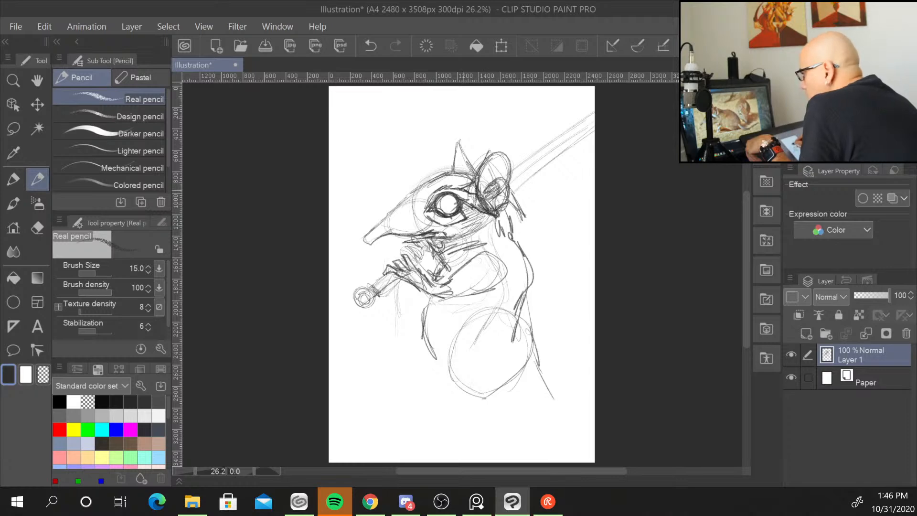
# Draw a strap across the face and strengthen the upper contour of the snout and head.
pyautogui.moveTo(401, 236); pyautogui.dragTo(470, 234)
pyautogui.moveTo(434, 230)
pyautogui.mouseDown()
pyautogui.moveTo(469, 232)
pyautogui.moveTo(405, 235)
pyautogui.moveTo(435, 237)
pyautogui.mouseUp()
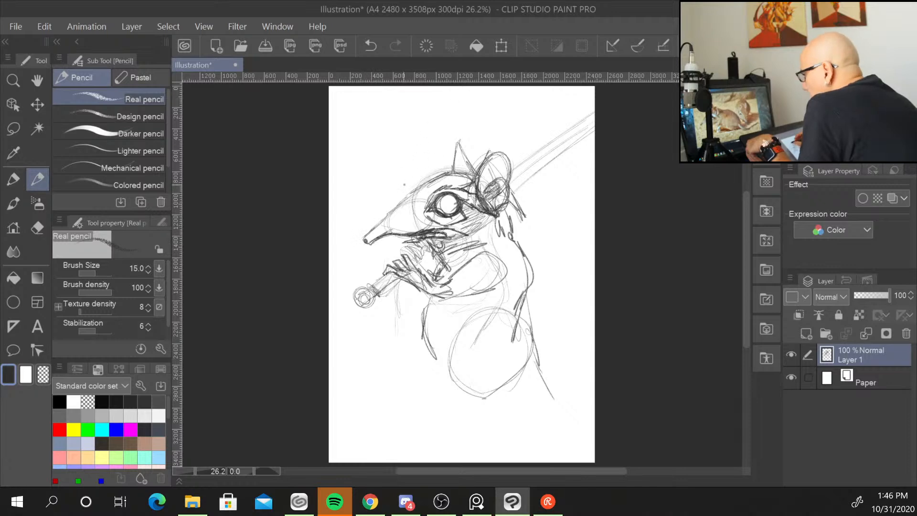
pyautogui.moveTo(390, 212)
pyautogui.mouseDown()
pyautogui.moveTo(424, 182)
pyautogui.moveTo(412, 205)
pyautogui.mouseUp()
pyautogui.moveTo(392, 213); pyautogui.dragTo(423, 192)
pyautogui.moveTo(406, 198); pyautogui.dragTo(447, 180)
pyautogui.moveTo(422, 189); pyautogui.dragTo(457, 174)
pyautogui.moveTo(440, 179); pyautogui.dragTo(473, 175)
pyautogui.moveTo(395, 211); pyautogui.dragTo(411, 196)
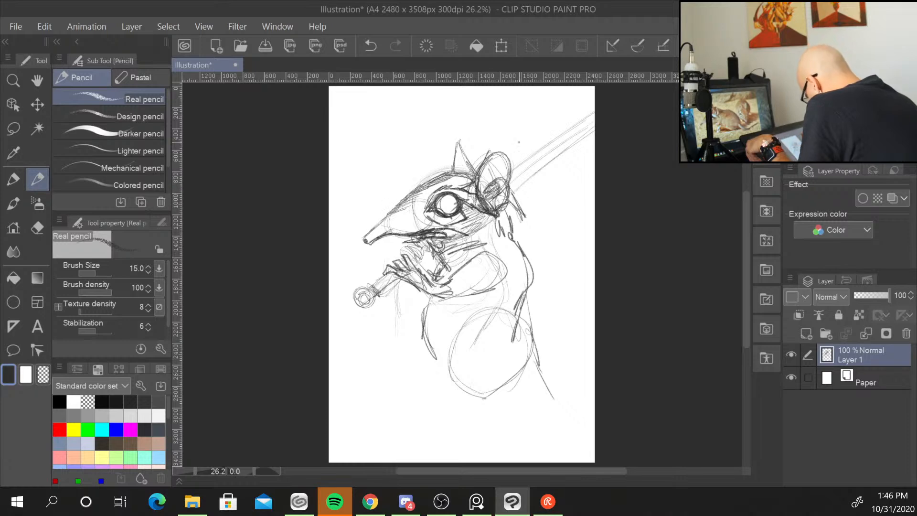
# Sketch the hind leg and long foot beneath the belly.
pyautogui.moveTo(514, 217); pyautogui.dragTo(516, 242)
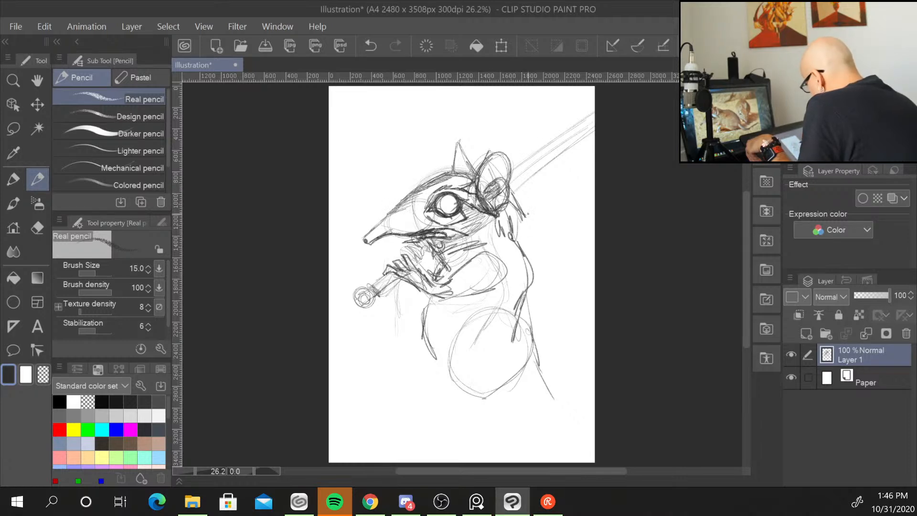
pyautogui.moveTo(469, 386)
pyautogui.mouseDown()
pyautogui.moveTo(486, 404)
pyautogui.moveTo(513, 411)
pyautogui.mouseUp()
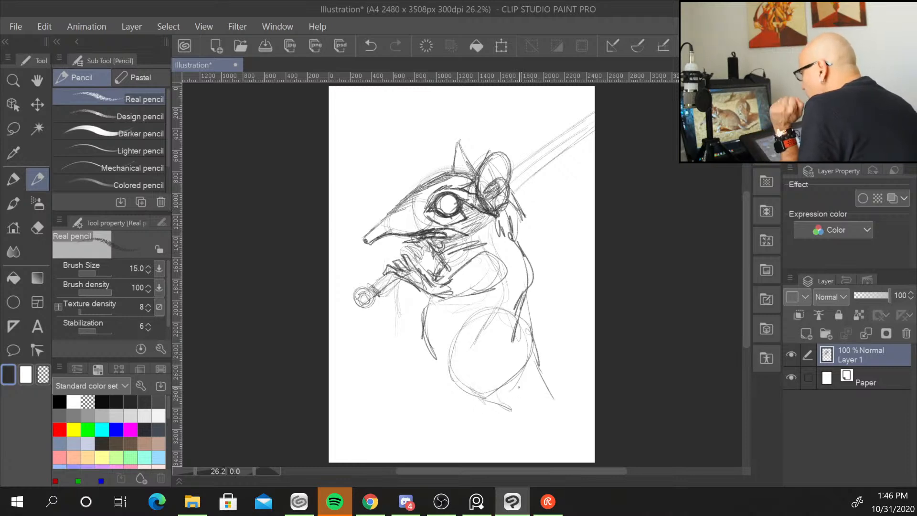
pyautogui.moveTo(498, 380); pyautogui.dragTo(518, 403)
pyautogui.moveTo(500, 388)
pyautogui.mouseDown()
pyautogui.moveTo(481, 398)
pyautogui.moveTo(509, 406)
pyautogui.moveTo(488, 394)
pyautogui.mouseUp()
pyautogui.moveTo(476, 393)
pyautogui.mouseDown()
pyautogui.moveTo(524, 417)
pyautogui.moveTo(478, 446)
pyautogui.mouseUp()
pyautogui.moveTo(509, 415)
pyautogui.mouseDown()
pyautogui.moveTo(470, 448)
pyautogui.moveTo(442, 451)
pyautogui.moveTo(478, 446)
pyautogui.moveTo(438, 449)
pyautogui.mouseUp()
pyautogui.moveTo(437, 451)
pyautogui.mouseDown()
pyautogui.moveTo(467, 453)
pyautogui.moveTo(435, 452)
pyautogui.mouseUp()
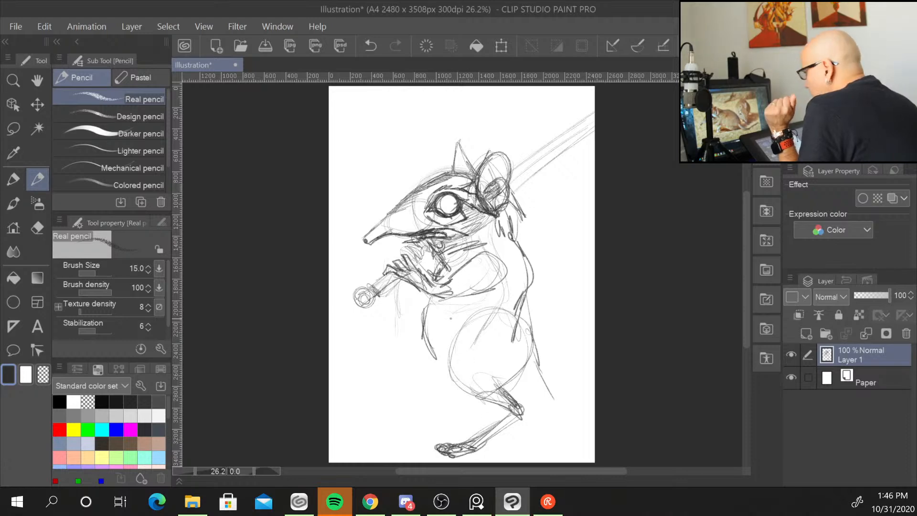
# Draw the tail sweeping from the hip to the canvas's right edge.
pyautogui.moveTo(429, 345)
pyautogui.mouseDown()
pyautogui.moveTo(432, 368)
pyautogui.moveTo(448, 388)
pyautogui.moveTo(469, 397)
pyautogui.moveTo(535, 392)
pyautogui.moveTo(556, 411)
pyautogui.moveTo(595, 419)
pyautogui.mouseUp()
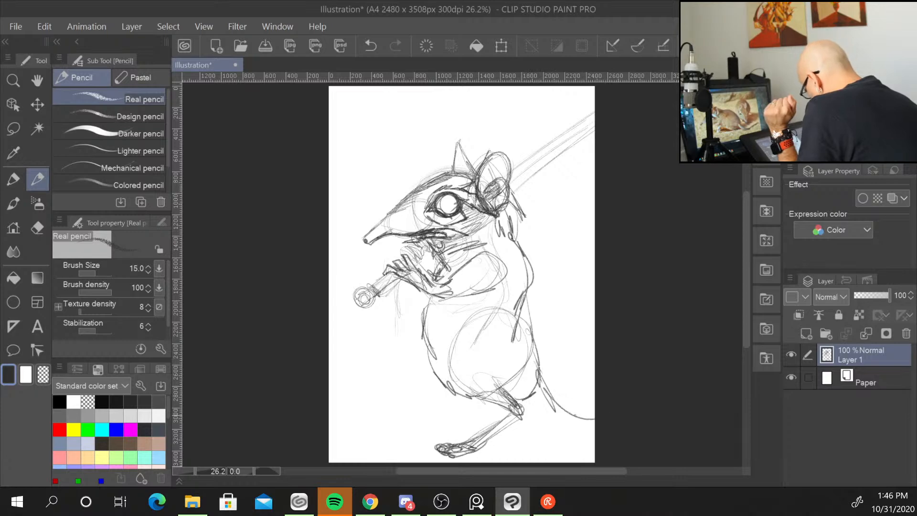
pyautogui.moveTo(528, 402)
pyautogui.mouseDown()
pyautogui.moveTo(559, 428)
pyautogui.moveTo(595, 427)
pyautogui.mouseUp()
pyautogui.moveTo(571, 424); pyautogui.dragTo(583, 423)
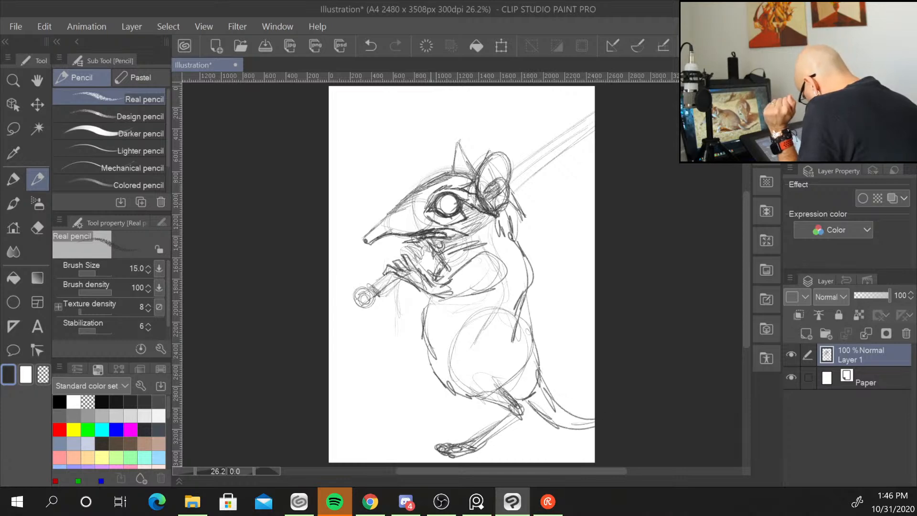
# Sketch the second leg and foot on the left side of the body.
pyautogui.moveTo(426, 353)
pyautogui.mouseDown()
pyautogui.moveTo(418, 381)
pyautogui.moveTo(431, 395)
pyautogui.mouseUp()
pyautogui.moveTo(436, 393); pyautogui.dragTo(460, 398)
pyautogui.moveTo(418, 359); pyautogui.dragTo(445, 398)
pyautogui.moveTo(418, 381)
pyautogui.mouseDown()
pyautogui.moveTo(458, 403)
pyautogui.moveTo(420, 396)
pyautogui.moveTo(453, 411)
pyautogui.moveTo(419, 438)
pyautogui.moveTo(435, 413)
pyautogui.moveTo(414, 444)
pyautogui.moveTo(386, 444)
pyautogui.mouseUp()
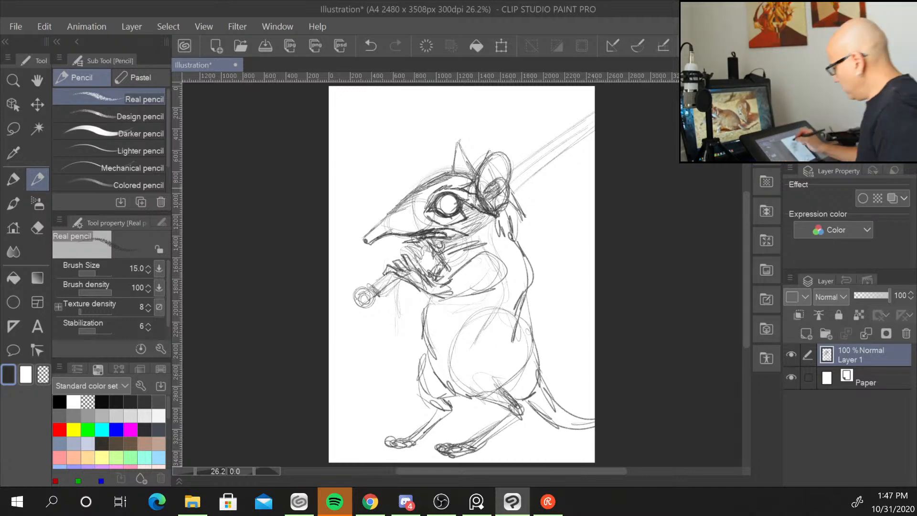
# Add dots along the snout and darken the mouth area below the eye.
pyautogui.moveTo(445, 205)
pyautogui.mouseDown()
pyautogui.moveTo(451, 198)
pyautogui.moveTo(450, 213)
pyautogui.moveTo(452, 201)
pyautogui.mouseUp()
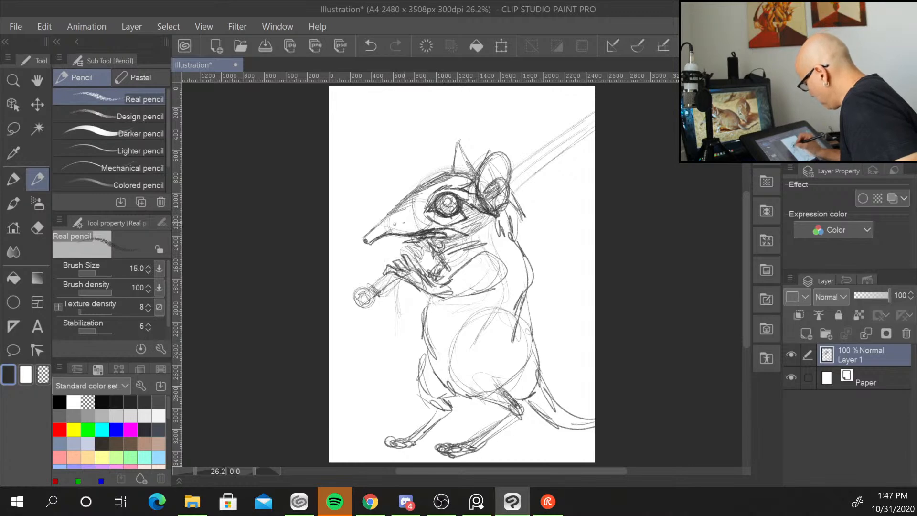
pyautogui.moveTo(417, 222); pyautogui.dragTo(421, 226)
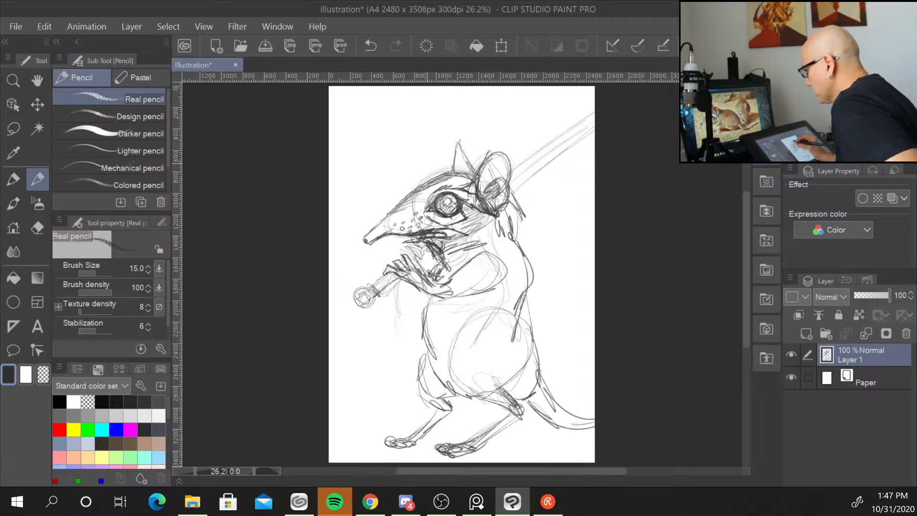
pyautogui.moveTo(418, 241)
pyautogui.mouseDown()
pyautogui.moveTo(446, 255)
pyautogui.moveTo(437, 274)
pyautogui.moveTo(466, 246)
pyautogui.mouseUp()
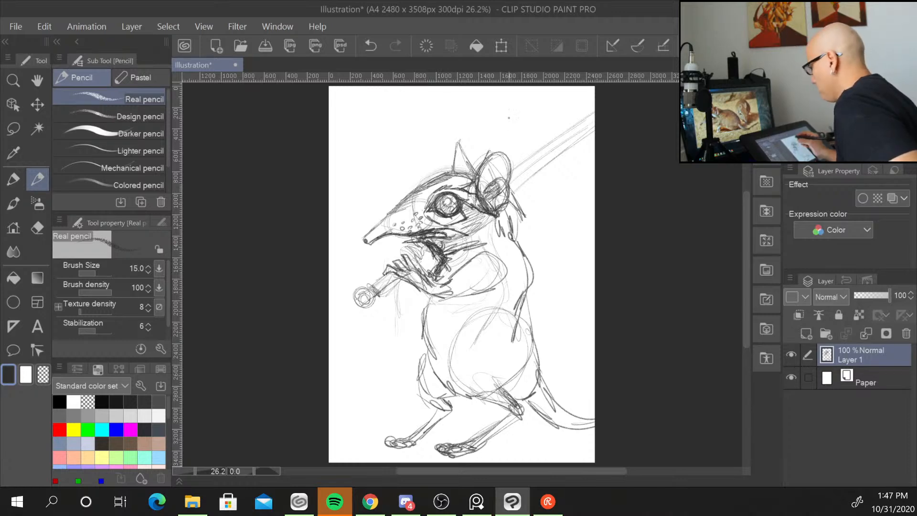
# Reinforce the back and belly contour lines of the body.
pyautogui.moveTo(471, 219)
pyautogui.mouseDown()
pyautogui.moveTo(461, 234)
pyautogui.moveTo(531, 290)
pyautogui.mouseUp()
pyautogui.moveTo(514, 230)
pyautogui.mouseDown()
pyautogui.moveTo(531, 272)
pyautogui.moveTo(531, 332)
pyautogui.mouseUp()
pyautogui.moveTo(434, 311)
pyautogui.mouseDown()
pyautogui.moveTo(425, 355)
pyautogui.moveTo(450, 378)
pyautogui.mouseUp()
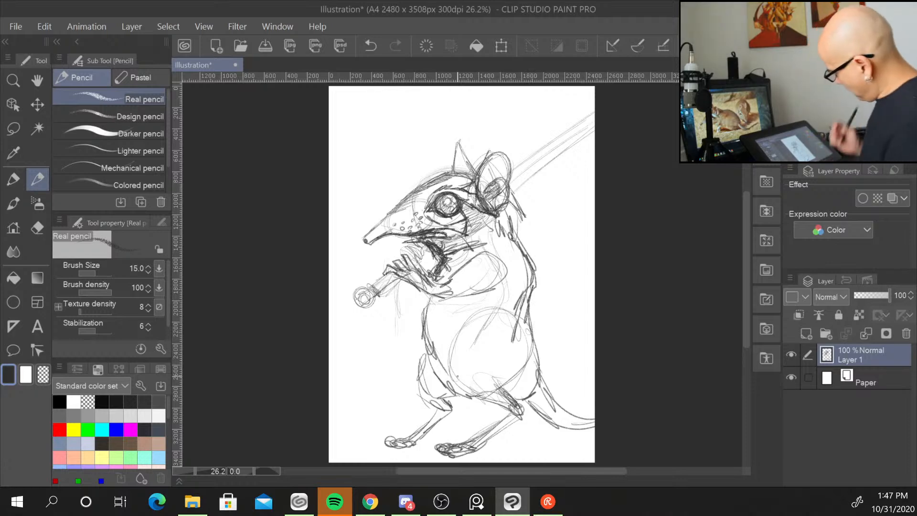
# Darken the paw gripping the sword hilt beside the mouth.
pyautogui.moveTo(421, 277)
pyautogui.mouseDown()
pyautogui.moveTo(449, 287)
pyautogui.moveTo(449, 300)
pyautogui.moveTo(451, 290)
pyautogui.moveTo(438, 298)
pyautogui.mouseUp()
pyautogui.moveTo(473, 258)
pyautogui.mouseDown()
pyautogui.moveTo(442, 288)
pyautogui.moveTo(494, 288)
pyautogui.mouseUp()
pyautogui.moveTo(494, 253)
pyautogui.mouseDown()
pyautogui.moveTo(466, 293)
pyautogui.moveTo(464, 269)
pyautogui.moveTo(430, 297)
pyautogui.mouseUp()
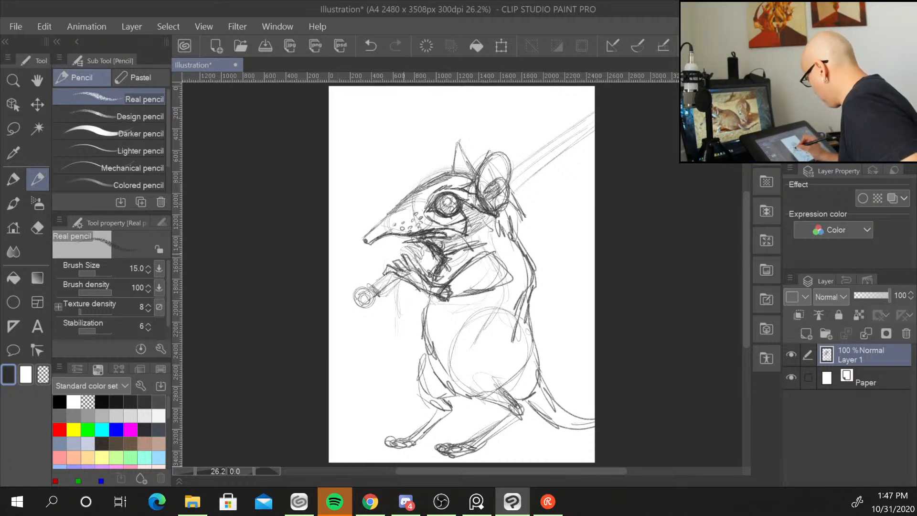
pyautogui.moveTo(403, 248); pyautogui.dragTo(418, 264)
pyautogui.moveTo(422, 257)
pyautogui.mouseDown()
pyautogui.moveTo(410, 250)
pyautogui.moveTo(424, 264)
pyautogui.moveTo(428, 250)
pyautogui.moveTo(435, 267)
pyautogui.moveTo(415, 244)
pyautogui.mouseUp()
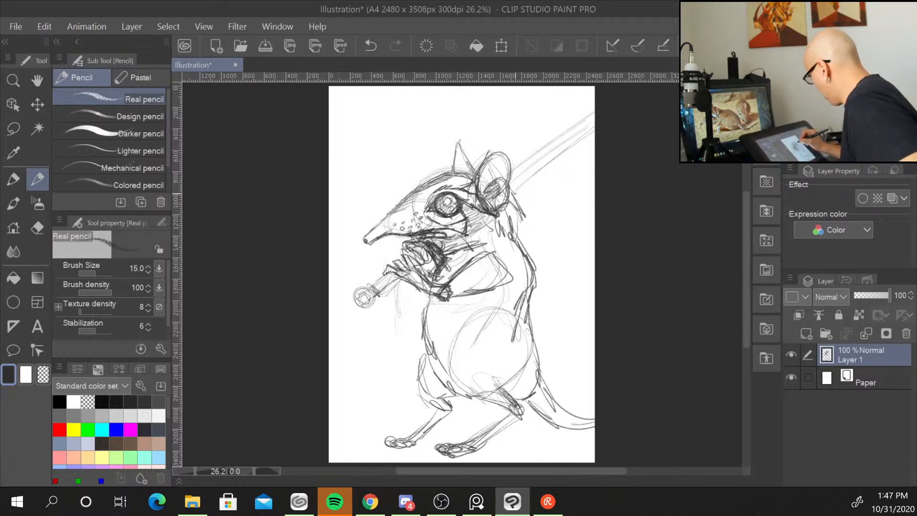
# Add serrated teeth along the sword blade rising behind the head.
pyautogui.moveTo(515, 192); pyautogui.dragTo(524, 211)
pyautogui.moveTo(517, 197); pyautogui.dragTo(530, 217)
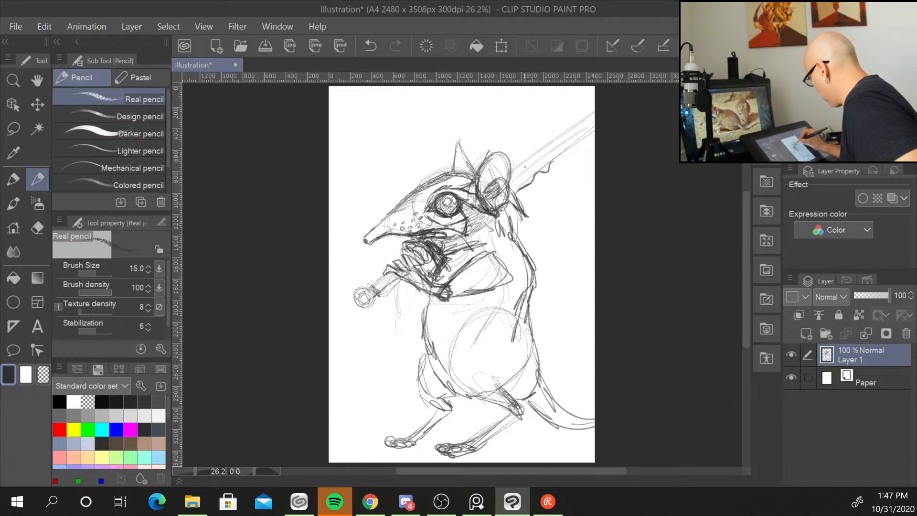
pyautogui.moveTo(512, 171); pyautogui.dragTo(519, 162)
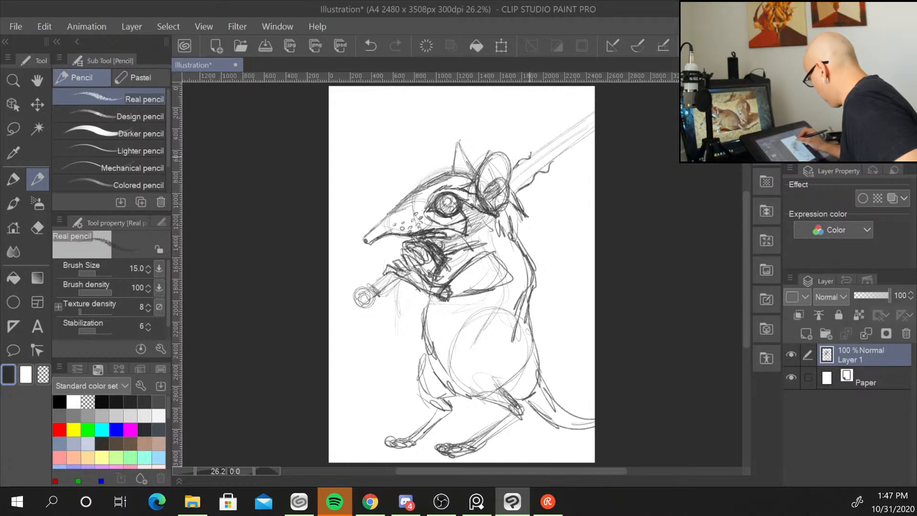
pyautogui.moveTo(532, 147)
pyautogui.mouseDown()
pyautogui.moveTo(519, 160)
pyautogui.moveTo(531, 183)
pyautogui.moveTo(589, 131)
pyautogui.mouseUp()
pyautogui.moveTo(551, 163); pyautogui.dragTo(596, 124)
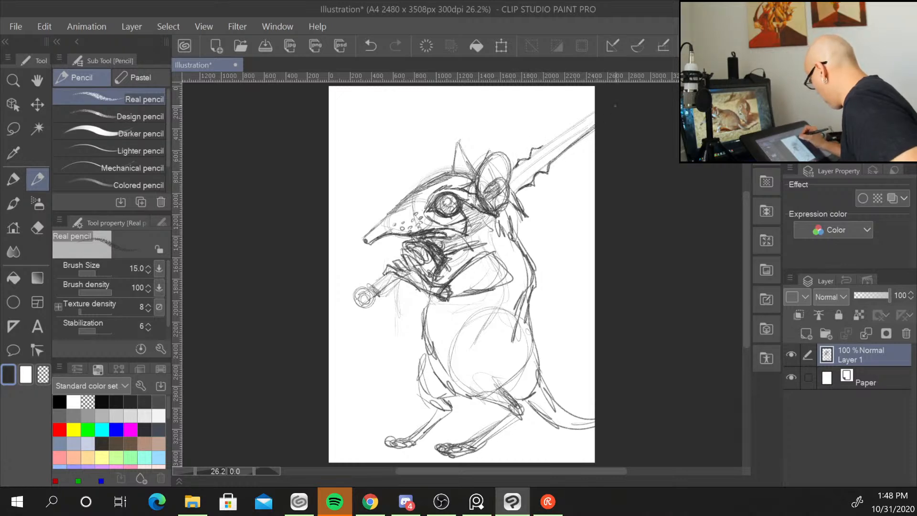
pyautogui.moveTo(545, 147)
pyautogui.mouseDown()
pyautogui.moveTo(592, 110)
pyautogui.moveTo(517, 176)
pyautogui.moveTo(552, 146)
pyautogui.mouseUp()
pyautogui.moveTo(548, 150); pyautogui.dragTo(584, 126)
pyautogui.moveTo(516, 188)
pyautogui.mouseDown()
pyautogui.moveTo(583, 127)
pyautogui.moveTo(507, 207)
pyautogui.moveTo(524, 216)
pyautogui.mouseUp()
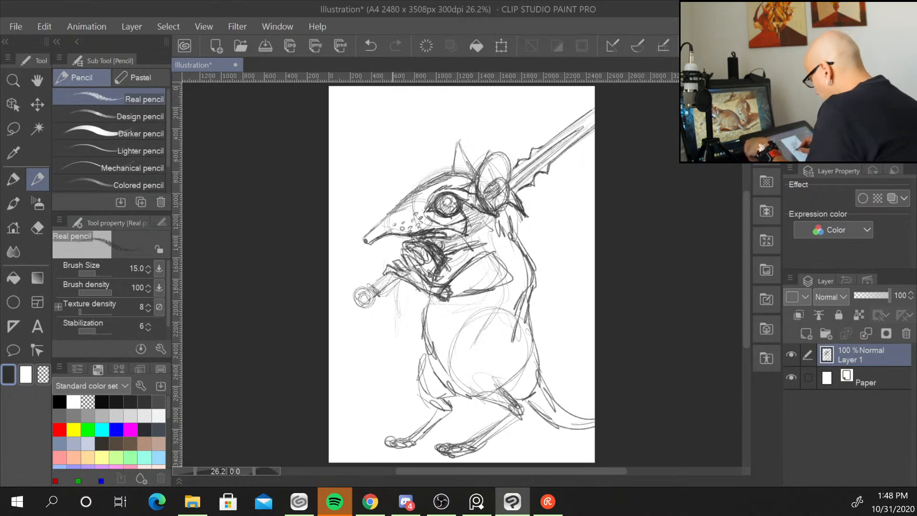
# Define the sword's grip and faceted pommel and add a stroke along the chest.
pyautogui.moveTo(399, 278)
pyautogui.mouseDown()
pyautogui.moveTo(377, 297)
pyautogui.moveTo(353, 292)
pyautogui.mouseUp()
pyautogui.moveTo(354, 289)
pyautogui.mouseDown()
pyautogui.moveTo(355, 308)
pyautogui.moveTo(371, 311)
pyautogui.moveTo(370, 300)
pyautogui.moveTo(371, 310)
pyautogui.moveTo(405, 277)
pyautogui.mouseUp()
pyautogui.moveTo(382, 289); pyautogui.dragTo(406, 272)
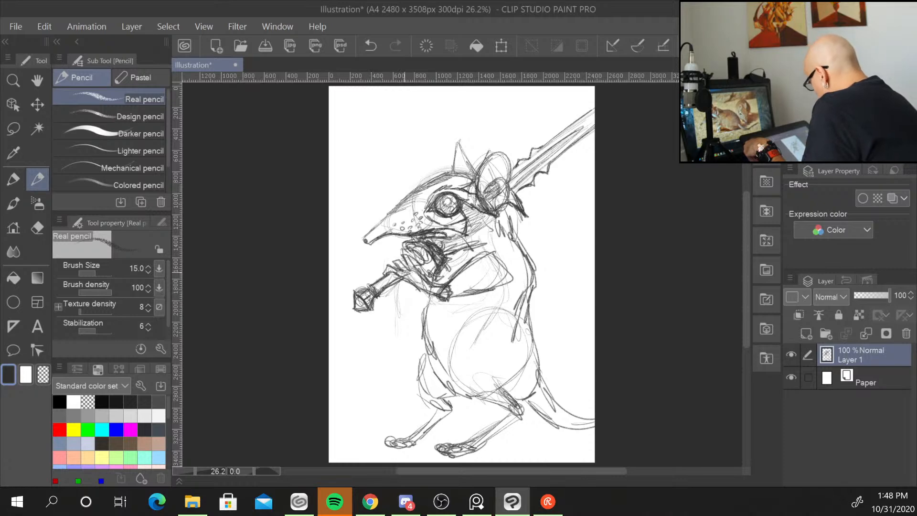
pyautogui.moveTo(425, 338); pyautogui.dragTo(437, 389)
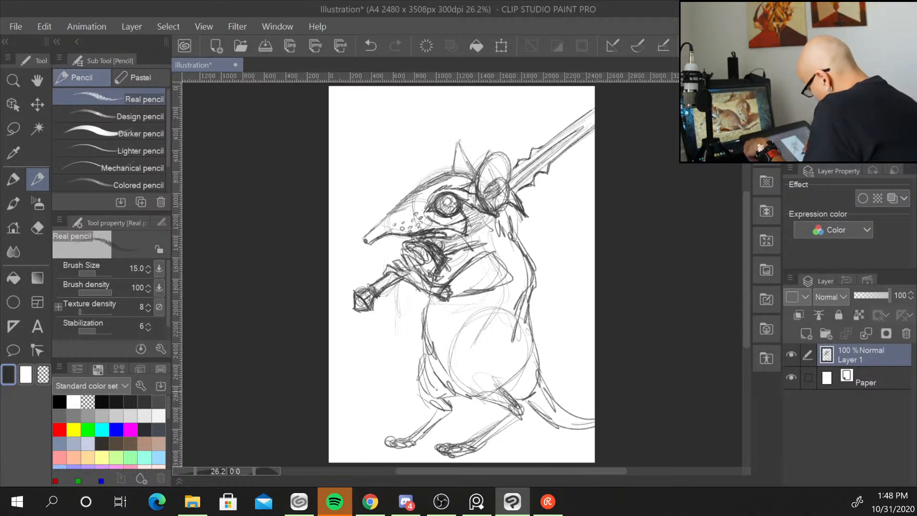
# Lasso the lower leg and foot, rotate and reposition the selection with a transform, then deselect.
pyautogui.press('m')
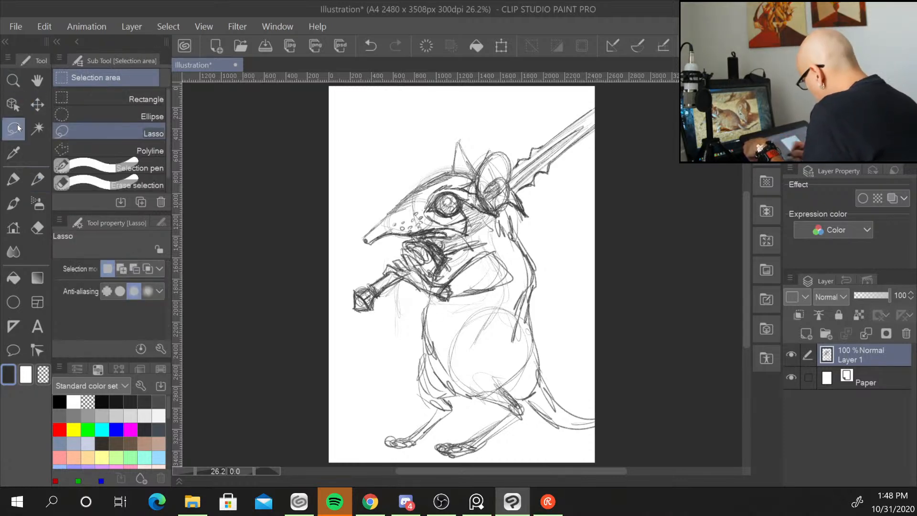
pyautogui.moveTo(465, 404)
pyautogui.mouseDown()
pyautogui.moveTo(411, 447)
pyautogui.moveTo(410, 392)
pyautogui.moveTo(431, 351)
pyautogui.mouseUp()
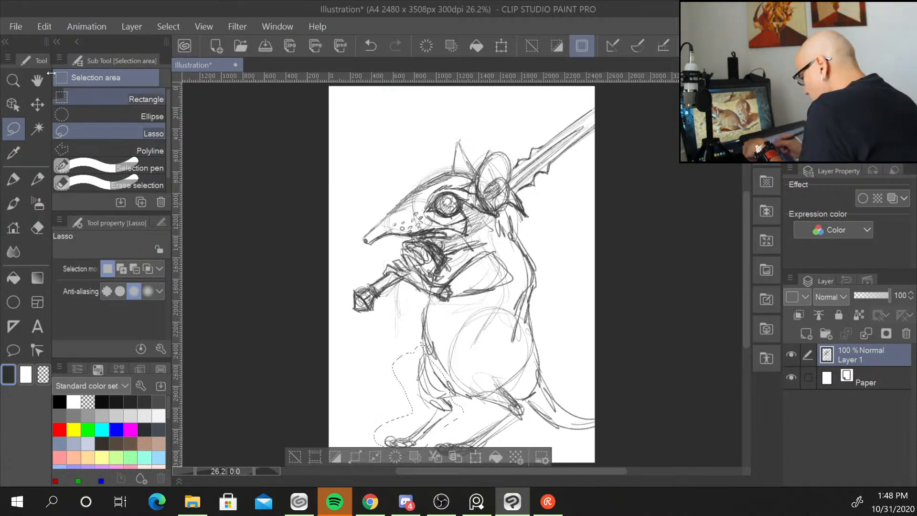
pyautogui.press('k')
pyautogui.moveTo(447, 420); pyautogui.dragTo(455, 418)
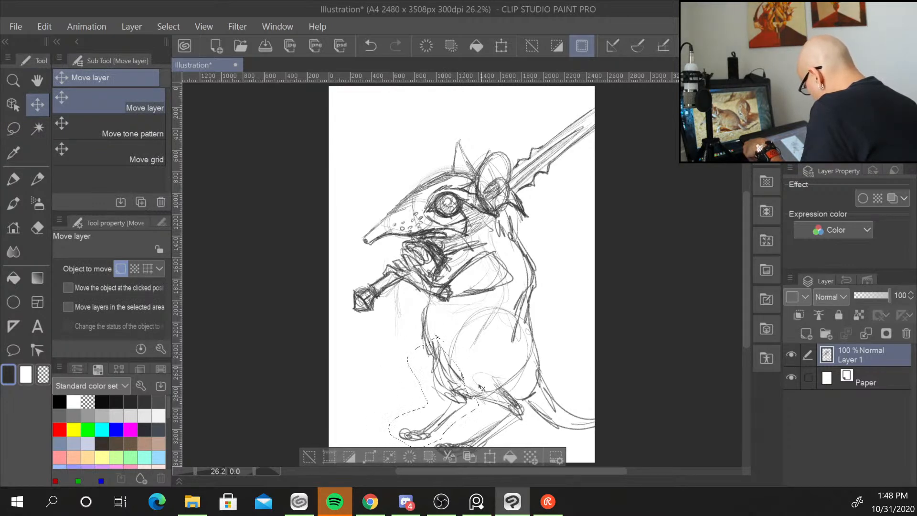
pyautogui.click(490, 458)
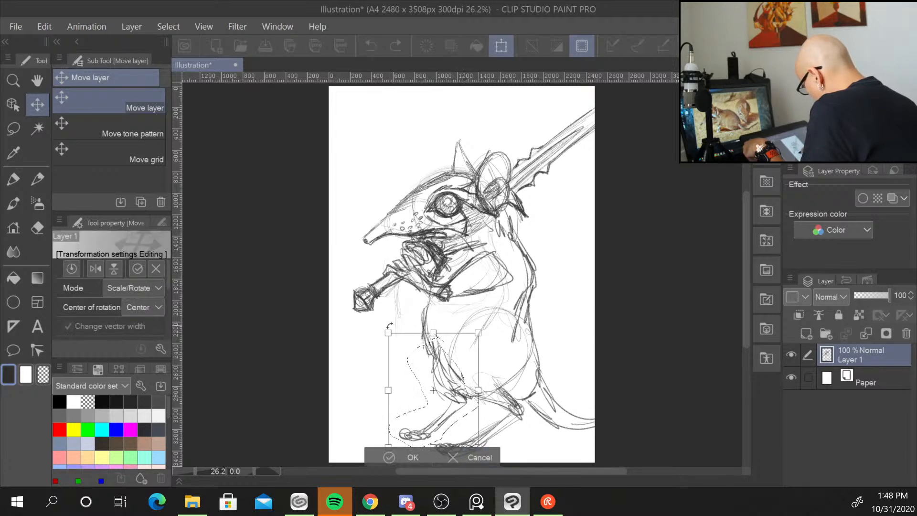
pyautogui.moveTo(390, 326); pyautogui.dragTo(375, 340)
pyautogui.moveTo(459, 406)
pyautogui.mouseDown()
pyautogui.moveTo(468, 400)
pyautogui.moveTo(458, 391)
pyautogui.mouseUp()
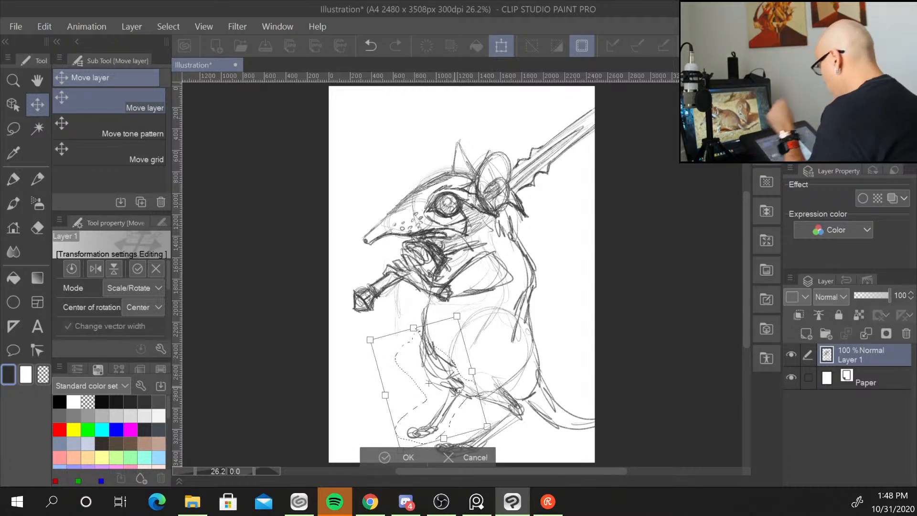
pyautogui.press('Return')
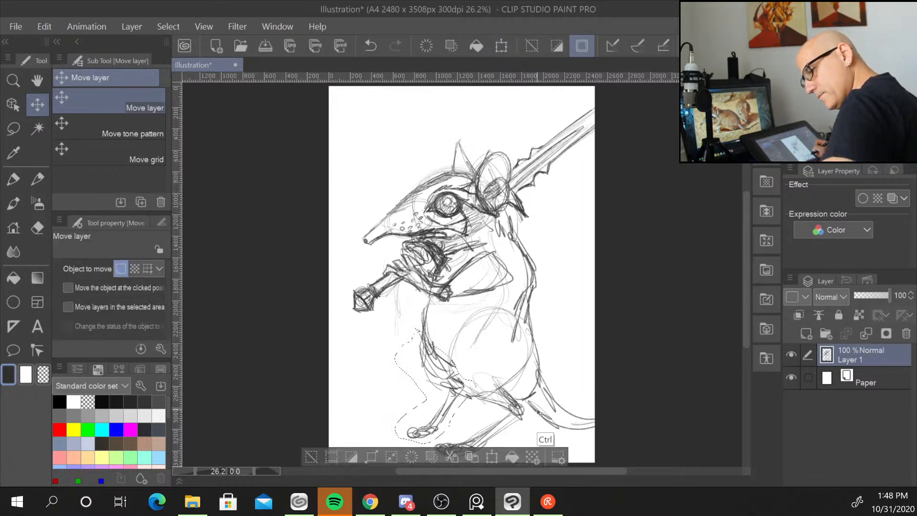
pyautogui.hotkey('ctrl', 'd')
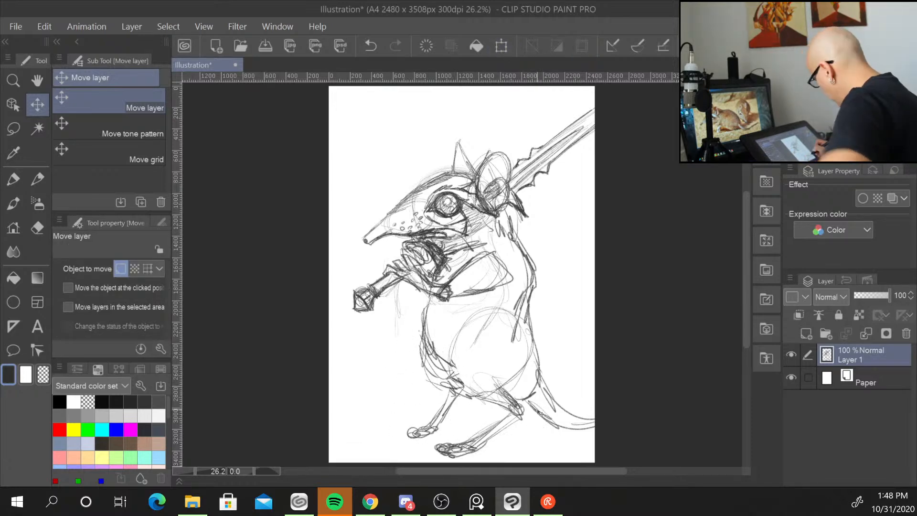
# Redraw the repositioned leg and foot with the Real pencil and hatch shading on the belly.
pyautogui.click(38, 179)
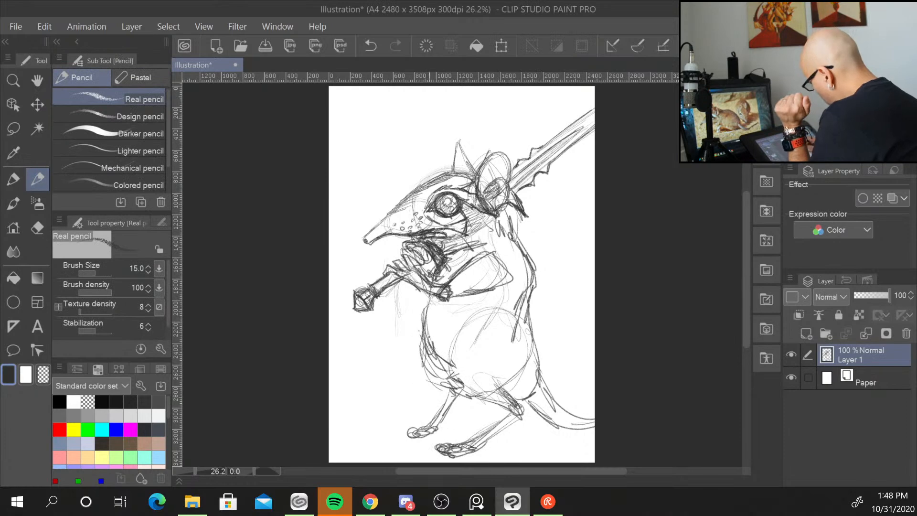
pyautogui.moveTo(423, 323)
pyautogui.mouseDown()
pyautogui.moveTo(408, 357)
pyautogui.moveTo(452, 400)
pyautogui.moveTo(465, 391)
pyautogui.moveTo(438, 428)
pyautogui.moveTo(406, 429)
pyautogui.moveTo(421, 437)
pyautogui.moveTo(397, 430)
pyautogui.moveTo(416, 438)
pyautogui.moveTo(456, 398)
pyautogui.moveTo(501, 407)
pyautogui.moveTo(511, 423)
pyautogui.moveTo(486, 452)
pyautogui.moveTo(496, 459)
pyautogui.mouseUp()
pyautogui.moveTo(748, 335)
pyautogui.mouseDown()
pyautogui.moveTo(749, 358)
pyautogui.moveTo(745, 340)
pyautogui.mouseUp()
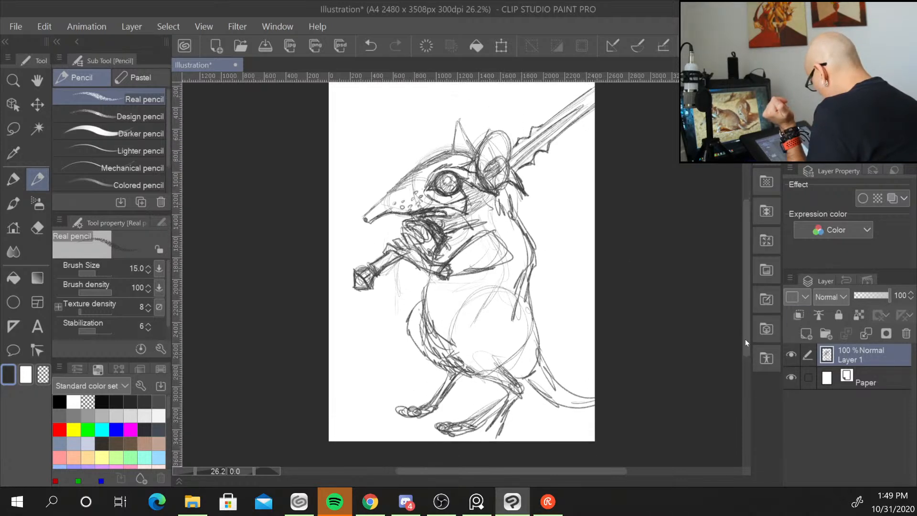
pyautogui.moveTo(498, 400); pyautogui.dragTo(456, 424)
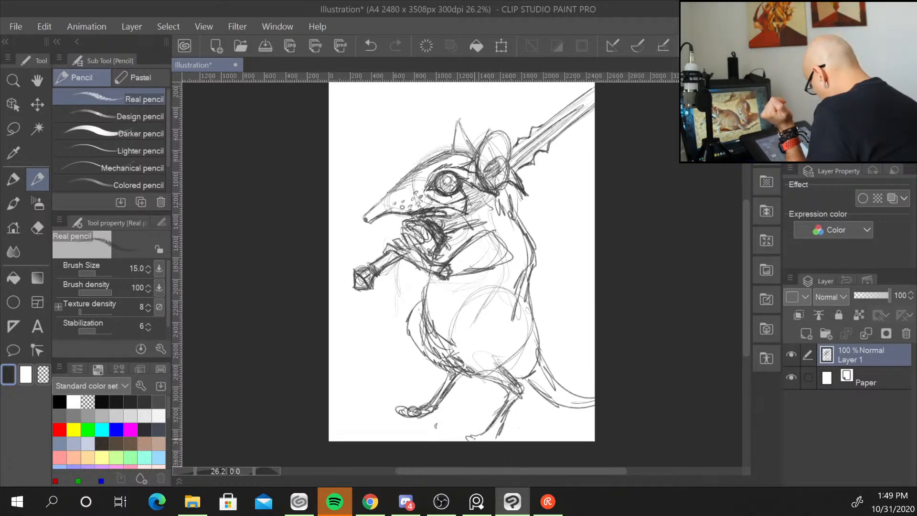
pyautogui.moveTo(467, 437)
pyautogui.mouseDown()
pyautogui.moveTo(484, 437)
pyautogui.moveTo(519, 395)
pyautogui.moveTo(506, 404)
pyautogui.mouseUp()
pyautogui.moveTo(529, 381)
pyautogui.mouseDown()
pyautogui.moveTo(510, 411)
pyautogui.moveTo(514, 403)
pyautogui.mouseUp()
pyautogui.moveTo(530, 383)
pyautogui.mouseDown()
pyautogui.moveTo(498, 364)
pyautogui.moveTo(482, 393)
pyautogui.moveTo(518, 373)
pyautogui.moveTo(530, 324)
pyautogui.mouseUp()
pyautogui.moveTo(448, 341)
pyautogui.mouseDown()
pyautogui.moveTo(472, 298)
pyautogui.moveTo(448, 348)
pyautogui.mouseUp()
pyautogui.moveTo(450, 341); pyautogui.dragTo(468, 368)
pyautogui.moveTo(441, 332); pyautogui.dragTo(427, 363)
pyautogui.moveTo(437, 366); pyautogui.dragTo(460, 349)
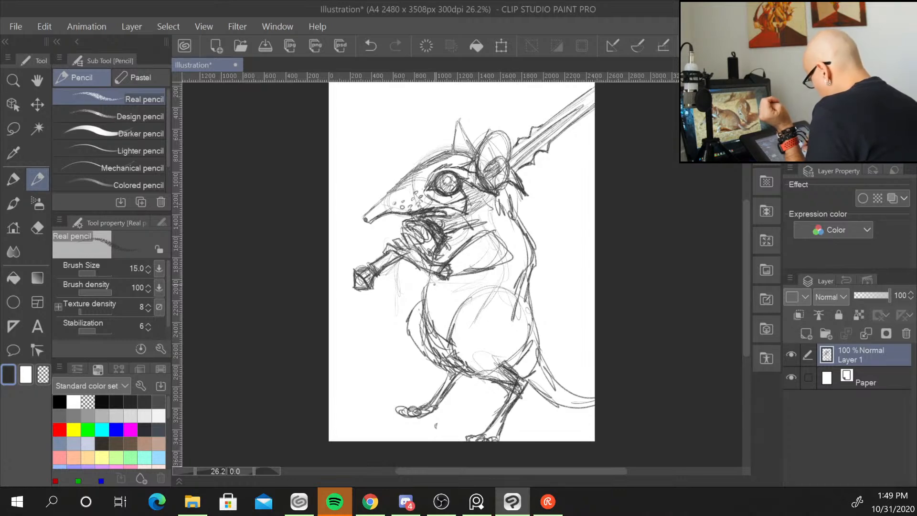
pyautogui.moveTo(439, 290)
pyautogui.mouseDown()
pyautogui.moveTo(425, 313)
pyautogui.moveTo(440, 365)
pyautogui.mouseUp()
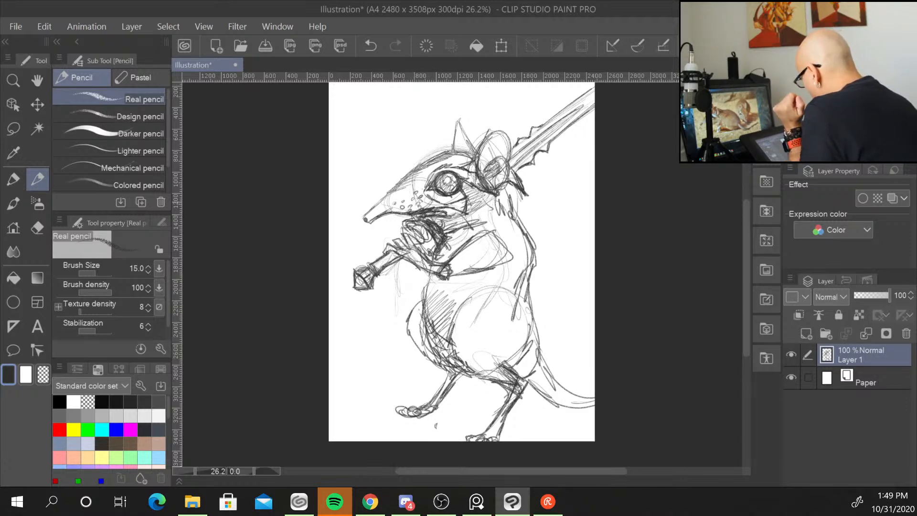
# Reinforce the top of the head and redraw the ear's outline.
pyautogui.moveTo(417, 199)
pyautogui.mouseDown()
pyautogui.moveTo(428, 208)
pyautogui.moveTo(467, 203)
pyautogui.mouseUp()
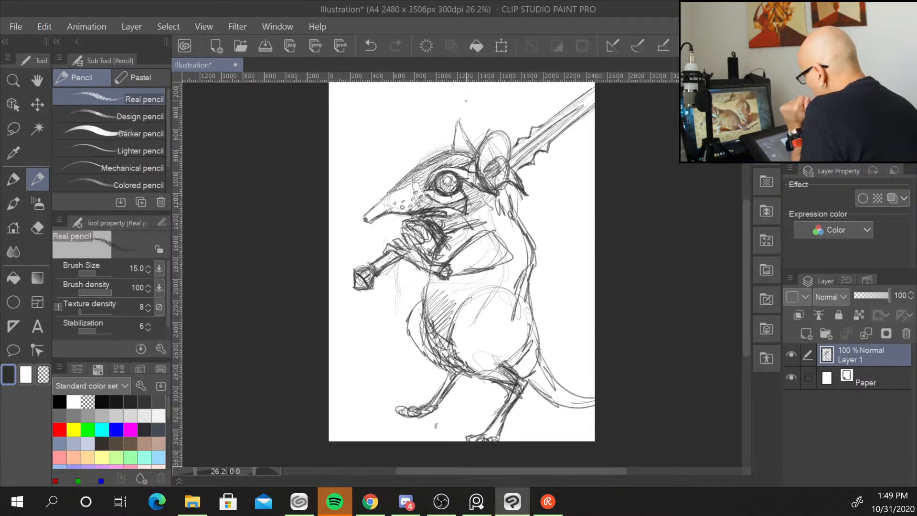
pyautogui.moveTo(453, 150)
pyautogui.mouseDown()
pyautogui.moveTo(458, 110)
pyautogui.moveTo(473, 155)
pyautogui.moveTo(494, 127)
pyautogui.mouseUp()
pyautogui.moveTo(484, 140)
pyautogui.mouseDown()
pyautogui.moveTo(500, 122)
pyautogui.moveTo(508, 129)
pyautogui.mouseUp()
pyautogui.moveTo(508, 129); pyautogui.dragTo(512, 162)
pyautogui.moveTo(491, 136); pyautogui.dragTo(483, 164)
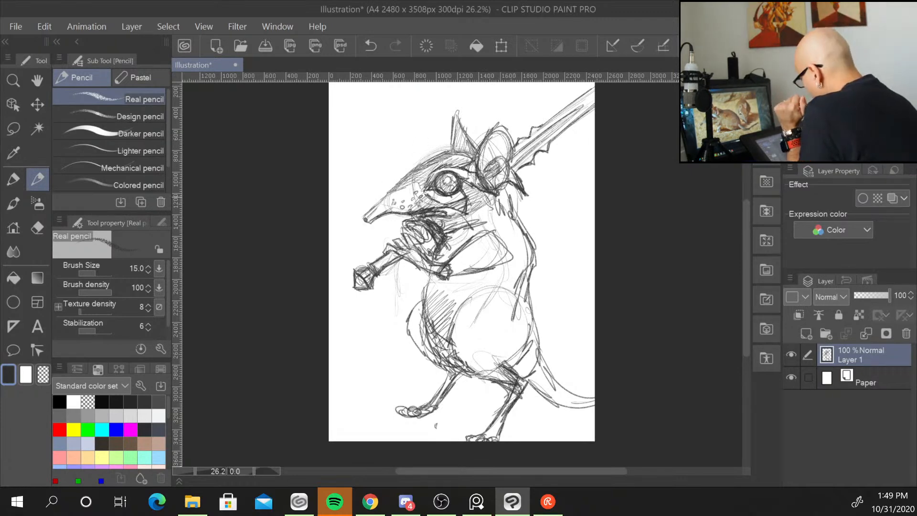
# Sketch whiskers sprouting from the snout toward the canvas's left edge.
pyautogui.moveTo(415, 143); pyautogui.dragTo(394, 201)
pyautogui.moveTo(393, 203)
pyautogui.mouseDown()
pyautogui.moveTo(433, 180)
pyautogui.moveTo(477, 219)
pyautogui.moveTo(455, 249)
pyautogui.moveTo(453, 229)
pyautogui.moveTo(403, 257)
pyautogui.moveTo(331, 199)
pyautogui.mouseUp()
pyautogui.moveTo(386, 196)
pyautogui.mouseDown()
pyautogui.moveTo(328, 216)
pyautogui.moveTo(337, 194)
pyautogui.mouseUp()
pyautogui.moveTo(368, 223); pyautogui.dragTo(341, 244)
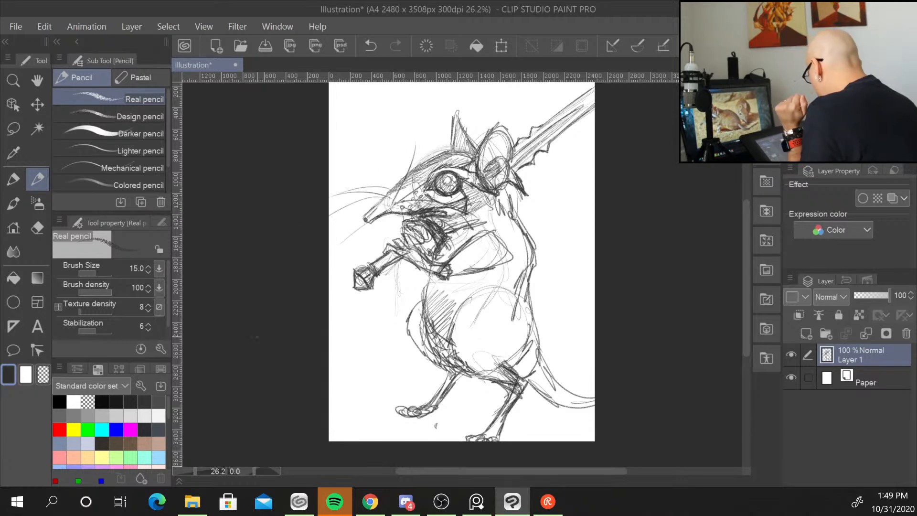
# Reduce the brush size and touch up lines around the shoulder, the paw and the sword blade.
pyautogui.moveTo(500, 235); pyautogui.dragTo(505, 251)
pyautogui.press('[')
pyautogui.press('[')
pyautogui.press('[')
pyautogui.press('[')
pyautogui.press('[')
pyautogui.press('[')
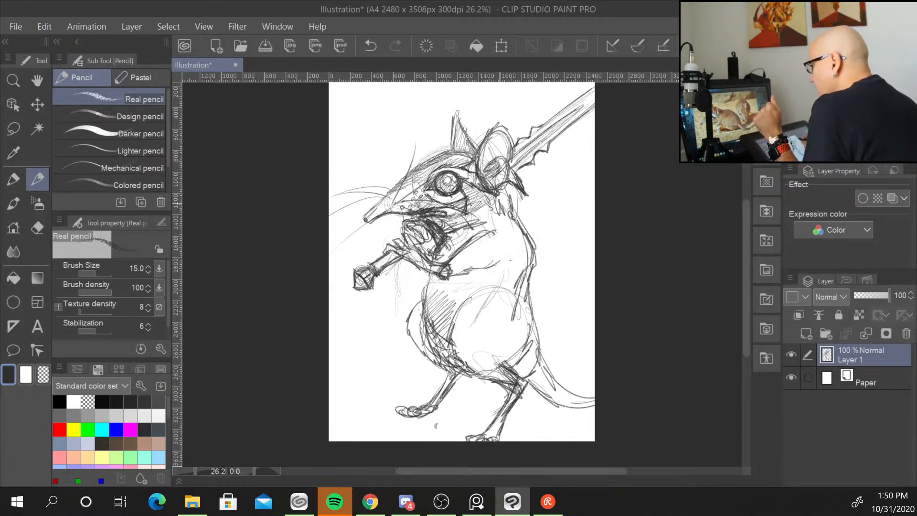
pyautogui.moveTo(452, 276)
pyautogui.mouseDown()
pyautogui.moveTo(511, 259)
pyautogui.moveTo(449, 281)
pyautogui.mouseUp()
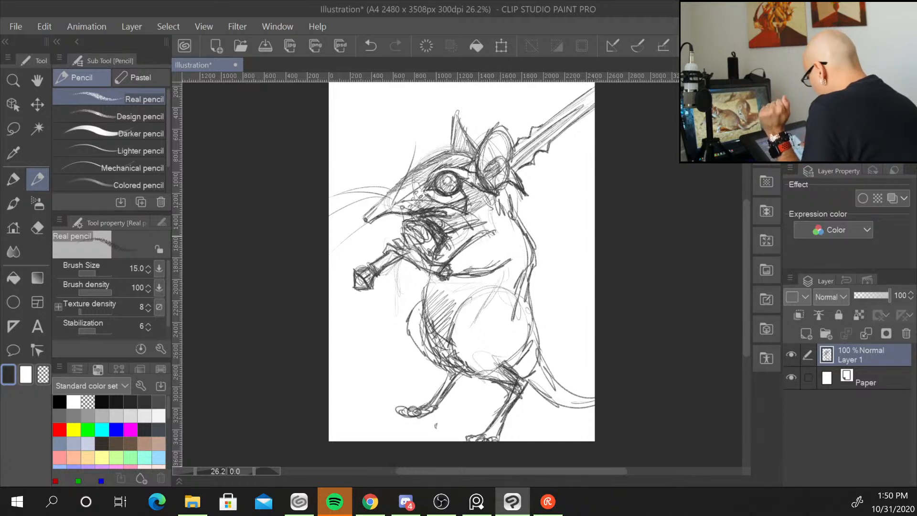
pyautogui.moveTo(484, 233)
pyautogui.mouseDown()
pyautogui.moveTo(452, 250)
pyautogui.moveTo(461, 235)
pyautogui.moveTo(448, 235)
pyautogui.mouseUp()
pyautogui.moveTo(479, 221)
pyautogui.mouseDown()
pyautogui.moveTo(470, 236)
pyautogui.moveTo(443, 233)
pyautogui.mouseUp()
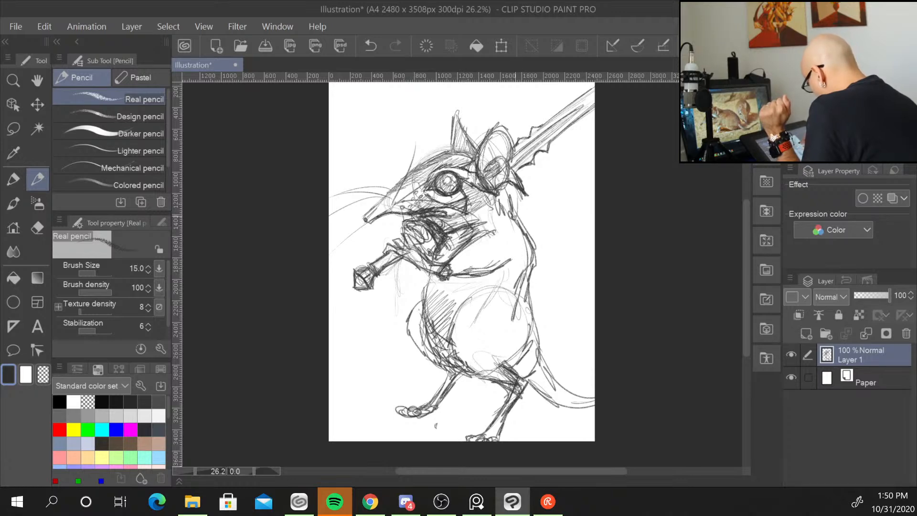
pyautogui.moveTo(510, 188); pyautogui.dragTo(516, 217)
pyautogui.moveTo(507, 185); pyautogui.dragTo(517, 219)
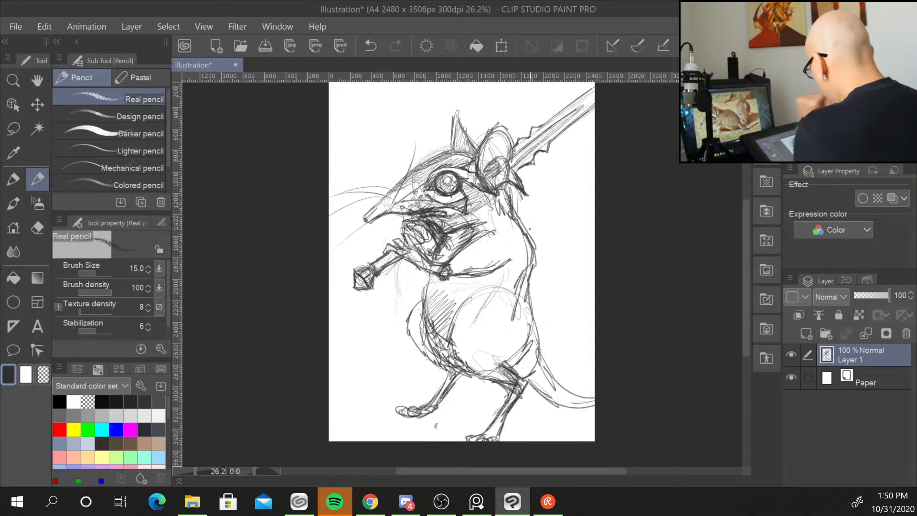
# Draw a horizontal ground line beneath the character's feet.
pyautogui.moveTo(576, 392)
pyautogui.mouseDown()
pyautogui.moveTo(595, 397)
pyautogui.moveTo(595, 411)
pyautogui.mouseUp()
pyautogui.moveTo(398, 416)
pyautogui.mouseDown()
pyautogui.moveTo(329, 421)
pyautogui.moveTo(427, 412)
pyautogui.mouseUp()
pyautogui.moveTo(514, 415)
pyautogui.mouseDown()
pyautogui.moveTo(567, 414)
pyautogui.moveTo(524, 414)
pyautogui.mouseUp()
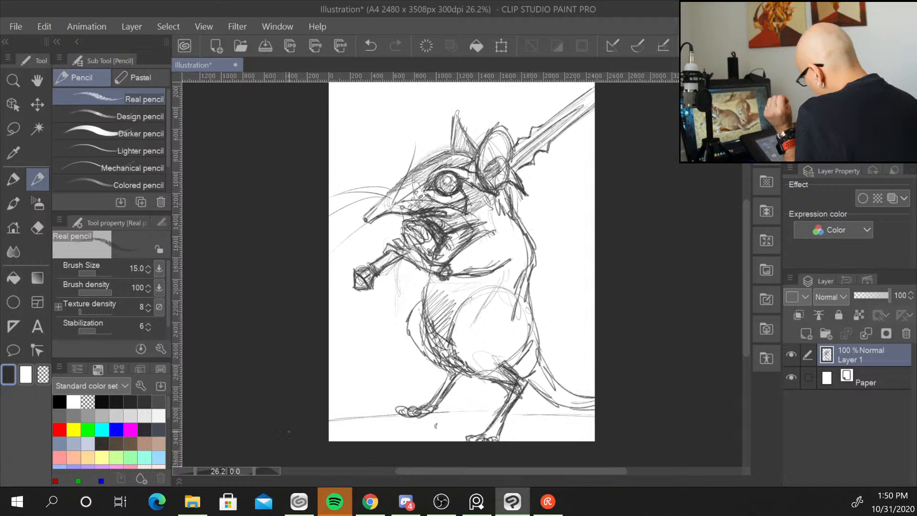
pyautogui.moveTo(309, 503)
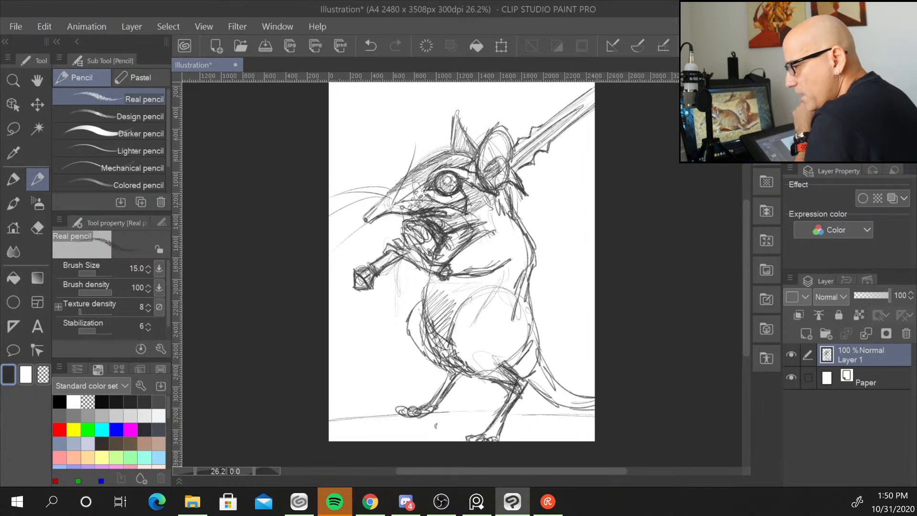
pyautogui.hotkey('alt', 'Tab')
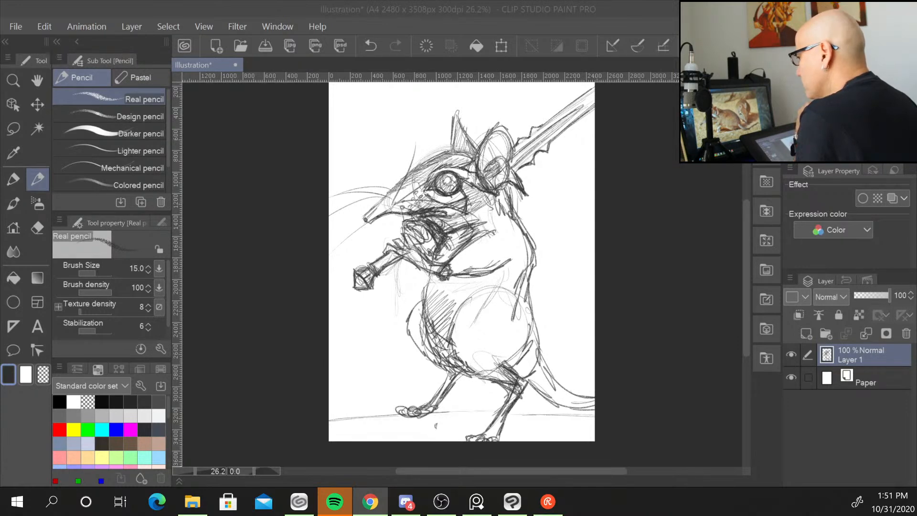
pyautogui.hotkey('alt', 'Tab')
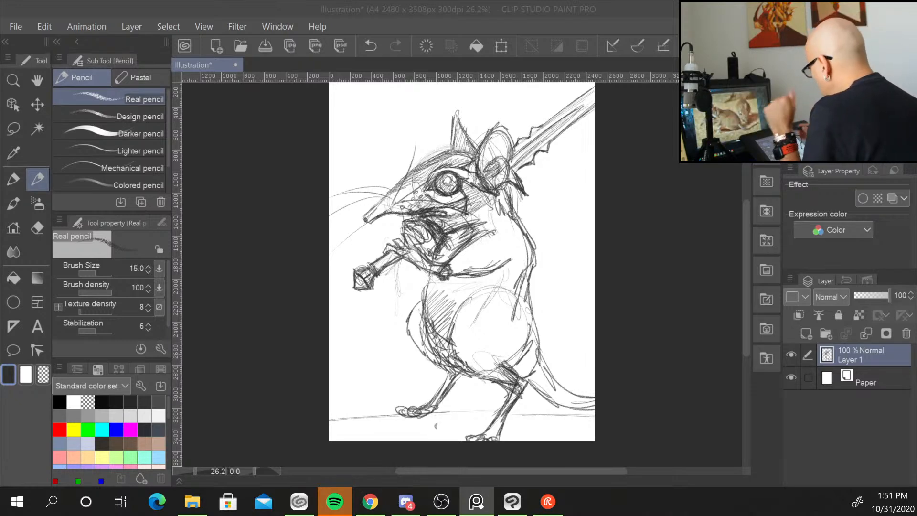
# Darken the lines along the top of the snout and around the eye.
pyautogui.click(393, 190)
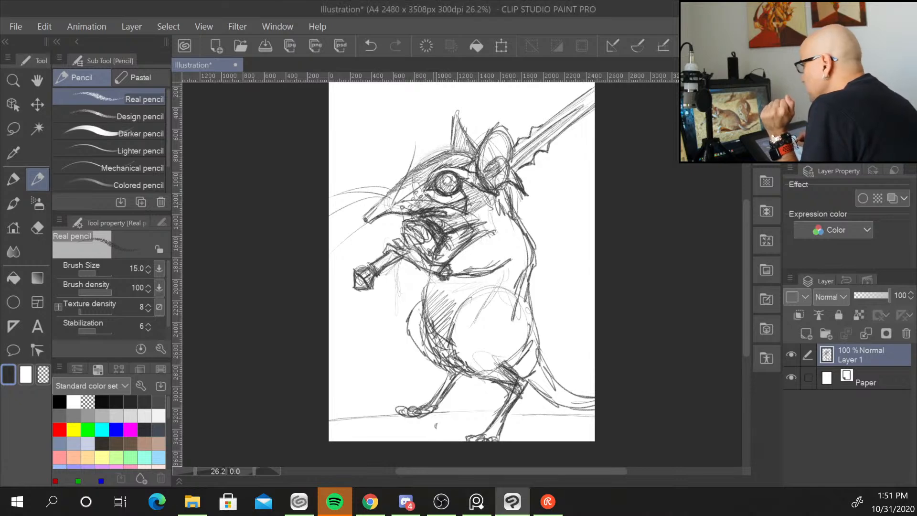
pyautogui.moveTo(451, 164)
pyautogui.mouseDown()
pyautogui.moveTo(464, 157)
pyautogui.moveTo(454, 163)
pyautogui.moveTo(461, 168)
pyautogui.moveTo(465, 159)
pyautogui.moveTo(406, 174)
pyautogui.moveTo(377, 201)
pyautogui.mouseUp()
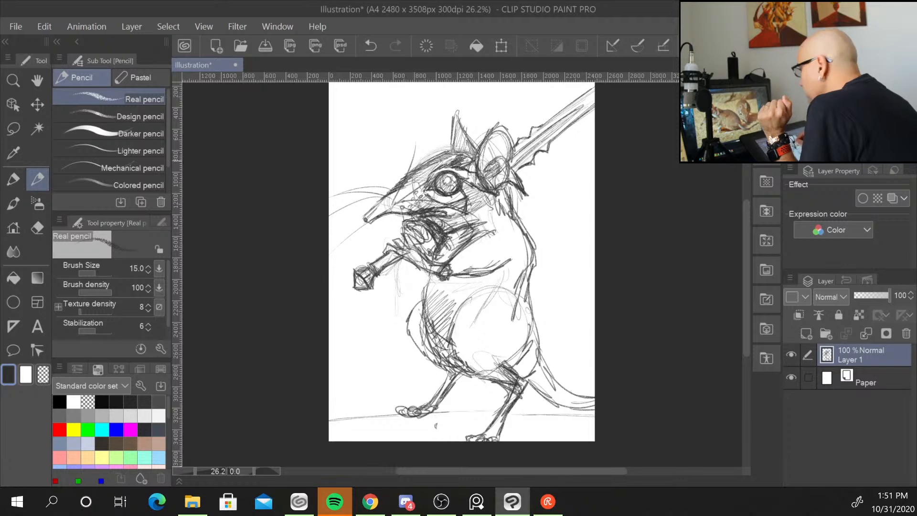
pyautogui.moveTo(432, 178)
pyautogui.mouseDown()
pyautogui.moveTo(457, 168)
pyautogui.moveTo(424, 191)
pyautogui.moveTo(445, 208)
pyautogui.moveTo(427, 207)
pyautogui.moveTo(402, 174)
pyautogui.mouseUp()
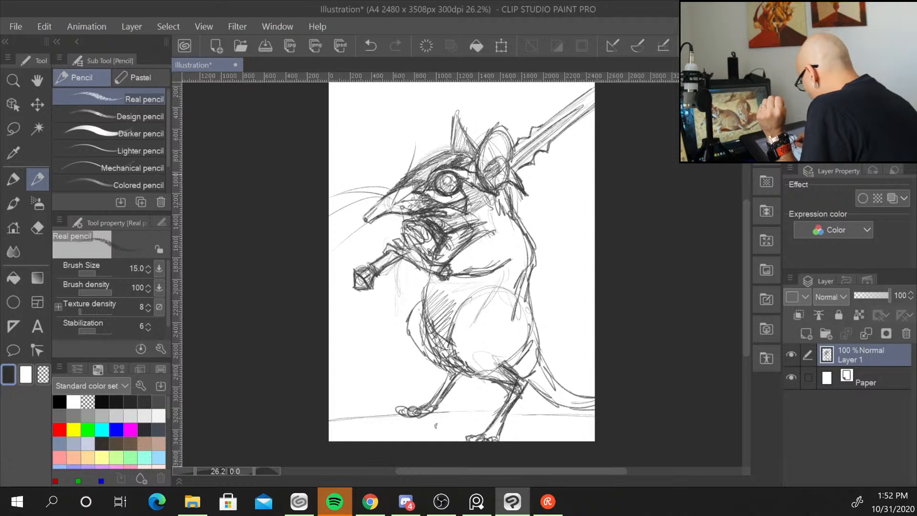
pyautogui.moveTo(459, 185); pyautogui.dragTo(469, 188)
pyautogui.moveTo(463, 186); pyautogui.dragTo(479, 193)
pyautogui.moveTo(468, 189); pyautogui.dragTo(480, 191)
pyautogui.moveTo(469, 185); pyautogui.dragTo(483, 192)
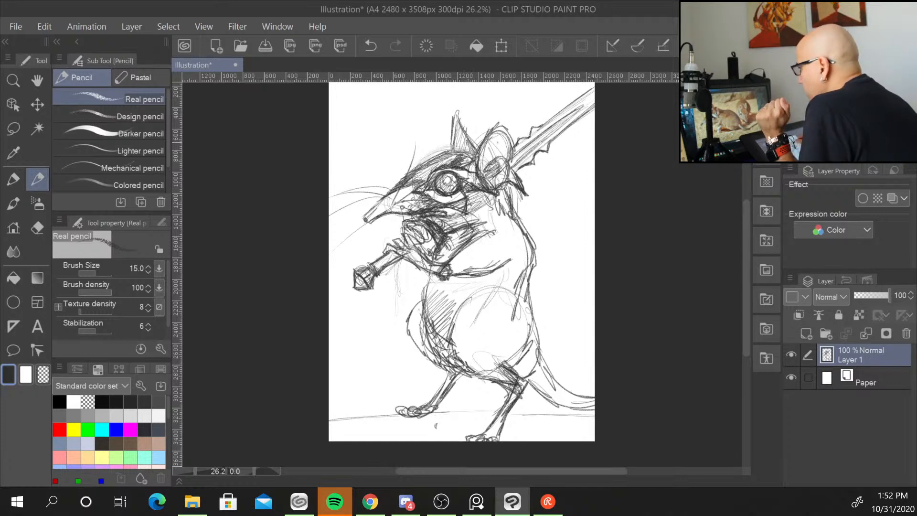
# Darken and hatch the lines around the collar just below the snout.
pyautogui.moveTo(483, 214); pyautogui.dragTo(474, 223)
pyautogui.moveTo(482, 207)
pyautogui.mouseDown()
pyautogui.moveTo(478, 221)
pyautogui.moveTo(475, 215)
pyautogui.mouseUp()
pyautogui.moveTo(454, 214); pyautogui.dragTo(472, 223)
pyautogui.moveTo(455, 220); pyautogui.dragTo(478, 220)
pyautogui.moveTo(465, 223); pyautogui.dragTo(482, 207)
pyautogui.moveTo(476, 215); pyautogui.dragTo(483, 203)
pyautogui.moveTo(454, 225); pyautogui.dragTo(476, 218)
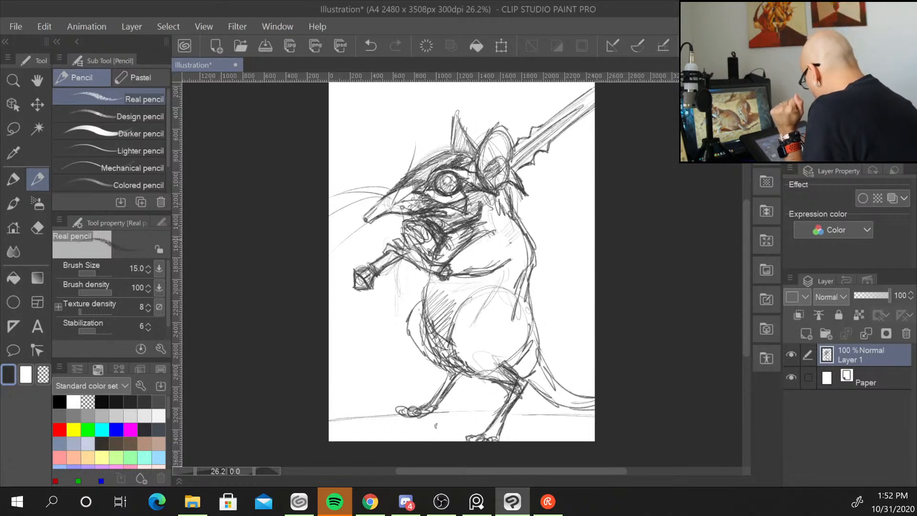
# Add hatching shadows along the right side of the torso and near the lower arm.
pyautogui.moveTo(508, 256)
pyautogui.mouseDown()
pyautogui.moveTo(524, 235)
pyautogui.moveTo(532, 245)
pyautogui.mouseUp()
pyautogui.moveTo(515, 279)
pyautogui.mouseDown()
pyautogui.moveTo(534, 251)
pyautogui.moveTo(515, 200)
pyautogui.moveTo(524, 300)
pyautogui.mouseUp()
pyautogui.moveTo(531, 276); pyautogui.dragTo(520, 306)
pyautogui.moveTo(449, 345); pyautogui.dragTo(455, 324)
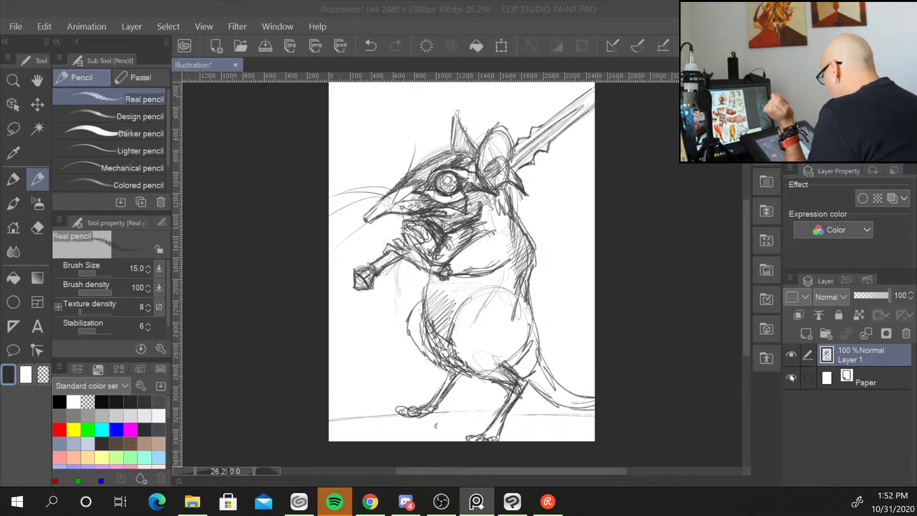
# Create a new layer above the sketch and increase the pencil brush size to 30.
pyautogui.click(807, 334)
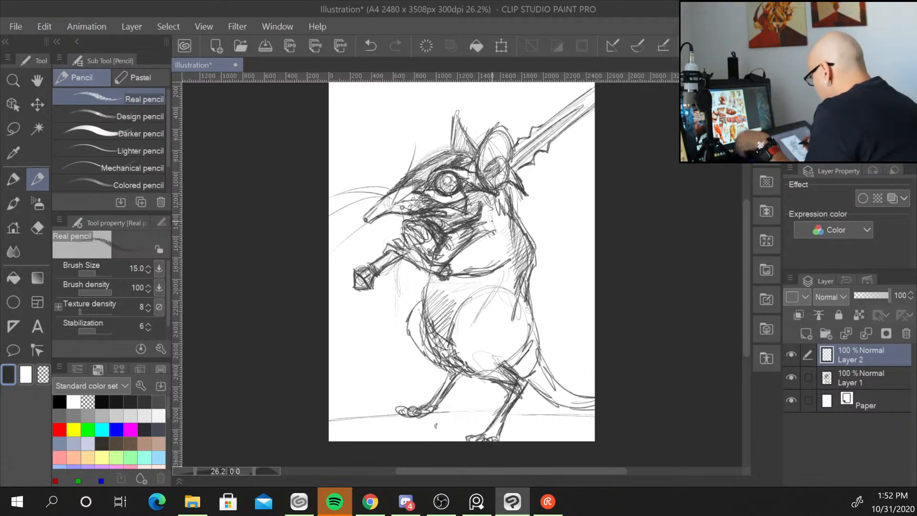
pyautogui.press('[')
pyautogui.press(']')
pyautogui.press(']')
pyautogui.press(']')
pyautogui.press(']')
pyautogui.press(']')
pyautogui.press(']')
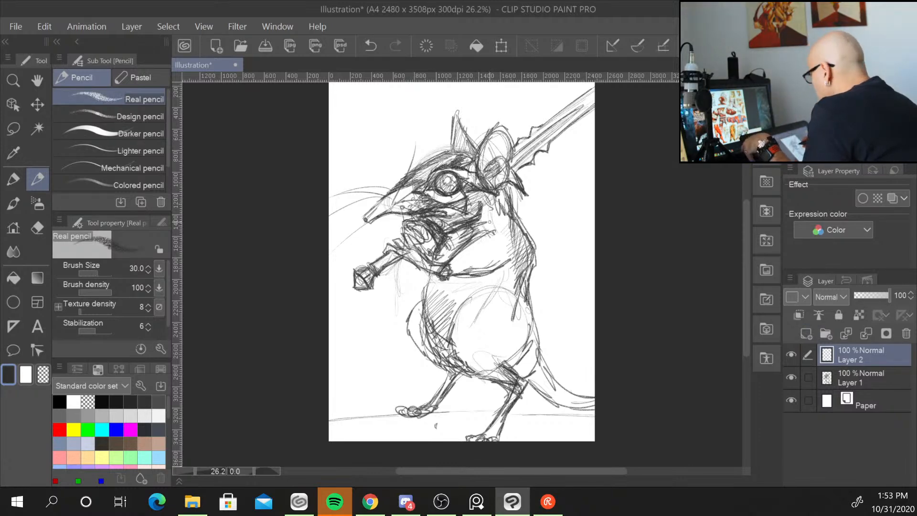
pyautogui.press('[')
pyautogui.press('[')
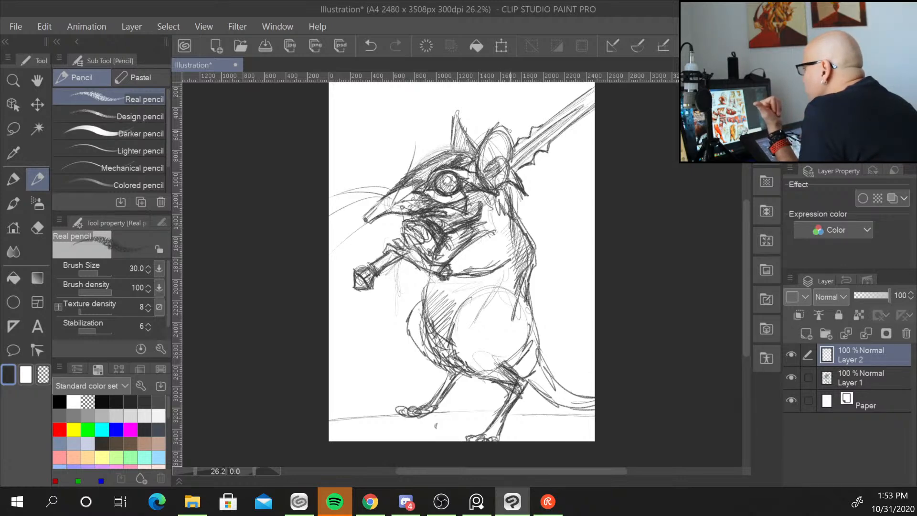
# Draw breastplate panels with vertical divisions over the character's chest on the new layer.
pyautogui.moveTo(482, 233)
pyautogui.mouseDown()
pyautogui.moveTo(527, 241)
pyautogui.moveTo(489, 235)
pyautogui.moveTo(430, 260)
pyautogui.moveTo(427, 282)
pyautogui.moveTo(473, 288)
pyautogui.moveTo(523, 270)
pyautogui.moveTo(483, 287)
pyautogui.moveTo(434, 279)
pyautogui.mouseUp()
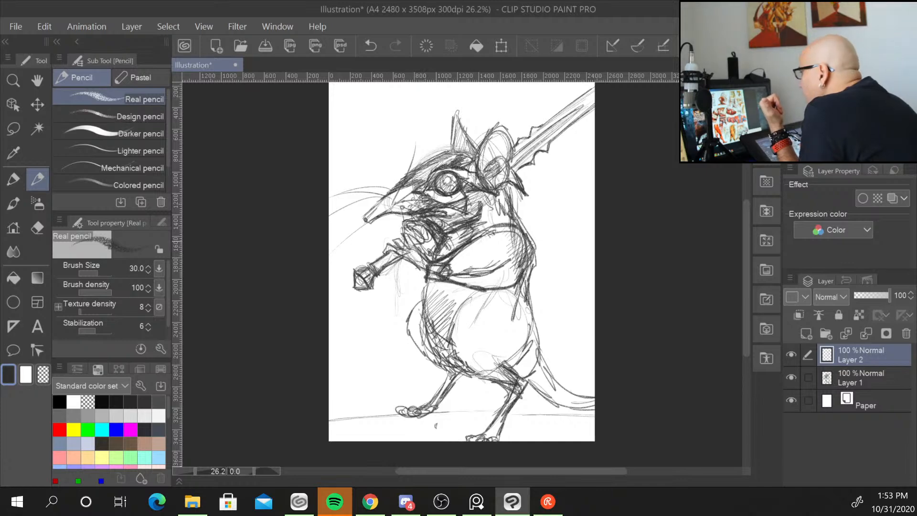
pyautogui.moveTo(459, 248); pyautogui.dragTo(470, 284)
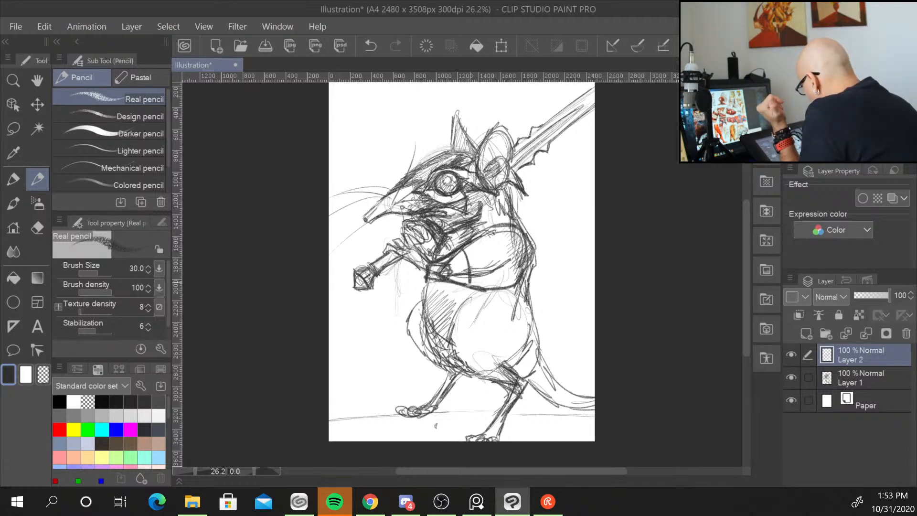
pyautogui.moveTo(485, 235); pyautogui.dragTo(502, 289)
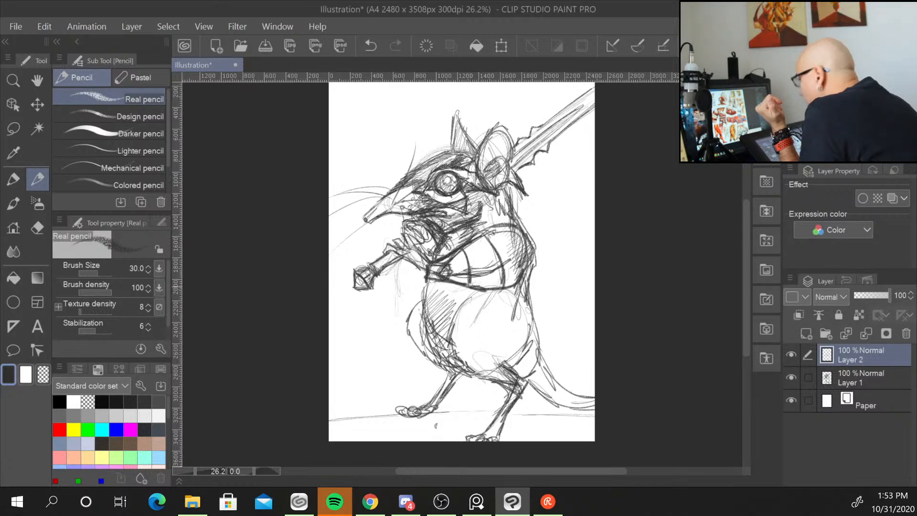
pyautogui.moveTo(481, 249)
pyautogui.mouseDown()
pyautogui.moveTo(470, 259)
pyautogui.moveTo(479, 255)
pyautogui.moveTo(478, 264)
pyautogui.moveTo(479, 244)
pyautogui.moveTo(488, 276)
pyautogui.moveTo(480, 282)
pyautogui.moveTo(490, 287)
pyautogui.mouseUp()
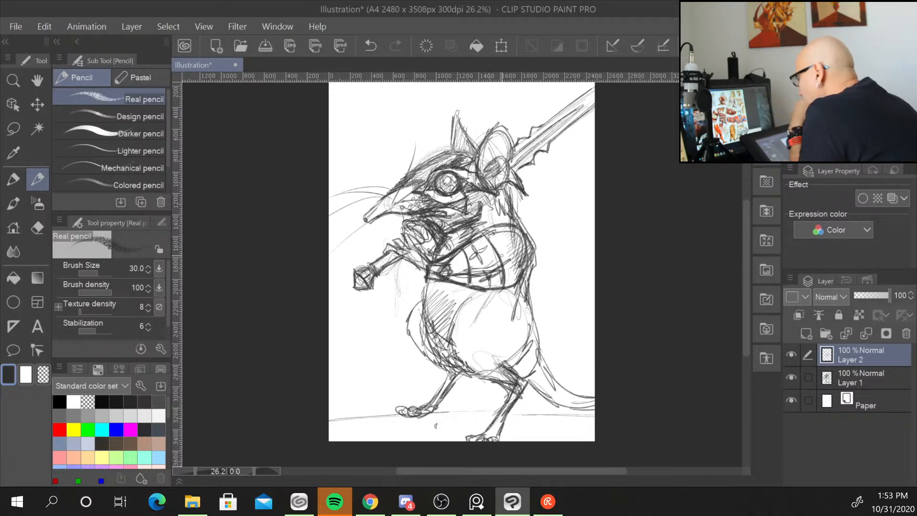
pyautogui.moveTo(506, 227); pyautogui.dragTo(515, 287)
pyautogui.moveTo(508, 230); pyautogui.dragTo(520, 269)
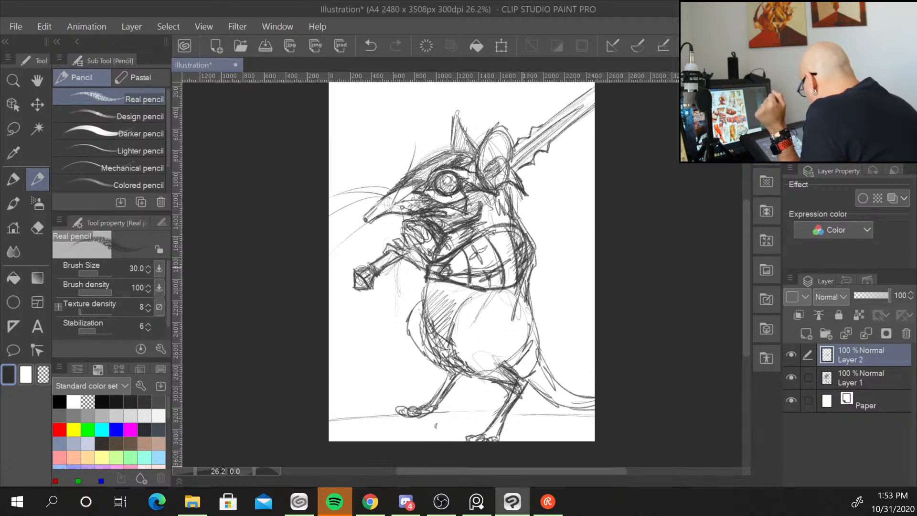
pyautogui.moveTo(525, 229); pyautogui.dragTo(508, 238)
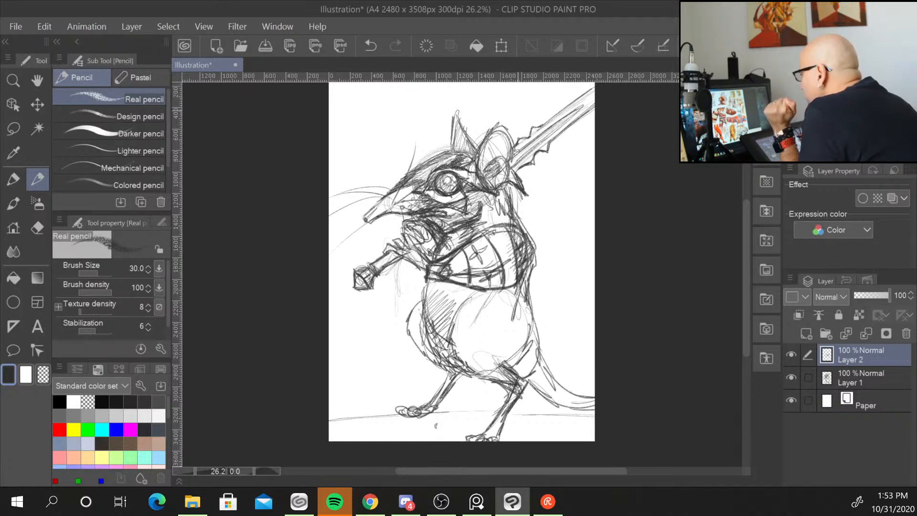
# Add a diagonal strap across the breastplate and draw its lower edge.
pyautogui.moveTo(515, 215); pyautogui.dragTo(442, 248)
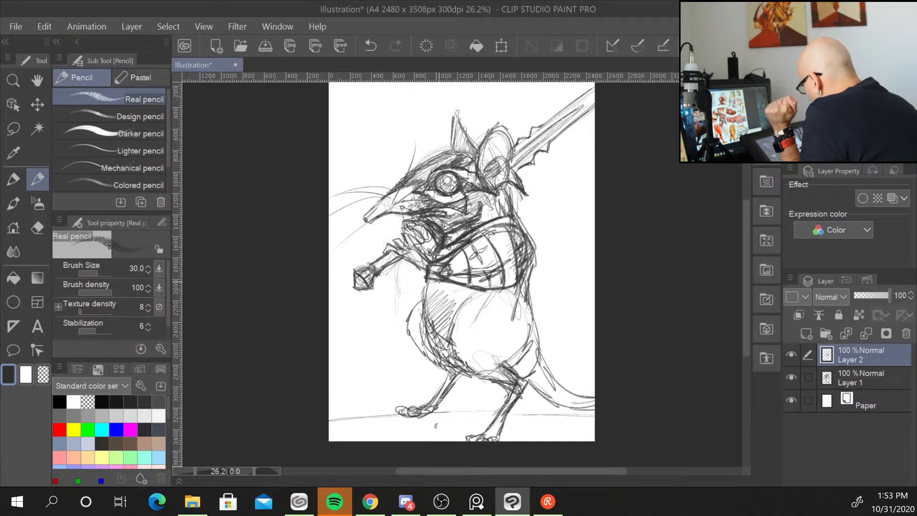
pyautogui.moveTo(434, 281)
pyautogui.mouseDown()
pyautogui.moveTo(452, 308)
pyautogui.moveTo(418, 308)
pyautogui.mouseUp()
pyautogui.moveTo(418, 306)
pyautogui.mouseDown()
pyautogui.moveTo(452, 313)
pyautogui.moveTo(522, 294)
pyautogui.moveTo(535, 305)
pyautogui.moveTo(455, 309)
pyautogui.mouseUp()
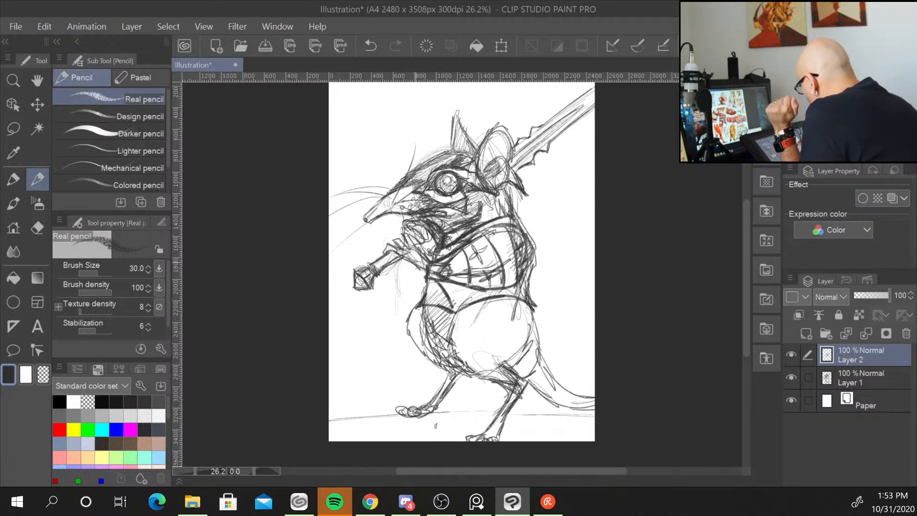
pyautogui.moveTo(407, 258)
pyautogui.mouseDown()
pyautogui.moveTo(407, 278)
pyautogui.moveTo(431, 291)
pyautogui.mouseUp()
pyautogui.moveTo(426, 240)
pyautogui.mouseDown()
pyautogui.moveTo(436, 249)
pyautogui.moveTo(427, 244)
pyautogui.mouseUp()
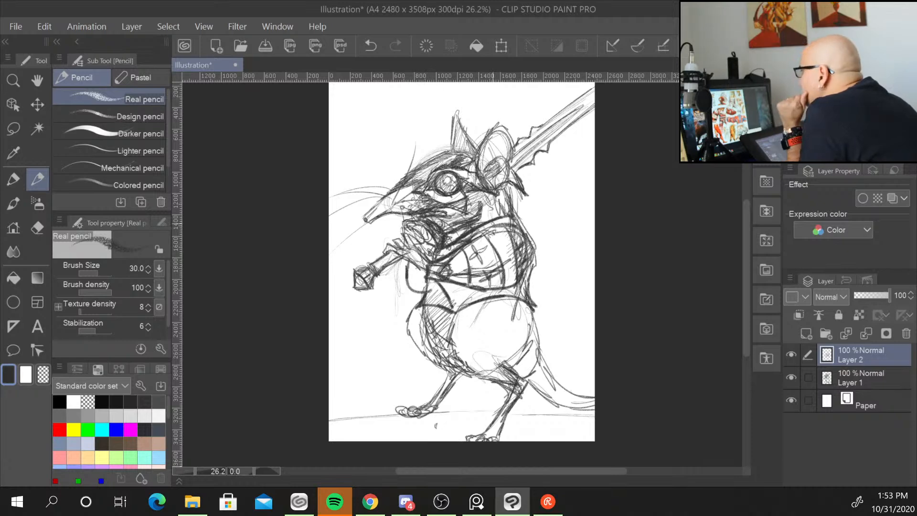
# Sketch a brimmed cap on the character's head and outline the back of the ear.
pyautogui.moveTo(476, 158)
pyautogui.mouseDown()
pyautogui.moveTo(415, 167)
pyautogui.moveTo(409, 151)
pyautogui.moveTo(453, 139)
pyautogui.moveTo(473, 160)
pyautogui.mouseUp()
pyautogui.moveTo(468, 154); pyautogui.dragTo(474, 157)
pyautogui.moveTo(478, 143); pyautogui.dragTo(473, 155)
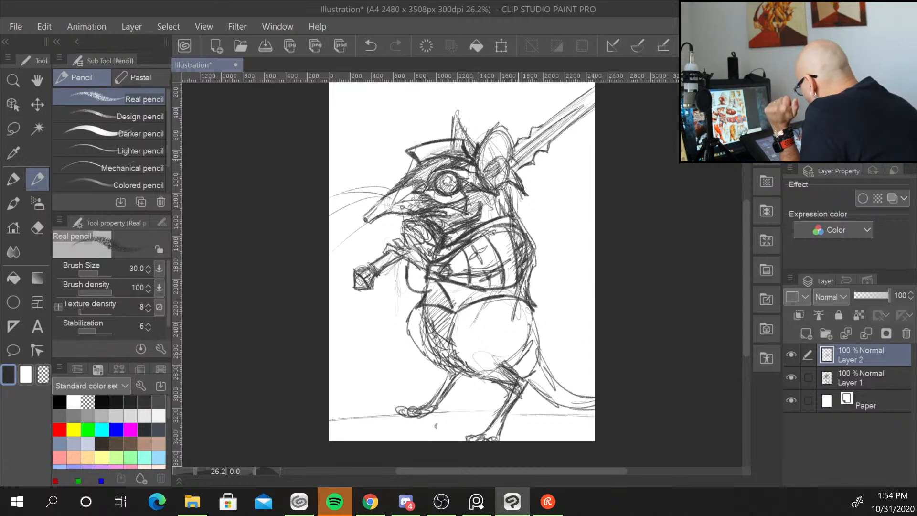
pyautogui.moveTo(513, 158)
pyautogui.mouseDown()
pyautogui.moveTo(528, 204)
pyautogui.moveTo(516, 213)
pyautogui.mouseUp()
pyautogui.moveTo(511, 185); pyautogui.dragTo(515, 204)
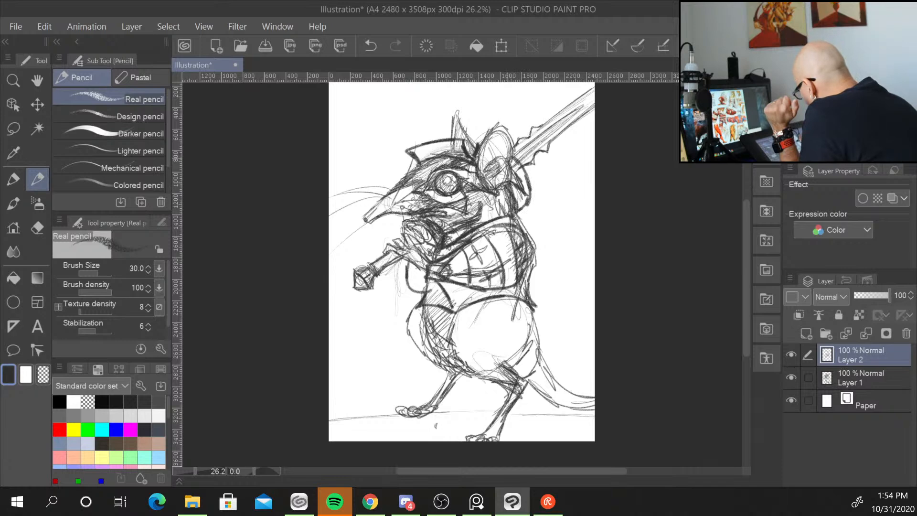
pyautogui.moveTo(511, 165); pyautogui.dragTo(519, 209)
pyautogui.moveTo(513, 166)
pyautogui.mouseDown()
pyautogui.moveTo(515, 187)
pyautogui.moveTo(497, 173)
pyautogui.moveTo(497, 186)
pyautogui.moveTo(489, 162)
pyautogui.mouseUp()
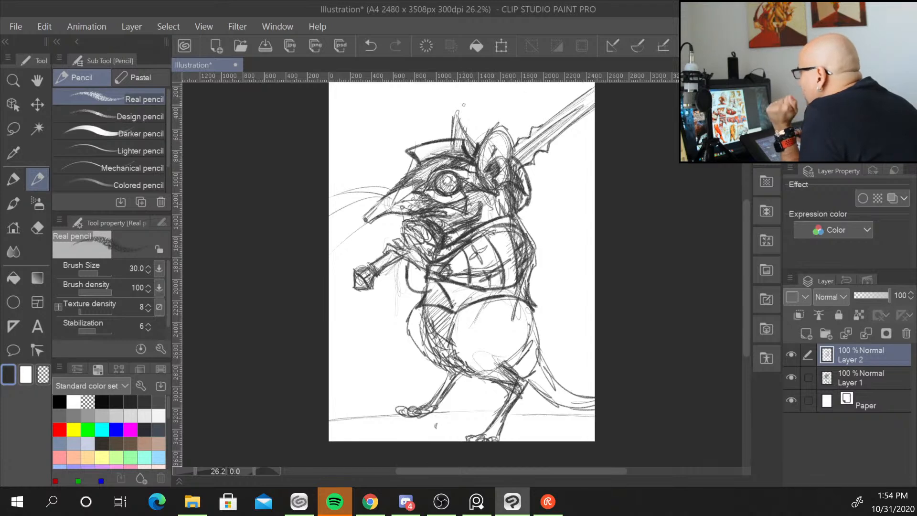
pyautogui.moveTo(418, 161)
pyautogui.mouseDown()
pyautogui.moveTo(402, 167)
pyautogui.moveTo(403, 179)
pyautogui.mouseUp()
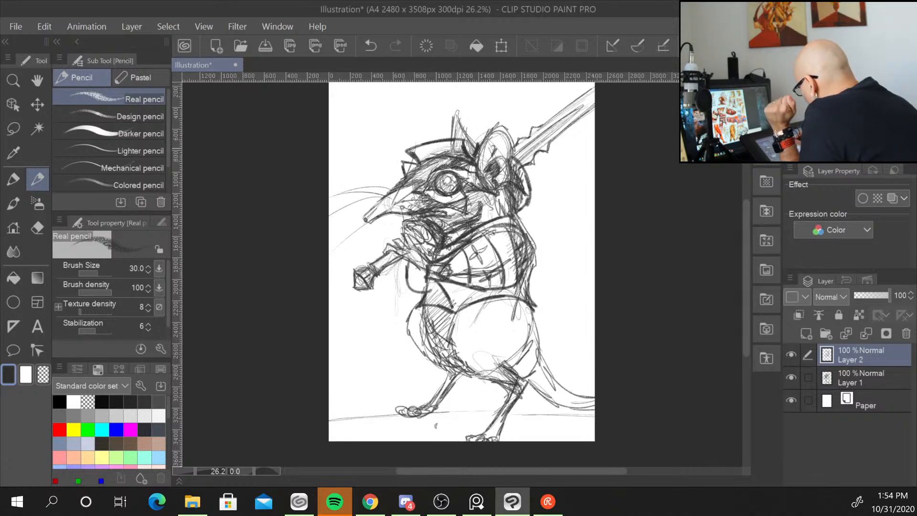
pyautogui.moveTo(412, 144)
pyautogui.mouseDown()
pyautogui.moveTo(443, 158)
pyautogui.moveTo(434, 159)
pyautogui.moveTo(438, 150)
pyautogui.moveTo(460, 150)
pyautogui.mouseUp()
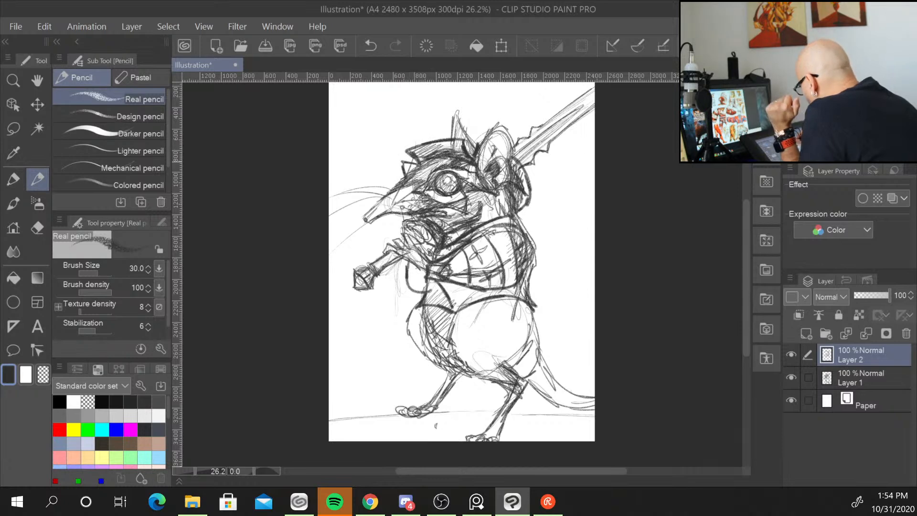
pyautogui.moveTo(406, 170); pyautogui.dragTo(455, 155)
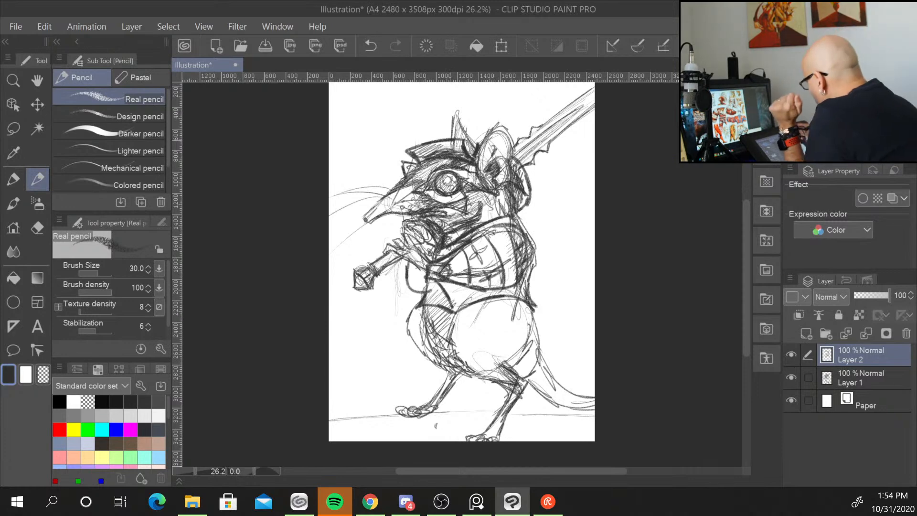
# Draw a large feather plume rising from the cap toward the upper right, detailing its tip.
pyautogui.moveTo(475, 152)
pyautogui.mouseDown()
pyautogui.moveTo(531, 98)
pyautogui.moveTo(548, 94)
pyautogui.mouseUp()
pyautogui.moveTo(481, 136); pyautogui.dragTo(554, 96)
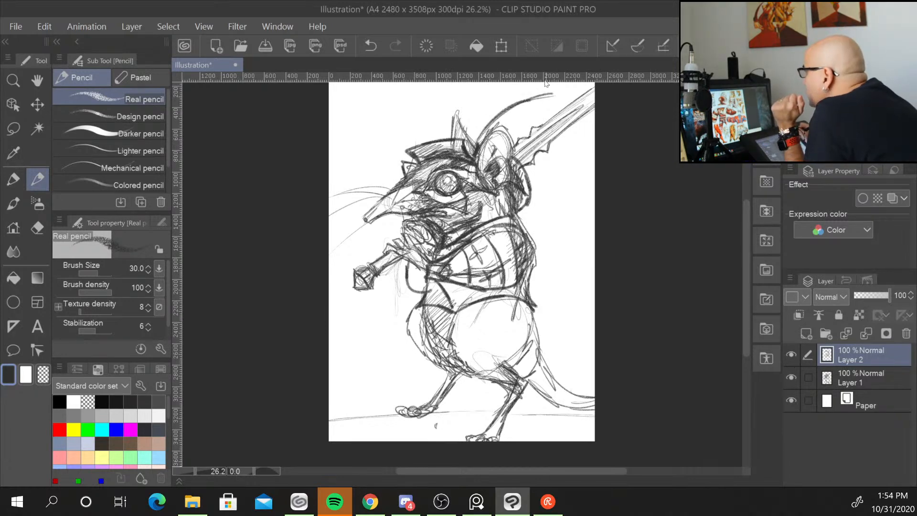
pyautogui.moveTo(483, 133)
pyautogui.mouseDown()
pyautogui.moveTo(580, 93)
pyautogui.moveTo(534, 96)
pyautogui.moveTo(547, 93)
pyautogui.moveTo(533, 110)
pyautogui.moveTo(549, 97)
pyautogui.mouseUp()
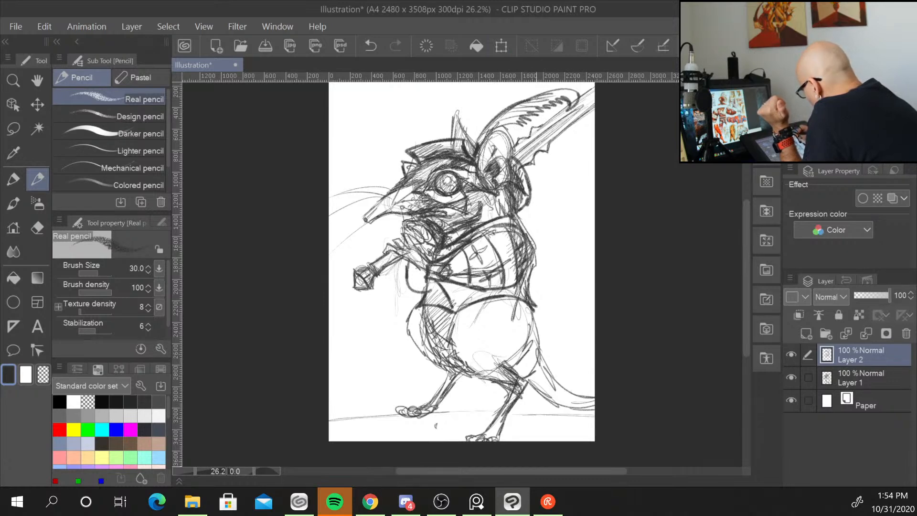
pyautogui.moveTo(479, 152)
pyautogui.mouseDown()
pyautogui.moveTo(475, 117)
pyautogui.moveTo(523, 84)
pyautogui.mouseUp()
pyautogui.moveTo(479, 126); pyautogui.dragTo(556, 85)
pyautogui.moveTo(743, 258); pyautogui.dragTo(746, 233)
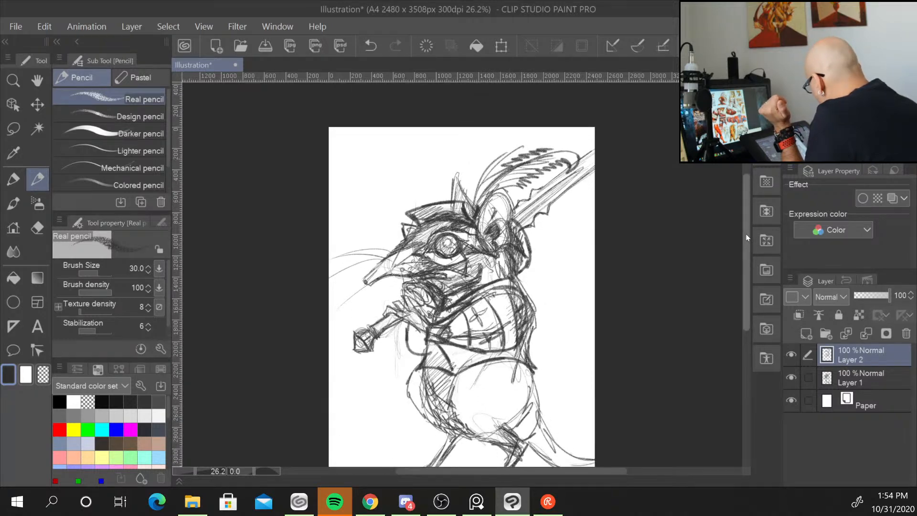
pyautogui.moveTo(495, 160)
pyautogui.mouseDown()
pyautogui.moveTo(519, 142)
pyautogui.moveTo(569, 140)
pyautogui.moveTo(534, 151)
pyautogui.mouseUp()
pyautogui.moveTo(554, 137); pyautogui.dragTo(528, 149)
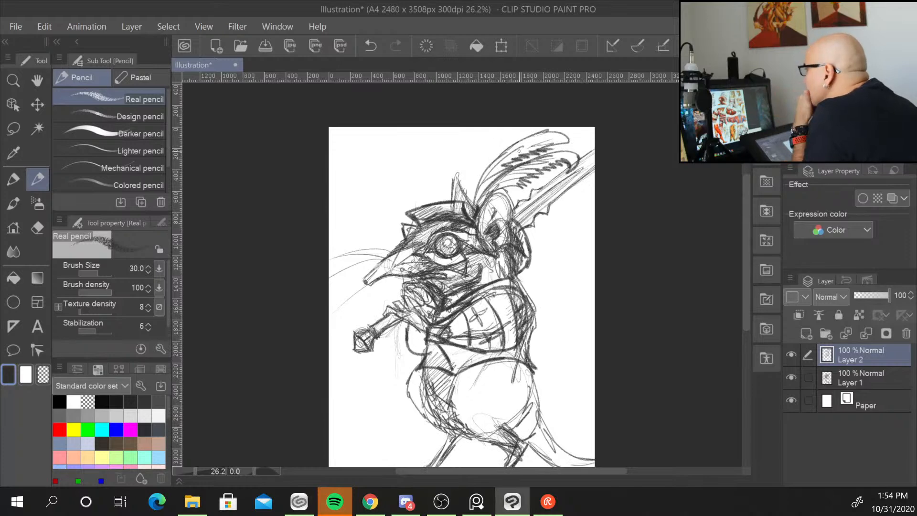
# Darken the lines behind the head where the ear meets the sword blade.
pyautogui.moveTo(748, 217); pyautogui.dragTo(742, 246)
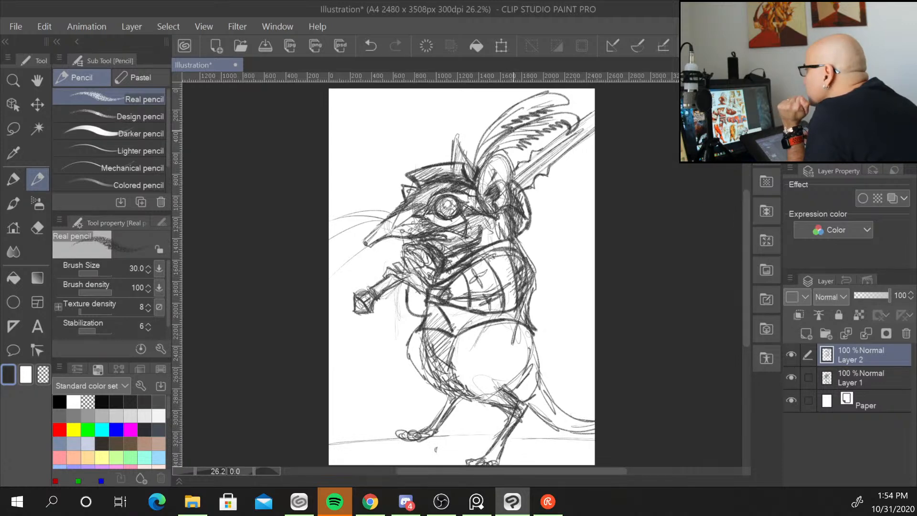
pyautogui.moveTo(471, 190); pyautogui.dragTo(457, 259)
pyautogui.moveTo(476, 220); pyautogui.dragTo(471, 241)
pyautogui.moveTo(479, 201); pyautogui.dragTo(474, 227)
pyautogui.moveTo(471, 188); pyautogui.dragTo(474, 237)
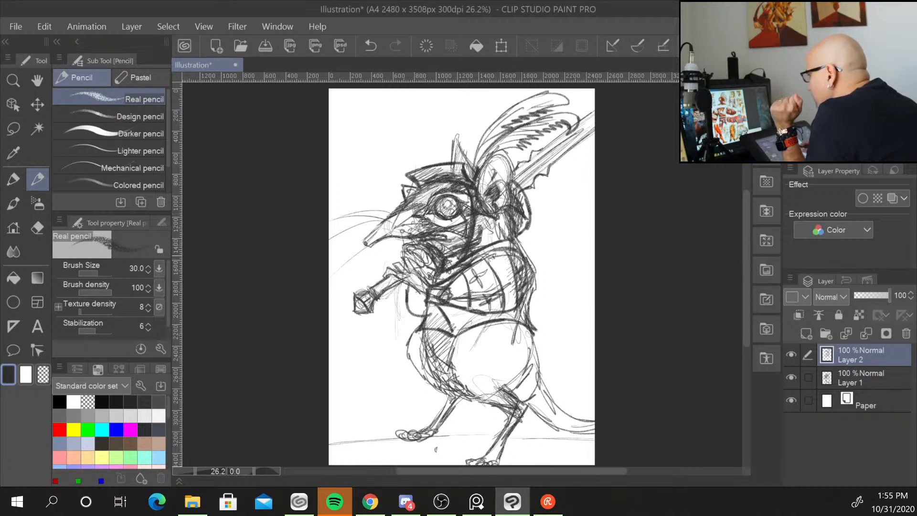
# Draw a wide belt band across the lower torso with vertical divisions.
pyautogui.moveTo(419, 329)
pyautogui.mouseDown()
pyautogui.moveTo(469, 336)
pyautogui.moveTo(524, 319)
pyautogui.mouseUp()
pyautogui.moveTo(486, 329)
pyautogui.mouseDown()
pyautogui.moveTo(517, 321)
pyautogui.moveTo(409, 349)
pyautogui.moveTo(464, 398)
pyautogui.moveTo(447, 374)
pyautogui.mouseUp()
pyautogui.moveTo(433, 378)
pyautogui.mouseDown()
pyautogui.moveTo(460, 396)
pyautogui.moveTo(507, 352)
pyautogui.moveTo(538, 364)
pyautogui.moveTo(481, 362)
pyautogui.moveTo(540, 366)
pyautogui.mouseUp()
pyautogui.moveTo(533, 334)
pyautogui.mouseDown()
pyautogui.moveTo(544, 366)
pyautogui.moveTo(536, 370)
pyautogui.mouseUp()
pyautogui.moveTo(468, 370); pyautogui.dragTo(537, 357)
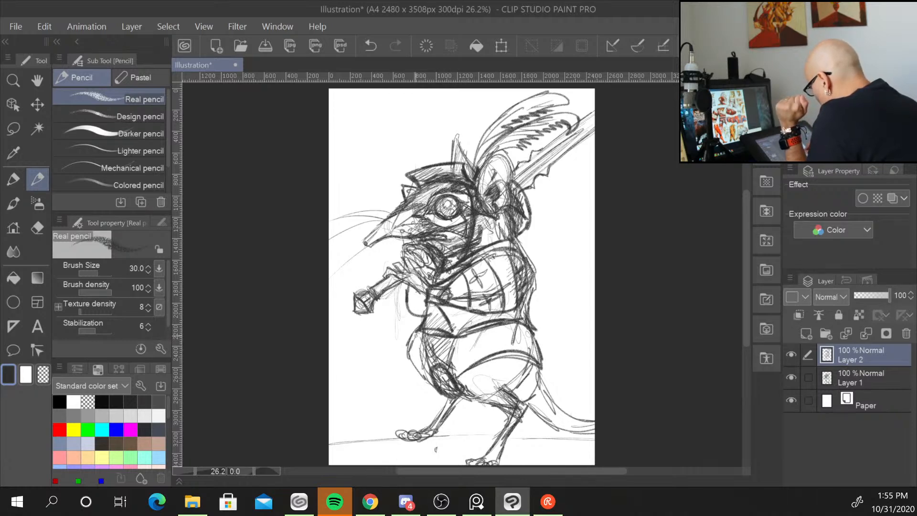
pyautogui.moveTo(416, 335)
pyautogui.mouseDown()
pyautogui.moveTo(408, 359)
pyautogui.moveTo(434, 369)
pyautogui.mouseUp()
pyautogui.moveTo(474, 338)
pyautogui.mouseDown()
pyautogui.moveTo(471, 360)
pyautogui.moveTo(486, 352)
pyautogui.moveTo(489, 334)
pyautogui.mouseUp()
pyautogui.moveTo(511, 331)
pyautogui.mouseDown()
pyautogui.moveTo(507, 349)
pyautogui.moveTo(514, 330)
pyautogui.moveTo(531, 352)
pyautogui.moveTo(508, 351)
pyautogui.moveTo(525, 335)
pyautogui.moveTo(487, 353)
pyautogui.mouseUp()
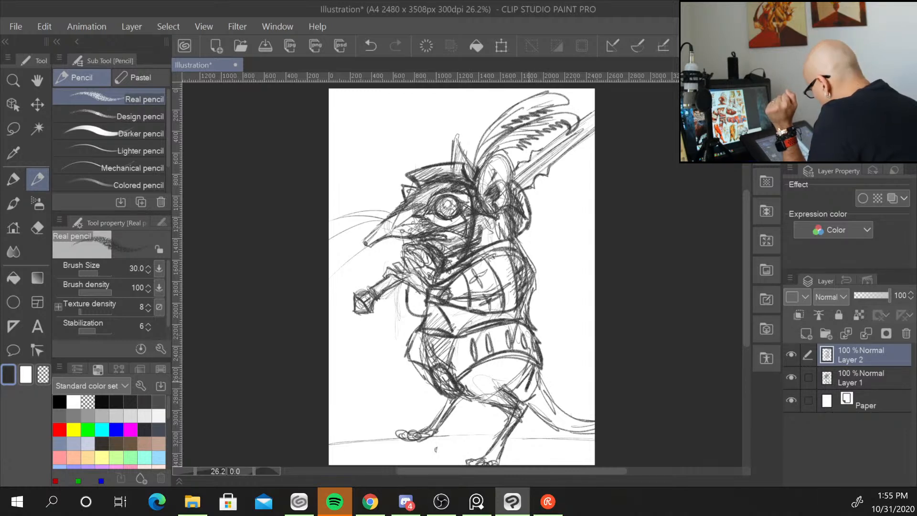
# Sketch a buckle and hanging pouch at the belt's front below the centre.
pyautogui.moveTo(513, 426)
pyautogui.mouseDown()
pyautogui.moveTo(464, 390)
pyautogui.moveTo(507, 406)
pyautogui.mouseUp()
pyautogui.moveTo(488, 374); pyautogui.dragTo(500, 400)
pyautogui.moveTo(488, 375); pyautogui.dragTo(510, 400)
pyautogui.moveTo(502, 372)
pyautogui.mouseDown()
pyautogui.moveTo(505, 396)
pyautogui.moveTo(528, 395)
pyautogui.moveTo(487, 396)
pyautogui.mouseUp()
pyautogui.moveTo(411, 364)
pyautogui.mouseDown()
pyautogui.moveTo(418, 385)
pyautogui.moveTo(444, 402)
pyautogui.moveTo(458, 399)
pyautogui.moveTo(424, 386)
pyautogui.mouseUp()
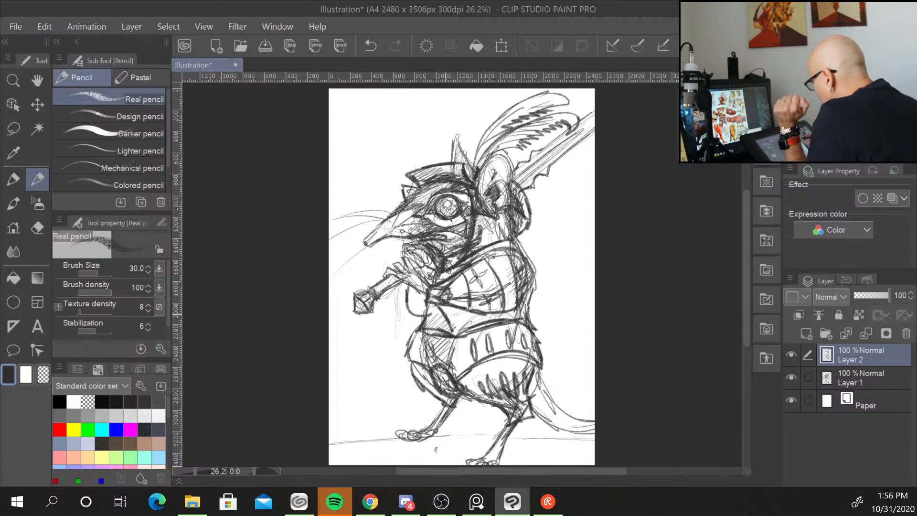
# Add armour plate segments along the belt's left and right sides.
pyautogui.moveTo(462, 337)
pyautogui.mouseDown()
pyautogui.moveTo(458, 352)
pyautogui.moveTo(442, 350)
pyautogui.mouseUp()
pyautogui.moveTo(439, 339); pyautogui.dragTo(431, 347)
pyautogui.moveTo(428, 334)
pyautogui.mouseDown()
pyautogui.moveTo(420, 349)
pyautogui.moveTo(451, 373)
pyautogui.mouseUp()
pyautogui.moveTo(469, 332); pyautogui.dragTo(466, 373)
pyautogui.moveTo(422, 330); pyautogui.dragTo(413, 339)
pyautogui.moveTo(416, 333)
pyautogui.mouseDown()
pyautogui.moveTo(390, 354)
pyautogui.moveTo(402, 348)
pyautogui.mouseUp()
pyautogui.moveTo(418, 334); pyautogui.dragTo(399, 361)
pyautogui.moveTo(546, 330)
pyautogui.mouseDown()
pyautogui.moveTo(533, 337)
pyautogui.moveTo(543, 345)
pyautogui.mouseUp()
pyautogui.moveTo(545, 330); pyautogui.dragTo(534, 355)
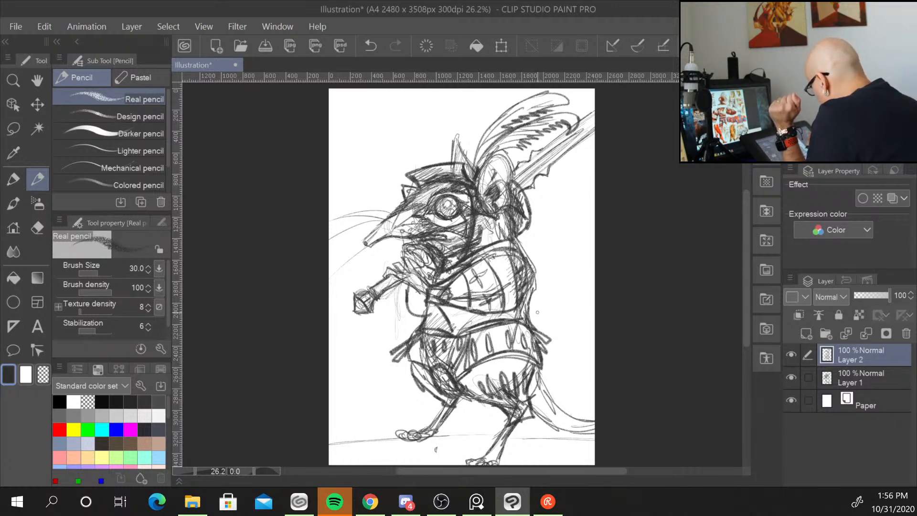
# Refine the shoulder and breastplate edges and draw a rim line across the bottom of the chest.
pyautogui.moveTo(425, 294)
pyautogui.mouseDown()
pyautogui.moveTo(409, 307)
pyautogui.moveTo(420, 317)
pyautogui.moveTo(409, 304)
pyautogui.moveTo(414, 313)
pyautogui.moveTo(422, 304)
pyautogui.moveTo(407, 288)
pyautogui.mouseUp()
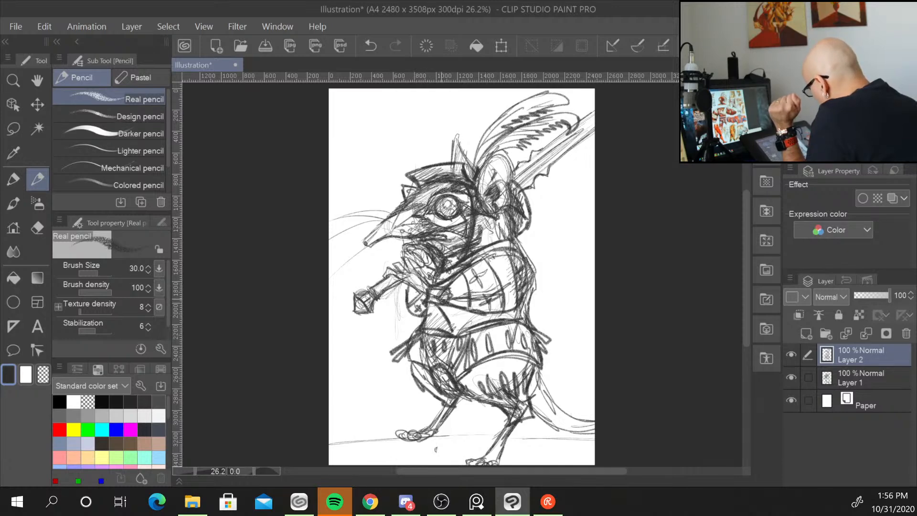
pyautogui.moveTo(481, 257)
pyautogui.mouseDown()
pyautogui.moveTo(513, 247)
pyautogui.moveTo(532, 287)
pyautogui.mouseUp()
pyautogui.moveTo(507, 251); pyautogui.dragTo(519, 311)
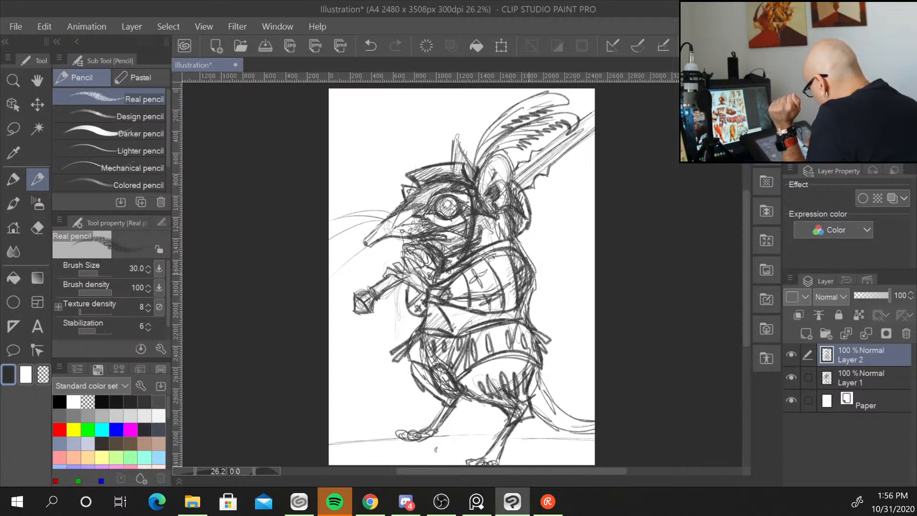
pyautogui.moveTo(527, 274); pyautogui.dragTo(519, 261)
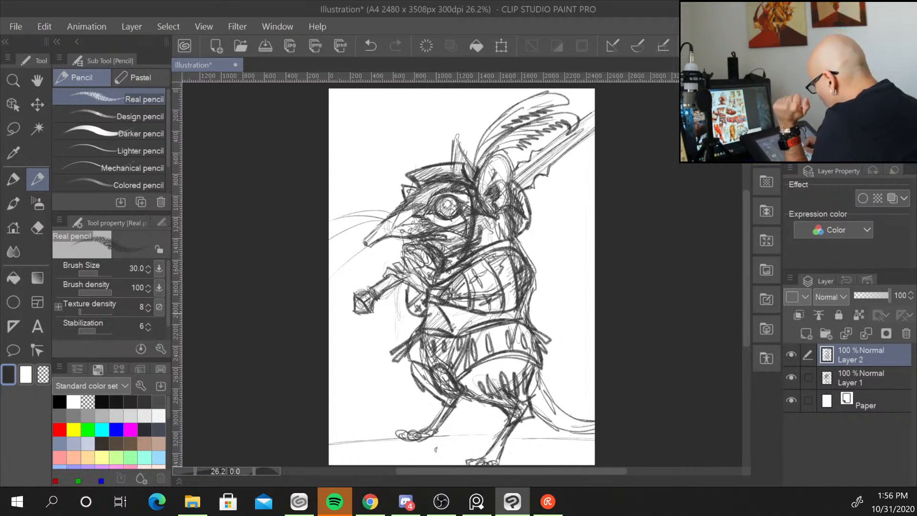
pyautogui.moveTo(443, 304)
pyautogui.mouseDown()
pyautogui.moveTo(453, 328)
pyautogui.moveTo(440, 310)
pyautogui.moveTo(428, 327)
pyautogui.moveTo(451, 329)
pyautogui.moveTo(433, 327)
pyautogui.moveTo(424, 310)
pyautogui.moveTo(423, 328)
pyautogui.moveTo(531, 313)
pyautogui.mouseUp()
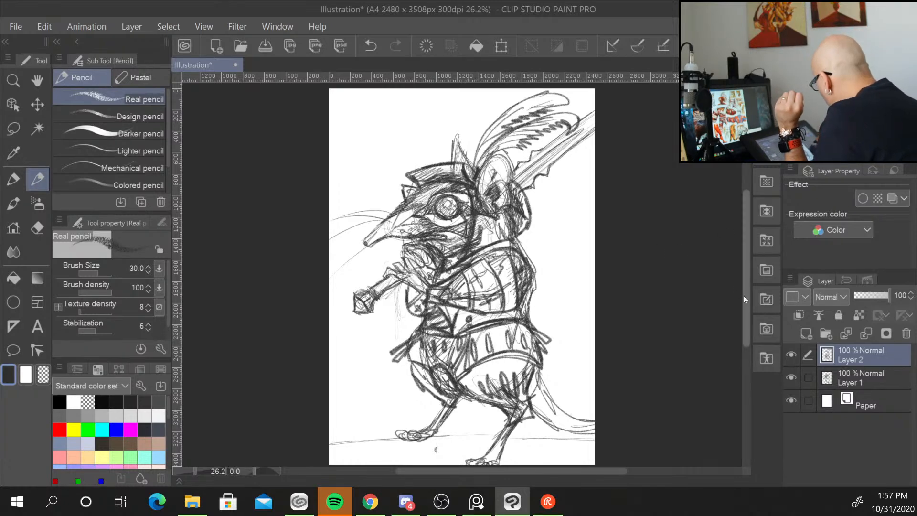
# Outline the thighs and hips below the belt armour on both sides.
pyautogui.moveTo(744, 296); pyautogui.dragTo(743, 325)
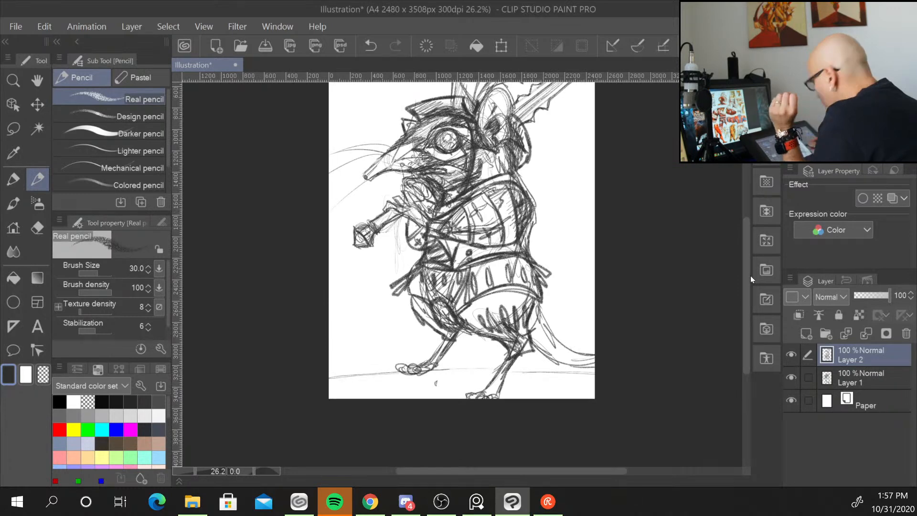
pyautogui.moveTo(520, 351)
pyautogui.mouseDown()
pyautogui.moveTo(535, 363)
pyautogui.moveTo(528, 375)
pyautogui.moveTo(492, 369)
pyautogui.moveTo(480, 398)
pyautogui.moveTo(502, 396)
pyautogui.mouseUp()
pyautogui.moveTo(448, 337)
pyautogui.mouseDown()
pyautogui.moveTo(432, 348)
pyautogui.moveTo(455, 345)
pyautogui.mouseUp()
pyautogui.moveTo(406, 300); pyautogui.dragTo(417, 329)
pyautogui.moveTo(412, 327); pyautogui.dragTo(441, 342)
pyautogui.moveTo(438, 340); pyautogui.dragTo(455, 338)
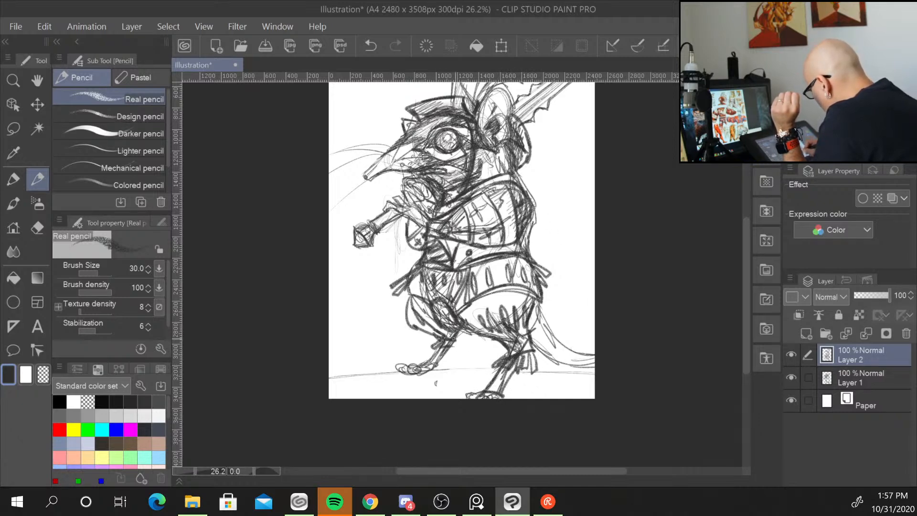
pyautogui.moveTo(415, 307)
pyautogui.mouseDown()
pyautogui.moveTo(423, 328)
pyautogui.moveTo(433, 326)
pyautogui.moveTo(417, 325)
pyautogui.moveTo(426, 354)
pyautogui.moveTo(462, 351)
pyautogui.moveTo(421, 369)
pyautogui.mouseUp()
pyautogui.moveTo(433, 366); pyautogui.dragTo(418, 373)
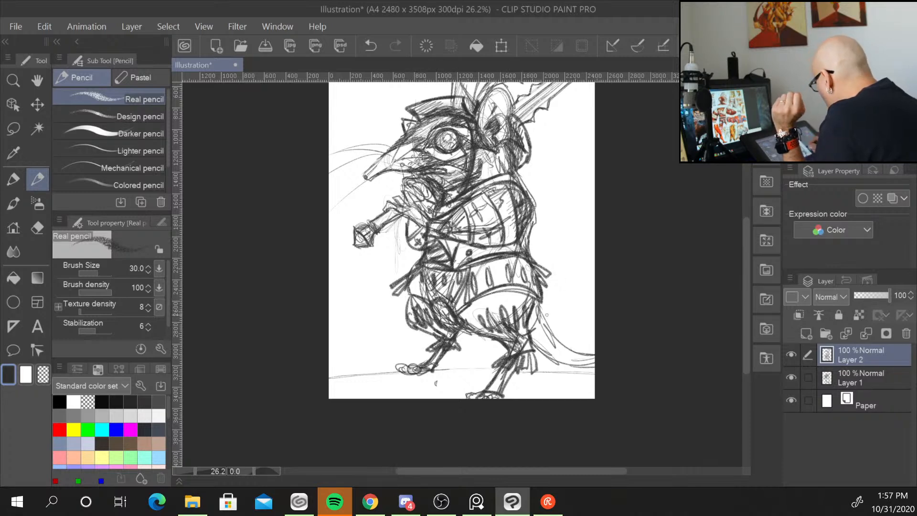
pyautogui.moveTo(546, 301); pyautogui.dragTo(528, 333)
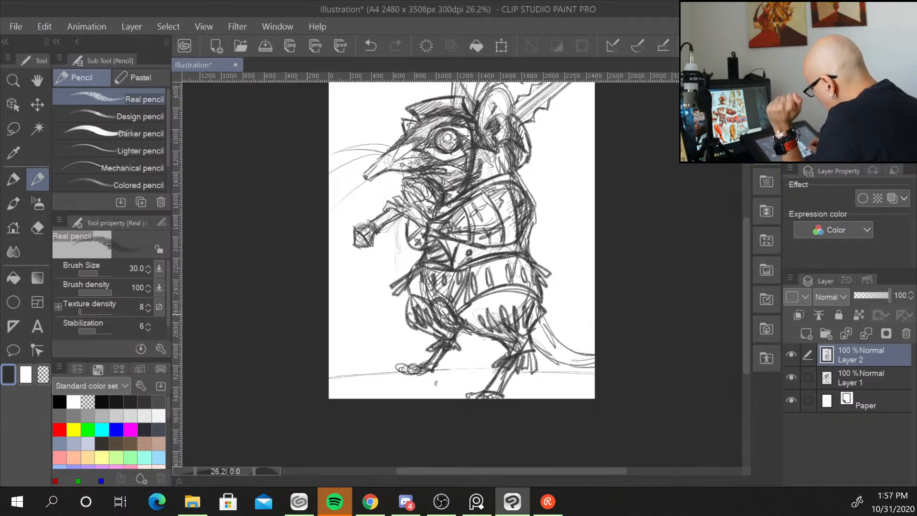
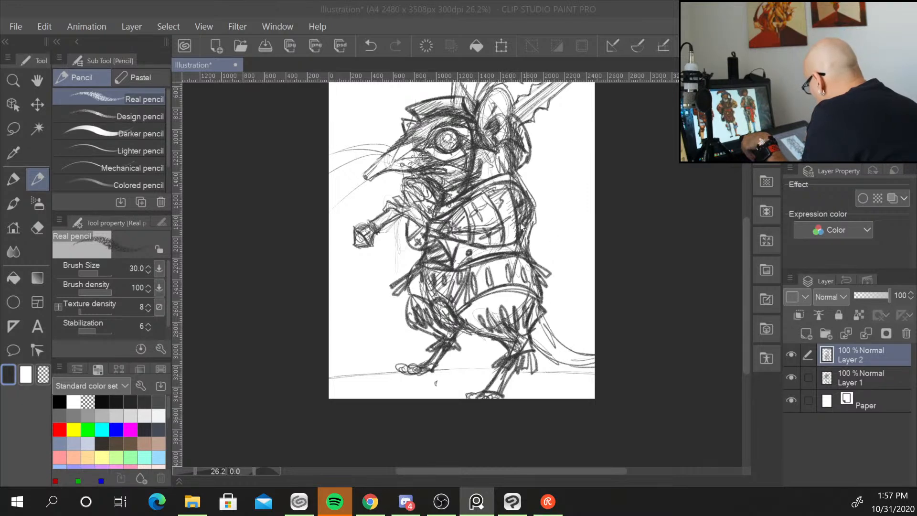
# Add short strokes refining the thigh and hip outlines just below the belt armour.
pyautogui.moveTo(470, 306); pyautogui.dragTo(525, 289)
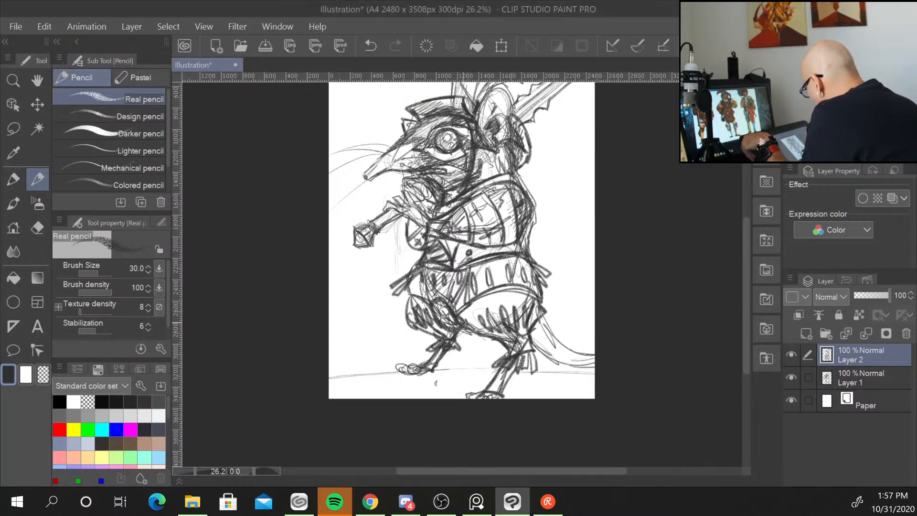
pyautogui.moveTo(463, 321)
pyautogui.mouseDown()
pyautogui.moveTo(508, 341)
pyautogui.moveTo(490, 342)
pyautogui.mouseUp()
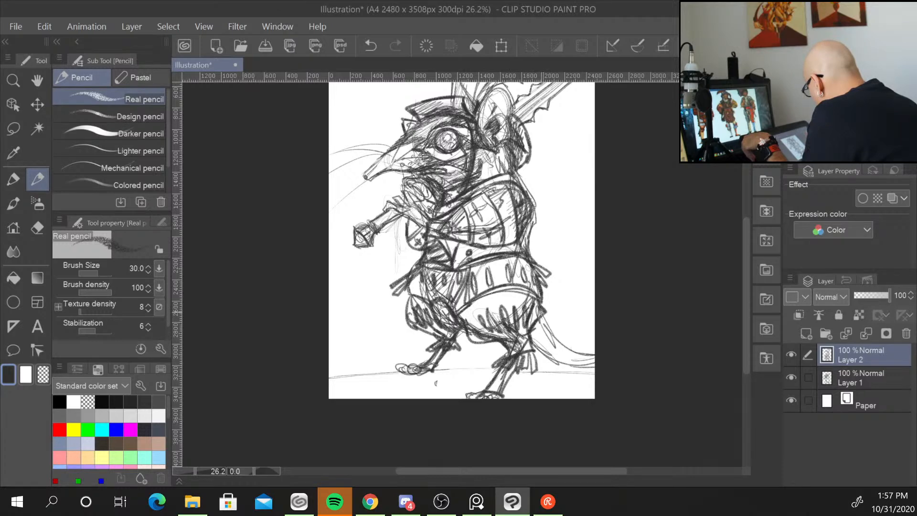
pyautogui.moveTo(536, 300); pyautogui.dragTo(529, 325)
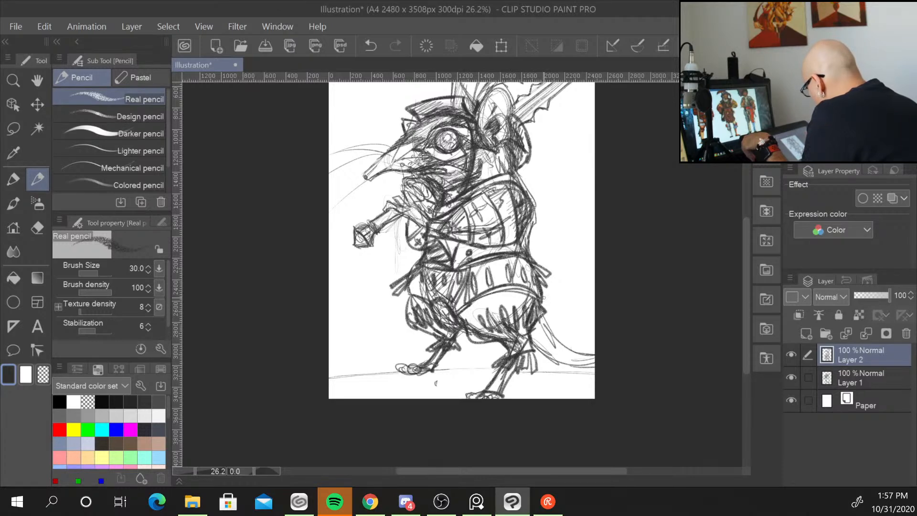
pyautogui.moveTo(466, 326)
pyautogui.mouseDown()
pyautogui.moveTo(457, 310)
pyautogui.moveTo(443, 311)
pyautogui.moveTo(457, 326)
pyautogui.mouseUp()
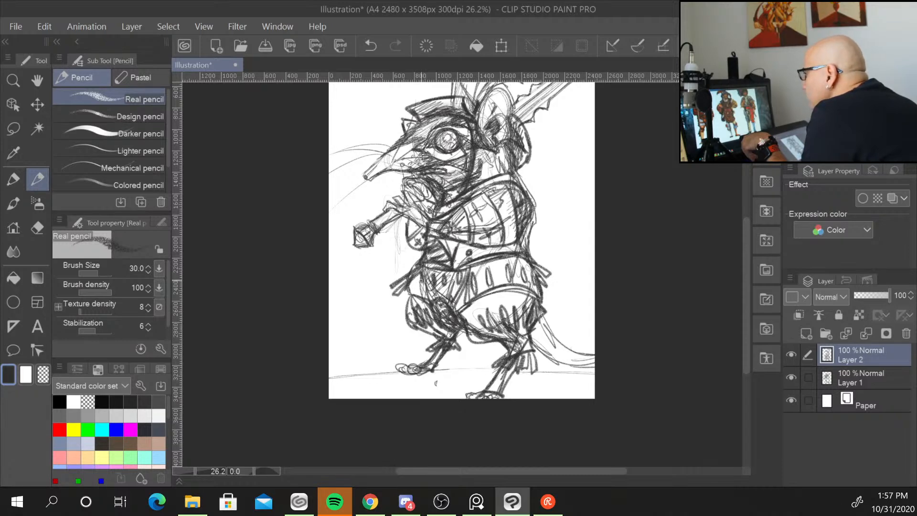
# Sketch a long sheathed sword slung diagonally across the hips, running past the canvas's right edge, with its hilt in front.
pyautogui.moveTo(428, 254)
pyautogui.mouseDown()
pyautogui.moveTo(541, 275)
pyautogui.moveTo(542, 283)
pyautogui.mouseUp()
pyautogui.moveTo(447, 262)
pyautogui.mouseDown()
pyautogui.moveTo(539, 277)
pyautogui.moveTo(517, 290)
pyautogui.moveTo(582, 289)
pyautogui.mouseUp()
pyautogui.moveTo(519, 313); pyautogui.dragTo(594, 281)
pyautogui.moveTo(526, 288); pyautogui.dragTo(594, 261)
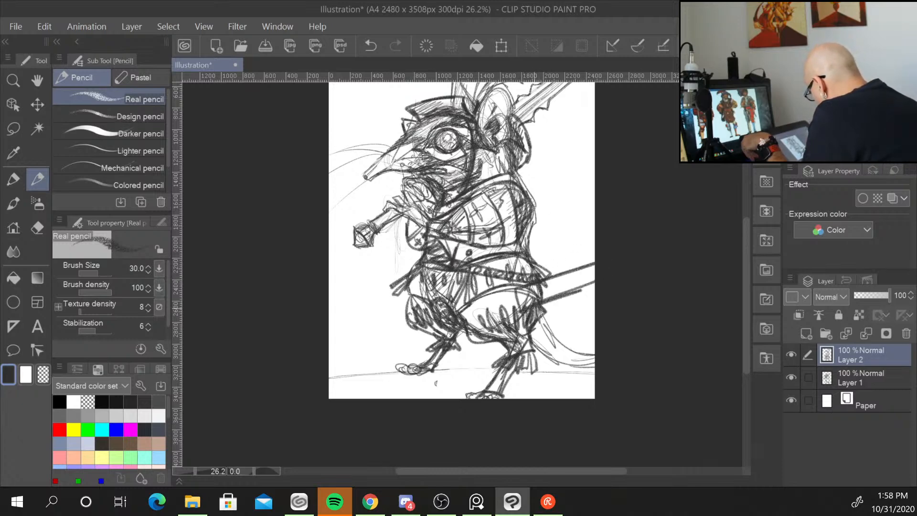
pyautogui.moveTo(540, 304); pyautogui.dragTo(595, 280)
pyautogui.moveTo(526, 289)
pyautogui.mouseDown()
pyautogui.moveTo(518, 311)
pyautogui.moveTo(532, 282)
pyautogui.moveTo(536, 311)
pyautogui.moveTo(521, 308)
pyautogui.moveTo(517, 291)
pyautogui.moveTo(507, 314)
pyautogui.moveTo(514, 323)
pyautogui.moveTo(483, 313)
pyautogui.moveTo(482, 322)
pyautogui.moveTo(513, 310)
pyautogui.moveTo(474, 326)
pyautogui.mouseUp()
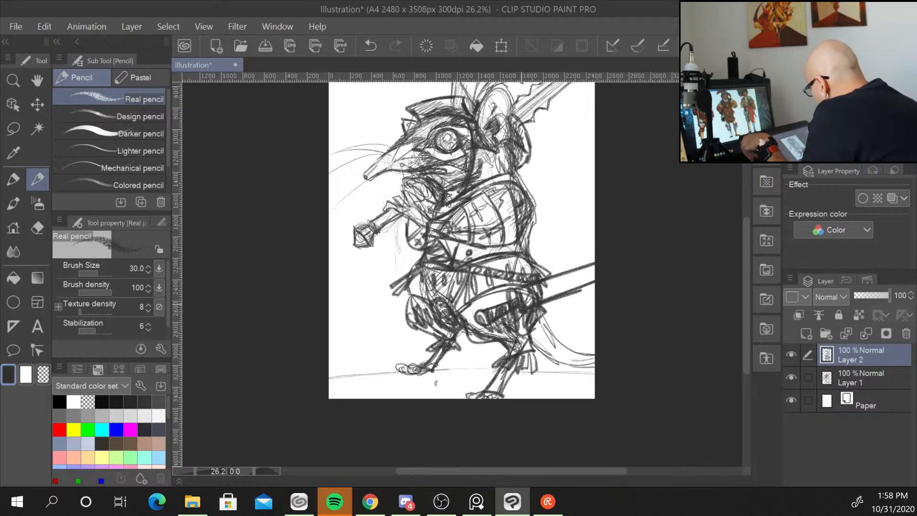
pyautogui.moveTo(519, 286); pyautogui.dragTo(508, 294)
pyautogui.moveTo(512, 286)
pyautogui.mouseDown()
pyautogui.moveTo(507, 300)
pyautogui.moveTo(595, 279)
pyautogui.moveTo(564, 291)
pyautogui.mouseUp()
pyautogui.moveTo(576, 271)
pyautogui.mouseDown()
pyautogui.moveTo(569, 295)
pyautogui.moveTo(596, 264)
pyautogui.mouseUp()
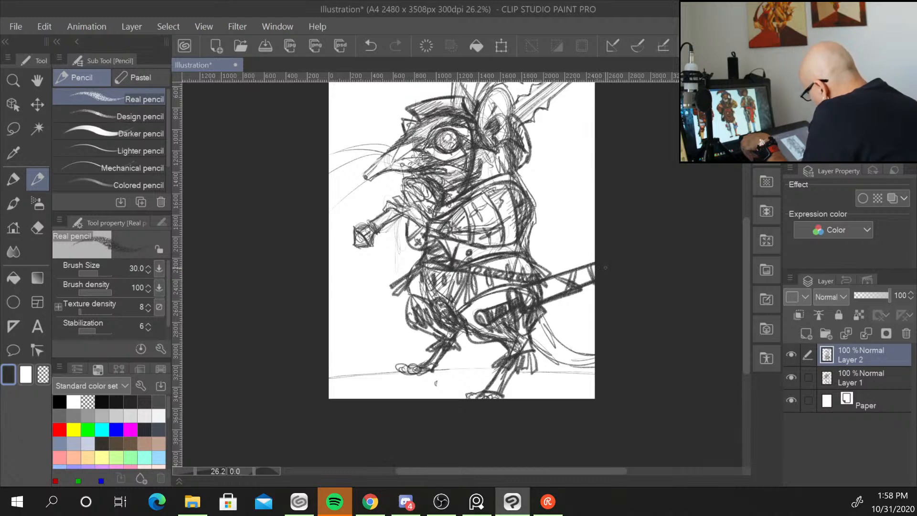
# Sketch the tail at the lower right and a ground line running beneath the feet.
pyautogui.moveTo(547, 319)
pyautogui.mouseDown()
pyautogui.moveTo(541, 330)
pyautogui.moveTo(596, 355)
pyautogui.mouseUp()
pyautogui.moveTo(555, 360); pyautogui.dragTo(595, 366)
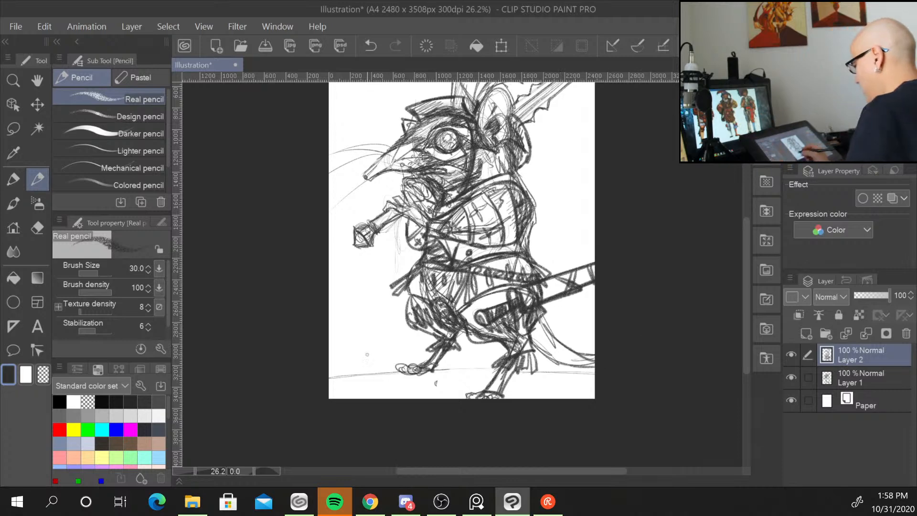
pyautogui.moveTo(350, 369); pyautogui.dragTo(592, 372)
pyautogui.scroll(-2, 593, 373)
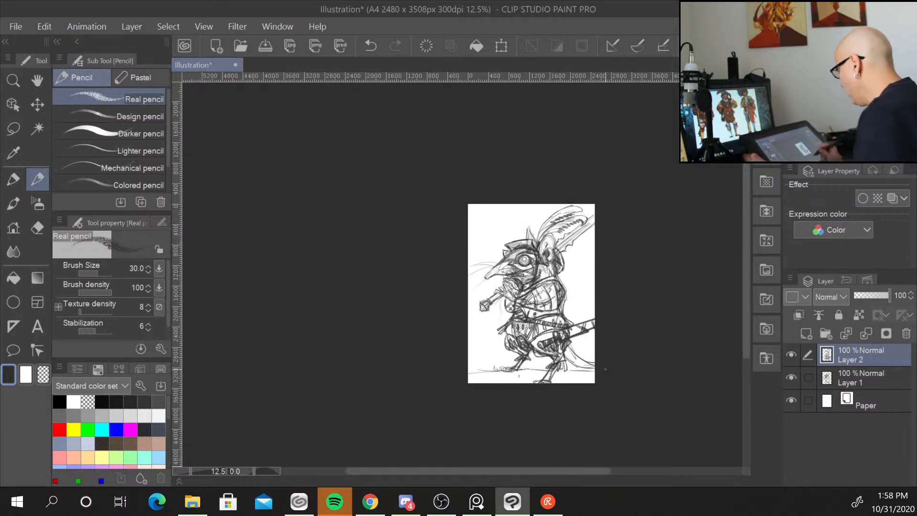
pyautogui.scroll(3, 681, 338)
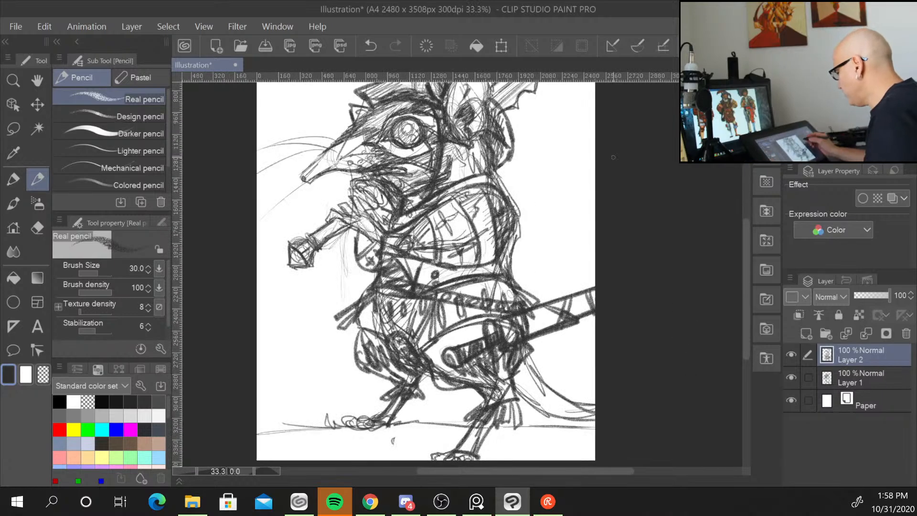
# Add a tall feather stroke rising from the top of the helmet.
pyautogui.moveTo(591, 211)
pyautogui.mouseDown()
pyautogui.moveTo(572, 239)
pyautogui.moveTo(566, 232)
pyautogui.mouseUp()
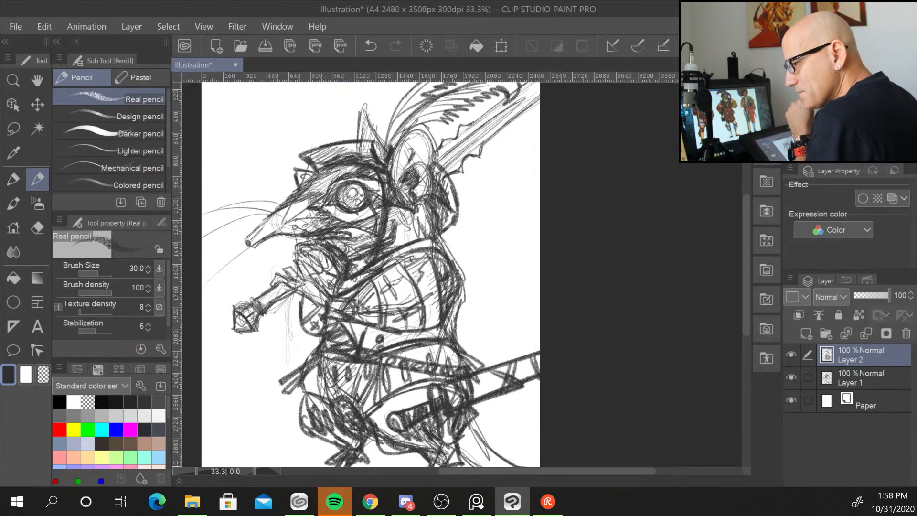
pyautogui.hotkey('alt', 'Tab')
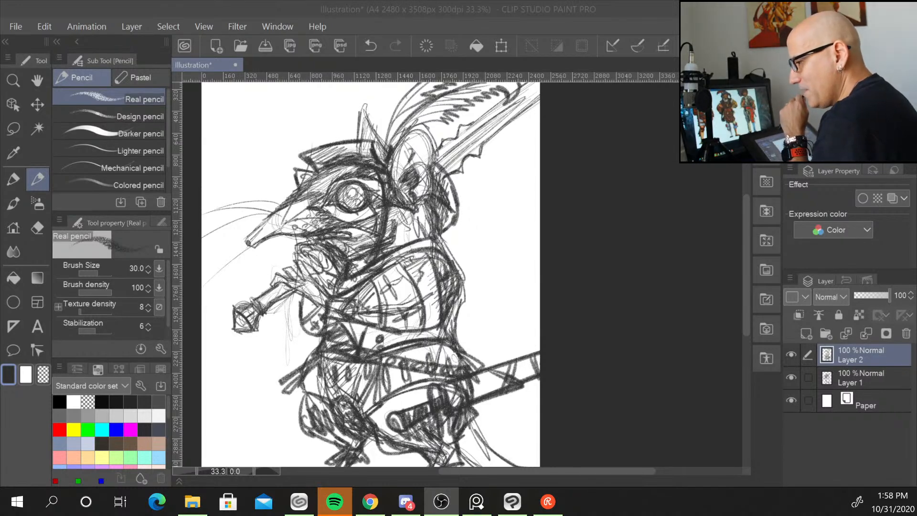
pyautogui.hotkey('alt', 'Tab')
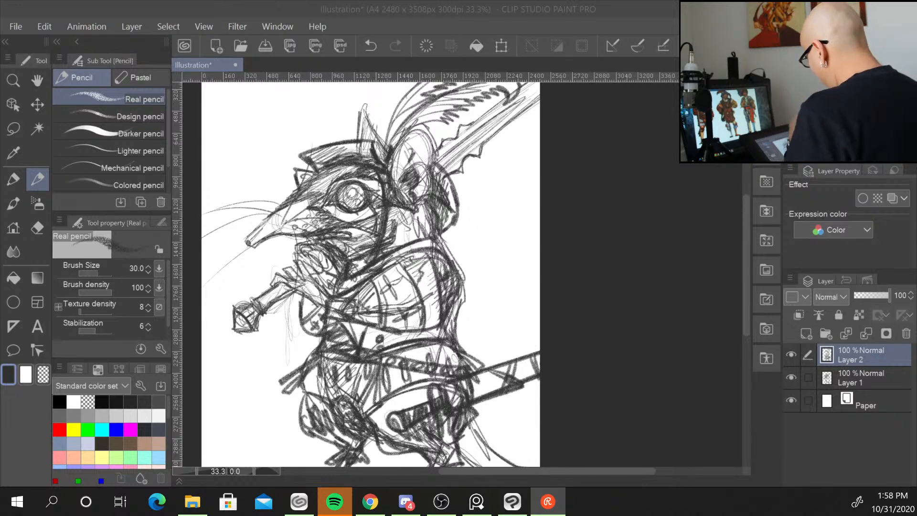
pyautogui.moveTo(747, 284)
pyautogui.mouseDown()
pyautogui.moveTo(744, 297)
pyautogui.moveTo(737, 251)
pyautogui.mouseUp()
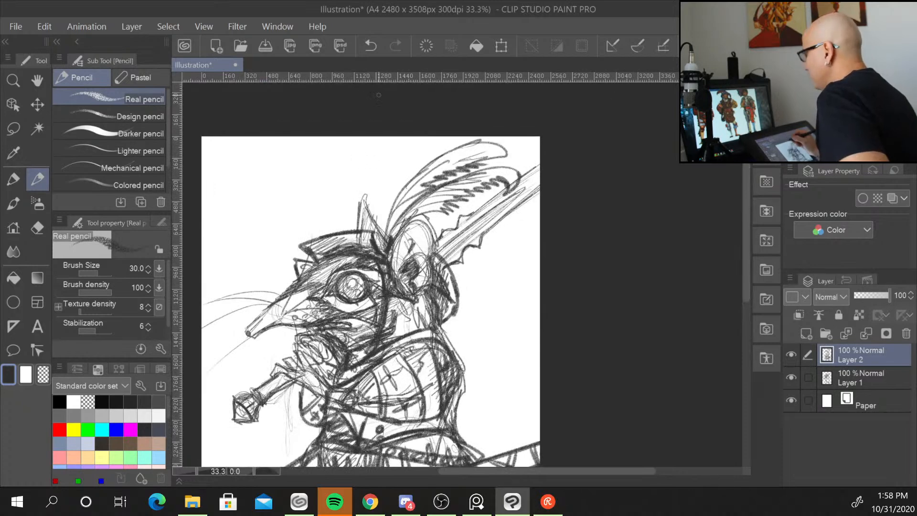
pyautogui.moveTo(369, 235); pyautogui.dragTo(387, 136)
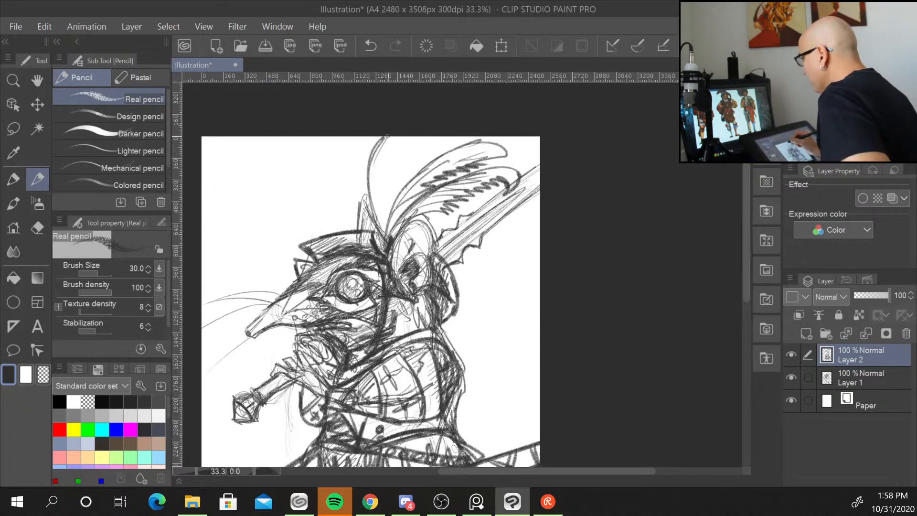
pyautogui.moveTo(384, 222)
pyautogui.mouseDown()
pyautogui.moveTo(396, 182)
pyautogui.moveTo(382, 168)
pyautogui.moveTo(397, 161)
pyautogui.moveTo(402, 133)
pyautogui.moveTo(380, 149)
pyautogui.moveTo(398, 153)
pyautogui.moveTo(380, 176)
pyautogui.moveTo(382, 222)
pyautogui.mouseUp()
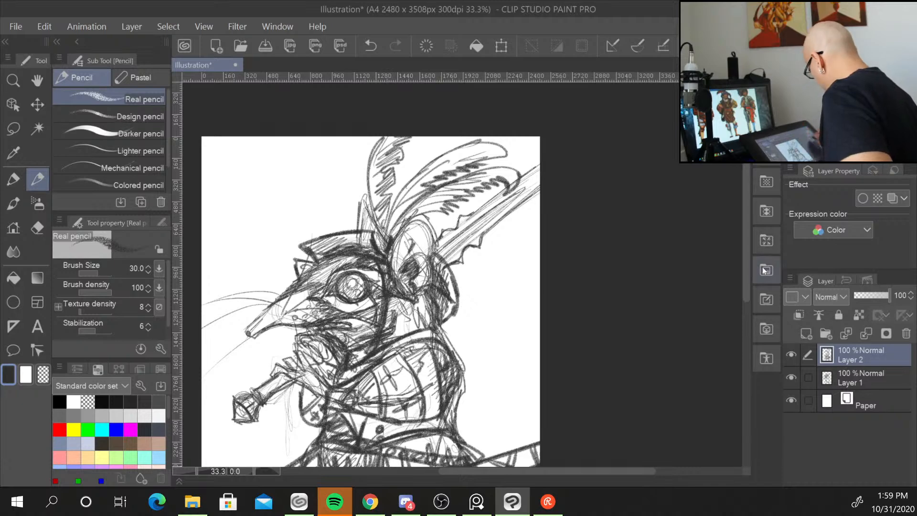
# Compare the rough underlying sketch with the full drawing by toggling Layer 2's visibility.
pyautogui.moveTo(747, 301)
pyautogui.mouseDown()
pyautogui.moveTo(746, 348)
pyautogui.moveTo(747, 331)
pyautogui.mouseUp()
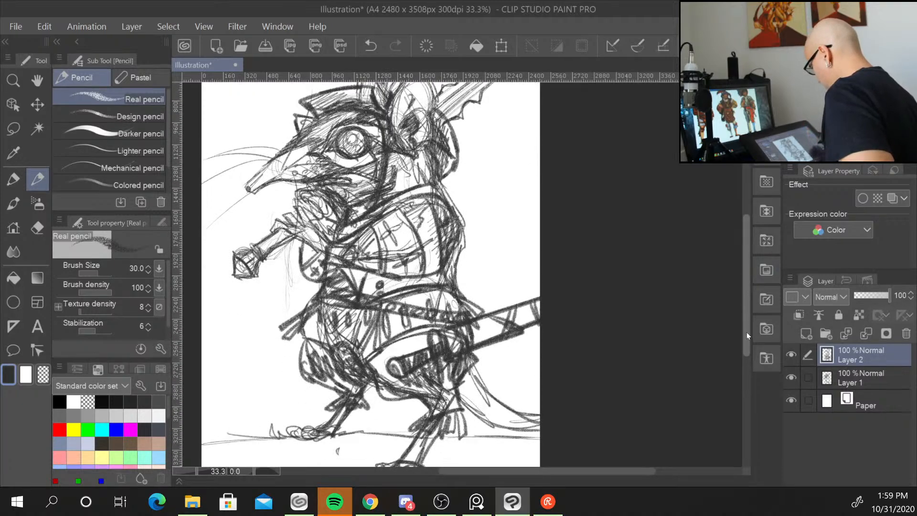
pyautogui.click(872, 378)
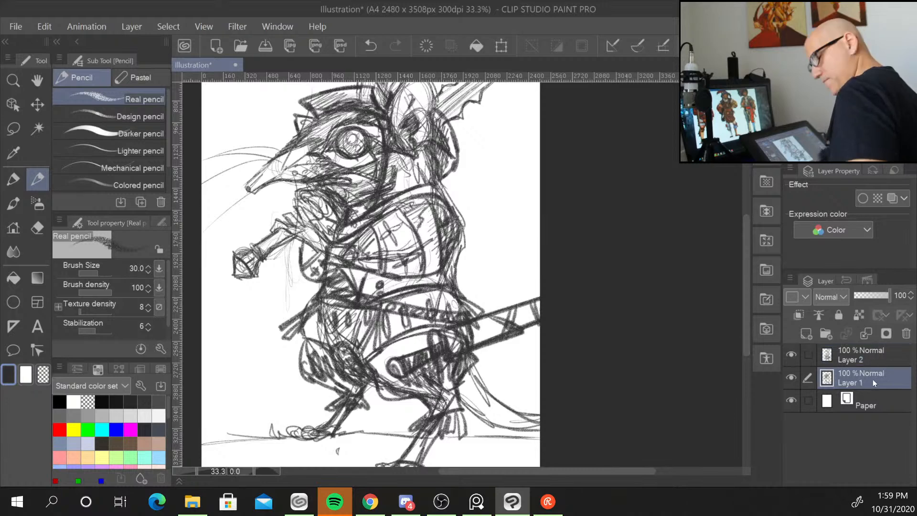
pyautogui.click(792, 355)
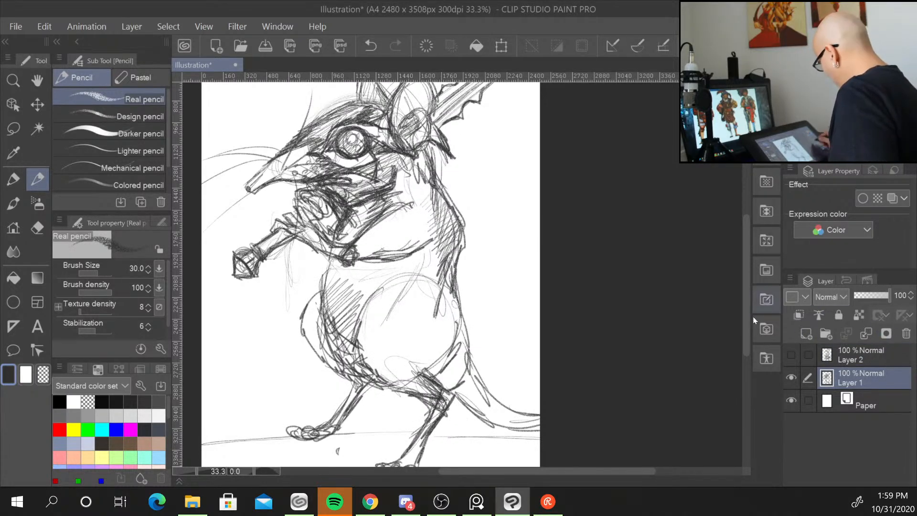
pyautogui.moveTo(746, 329)
pyautogui.mouseDown()
pyautogui.moveTo(745, 301)
pyautogui.moveTo(747, 311)
pyautogui.mouseUp()
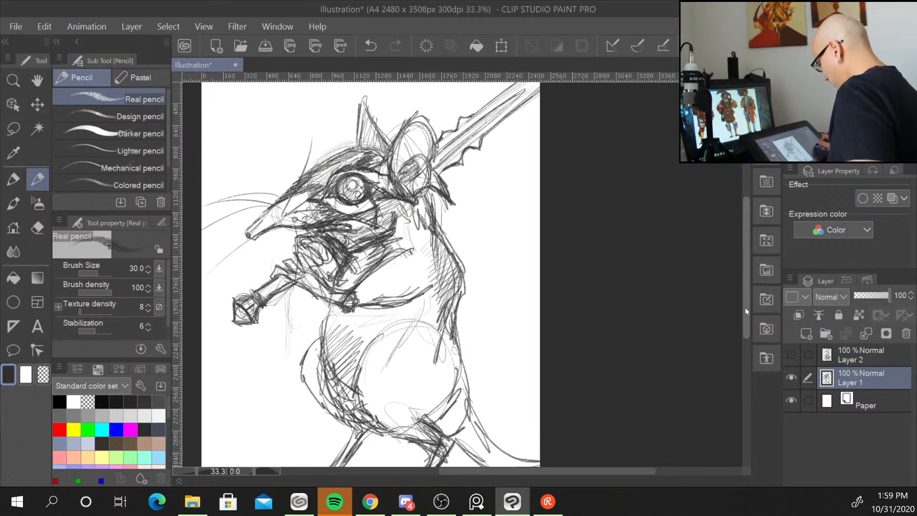
pyautogui.hotkey('ctrl', '-')
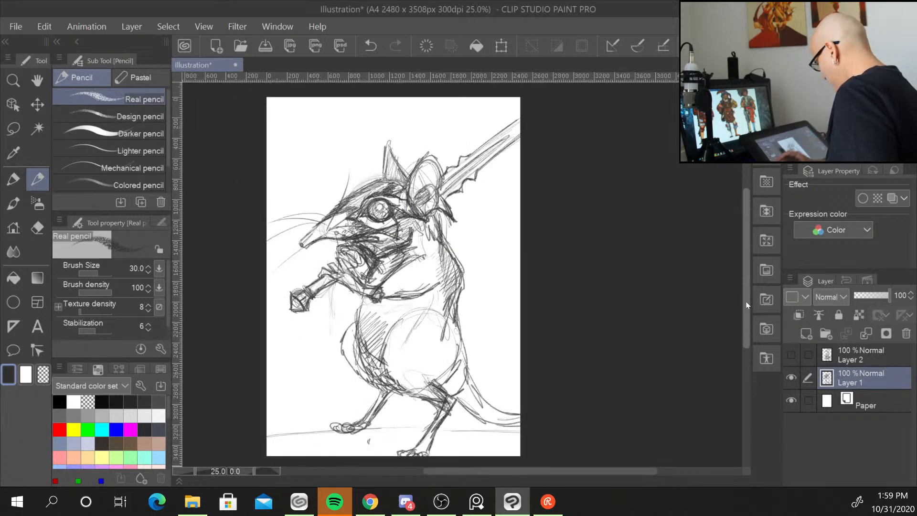
pyautogui.click(791, 355)
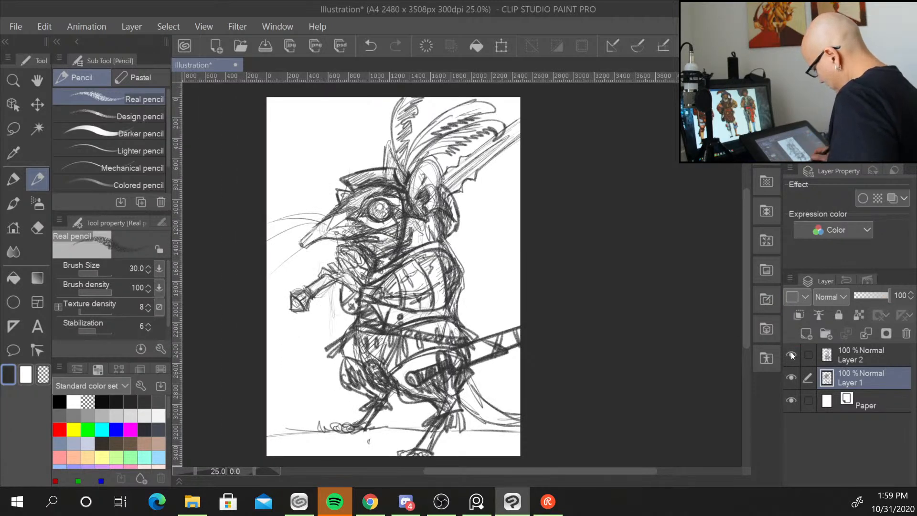
# Select both sketch layers and duplicate them.
pyautogui.keyDown('ctrl'); pyautogui.click(887, 346); pyautogui.keyUp('ctrl')
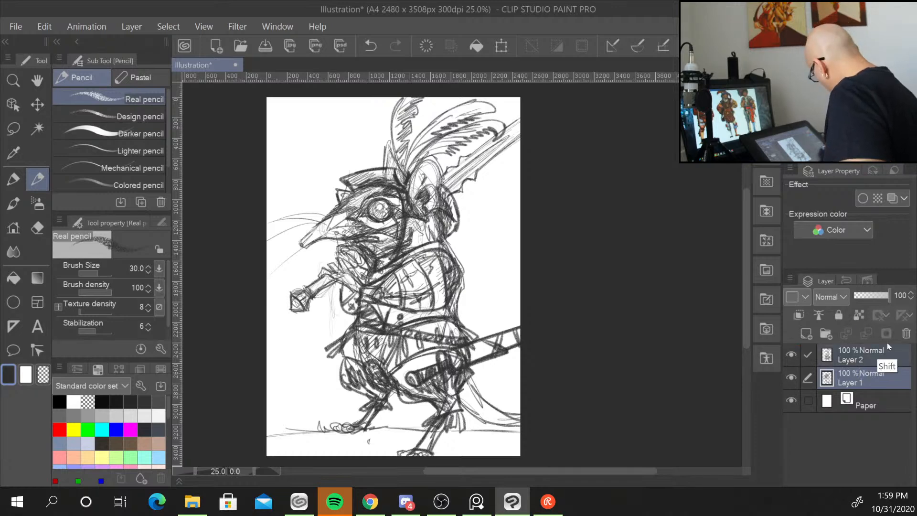
pyautogui.rightClick(861, 355)
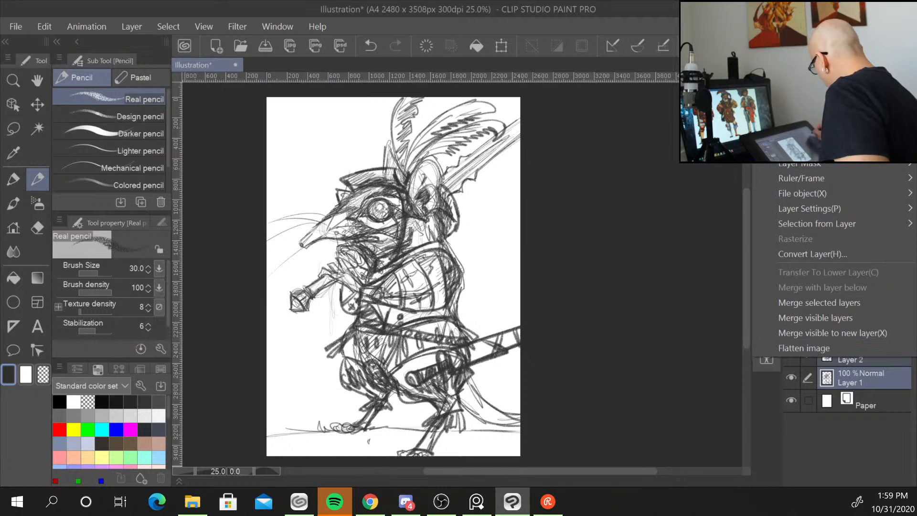
pyautogui.click(807, 100)
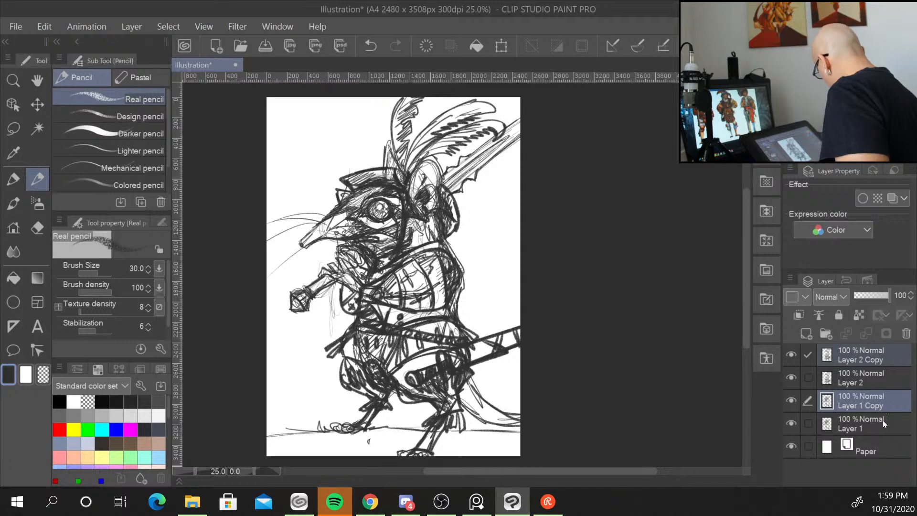
# Merge Layer 2 with Layer 1 Copy into a single sketch layer.
pyautogui.click(888, 426)
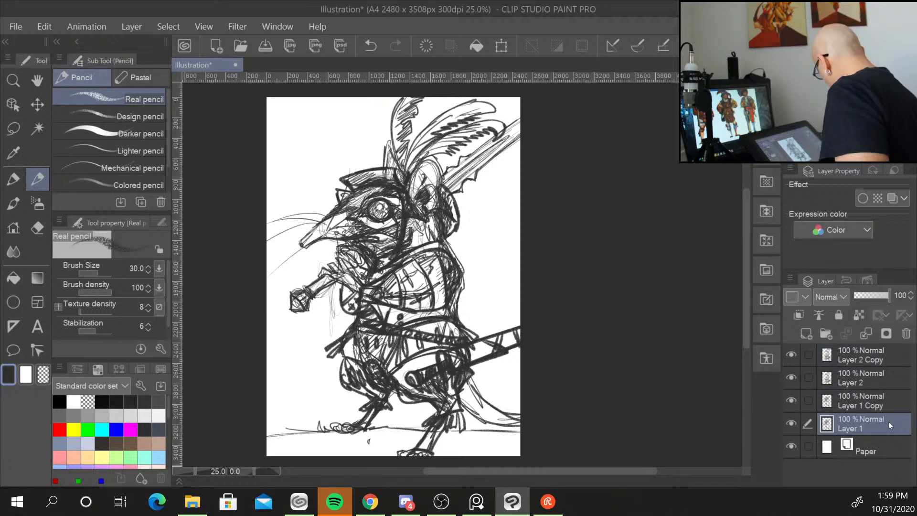
pyautogui.click(880, 375)
pyautogui.keyDown('ctrl'); pyautogui.click(875, 397); pyautogui.keyUp('ctrl')
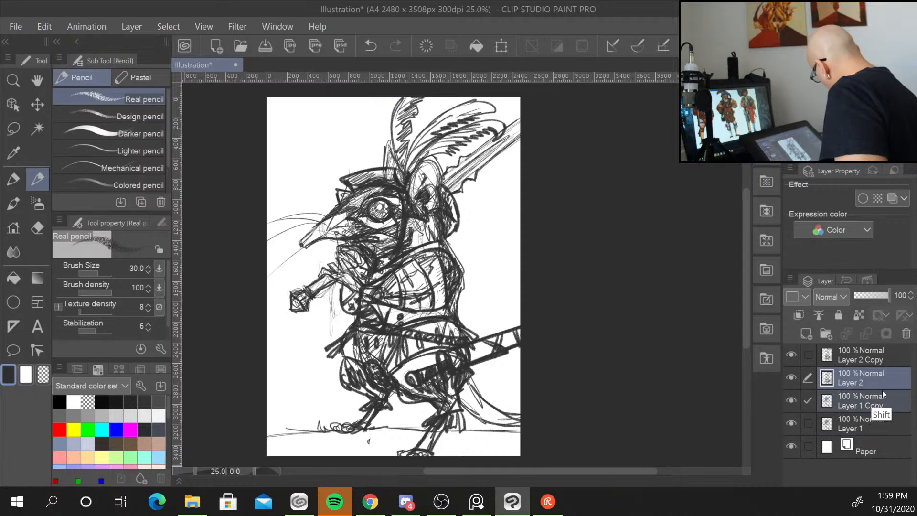
pyautogui.rightClick(856, 384)
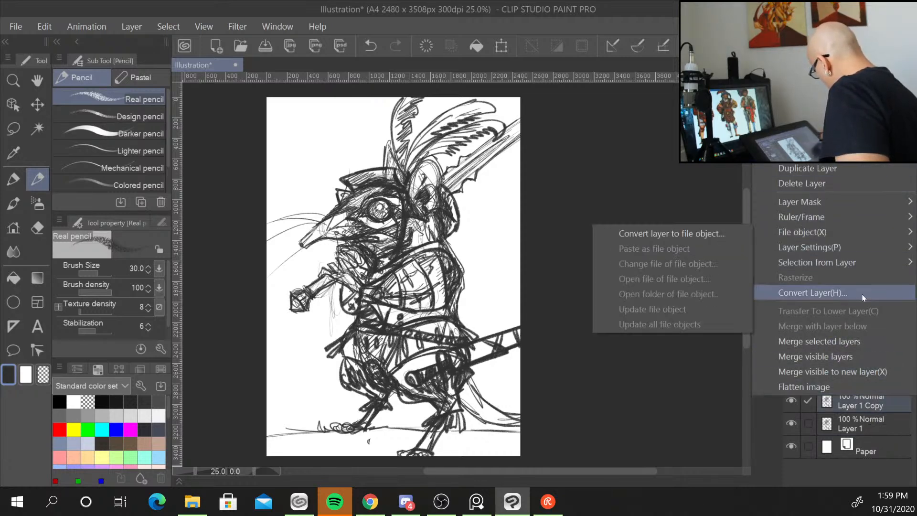
pyautogui.click(875, 342)
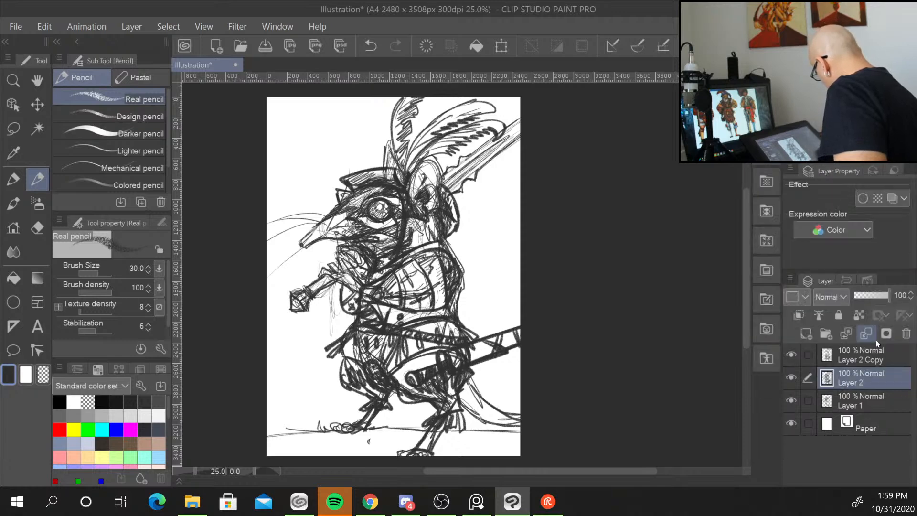
# Move Layer 1 above Layer 2 and hide it together with Layer 2 Copy.
pyautogui.click(870, 405)
pyautogui.moveTo(864, 389); pyautogui.dragTo(860, 367)
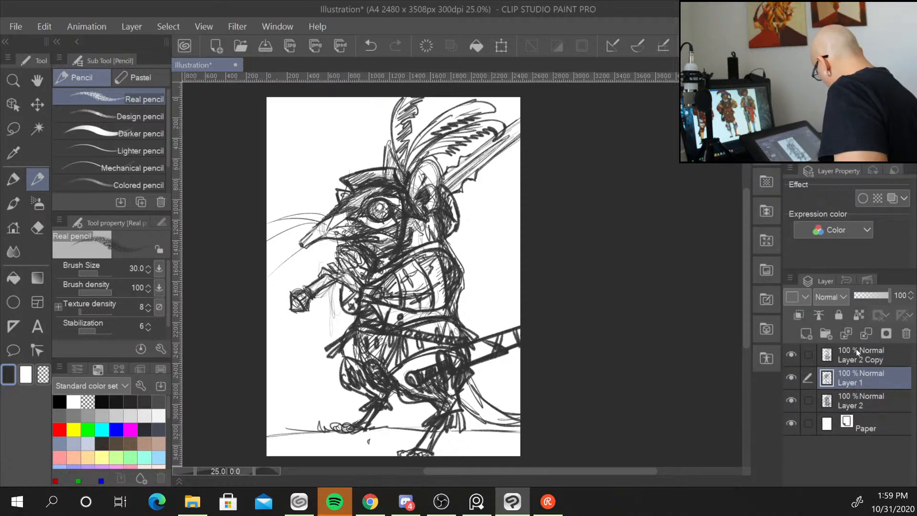
pyautogui.click(792, 355)
pyautogui.click(792, 377)
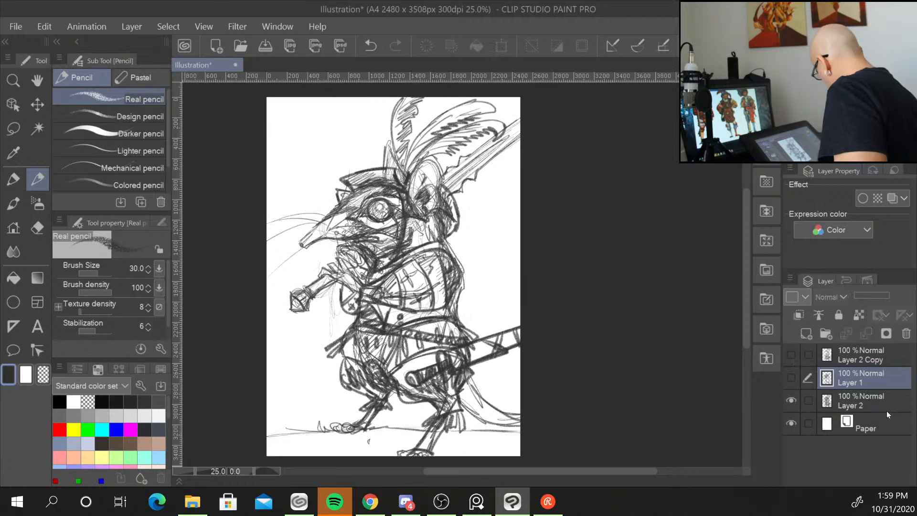
# Lower Layer 2's opacity to 49% and add a new layer above it for inking.
pyautogui.click(873, 406)
pyautogui.moveTo(888, 297); pyautogui.dragTo(872, 296)
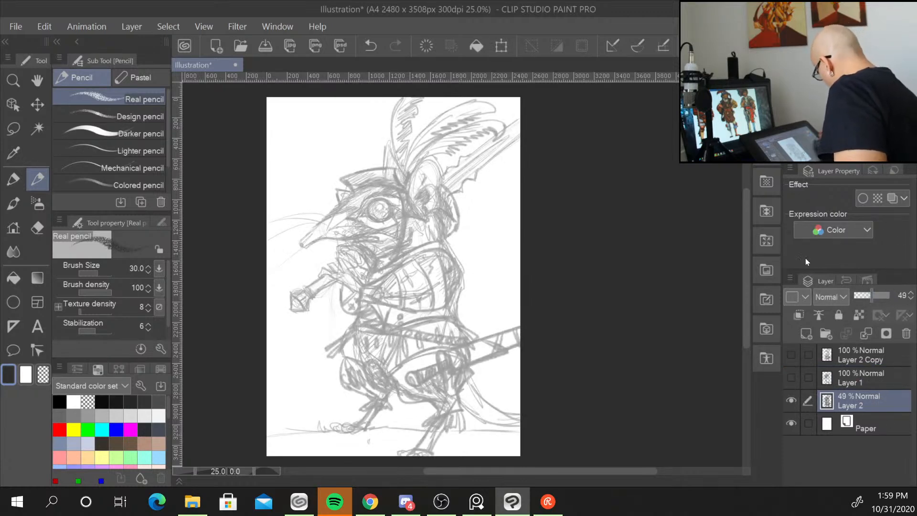
pyautogui.click(813, 332)
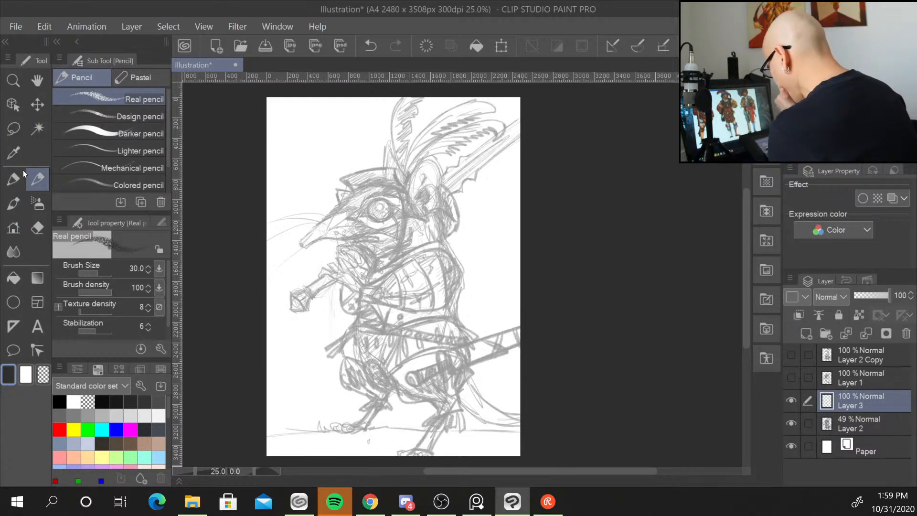
# Switch to the Real G-Pen for inking over the faded sketch.
pyautogui.click(14, 180)
pyautogui.click(92, 78)
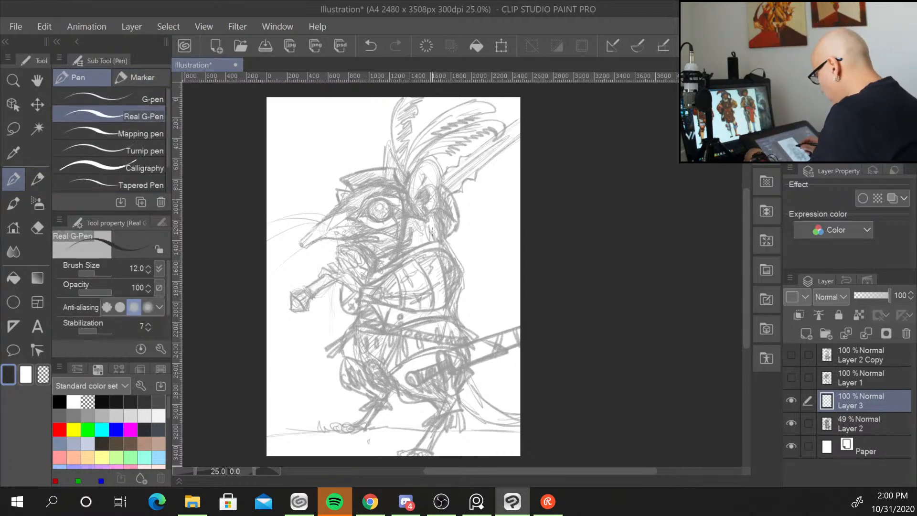
pyautogui.scroll(2, 431, 234)
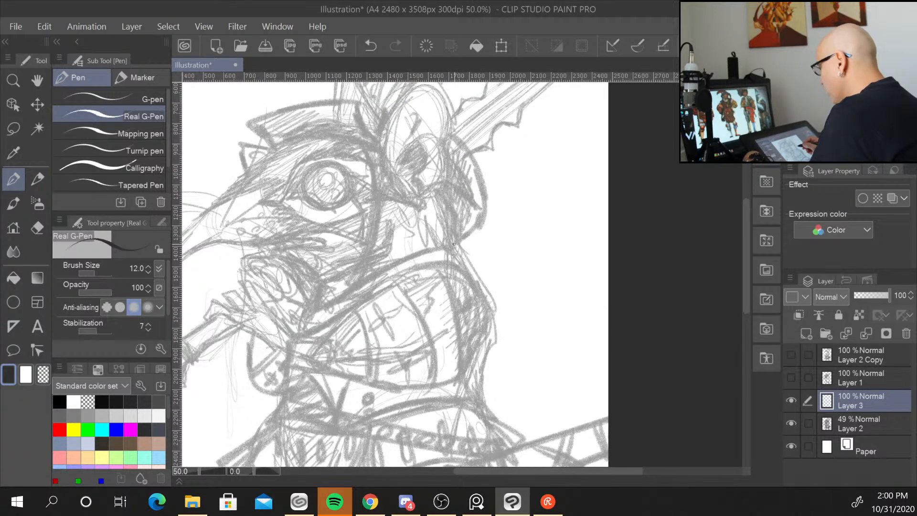
# Set the Real G-Pen brush size to 15 and pick a dark brown ink colour.
pyautogui.press('[')
pyautogui.press(']')
pyautogui.press(']')
pyautogui.press(']')
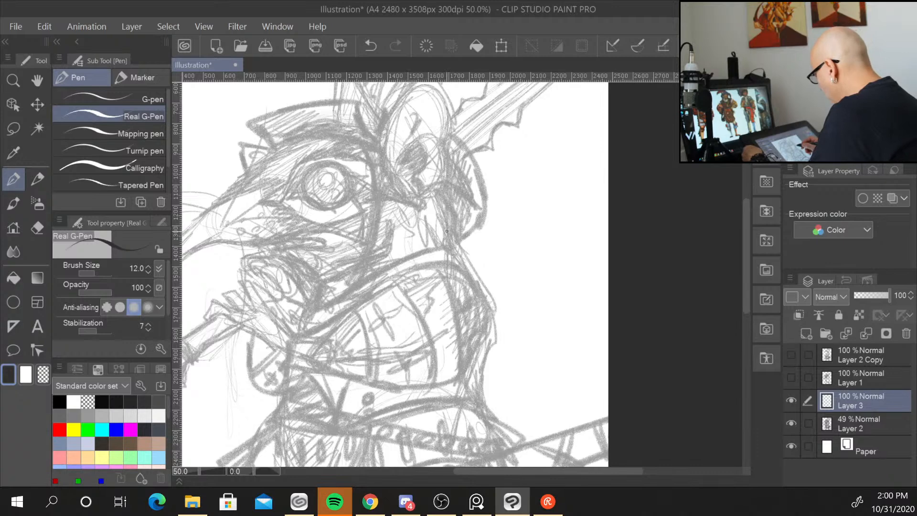
pyautogui.press('[')
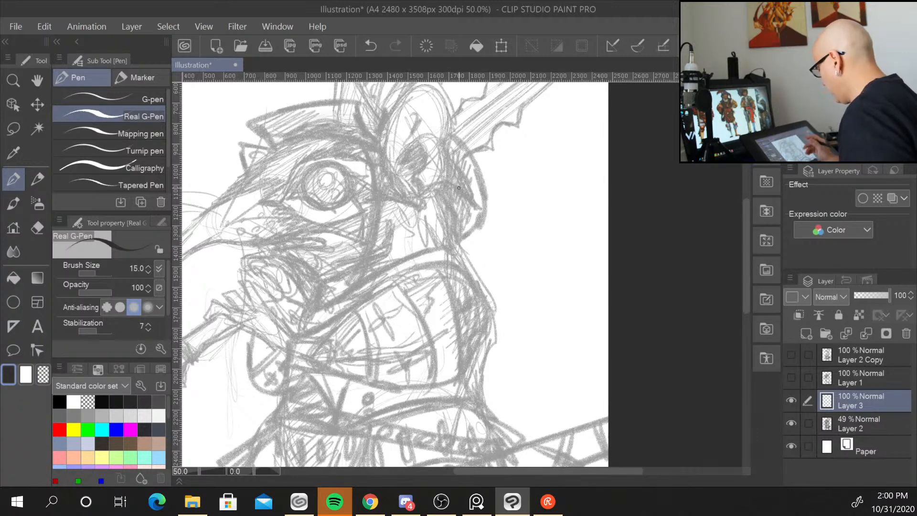
pyautogui.moveTo(364, 294); pyautogui.dragTo(468, 295)
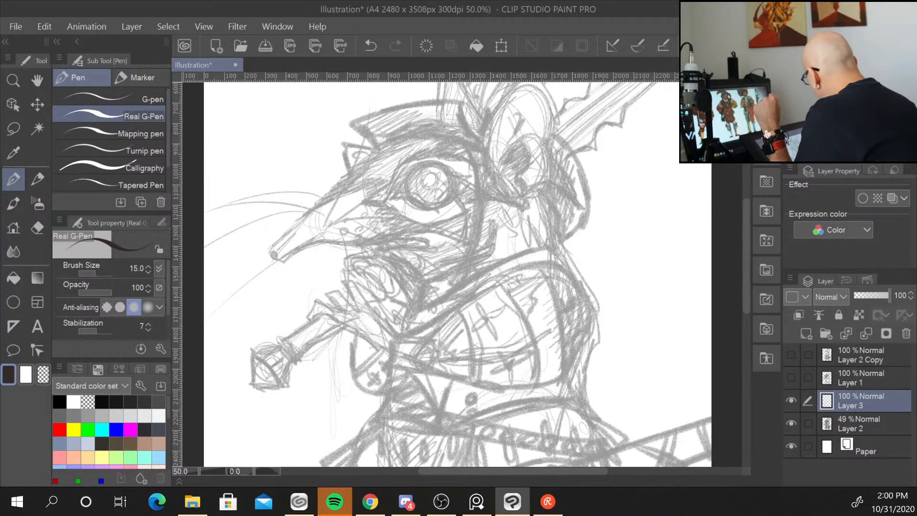
pyautogui.click(874, 123)
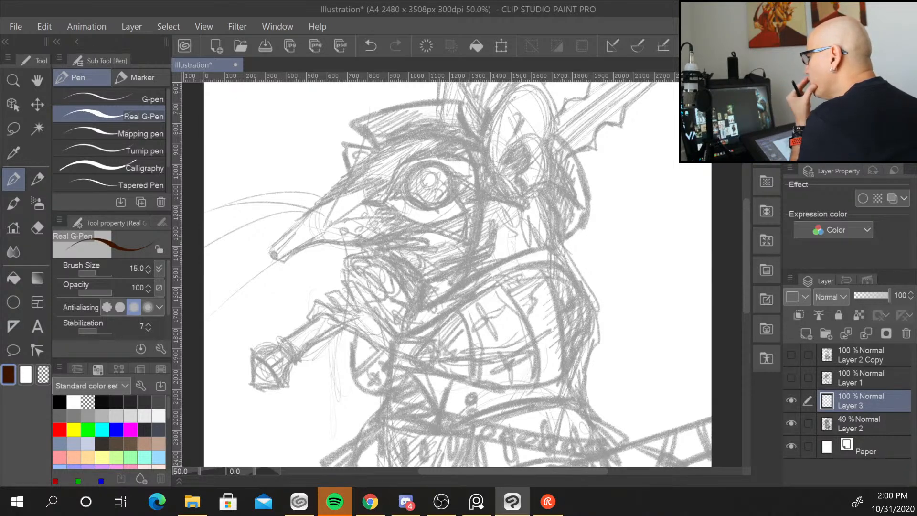
# Ink the round outline of the eye on the inking layer, checking the reference photo.
pyautogui.hotkey('alt', 'Tab')
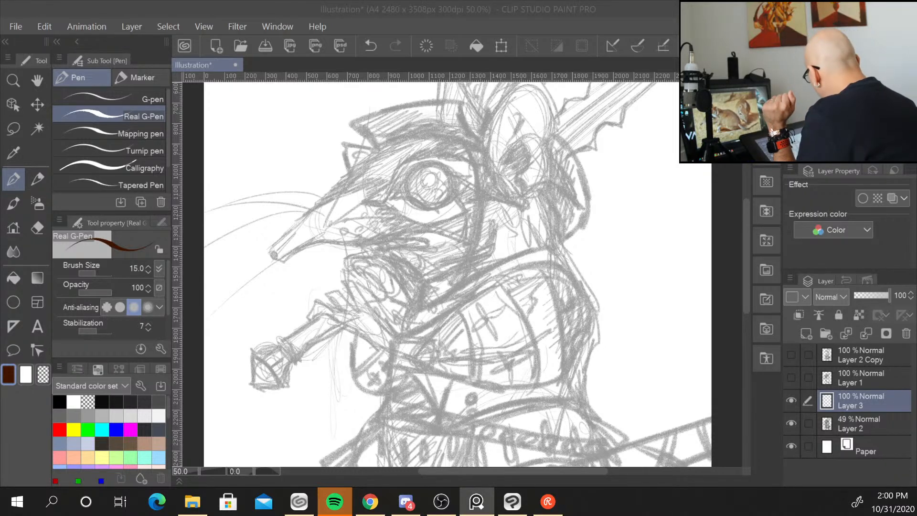
pyautogui.hotkey('alt', 'Tab')
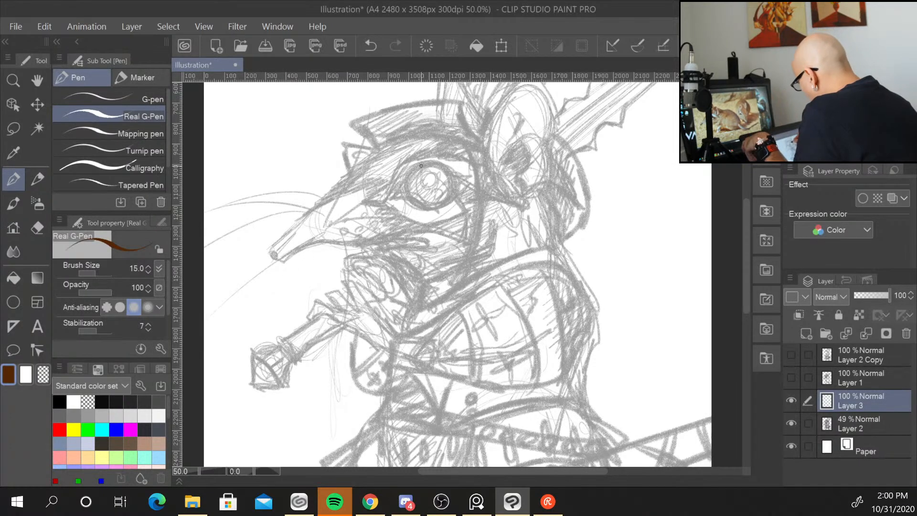
pyautogui.moveTo(421, 166)
pyautogui.mouseDown()
pyautogui.moveTo(409, 190)
pyautogui.moveTo(425, 207)
pyautogui.mouseUp()
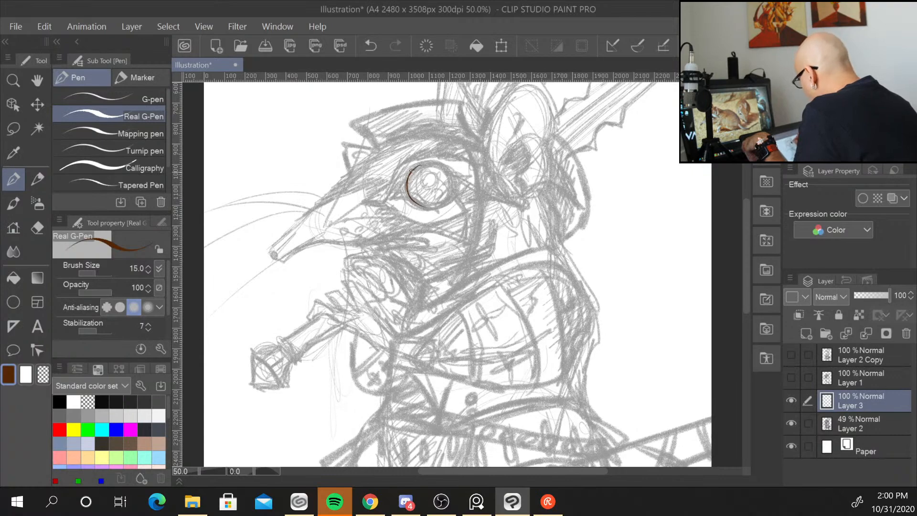
pyautogui.moveTo(412, 170)
pyautogui.mouseDown()
pyautogui.moveTo(413, 208)
pyautogui.moveTo(448, 201)
pyautogui.moveTo(445, 166)
pyautogui.moveTo(455, 193)
pyautogui.moveTo(440, 207)
pyautogui.moveTo(397, 200)
pyautogui.mouseUp()
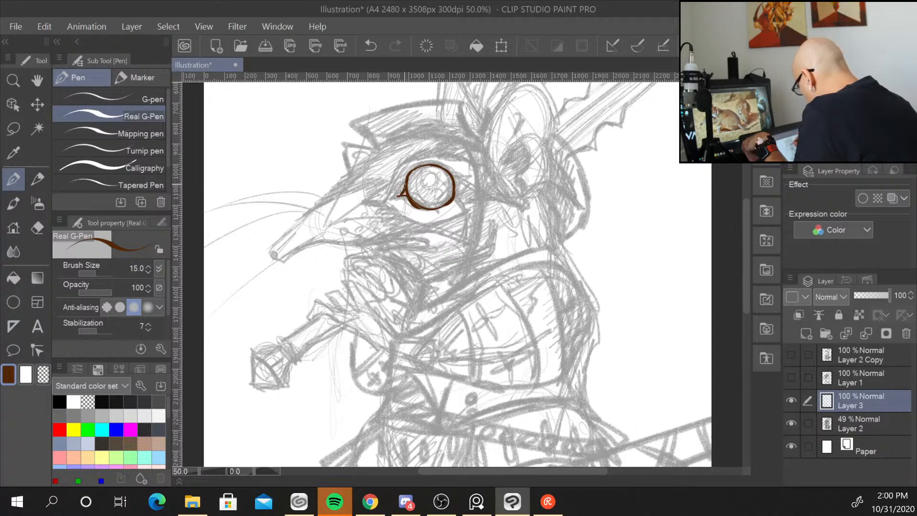
pyautogui.moveTo(457, 184); pyautogui.dragTo(454, 199)
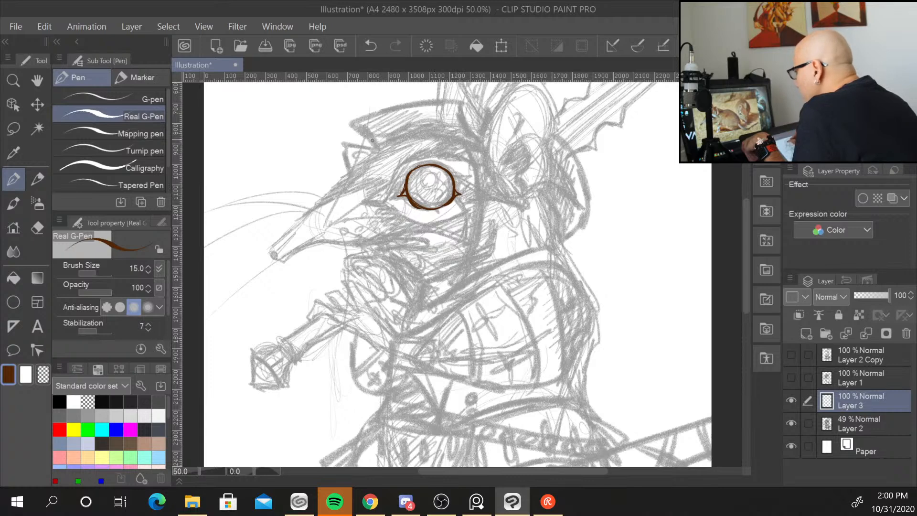
# Ink the outline of the long snout and the mouth line.
pyautogui.moveTo(370, 154); pyautogui.dragTo(355, 166)
pyautogui.moveTo(366, 160); pyautogui.dragTo(332, 193)
pyautogui.moveTo(342, 187)
pyautogui.mouseDown()
pyautogui.moveTo(275, 258)
pyautogui.moveTo(290, 239)
pyautogui.moveTo(276, 256)
pyautogui.moveTo(321, 240)
pyautogui.moveTo(417, 236)
pyautogui.moveTo(429, 241)
pyautogui.moveTo(381, 247)
pyautogui.moveTo(424, 258)
pyautogui.mouseUp()
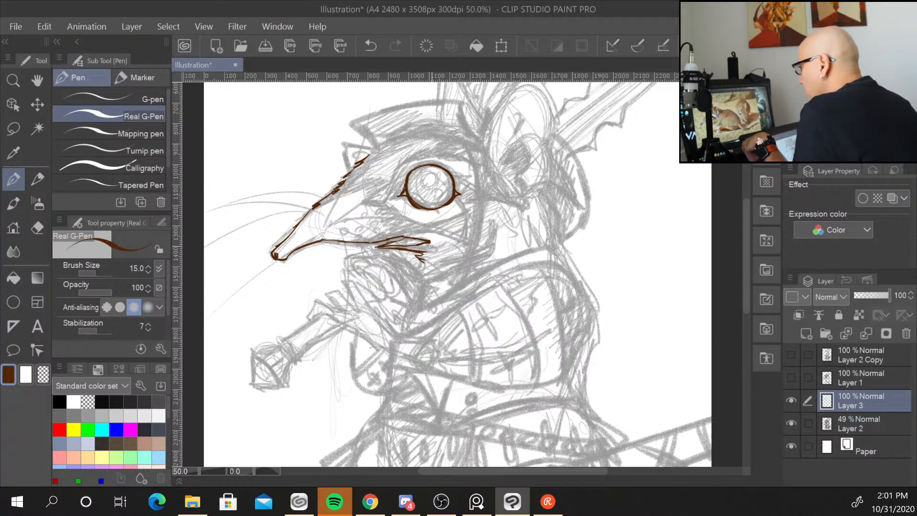
# Ink the helmet's top edge and brim and the strap curving down the cheek.
pyautogui.moveTo(369, 155)
pyautogui.mouseDown()
pyautogui.moveTo(411, 132)
pyautogui.moveTo(451, 132)
pyautogui.moveTo(485, 147)
pyautogui.mouseUp()
pyautogui.moveTo(375, 145)
pyautogui.mouseDown()
pyautogui.moveTo(353, 125)
pyautogui.moveTo(444, 100)
pyautogui.moveTo(462, 102)
pyautogui.moveTo(487, 145)
pyautogui.mouseUp()
pyautogui.moveTo(377, 138); pyautogui.dragTo(437, 122)
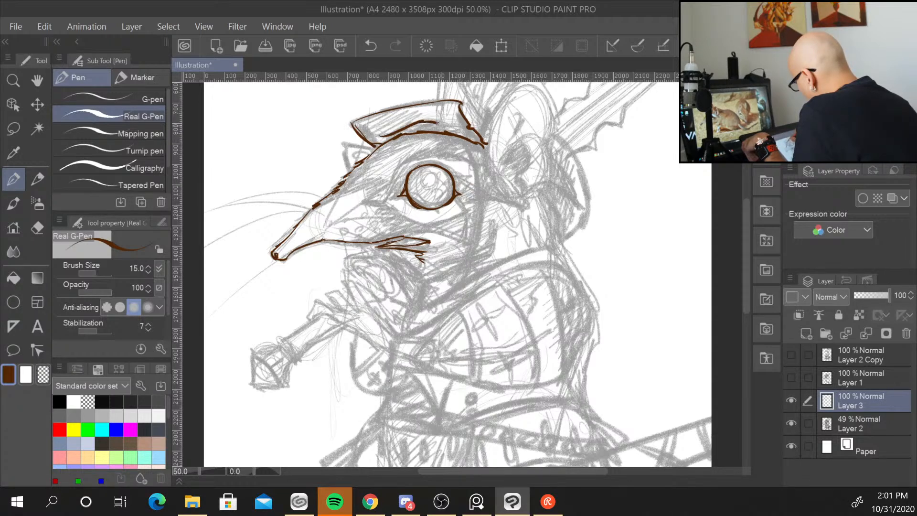
pyautogui.moveTo(374, 149)
pyautogui.mouseDown()
pyautogui.moveTo(345, 143)
pyautogui.moveTo(349, 165)
pyautogui.moveTo(366, 153)
pyautogui.mouseUp()
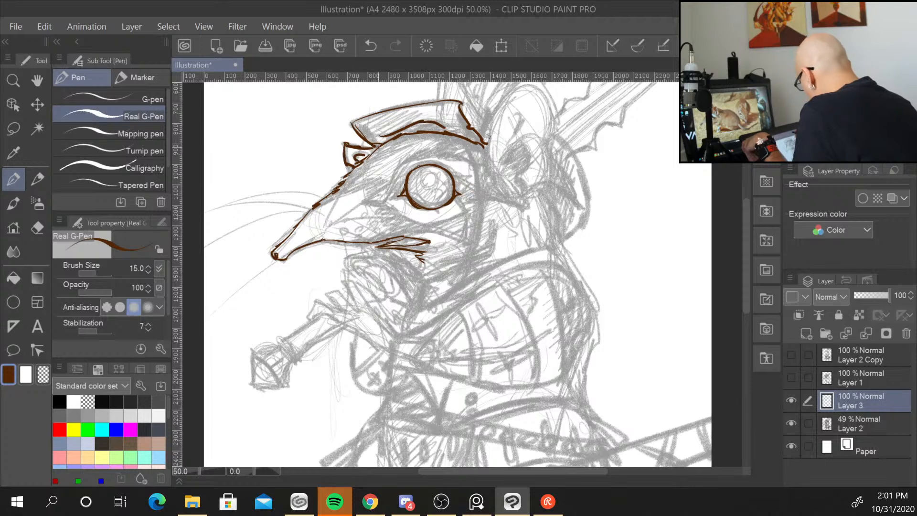
pyautogui.moveTo(466, 138)
pyautogui.mouseDown()
pyautogui.moveTo(478, 225)
pyautogui.moveTo(445, 285)
pyautogui.moveTo(472, 264)
pyautogui.mouseUp()
pyautogui.moveTo(485, 145)
pyautogui.mouseDown()
pyautogui.moveTo(481, 234)
pyautogui.moveTo(463, 274)
pyautogui.mouseUp()
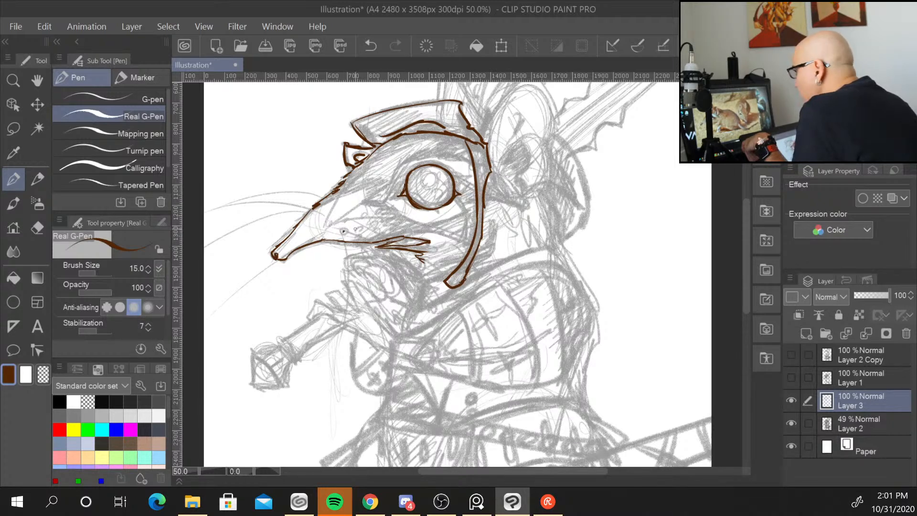
# Dot the whisker pads along the snout and ink the teeth in the mouth.
pyautogui.click(364, 227)
pyautogui.click(371, 225)
pyautogui.click(377, 223)
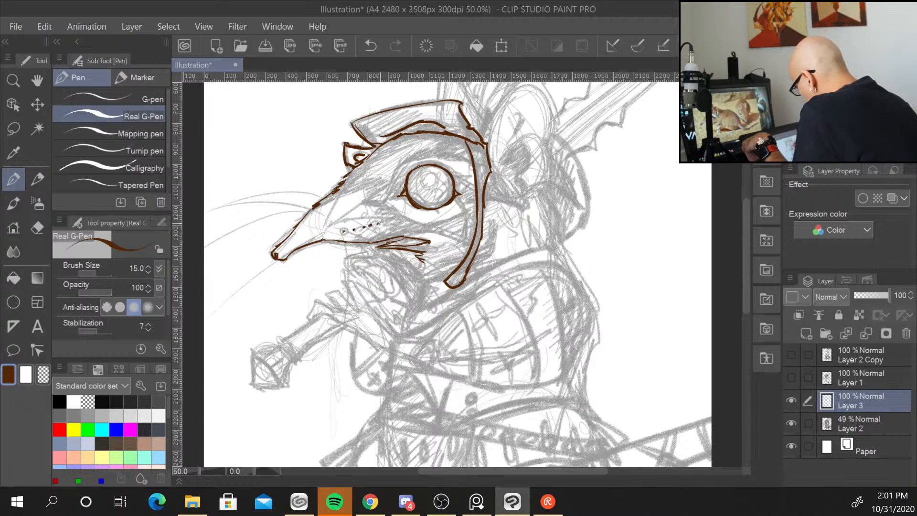
pyautogui.click(386, 220)
pyautogui.click(343, 223)
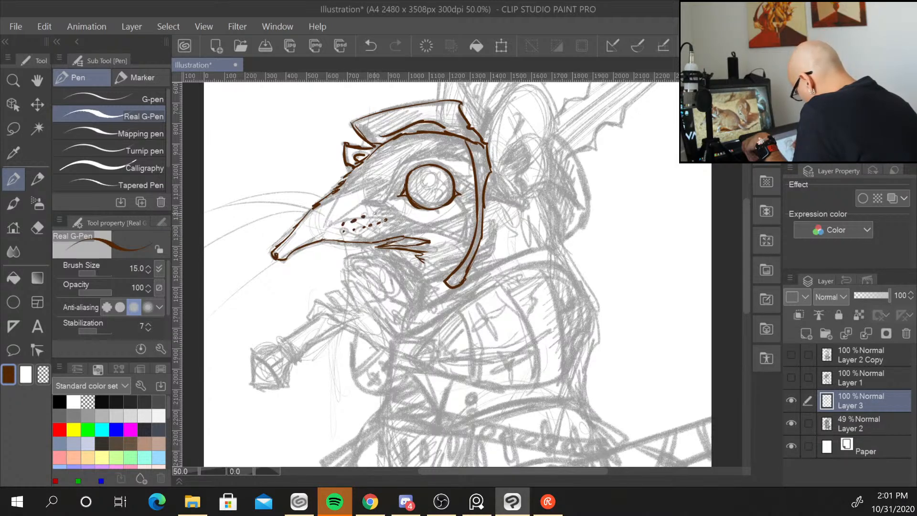
pyautogui.click(374, 214)
pyautogui.click(383, 213)
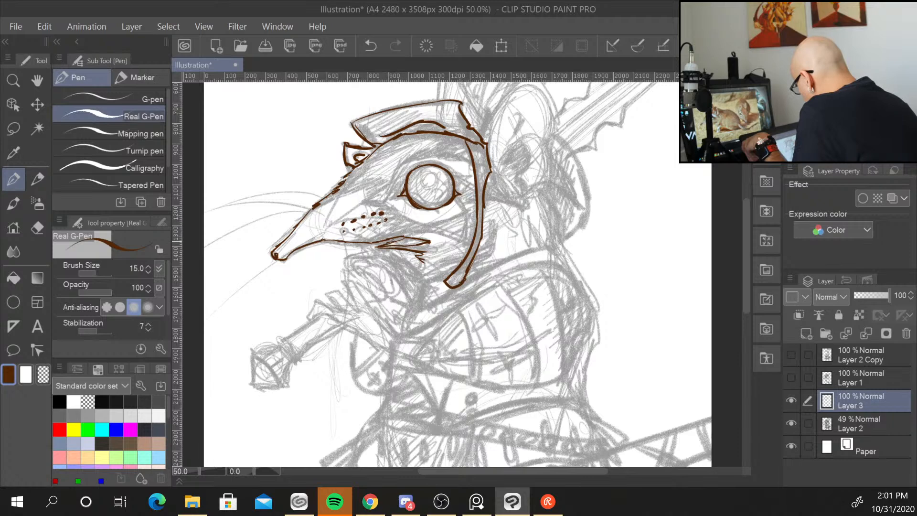
pyautogui.moveTo(388, 243); pyautogui.dragTo(420, 238)
pyautogui.moveTo(401, 246); pyautogui.dragTo(407, 241)
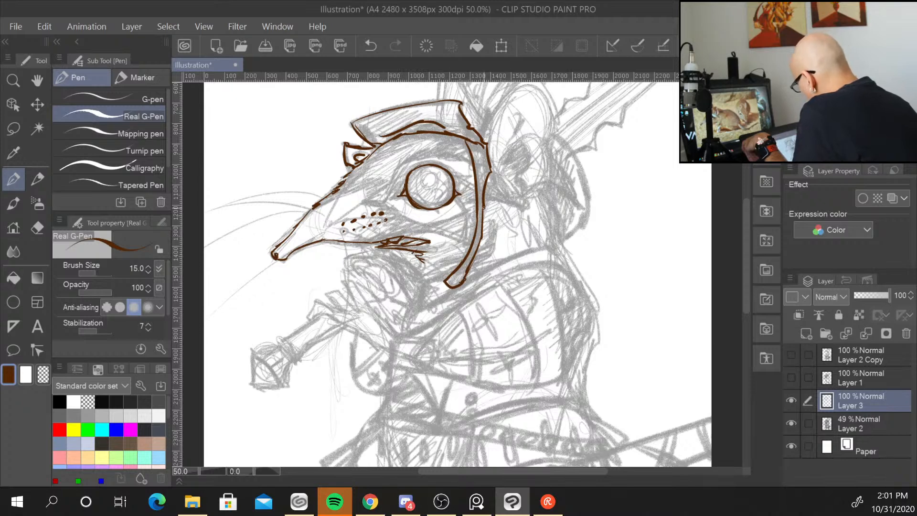
# Add decorative rivet and scale detail along the helmet strap.
pyautogui.moveTo(476, 146)
pyautogui.mouseDown()
pyautogui.moveTo(487, 158)
pyautogui.moveTo(485, 182)
pyautogui.mouseUp()
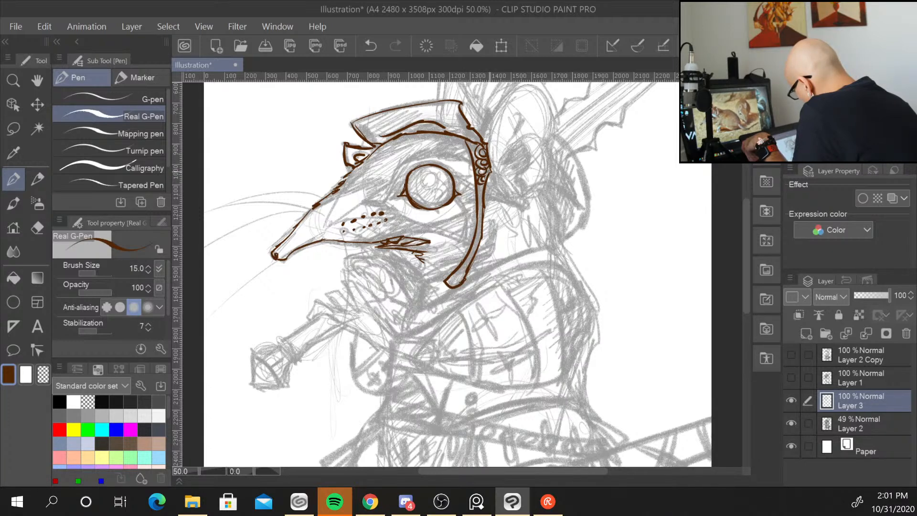
pyautogui.moveTo(469, 144); pyautogui.dragTo(477, 152)
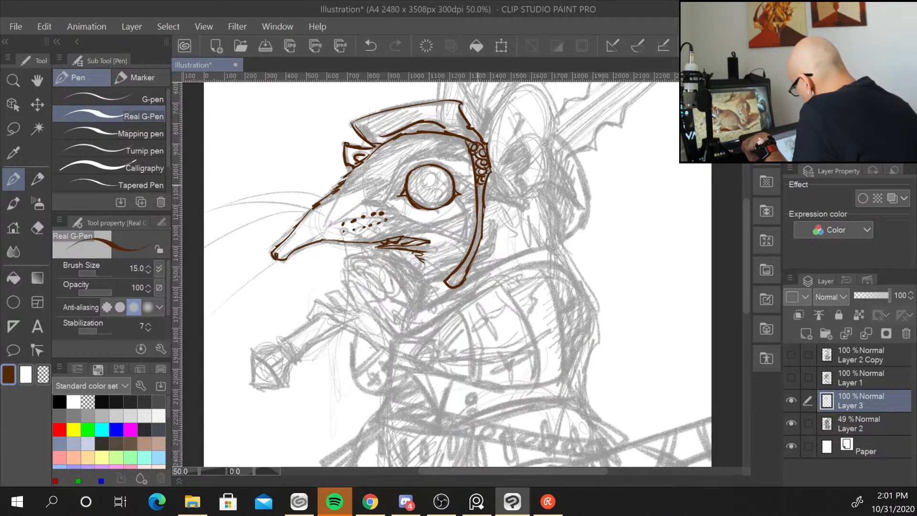
pyautogui.moveTo(477, 184); pyautogui.dragTo(483, 207)
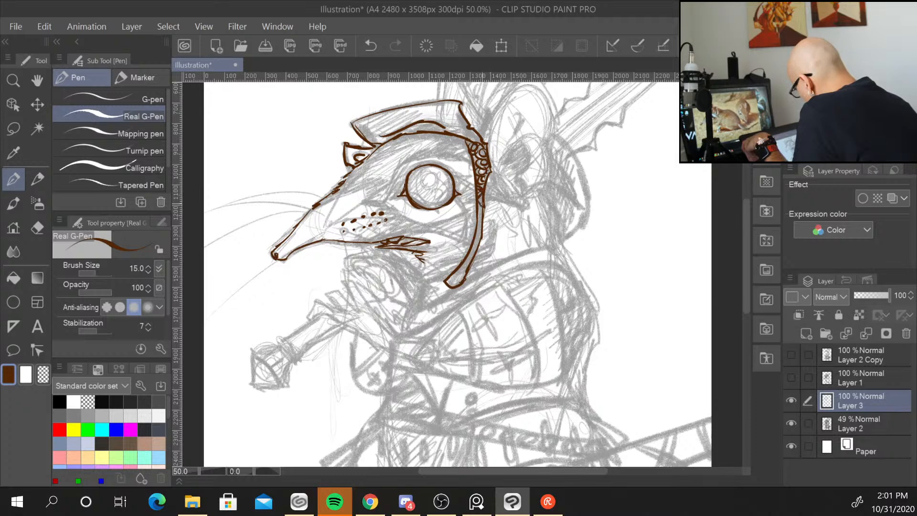
pyautogui.moveTo(480, 170); pyautogui.dragTo(485, 174)
pyautogui.moveTo(482, 207)
pyautogui.mouseDown()
pyautogui.moveTo(475, 246)
pyautogui.moveTo(451, 285)
pyautogui.mouseUp()
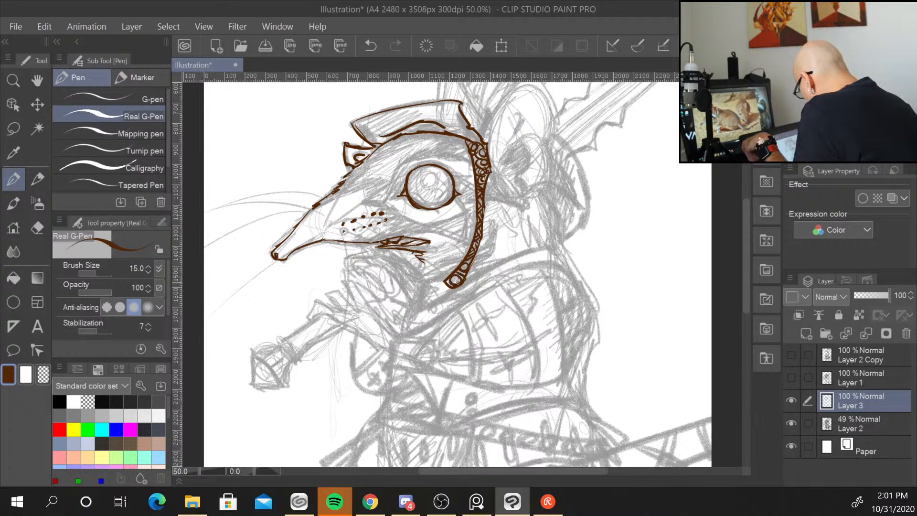
# Ink the large ear with its inner contour and the pointed crest atop the helmet.
pyautogui.moveTo(646, 265)
pyautogui.mouseDown()
pyautogui.moveTo(604, 340)
pyautogui.moveTo(561, 368)
pyautogui.mouseUp()
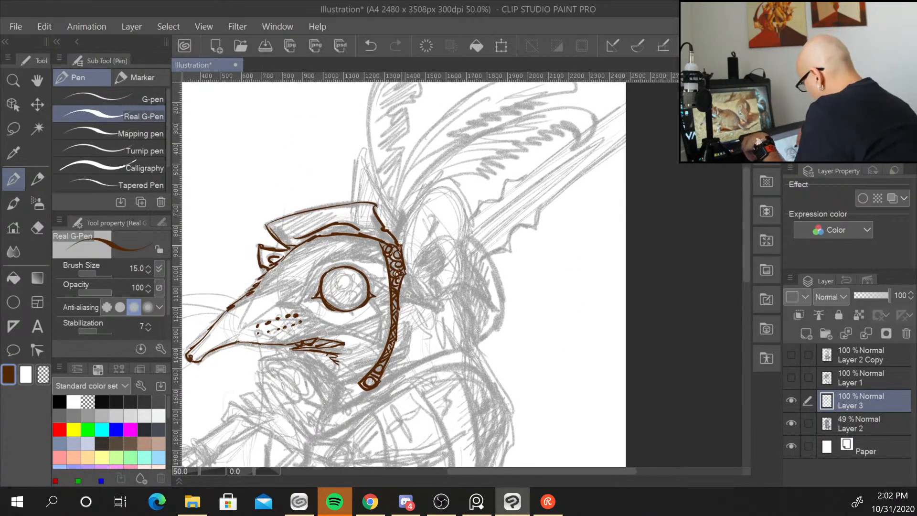
pyautogui.moveTo(399, 244)
pyautogui.mouseDown()
pyautogui.moveTo(420, 196)
pyautogui.moveTo(450, 173)
pyautogui.moveTo(473, 222)
pyautogui.moveTo(460, 289)
pyautogui.moveTo(435, 305)
pyautogui.mouseUp()
pyautogui.moveTo(447, 178)
pyautogui.mouseDown()
pyautogui.moveTo(410, 215)
pyautogui.moveTo(418, 284)
pyautogui.moveTo(434, 302)
pyautogui.mouseUp()
pyautogui.moveTo(420, 261)
pyautogui.mouseDown()
pyautogui.moveTo(432, 247)
pyautogui.moveTo(443, 296)
pyautogui.moveTo(424, 301)
pyautogui.moveTo(470, 313)
pyautogui.moveTo(476, 356)
pyautogui.mouseUp()
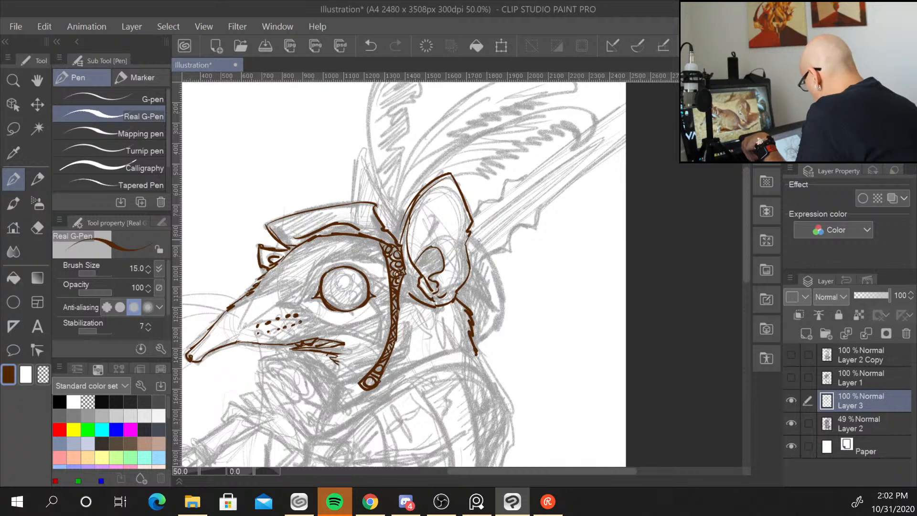
pyautogui.moveTo(473, 237)
pyautogui.mouseDown()
pyautogui.moveTo(507, 306)
pyautogui.moveTo(478, 342)
pyautogui.mouseUp()
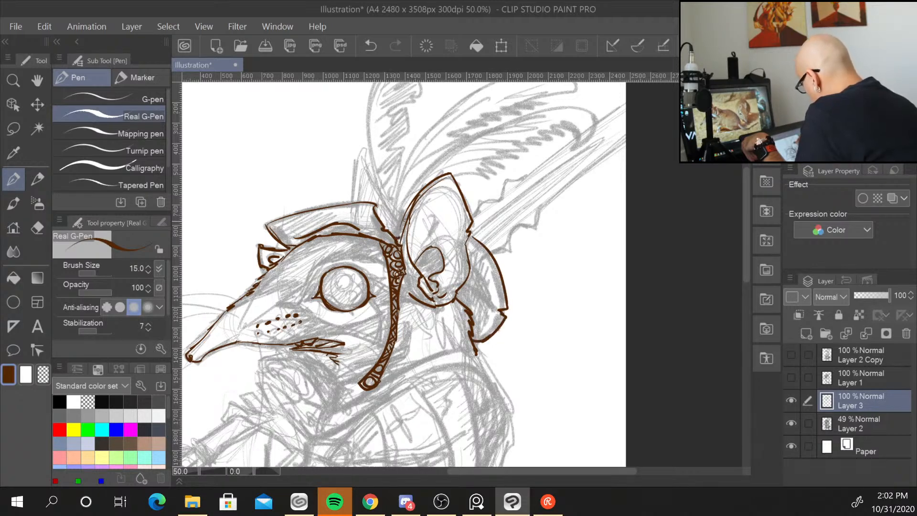
pyautogui.moveTo(399, 237); pyautogui.dragTo(407, 210)
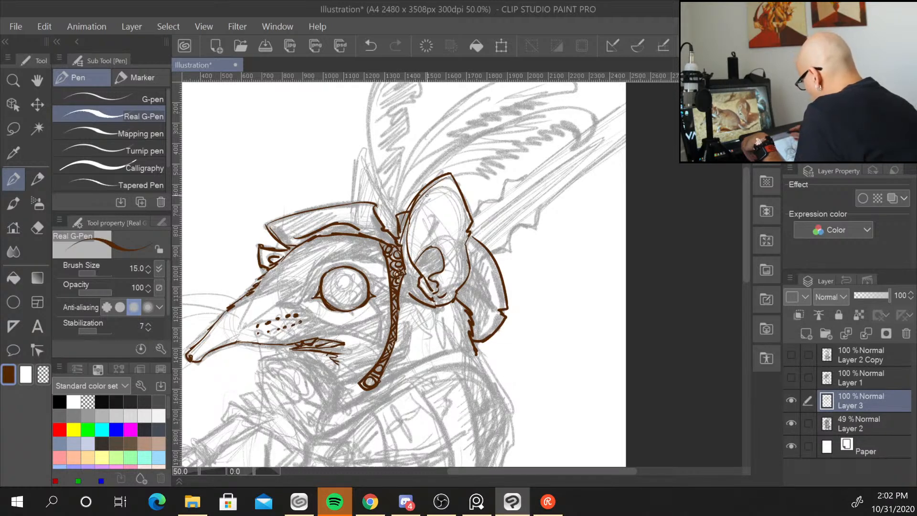
pyautogui.moveTo(353, 203)
pyautogui.mouseDown()
pyautogui.moveTo(351, 173)
pyautogui.moveTo(361, 157)
pyautogui.moveTo(392, 217)
pyautogui.moveTo(386, 227)
pyautogui.moveTo(396, 219)
pyautogui.mouseUp()
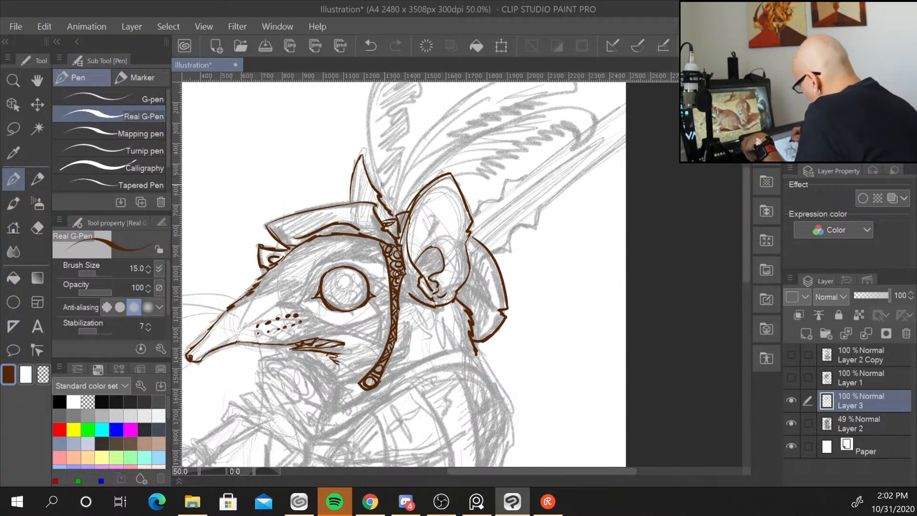
pyautogui.moveTo(372, 166); pyautogui.dragTo(396, 217)
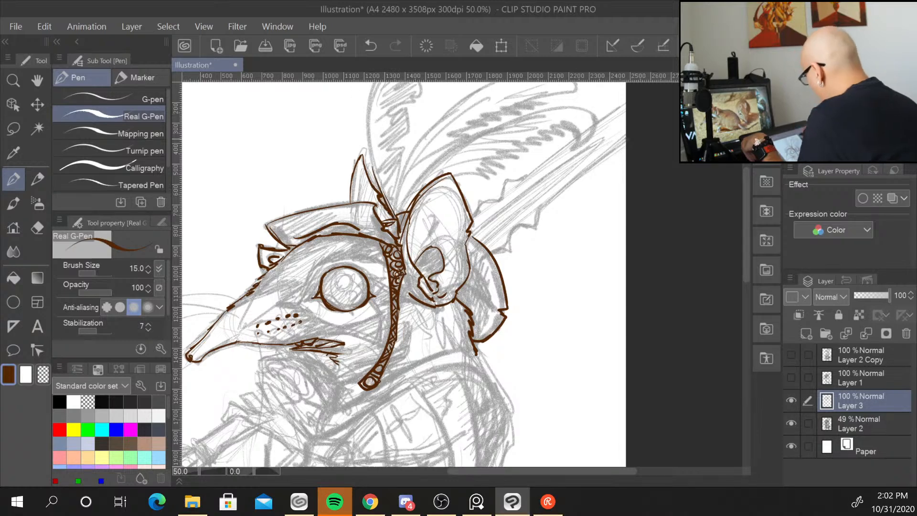
# Ink the upright feather plume on the helmet with hatching strokes.
pyautogui.moveTo(577, 294); pyautogui.dragTo(537, 384)
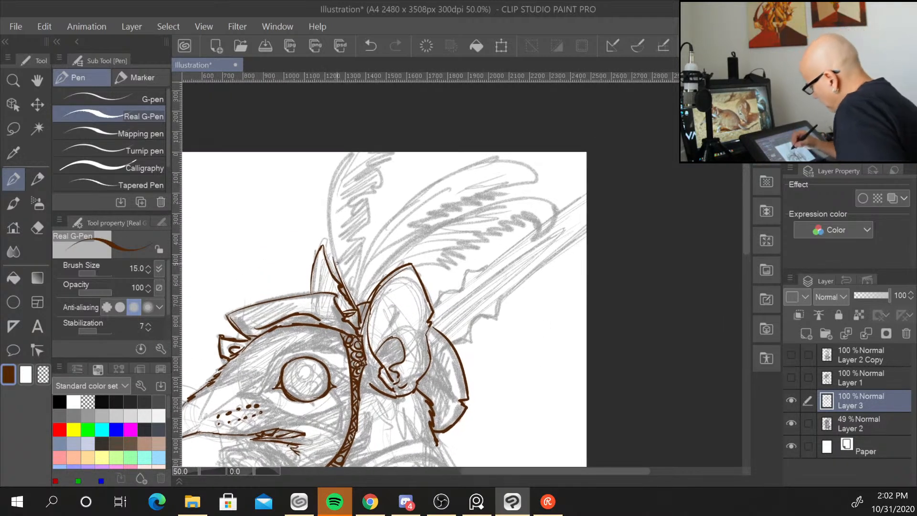
pyautogui.moveTo(341, 273); pyautogui.dragTo(329, 162)
pyautogui.moveTo(328, 205); pyautogui.dragTo(351, 152)
pyautogui.moveTo(344, 268)
pyautogui.mouseDown()
pyautogui.moveTo(330, 157)
pyautogui.moveTo(354, 152)
pyautogui.mouseUp()
pyautogui.moveTo(354, 299)
pyautogui.mouseDown()
pyautogui.moveTo(369, 203)
pyautogui.moveTo(356, 210)
pyautogui.moveTo(353, 199)
pyautogui.moveTo(380, 181)
pyautogui.moveTo(377, 158)
pyautogui.moveTo(393, 153)
pyautogui.mouseUp()
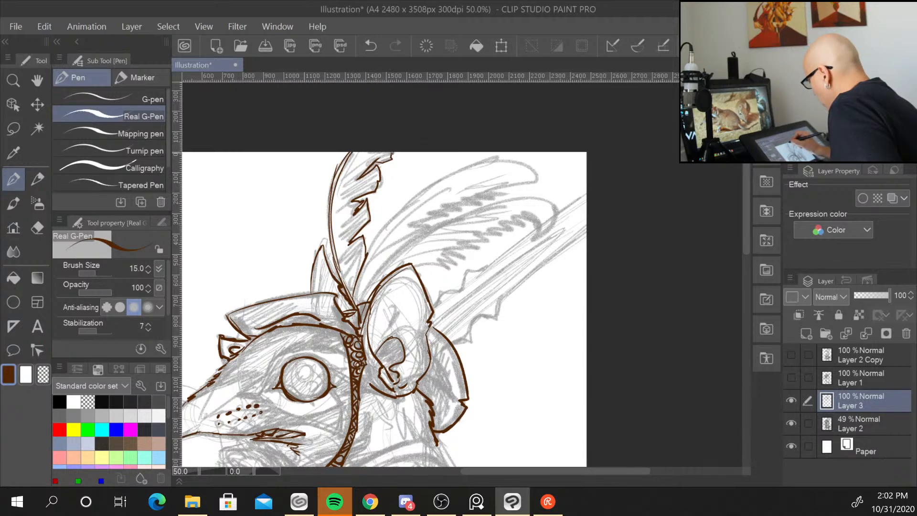
pyautogui.moveTo(356, 186)
pyautogui.mouseDown()
pyautogui.moveTo(380, 170)
pyautogui.moveTo(373, 183)
pyautogui.mouseUp()
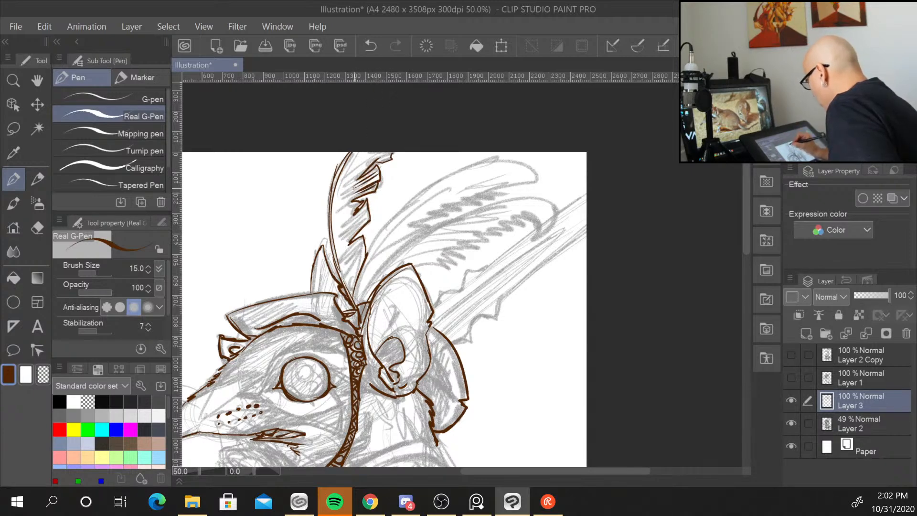
pyautogui.moveTo(347, 212); pyautogui.dragTo(369, 203)
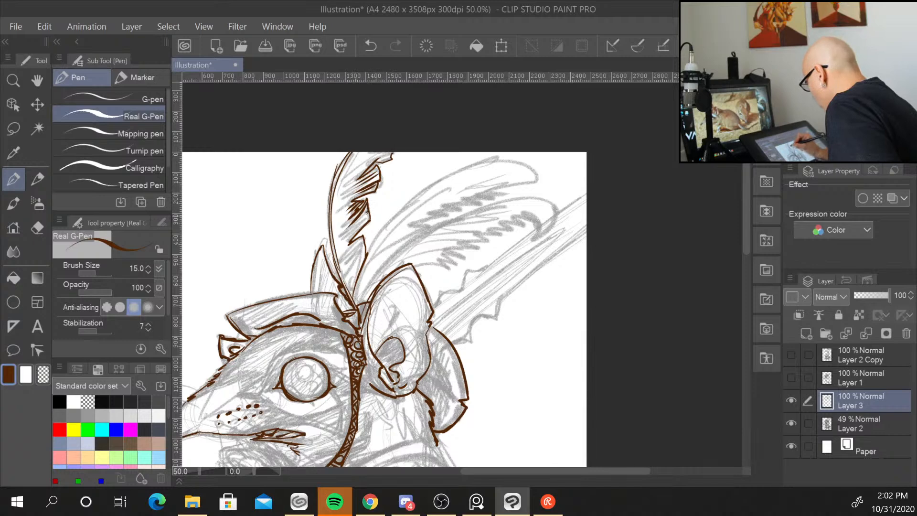
pyautogui.moveTo(346, 237)
pyautogui.mouseDown()
pyautogui.moveTo(369, 212)
pyautogui.moveTo(368, 219)
pyautogui.mouseUp()
pyautogui.moveTo(348, 256)
pyautogui.mouseDown()
pyautogui.moveTo(366, 238)
pyautogui.moveTo(365, 255)
pyautogui.mouseUp()
pyautogui.moveTo(355, 278); pyautogui.dragTo(361, 267)
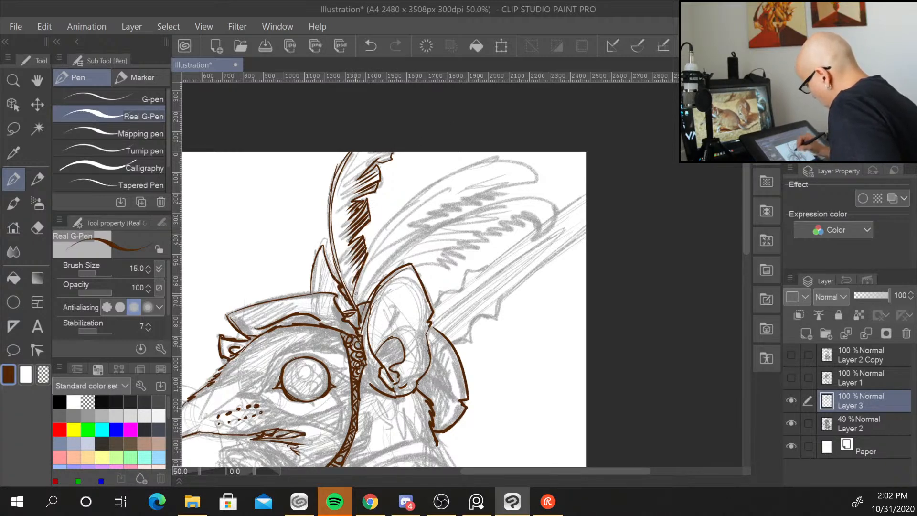
# Ink a second curved feather sweeping right and hatch its barbs.
pyautogui.moveTo(367, 253)
pyautogui.mouseDown()
pyautogui.moveTo(463, 163)
pyautogui.moveTo(492, 156)
pyautogui.moveTo(535, 184)
pyautogui.moveTo(486, 192)
pyautogui.moveTo(435, 216)
pyautogui.moveTo(362, 283)
pyautogui.moveTo(354, 305)
pyautogui.mouseUp()
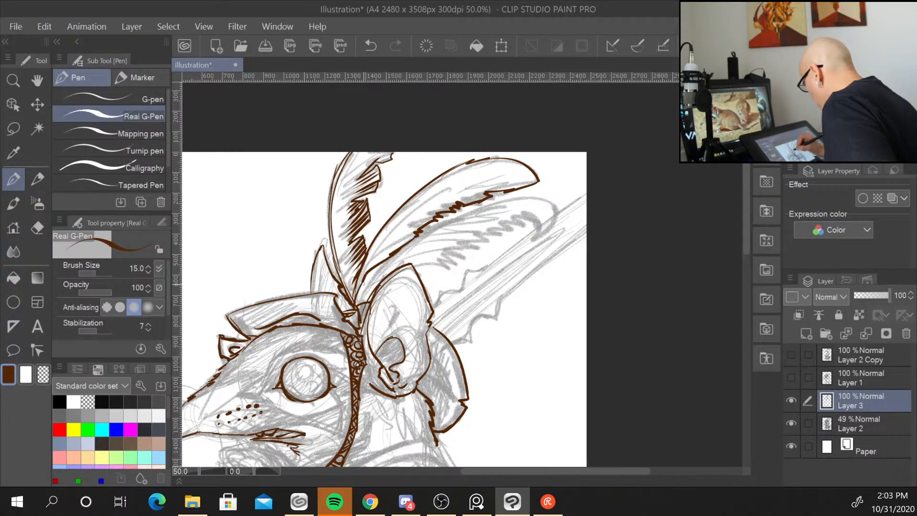
pyautogui.moveTo(415, 233); pyautogui.dragTo(389, 245)
pyautogui.moveTo(412, 236); pyautogui.dragTo(390, 247)
pyautogui.moveTo(435, 215)
pyautogui.mouseDown()
pyautogui.moveTo(408, 225)
pyautogui.moveTo(415, 224)
pyautogui.mouseUp()
pyautogui.moveTo(456, 202); pyautogui.dragTo(431, 208)
pyautogui.moveTo(486, 193); pyautogui.dragTo(452, 191)
pyautogui.moveTo(491, 188); pyautogui.dragTo(452, 191)
pyautogui.moveTo(512, 189); pyautogui.dragTo(468, 187)
pyautogui.moveTo(508, 183); pyautogui.dragTo(486, 187)
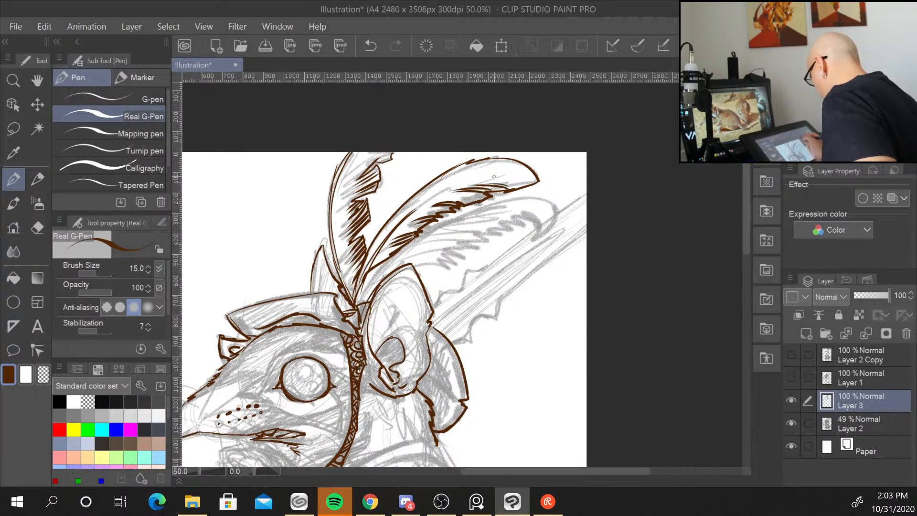
pyautogui.moveTo(384, 265); pyautogui.dragTo(358, 302)
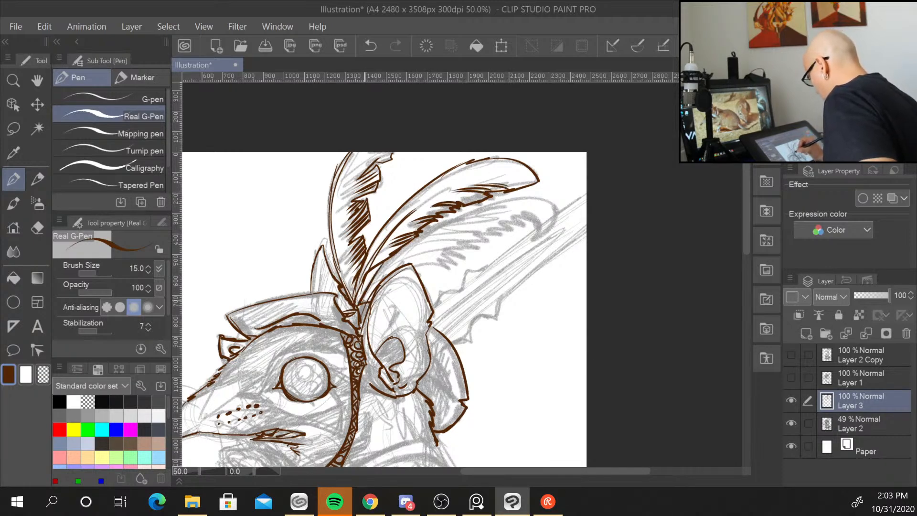
# Add more hatching strokes along the curved feather's barbs and extend its contour.
pyautogui.moveTo(399, 256); pyautogui.dragTo(363, 304)
pyautogui.moveTo(464, 212); pyautogui.dragTo(380, 276)
pyautogui.moveTo(433, 228); pyautogui.dragTo(408, 245)
pyautogui.moveTo(463, 217)
pyautogui.mouseDown()
pyautogui.moveTo(426, 233)
pyautogui.moveTo(430, 264)
pyautogui.moveTo(540, 220)
pyautogui.mouseUp()
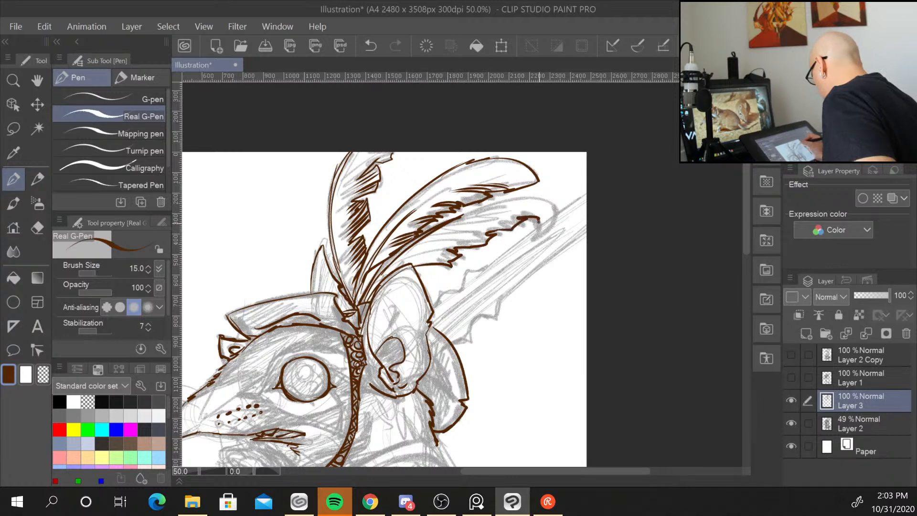
pyautogui.moveTo(471, 214)
pyautogui.mouseDown()
pyautogui.moveTo(534, 193)
pyautogui.moveTo(573, 204)
pyautogui.moveTo(510, 247)
pyautogui.moveTo(506, 238)
pyautogui.moveTo(488, 267)
pyautogui.moveTo(468, 271)
pyautogui.moveTo(441, 296)
pyautogui.mouseUp()
# Ink the sword blade rising behind the head, including its serrated back edge.
pyautogui.moveTo(451, 342)
pyautogui.mouseDown()
pyautogui.moveTo(473, 346)
pyautogui.moveTo(477, 320)
pyautogui.moveTo(499, 319)
pyautogui.moveTo(509, 295)
pyautogui.moveTo(579, 232)
pyautogui.mouseUp()
pyautogui.moveTo(545, 266); pyautogui.dragTo(587, 228)
pyautogui.moveTo(508, 255); pyautogui.dragTo(490, 269)
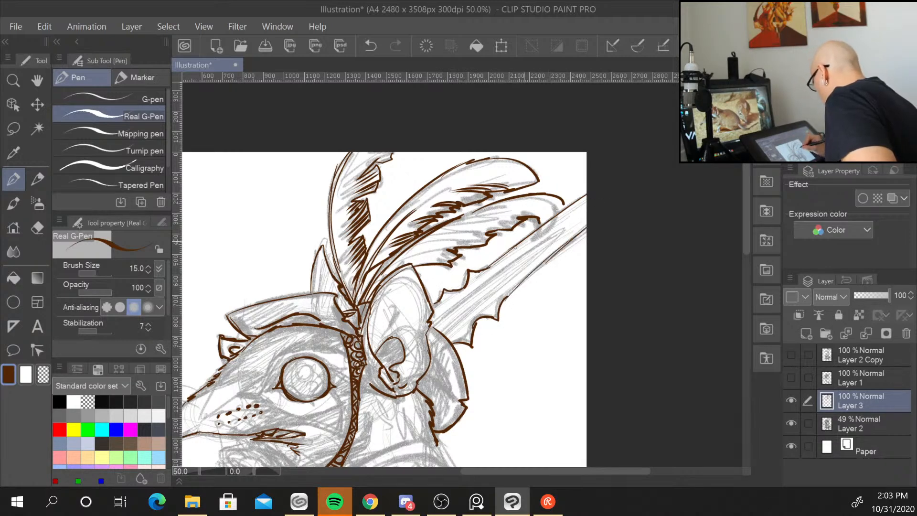
pyautogui.moveTo(433, 325)
pyautogui.mouseDown()
pyautogui.moveTo(486, 284)
pyautogui.moveTo(441, 319)
pyautogui.mouseUp()
pyautogui.moveTo(481, 288)
pyautogui.mouseDown()
pyautogui.moveTo(556, 233)
pyautogui.moveTo(476, 308)
pyautogui.mouseUp()
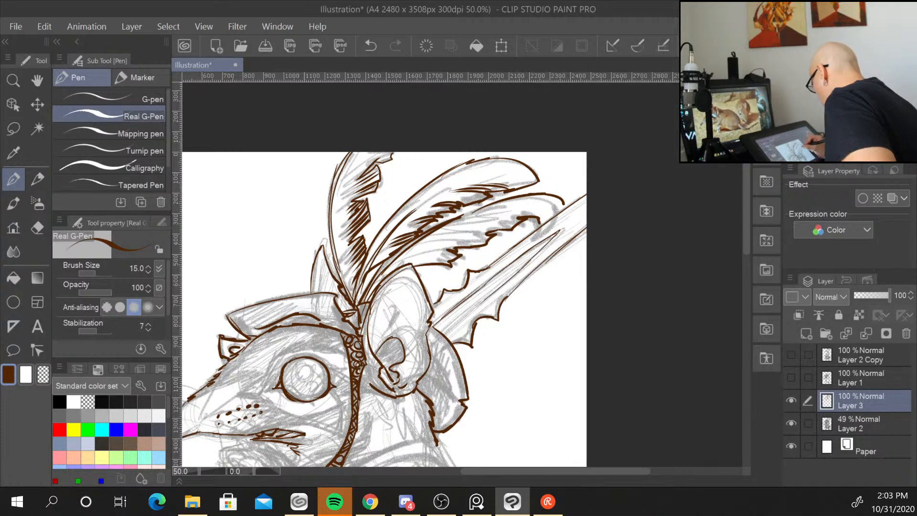
pyautogui.moveTo(513, 277)
pyautogui.mouseDown()
pyautogui.moveTo(442, 332)
pyautogui.moveTo(447, 341)
pyautogui.moveTo(458, 334)
pyautogui.moveTo(424, 339)
pyautogui.moveTo(429, 325)
pyautogui.mouseUp()
pyautogui.moveTo(549, 379); pyautogui.dragTo(581, 171)
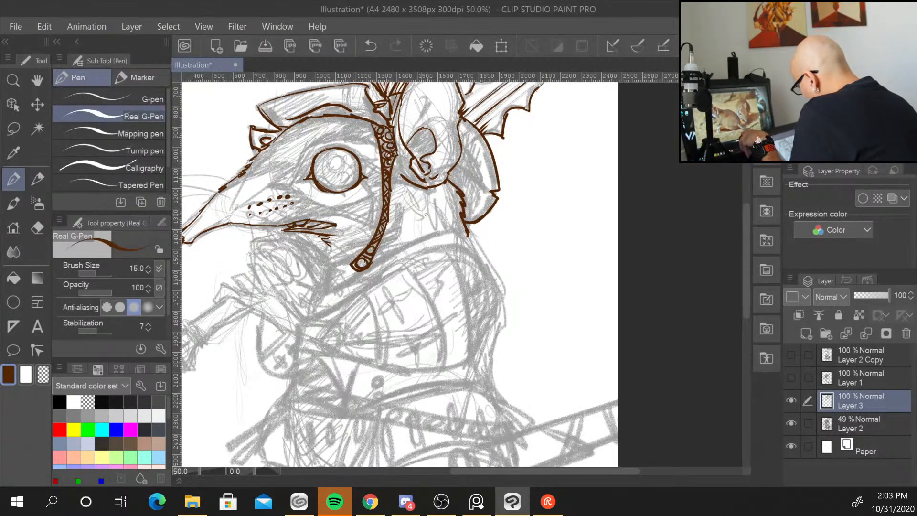
# Ink the shoulder pauldron's outer outline and its inner rim below the head.
pyautogui.moveTo(412, 243)
pyautogui.mouseDown()
pyautogui.moveTo(334, 263)
pyautogui.moveTo(330, 290)
pyautogui.moveTo(422, 241)
pyautogui.moveTo(468, 234)
pyautogui.moveTo(488, 261)
pyautogui.mouseUp()
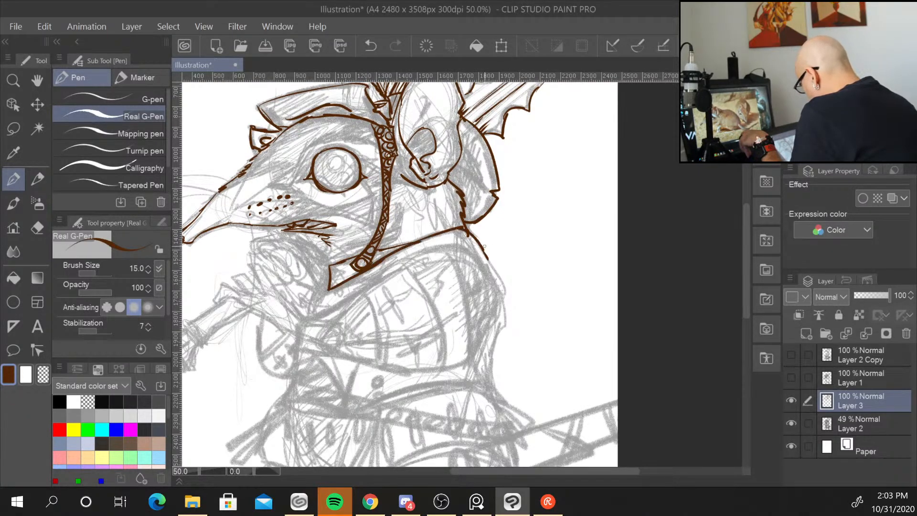
pyautogui.moveTo(419, 253)
pyautogui.mouseDown()
pyautogui.moveTo(332, 303)
pyautogui.moveTo(478, 247)
pyautogui.moveTo(489, 254)
pyautogui.moveTo(502, 284)
pyautogui.moveTo(484, 342)
pyautogui.moveTo(440, 378)
pyautogui.mouseUp()
pyautogui.moveTo(327, 348)
pyautogui.mouseDown()
pyautogui.moveTo(415, 384)
pyautogui.moveTo(459, 369)
pyautogui.mouseUp()
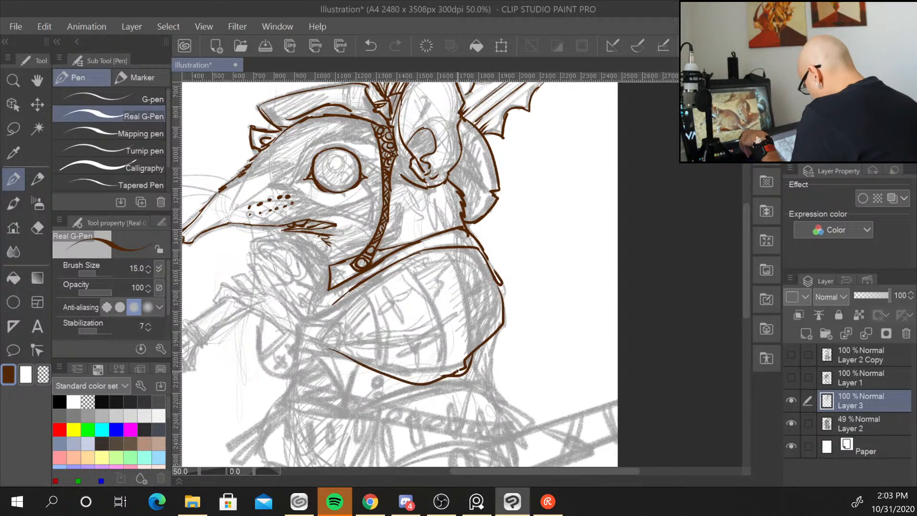
pyautogui.moveTo(323, 317)
pyautogui.mouseDown()
pyautogui.moveTo(303, 310)
pyautogui.moveTo(300, 350)
pyautogui.moveTo(349, 359)
pyautogui.mouseUp()
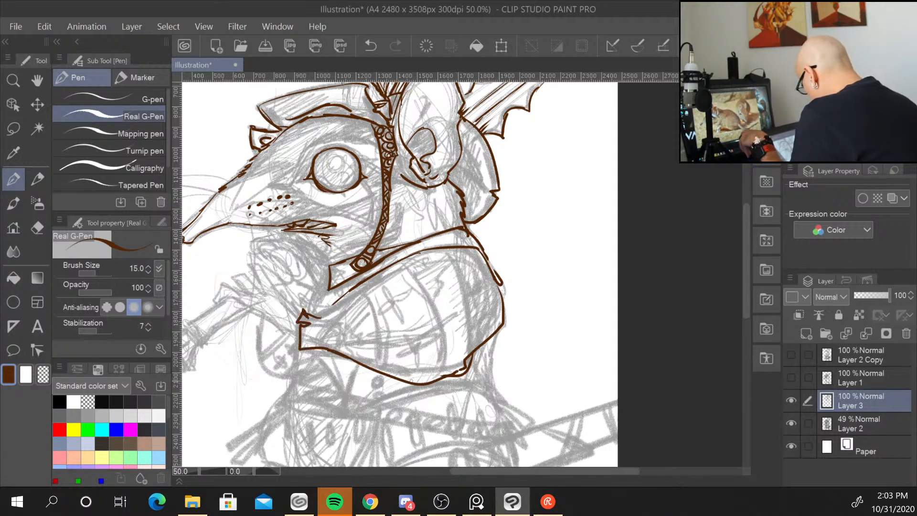
pyautogui.moveTo(338, 300)
pyautogui.mouseDown()
pyautogui.moveTo(319, 308)
pyautogui.moveTo(372, 348)
pyautogui.mouseUp()
pyautogui.moveTo(362, 285); pyautogui.dragTo(374, 367)
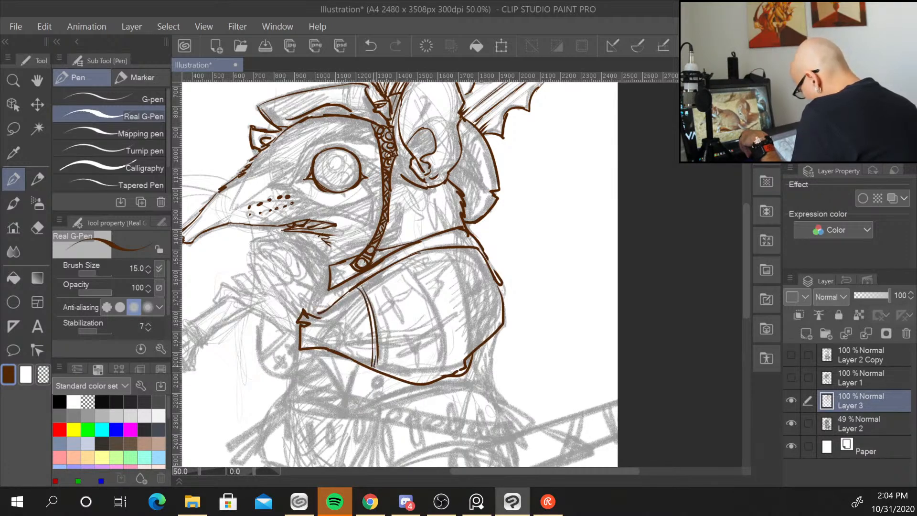
# Decorate the pauldron with cross emblems and curved vertical band lines.
pyautogui.moveTo(382, 287)
pyautogui.mouseDown()
pyautogui.moveTo(393, 302)
pyautogui.moveTo(381, 311)
pyautogui.moveTo(401, 317)
pyautogui.moveTo(408, 293)
pyautogui.mouseUp()
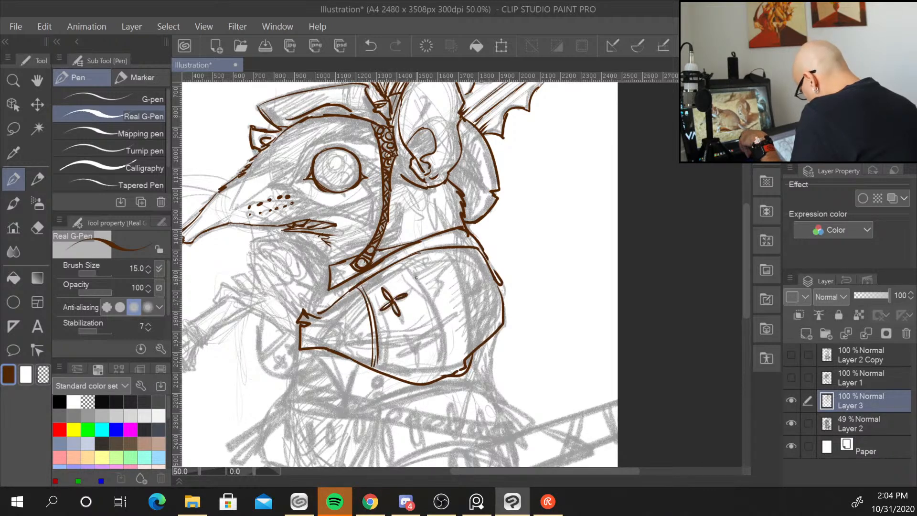
pyautogui.moveTo(407, 332)
pyautogui.mouseDown()
pyautogui.moveTo(414, 350)
pyautogui.moveTo(397, 355)
pyautogui.moveTo(415, 348)
pyautogui.moveTo(419, 364)
pyautogui.moveTo(425, 344)
pyautogui.mouseUp()
pyautogui.moveTo(404, 262)
pyautogui.mouseDown()
pyautogui.moveTo(434, 333)
pyautogui.moveTo(430, 303)
pyautogui.mouseUp()
pyautogui.moveTo(428, 297); pyautogui.dragTo(443, 378)
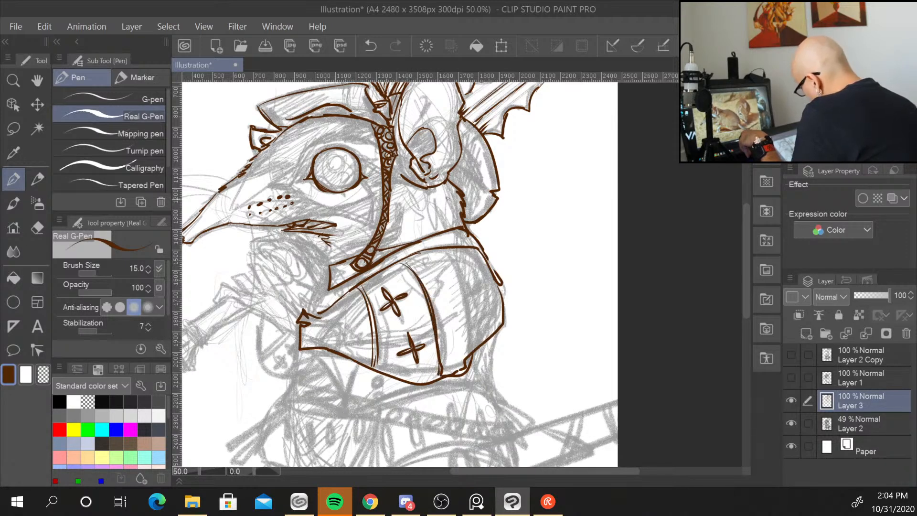
pyautogui.moveTo(445, 249)
pyautogui.mouseDown()
pyautogui.moveTo(471, 303)
pyautogui.moveTo(474, 347)
pyautogui.mouseUp()
pyautogui.moveTo(450, 255); pyautogui.dragTo(481, 346)
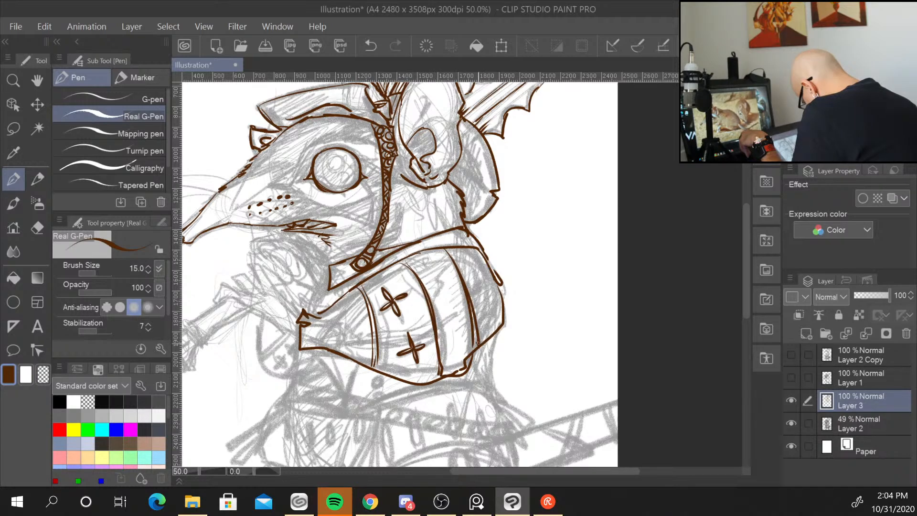
pyautogui.moveTo(481, 276)
pyautogui.mouseDown()
pyautogui.moveTo(488, 292)
pyautogui.moveTo(491, 279)
pyautogui.moveTo(489, 328)
pyautogui.mouseUp()
pyautogui.moveTo(489, 319); pyautogui.dragTo(496, 310)
pyautogui.moveTo(464, 265)
pyautogui.mouseDown()
pyautogui.moveTo(482, 254)
pyautogui.moveTo(476, 267)
pyautogui.mouseUp()
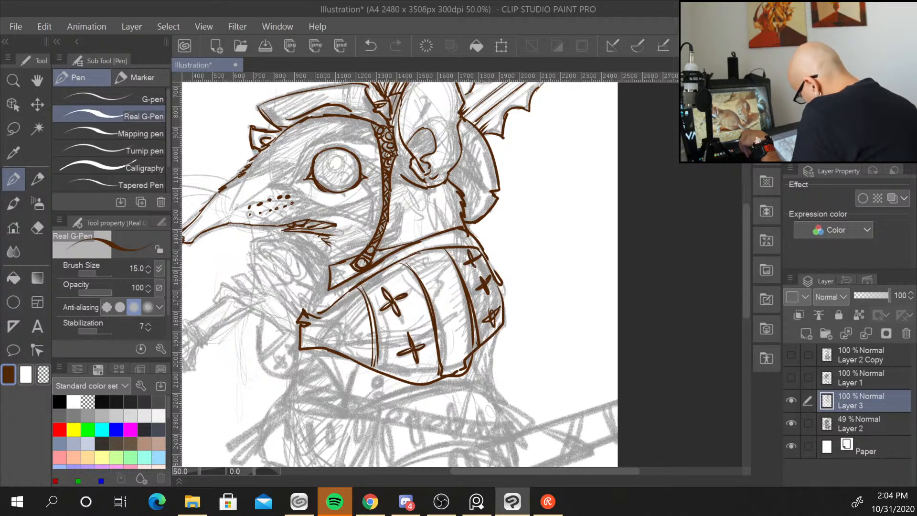
# Ink the cloth collar and folds hanging beneath the pauldron, adding a small rivet.
pyautogui.moveTo(334, 278); pyautogui.dragTo(311, 310)
pyautogui.moveTo(315, 353)
pyautogui.mouseDown()
pyautogui.moveTo(345, 404)
pyautogui.moveTo(357, 367)
pyautogui.moveTo(334, 365)
pyautogui.moveTo(347, 399)
pyautogui.mouseUp()
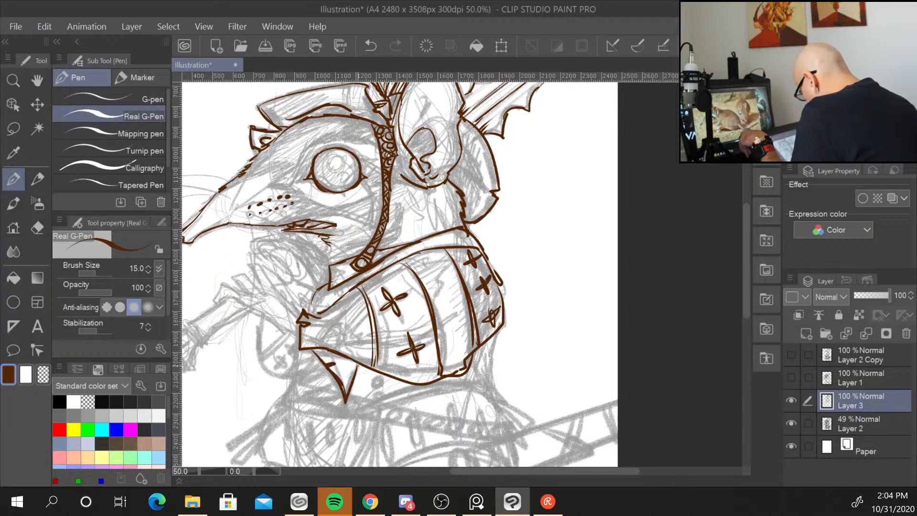
pyautogui.moveTo(359, 366); pyautogui.dragTo(347, 418)
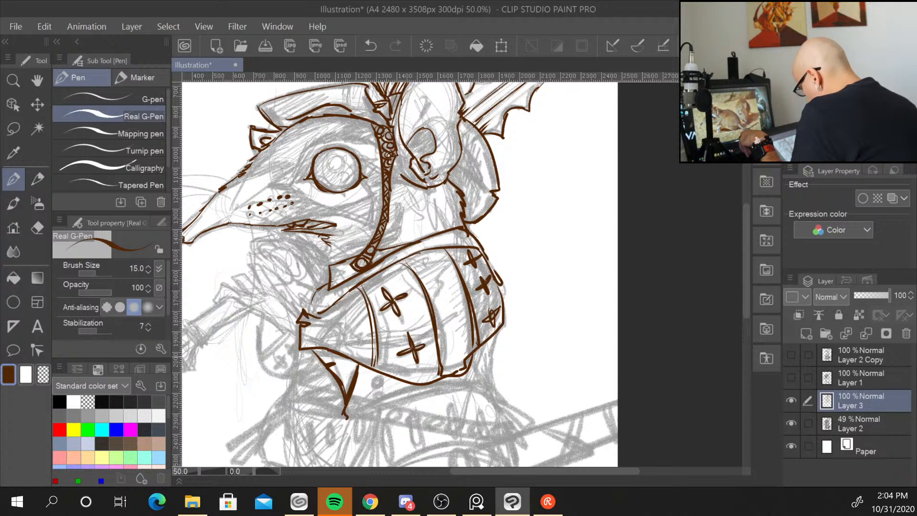
pyautogui.moveTo(301, 352)
pyautogui.mouseDown()
pyautogui.moveTo(292, 377)
pyautogui.moveTo(312, 372)
pyautogui.moveTo(289, 383)
pyautogui.moveTo(296, 393)
pyautogui.mouseUp()
pyautogui.moveTo(300, 390)
pyautogui.mouseDown()
pyautogui.moveTo(287, 397)
pyautogui.moveTo(343, 405)
pyautogui.mouseUp()
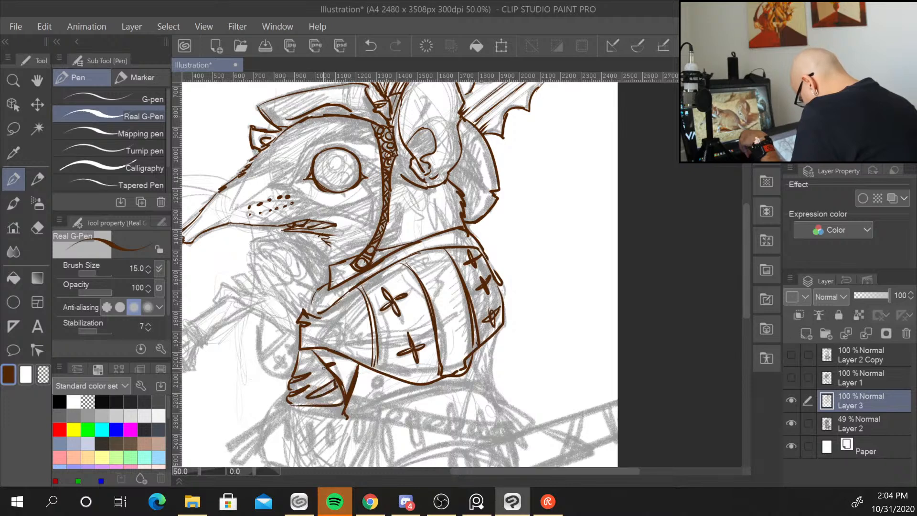
pyautogui.moveTo(324, 367); pyautogui.dragTo(316, 376)
pyautogui.moveTo(328, 373)
pyautogui.mouseDown()
pyautogui.moveTo(312, 377)
pyautogui.moveTo(306, 367)
pyautogui.mouseUp()
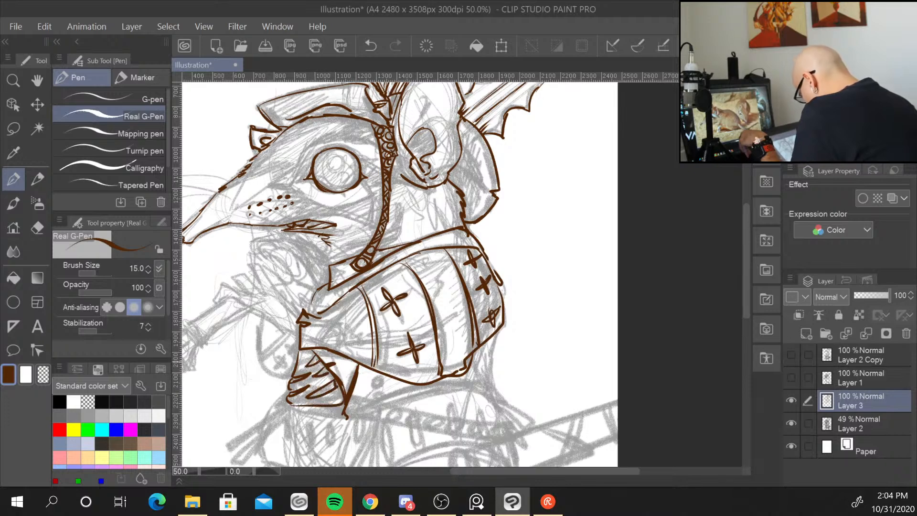
pyautogui.moveTo(351, 418)
pyautogui.mouseDown()
pyautogui.moveTo(422, 385)
pyautogui.moveTo(478, 384)
pyautogui.moveTo(438, 379)
pyautogui.moveTo(504, 394)
pyautogui.mouseUp()
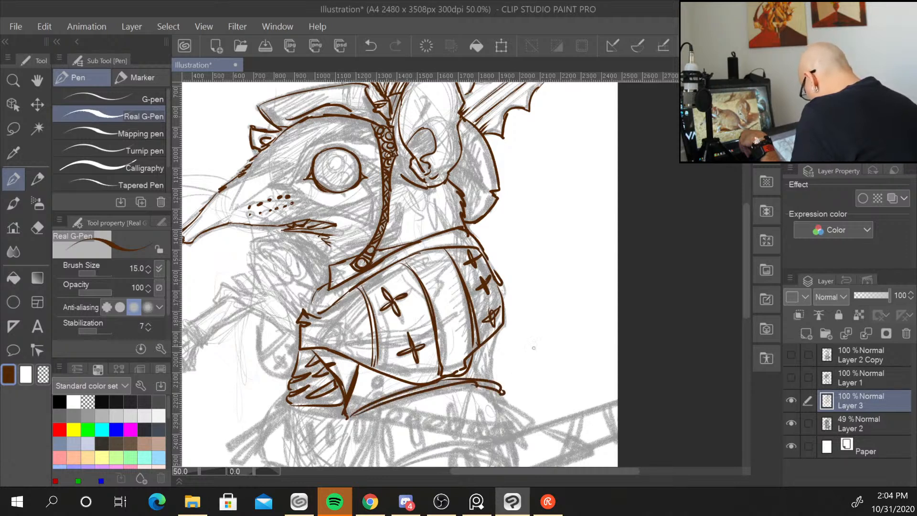
pyautogui.moveTo(377, 376); pyautogui.dragTo(384, 393)
pyautogui.click(380, 381)
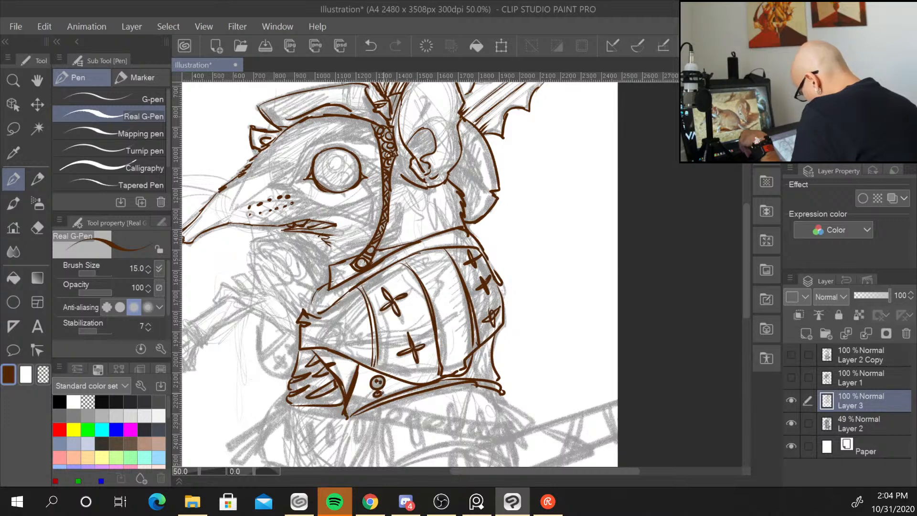
# Ink the sword hilt's crossguard and pommel extending to the left of the body.
pyautogui.moveTo(320, 314); pyautogui.dragTo(328, 338)
pyautogui.moveTo(316, 315); pyautogui.dragTo(316, 322)
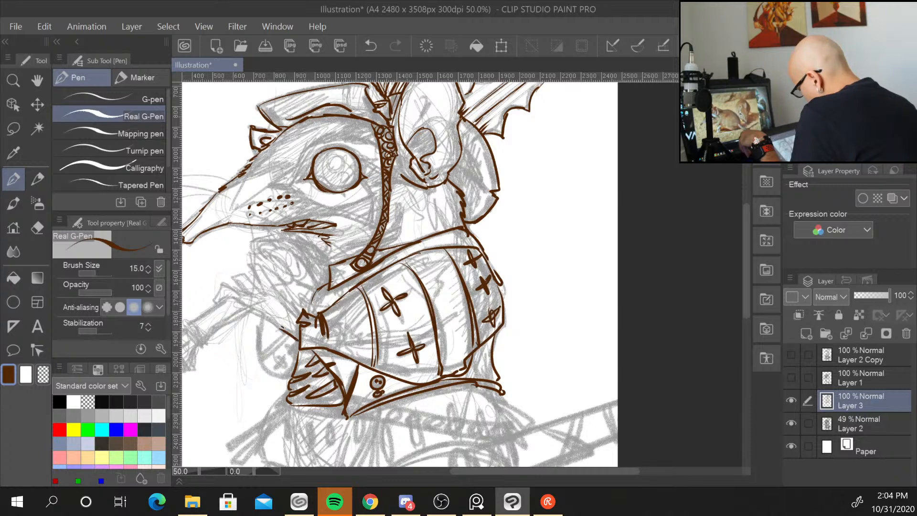
pyautogui.moveTo(243, 292)
pyautogui.mouseDown()
pyautogui.moveTo(222, 284)
pyautogui.moveTo(214, 300)
pyautogui.moveTo(233, 300)
pyautogui.moveTo(299, 342)
pyautogui.moveTo(237, 287)
pyautogui.moveTo(260, 293)
pyautogui.mouseUp()
pyautogui.moveTo(236, 273)
pyautogui.mouseDown()
pyautogui.moveTo(267, 293)
pyautogui.moveTo(251, 266)
pyautogui.moveTo(306, 320)
pyautogui.mouseUp()
pyautogui.moveTo(228, 299); pyautogui.dragTo(190, 324)
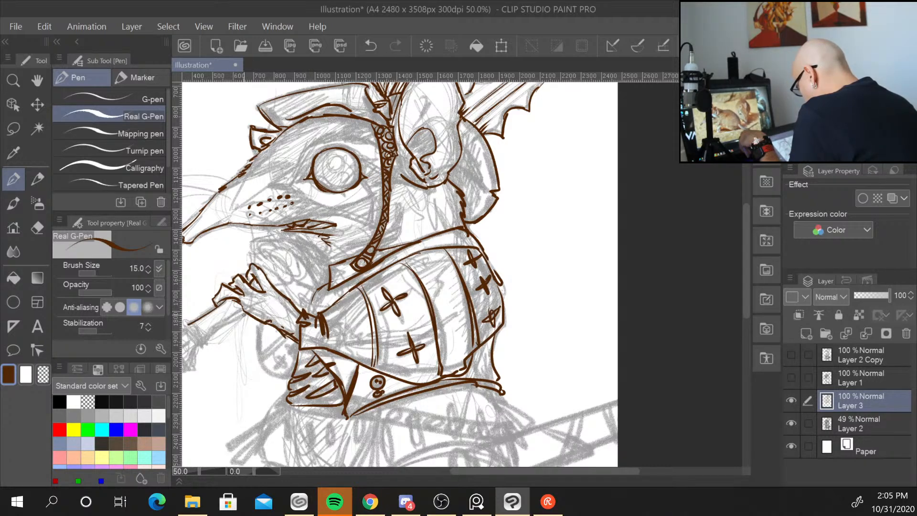
pyautogui.moveTo(246, 314); pyautogui.dragTo(200, 343)
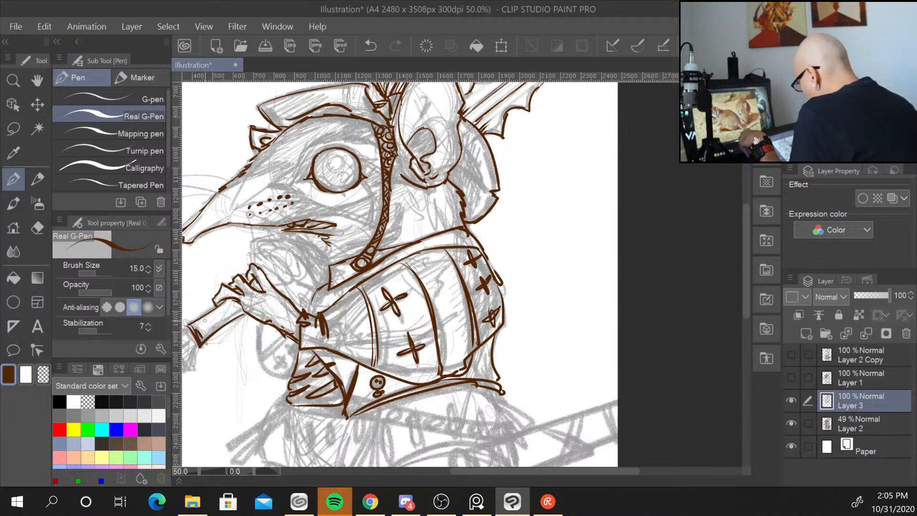
# Ink the paws and fingers gripping the sword hilt and the grip running upward.
pyautogui.moveTo(247, 257)
pyautogui.mouseDown()
pyautogui.moveTo(262, 247)
pyautogui.moveTo(288, 269)
pyautogui.moveTo(283, 292)
pyautogui.mouseUp()
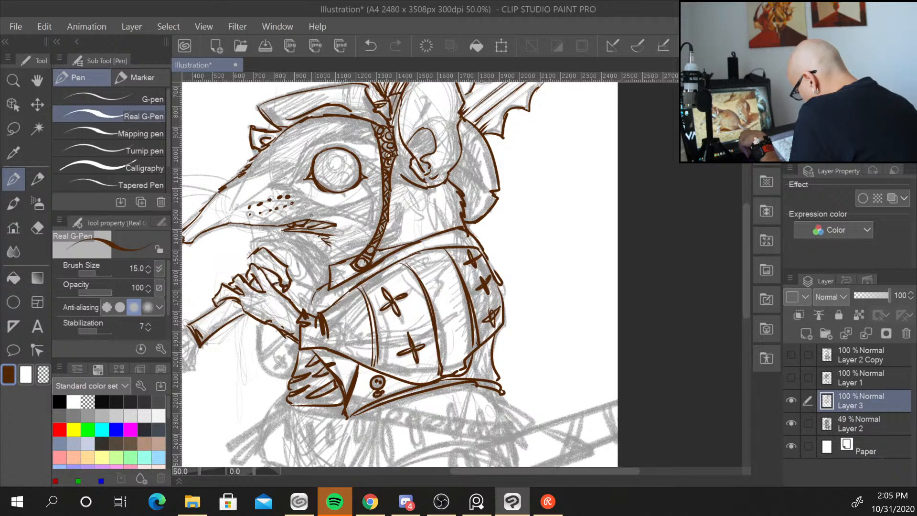
pyautogui.moveTo(264, 246)
pyautogui.mouseDown()
pyautogui.moveTo(297, 267)
pyautogui.moveTo(289, 279)
pyautogui.mouseUp()
pyautogui.moveTo(288, 243)
pyautogui.mouseDown()
pyautogui.moveTo(306, 255)
pyautogui.moveTo(301, 276)
pyautogui.mouseUp()
pyautogui.moveTo(248, 254); pyautogui.dragTo(254, 264)
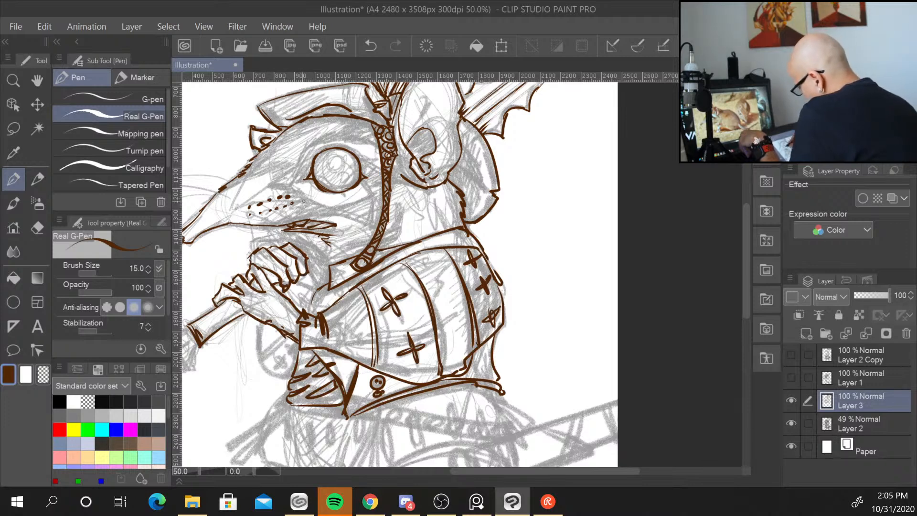
pyautogui.moveTo(280, 229)
pyautogui.mouseDown()
pyautogui.moveTo(325, 277)
pyautogui.moveTo(312, 289)
pyautogui.moveTo(336, 300)
pyautogui.mouseUp()
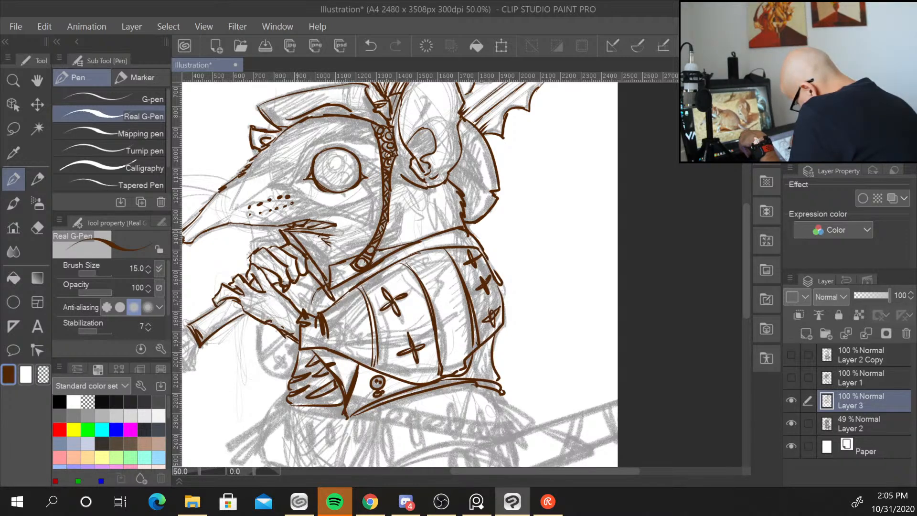
pyautogui.moveTo(297, 231); pyautogui.dragTo(344, 298)
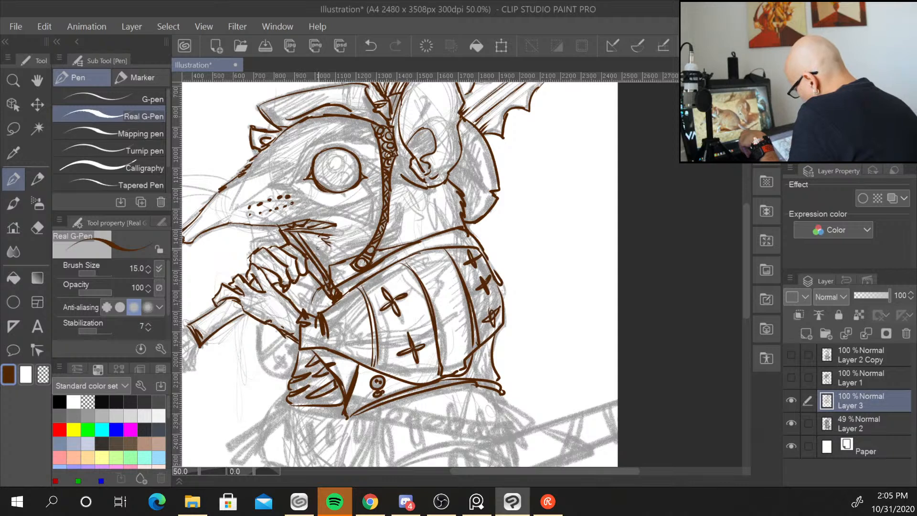
# Ink the ornamented guard piece above the gripping paws with small detail strokes.
pyautogui.moveTo(310, 266)
pyautogui.mouseDown()
pyautogui.moveTo(335, 236)
pyautogui.moveTo(331, 265)
pyautogui.moveTo(316, 254)
pyautogui.mouseUp()
pyautogui.moveTo(320, 250); pyautogui.dragTo(325, 256)
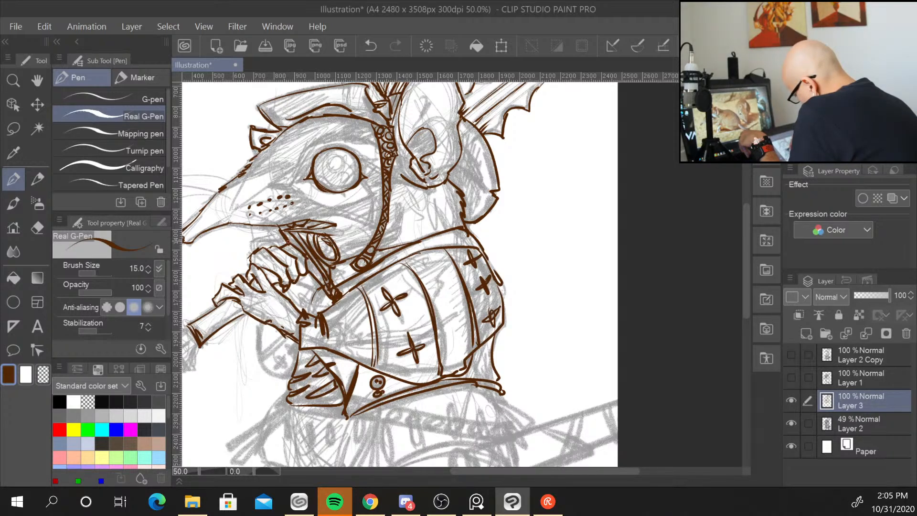
pyautogui.moveTo(281, 234); pyautogui.dragTo(271, 247)
pyautogui.moveTo(302, 276); pyautogui.dragTo(314, 274)
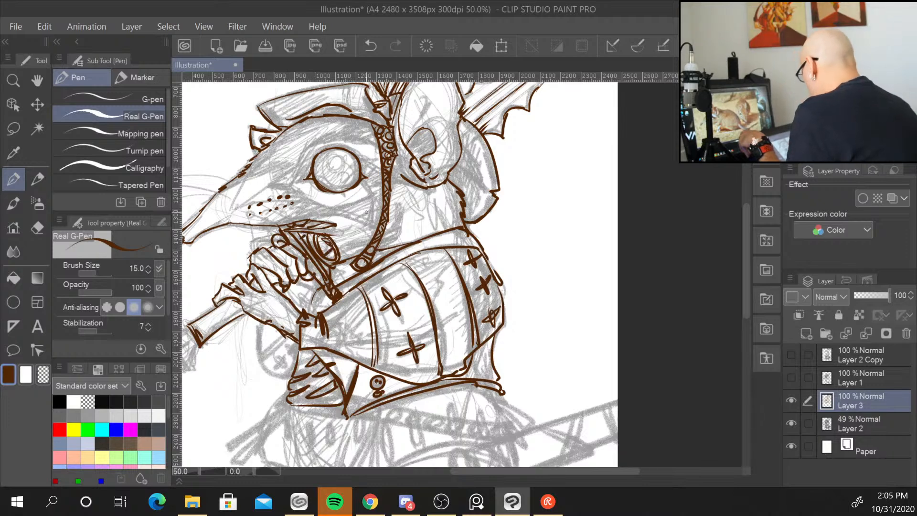
pyautogui.moveTo(330, 238)
pyautogui.mouseDown()
pyautogui.moveTo(342, 243)
pyautogui.moveTo(326, 261)
pyautogui.mouseUp()
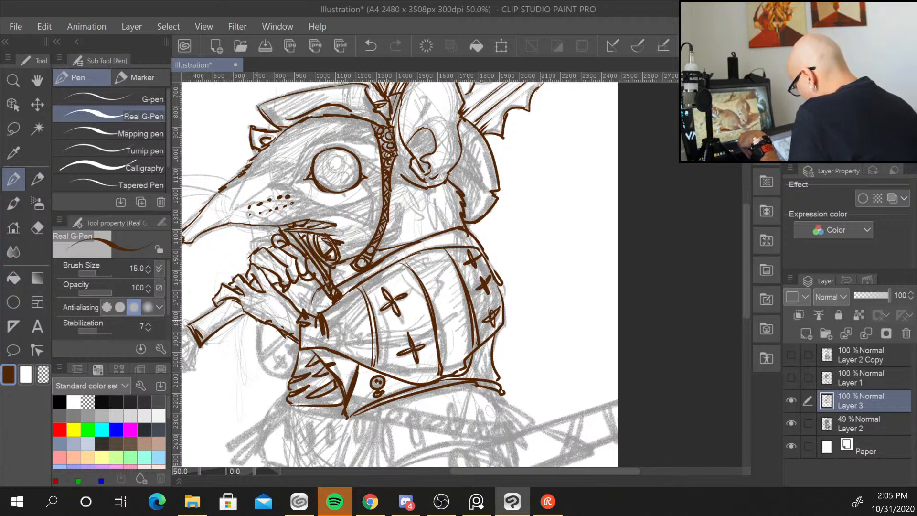
# Ink the sleeve beneath the paws and add hatching and small crosses on it.
pyautogui.moveTo(249, 319)
pyautogui.mouseDown()
pyautogui.moveTo(260, 377)
pyautogui.moveTo(296, 381)
pyautogui.mouseUp()
pyautogui.moveTo(289, 285)
pyautogui.mouseDown()
pyautogui.moveTo(305, 311)
pyautogui.moveTo(313, 303)
pyautogui.mouseUp()
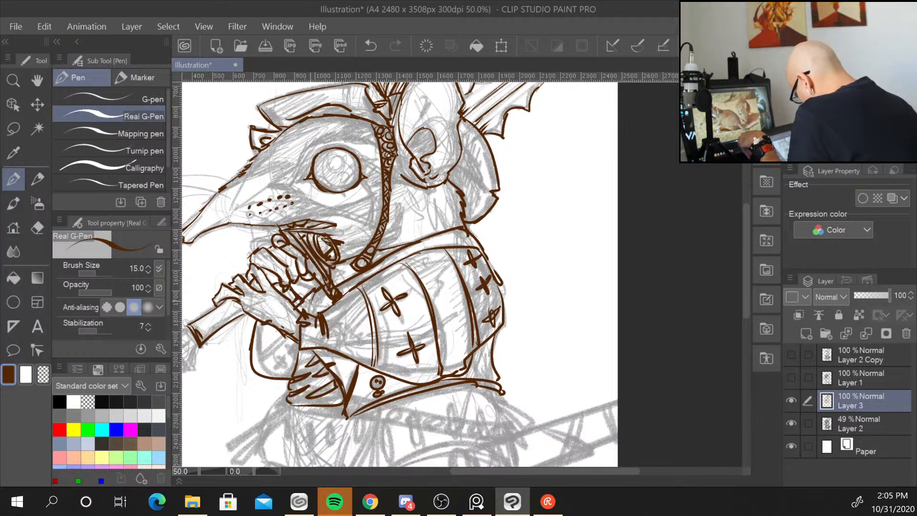
pyautogui.moveTo(253, 356)
pyautogui.mouseDown()
pyautogui.moveTo(289, 335)
pyautogui.moveTo(282, 373)
pyautogui.moveTo(268, 375)
pyautogui.moveTo(295, 362)
pyautogui.moveTo(268, 377)
pyautogui.moveTo(267, 368)
pyautogui.mouseUp()
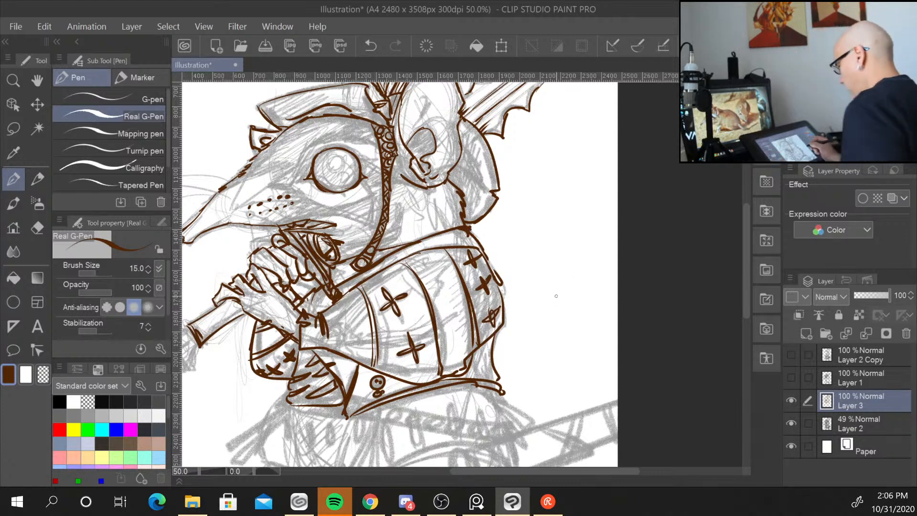
# Ink the belt and waist lines running across the body below the armour.
pyautogui.scroll(-1, 563, 291)
pyautogui.scroll(1, 555, 319)
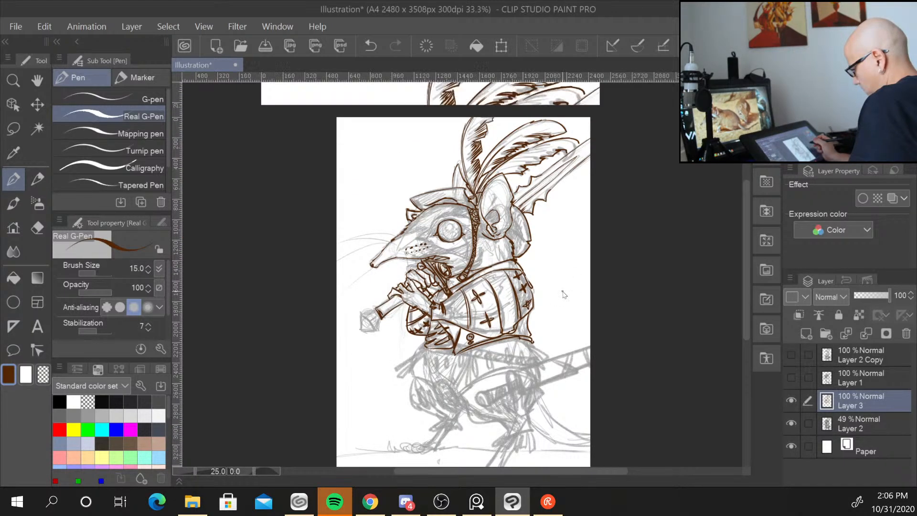
pyautogui.moveTo(564, 361); pyautogui.dragTo(562, 185)
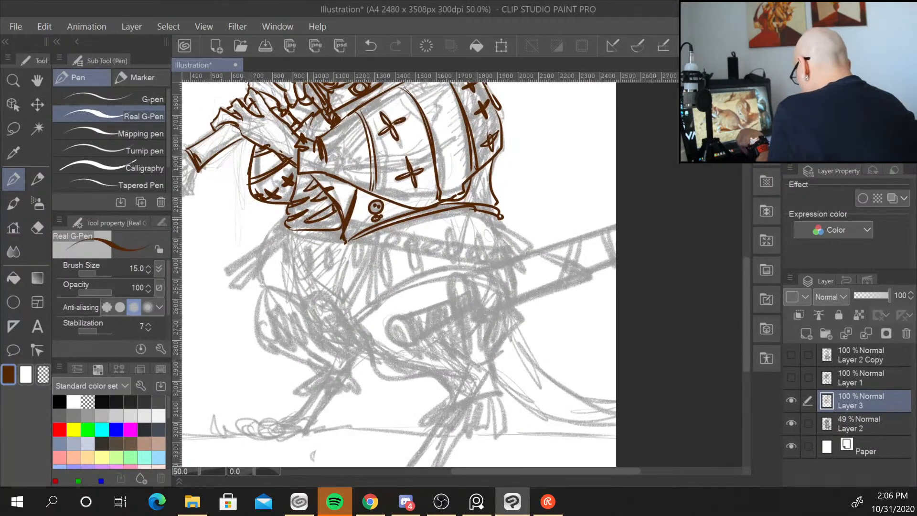
pyautogui.moveTo(302, 229)
pyautogui.mouseDown()
pyautogui.moveTo(340, 232)
pyautogui.moveTo(344, 243)
pyautogui.mouseUp()
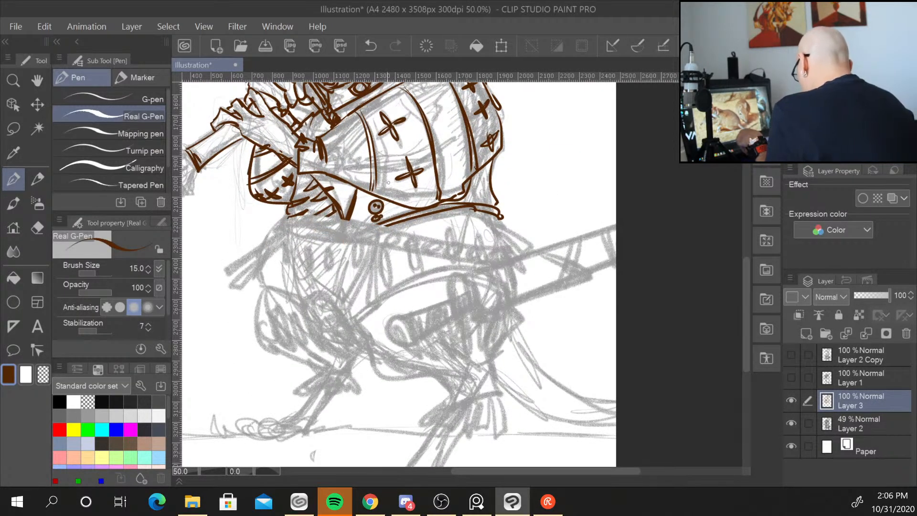
pyautogui.moveTo(301, 213); pyautogui.dragTo(400, 240)
pyautogui.moveTo(420, 238); pyautogui.dragTo(507, 239)
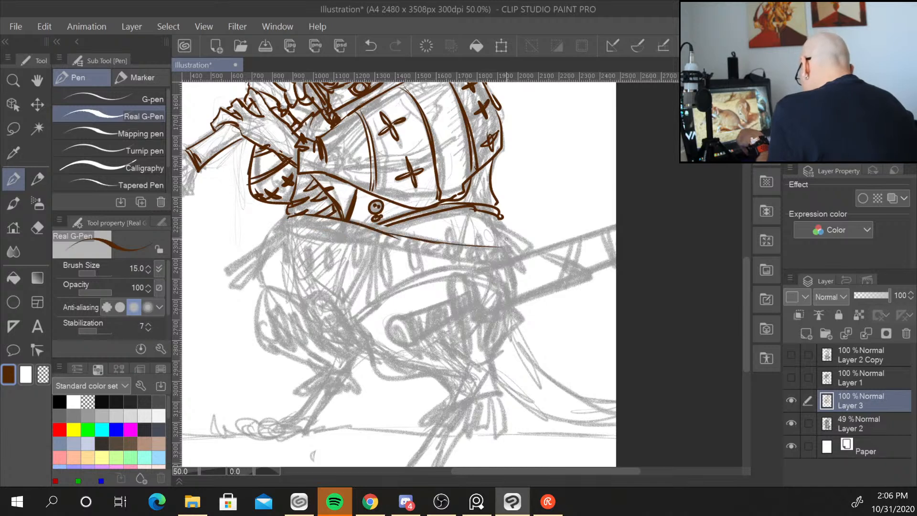
pyautogui.moveTo(287, 213)
pyautogui.mouseDown()
pyautogui.moveTo(301, 233)
pyautogui.moveTo(409, 240)
pyautogui.moveTo(474, 263)
pyautogui.moveTo(512, 264)
pyautogui.moveTo(523, 295)
pyautogui.mouseUp()
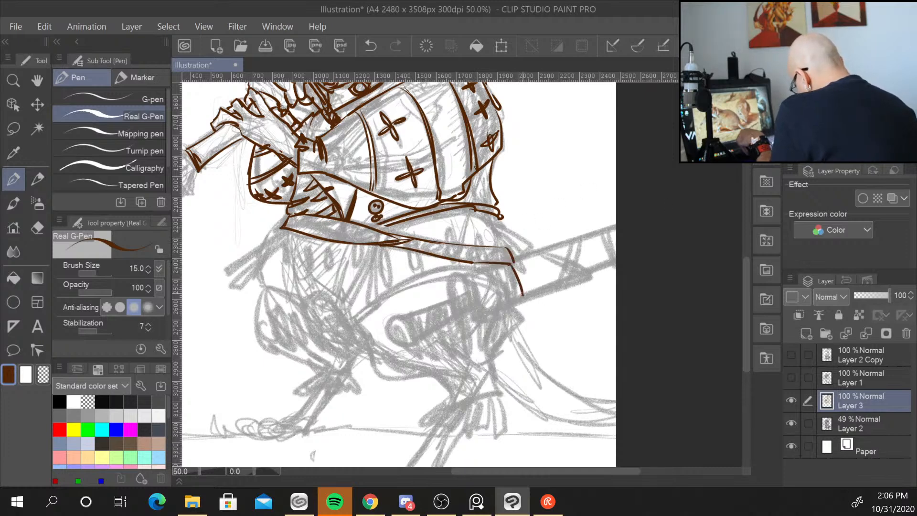
# Ink the strap end hanging from the belt's right side and the round studs along the belt.
pyautogui.moveTo(506, 247)
pyautogui.mouseDown()
pyautogui.moveTo(529, 242)
pyautogui.moveTo(547, 292)
pyautogui.moveTo(537, 297)
pyautogui.moveTo(545, 289)
pyautogui.mouseUp()
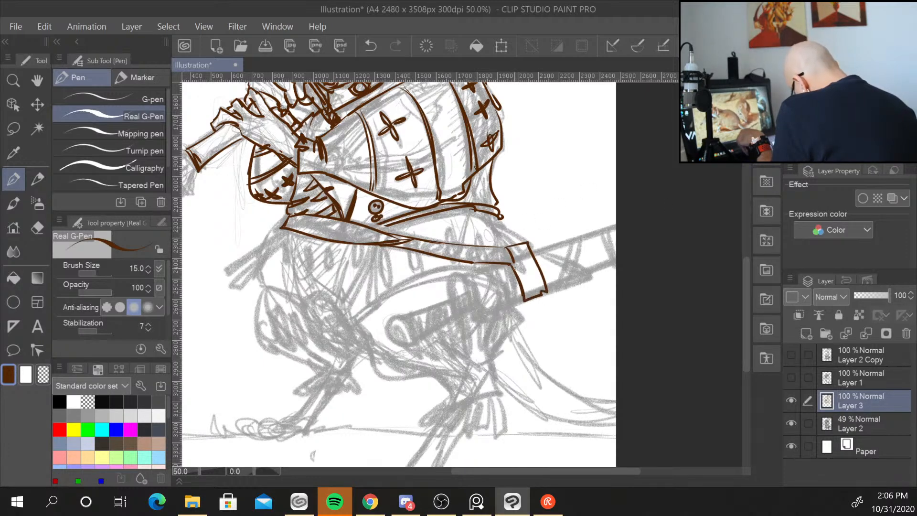
pyautogui.moveTo(501, 218)
pyautogui.mouseDown()
pyautogui.moveTo(520, 245)
pyautogui.moveTo(534, 248)
pyautogui.mouseUp()
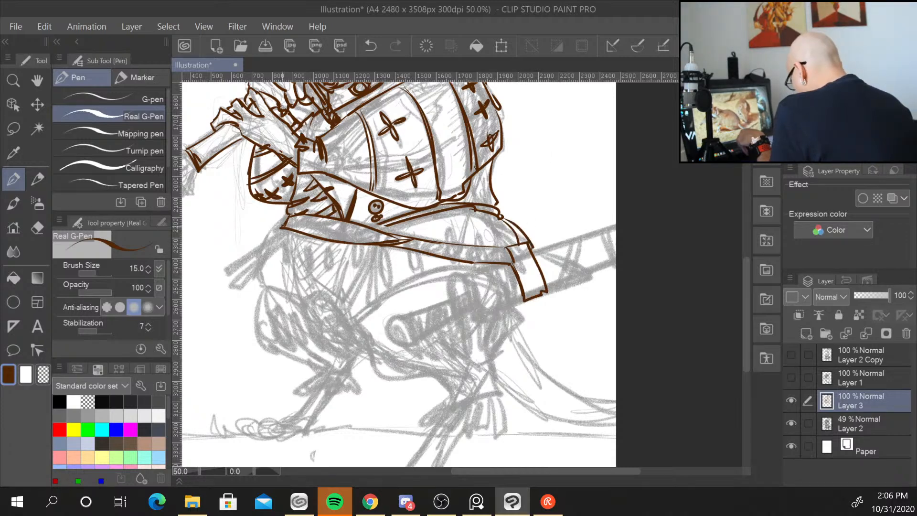
pyautogui.moveTo(307, 217)
pyautogui.mouseDown()
pyautogui.moveTo(301, 232)
pyautogui.moveTo(295, 218)
pyautogui.moveTo(342, 241)
pyautogui.moveTo(339, 222)
pyautogui.moveTo(369, 244)
pyautogui.mouseUp()
pyautogui.moveTo(362, 228)
pyautogui.mouseDown()
pyautogui.moveTo(352, 237)
pyautogui.moveTo(361, 229)
pyautogui.moveTo(388, 241)
pyautogui.moveTo(371, 228)
pyautogui.mouseUp()
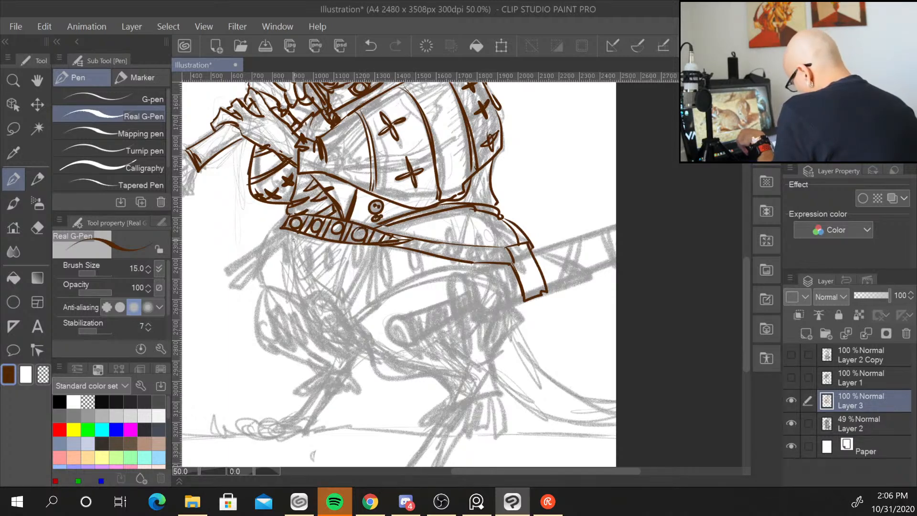
# Ink the oval knee guard on the left leg with its slotted details and the thigh line beside it.
pyautogui.moveTo(275, 242)
pyautogui.mouseDown()
pyautogui.moveTo(301, 296)
pyautogui.moveTo(328, 294)
pyautogui.moveTo(357, 340)
pyautogui.mouseUp()
pyautogui.moveTo(303, 300)
pyautogui.mouseDown()
pyautogui.moveTo(343, 356)
pyautogui.moveTo(357, 336)
pyautogui.mouseUp()
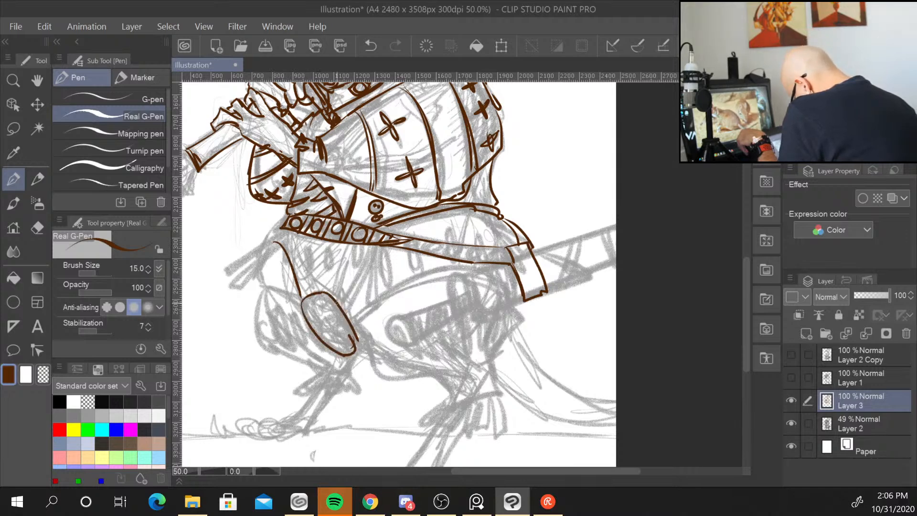
pyautogui.moveTo(311, 307)
pyautogui.mouseDown()
pyautogui.moveTo(329, 306)
pyautogui.moveTo(348, 342)
pyautogui.moveTo(335, 346)
pyautogui.moveTo(342, 352)
pyautogui.mouseUp()
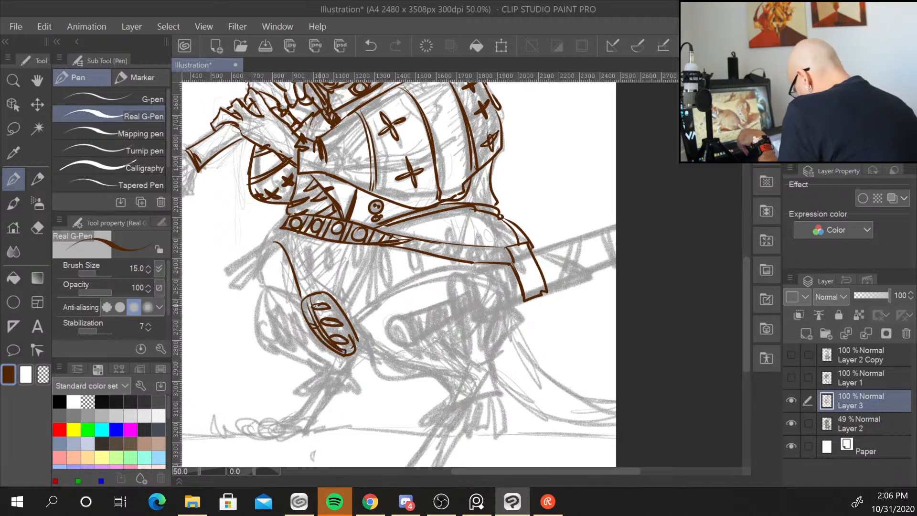
pyautogui.moveTo(316, 307)
pyautogui.mouseDown()
pyautogui.moveTo(328, 306)
pyautogui.moveTo(354, 349)
pyautogui.moveTo(360, 323)
pyautogui.moveTo(416, 284)
pyautogui.moveTo(450, 276)
pyautogui.mouseUp()
pyautogui.moveTo(354, 317)
pyautogui.mouseDown()
pyautogui.moveTo(455, 267)
pyautogui.moveTo(372, 301)
pyautogui.moveTo(387, 291)
pyautogui.mouseUp()
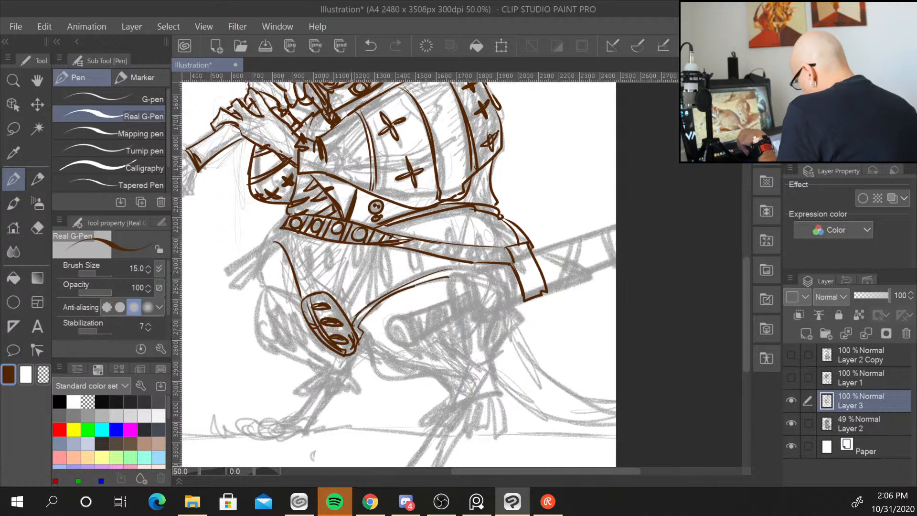
# Ink the tunic's vertical fold lines below the belt and the frayed strips hanging to the left.
pyautogui.moveTo(308, 245)
pyautogui.mouseDown()
pyautogui.moveTo(309, 263)
pyautogui.moveTo(315, 249)
pyautogui.moveTo(329, 258)
pyautogui.moveTo(333, 248)
pyautogui.moveTo(334, 297)
pyautogui.mouseUp()
pyautogui.moveTo(350, 251)
pyautogui.mouseDown()
pyautogui.moveTo(336, 303)
pyautogui.moveTo(346, 306)
pyautogui.mouseUp()
pyautogui.moveTo(375, 247); pyautogui.dragTo(345, 310)
pyautogui.moveTo(295, 231)
pyautogui.mouseDown()
pyautogui.moveTo(302, 294)
pyautogui.moveTo(277, 241)
pyautogui.mouseUp()
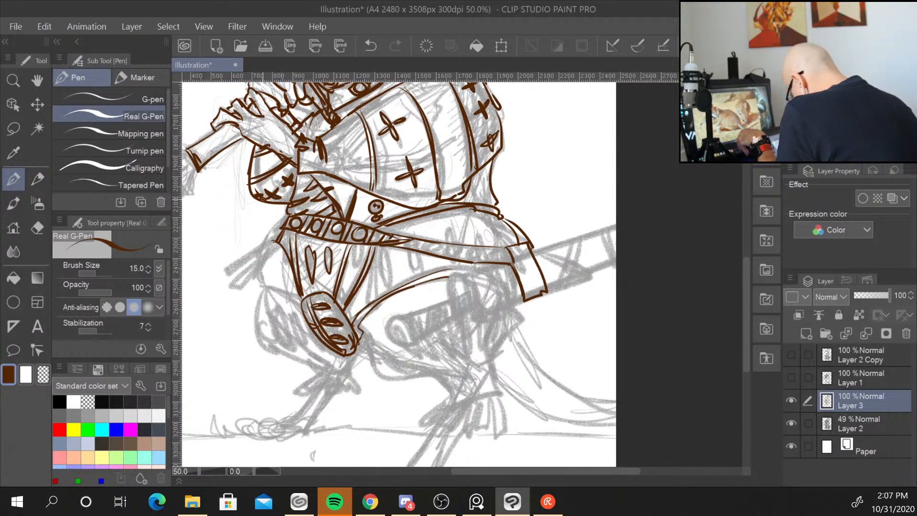
pyautogui.moveTo(207, 283); pyautogui.dragTo(219, 279)
pyautogui.moveTo(277, 236)
pyautogui.mouseDown()
pyautogui.moveTo(213, 277)
pyautogui.moveTo(210, 292)
pyautogui.moveTo(276, 241)
pyautogui.moveTo(229, 293)
pyautogui.moveTo(236, 302)
pyautogui.moveTo(230, 295)
pyautogui.mouseUp()
pyautogui.moveTo(276, 239)
pyautogui.mouseDown()
pyautogui.moveTo(215, 264)
pyautogui.moveTo(278, 242)
pyautogui.moveTo(266, 291)
pyautogui.moveTo(306, 301)
pyautogui.mouseUp()
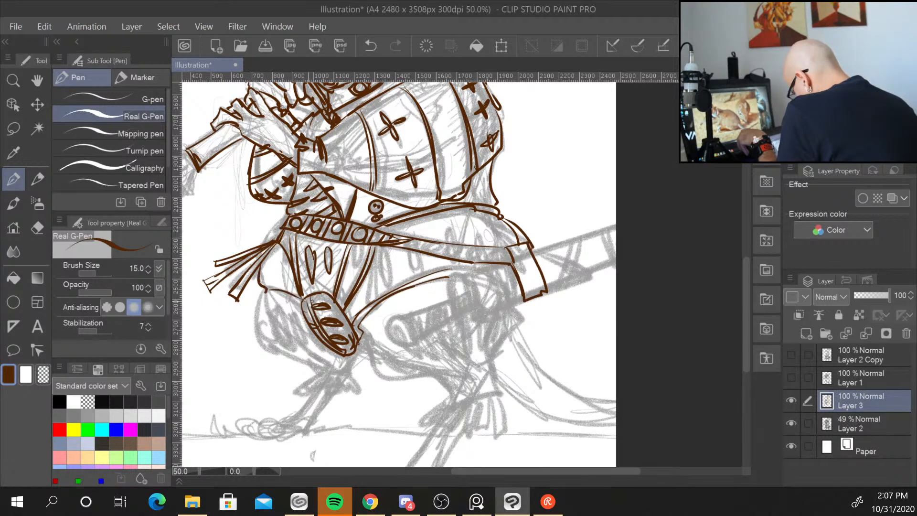
# Add more fold lines across the tunic's right side below the belt.
pyautogui.moveTo(375, 258)
pyautogui.mouseDown()
pyautogui.moveTo(376, 300)
pyautogui.moveTo(393, 293)
pyautogui.mouseUp()
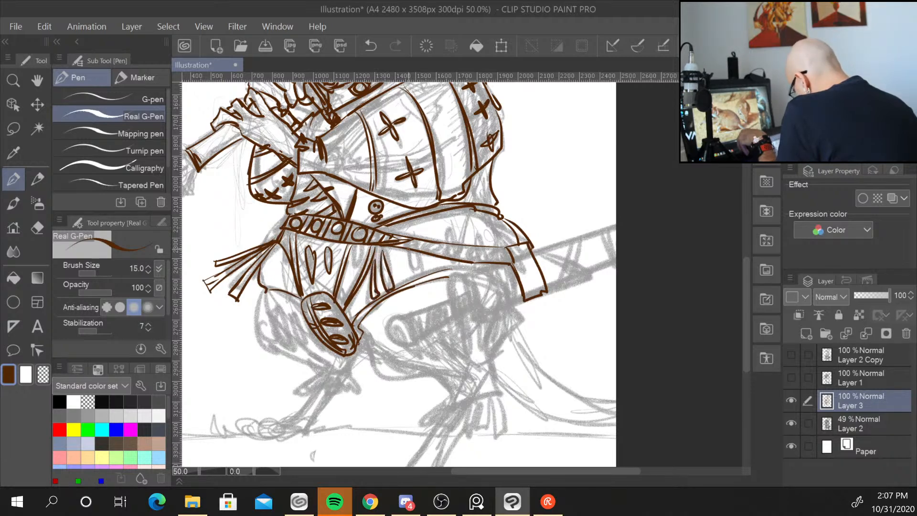
pyautogui.moveTo(409, 249); pyautogui.dragTo(413, 276)
pyautogui.moveTo(417, 253); pyautogui.dragTo(421, 273)
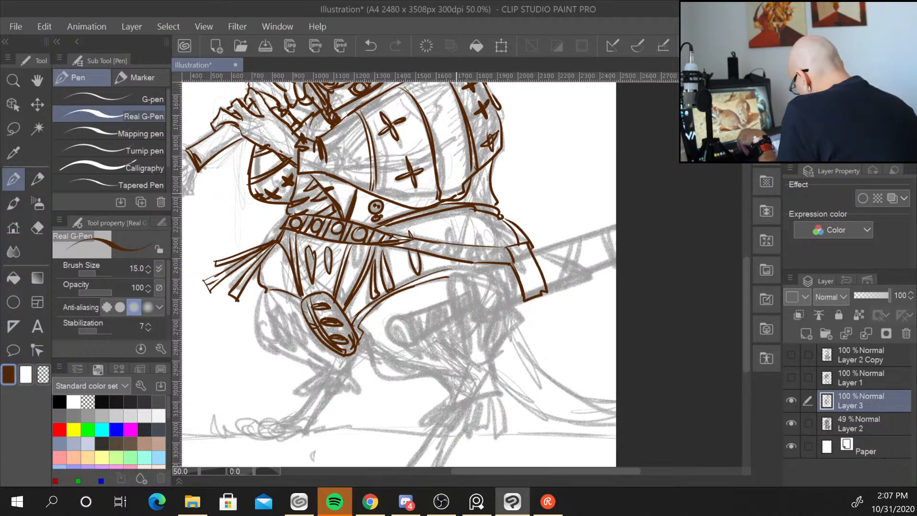
pyautogui.moveTo(448, 222)
pyautogui.mouseDown()
pyautogui.moveTo(488, 267)
pyautogui.moveTo(516, 276)
pyautogui.moveTo(518, 292)
pyautogui.moveTo(515, 255)
pyautogui.moveTo(510, 285)
pyautogui.mouseUp()
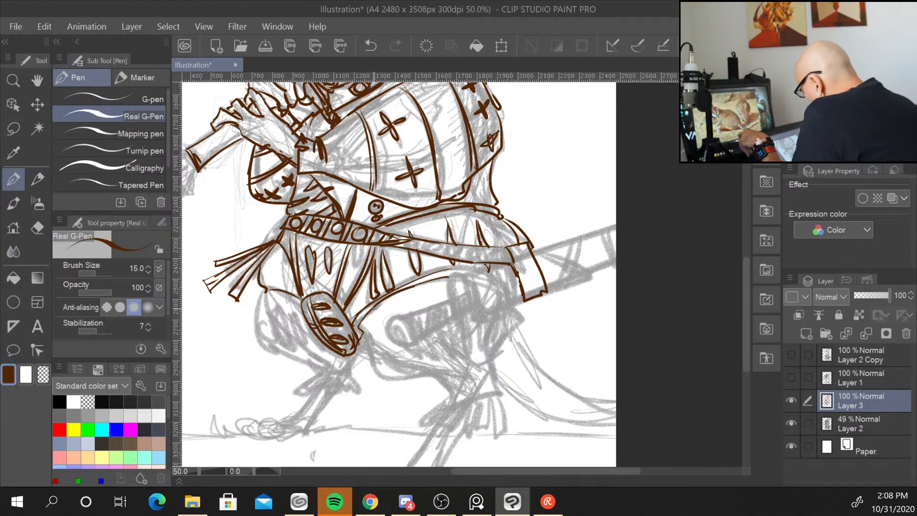
# Ink the lower body curve beneath the sword and the round pommel end of the sword hilt.
pyautogui.moveTo(360, 328)
pyautogui.mouseDown()
pyautogui.moveTo(376, 373)
pyautogui.moveTo(431, 378)
pyautogui.mouseUp()
pyautogui.moveTo(380, 353)
pyautogui.mouseDown()
pyautogui.moveTo(406, 371)
pyautogui.moveTo(435, 374)
pyautogui.moveTo(452, 395)
pyautogui.mouseUp()
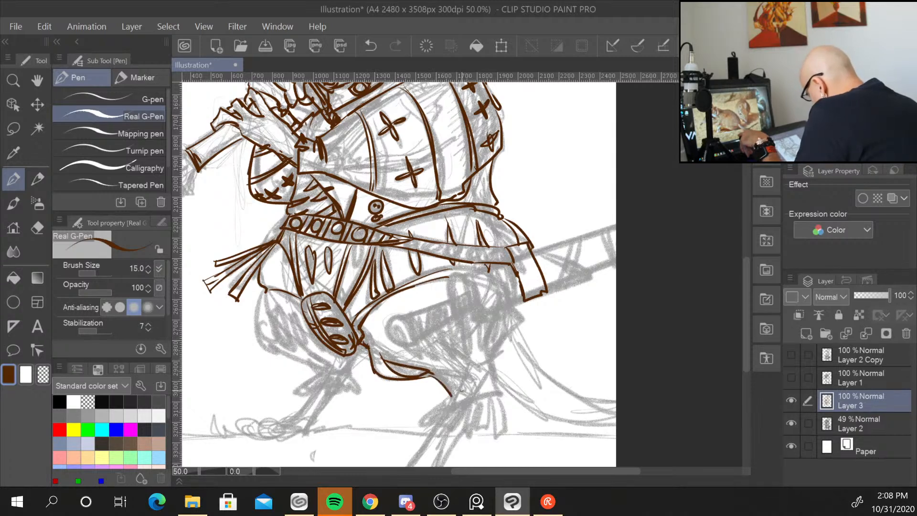
pyautogui.moveTo(399, 318)
pyautogui.mouseDown()
pyautogui.moveTo(411, 351)
pyautogui.moveTo(384, 325)
pyautogui.moveTo(406, 351)
pyautogui.mouseUp()
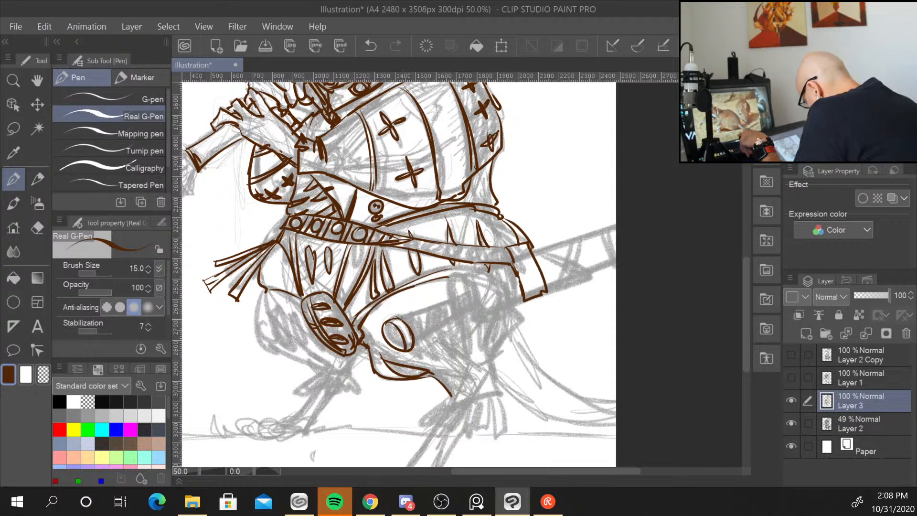
# Ink the sword grip running from the pommel toward the guard, with wrap bands and crosses.
pyautogui.moveTo(393, 321)
pyautogui.mouseDown()
pyautogui.moveTo(415, 317)
pyautogui.moveTo(416, 349)
pyautogui.moveTo(414, 341)
pyautogui.mouseUp()
pyautogui.moveTo(420, 331)
pyautogui.mouseDown()
pyautogui.moveTo(405, 323)
pyautogui.moveTo(417, 319)
pyautogui.moveTo(419, 345)
pyautogui.moveTo(486, 309)
pyautogui.mouseUp()
pyautogui.moveTo(410, 315)
pyautogui.mouseDown()
pyautogui.moveTo(481, 284)
pyautogui.moveTo(487, 313)
pyautogui.mouseUp()
pyautogui.moveTo(475, 291); pyautogui.dragTo(484, 310)
pyautogui.moveTo(414, 313)
pyautogui.mouseDown()
pyautogui.moveTo(427, 337)
pyautogui.moveTo(450, 317)
pyautogui.mouseUp()
pyautogui.moveTo(457, 309); pyautogui.dragTo(453, 319)
pyautogui.moveTo(452, 308)
pyautogui.mouseDown()
pyautogui.moveTo(451, 318)
pyautogui.moveTo(482, 304)
pyautogui.mouseUp()
pyautogui.moveTo(477, 296)
pyautogui.mouseDown()
pyautogui.moveTo(481, 310)
pyautogui.moveTo(481, 283)
pyautogui.mouseUp()
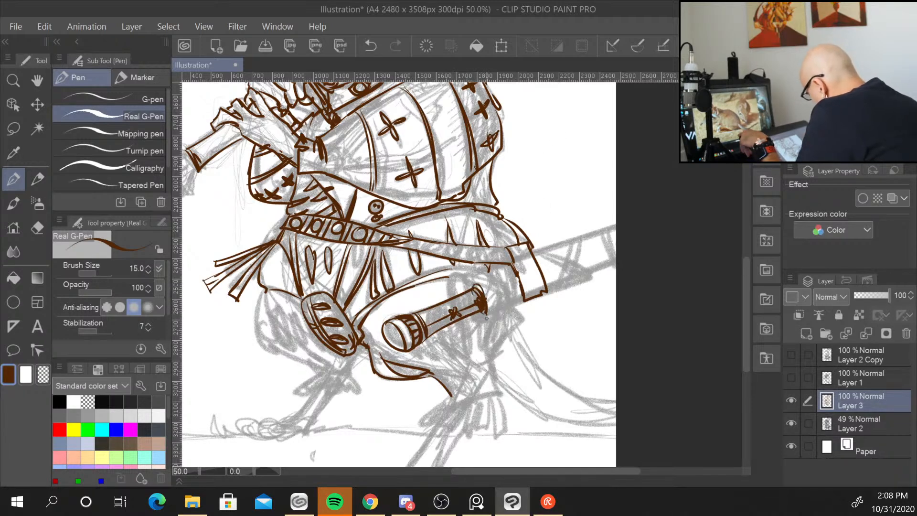
# Ink the round sword guard and its ring details where the grip meets the scabbard.
pyautogui.moveTo(480, 315)
pyautogui.mouseDown()
pyautogui.moveTo(489, 326)
pyautogui.moveTo(503, 304)
pyautogui.moveTo(497, 272)
pyautogui.moveTo(505, 326)
pyautogui.moveTo(486, 326)
pyautogui.mouseUp()
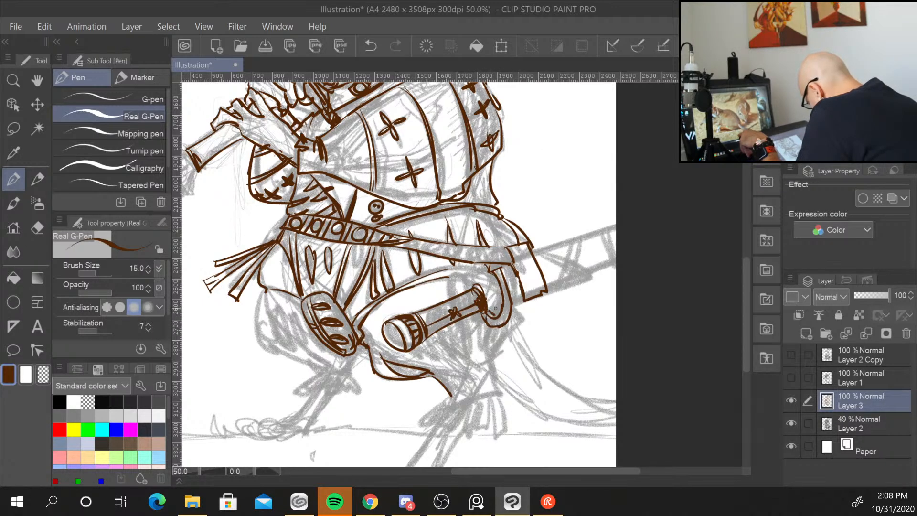
pyautogui.moveTo(485, 285); pyautogui.dragTo(497, 316)
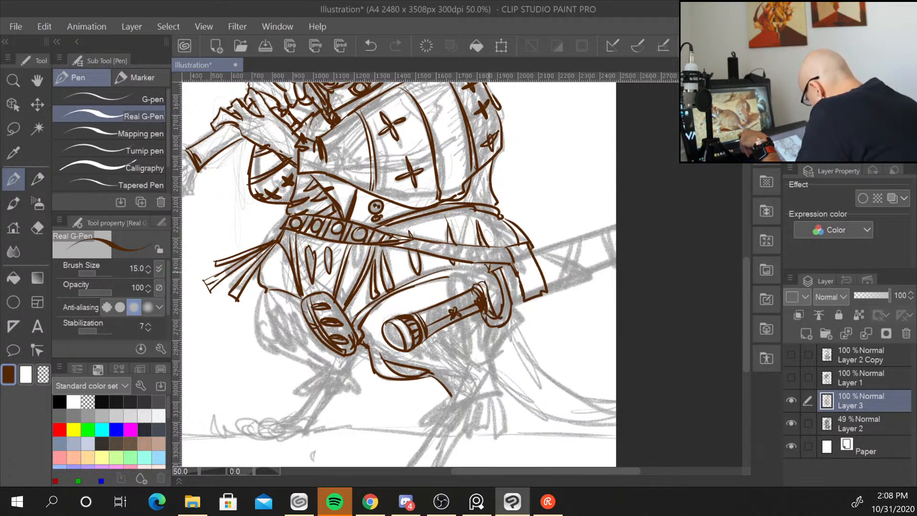
pyautogui.moveTo(480, 281); pyautogui.dragTo(464, 286)
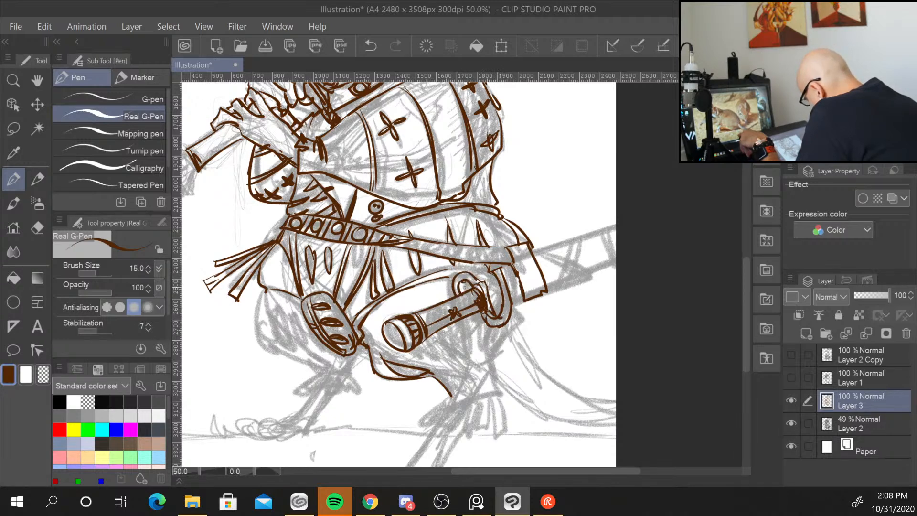
pyautogui.moveTo(467, 319); pyautogui.dragTo(477, 326)
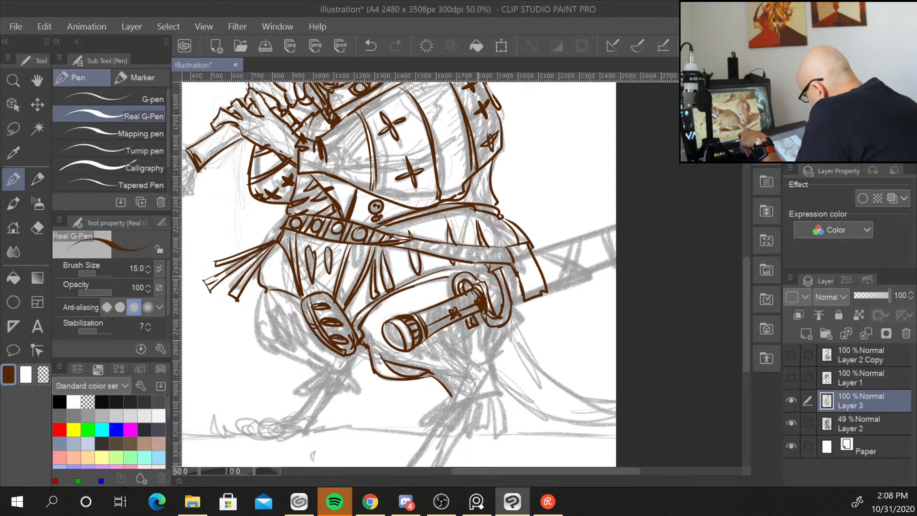
pyautogui.moveTo(479, 276); pyautogui.dragTo(488, 296)
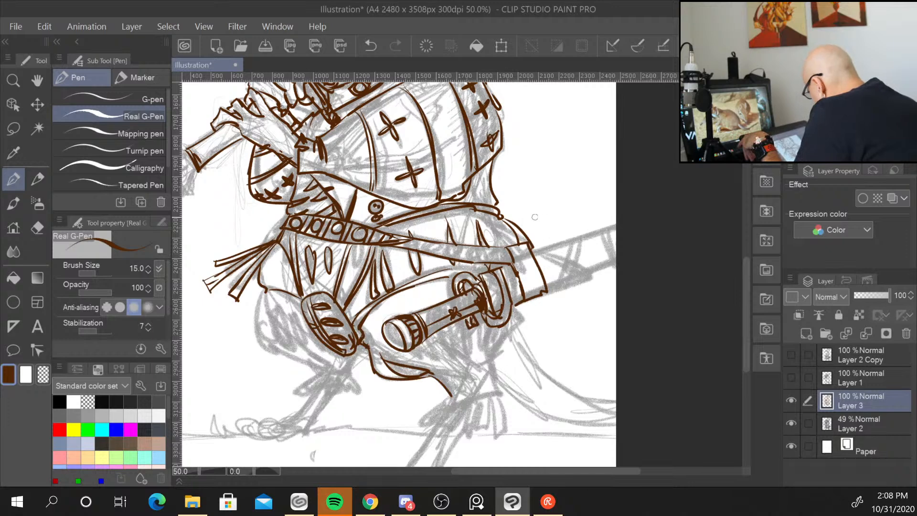
# Ink the sword scabbard extending to the right with crossed bands along it.
pyautogui.moveTo(513, 307); pyautogui.dragTo(614, 265)
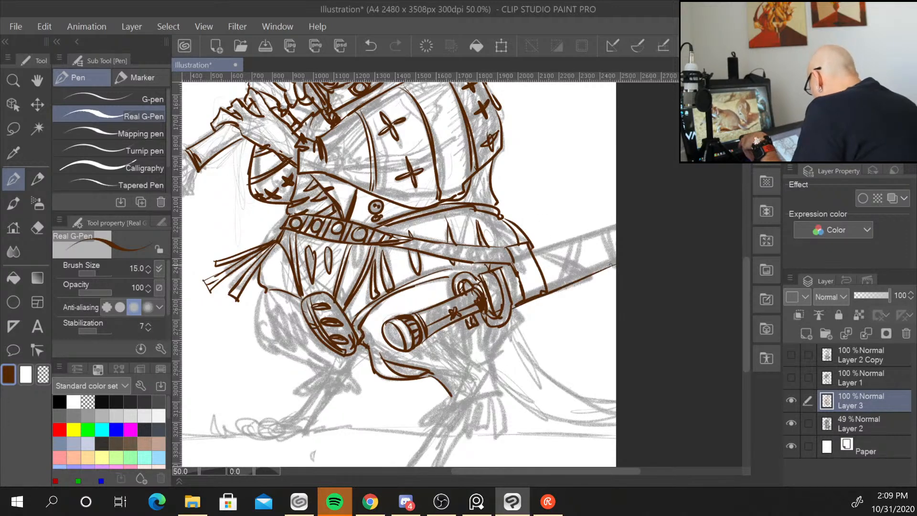
pyautogui.moveTo(534, 254); pyautogui.dragTo(642, 208)
pyautogui.moveTo(542, 251)
pyautogui.mouseDown()
pyautogui.moveTo(598, 277)
pyautogui.moveTo(587, 279)
pyautogui.mouseUp()
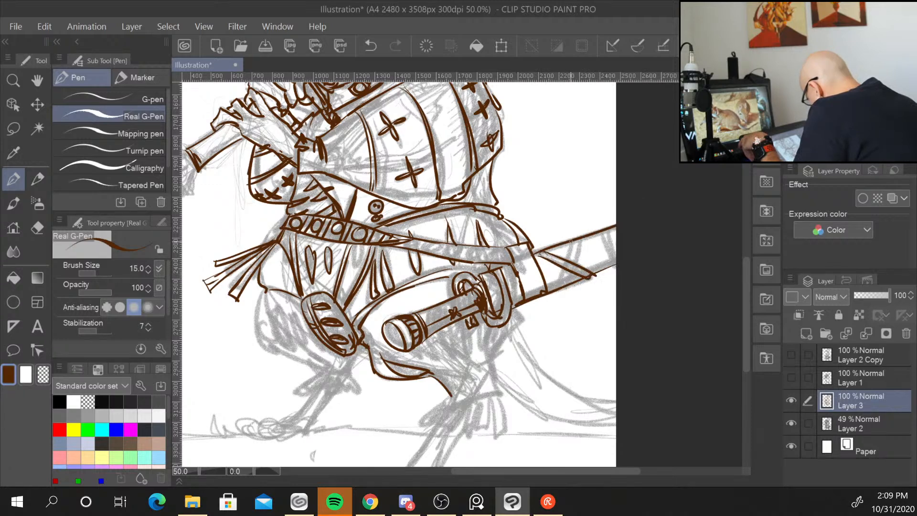
pyautogui.moveTo(574, 238)
pyautogui.mouseDown()
pyautogui.moveTo(566, 263)
pyautogui.moveTo(584, 232)
pyautogui.moveTo(558, 287)
pyautogui.moveTo(566, 285)
pyautogui.mouseUp()
pyautogui.moveTo(602, 234)
pyautogui.mouseDown()
pyautogui.moveTo(607, 267)
pyautogui.moveTo(616, 264)
pyautogui.mouseUp()
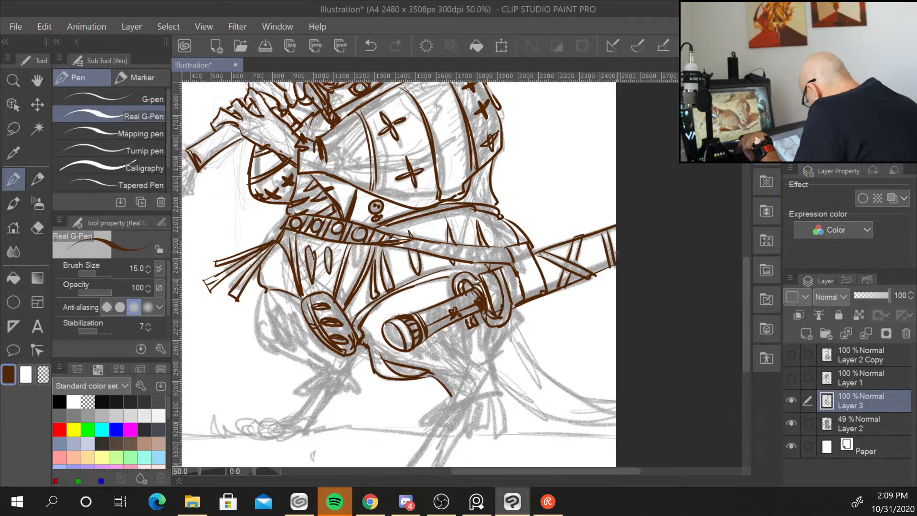
# Ink the right thigh and leg wrappings beneath the sword grip.
pyautogui.moveTo(524, 312)
pyautogui.mouseDown()
pyautogui.moveTo(526, 329)
pyautogui.moveTo(489, 373)
pyautogui.mouseUp()
pyautogui.moveTo(451, 396)
pyautogui.mouseDown()
pyautogui.moveTo(439, 409)
pyautogui.moveTo(499, 396)
pyautogui.moveTo(495, 388)
pyautogui.moveTo(479, 394)
pyautogui.mouseUp()
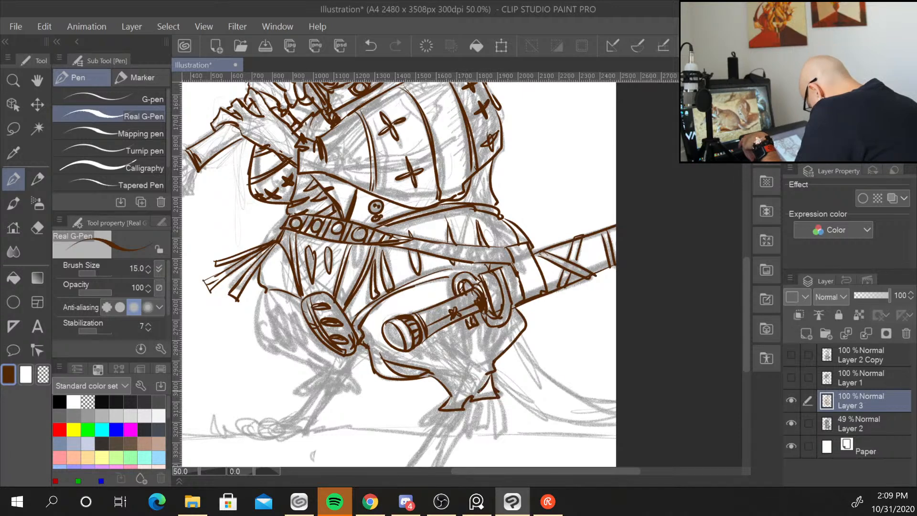
pyautogui.moveTo(423, 341); pyautogui.dragTo(463, 364)
pyautogui.moveTo(462, 326); pyautogui.dragTo(477, 359)
pyautogui.moveTo(482, 314); pyautogui.dragTo(479, 360)
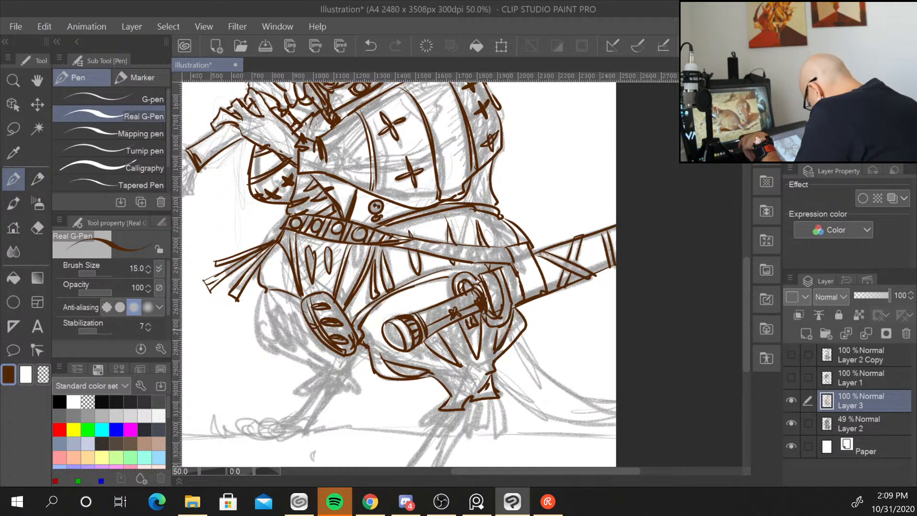
pyautogui.moveTo(427, 306); pyautogui.dragTo(417, 313)
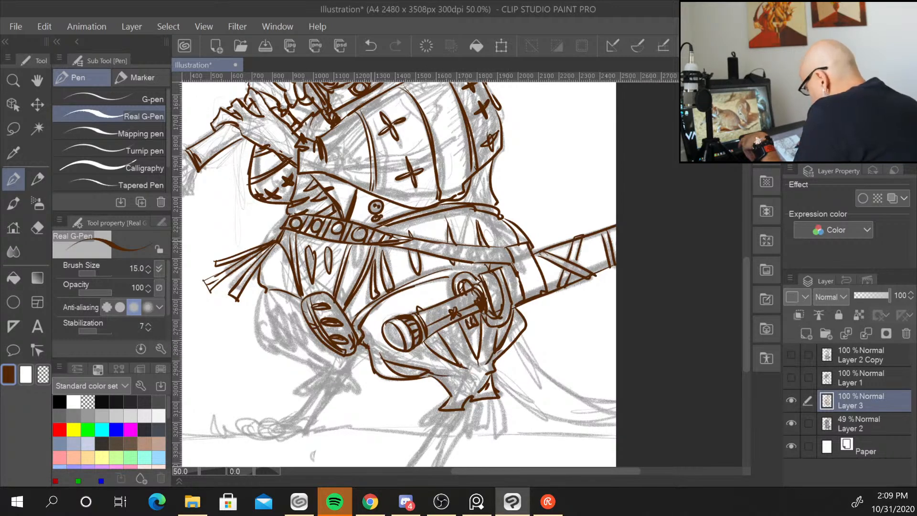
# Ink the left leg's contour and folds around the knee guard, its fringed cuff and clawed foot.
pyautogui.moveTo(265, 289)
pyautogui.mouseDown()
pyautogui.moveTo(316, 371)
pyautogui.moveTo(352, 375)
pyautogui.mouseUp()
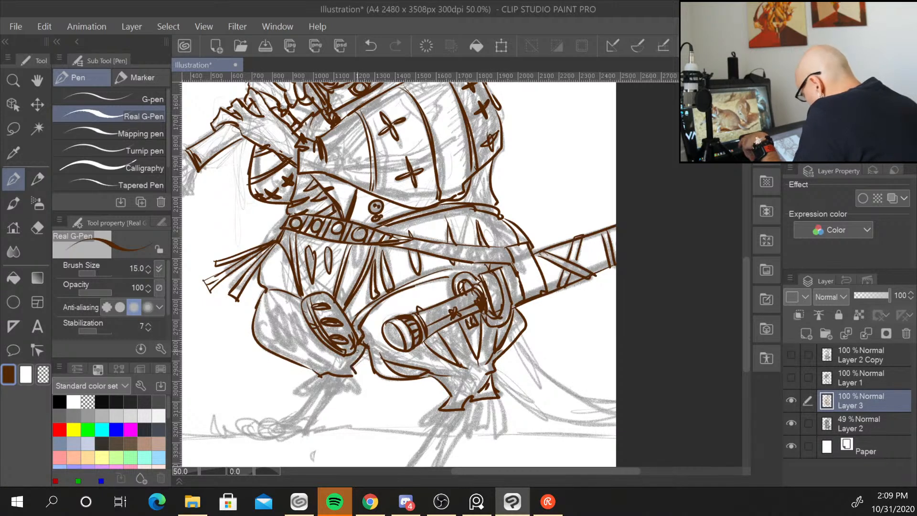
pyautogui.moveTo(287, 327); pyautogui.dragTo(274, 304)
pyautogui.moveTo(285, 322); pyautogui.dragTo(304, 358)
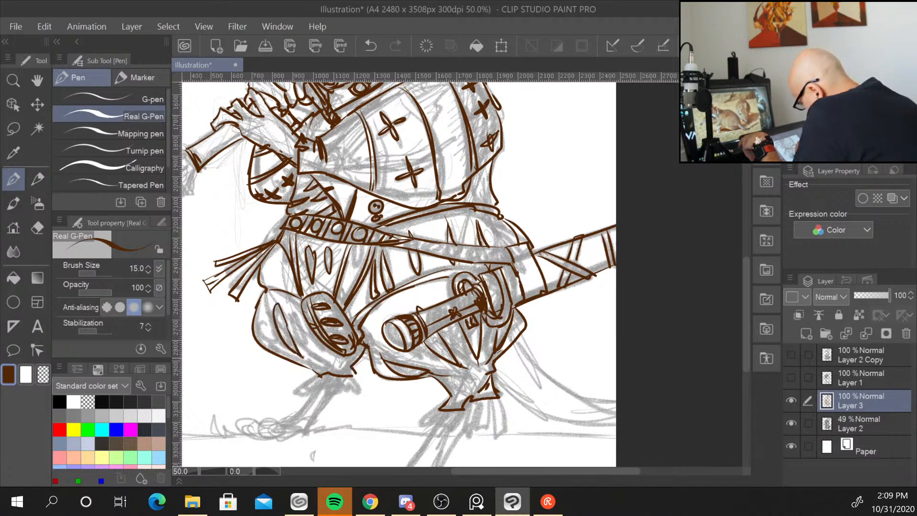
pyautogui.moveTo(290, 308); pyautogui.dragTo(316, 352)
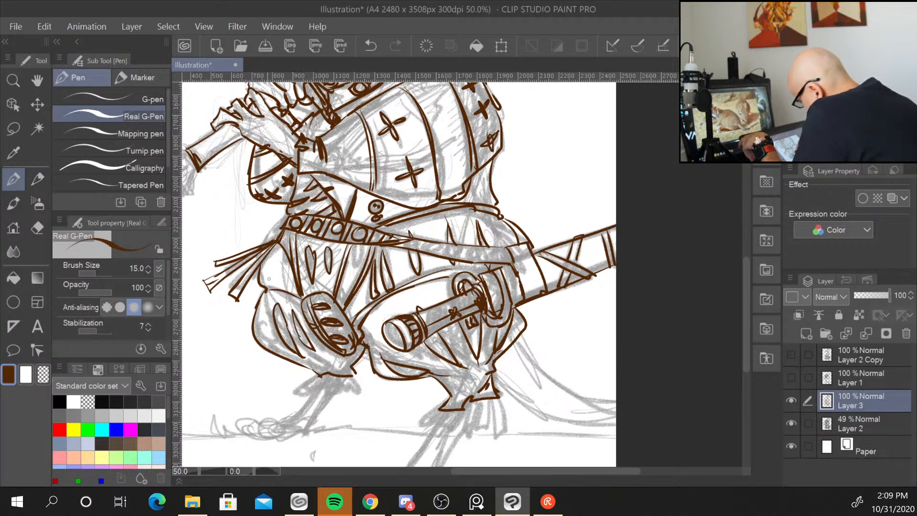
pyautogui.moveTo(260, 317); pyautogui.dragTo(280, 352)
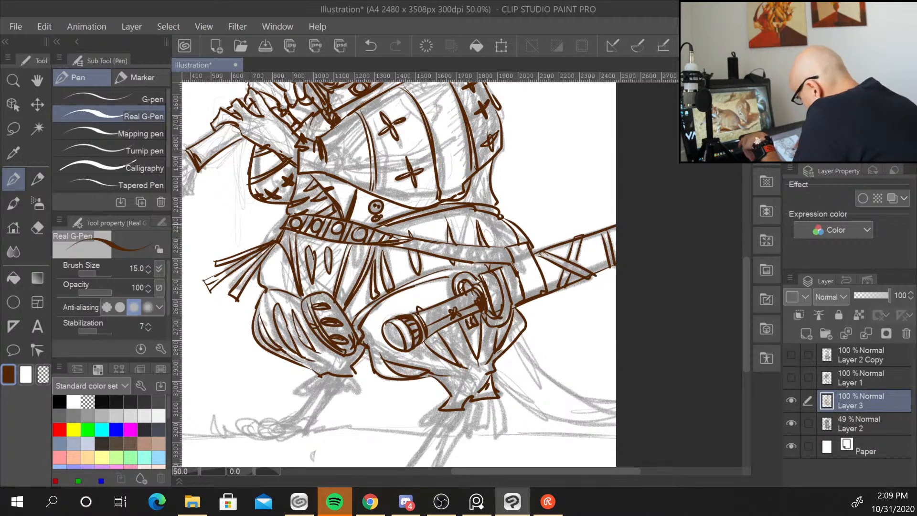
pyautogui.moveTo(296, 303); pyautogui.dragTo(290, 321)
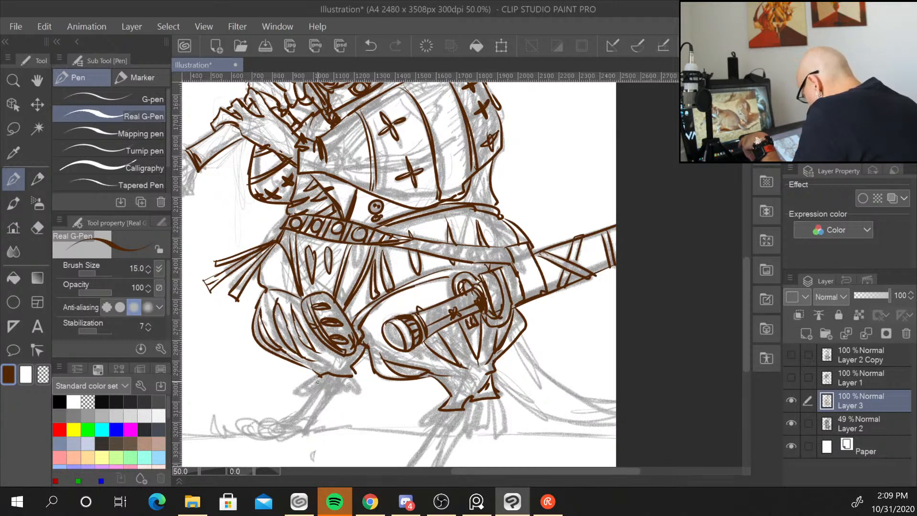
pyautogui.moveTo(306, 381)
pyautogui.mouseDown()
pyautogui.moveTo(361, 397)
pyautogui.moveTo(281, 422)
pyautogui.moveTo(304, 435)
pyautogui.moveTo(254, 425)
pyautogui.moveTo(261, 434)
pyautogui.mouseUp()
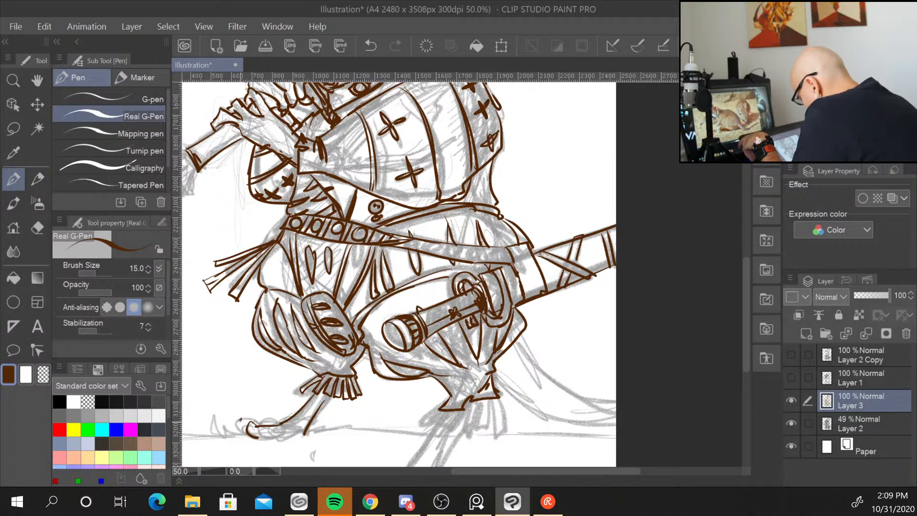
pyautogui.moveTo(240, 420)
pyautogui.mouseDown()
pyautogui.moveTo(273, 438)
pyautogui.moveTo(306, 431)
pyautogui.mouseUp()
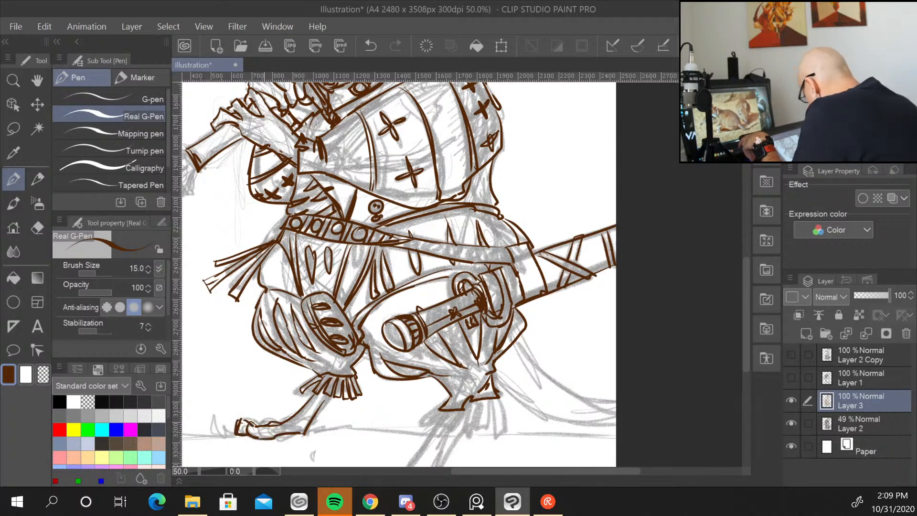
# Ink the right lower leg with its fringed cuff and foot, and a ground line beneath the feet.
pyautogui.moveTo(747, 327); pyautogui.dragTo(747, 359)
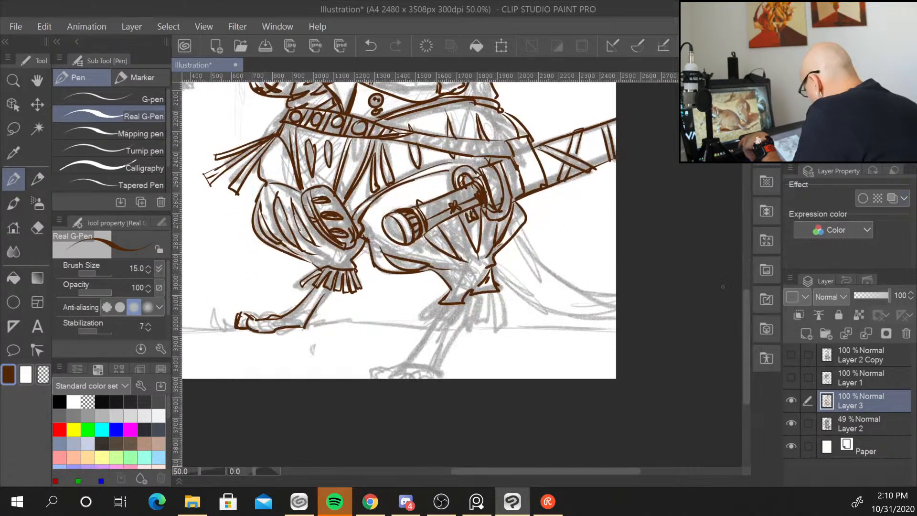
pyautogui.moveTo(428, 305)
pyautogui.mouseDown()
pyautogui.moveTo(453, 305)
pyautogui.moveTo(453, 323)
pyautogui.moveTo(462, 302)
pyautogui.moveTo(457, 322)
pyautogui.moveTo(473, 293)
pyautogui.moveTo(478, 326)
pyautogui.mouseUp()
pyautogui.moveTo(477, 292); pyautogui.dragTo(485, 327)
pyautogui.moveTo(483, 290)
pyautogui.mouseDown()
pyautogui.moveTo(491, 326)
pyautogui.moveTo(502, 326)
pyautogui.moveTo(439, 370)
pyautogui.mouseUp()
pyautogui.moveTo(437, 318)
pyautogui.mouseDown()
pyautogui.moveTo(410, 362)
pyautogui.moveTo(379, 370)
pyautogui.moveTo(403, 378)
pyautogui.mouseUp()
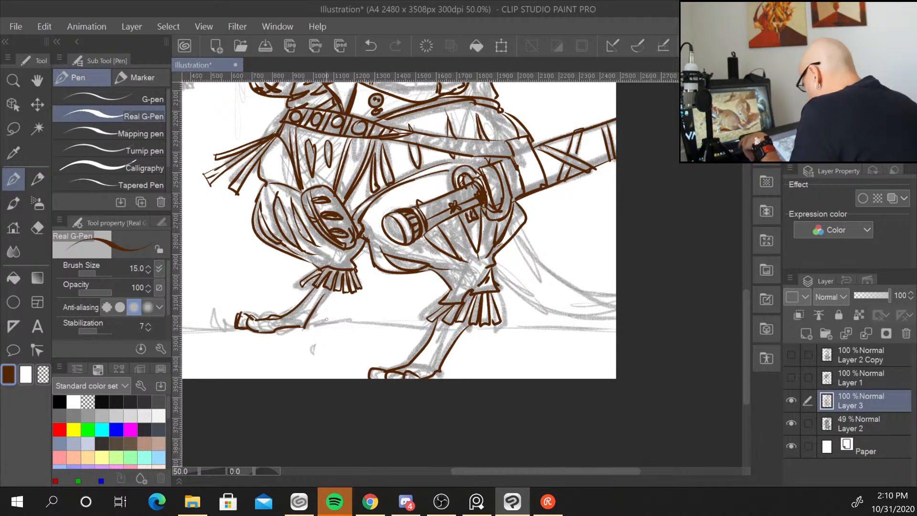
pyautogui.moveTo(308, 330)
pyautogui.mouseDown()
pyautogui.moveTo(367, 308)
pyautogui.moveTo(348, 322)
pyautogui.moveTo(373, 322)
pyautogui.moveTo(338, 321)
pyautogui.moveTo(535, 327)
pyautogui.mouseUp()
pyautogui.moveTo(529, 327)
pyautogui.mouseDown()
pyautogui.moveTo(541, 317)
pyautogui.moveTo(606, 331)
pyautogui.mouseUp()
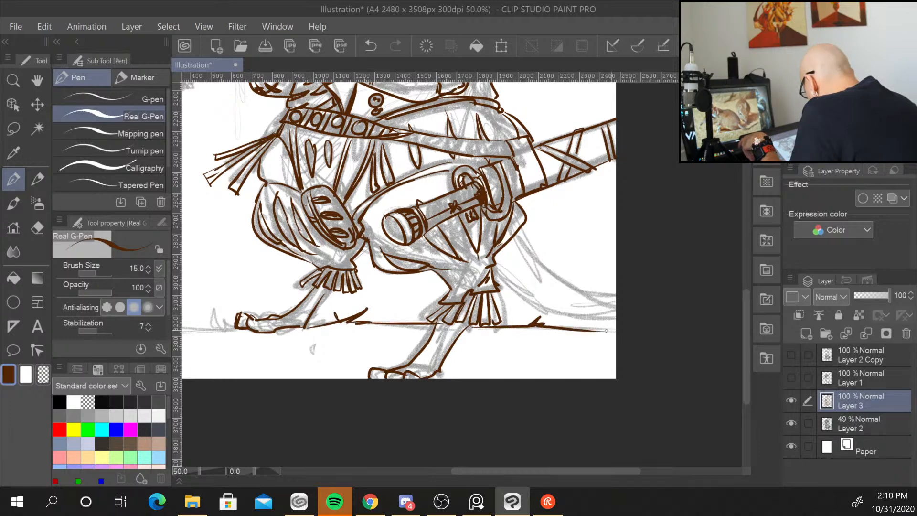
pyautogui.moveTo(497, 269); pyautogui.dragTo(615, 315)
pyautogui.moveTo(520, 231)
pyautogui.mouseDown()
pyautogui.moveTo(555, 266)
pyautogui.moveTo(615, 284)
pyautogui.mouseUp()
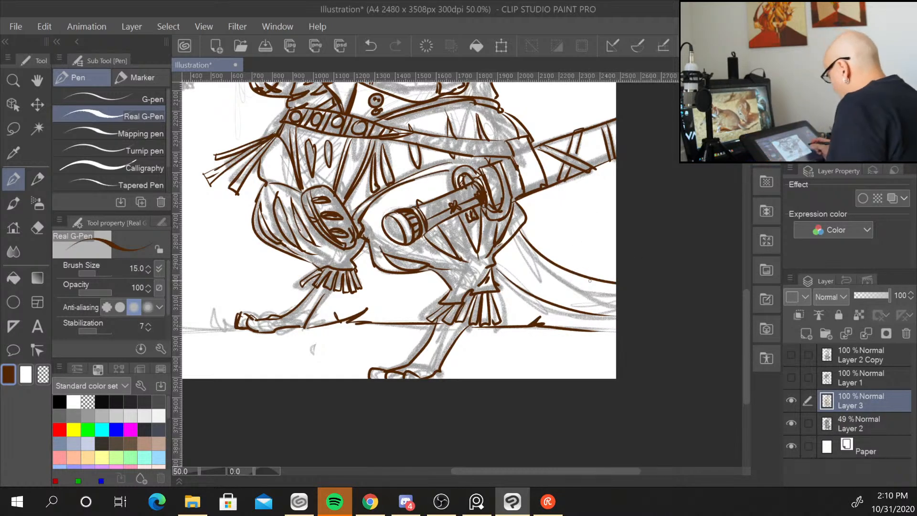
pyautogui.hotkey('ctrl', 'z')
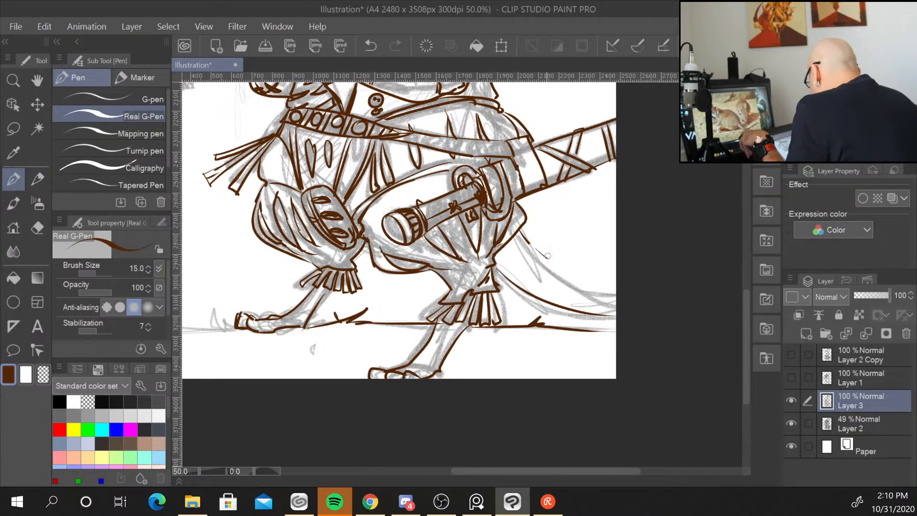
pyautogui.hotkey('ctrl', 'z')
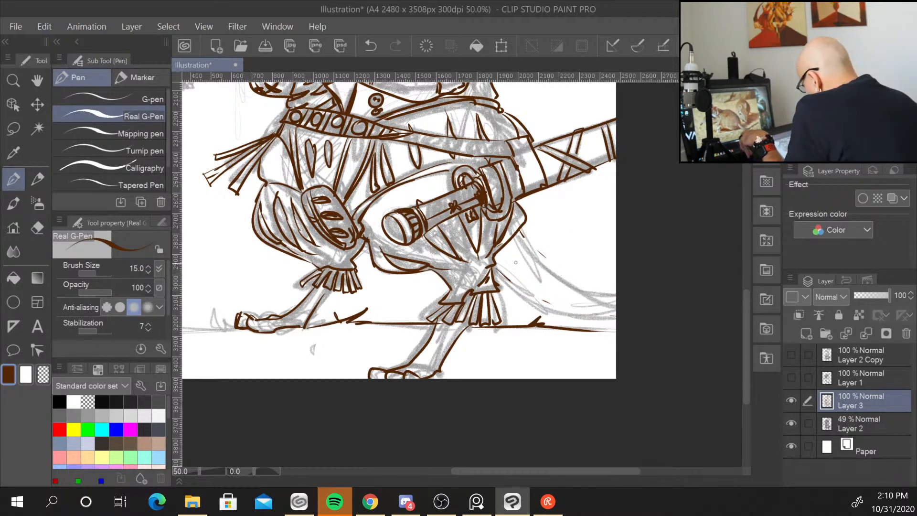
# Ink the long tail curving behind the legs towards the right edge of the canvas.
pyautogui.moveTo(497, 266)
pyautogui.mouseDown()
pyautogui.moveTo(542, 309)
pyautogui.moveTo(614, 317)
pyautogui.mouseUp()
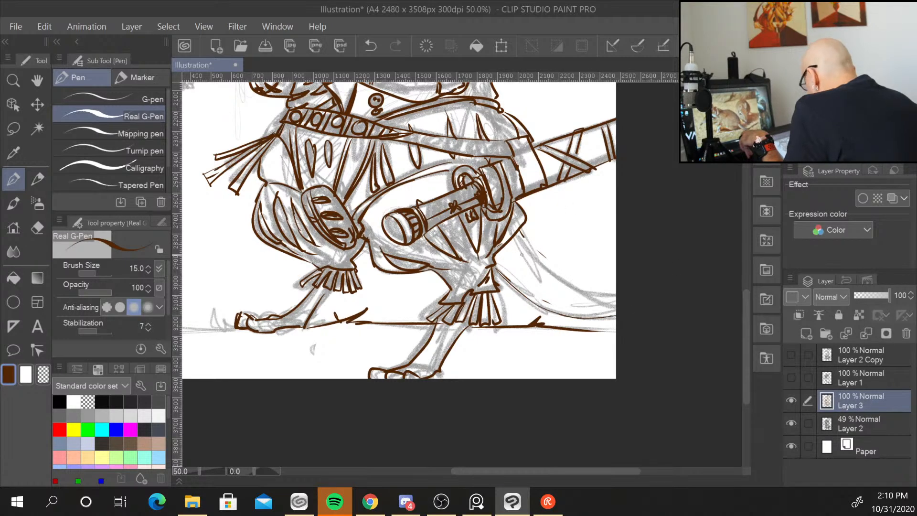
pyautogui.moveTo(525, 247); pyautogui.dragTo(595, 297)
pyautogui.moveTo(550, 269)
pyautogui.mouseDown()
pyautogui.moveTo(594, 298)
pyautogui.moveTo(643, 299)
pyautogui.mouseUp()
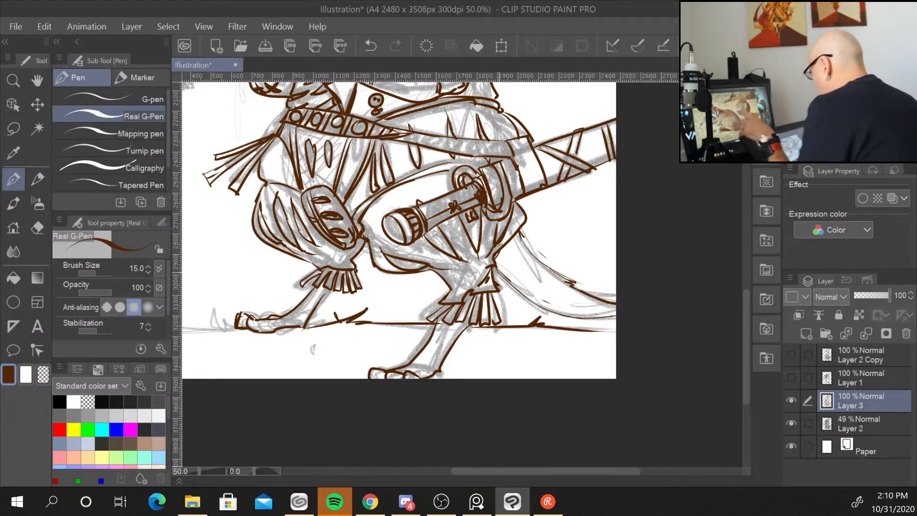
# Ink small detail strokes on the sword guard beside the snout.
pyautogui.moveTo(577, 218); pyautogui.dragTo(559, 492)
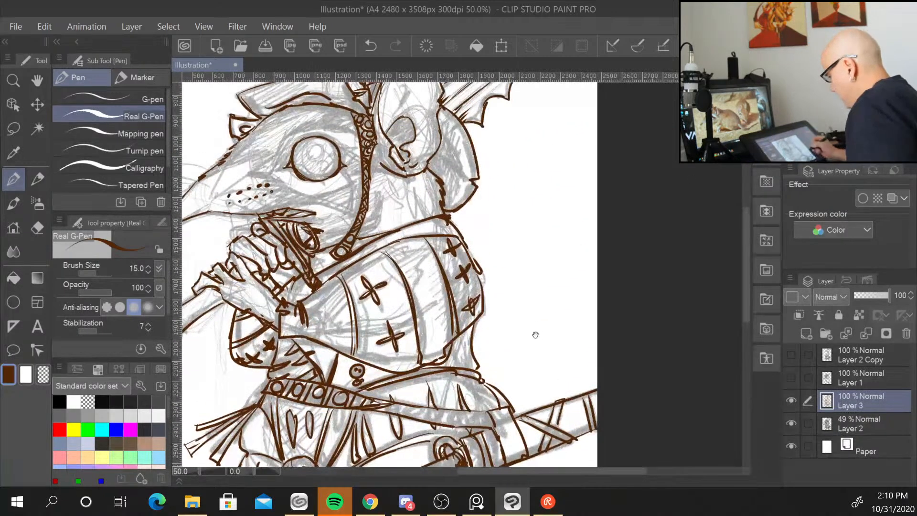
pyautogui.moveTo(535, 334)
pyautogui.mouseDown()
pyautogui.moveTo(611, 352)
pyautogui.moveTo(593, 383)
pyautogui.moveTo(602, 344)
pyautogui.mouseUp()
pyautogui.moveTo(388, 232); pyautogui.dragTo(393, 249)
pyautogui.moveTo(386, 242); pyautogui.dragTo(396, 256)
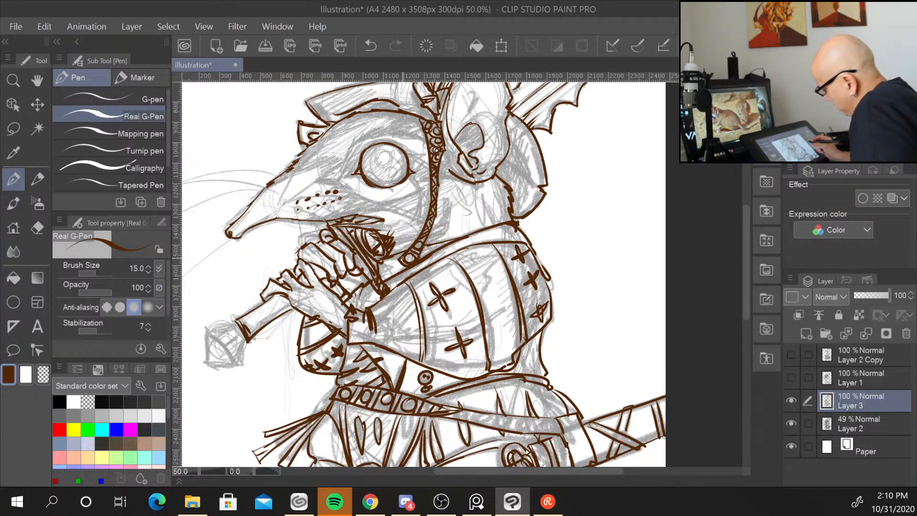
# Ink the inner folds of the ear behind the head.
pyautogui.moveTo(620, 312)
pyautogui.mouseDown()
pyautogui.moveTo(587, 434)
pyautogui.moveTo(650, 377)
pyautogui.moveTo(563, 459)
pyautogui.mouseUp()
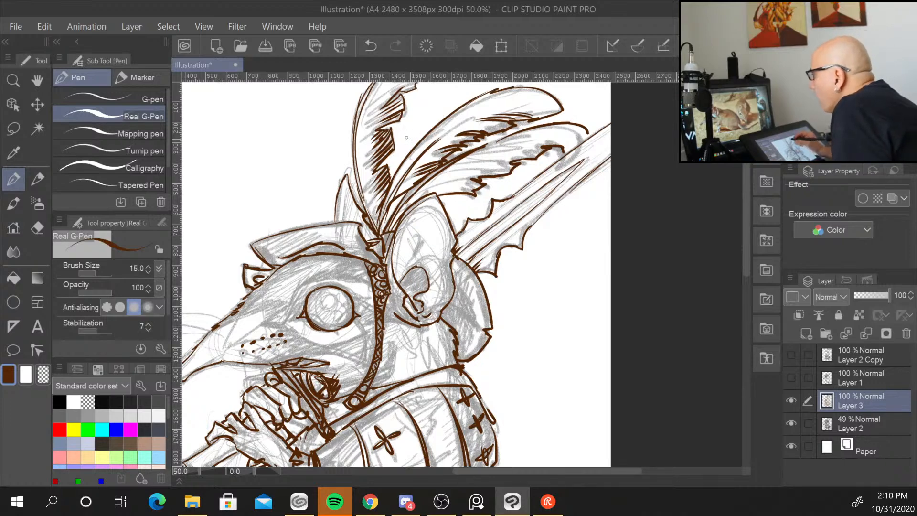
pyautogui.moveTo(404, 265)
pyautogui.mouseDown()
pyautogui.moveTo(424, 259)
pyautogui.moveTo(426, 276)
pyautogui.mouseUp()
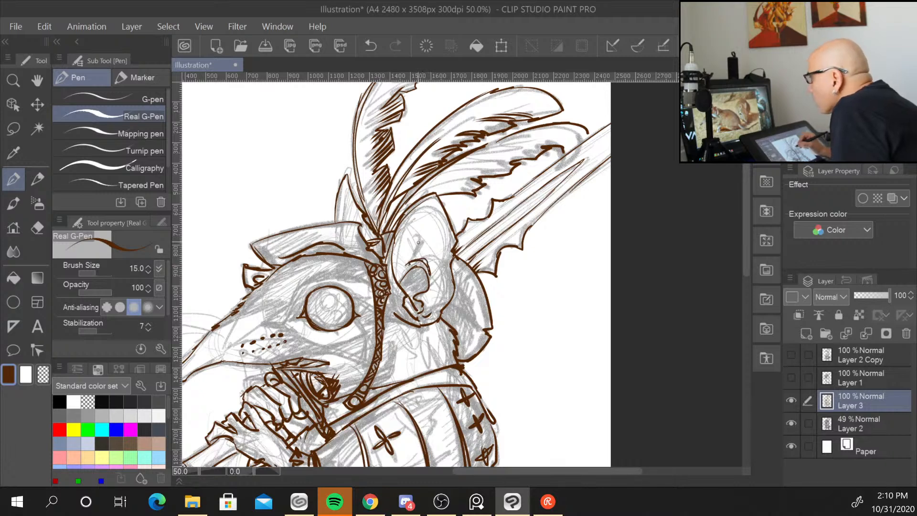
pyautogui.moveTo(431, 261); pyautogui.dragTo(435, 270)
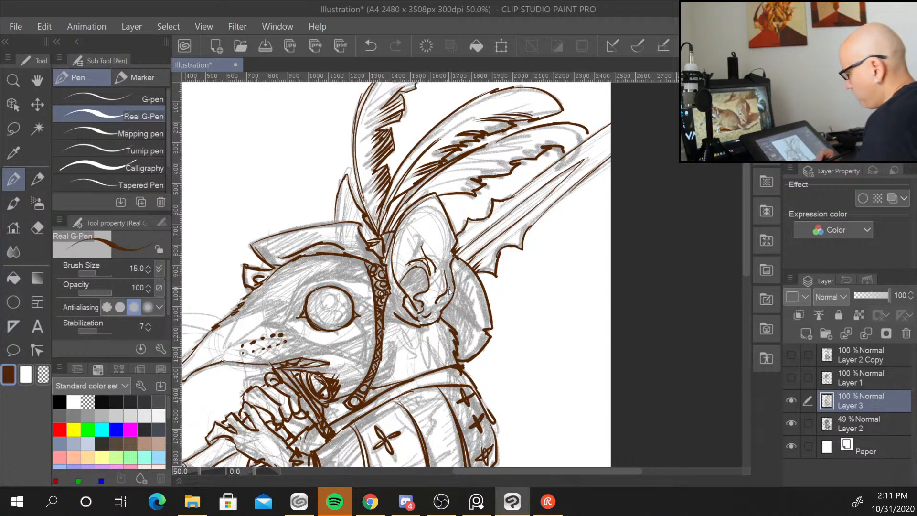
# Ink the sword pommel at the end of the raised grip and add a small star mark on the grip.
pyautogui.scroll(-2, 449, 292)
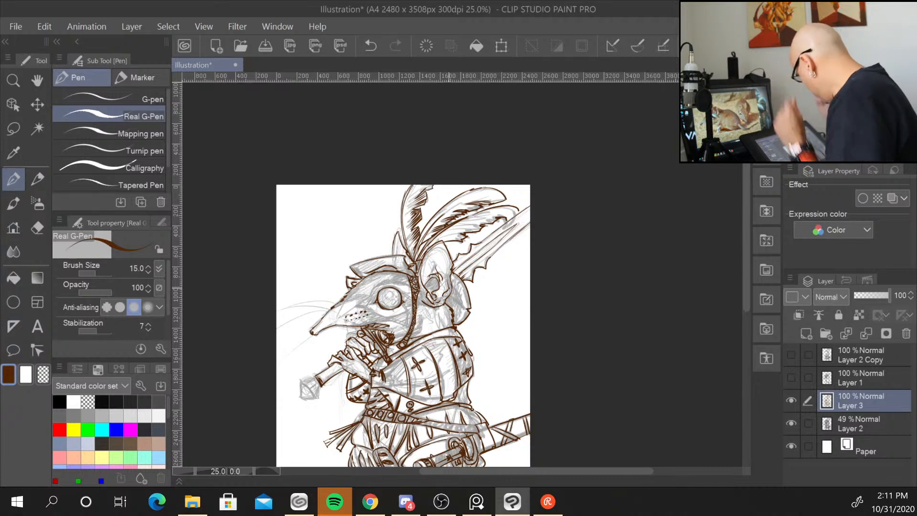
pyautogui.moveTo(552, 352); pyautogui.dragTo(559, 248)
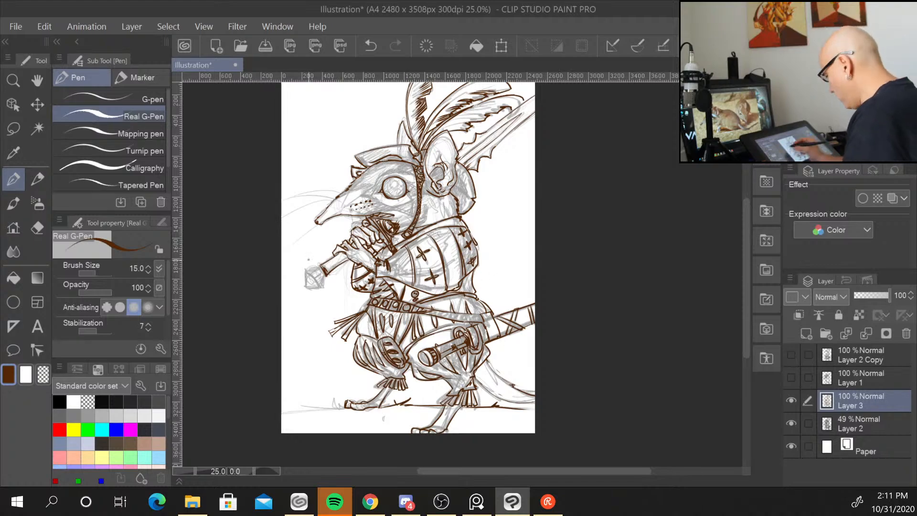
pyautogui.scroll(1, 387, 307)
pyautogui.scroll(2, 385, 307)
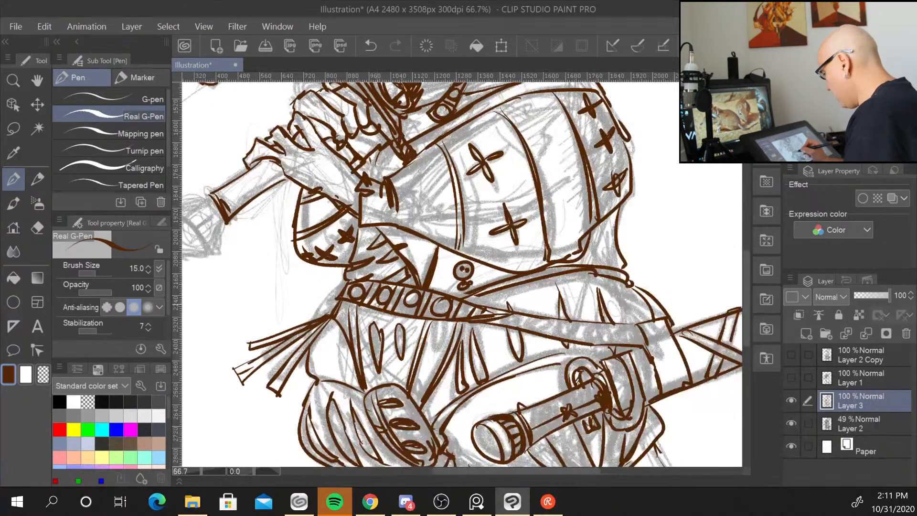
pyautogui.moveTo(297, 293); pyautogui.dragTo(451, 315)
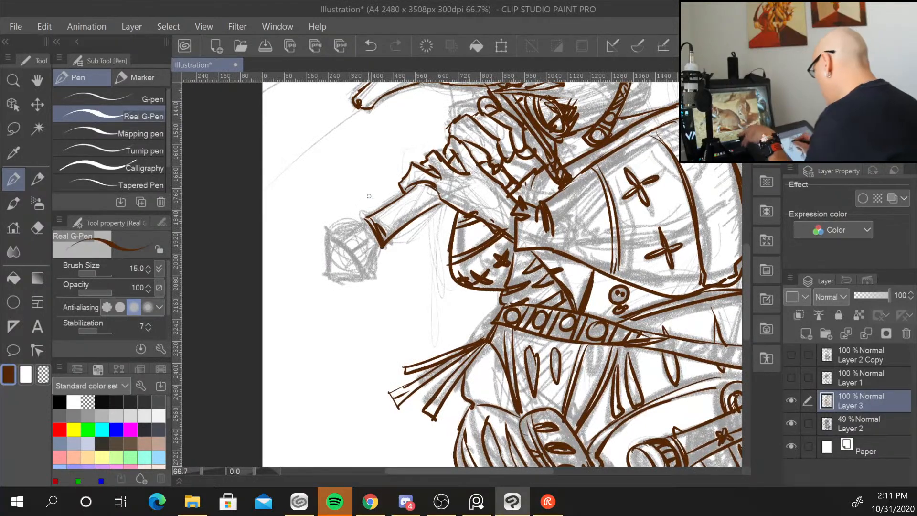
pyautogui.moveTo(334, 224)
pyautogui.mouseDown()
pyautogui.moveTo(324, 262)
pyautogui.moveTo(367, 278)
pyautogui.mouseUp()
pyautogui.moveTo(382, 245); pyautogui.dragTo(367, 277)
pyautogui.moveTo(365, 223)
pyautogui.mouseDown()
pyautogui.moveTo(330, 229)
pyautogui.moveTo(370, 223)
pyautogui.moveTo(357, 257)
pyautogui.moveTo(370, 256)
pyautogui.moveTo(367, 273)
pyautogui.moveTo(328, 238)
pyautogui.moveTo(365, 274)
pyautogui.mouseUp()
pyautogui.moveTo(360, 265); pyautogui.dragTo(361, 276)
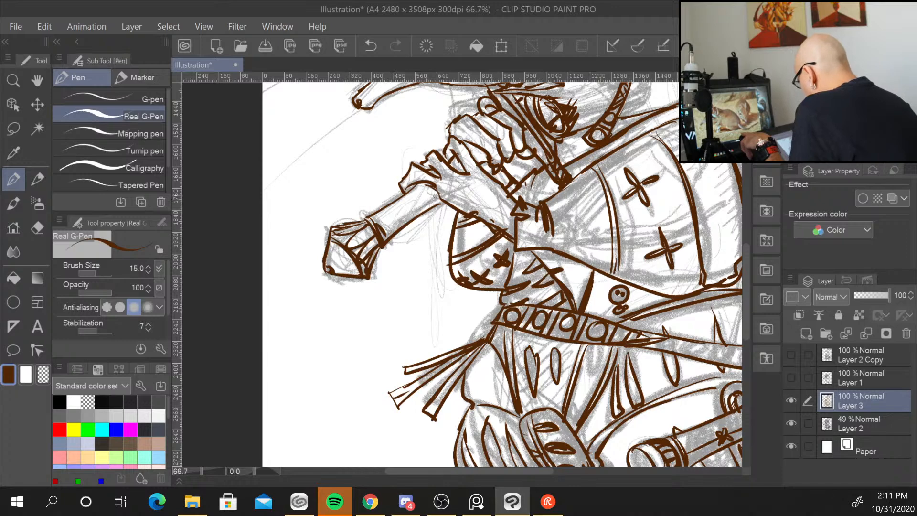
pyautogui.moveTo(389, 220); pyautogui.dragTo(394, 226)
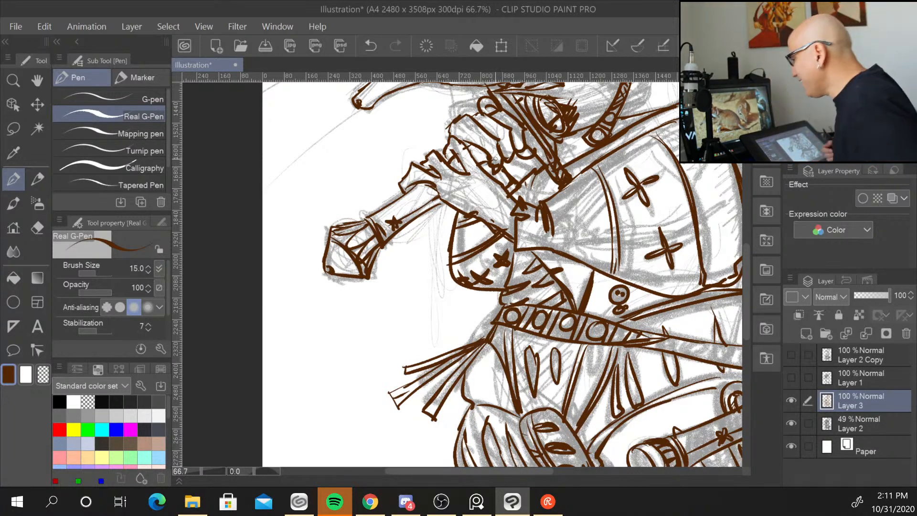
# Hide the faded sketch layer to review the inked linework on its own.
pyautogui.moveTo(546, 168); pyautogui.dragTo(269, 421)
pyautogui.moveTo(518, 269); pyautogui.dragTo(594, 180)
pyautogui.scroll(-1, 612, 323)
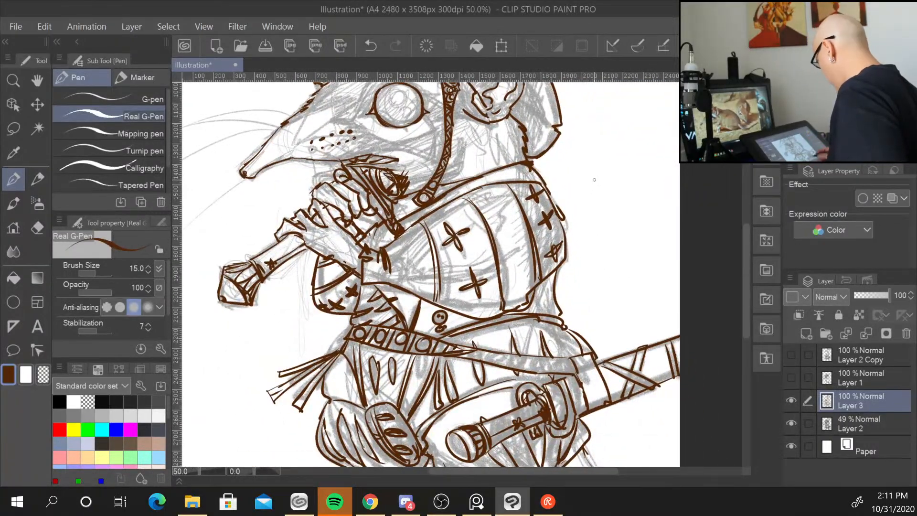
pyautogui.moveTo(610, 308); pyautogui.dragTo(620, 286)
pyautogui.scroll(-1, 617, 283)
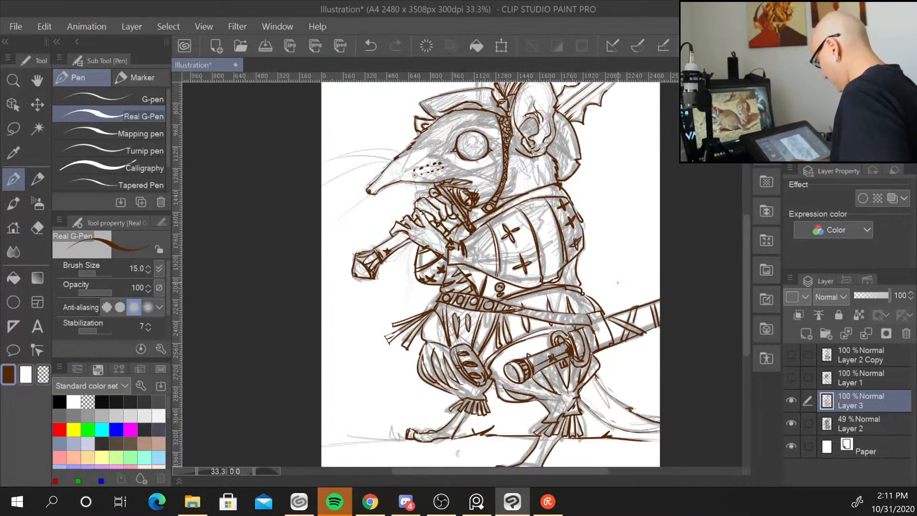
pyautogui.moveTo(648, 400); pyautogui.dragTo(555, 392)
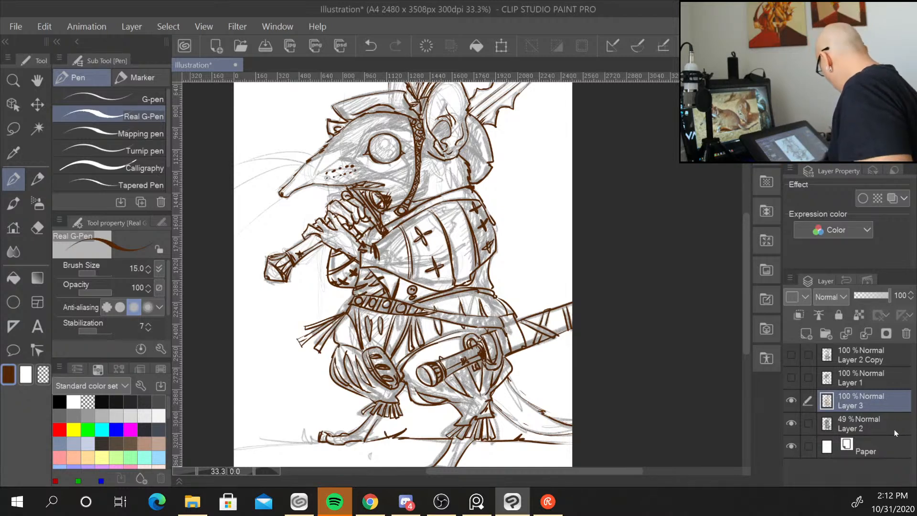
pyautogui.click(791, 423)
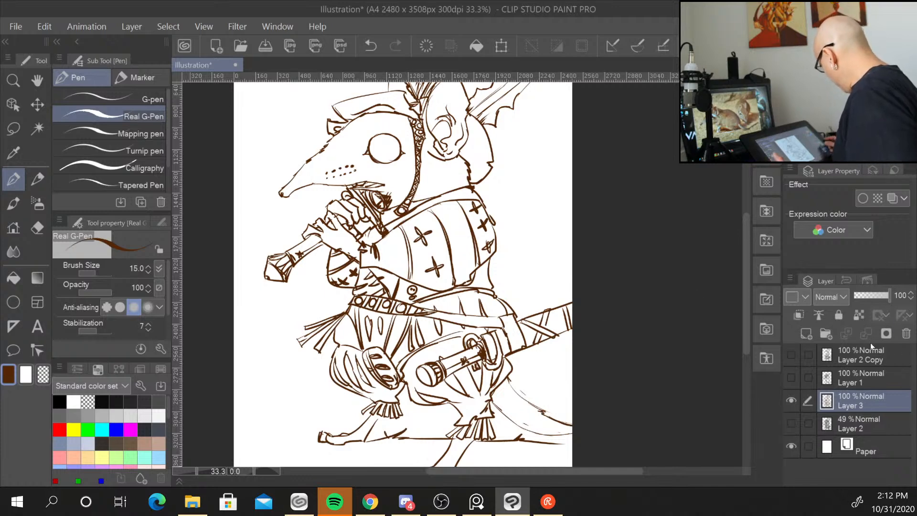
# Duplicate the ink layer as a backup and return to working on the original Layer 3.
pyautogui.rightClick(852, 400)
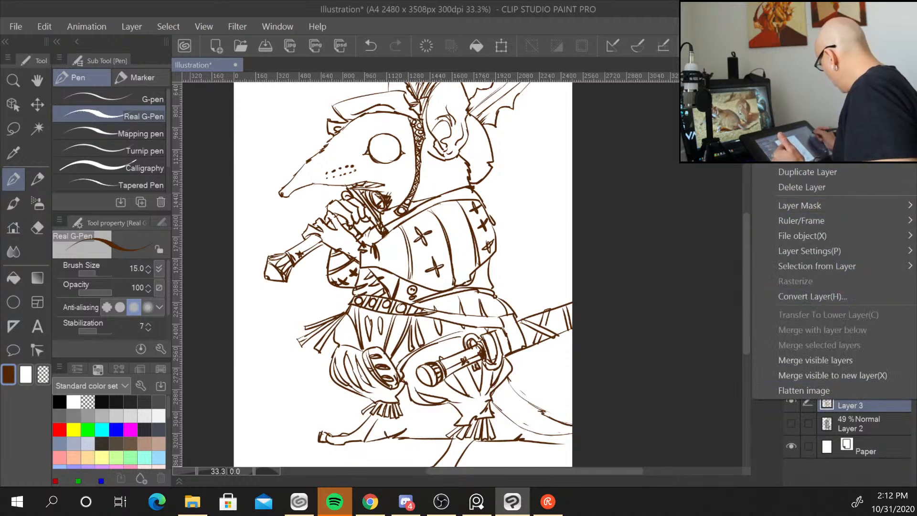
pyautogui.moveTo(826, 113)
pyautogui.click(839, 173)
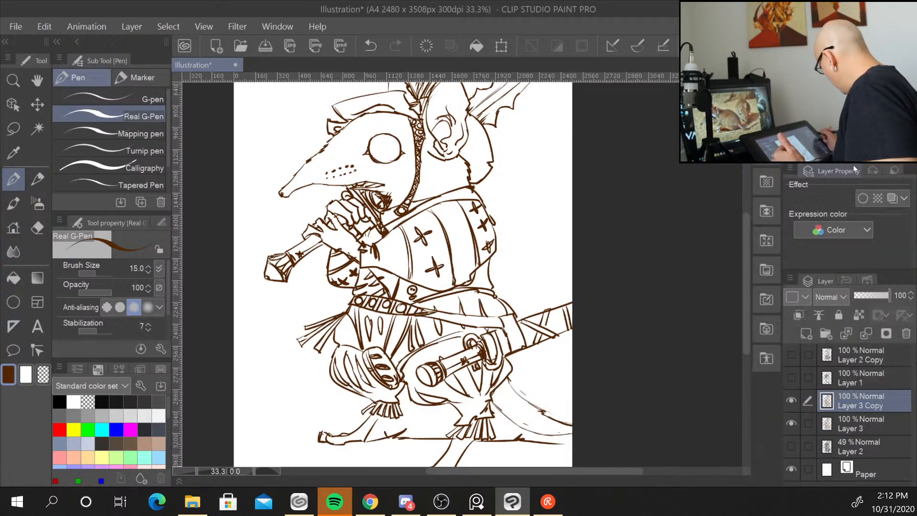
pyautogui.click(854, 426)
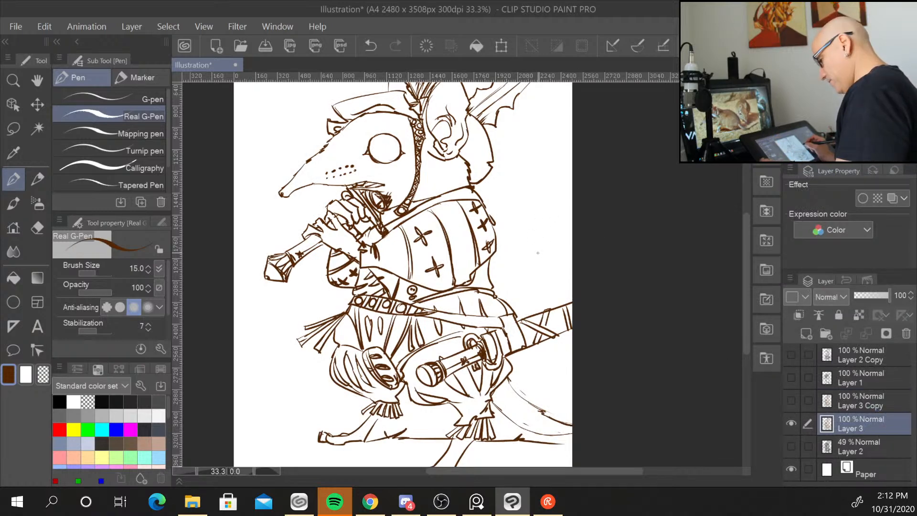
# Raise the pen size to 20 and retrace the back outline of the ear more boldly.
pyautogui.scroll(2, 535, 258)
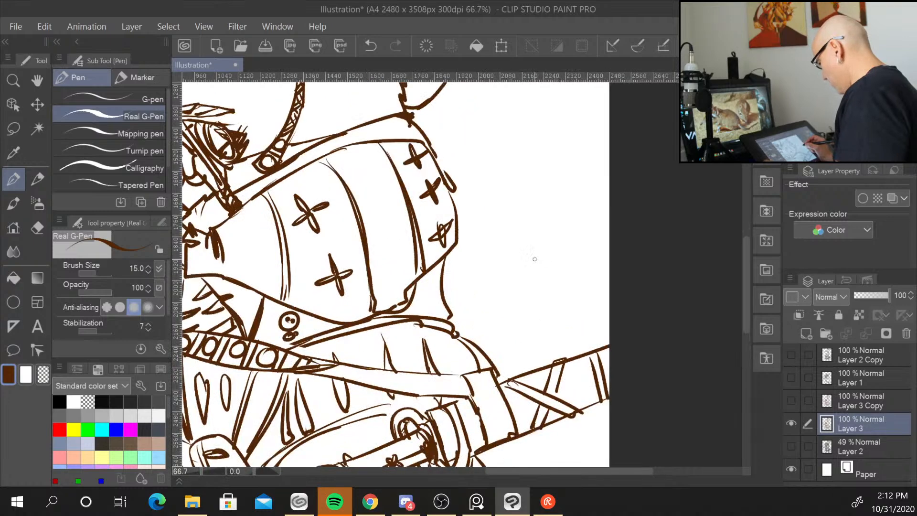
pyautogui.press(']')
pyautogui.press(']')
pyautogui.press(']')
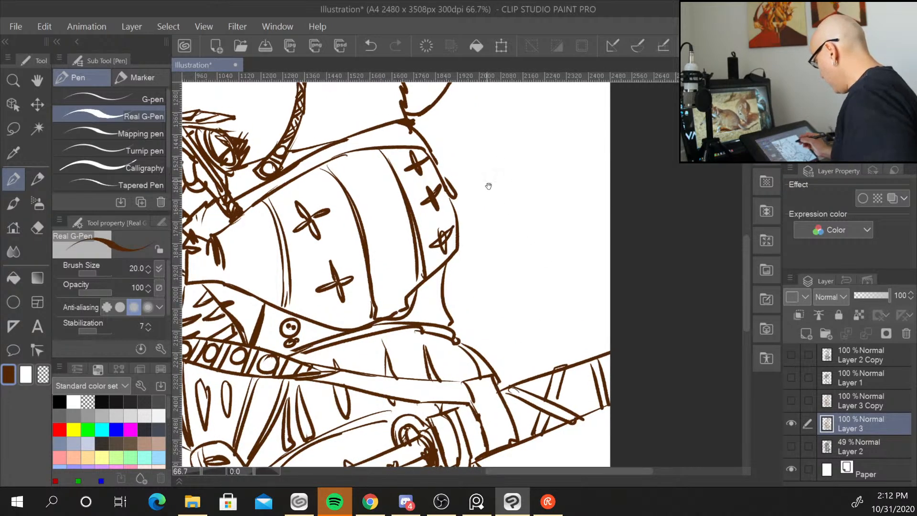
pyautogui.moveTo(488, 184); pyautogui.dragTo(664, 301)
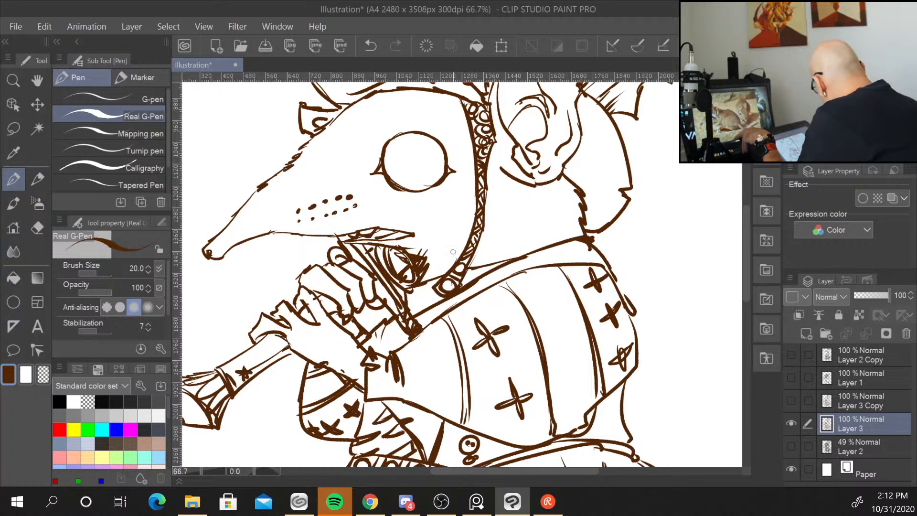
pyautogui.moveTo(489, 106)
pyautogui.mouseDown()
pyautogui.moveTo(498, 147)
pyautogui.moveTo(486, 201)
pyautogui.mouseUp()
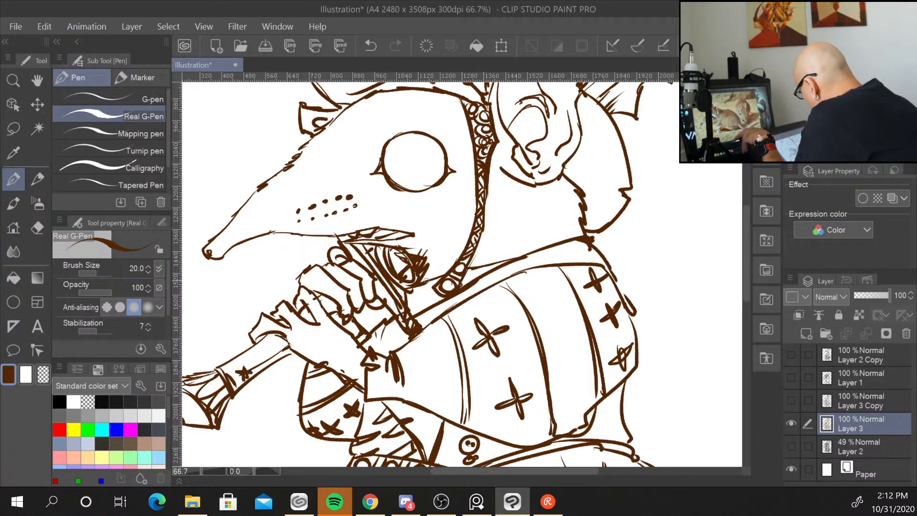
# Retrace the outlines of the raised arm, sleeve and gripping hands more boldly with the size 20 pen.
pyautogui.moveTo(424, 283); pyautogui.dragTo(564, 240)
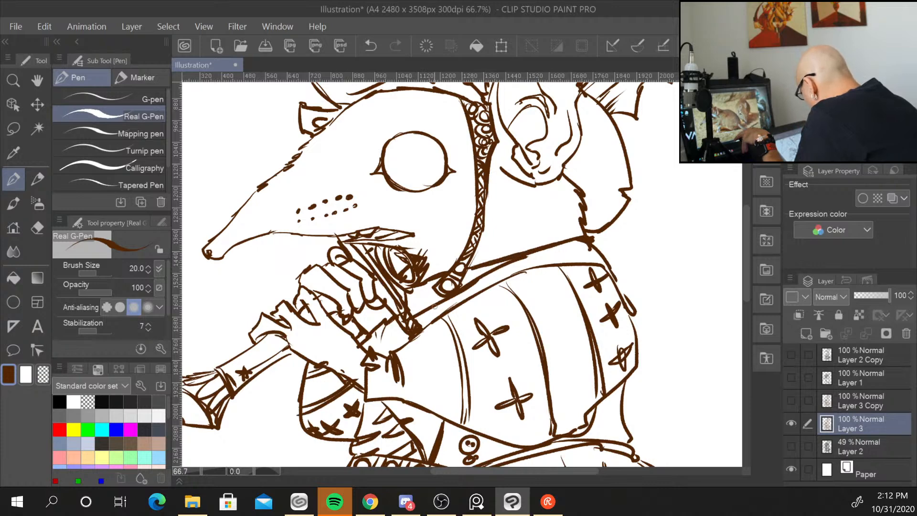
pyautogui.moveTo(435, 305); pyautogui.dragTo(502, 271)
pyautogui.moveTo(416, 330)
pyautogui.mouseDown()
pyautogui.moveTo(525, 272)
pyautogui.moveTo(513, 274)
pyautogui.moveTo(586, 265)
pyautogui.mouseUp()
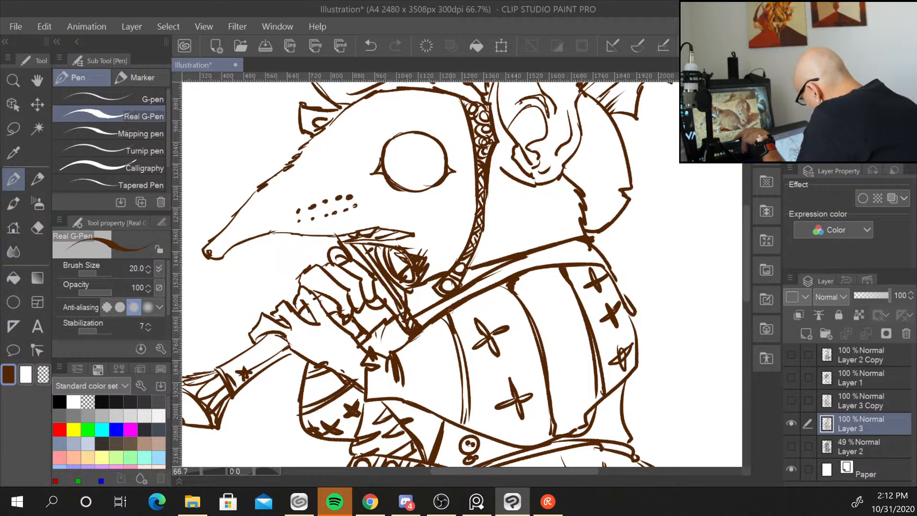
pyautogui.moveTo(441, 316); pyautogui.dragTo(467, 369)
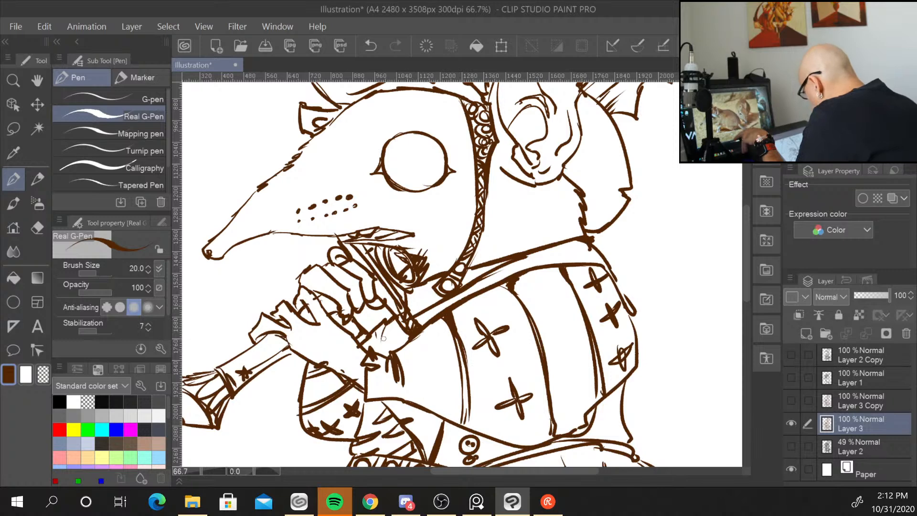
pyautogui.moveTo(360, 366)
pyautogui.mouseDown()
pyautogui.moveTo(378, 367)
pyautogui.moveTo(366, 395)
pyautogui.mouseUp()
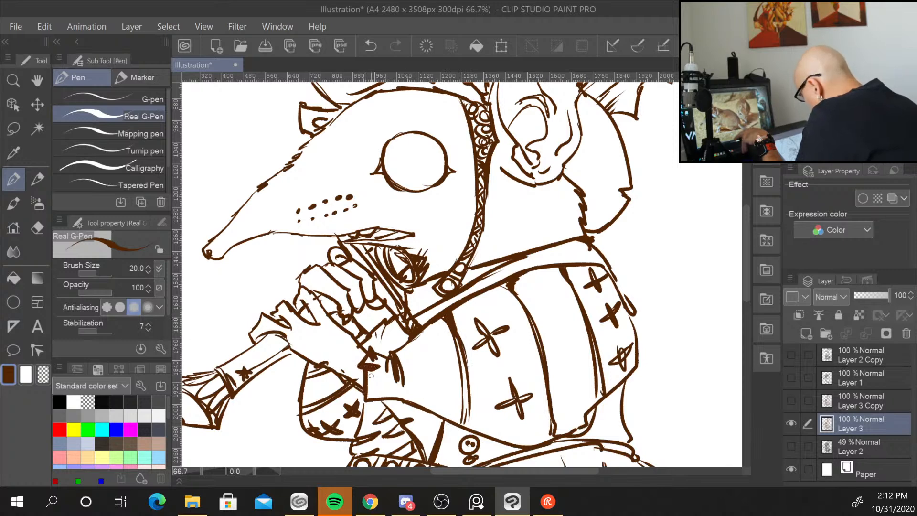
pyautogui.moveTo(306, 307)
pyautogui.mouseDown()
pyautogui.moveTo(291, 328)
pyautogui.moveTo(286, 319)
pyautogui.moveTo(289, 334)
pyautogui.moveTo(273, 332)
pyautogui.moveTo(364, 400)
pyautogui.mouseUp()
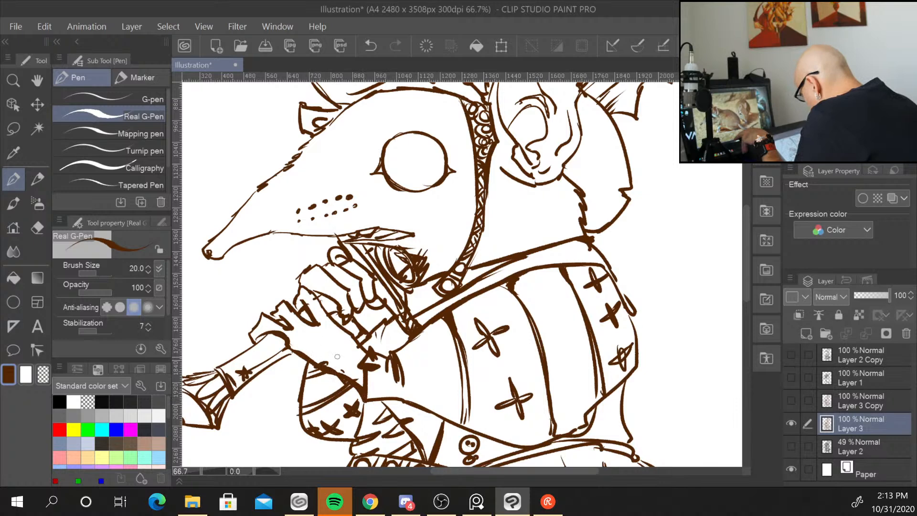
pyautogui.moveTo(310, 362); pyautogui.dragTo(306, 367)
pyautogui.moveTo(366, 401)
pyautogui.mouseDown()
pyautogui.moveTo(398, 400)
pyautogui.moveTo(363, 417)
pyautogui.mouseUp()
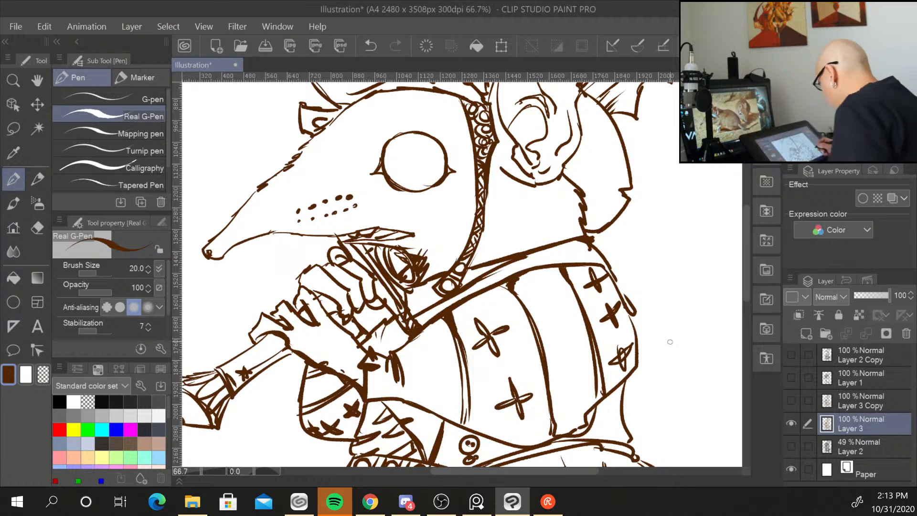
# Thicken the lower edge and outer side of the shoulder pauldron.
pyautogui.moveTo(672, 390)
pyautogui.mouseDown()
pyautogui.moveTo(669, 268)
pyautogui.moveTo(588, 287)
pyautogui.moveTo(579, 304)
pyautogui.moveTo(573, 298)
pyautogui.moveTo(577, 310)
pyautogui.mouseUp()
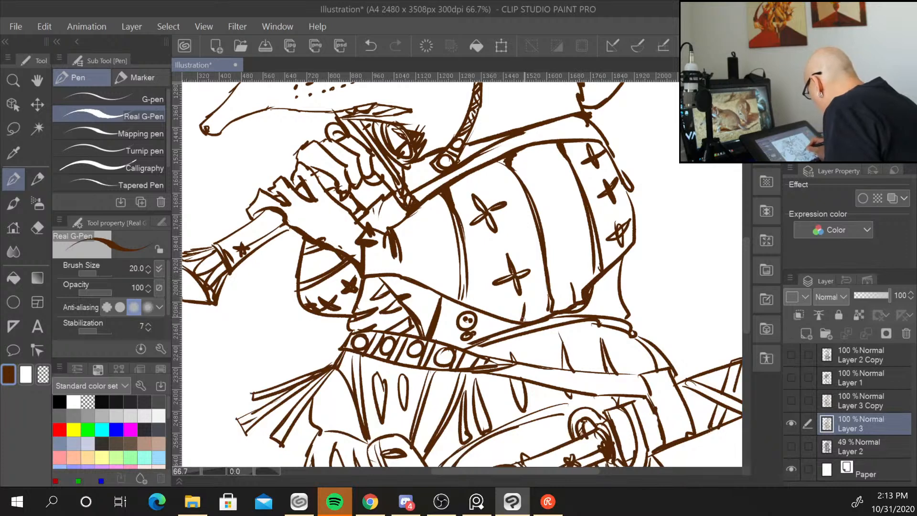
pyautogui.moveTo(472, 287)
pyautogui.mouseDown()
pyautogui.moveTo(467, 300)
pyautogui.moveTo(452, 303)
pyautogui.moveTo(518, 324)
pyautogui.mouseUp()
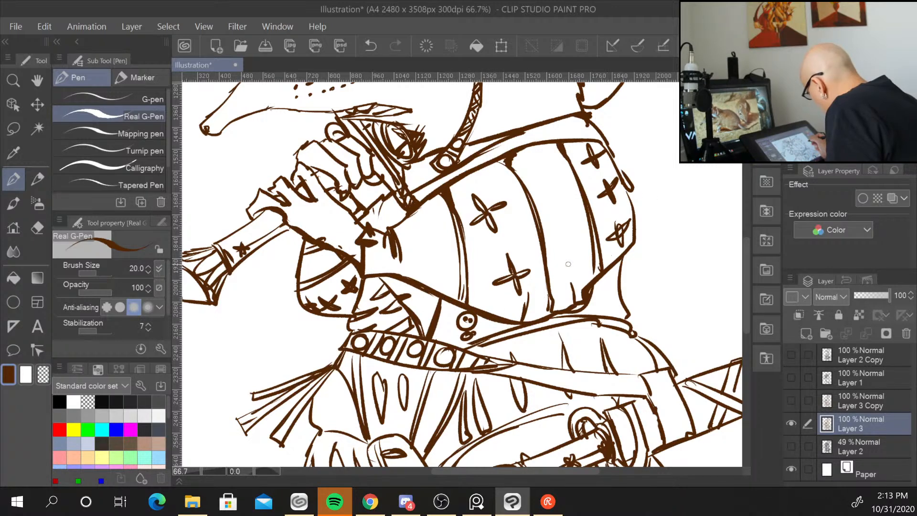
pyautogui.moveTo(467, 354)
pyautogui.mouseDown()
pyautogui.moveTo(567, 323)
pyautogui.moveTo(519, 339)
pyautogui.moveTo(620, 328)
pyautogui.mouseUp()
pyautogui.moveTo(547, 323); pyautogui.dragTo(631, 328)
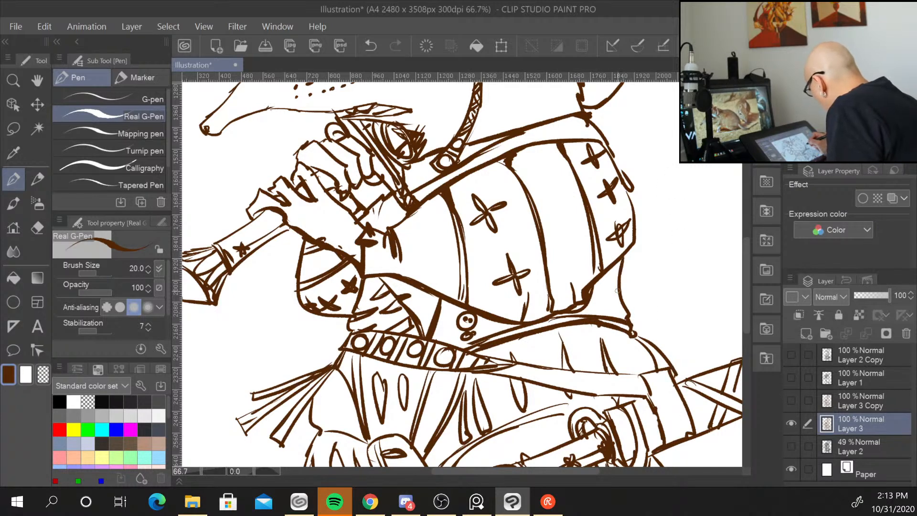
pyautogui.moveTo(631, 244); pyautogui.dragTo(617, 287)
# Check the whole figure, then bolden the lines around the mouth and the hand beneath the snout.
pyautogui.scroll(-4, 620, 304)
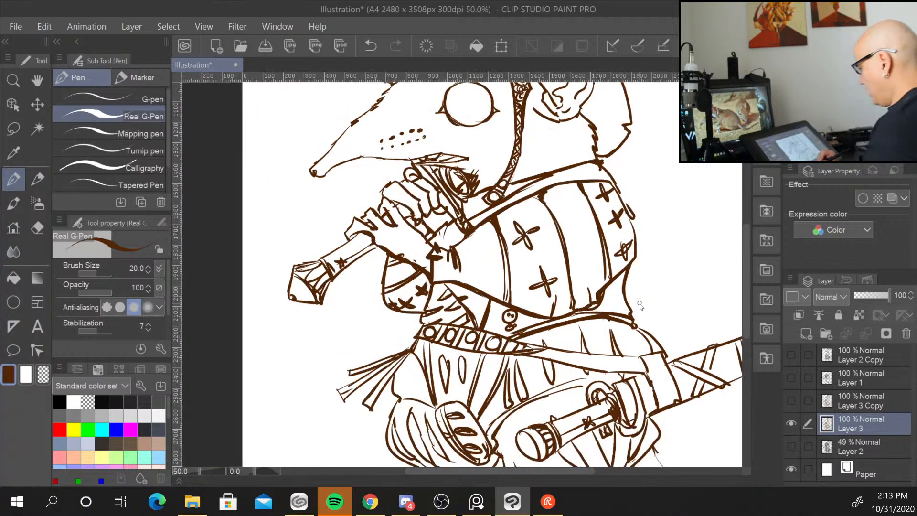
pyautogui.scroll(-2, 640, 302)
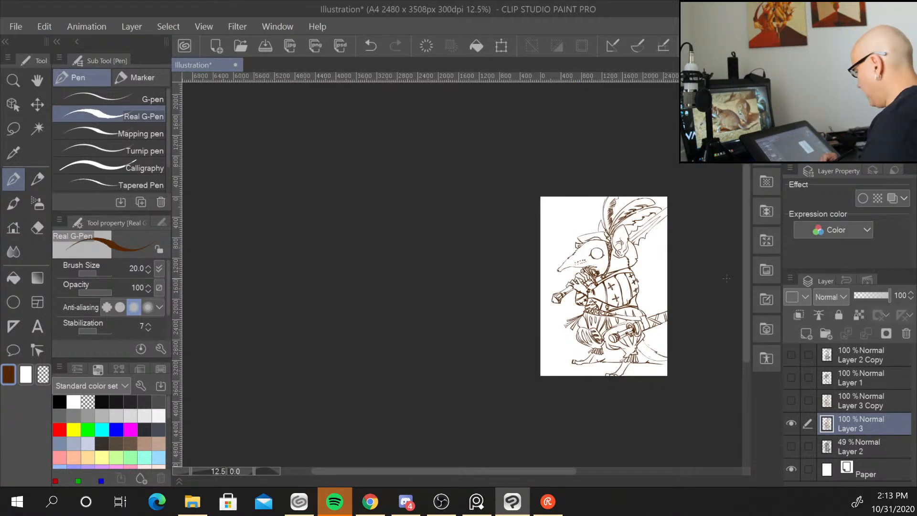
pyautogui.scroll(4, 668, 280)
pyautogui.hotkey('ctrl', '+')
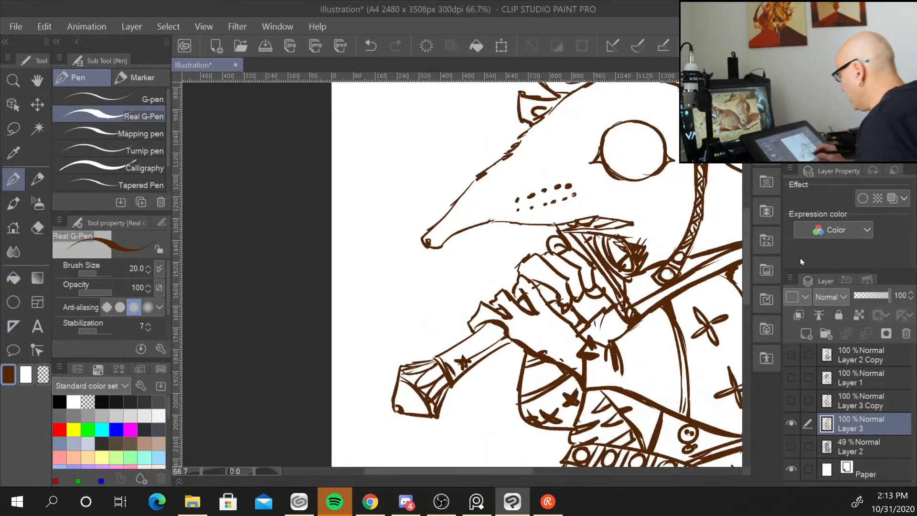
pyautogui.moveTo(715, 304); pyautogui.dragTo(555, 294)
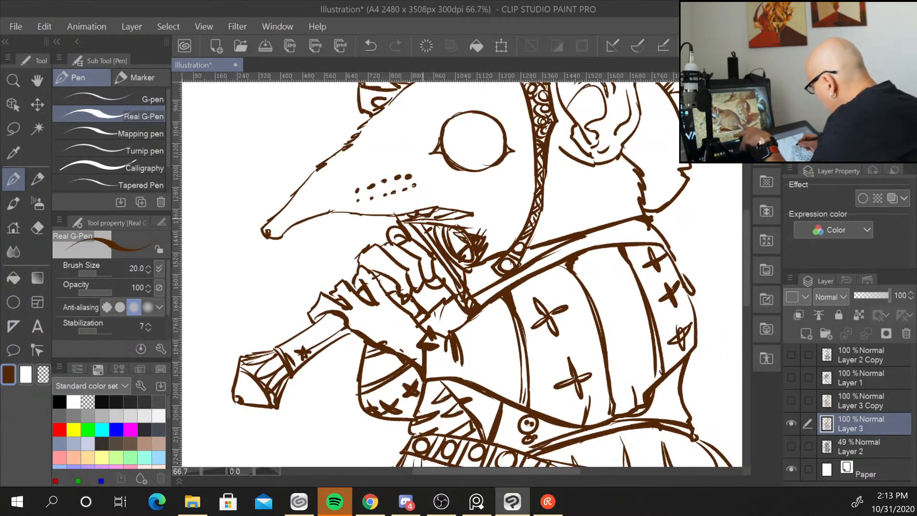
pyautogui.moveTo(375, 242)
pyautogui.mouseDown()
pyautogui.moveTo(386, 253)
pyautogui.moveTo(401, 247)
pyautogui.mouseUp()
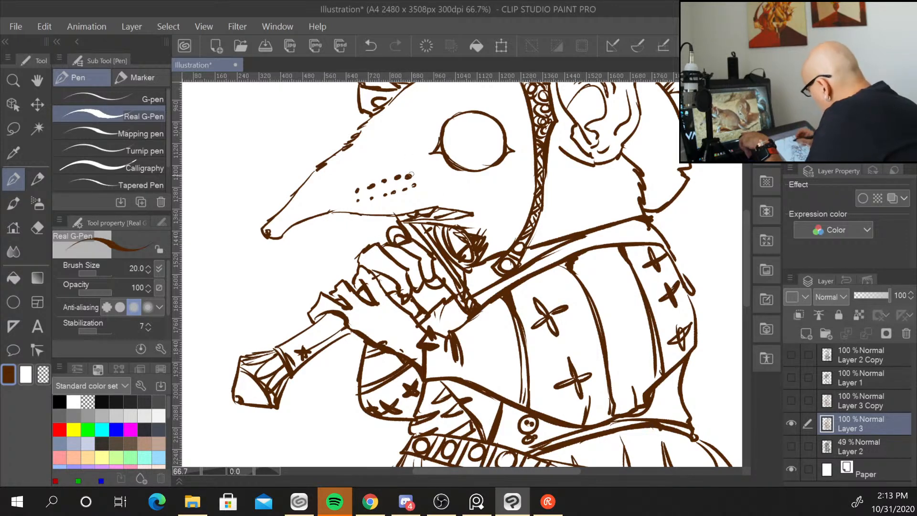
pyautogui.moveTo(396, 216)
pyautogui.mouseDown()
pyautogui.moveTo(450, 209)
pyautogui.moveTo(461, 211)
pyautogui.moveTo(458, 223)
pyautogui.moveTo(476, 227)
pyautogui.mouseUp()
pyautogui.moveTo(421, 224); pyautogui.dragTo(436, 241)
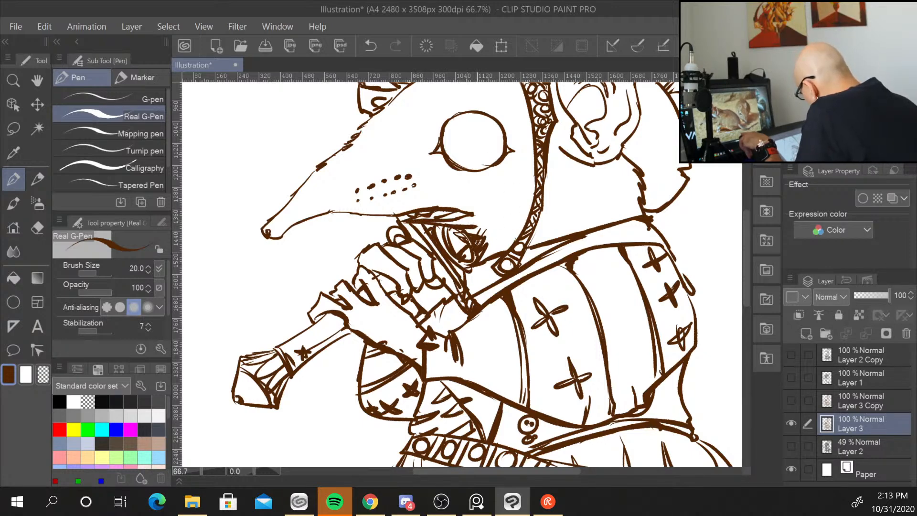
pyautogui.moveTo(455, 305)
pyautogui.mouseDown()
pyautogui.moveTo(442, 325)
pyautogui.moveTo(446, 303)
pyautogui.moveTo(458, 299)
pyautogui.mouseUp()
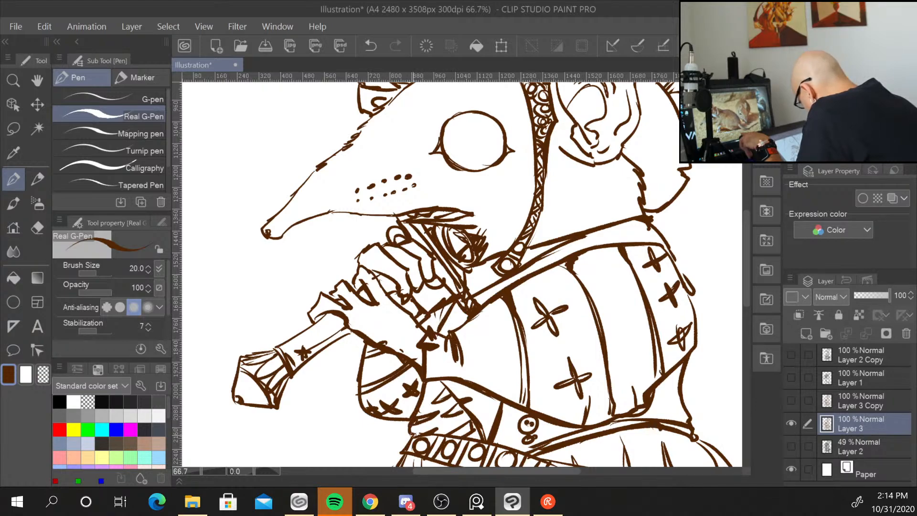
# Thicken the lines of the belt strap running across the waist to the sword hilt.
pyautogui.moveTo(696, 389); pyautogui.dragTo(661, 181)
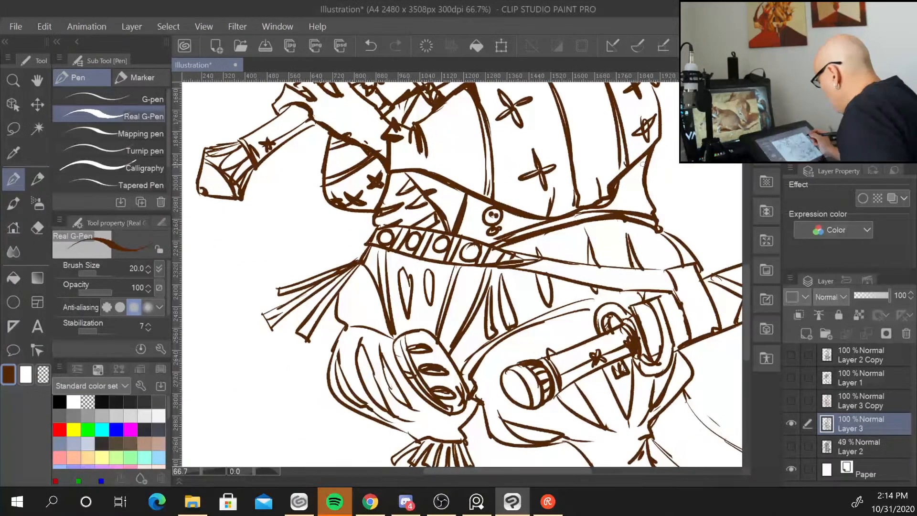
pyautogui.moveTo(450, 234)
pyautogui.mouseDown()
pyautogui.moveTo(520, 256)
pyautogui.moveTo(477, 245)
pyautogui.moveTo(688, 262)
pyautogui.moveTo(552, 259)
pyautogui.moveTo(650, 269)
pyautogui.moveTo(627, 268)
pyautogui.moveTo(693, 265)
pyautogui.moveTo(651, 292)
pyautogui.mouseUp()
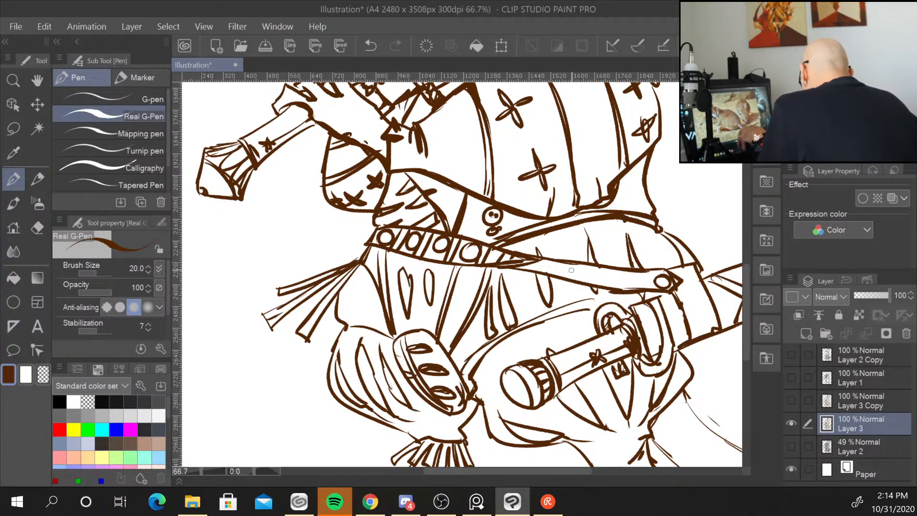
pyautogui.moveTo(517, 268); pyautogui.dragTo(620, 291)
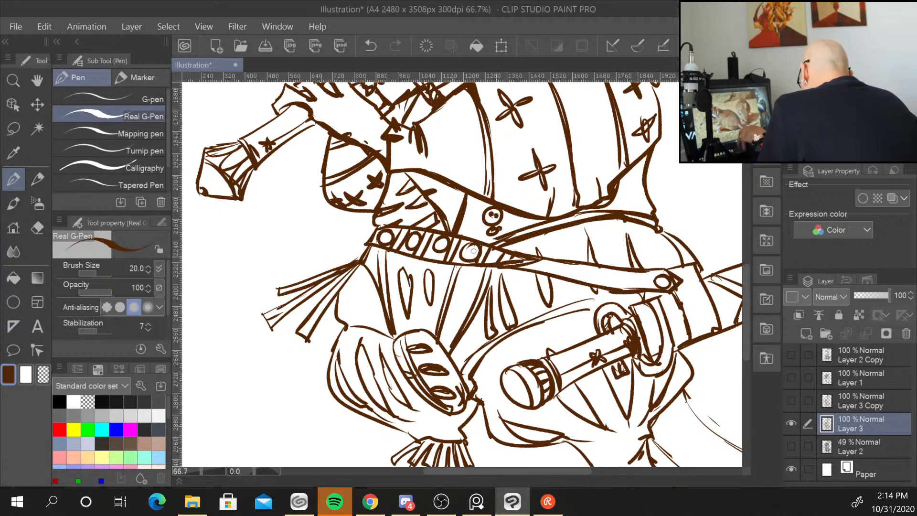
pyautogui.moveTo(383, 246); pyautogui.dragTo(498, 266)
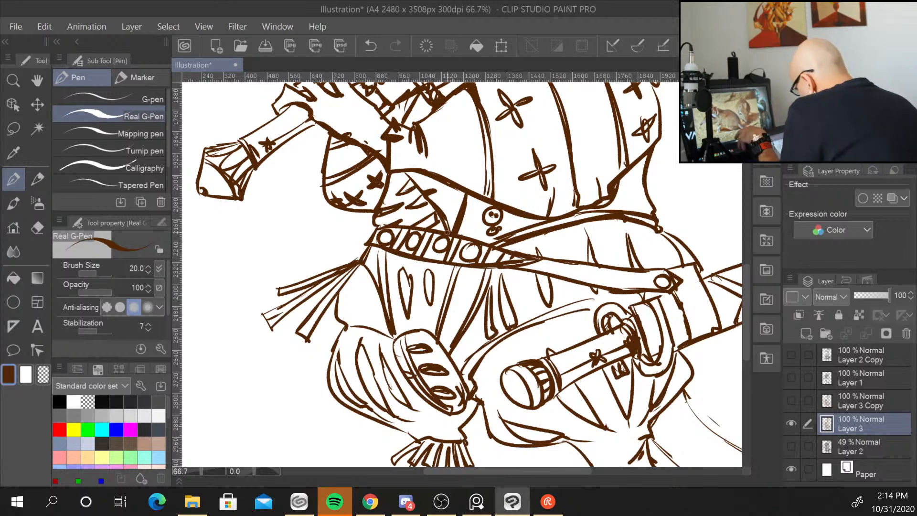
pyautogui.moveTo(477, 352)
pyautogui.mouseDown()
pyautogui.moveTo(547, 313)
pyautogui.moveTo(643, 292)
pyautogui.mouseUp()
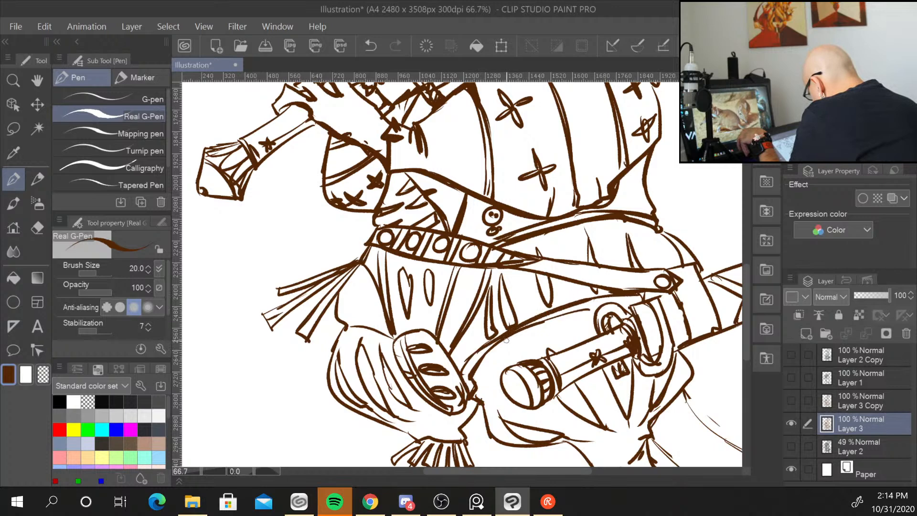
pyautogui.moveTo(506, 341); pyautogui.dragTo(583, 310)
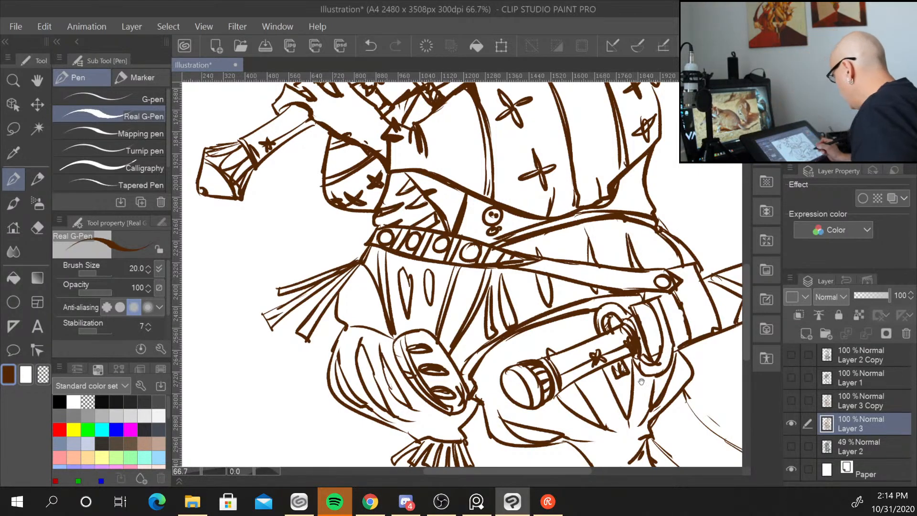
# Retrace the folds and hem lines of the skirt below the belt more boldly.
pyautogui.moveTo(656, 397); pyautogui.dragTo(607, 249)
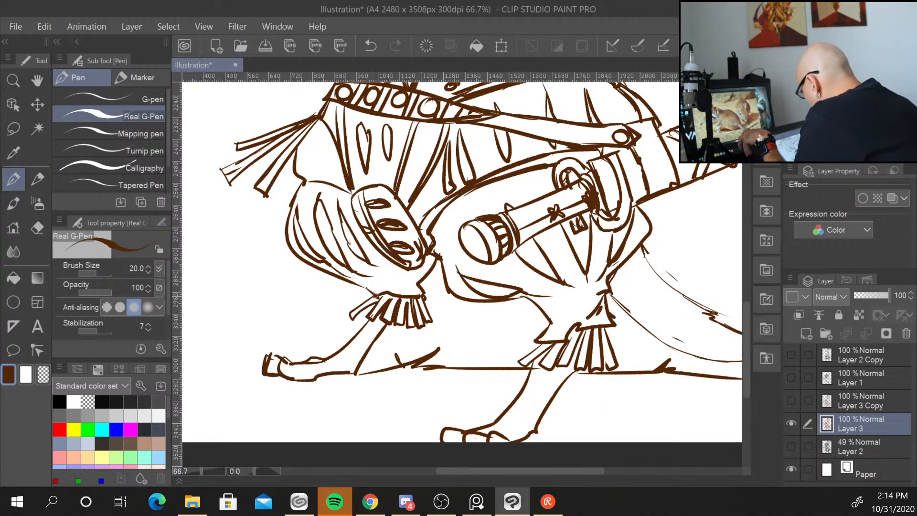
pyautogui.moveTo(302, 181)
pyautogui.mouseDown()
pyautogui.moveTo(364, 187)
pyautogui.moveTo(360, 232)
pyautogui.mouseUp()
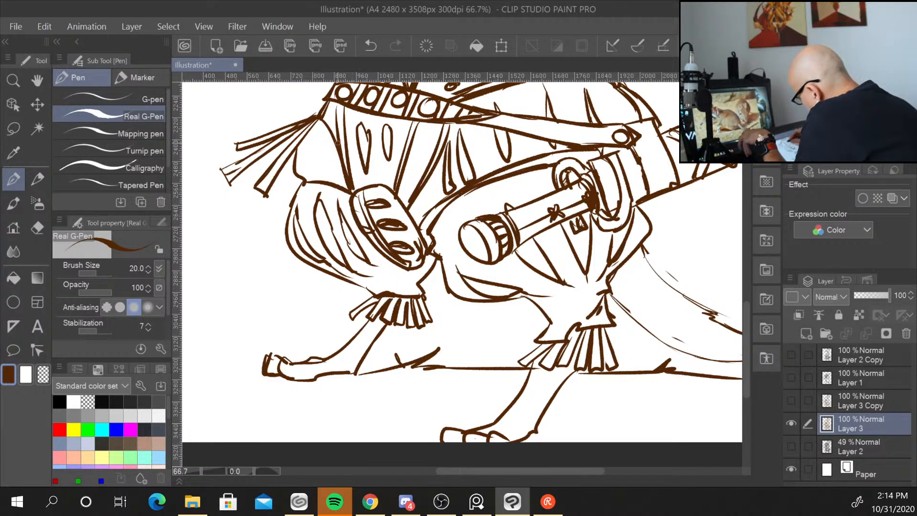
pyautogui.moveTo(387, 187)
pyautogui.mouseDown()
pyautogui.moveTo(421, 230)
pyautogui.moveTo(426, 261)
pyautogui.mouseUp()
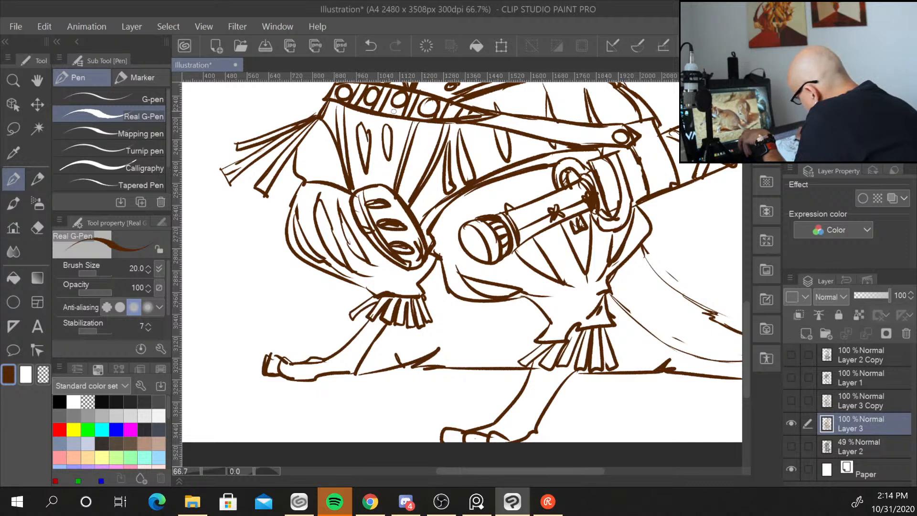
pyautogui.moveTo(379, 185); pyautogui.dragTo(356, 195)
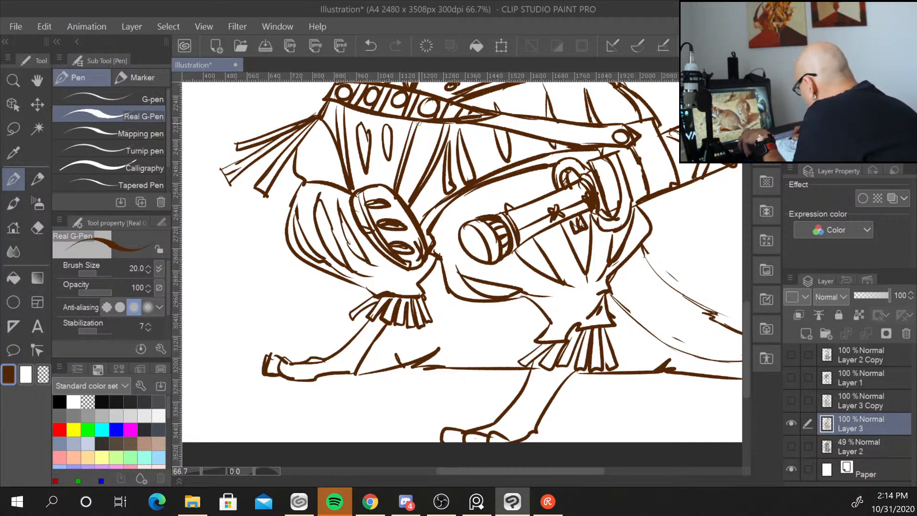
pyautogui.moveTo(420, 122)
pyautogui.mouseDown()
pyautogui.moveTo(405, 149)
pyautogui.moveTo(431, 160)
pyautogui.mouseUp()
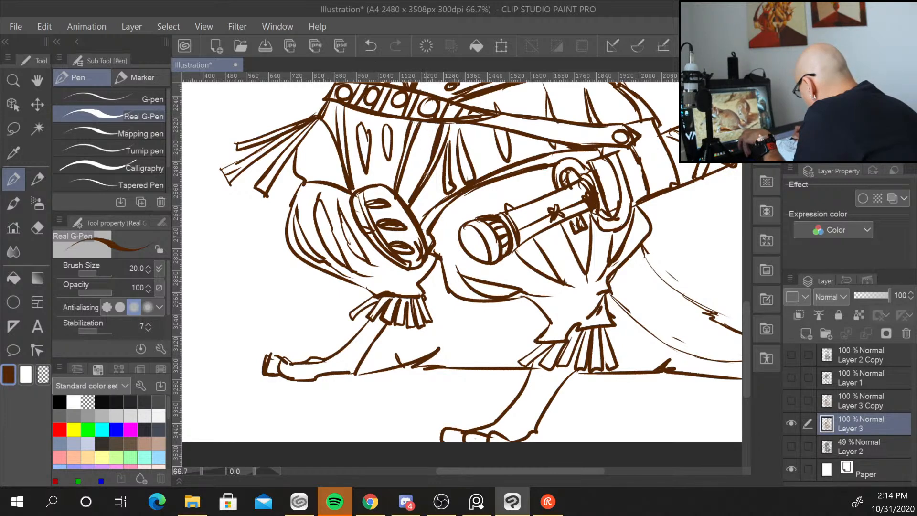
pyautogui.moveTo(453, 121); pyautogui.dragTo(430, 178)
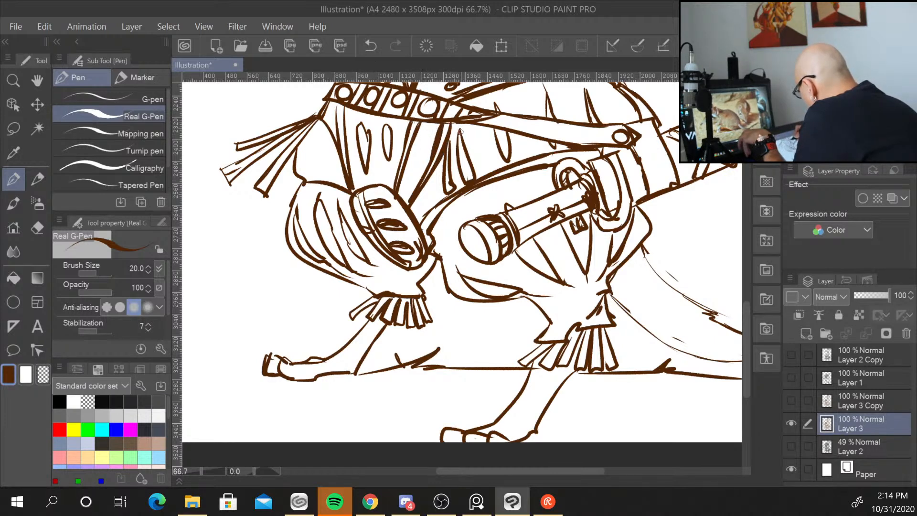
pyautogui.moveTo(461, 131)
pyautogui.mouseDown()
pyautogui.moveTo(468, 181)
pyautogui.moveTo(448, 192)
pyautogui.mouseUp()
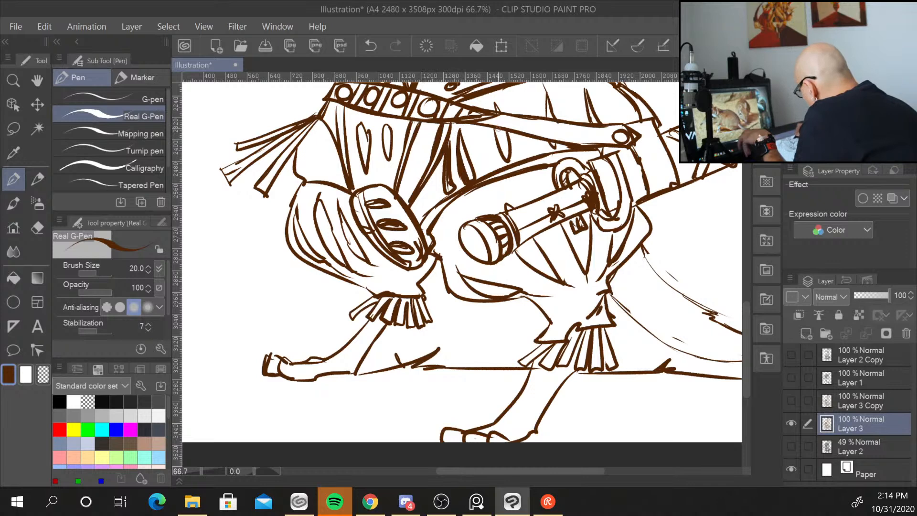
pyautogui.moveTo(498, 128); pyautogui.dragTo(505, 162)
pyautogui.moveTo(386, 126)
pyautogui.mouseDown()
pyautogui.moveTo(387, 159)
pyautogui.moveTo(359, 132)
pyautogui.moveTo(365, 171)
pyautogui.mouseUp()
pyautogui.moveTo(361, 125)
pyautogui.mouseDown()
pyautogui.moveTo(361, 149)
pyautogui.moveTo(370, 126)
pyautogui.moveTo(371, 144)
pyautogui.moveTo(363, 124)
pyautogui.moveTo(367, 172)
pyautogui.moveTo(383, 130)
pyautogui.moveTo(390, 160)
pyautogui.mouseUp()
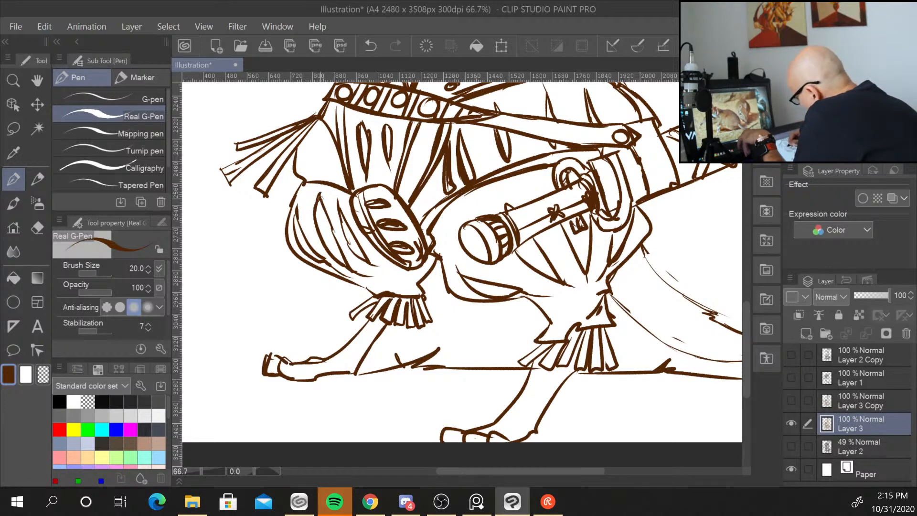
# Thicken the outlines of the front thigh and the sword's scabbard across the hip.
pyautogui.moveTo(343, 214)
pyautogui.mouseDown()
pyautogui.moveTo(361, 255)
pyautogui.moveTo(377, 265)
pyautogui.mouseUp()
pyautogui.moveTo(297, 213)
pyautogui.mouseDown()
pyautogui.moveTo(301, 244)
pyautogui.moveTo(345, 282)
pyautogui.mouseUp()
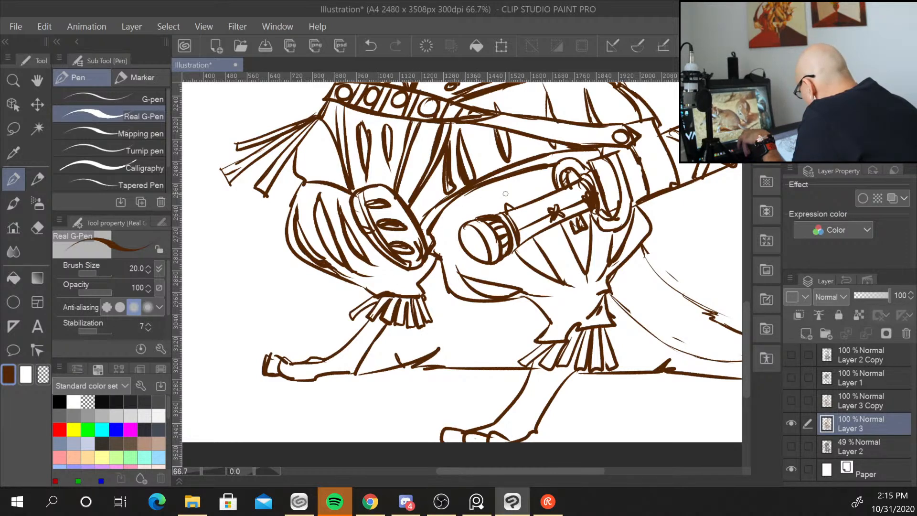
pyautogui.moveTo(480, 220)
pyautogui.mouseDown()
pyautogui.moveTo(462, 243)
pyautogui.moveTo(500, 246)
pyautogui.moveTo(474, 256)
pyautogui.moveTo(503, 228)
pyautogui.moveTo(472, 229)
pyautogui.moveTo(490, 237)
pyautogui.moveTo(562, 163)
pyautogui.moveTo(582, 158)
pyautogui.moveTo(588, 167)
pyautogui.moveTo(606, 154)
pyautogui.mouseUp()
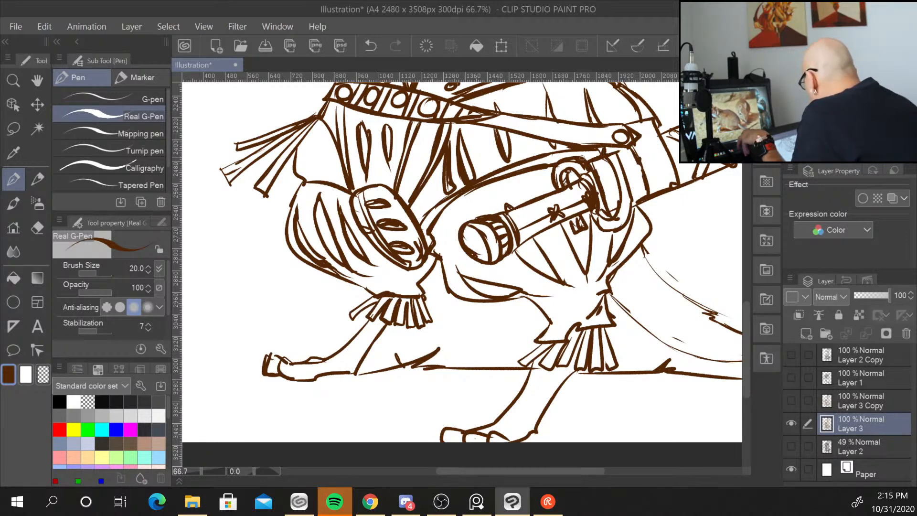
pyautogui.moveTo(518, 250)
pyautogui.mouseDown()
pyautogui.moveTo(595, 211)
pyautogui.moveTo(602, 229)
pyautogui.moveTo(621, 228)
pyautogui.moveTo(636, 204)
pyautogui.mouseUp()
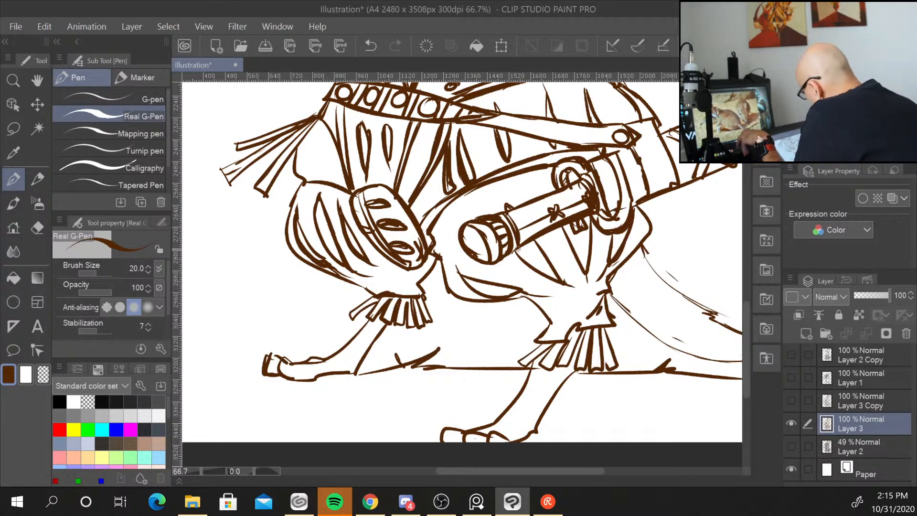
pyautogui.moveTo(517, 249); pyautogui.dragTo(558, 280)
pyautogui.moveTo(466, 279); pyautogui.dragTo(524, 290)
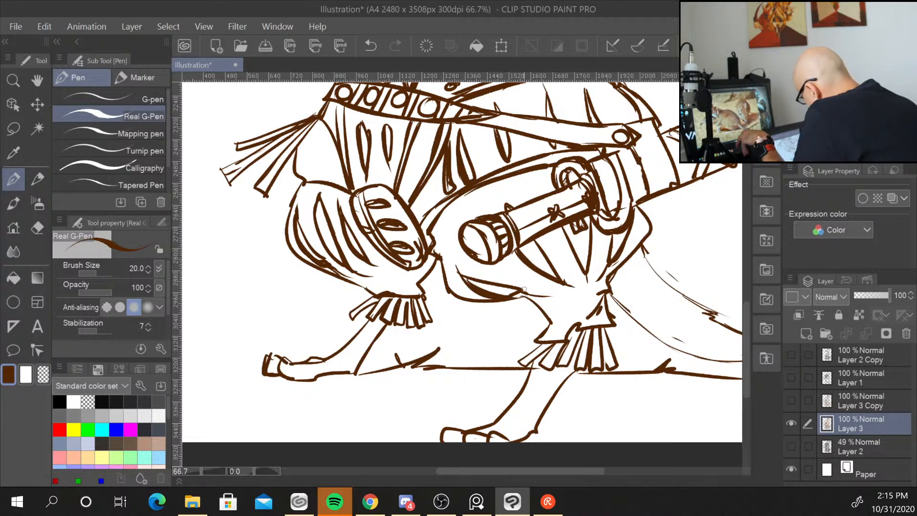
pyautogui.moveTo(566, 220)
pyautogui.mouseDown()
pyautogui.moveTo(580, 247)
pyautogui.moveTo(575, 239)
pyautogui.moveTo(615, 235)
pyautogui.mouseUp()
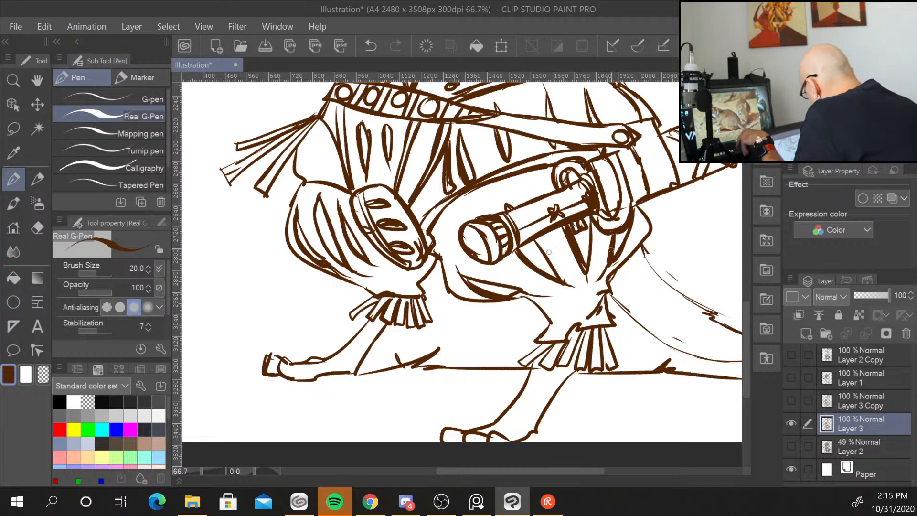
# Thicken the outlines of both legs and the fringed cuffs below the skirt near the sword hilt.
pyautogui.moveTo(526, 295)
pyautogui.mouseDown()
pyautogui.moveTo(565, 302)
pyautogui.moveTo(540, 340)
pyautogui.mouseUp()
pyautogui.moveTo(367, 289); pyautogui.dragTo(404, 285)
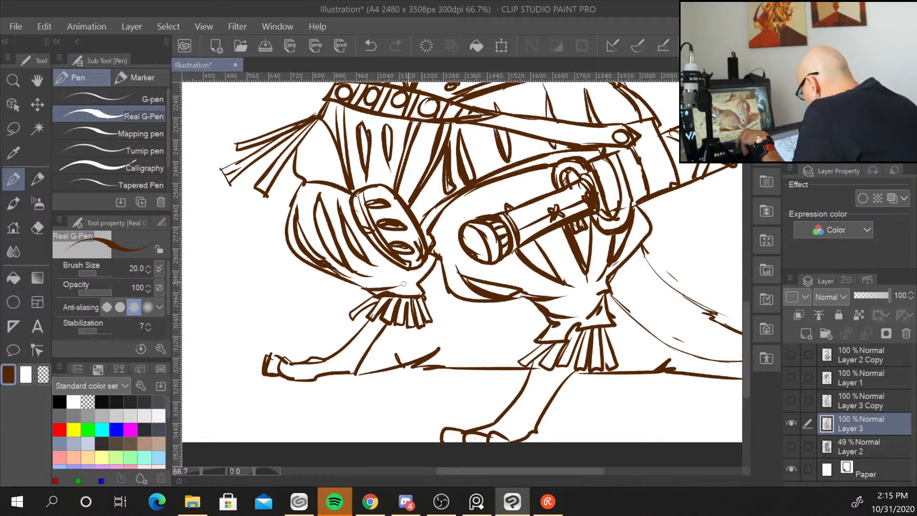
pyautogui.moveTo(347, 287)
pyautogui.mouseDown()
pyautogui.moveTo(388, 281)
pyautogui.moveTo(353, 315)
pyautogui.moveTo(346, 362)
pyautogui.mouseUp()
pyautogui.moveTo(552, 346); pyautogui.dragTo(530, 377)
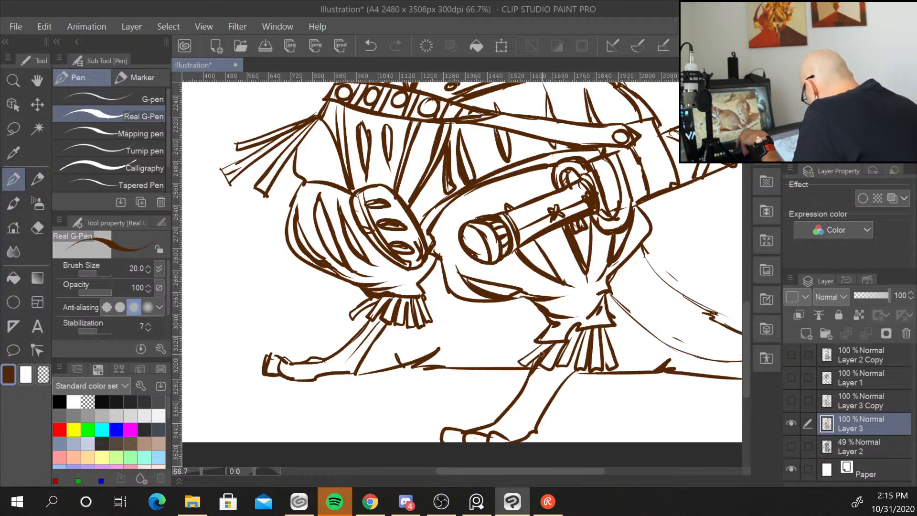
pyautogui.moveTo(576, 327); pyautogui.dragTo(560, 361)
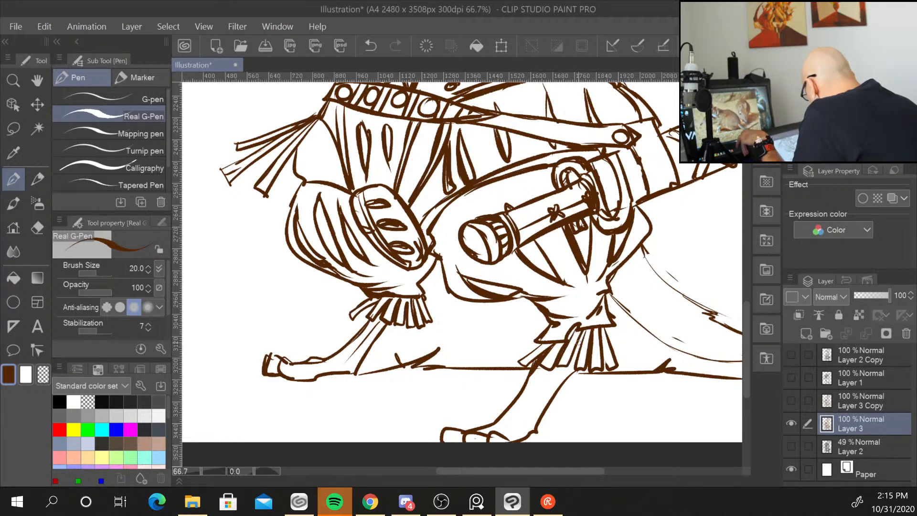
pyautogui.moveTo(587, 330); pyautogui.dragTo(573, 374)
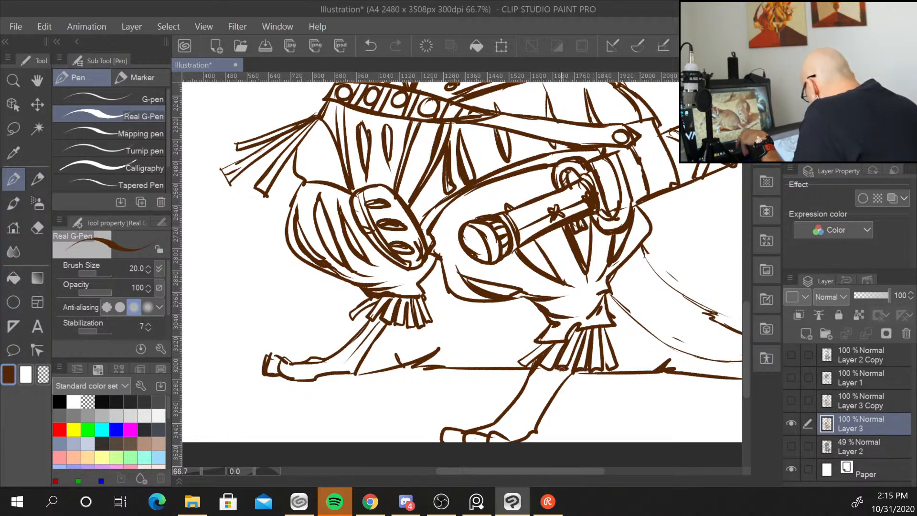
pyautogui.moveTo(567, 342)
pyautogui.mouseDown()
pyautogui.moveTo(581, 328)
pyautogui.moveTo(571, 337)
pyautogui.moveTo(613, 328)
pyautogui.mouseUp()
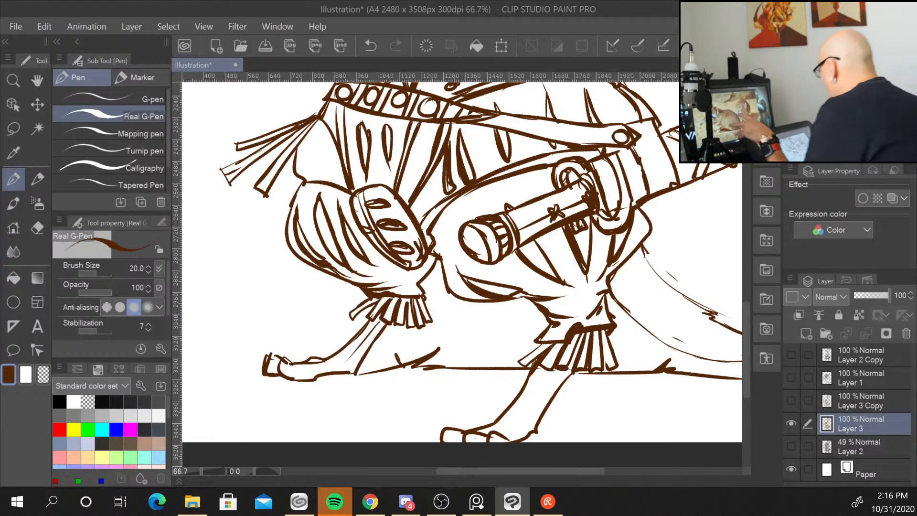
# Bolden the rivet marks on the belt and the skirt fold lines beneath the cuirass.
pyautogui.moveTo(728, 205); pyautogui.dragTo(631, 366)
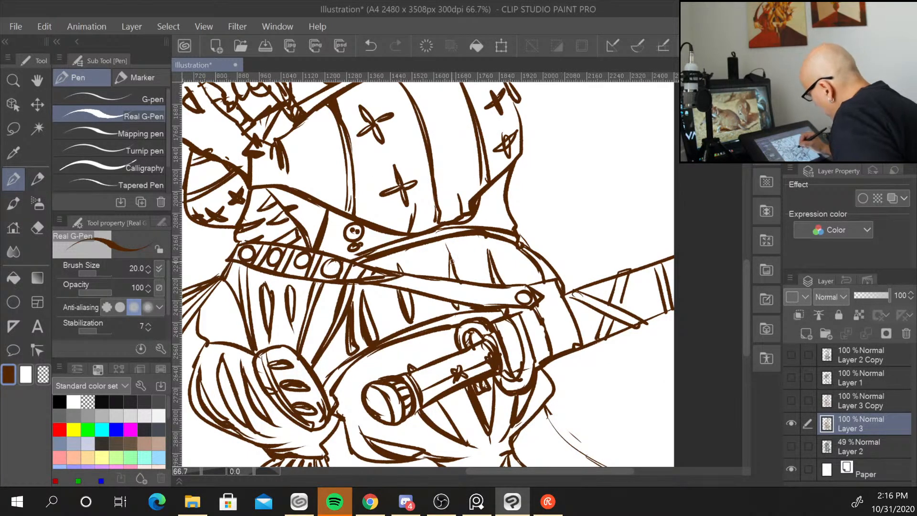
pyautogui.moveTo(450, 258); pyautogui.dragTo(459, 279)
pyautogui.moveTo(497, 265); pyautogui.dragTo(500, 274)
pyautogui.moveTo(396, 265); pyautogui.dragTo(399, 275)
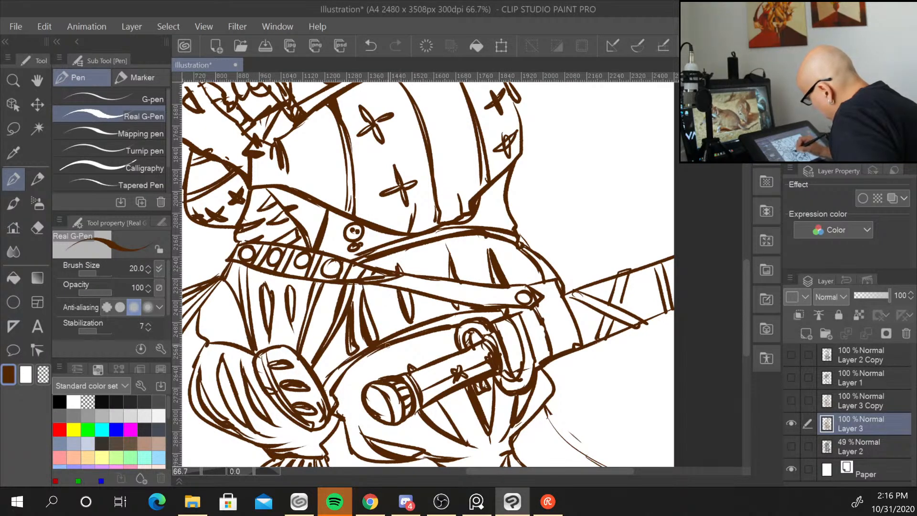
pyautogui.moveTo(398, 297); pyautogui.dragTo(412, 325)
pyautogui.moveTo(483, 307); pyautogui.dragTo(481, 438)
pyautogui.moveTo(506, 304); pyautogui.dragTo(515, 356)
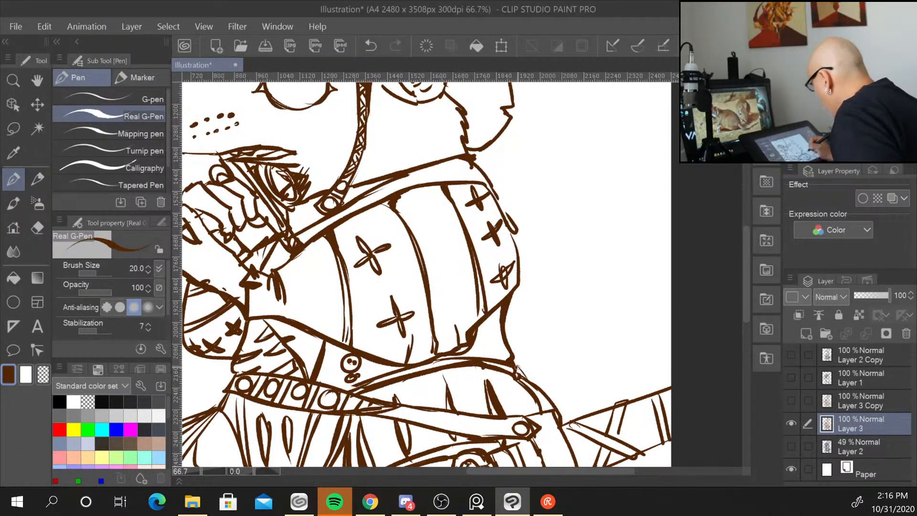
# Thicken the cuirass collar line and the lower contour of the ear beside the helmet strap.
pyautogui.scroll(5, 511, 358)
pyautogui.moveTo(505, 267)
pyautogui.mouseDown()
pyautogui.moveTo(532, 335)
pyautogui.moveTo(531, 365)
pyautogui.mouseUp()
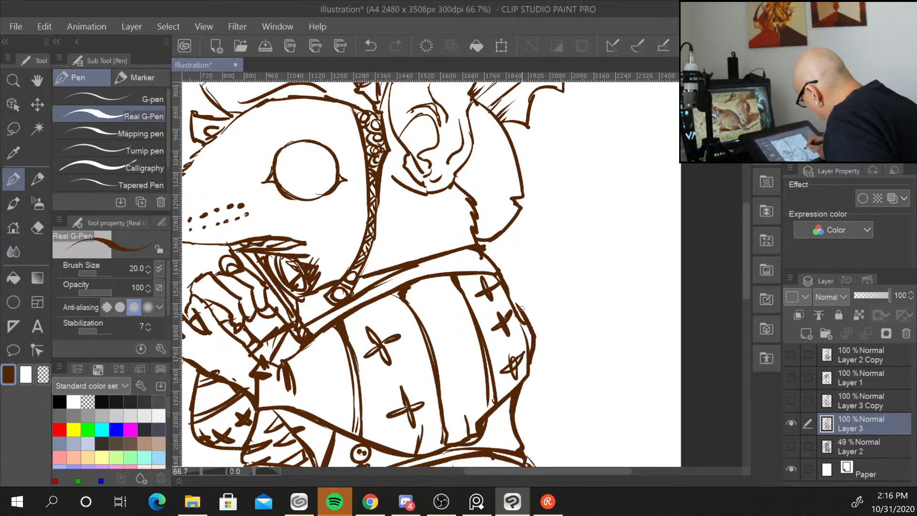
pyautogui.moveTo(522, 308); pyautogui.dragTo(507, 297)
pyautogui.moveTo(570, 218)
pyautogui.mouseDown()
pyautogui.moveTo(572, 284)
pyautogui.moveTo(611, 305)
pyautogui.mouseUp()
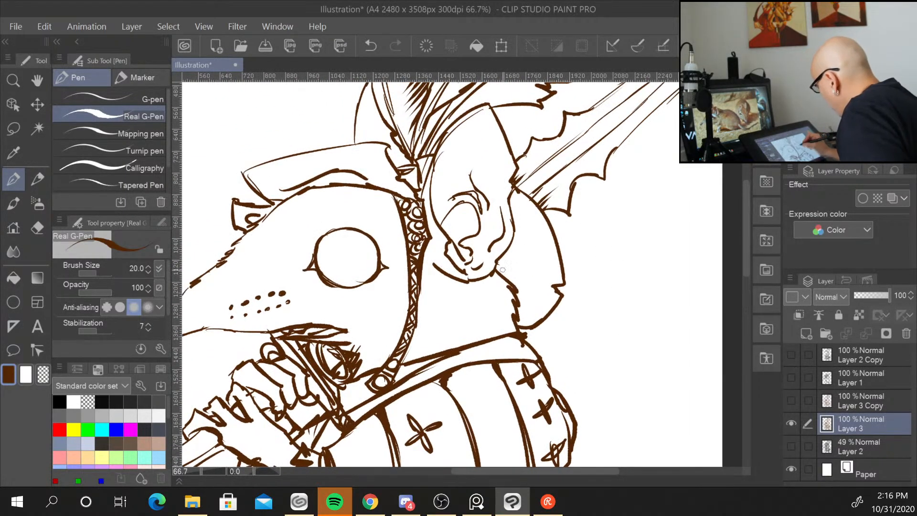
pyautogui.moveTo(512, 178)
pyautogui.mouseDown()
pyautogui.moveTo(516, 235)
pyautogui.moveTo(500, 263)
pyautogui.moveTo(526, 300)
pyautogui.moveTo(515, 287)
pyautogui.moveTo(527, 306)
pyautogui.moveTo(514, 299)
pyautogui.moveTo(524, 324)
pyautogui.mouseUp()
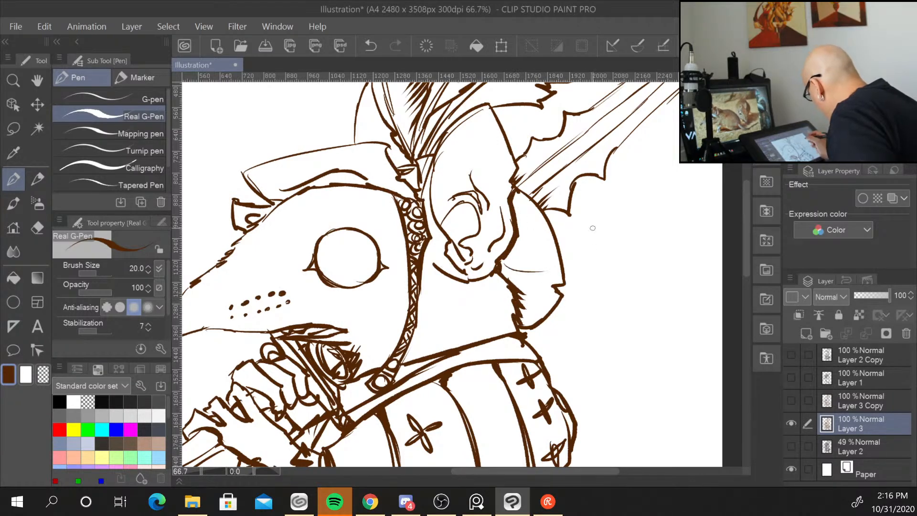
# Bolden the helmet plumes, the hat brim, the ear and the shoulder outlines around the head.
pyautogui.moveTo(612, 261); pyautogui.dragTo(576, 309)
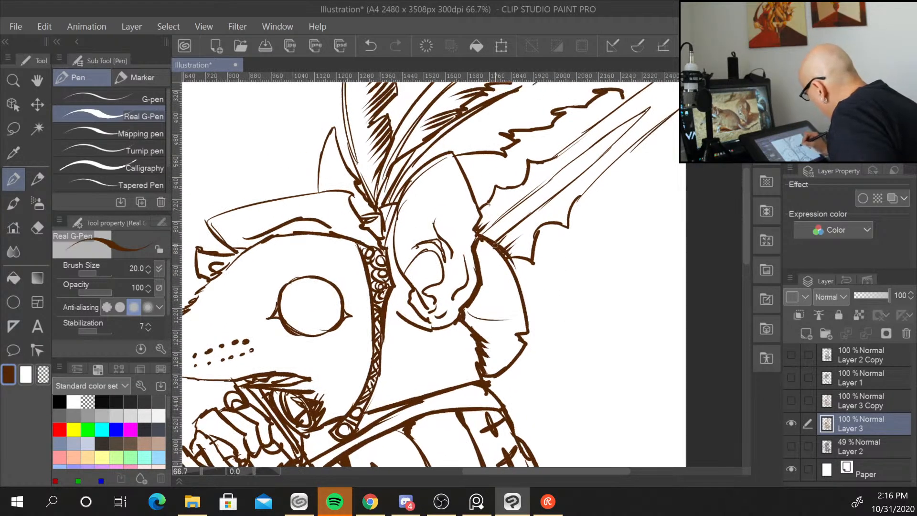
pyautogui.moveTo(495, 245)
pyautogui.mouseDown()
pyautogui.moveTo(522, 300)
pyautogui.moveTo(581, 352)
pyautogui.mouseUp()
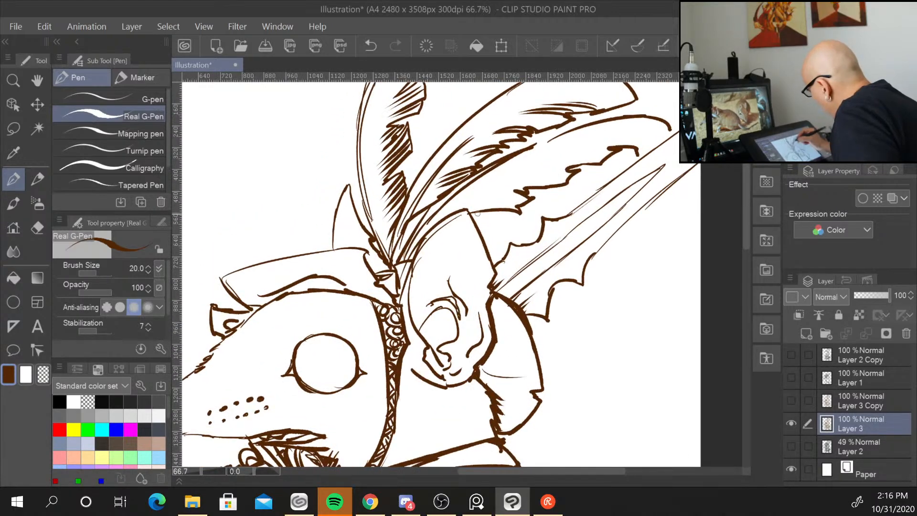
pyautogui.moveTo(477, 213); pyautogui.dragTo(499, 277)
pyautogui.moveTo(414, 258)
pyautogui.mouseDown()
pyautogui.moveTo(435, 226)
pyautogui.moveTo(465, 210)
pyautogui.mouseUp()
pyautogui.moveTo(418, 242); pyautogui.dragTo(396, 306)
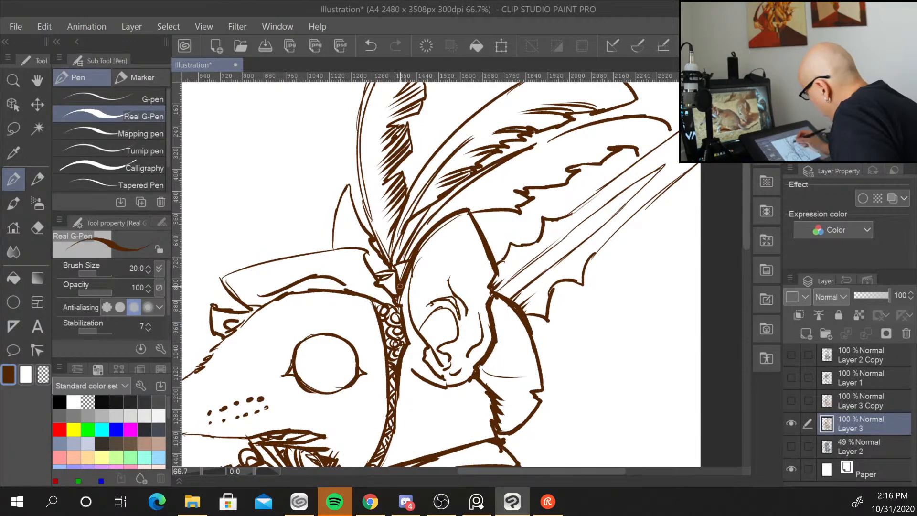
pyautogui.moveTo(334, 250)
pyautogui.mouseDown()
pyautogui.moveTo(367, 249)
pyautogui.moveTo(375, 278)
pyautogui.moveTo(398, 297)
pyautogui.mouseUp()
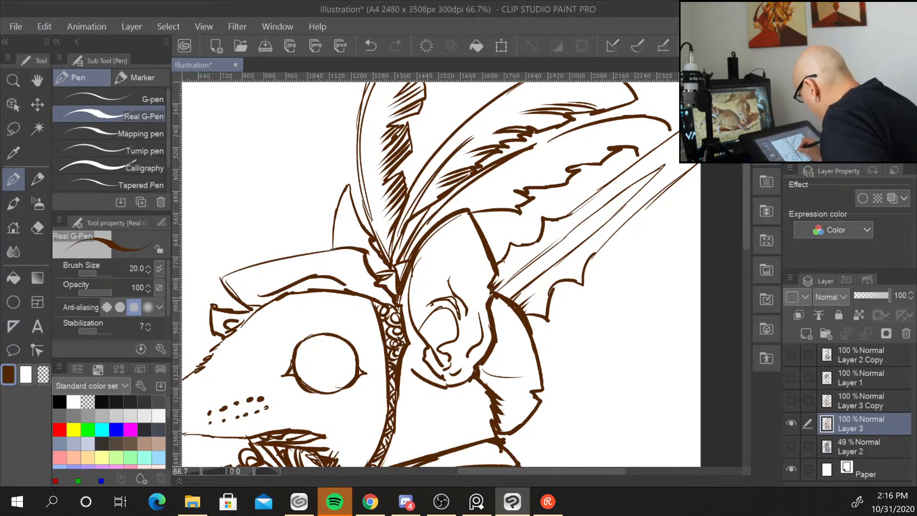
pyautogui.moveTo(221, 277); pyautogui.dragTo(308, 256)
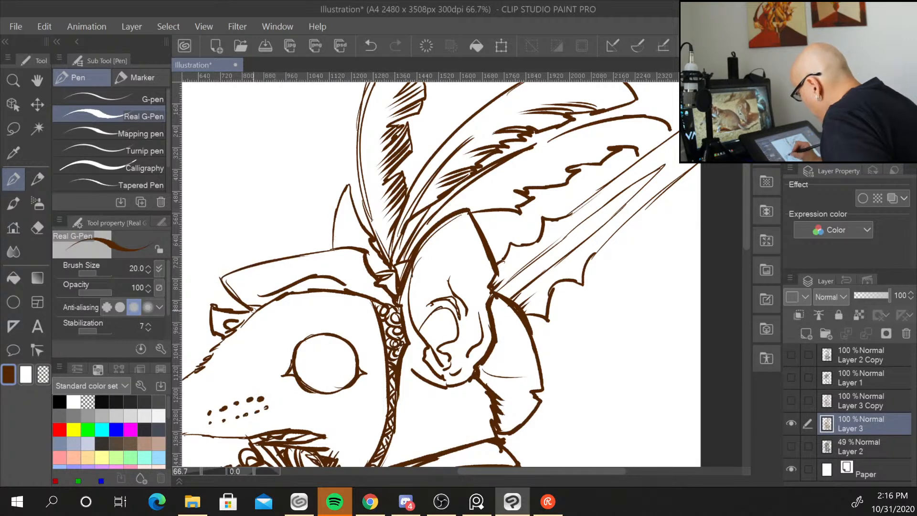
pyautogui.moveTo(260, 308)
pyautogui.mouseDown()
pyautogui.moveTo(227, 330)
pyautogui.moveTo(307, 289)
pyautogui.moveTo(357, 291)
pyautogui.moveTo(379, 319)
pyautogui.moveTo(402, 287)
pyautogui.mouseUp()
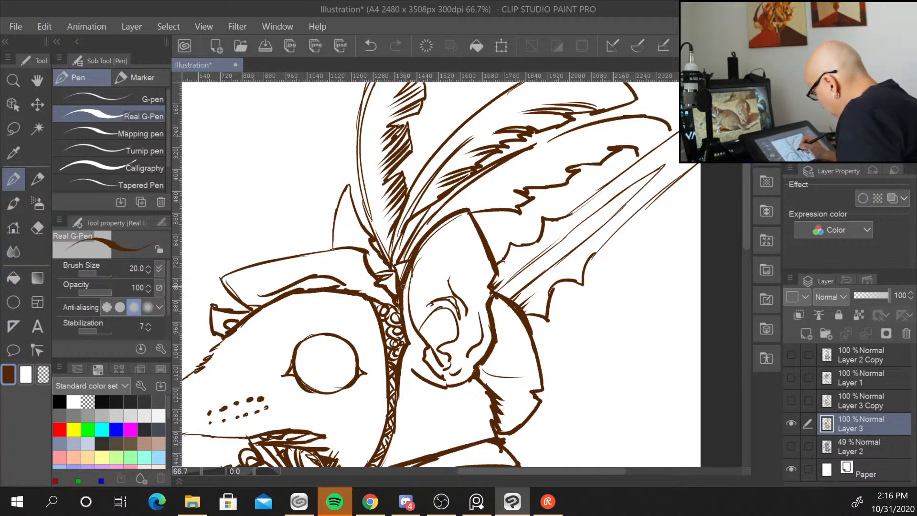
pyautogui.moveTo(589, 417); pyautogui.dragTo(633, 256)
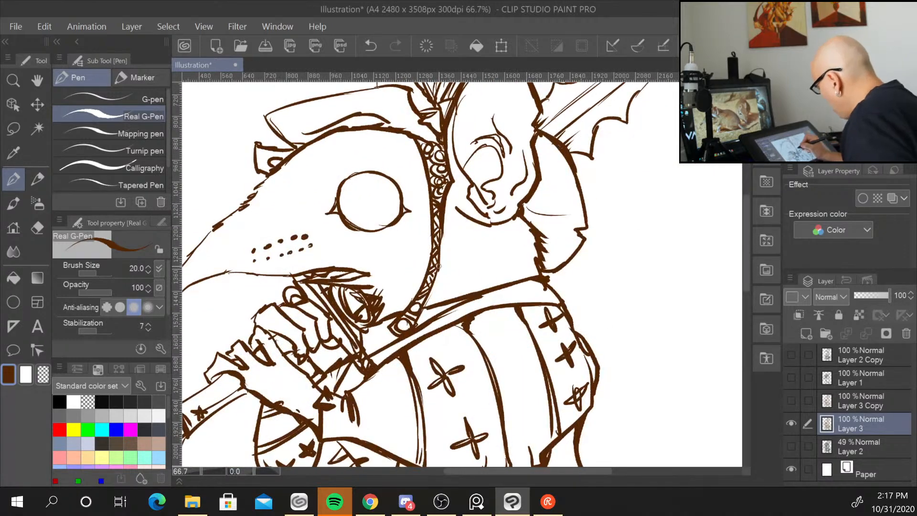
pyautogui.moveTo(425, 306); pyautogui.dragTo(436, 267)
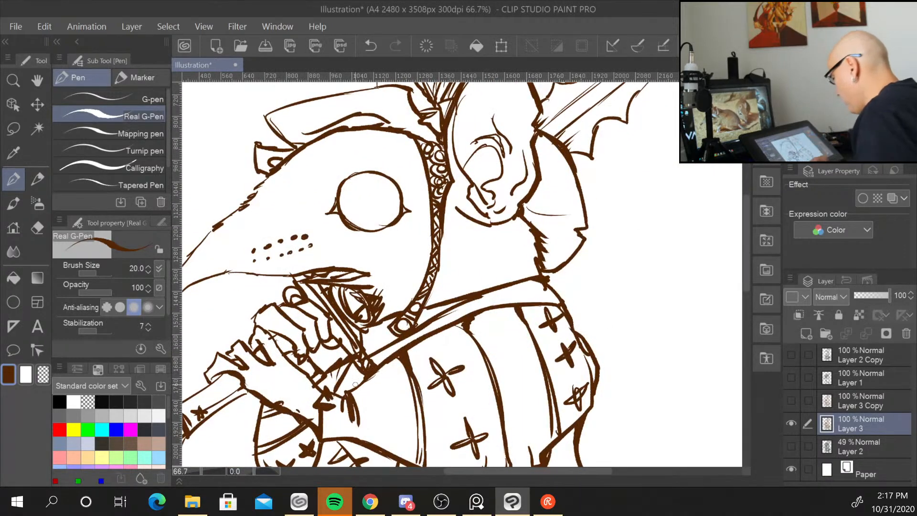
# Thicken the tail and draw a ground line with grass tufts beneath the feet.
pyautogui.scroll(-2, 356, 385)
pyautogui.moveTo(521, 391); pyautogui.dragTo(521, 252)
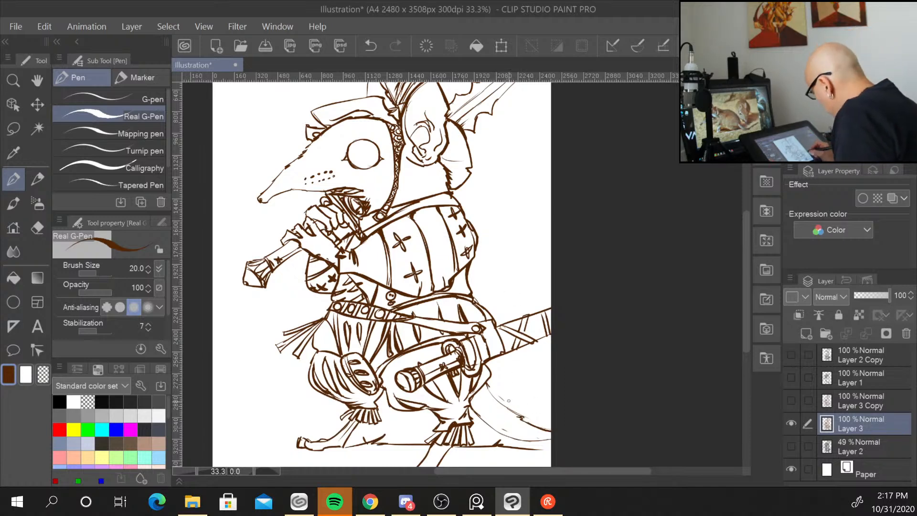
pyautogui.moveTo(500, 401); pyautogui.dragTo(540, 428)
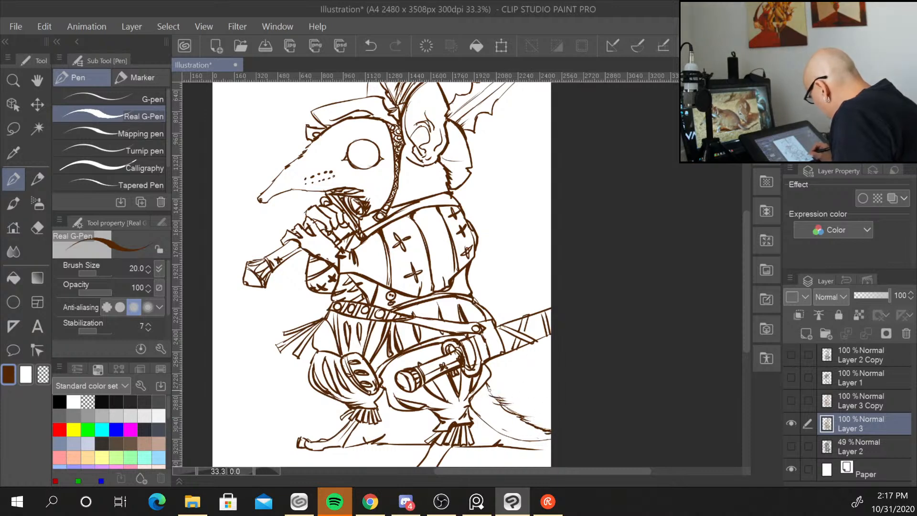
pyautogui.moveTo(515, 436)
pyautogui.mouseDown()
pyautogui.moveTo(551, 447)
pyautogui.moveTo(553, 438)
pyautogui.mouseUp()
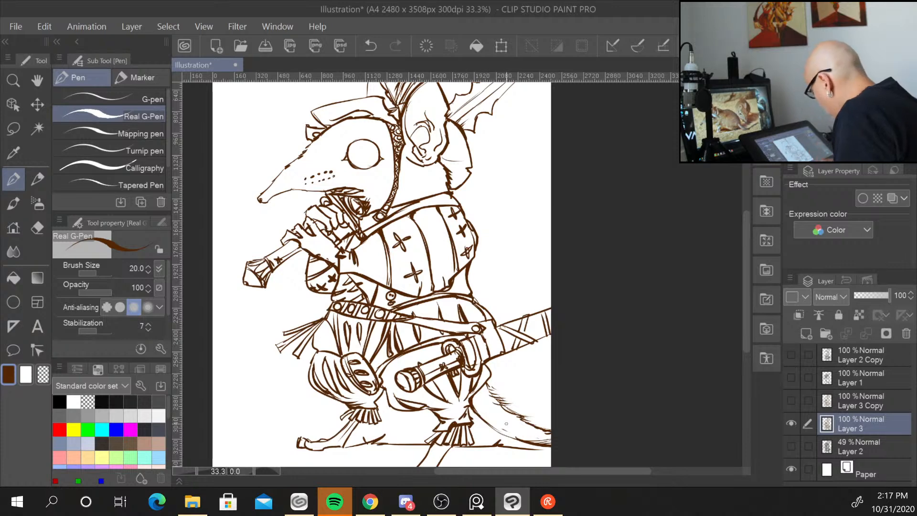
pyautogui.moveTo(293, 448)
pyautogui.mouseDown()
pyautogui.moveTo(302, 425)
pyautogui.moveTo(222, 445)
pyautogui.mouseUp()
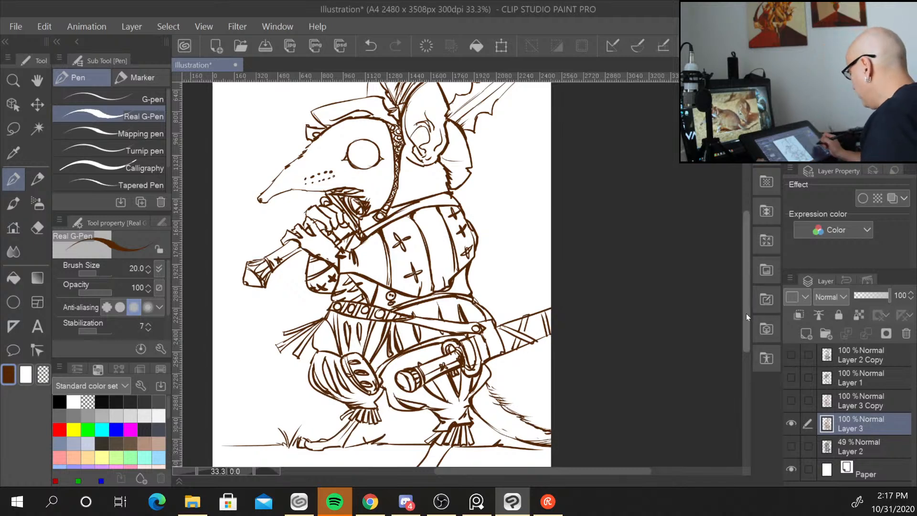
# Review the linework across the whole figure from head to feet.
pyautogui.moveTo(746, 313); pyautogui.dragTo(744, 277)
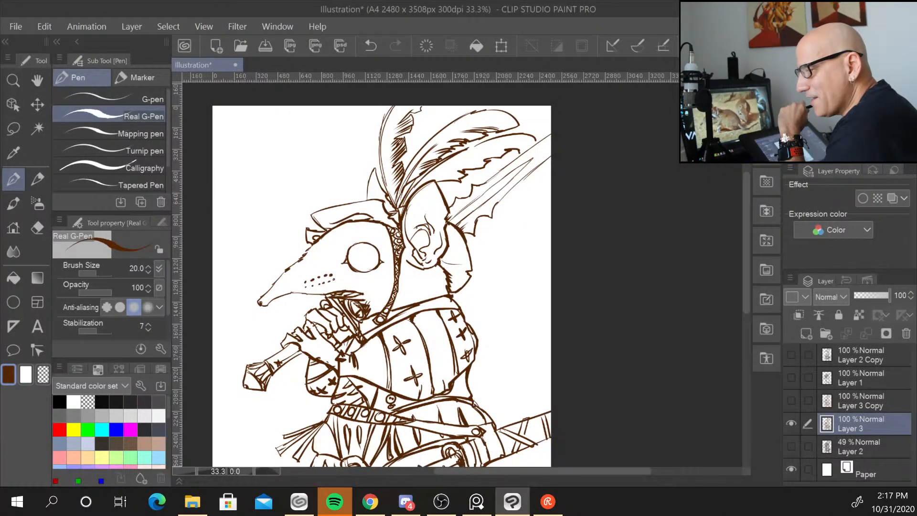
pyautogui.hotkey('alt', 'Tab')
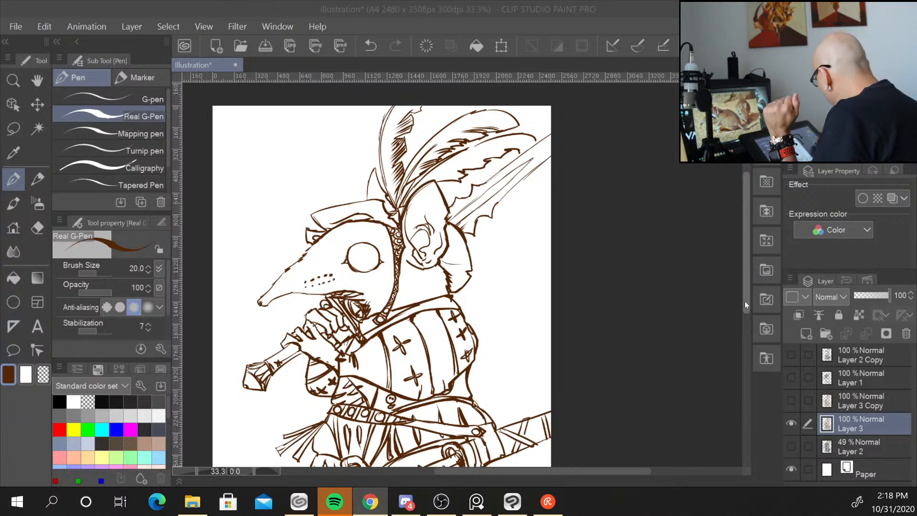
pyautogui.moveTo(744, 301); pyautogui.dragTo(740, 354)
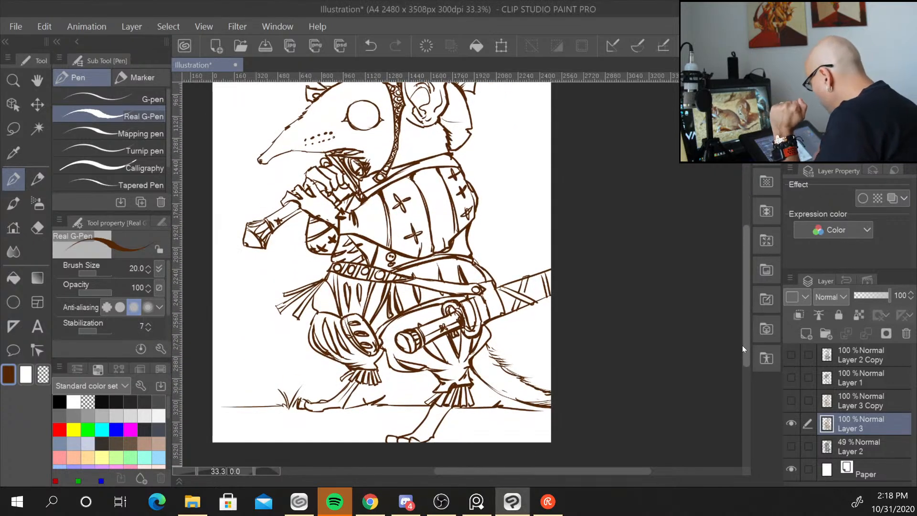
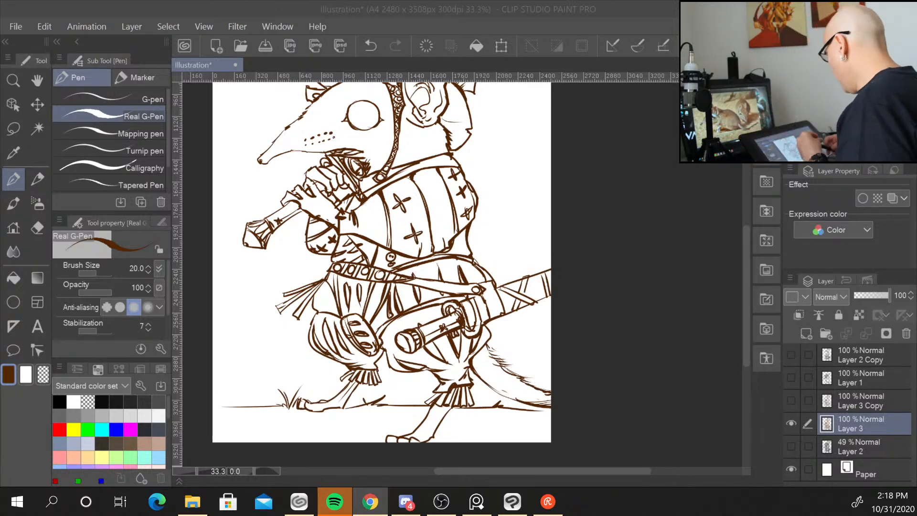
# Add a new layer and move it beneath the linework layer for colouring.
pyautogui.moveTo(747, 256); pyautogui.dragTo(745, 231)
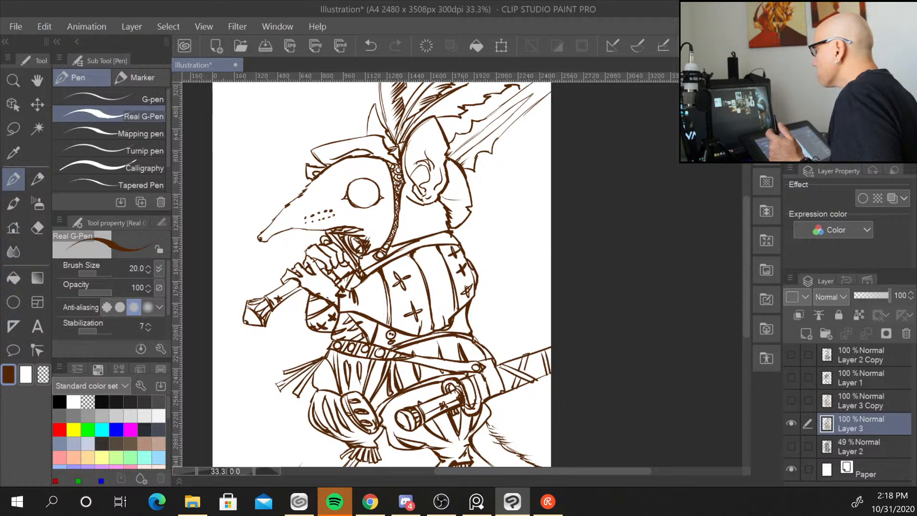
pyautogui.hotkey('alt', 'Tab')
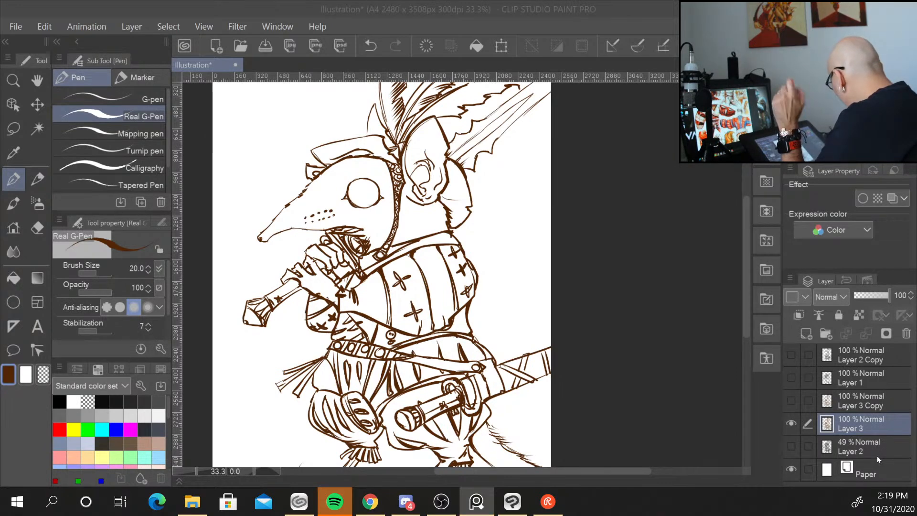
pyautogui.click(807, 333)
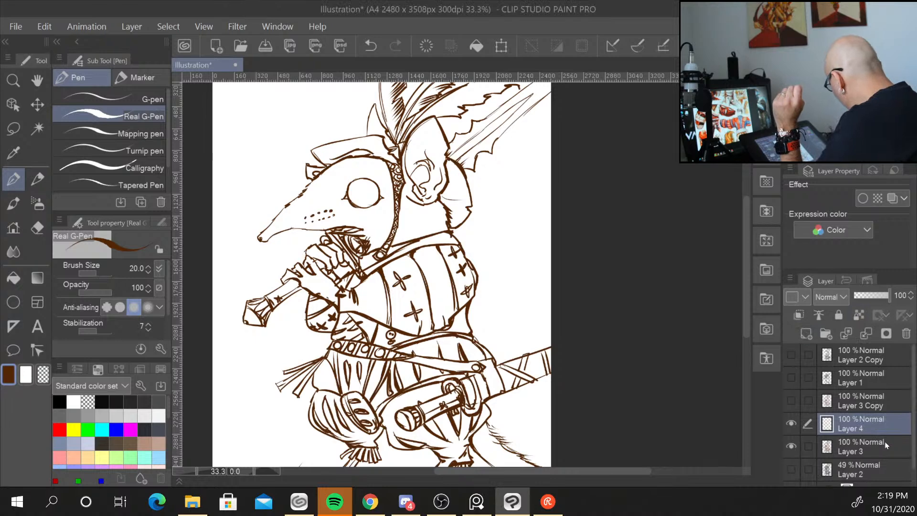
pyautogui.moveTo(879, 423); pyautogui.dragTo(881, 452)
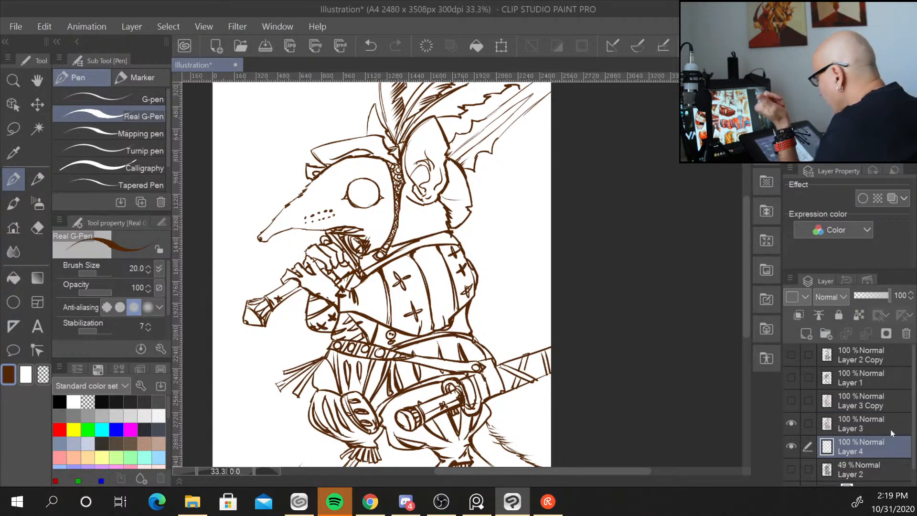
# Switch to the blendTraditional-Gus thick-paint brush and enlarge its size to 70.
pyautogui.click(14, 205)
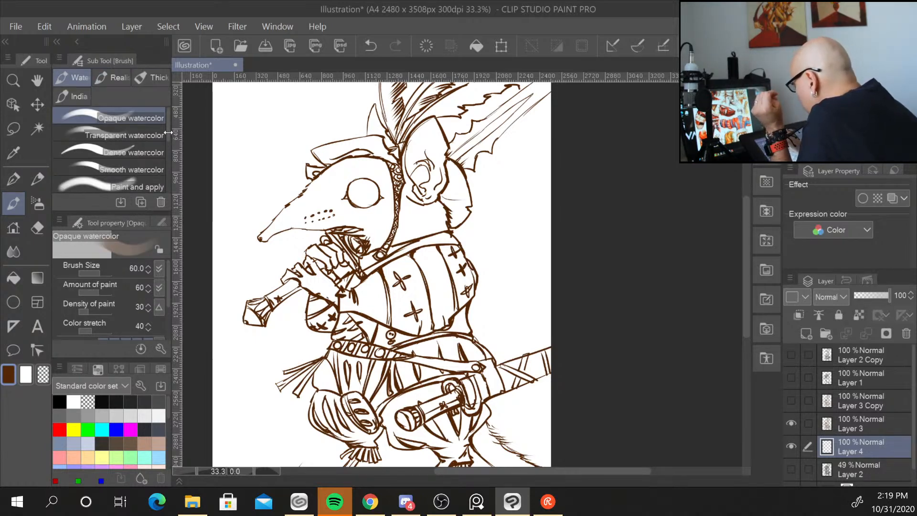
pyautogui.moveTo(167, 135); pyautogui.dragTo(166, 191)
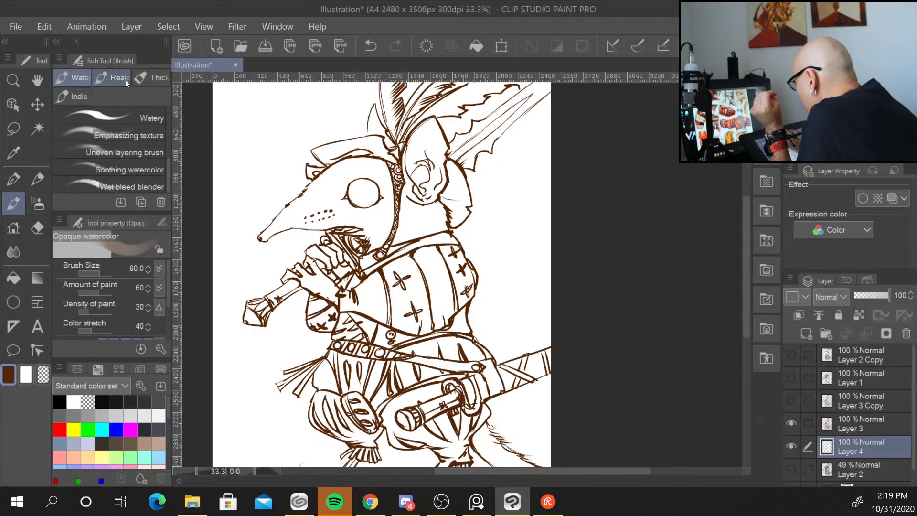
pyautogui.click(153, 84)
pyautogui.moveTo(168, 134); pyautogui.dragTo(165, 191)
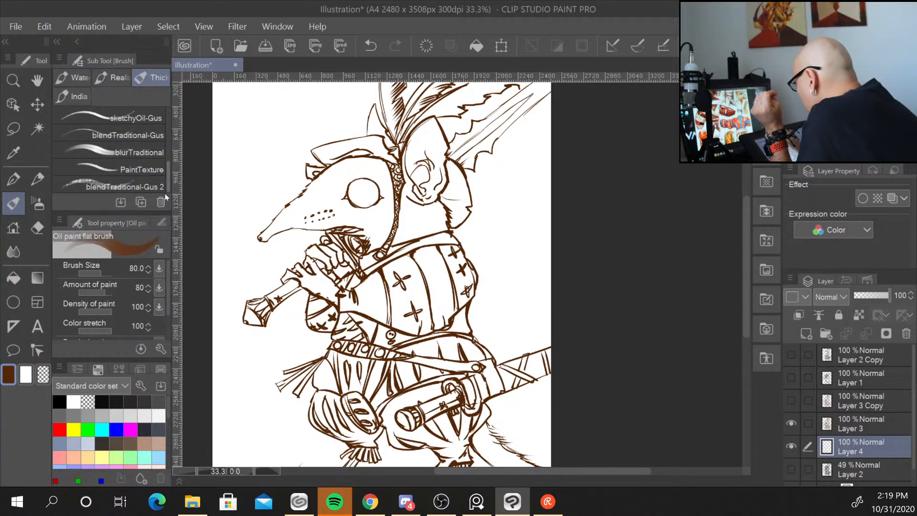
pyautogui.click(138, 136)
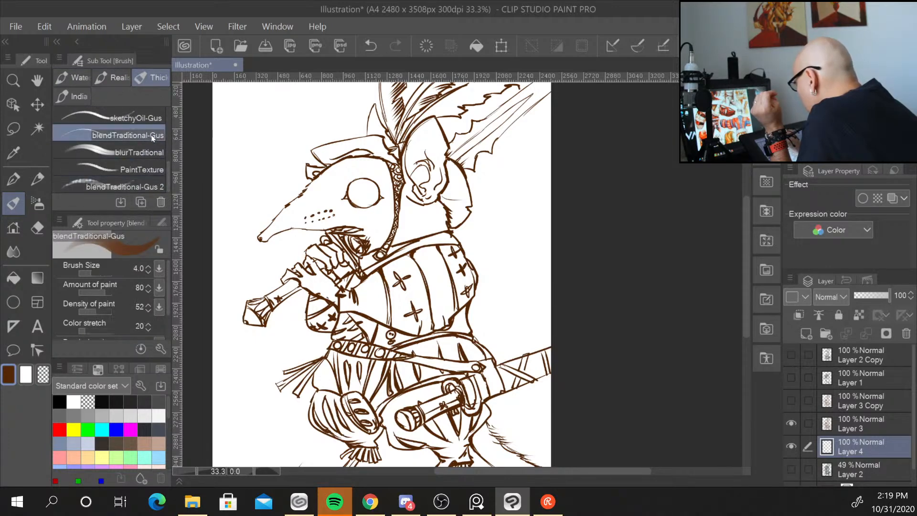
pyautogui.press(']')
pyautogui.press(']')
pyautogui.press(']')
pyautogui.press(']')
pyautogui.press(']')
pyautogui.press(']')
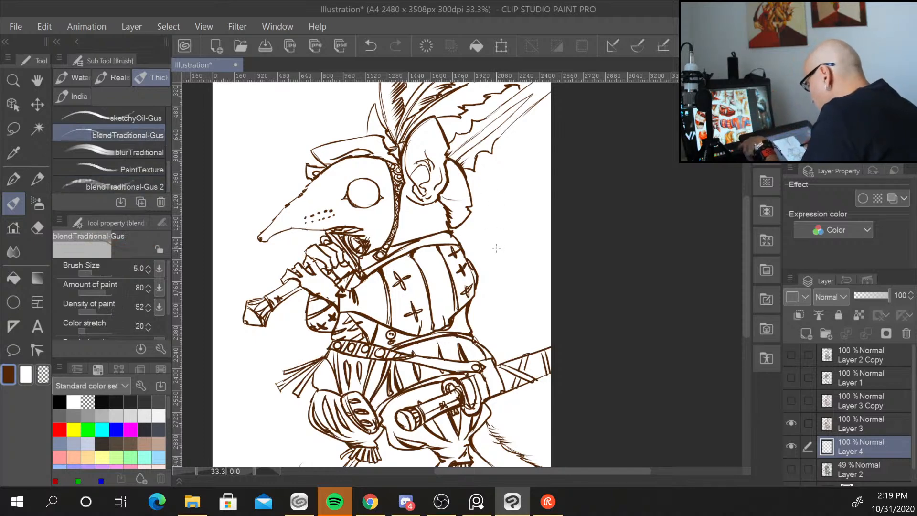
pyautogui.press(']')
pyautogui.press(']')
pyautogui.press(']')
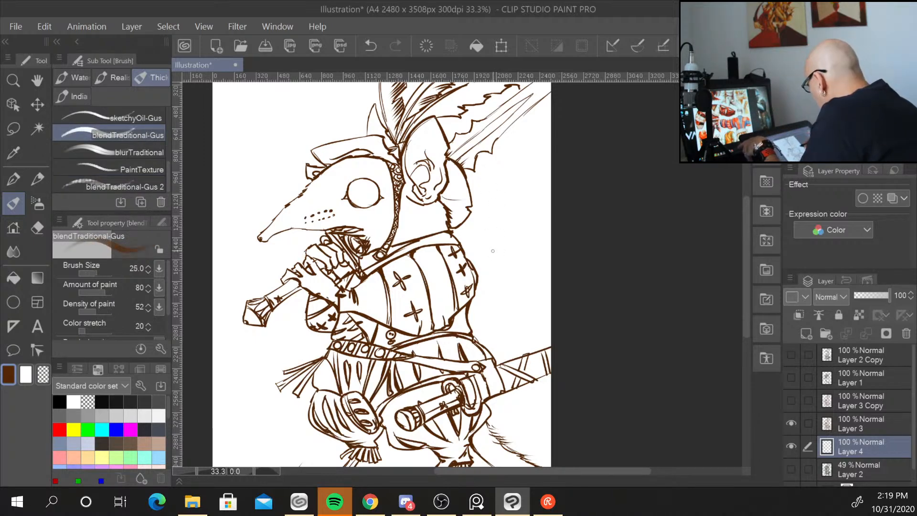
pyautogui.press(']')
pyautogui.press(']')
pyautogui.press(']')
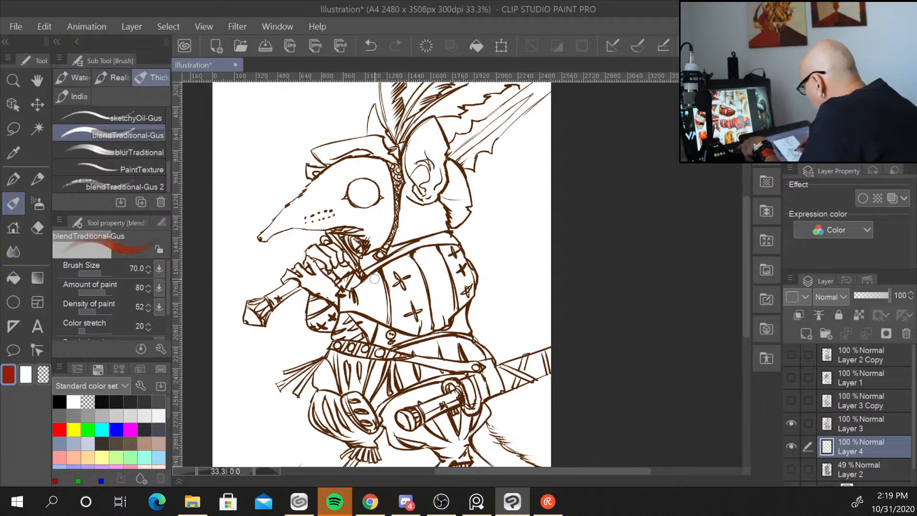
# Paint a red base coat over the cuirass plates on the new layer.
pyautogui.moveTo(376, 275)
pyautogui.mouseDown()
pyautogui.moveTo(364, 290)
pyautogui.moveTo(373, 296)
pyautogui.moveTo(377, 286)
pyautogui.mouseUp()
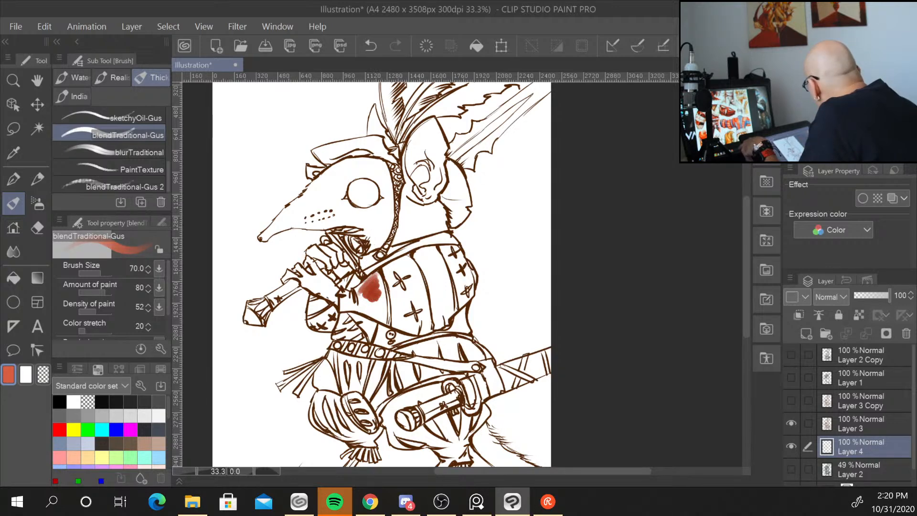
pyautogui.moveTo(377, 271)
pyautogui.mouseDown()
pyautogui.moveTo(361, 287)
pyautogui.moveTo(394, 267)
pyautogui.mouseUp()
pyautogui.moveTo(394, 268)
pyautogui.mouseDown()
pyautogui.moveTo(359, 291)
pyautogui.moveTo(392, 313)
pyautogui.moveTo(411, 265)
pyautogui.moveTo(397, 261)
pyautogui.moveTo(444, 249)
pyautogui.moveTo(418, 259)
pyautogui.moveTo(434, 268)
pyautogui.moveTo(397, 284)
pyautogui.moveTo(451, 251)
pyautogui.moveTo(402, 284)
pyautogui.moveTo(461, 272)
pyautogui.moveTo(406, 303)
pyautogui.moveTo(444, 317)
pyautogui.moveTo(437, 327)
pyautogui.moveTo(466, 290)
pyautogui.moveTo(452, 246)
pyautogui.moveTo(425, 245)
pyautogui.moveTo(401, 319)
pyautogui.mouseUp()
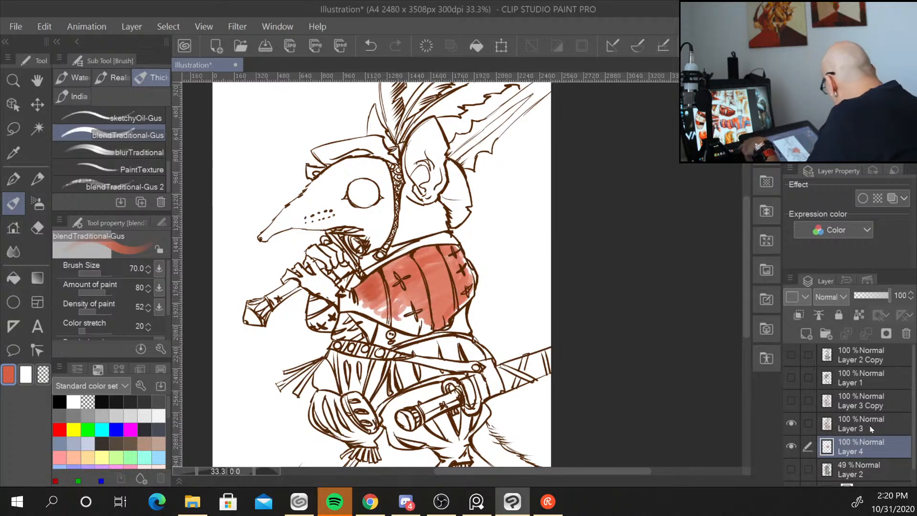
# Set the linework layer's blending mode to Multiply and its opacity to 82%.
pyautogui.click(867, 425)
pyautogui.click(843, 298)
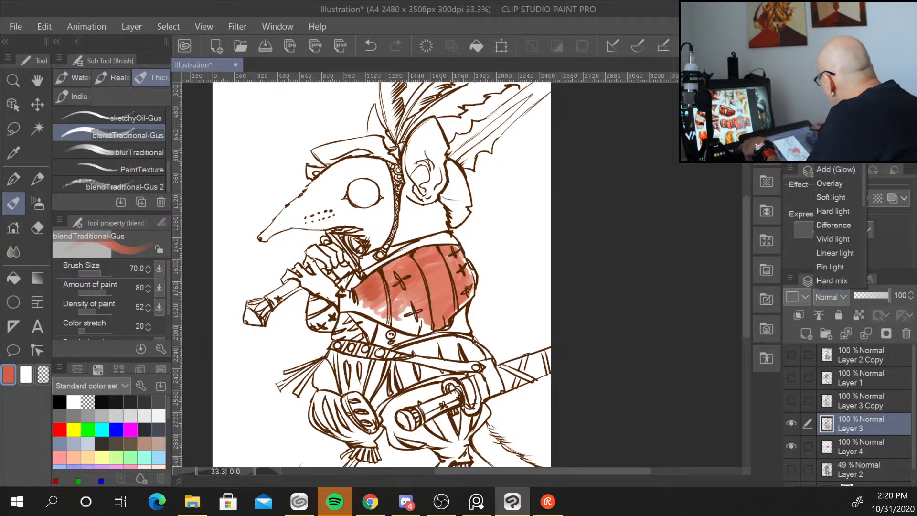
pyautogui.click(831, 45)
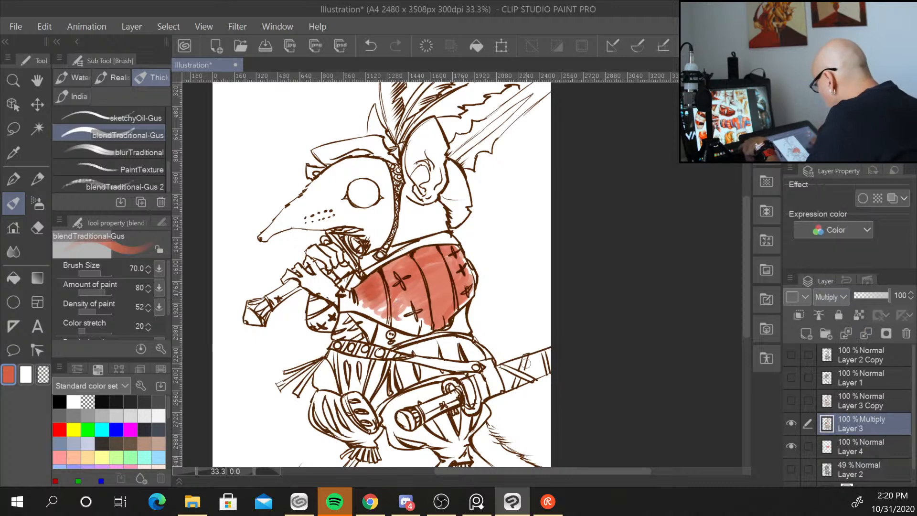
pyautogui.click(883, 297)
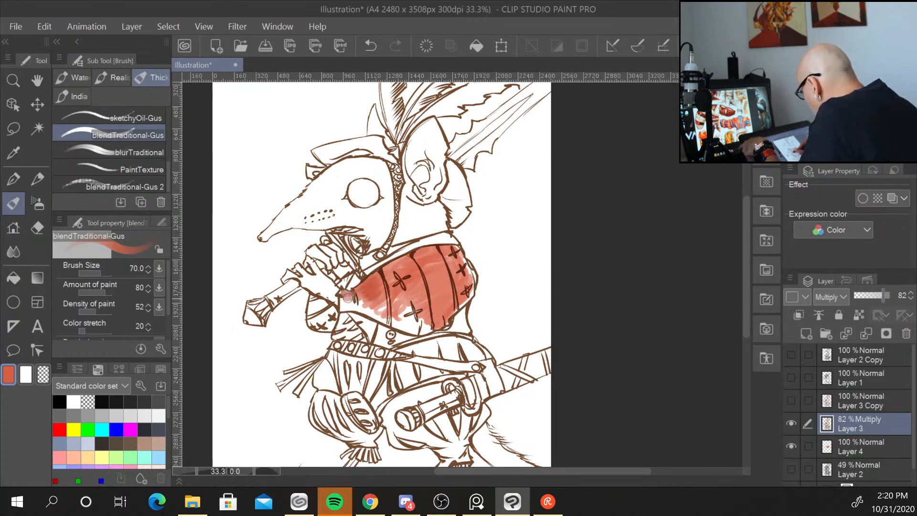
pyautogui.moveTo(348, 297); pyautogui.dragTo(357, 306)
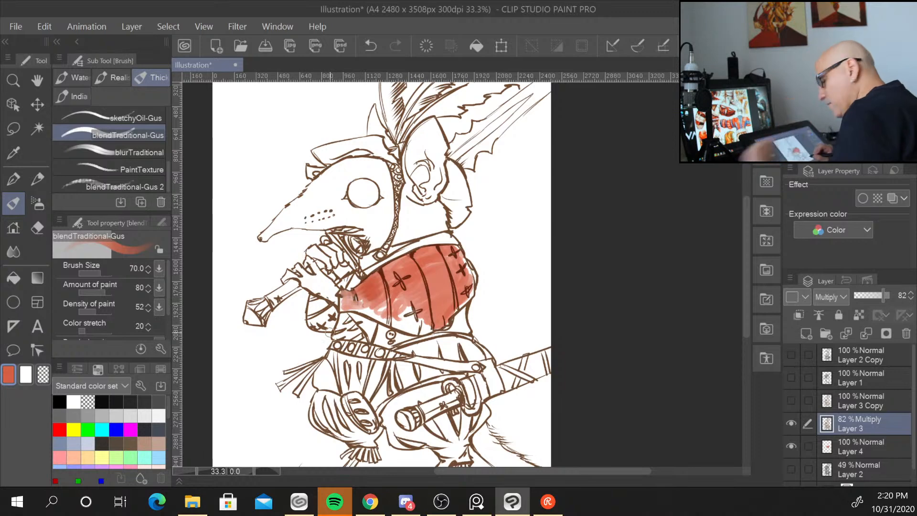
pyautogui.hotkey('ctrl', 'z')
pyautogui.hotkey('ctrl', 'z')
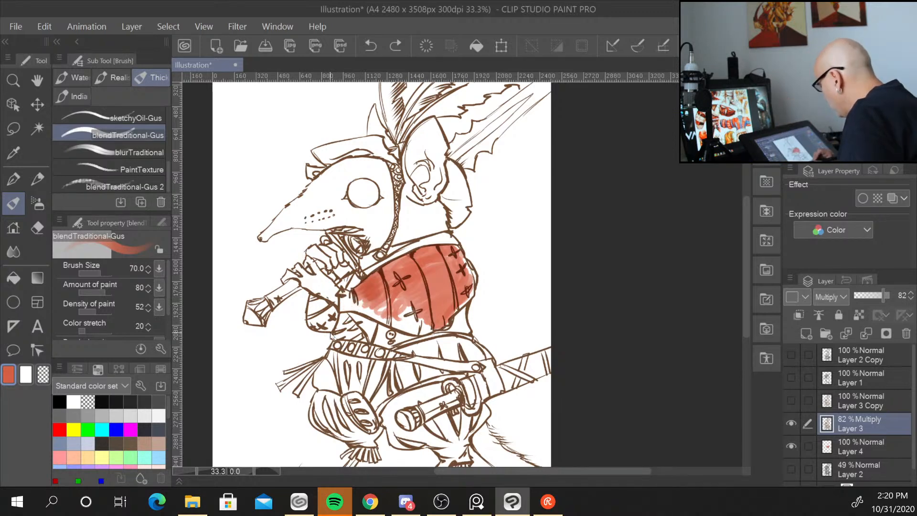
# Return to the colour layer and fill the cuirass and the sleeve below it with red.
pyautogui.click(790, 425)
pyautogui.click(789, 425)
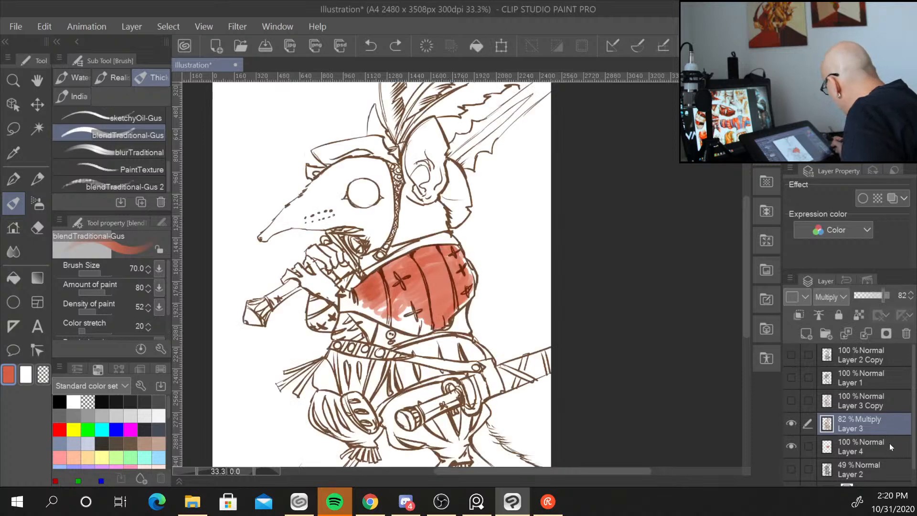
pyautogui.click(890, 443)
pyautogui.moveTo(355, 290)
pyautogui.mouseDown()
pyautogui.moveTo(379, 315)
pyautogui.moveTo(416, 302)
pyautogui.moveTo(398, 324)
pyautogui.moveTo(438, 324)
pyautogui.mouseUp()
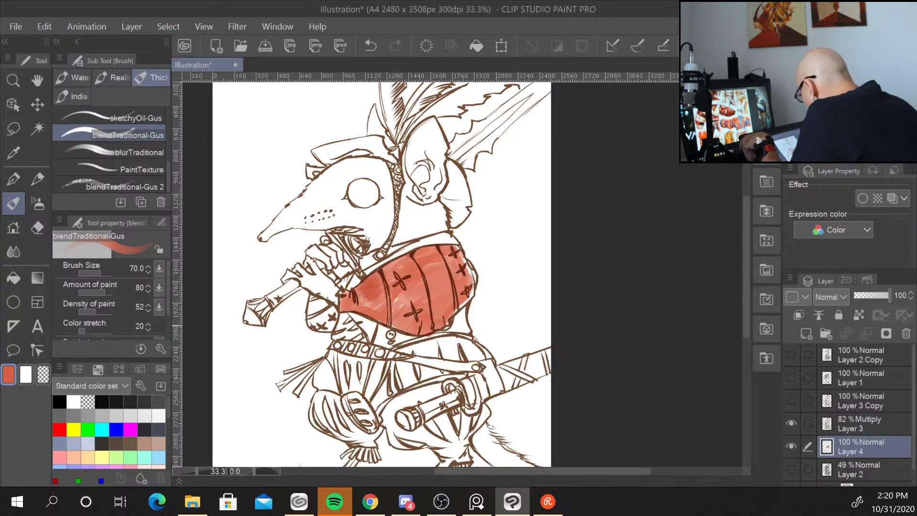
pyautogui.moveTo(471, 294); pyautogui.dragTo(459, 253)
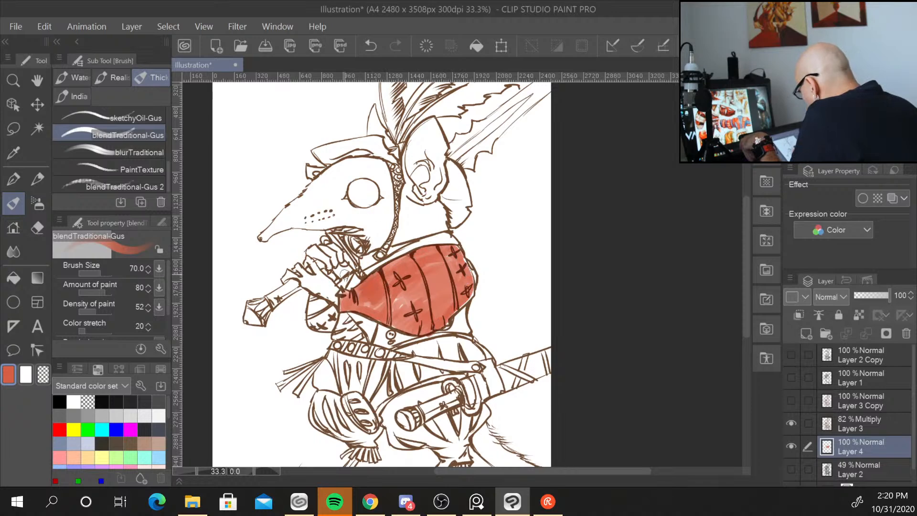
pyautogui.moveTo(313, 299)
pyautogui.mouseDown()
pyautogui.moveTo(317, 323)
pyautogui.moveTo(329, 314)
pyautogui.moveTo(315, 302)
pyautogui.moveTo(332, 307)
pyautogui.moveTo(326, 328)
pyautogui.moveTo(353, 281)
pyautogui.moveTo(345, 281)
pyautogui.moveTo(379, 242)
pyautogui.moveTo(343, 330)
pyautogui.moveTo(355, 323)
pyautogui.moveTo(362, 338)
pyautogui.moveTo(408, 293)
pyautogui.moveTo(375, 337)
pyautogui.moveTo(391, 333)
pyautogui.moveTo(388, 344)
pyautogui.moveTo(463, 322)
pyautogui.moveTo(464, 330)
pyautogui.moveTo(444, 331)
pyautogui.mouseUp()
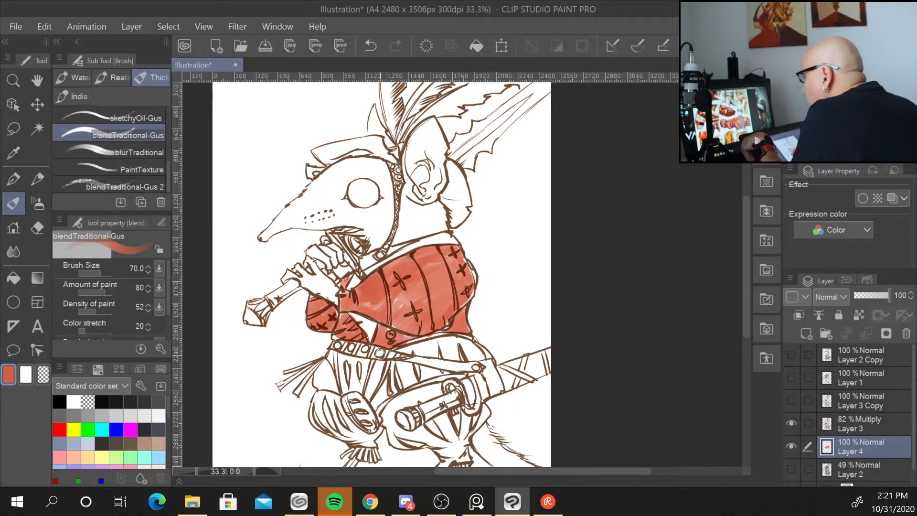
# Pick a darker red and shade the upper and lower parts of the cuirass.
pyautogui.moveTo(746, 264)
pyautogui.mouseDown()
pyautogui.moveTo(746, 287)
pyautogui.moveTo(737, 269)
pyautogui.mouseUp()
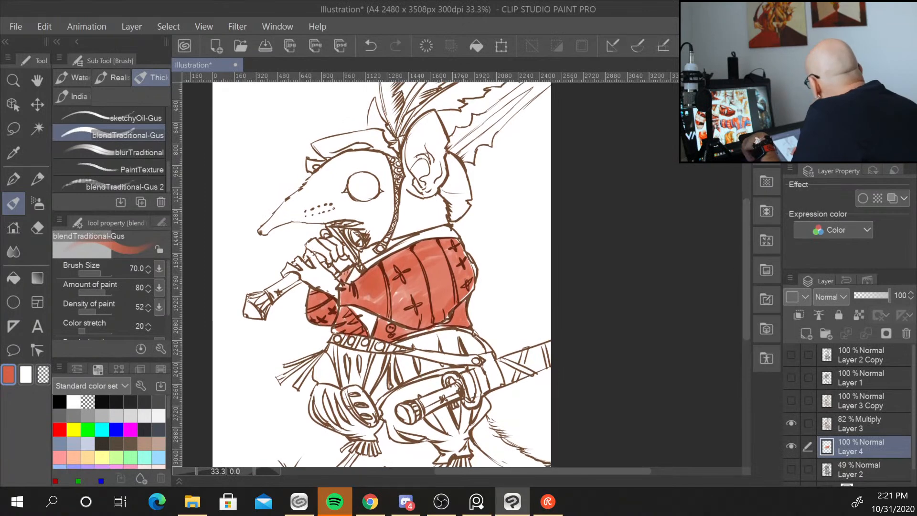
pyautogui.click(864, 103)
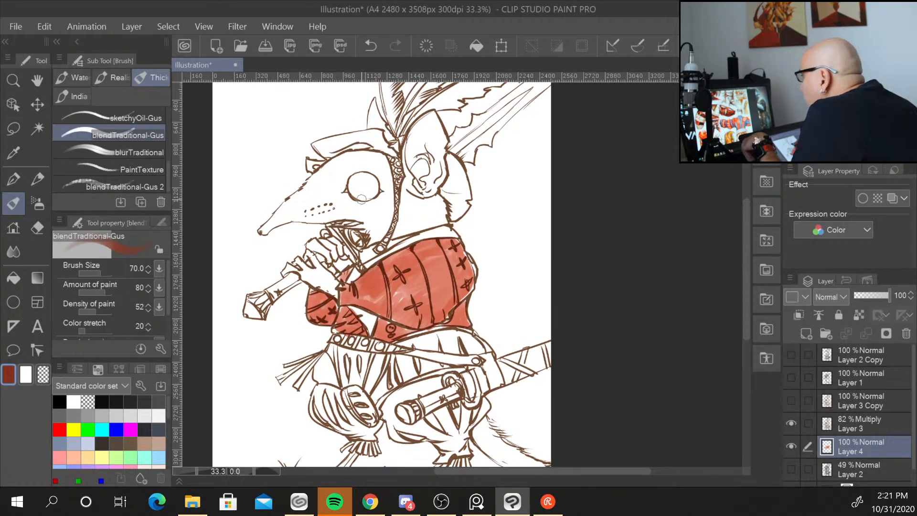
pyautogui.moveTo(361, 276)
pyautogui.mouseDown()
pyautogui.moveTo(378, 267)
pyautogui.moveTo(359, 283)
pyautogui.moveTo(382, 276)
pyautogui.moveTo(366, 284)
pyautogui.moveTo(376, 296)
pyautogui.moveTo(391, 267)
pyautogui.moveTo(394, 282)
pyautogui.moveTo(387, 271)
pyautogui.moveTo(403, 255)
pyautogui.moveTo(391, 276)
pyautogui.moveTo(418, 269)
pyautogui.moveTo(395, 253)
pyautogui.moveTo(434, 268)
pyautogui.moveTo(431, 247)
pyautogui.moveTo(412, 245)
pyautogui.moveTo(438, 246)
pyautogui.moveTo(436, 261)
pyautogui.moveTo(424, 257)
pyautogui.moveTo(427, 249)
pyautogui.moveTo(444, 263)
pyautogui.moveTo(418, 257)
pyautogui.moveTo(432, 283)
pyautogui.moveTo(445, 258)
pyautogui.moveTo(429, 248)
pyautogui.moveTo(423, 269)
pyautogui.moveTo(437, 245)
pyautogui.moveTo(449, 248)
pyautogui.moveTo(443, 242)
pyautogui.moveTo(452, 261)
pyautogui.mouseUp()
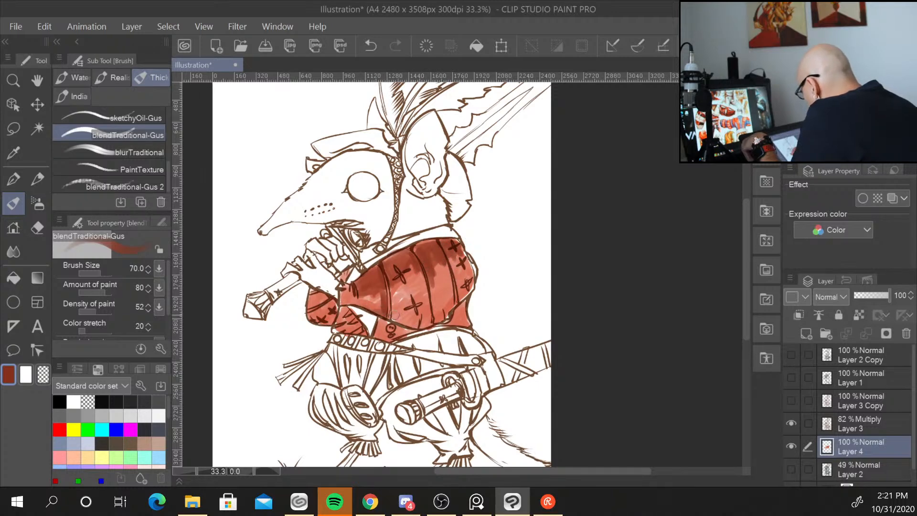
pyautogui.moveTo(392, 319)
pyautogui.mouseDown()
pyautogui.moveTo(414, 323)
pyautogui.moveTo(420, 310)
pyautogui.moveTo(420, 324)
pyautogui.moveTo(449, 303)
pyautogui.mouseUp()
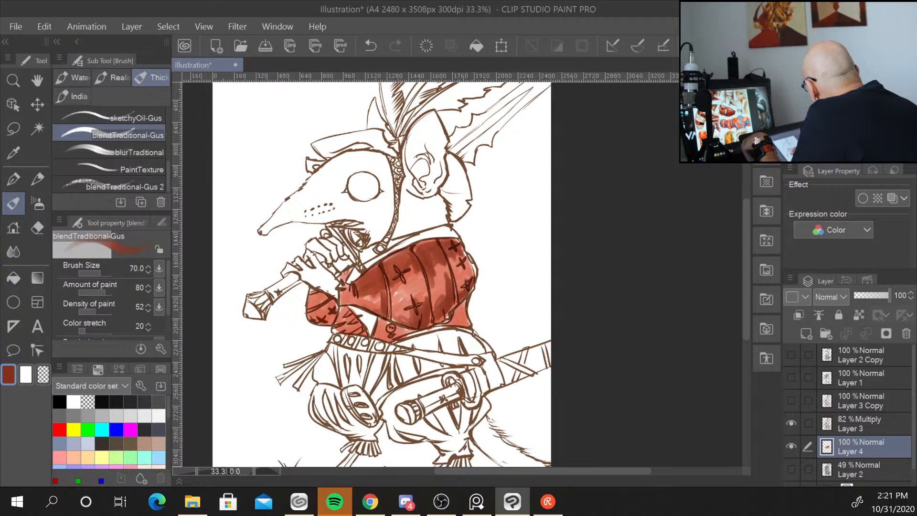
# Sample the red from the canvas and paint more red over the sleeve and the cuirass's lower edge.
pyautogui.moveTo(841, 74)
pyautogui.mouseDown()
pyautogui.moveTo(831, 68)
pyautogui.moveTo(839, 71)
pyautogui.mouseUp()
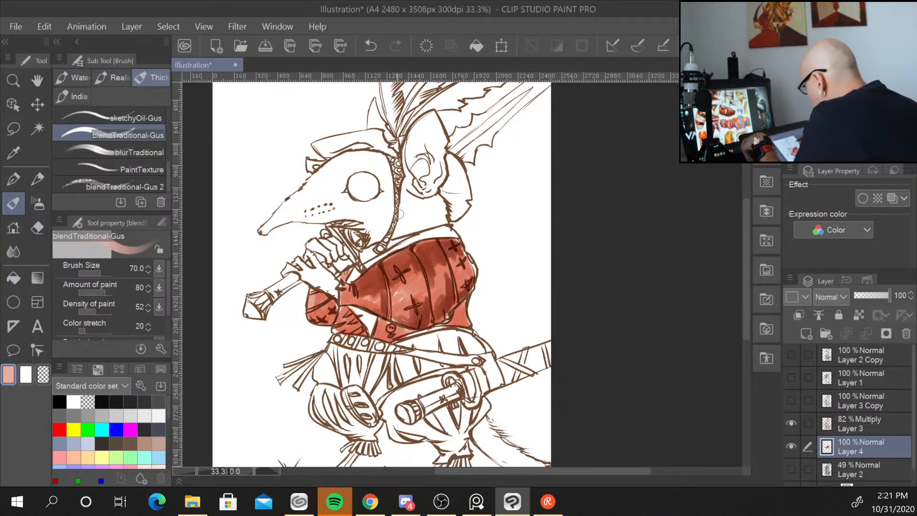
pyautogui.press('alt')
pyautogui.keyDown('alt'); pyautogui.click(376, 269); pyautogui.keyUp('alt')
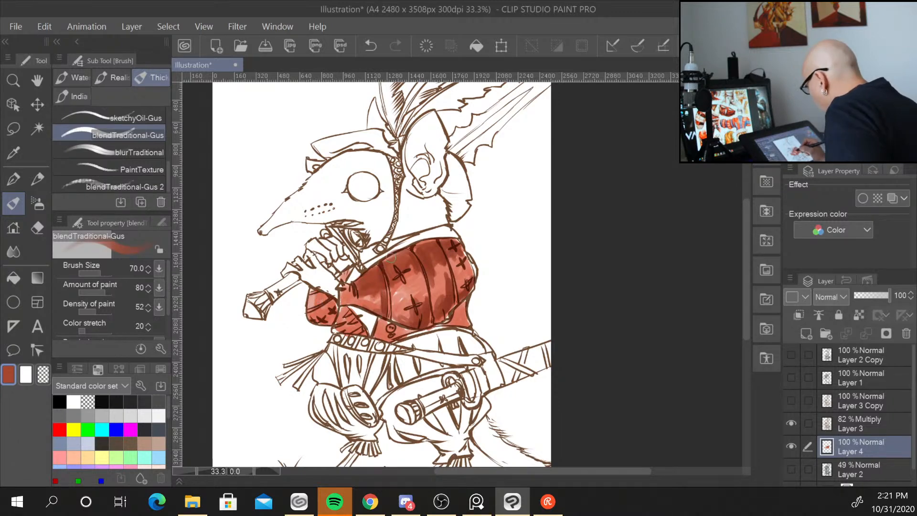
pyautogui.moveTo(317, 304); pyautogui.dragTo(311, 293)
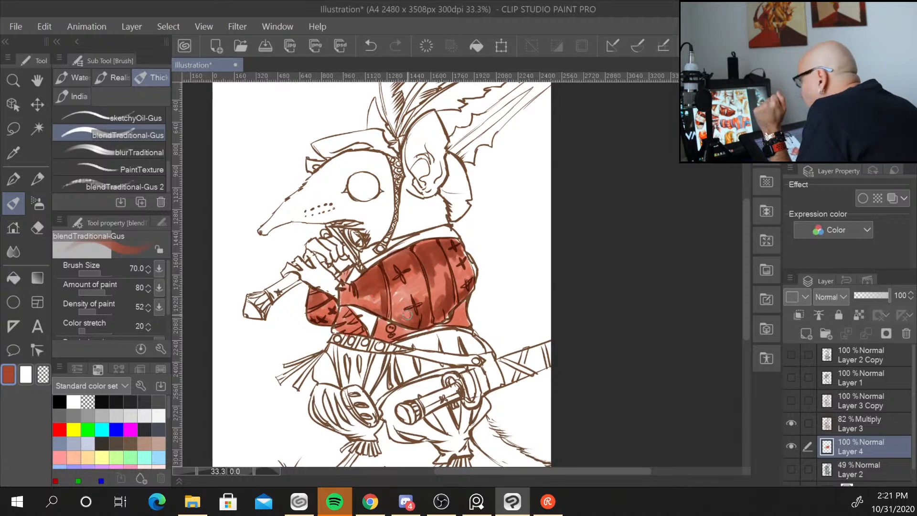
pyautogui.moveTo(340, 312)
pyautogui.mouseDown()
pyautogui.moveTo(353, 328)
pyautogui.moveTo(344, 311)
pyautogui.moveTo(341, 324)
pyautogui.moveTo(369, 325)
pyautogui.moveTo(408, 281)
pyautogui.moveTo(401, 331)
pyautogui.mouseUp()
pyautogui.moveTo(453, 317)
pyautogui.mouseDown()
pyautogui.moveTo(464, 304)
pyautogui.moveTo(463, 324)
pyautogui.mouseUp()
# Pick a light yellow and paint alternating yellow stripes on the cuirass plates and the sleeve.
pyautogui.click(848, 52)
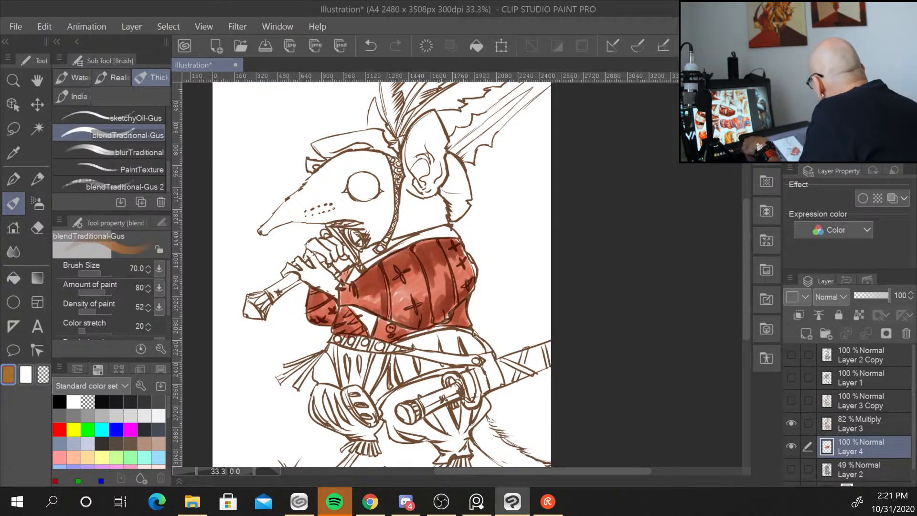
pyautogui.click(847, 83)
pyautogui.click(857, 54)
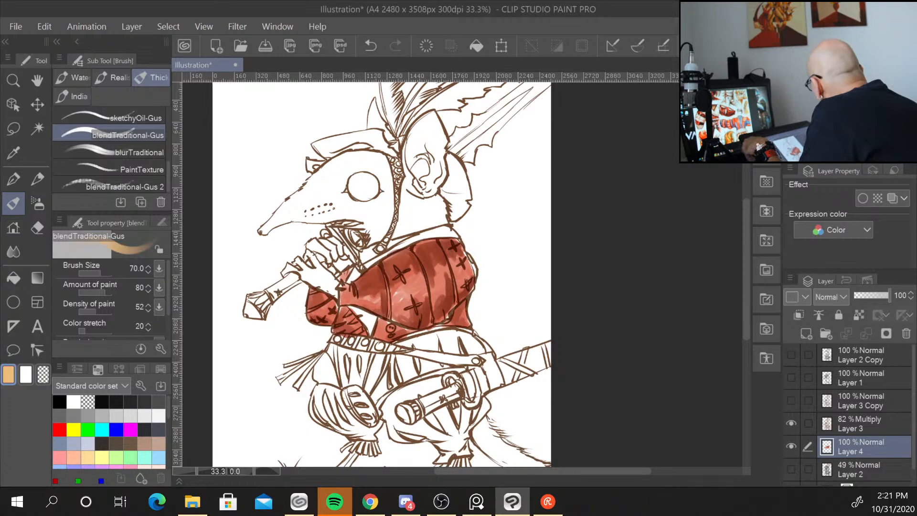
pyautogui.click(852, 85)
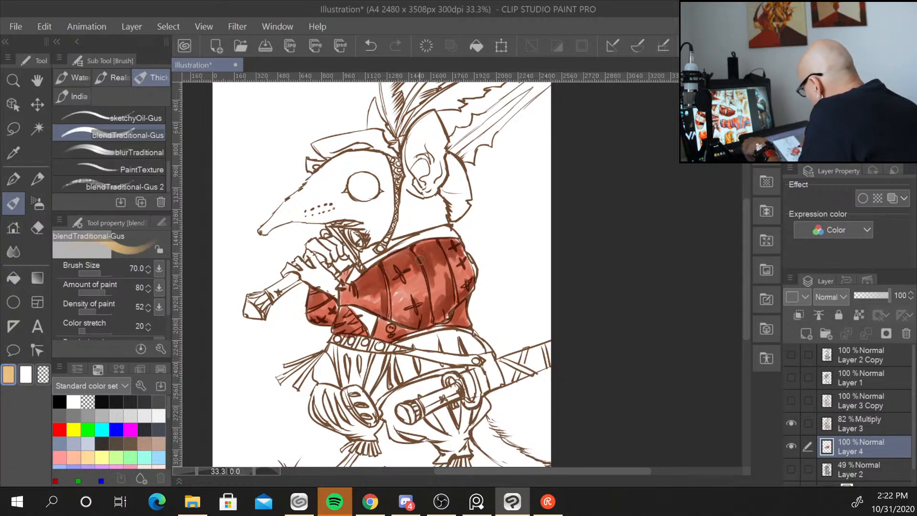
pyautogui.moveTo(394, 276)
pyautogui.mouseDown()
pyautogui.moveTo(408, 315)
pyautogui.moveTo(409, 262)
pyautogui.moveTo(387, 262)
pyautogui.moveTo(403, 253)
pyautogui.moveTo(426, 313)
pyautogui.moveTo(408, 320)
pyautogui.moveTo(395, 292)
pyautogui.moveTo(396, 316)
pyautogui.moveTo(403, 302)
pyautogui.moveTo(424, 321)
pyautogui.moveTo(402, 318)
pyautogui.moveTo(425, 304)
pyautogui.mouseUp()
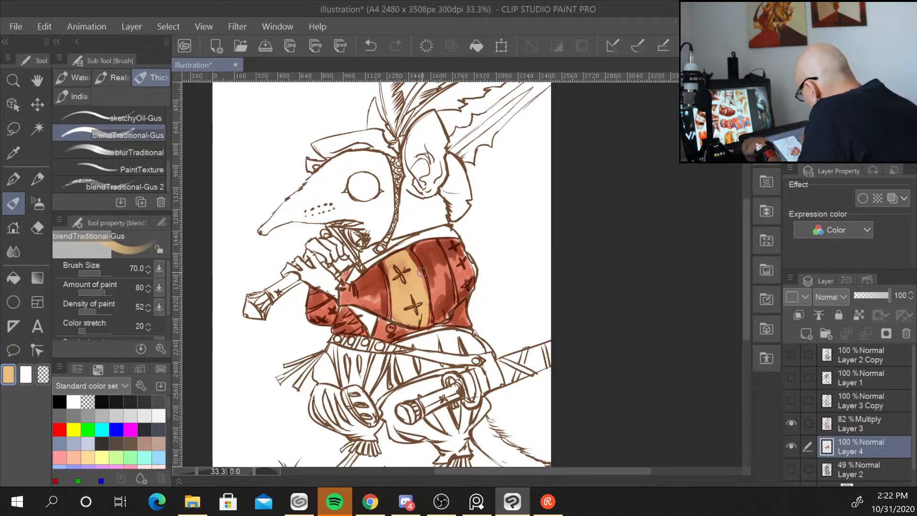
pyautogui.moveTo(444, 244)
pyautogui.mouseDown()
pyautogui.moveTo(454, 267)
pyautogui.moveTo(456, 253)
pyautogui.moveTo(466, 267)
pyautogui.moveTo(464, 286)
pyautogui.mouseUp()
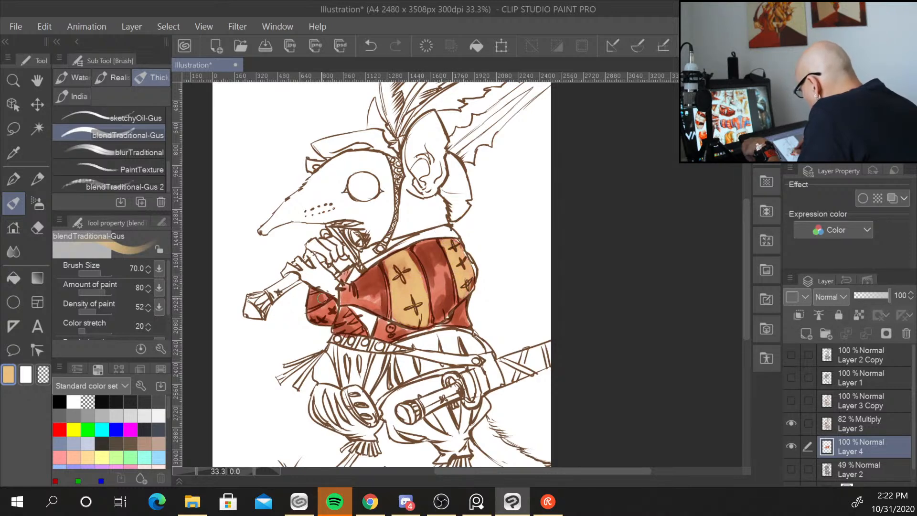
pyautogui.moveTo(330, 304)
pyautogui.mouseDown()
pyautogui.moveTo(316, 320)
pyautogui.moveTo(332, 318)
pyautogui.mouseUp()
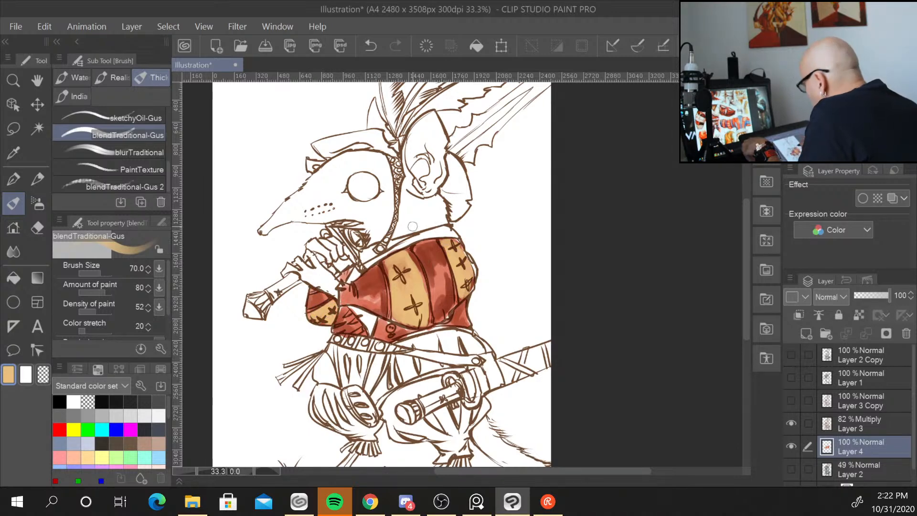
# Paint more light yellow on the cuirass stripes and on the stripes of the hose below the belt.
pyautogui.moveTo(363, 313)
pyautogui.mouseDown()
pyautogui.moveTo(354, 308)
pyautogui.moveTo(363, 310)
pyautogui.mouseUp()
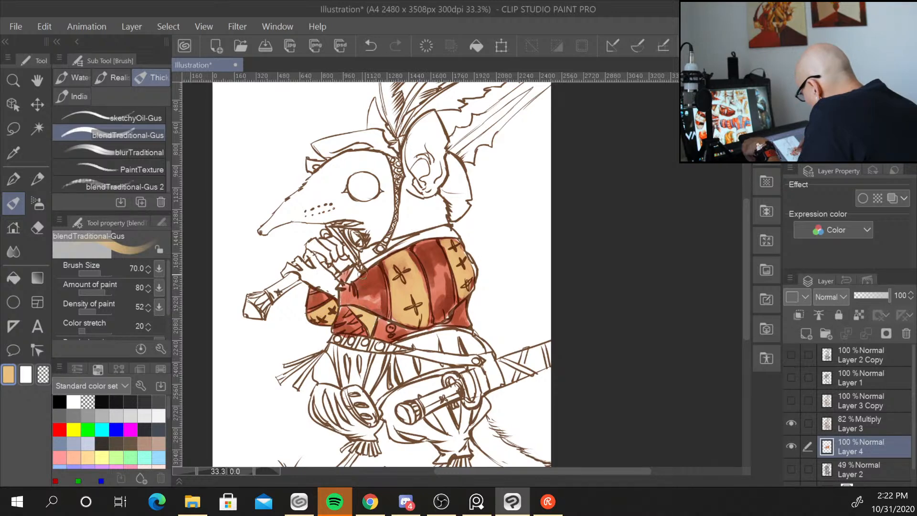
pyautogui.moveTo(358, 270); pyautogui.dragTo(354, 274)
pyautogui.moveTo(474, 297)
pyautogui.mouseDown()
pyautogui.moveTo(460, 310)
pyautogui.moveTo(468, 321)
pyautogui.mouseUp()
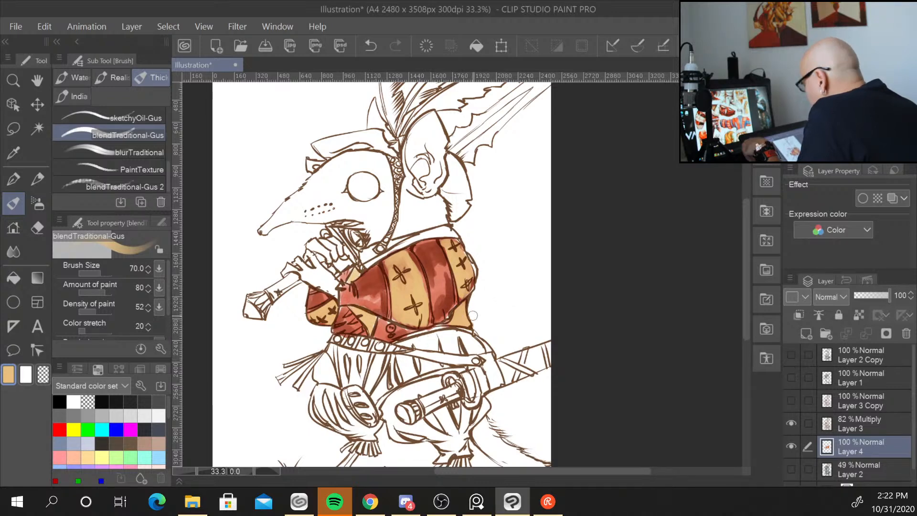
pyautogui.moveTo(338, 352)
pyautogui.mouseDown()
pyautogui.moveTo(345, 378)
pyautogui.moveTo(354, 368)
pyautogui.moveTo(365, 379)
pyautogui.moveTo(347, 353)
pyautogui.mouseUp()
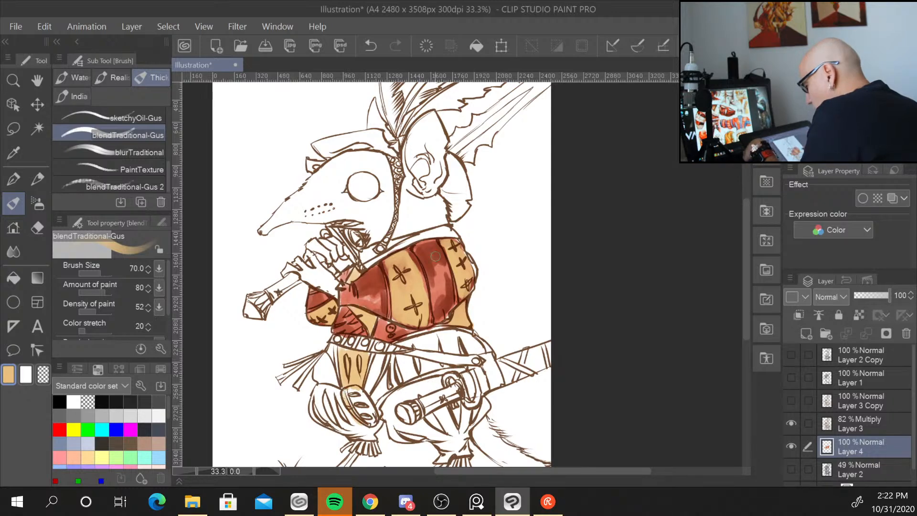
# Sample the red from the cuirass and paint the puffed breeches below the belt red.
pyautogui.press('alt')
pyautogui.keyDown('alt'); pyautogui.click(376, 296); pyautogui.keyUp('alt')
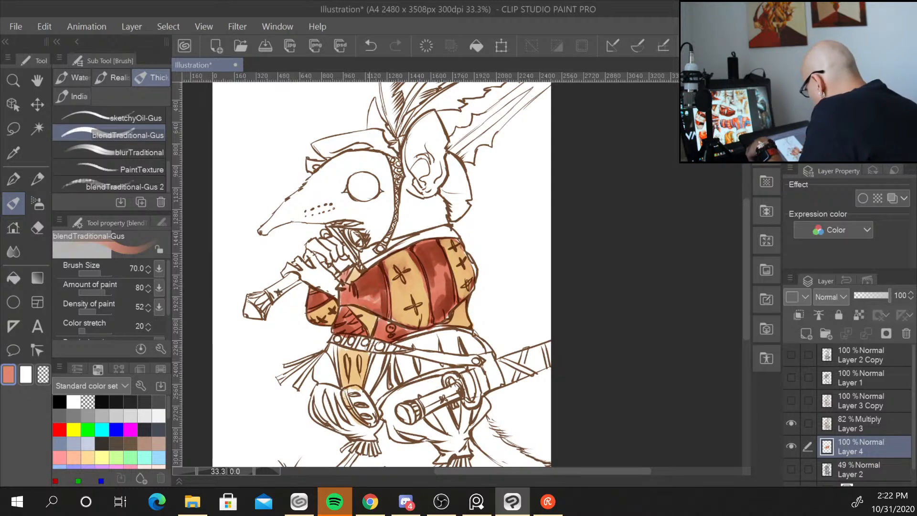
pyautogui.moveTo(379, 355)
pyautogui.mouseDown()
pyautogui.moveTo(369, 385)
pyautogui.moveTo(373, 358)
pyautogui.moveTo(386, 376)
pyautogui.moveTo(376, 392)
pyautogui.moveTo(415, 366)
pyautogui.moveTo(400, 371)
pyautogui.moveTo(400, 387)
pyautogui.moveTo(402, 360)
pyautogui.moveTo(420, 359)
pyautogui.moveTo(410, 376)
pyautogui.moveTo(430, 369)
pyautogui.mouseUp()
pyautogui.moveTo(399, 348)
pyautogui.mouseDown()
pyautogui.moveTo(476, 340)
pyautogui.moveTo(473, 351)
pyautogui.moveTo(422, 335)
pyautogui.moveTo(442, 349)
pyautogui.mouseUp()
pyautogui.moveTo(330, 360)
pyautogui.mouseDown()
pyautogui.moveTo(316, 375)
pyautogui.moveTo(324, 358)
pyautogui.moveTo(335, 373)
pyautogui.moveTo(325, 362)
pyautogui.moveTo(318, 374)
pyautogui.moveTo(337, 385)
pyautogui.mouseUp()
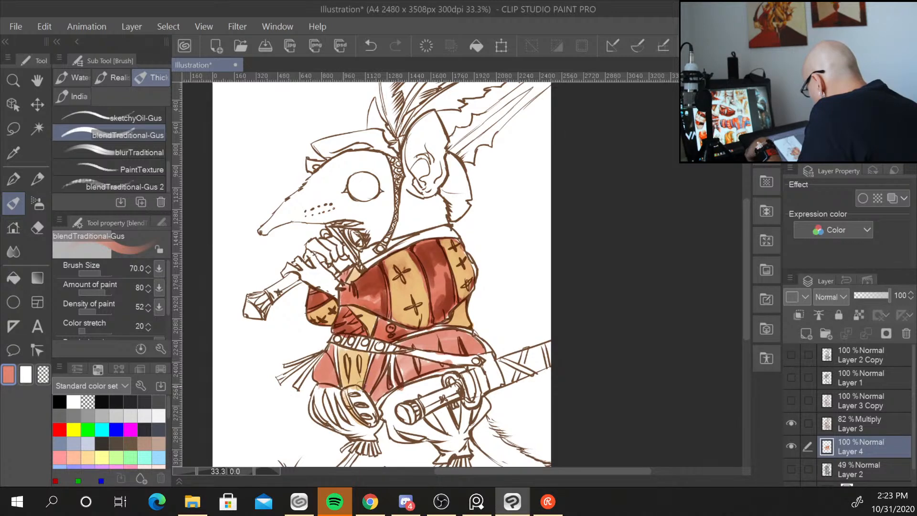
pyautogui.moveTo(356, 389)
pyautogui.mouseDown()
pyautogui.moveTo(368, 408)
pyautogui.moveTo(404, 403)
pyautogui.moveTo(383, 413)
pyautogui.moveTo(446, 378)
pyautogui.moveTo(395, 398)
pyautogui.moveTo(399, 438)
pyautogui.moveTo(401, 423)
pyautogui.moveTo(448, 440)
pyautogui.moveTo(448, 410)
pyautogui.moveTo(454, 432)
pyautogui.moveTo(475, 402)
pyautogui.moveTo(462, 431)
pyautogui.moveTo(482, 405)
pyautogui.moveTo(472, 407)
pyautogui.moveTo(466, 439)
pyautogui.moveTo(450, 456)
pyautogui.moveTo(445, 444)
pyautogui.moveTo(442, 460)
pyautogui.moveTo(455, 449)
pyautogui.moveTo(435, 435)
pyautogui.mouseUp()
pyautogui.moveTo(381, 423)
pyautogui.mouseDown()
pyautogui.moveTo(366, 439)
pyautogui.moveTo(344, 422)
pyautogui.moveTo(343, 393)
pyautogui.moveTo(352, 419)
pyautogui.moveTo(331, 393)
pyautogui.moveTo(329, 420)
pyautogui.moveTo(315, 392)
pyautogui.moveTo(331, 416)
pyautogui.moveTo(355, 423)
pyautogui.mouseUp()
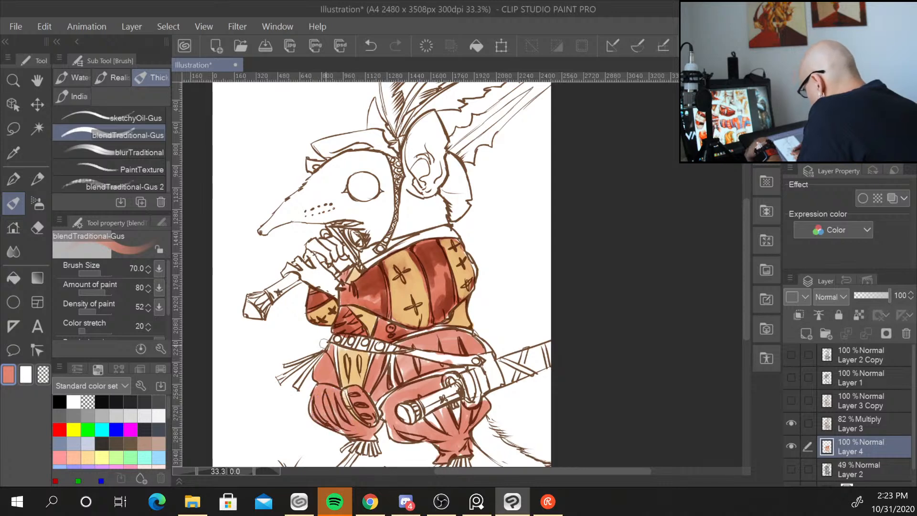
# Paint the collar, the hat and the hood around the ear with the same red.
pyautogui.moveTo(372, 251)
pyautogui.mouseDown()
pyautogui.moveTo(452, 231)
pyautogui.moveTo(362, 258)
pyautogui.mouseUp()
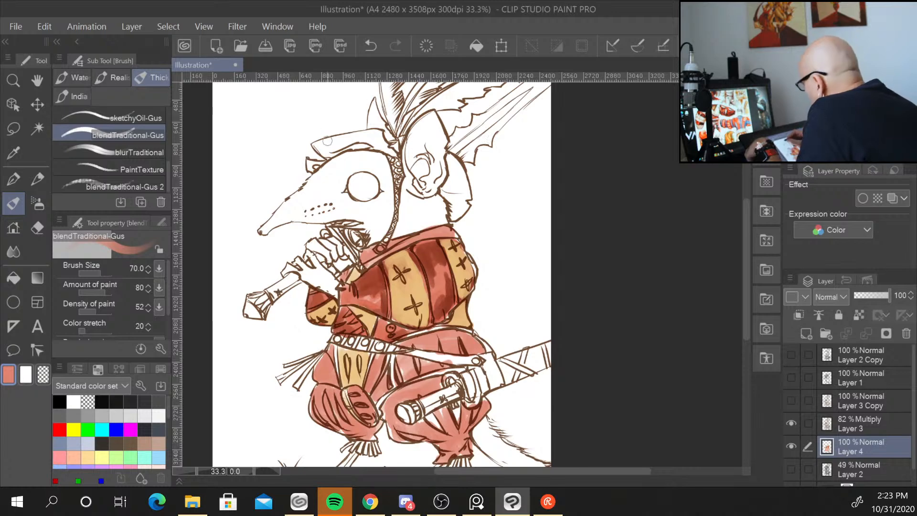
pyautogui.moveTo(327, 140)
pyautogui.mouseDown()
pyautogui.moveTo(355, 135)
pyautogui.moveTo(383, 151)
pyautogui.moveTo(383, 138)
pyautogui.moveTo(354, 135)
pyautogui.mouseUp()
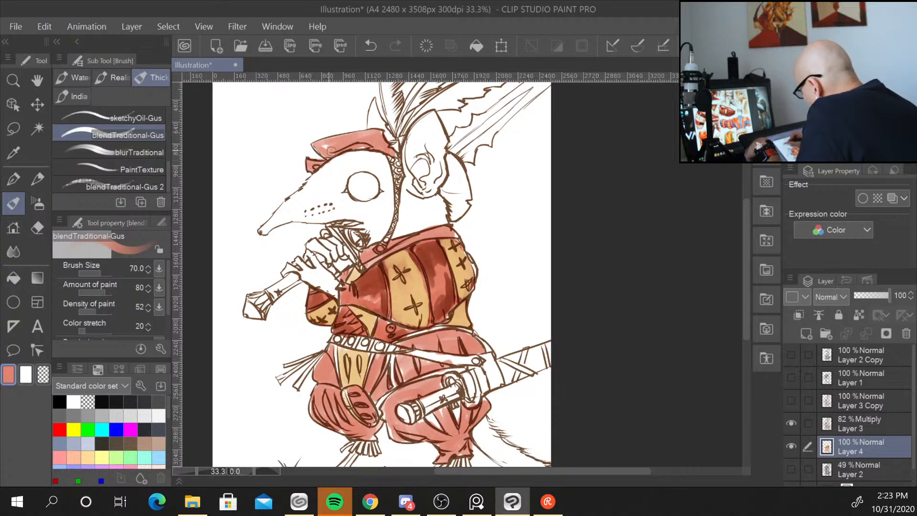
pyautogui.moveTo(452, 155)
pyautogui.mouseDown()
pyautogui.moveTo(444, 191)
pyautogui.moveTo(463, 206)
pyautogui.moveTo(449, 156)
pyautogui.moveTo(468, 193)
pyautogui.moveTo(457, 212)
pyautogui.moveTo(466, 185)
pyautogui.moveTo(442, 165)
pyautogui.mouseUp()
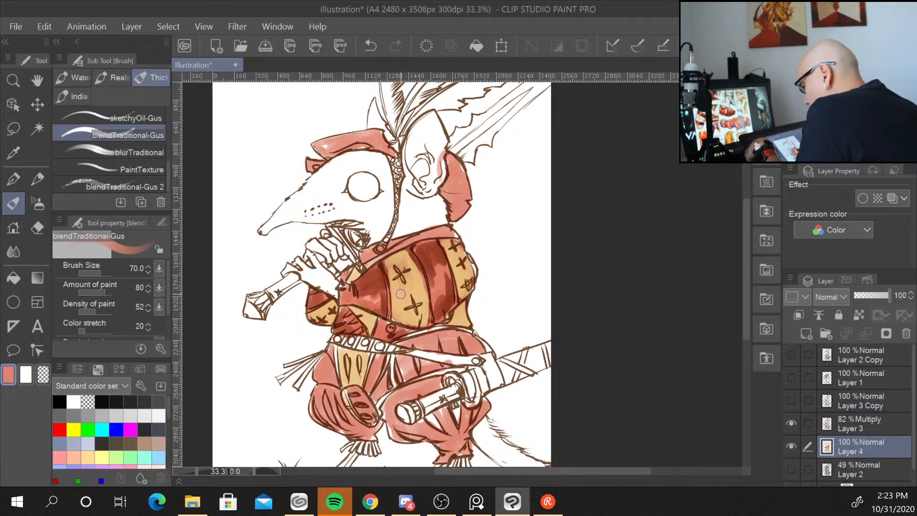
# Sample the light yellow and paint the fringes at the bottom of the breeches.
pyautogui.keyDown('alt'); pyautogui.click(425, 293); pyautogui.keyUp('alt')
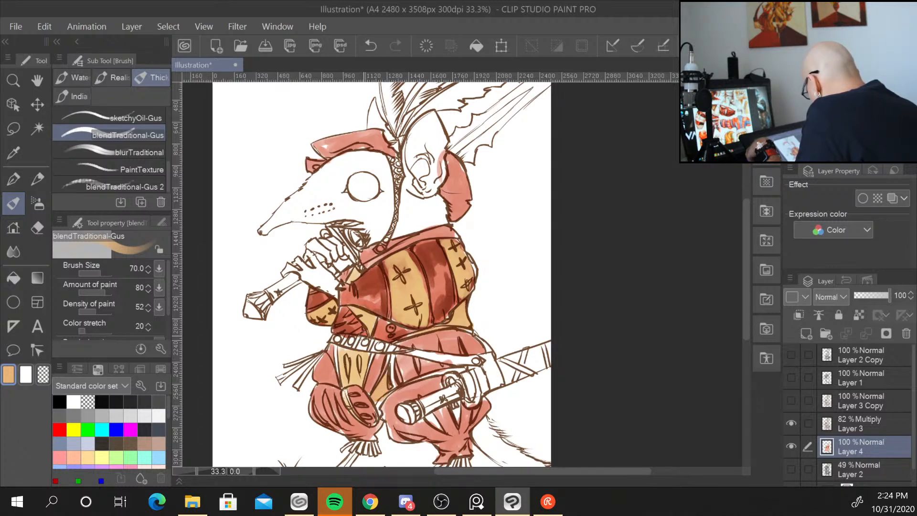
pyautogui.moveTo(365, 442)
pyautogui.mouseDown()
pyautogui.moveTo(359, 450)
pyautogui.moveTo(371, 452)
pyautogui.moveTo(351, 448)
pyautogui.mouseUp()
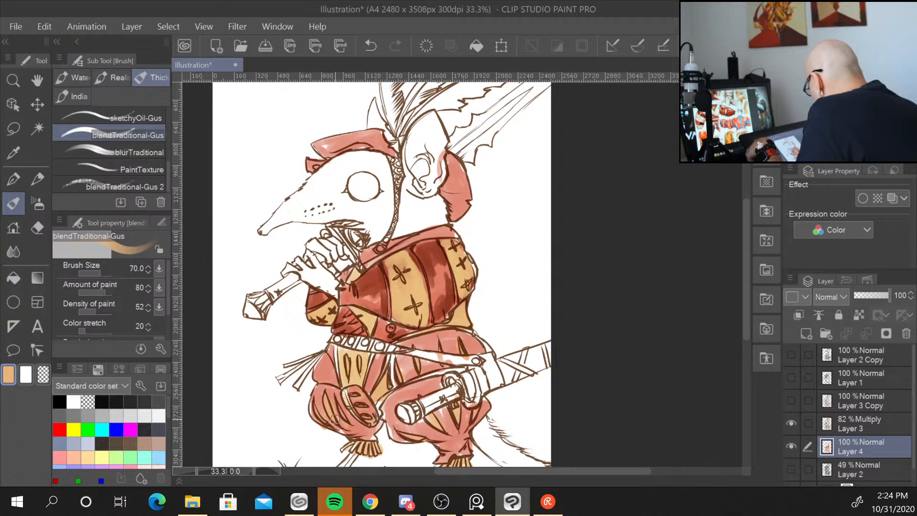
pyautogui.moveTo(747, 294)
pyautogui.mouseDown()
pyautogui.moveTo(745, 339)
pyautogui.moveTo(738, 288)
pyautogui.moveTo(739, 297)
pyautogui.mouseUp()
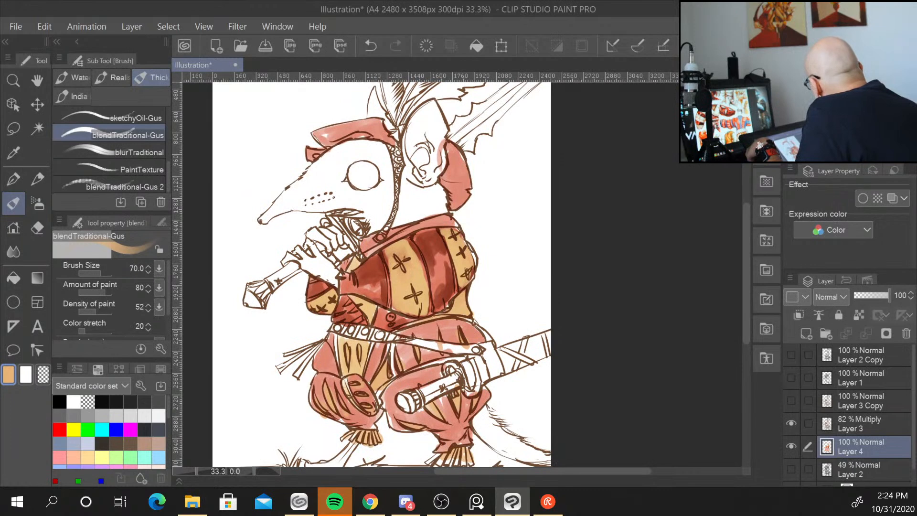
# Pick a brown and paint the belt and the diagonal strap, reducing the brush size to 40.
pyautogui.moveTo(418, 344)
pyautogui.mouseDown()
pyautogui.moveTo(471, 348)
pyautogui.moveTo(420, 346)
pyautogui.mouseUp()
pyautogui.moveTo(478, 350)
pyautogui.mouseDown()
pyautogui.moveTo(335, 329)
pyautogui.moveTo(363, 337)
pyautogui.moveTo(369, 365)
pyautogui.mouseUp()
pyautogui.press('[')
pyautogui.press('[')
pyautogui.press('[')
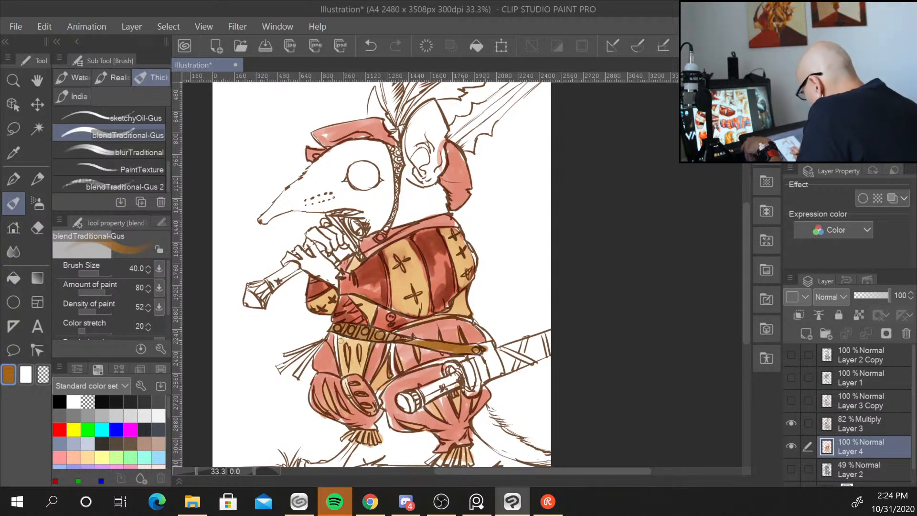
pyautogui.moveTo(340, 336); pyautogui.dragTo(341, 380)
pyautogui.moveTo(357, 346)
pyautogui.mouseDown()
pyautogui.moveTo(358, 364)
pyautogui.moveTo(394, 380)
pyautogui.mouseUp()
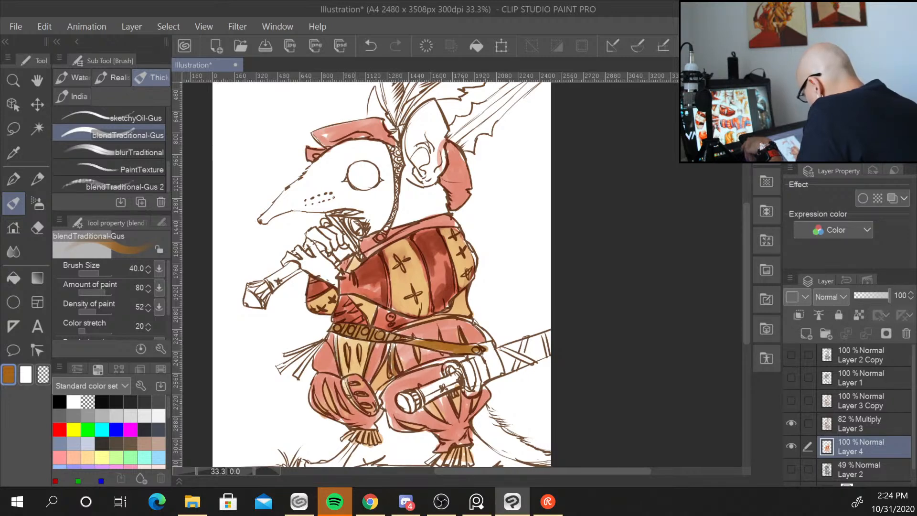
pyautogui.moveTo(379, 402); pyautogui.dragTo(383, 409)
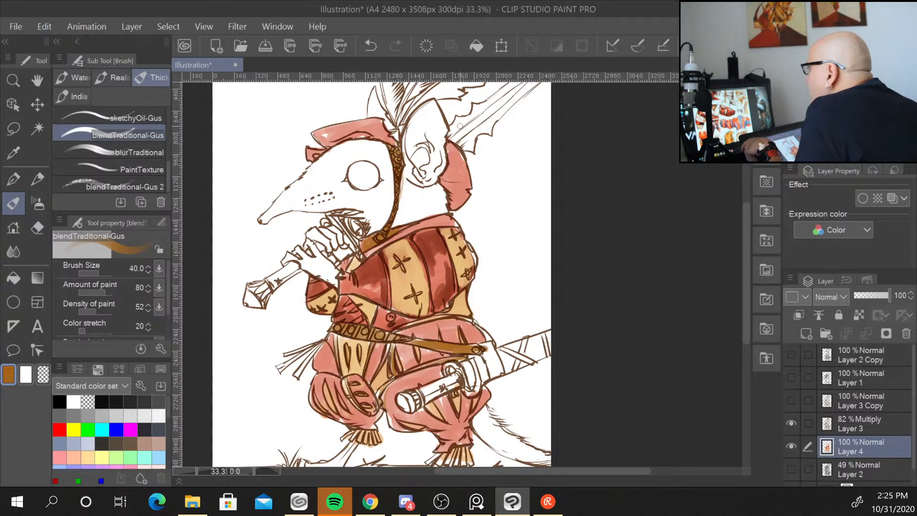
# Paint the sword's scabbard and the pipe held at the mouth brown.
pyautogui.moveTo(747, 284); pyautogui.dragTo(743, 314)
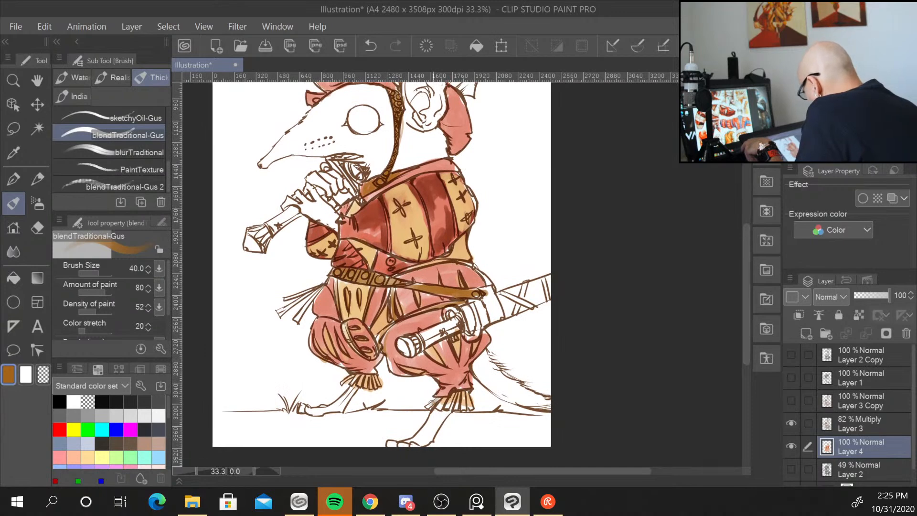
pyautogui.moveTo(480, 301)
pyautogui.mouseDown()
pyautogui.moveTo(485, 326)
pyautogui.moveTo(486, 305)
pyautogui.moveTo(545, 283)
pyautogui.moveTo(492, 302)
pyautogui.moveTo(547, 293)
pyautogui.moveTo(514, 309)
pyautogui.moveTo(472, 314)
pyautogui.moveTo(466, 325)
pyautogui.moveTo(469, 301)
pyautogui.moveTo(452, 323)
pyautogui.moveTo(420, 331)
pyautogui.moveTo(456, 341)
pyautogui.mouseUp()
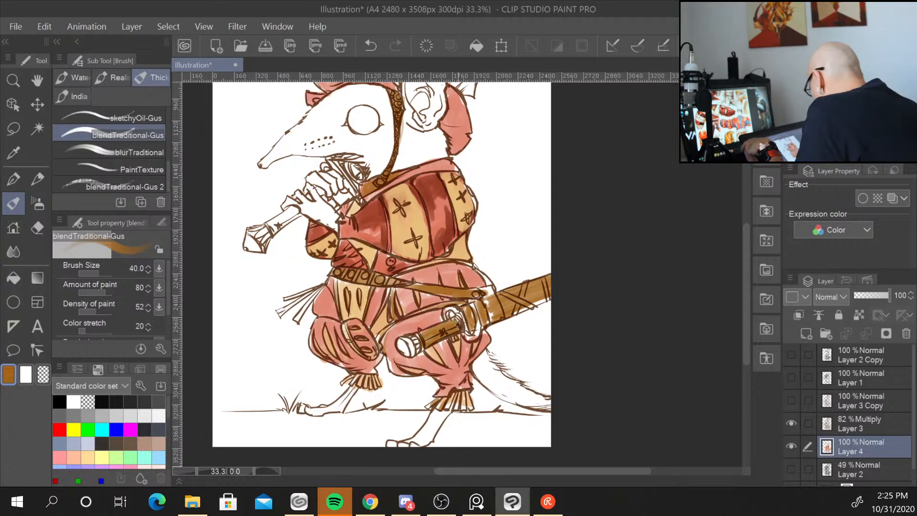
pyautogui.moveTo(296, 206)
pyautogui.mouseDown()
pyautogui.moveTo(271, 223)
pyautogui.moveTo(299, 214)
pyautogui.moveTo(269, 222)
pyautogui.mouseUp()
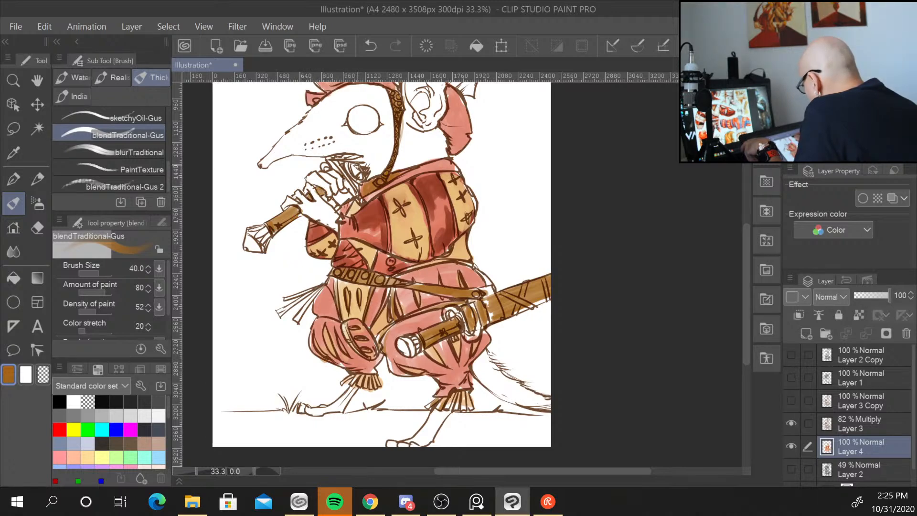
pyautogui.hotkey('ctrl', '-')
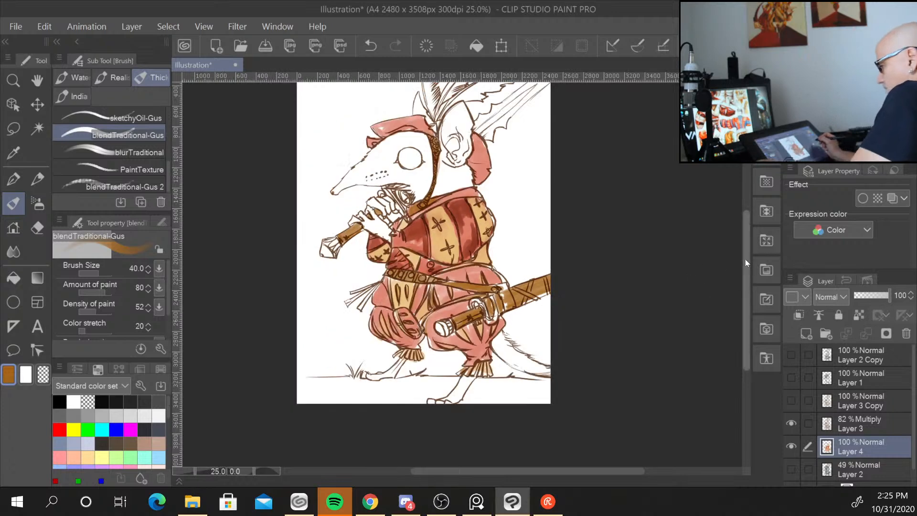
pyautogui.moveTo(601, 240); pyautogui.dragTo(549, 277)
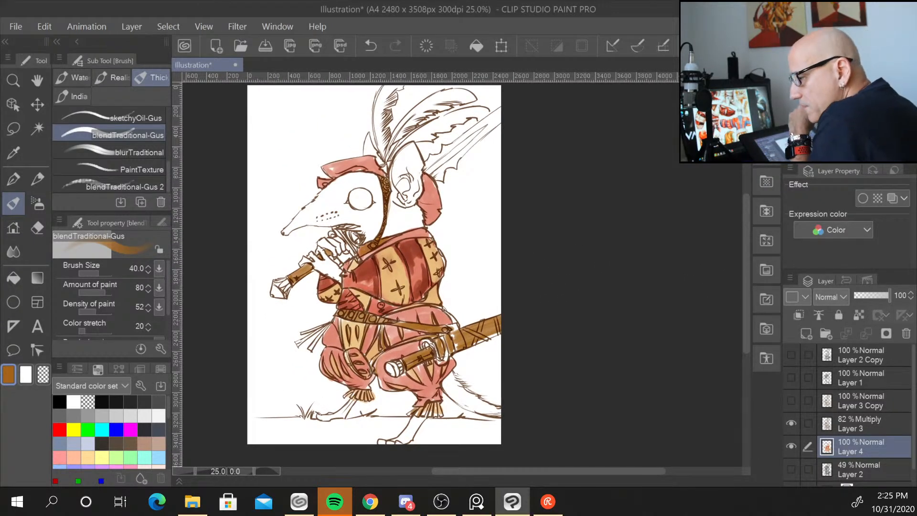
pyautogui.hotkey('alt', 'Tab')
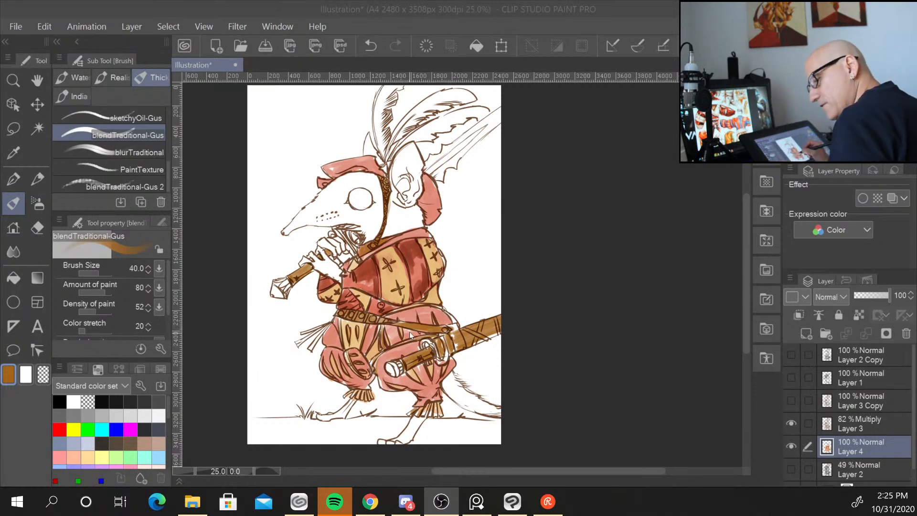
pyautogui.press('alt')
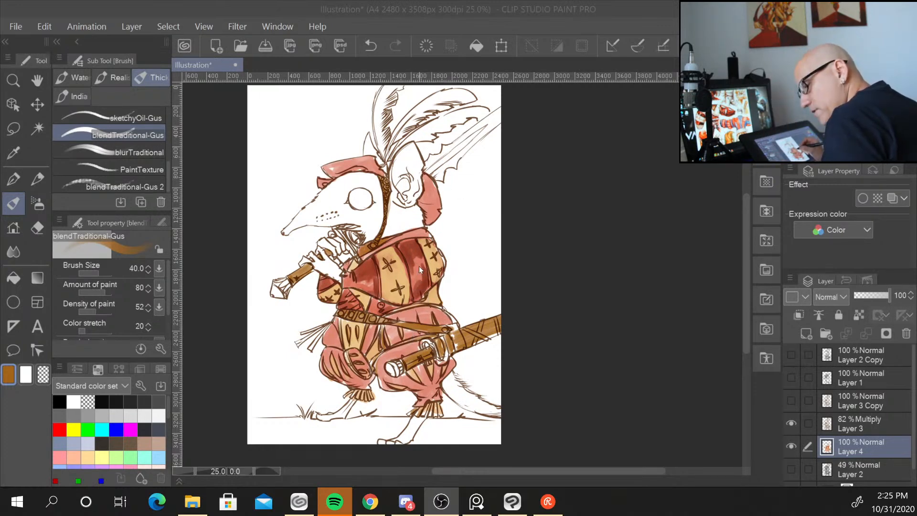
# Sample the red, pick a darker red and shade the red stripes of the cuirass.
pyautogui.keyDown('alt'); pyautogui.click(419, 274); pyautogui.keyUp('alt')
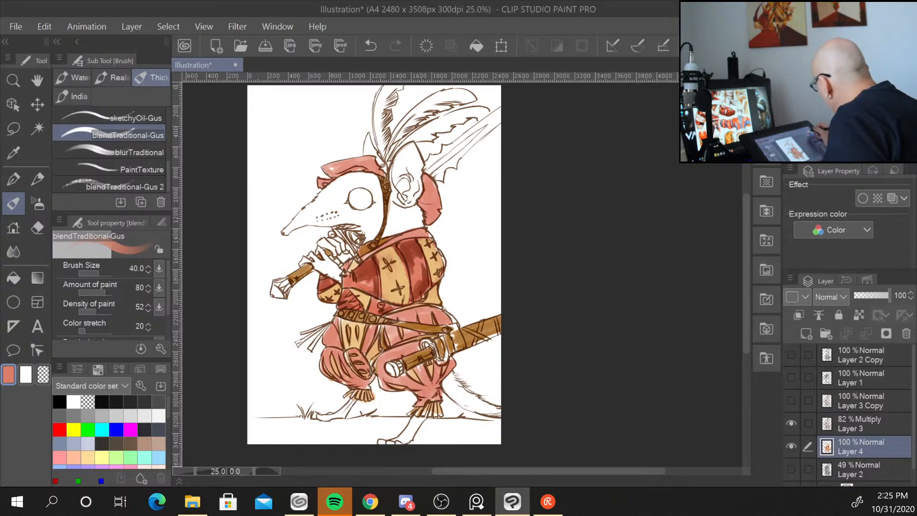
pyautogui.moveTo(851, 82); pyautogui.dragTo(867, 100)
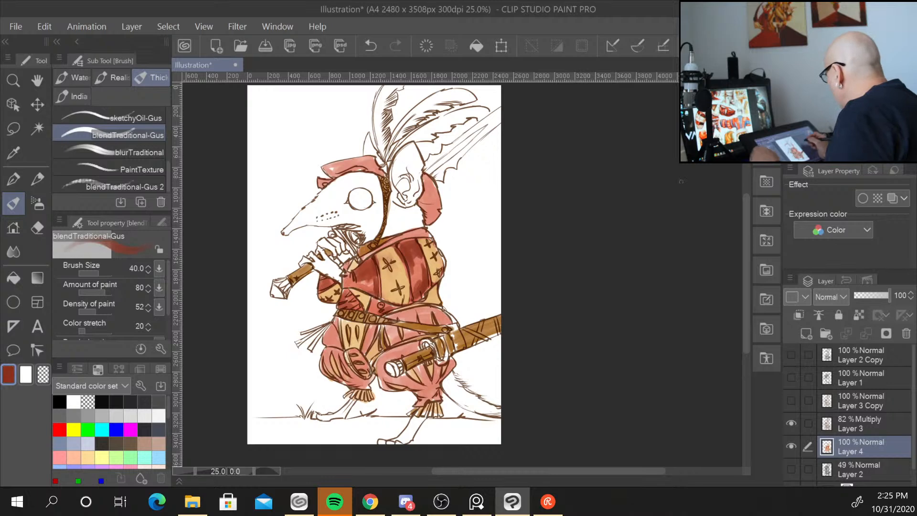
pyautogui.scroll(2, 489, 275)
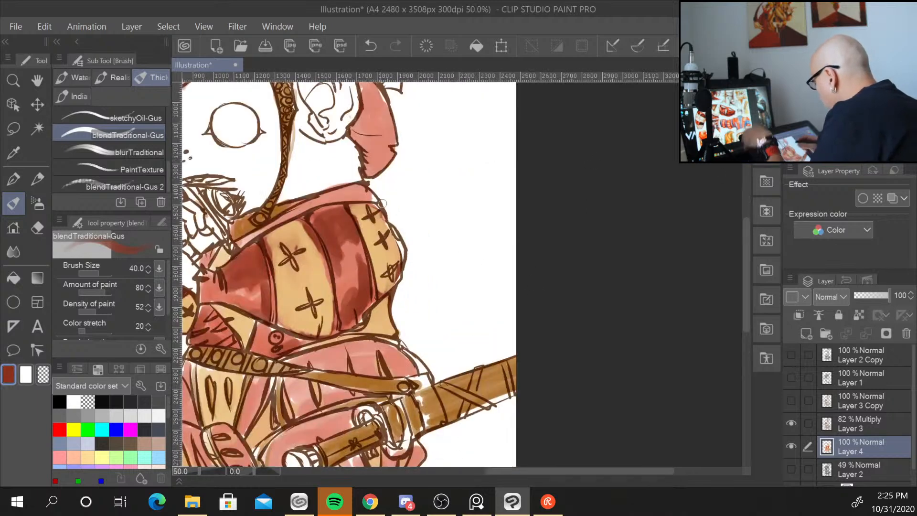
pyautogui.moveTo(349, 206); pyautogui.dragTo(312, 223)
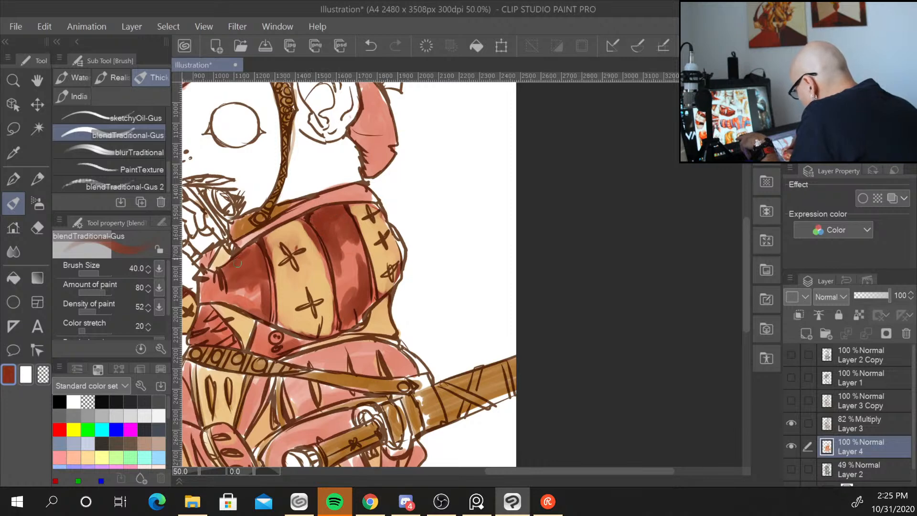
pyautogui.moveTo(237, 264)
pyautogui.mouseDown()
pyautogui.moveTo(261, 275)
pyautogui.moveTo(256, 258)
pyautogui.moveTo(241, 257)
pyautogui.moveTo(231, 279)
pyautogui.mouseUp()
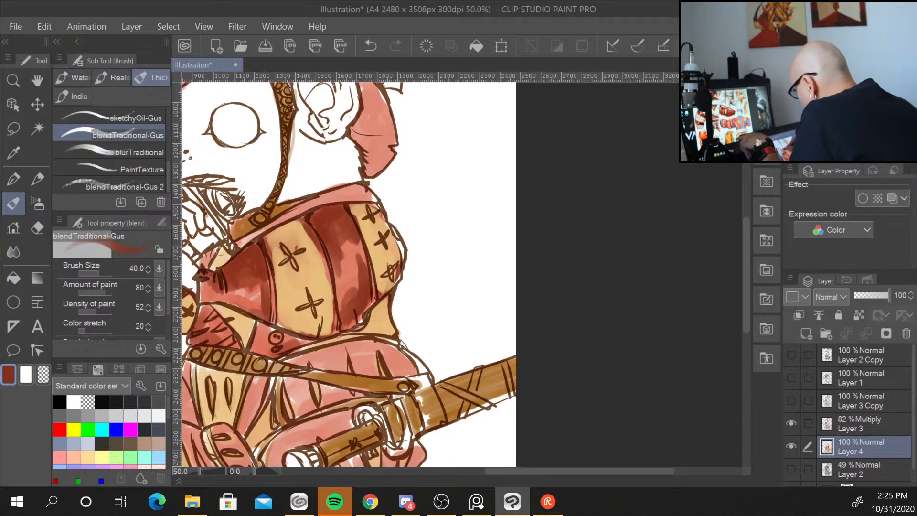
pyautogui.moveTo(220, 251)
pyautogui.mouseDown()
pyautogui.moveTo(207, 264)
pyautogui.moveTo(218, 248)
pyautogui.mouseUp()
# Set the brush size to 15 and deepen the dark red shading along the cuirass's right edge.
pyautogui.press('[')
pyautogui.press('[')
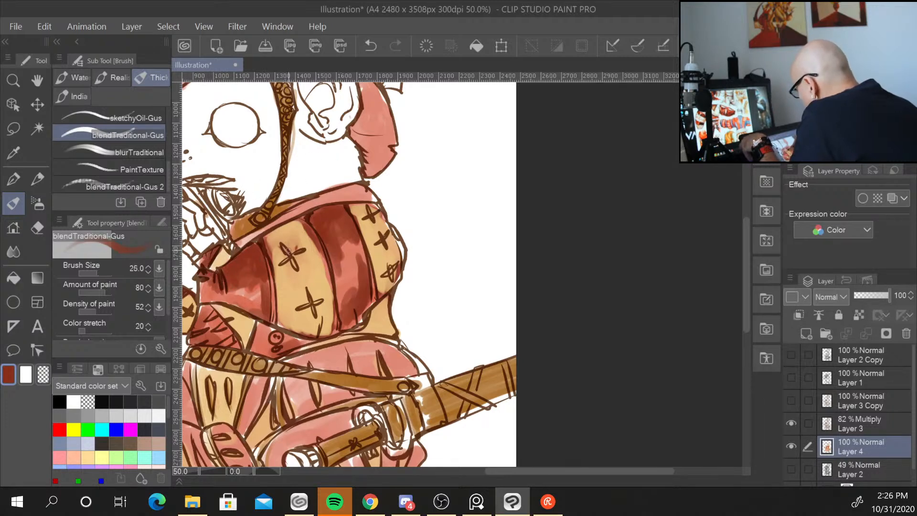
pyautogui.press('[')
pyautogui.press('[')
pyautogui.press('[')
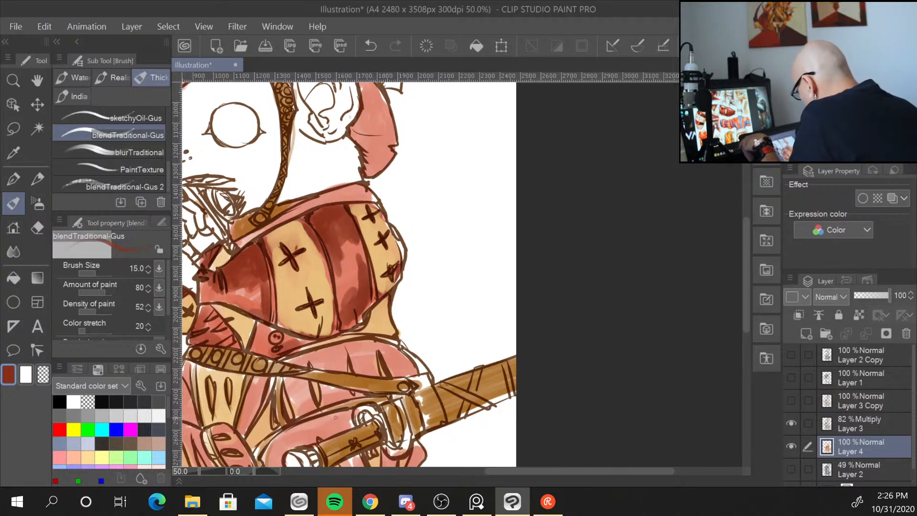
pyautogui.moveTo(463, 303); pyautogui.dragTo(494, 286)
pyautogui.moveTo(423, 206); pyautogui.dragTo(434, 238)
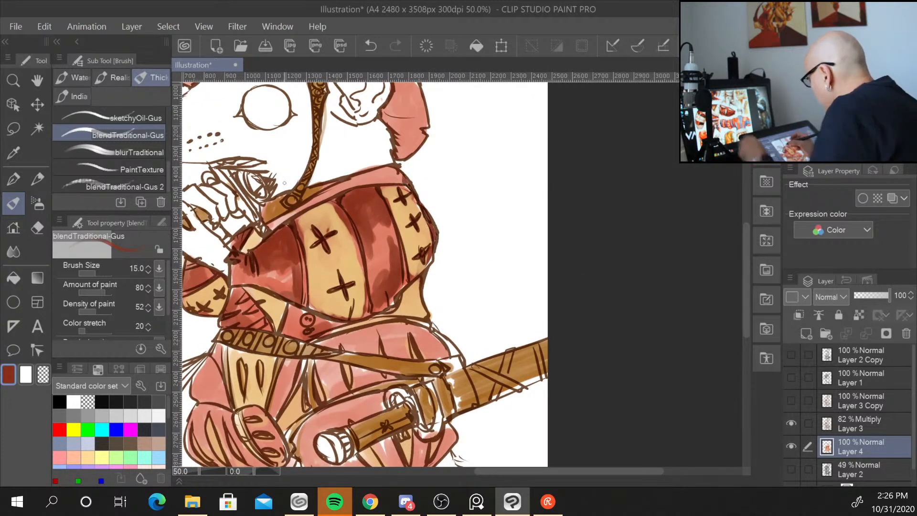
# Set the brush size to 25 and shade the upper part of the cuirass with the dark red.
pyautogui.press('[')
pyautogui.press(']')
pyautogui.press(']')
pyautogui.press(']')
pyautogui.press(']')
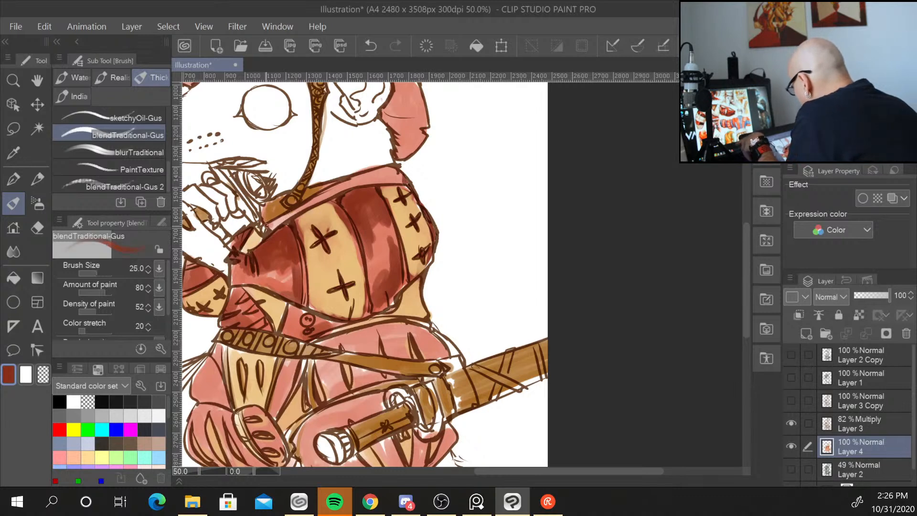
pyautogui.moveTo(287, 216); pyautogui.dragTo(386, 165)
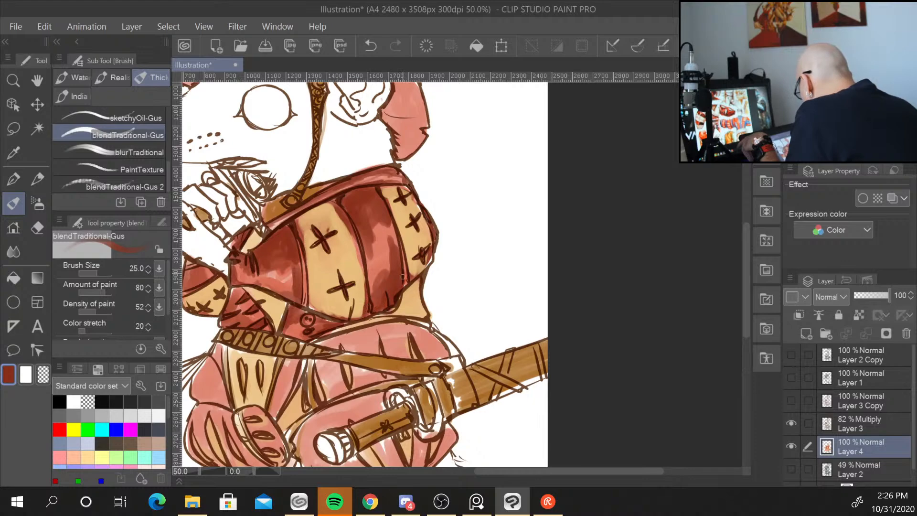
# Shade the top of the sleeve beside the cuirass with the dark red.
pyautogui.scroll(-2, 508, 218)
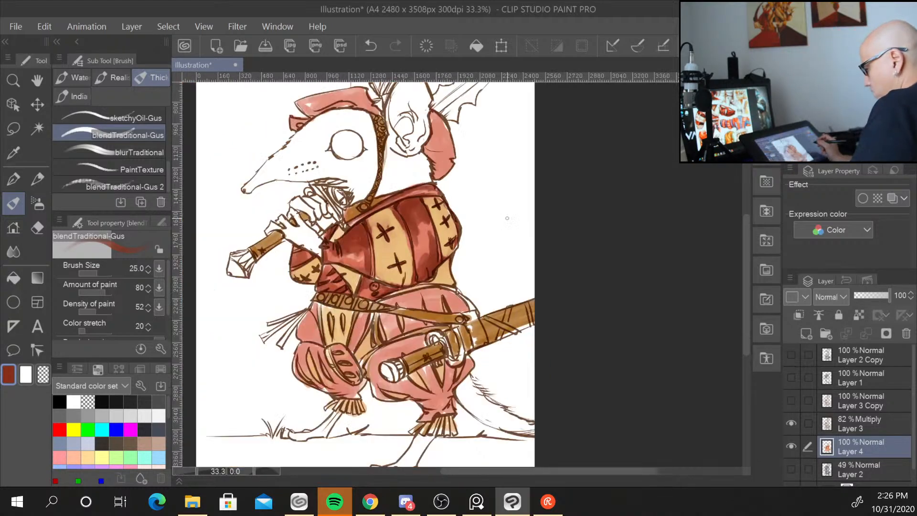
pyautogui.scroll(2, 507, 218)
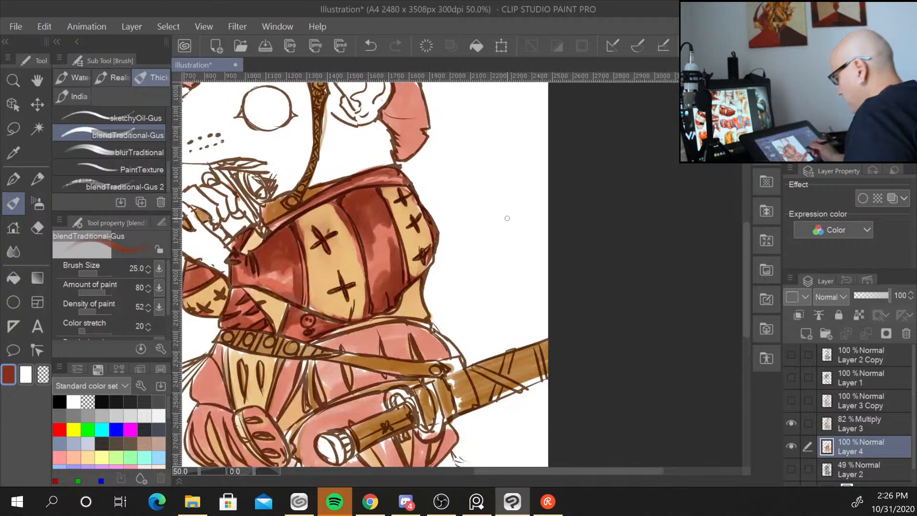
pyautogui.moveTo(506, 219); pyautogui.dragTo(559, 262)
pyautogui.moveTo(269, 233); pyautogui.dragTo(277, 239)
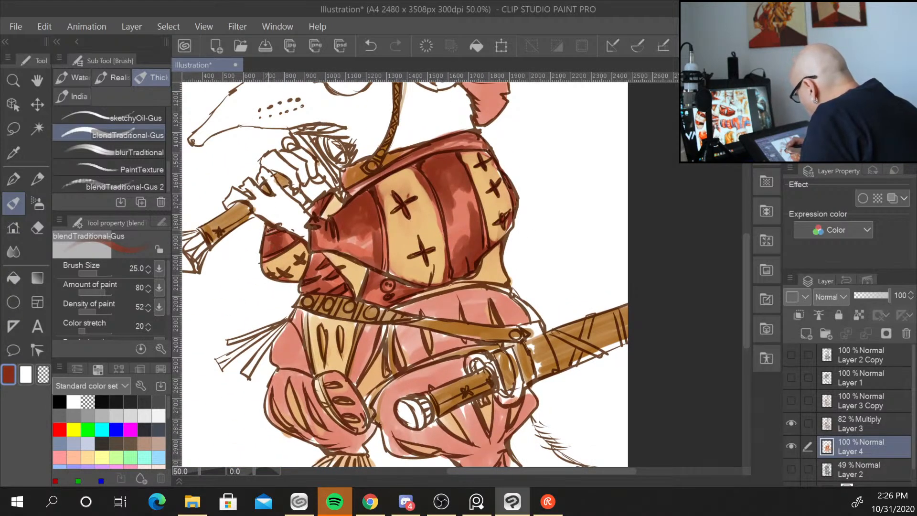
# Set the brush size to 70 and shade the puffed red pants just below the belt with the dark red.
pyautogui.moveTo(604, 415); pyautogui.dragTo(579, 325)
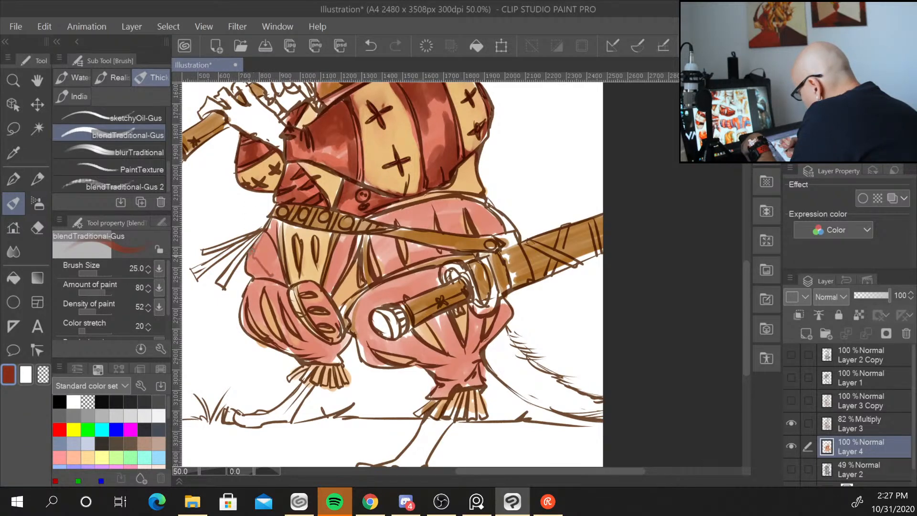
pyautogui.moveTo(260, 276)
pyautogui.mouseDown()
pyautogui.moveTo(263, 245)
pyautogui.moveTo(255, 270)
pyautogui.moveTo(264, 238)
pyautogui.moveTo(259, 260)
pyautogui.moveTo(272, 275)
pyautogui.moveTo(257, 268)
pyautogui.moveTo(277, 283)
pyautogui.mouseUp()
pyautogui.press(']')
pyautogui.press(']')
pyautogui.press(']')
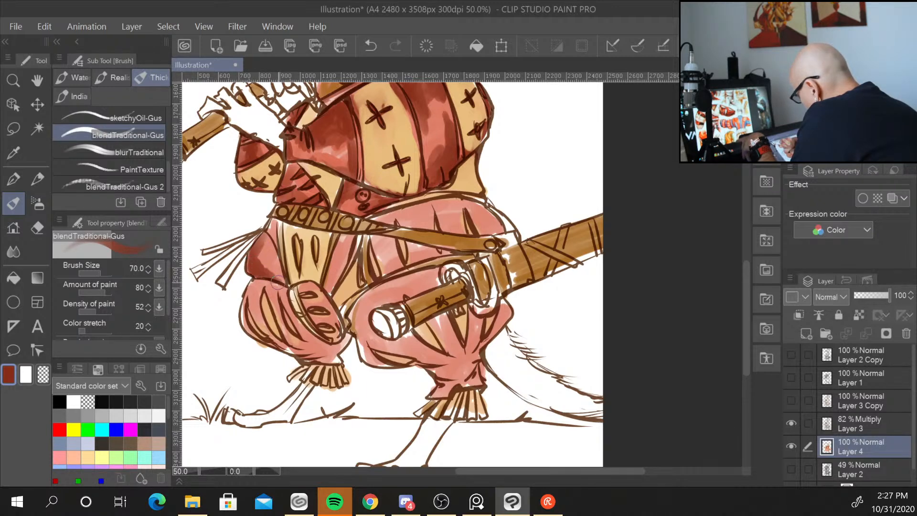
pyautogui.moveTo(272, 225); pyautogui.dragTo(274, 249)
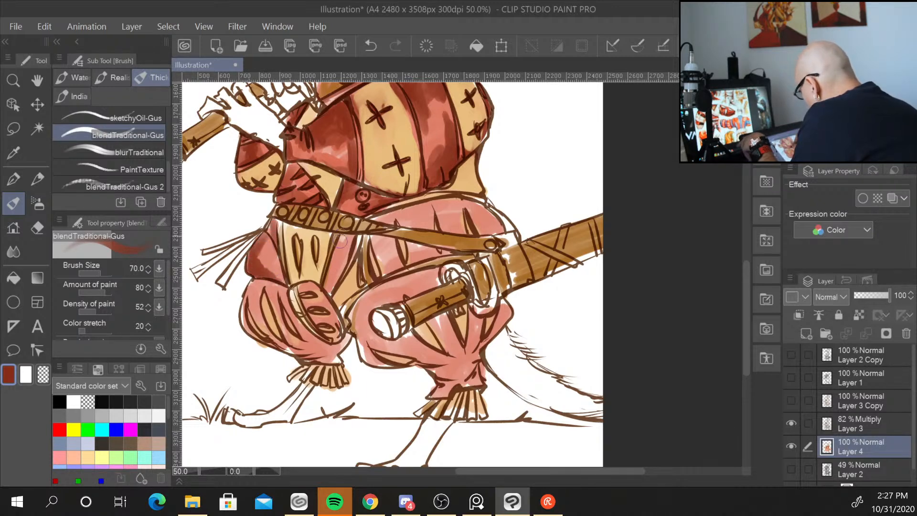
pyautogui.moveTo(341, 239)
pyautogui.mouseDown()
pyautogui.moveTo(328, 289)
pyautogui.moveTo(337, 283)
pyautogui.mouseUp()
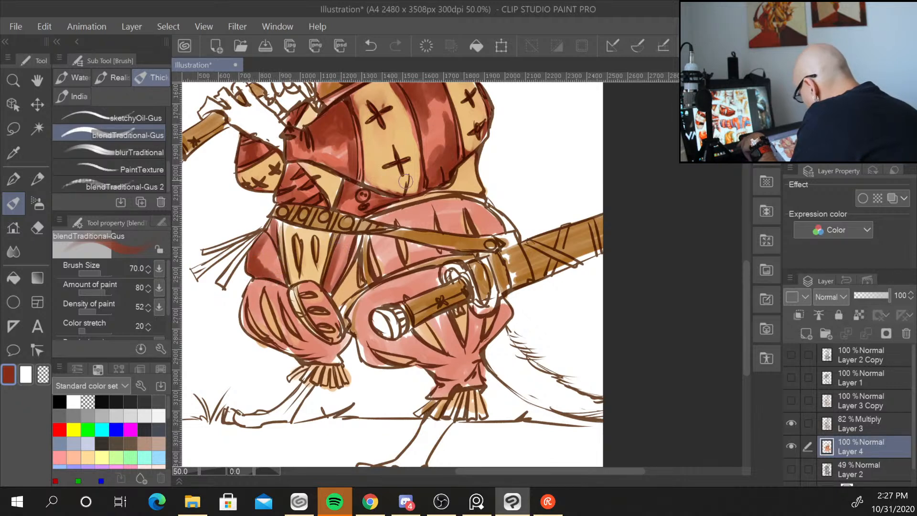
pyautogui.moveTo(364, 239)
pyautogui.mouseDown()
pyautogui.moveTo(392, 251)
pyautogui.moveTo(378, 236)
pyautogui.moveTo(384, 274)
pyautogui.moveTo(392, 239)
pyautogui.moveTo(399, 273)
pyautogui.mouseUp()
pyautogui.moveTo(404, 239)
pyautogui.mouseDown()
pyautogui.moveTo(415, 267)
pyautogui.moveTo(445, 260)
pyautogui.mouseUp()
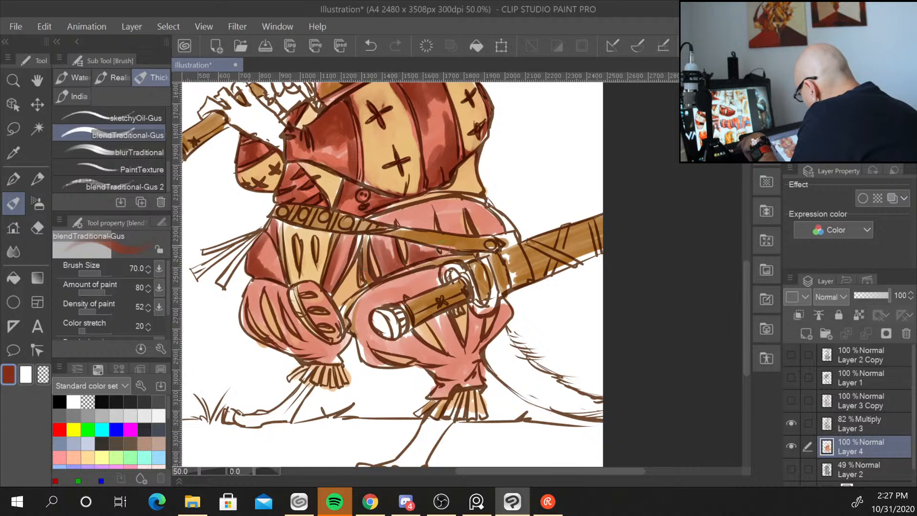
pyautogui.moveTo(366, 229)
pyautogui.mouseDown()
pyautogui.moveTo(419, 208)
pyautogui.moveTo(431, 225)
pyautogui.moveTo(474, 187)
pyautogui.moveTo(417, 217)
pyautogui.moveTo(422, 206)
pyautogui.moveTo(400, 215)
pyautogui.moveTo(404, 227)
pyautogui.moveTo(415, 222)
pyautogui.moveTo(419, 188)
pyautogui.moveTo(460, 203)
pyautogui.moveTo(438, 205)
pyautogui.moveTo(445, 219)
pyautogui.moveTo(499, 224)
pyautogui.mouseUp()
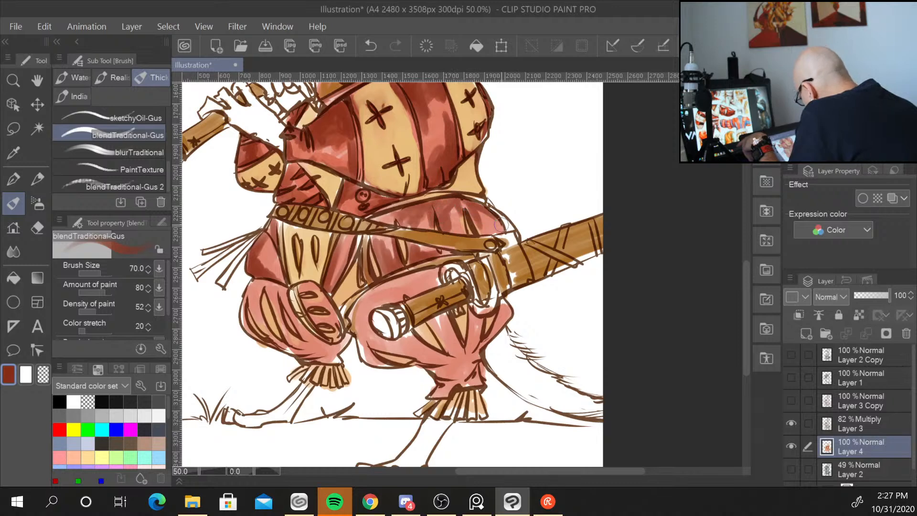
# Shade the knees and lower pant legs with broad dark red strokes.
pyautogui.moveTo(435, 328)
pyautogui.mouseDown()
pyautogui.moveTo(453, 357)
pyautogui.moveTo(443, 327)
pyautogui.moveTo(473, 349)
pyautogui.moveTo(476, 314)
pyautogui.moveTo(466, 353)
pyautogui.moveTo(505, 311)
pyautogui.moveTo(475, 352)
pyautogui.moveTo(502, 312)
pyautogui.moveTo(482, 343)
pyautogui.moveTo(495, 224)
pyautogui.moveTo(434, 283)
pyautogui.moveTo(434, 271)
pyautogui.moveTo(404, 298)
pyautogui.moveTo(391, 284)
pyautogui.moveTo(366, 301)
pyautogui.moveTo(360, 340)
pyautogui.moveTo(375, 288)
pyautogui.moveTo(362, 342)
pyautogui.moveTo(368, 331)
pyautogui.moveTo(367, 340)
pyautogui.moveTo(387, 349)
pyautogui.moveTo(412, 352)
pyautogui.moveTo(380, 343)
pyautogui.moveTo(427, 353)
pyautogui.moveTo(372, 357)
pyautogui.moveTo(390, 366)
pyautogui.moveTo(471, 336)
pyautogui.moveTo(418, 361)
pyautogui.moveTo(459, 364)
pyautogui.moveTo(427, 369)
pyautogui.moveTo(457, 377)
pyautogui.mouseUp()
pyautogui.moveTo(369, 305)
pyautogui.mouseDown()
pyautogui.moveTo(414, 275)
pyautogui.moveTo(378, 301)
pyautogui.moveTo(380, 327)
pyautogui.moveTo(350, 329)
pyautogui.moveTo(340, 308)
pyautogui.mouseUp()
pyautogui.moveTo(254, 285)
pyautogui.mouseDown()
pyautogui.moveTo(274, 287)
pyautogui.moveTo(261, 285)
pyautogui.moveTo(265, 309)
pyautogui.moveTo(253, 309)
pyautogui.moveTo(292, 325)
pyautogui.moveTo(270, 285)
pyautogui.moveTo(275, 295)
pyautogui.moveTo(251, 288)
pyautogui.moveTo(275, 278)
pyautogui.moveTo(269, 249)
pyautogui.moveTo(275, 274)
pyautogui.mouseUp()
pyautogui.moveTo(266, 237); pyautogui.dragTo(268, 253)
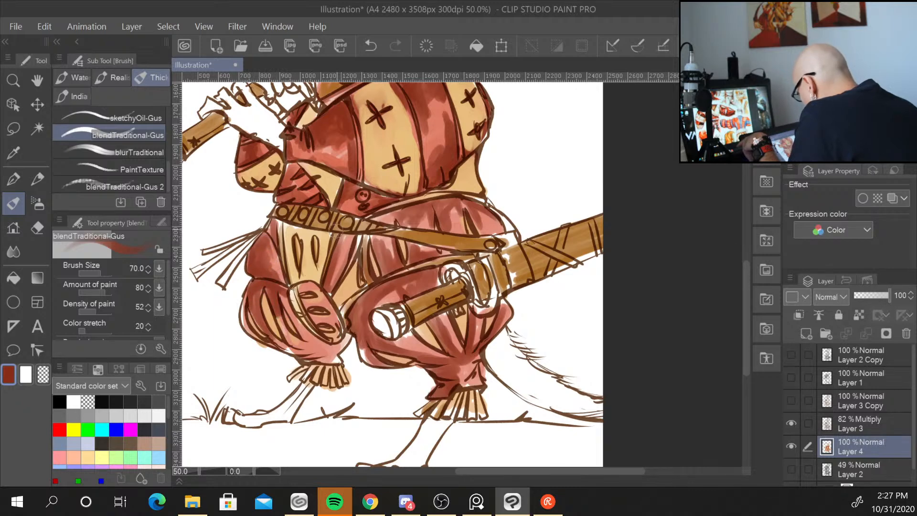
pyautogui.moveTo(293, 305)
pyautogui.mouseDown()
pyautogui.moveTo(314, 344)
pyautogui.moveTo(286, 327)
pyautogui.moveTo(311, 348)
pyautogui.moveTo(284, 344)
pyautogui.moveTo(342, 351)
pyautogui.moveTo(312, 350)
pyautogui.moveTo(347, 335)
pyautogui.moveTo(336, 359)
pyautogui.mouseUp()
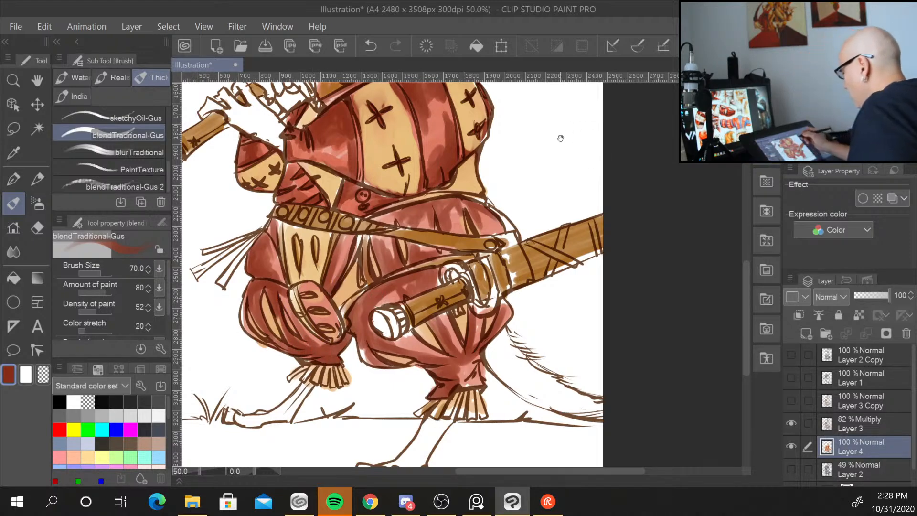
# Add dark red shading to the hat's brim and the inner ear.
pyautogui.moveTo(561, 138); pyautogui.dragTo(512, 307)
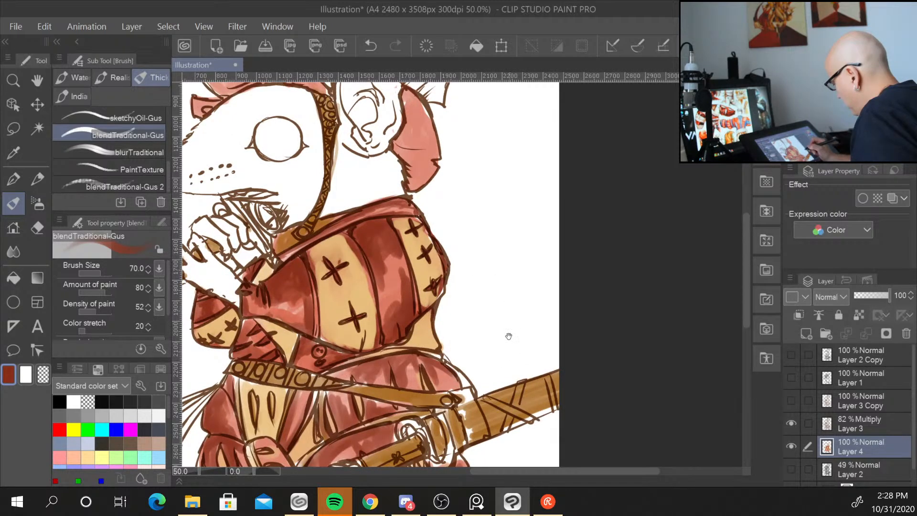
pyautogui.moveTo(459, 375)
pyautogui.mouseDown()
pyautogui.moveTo(462, 382)
pyautogui.moveTo(446, 362)
pyautogui.mouseUp()
pyautogui.moveTo(489, 257); pyautogui.dragTo(544, 201)
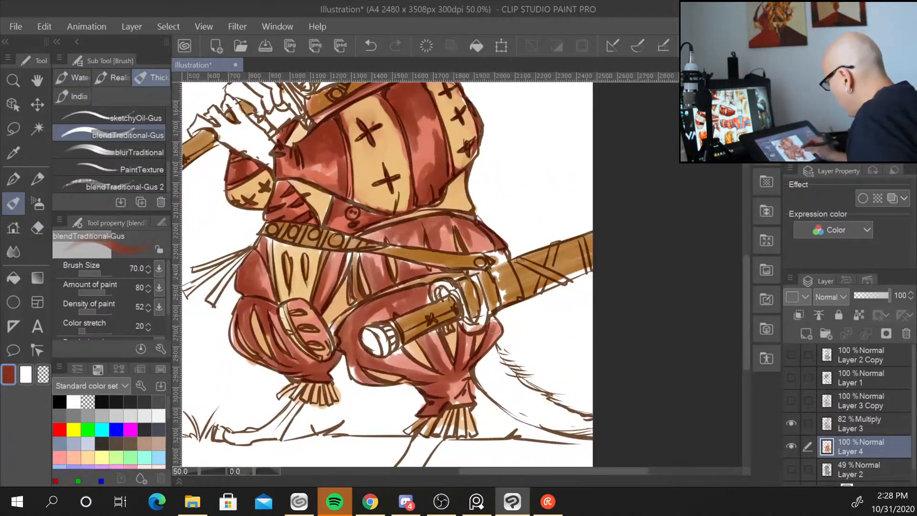
pyautogui.moveTo(510, 135); pyautogui.dragTo(526, 396)
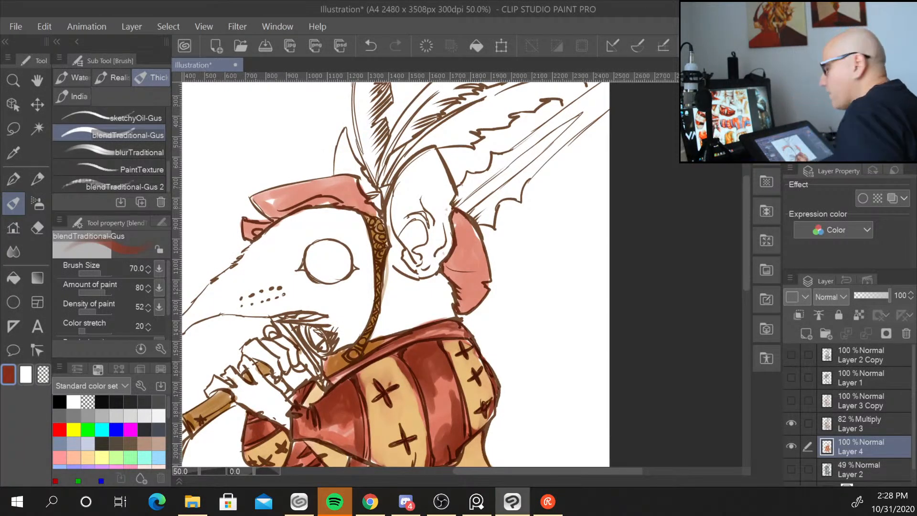
pyautogui.hotkey('alt', 'Tab')
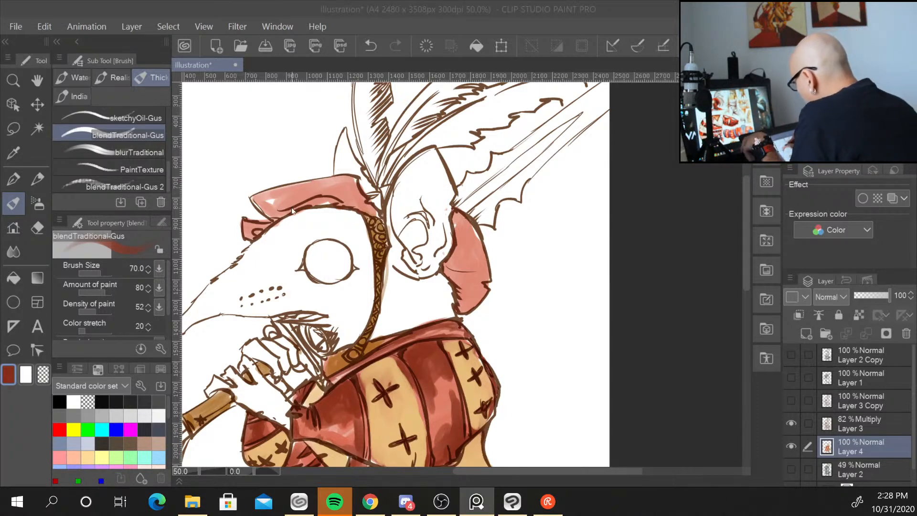
pyautogui.moveTo(306, 199)
pyautogui.mouseDown()
pyautogui.moveTo(280, 209)
pyautogui.moveTo(325, 198)
pyautogui.moveTo(358, 204)
pyautogui.moveTo(346, 190)
pyautogui.moveTo(319, 190)
pyautogui.moveTo(279, 212)
pyautogui.moveTo(273, 201)
pyautogui.moveTo(306, 192)
pyautogui.moveTo(280, 203)
pyautogui.moveTo(256, 198)
pyautogui.moveTo(281, 213)
pyautogui.moveTo(257, 235)
pyautogui.mouseUp()
pyautogui.moveTo(465, 248)
pyautogui.mouseDown()
pyautogui.moveTo(455, 218)
pyautogui.moveTo(451, 262)
pyautogui.moveTo(461, 259)
pyautogui.moveTo(450, 272)
pyautogui.moveTo(473, 272)
pyautogui.moveTo(466, 291)
pyautogui.moveTo(473, 296)
pyautogui.moveTo(456, 285)
pyautogui.moveTo(466, 304)
pyautogui.moveTo(473, 300)
pyautogui.moveTo(462, 297)
pyautogui.moveTo(458, 257)
pyautogui.moveTo(466, 231)
pyautogui.moveTo(453, 229)
pyautogui.moveTo(468, 202)
pyautogui.mouseUp()
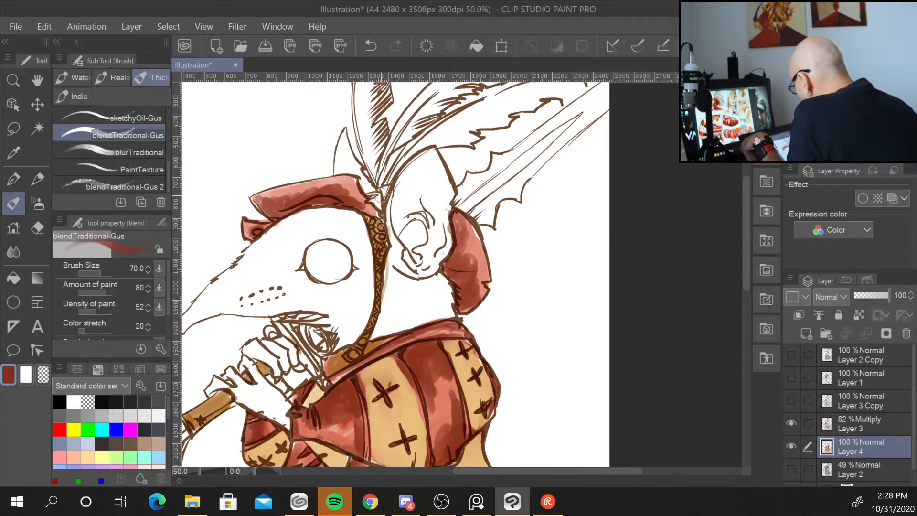
pyautogui.moveTo(382, 195)
pyautogui.mouseDown()
pyautogui.moveTo(378, 206)
pyautogui.moveTo(380, 195)
pyautogui.mouseUp()
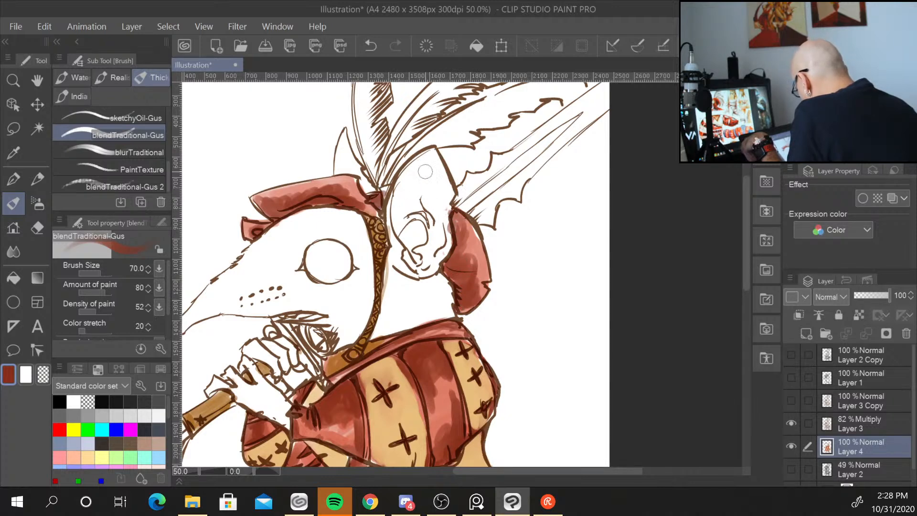
# Touch up the shading on both lower pant cuffs with dark red.
pyautogui.moveTo(556, 382); pyautogui.dragTo(600, 117)
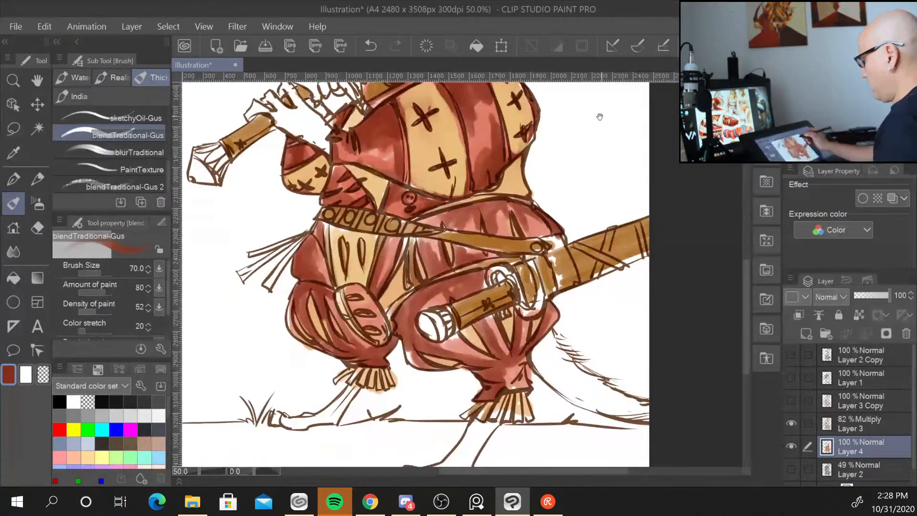
pyautogui.moveTo(612, 352); pyautogui.dragTo(604, 340)
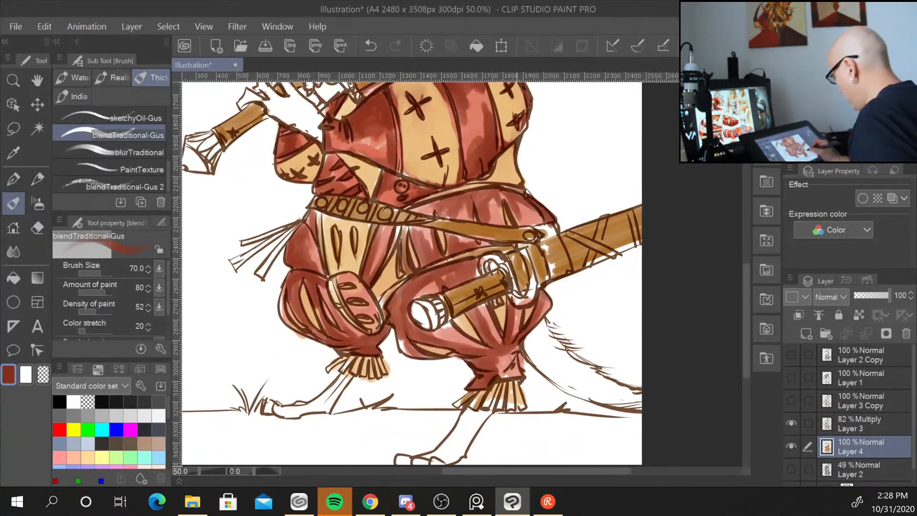
pyautogui.moveTo(514, 355)
pyautogui.mouseDown()
pyautogui.moveTo(507, 378)
pyautogui.moveTo(490, 359)
pyautogui.moveTo(500, 358)
pyautogui.mouseUp()
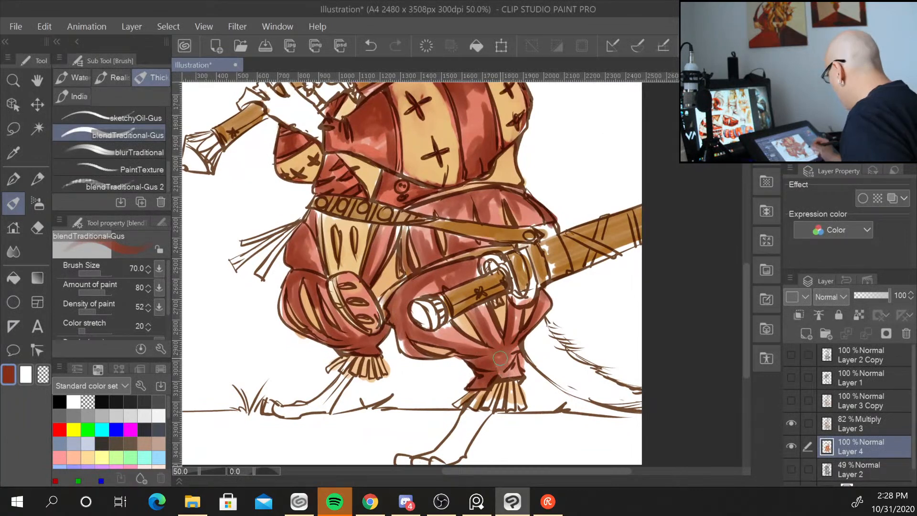
# Pick a darker red, set the brush size to 50 and deepen the shadow under the belt on the pants.
pyautogui.moveTo(866, 103); pyautogui.dragTo(867, 117)
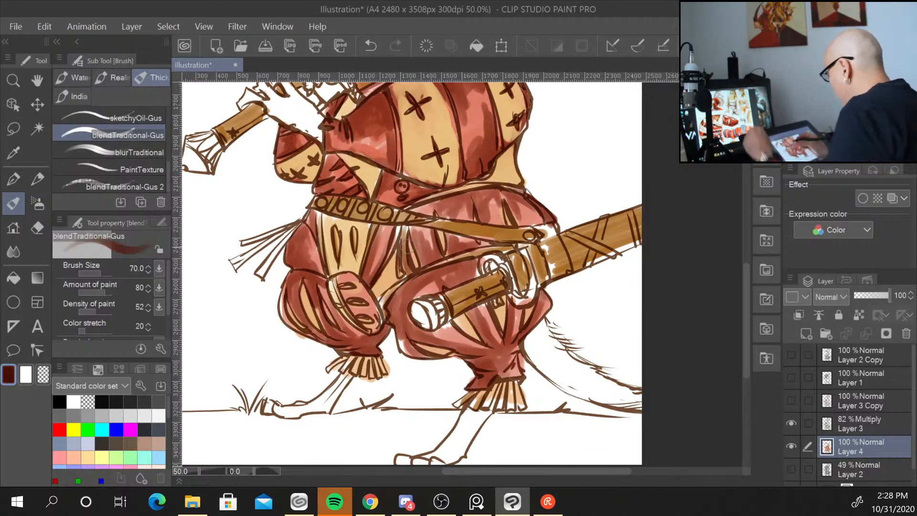
pyautogui.press('[')
pyautogui.press('[')
pyautogui.press('[')
pyautogui.press('[')
pyautogui.press('[')
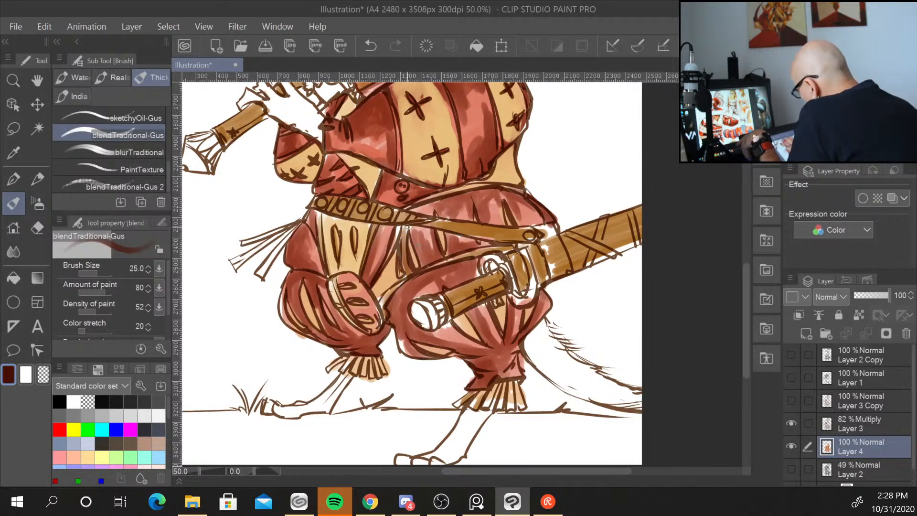
pyautogui.moveTo(407, 227); pyautogui.dragTo(404, 236)
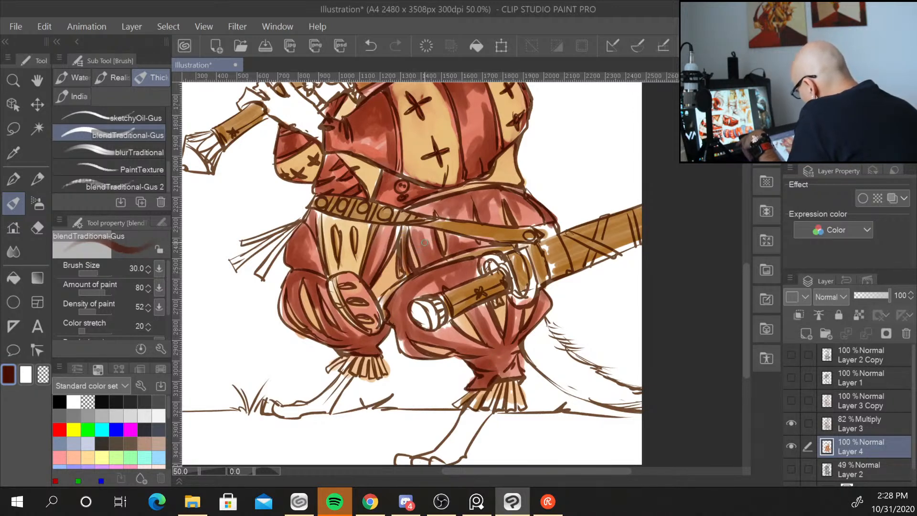
pyautogui.press(']')
pyautogui.press(']')
pyautogui.moveTo(413, 235)
pyautogui.mouseDown()
pyautogui.moveTo(426, 262)
pyautogui.moveTo(421, 250)
pyautogui.moveTo(437, 258)
pyautogui.moveTo(428, 260)
pyautogui.moveTo(438, 233)
pyautogui.moveTo(440, 252)
pyautogui.moveTo(436, 230)
pyautogui.moveTo(438, 259)
pyautogui.moveTo(460, 246)
pyautogui.mouseUp()
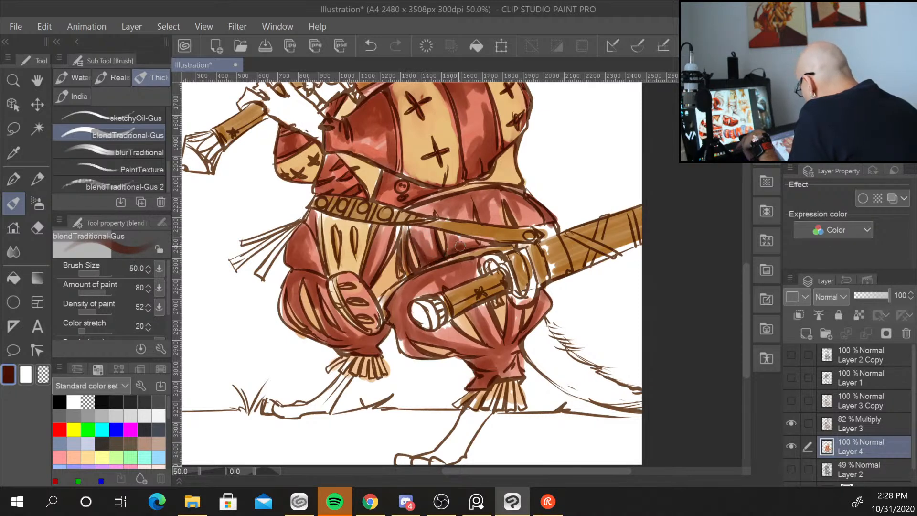
pyautogui.moveTo(416, 208); pyautogui.dragTo(460, 195)
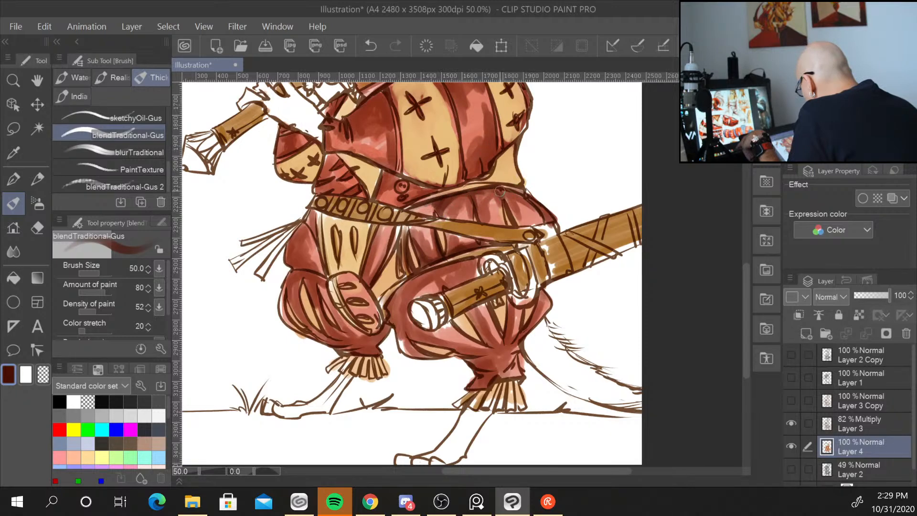
# Deepen the shadows along the cuirass's lower edge and left side with the darker red.
pyautogui.moveTo(506, 191); pyautogui.dragTo(513, 206)
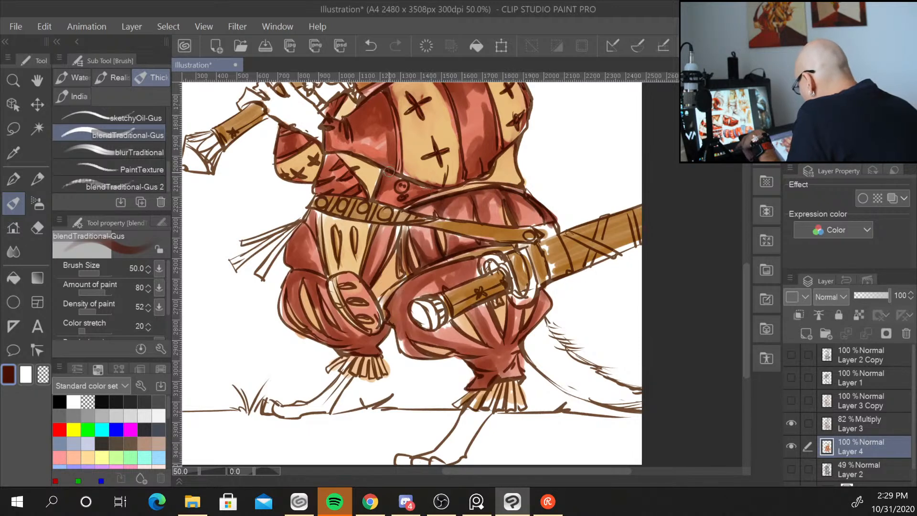
pyautogui.moveTo(389, 171); pyautogui.dragTo(388, 201)
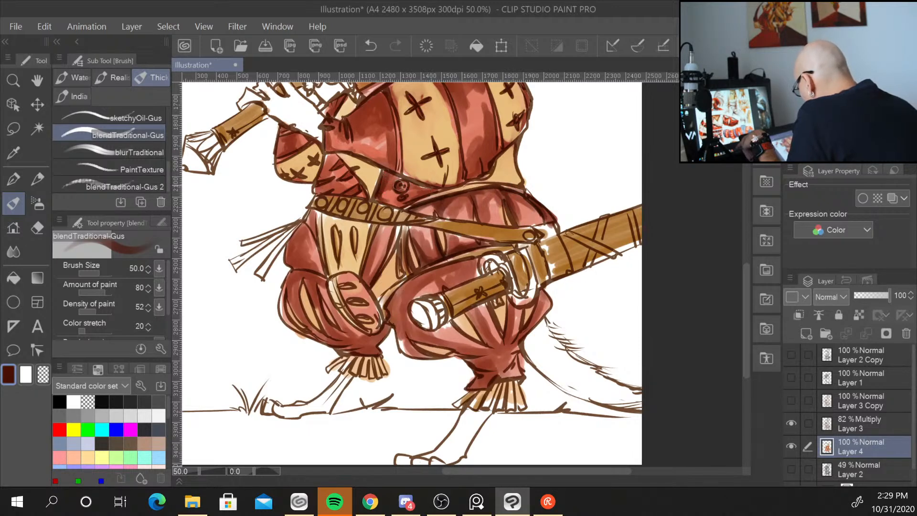
pyautogui.moveTo(391, 172)
pyautogui.mouseDown()
pyautogui.moveTo(444, 188)
pyautogui.moveTo(428, 190)
pyautogui.moveTo(470, 175)
pyautogui.moveTo(467, 165)
pyautogui.moveTo(494, 166)
pyautogui.moveTo(460, 180)
pyautogui.mouseUp()
pyautogui.moveTo(381, 91); pyautogui.dragTo(394, 162)
pyautogui.moveTo(363, 106)
pyautogui.mouseDown()
pyautogui.moveTo(382, 95)
pyautogui.moveTo(354, 121)
pyautogui.moveTo(351, 138)
pyautogui.moveTo(359, 125)
pyautogui.mouseUp()
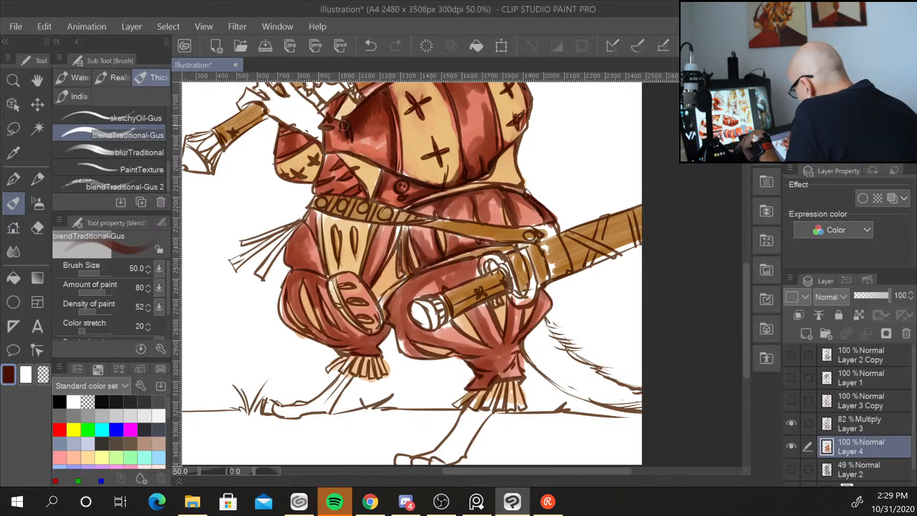
pyautogui.moveTo(344, 125); pyautogui.dragTo(341, 119)
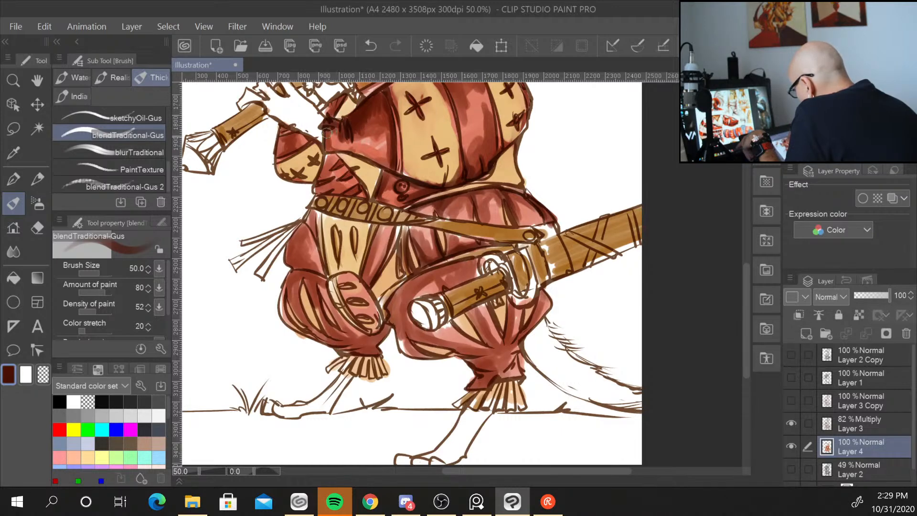
pyautogui.moveTo(326, 133)
pyautogui.mouseDown()
pyautogui.moveTo(346, 112)
pyautogui.moveTo(325, 170)
pyautogui.moveTo(341, 155)
pyautogui.moveTo(357, 186)
pyautogui.mouseUp()
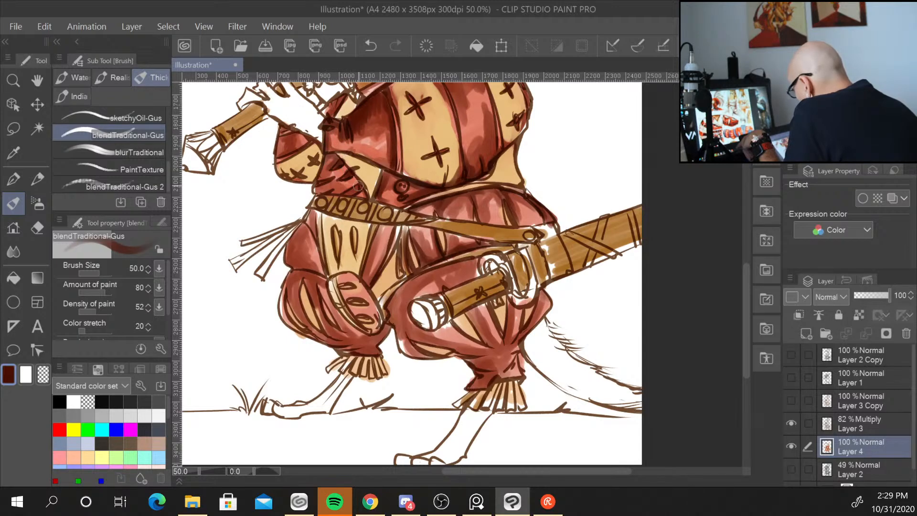
pyautogui.moveTo(328, 155)
pyautogui.mouseDown()
pyautogui.moveTo(319, 179)
pyautogui.moveTo(329, 185)
pyautogui.moveTo(315, 182)
pyautogui.moveTo(343, 181)
pyautogui.moveTo(329, 174)
pyautogui.moveTo(342, 187)
pyautogui.moveTo(329, 162)
pyautogui.moveTo(342, 189)
pyautogui.moveTo(321, 184)
pyautogui.moveTo(349, 194)
pyautogui.moveTo(407, 142)
pyautogui.moveTo(344, 196)
pyautogui.moveTo(368, 192)
pyautogui.mouseUp()
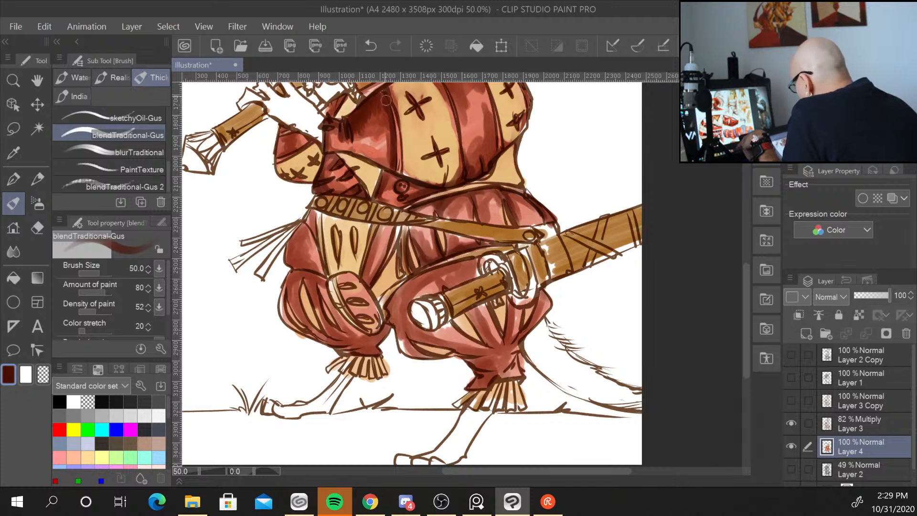
pyautogui.moveTo(338, 157)
pyautogui.mouseDown()
pyautogui.moveTo(373, 192)
pyautogui.moveTo(415, 177)
pyautogui.moveTo(441, 102)
pyautogui.moveTo(377, 196)
pyautogui.mouseUp()
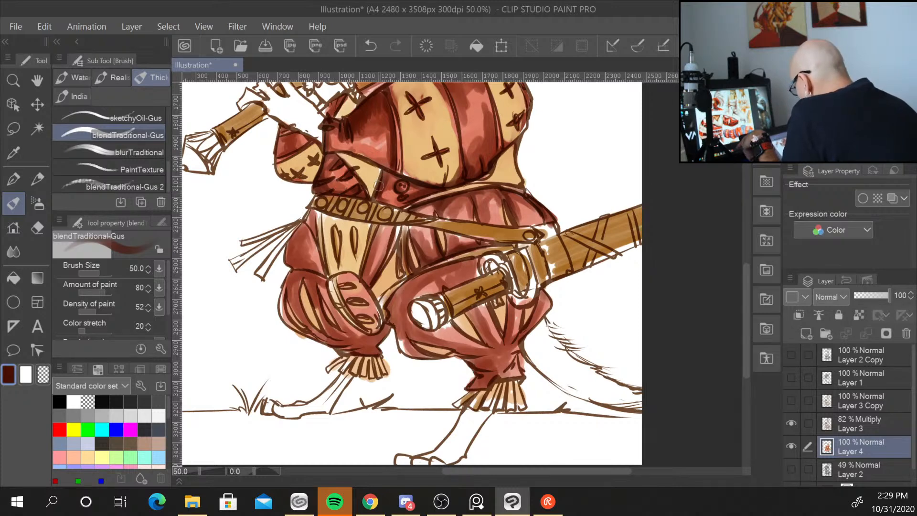
# Deepen the shading on the pant legs and knees with the darker red.
pyautogui.moveTo(380, 228); pyautogui.dragTo(363, 282)
pyautogui.moveTo(314, 213); pyautogui.dragTo(321, 249)
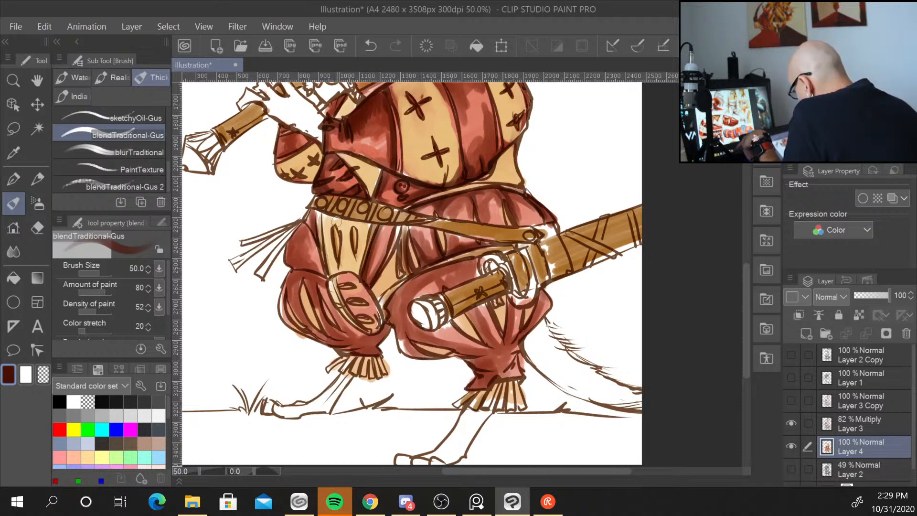
pyautogui.moveTo(345, 284)
pyautogui.mouseDown()
pyautogui.moveTo(366, 299)
pyautogui.moveTo(349, 300)
pyautogui.moveTo(373, 304)
pyautogui.moveTo(371, 320)
pyautogui.moveTo(361, 319)
pyautogui.moveTo(347, 277)
pyautogui.moveTo(370, 324)
pyautogui.moveTo(343, 280)
pyautogui.moveTo(371, 320)
pyautogui.moveTo(347, 302)
pyautogui.moveTo(377, 329)
pyautogui.mouseUp()
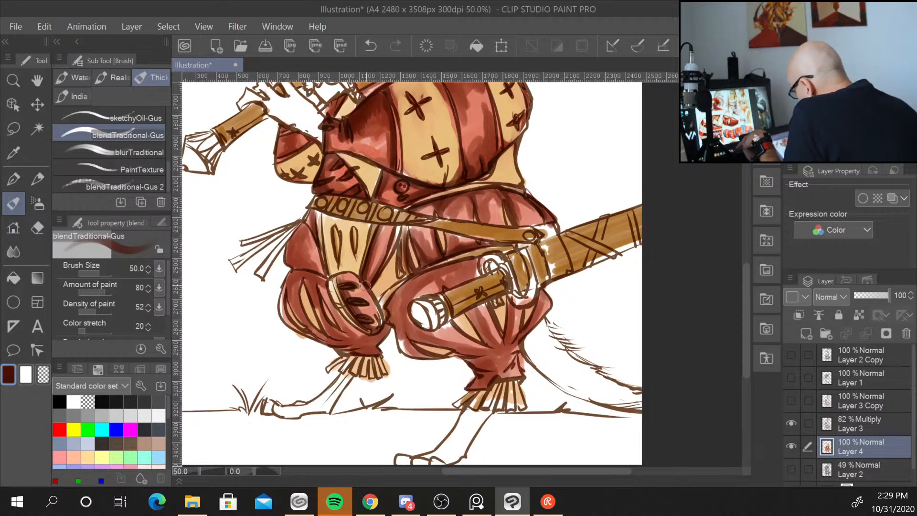
pyautogui.moveTo(344, 271)
pyautogui.mouseDown()
pyautogui.moveTo(408, 279)
pyautogui.moveTo(390, 308)
pyautogui.moveTo(417, 295)
pyautogui.moveTo(428, 259)
pyautogui.moveTo(398, 328)
pyautogui.moveTo(421, 252)
pyautogui.moveTo(404, 300)
pyautogui.moveTo(398, 295)
pyautogui.moveTo(397, 332)
pyautogui.moveTo(402, 315)
pyautogui.moveTo(404, 348)
pyautogui.moveTo(403, 334)
pyautogui.moveTo(423, 357)
pyautogui.moveTo(411, 351)
pyautogui.moveTo(433, 352)
pyautogui.moveTo(417, 344)
pyautogui.moveTo(466, 353)
pyautogui.moveTo(455, 348)
pyautogui.moveTo(467, 352)
pyautogui.moveTo(455, 324)
pyautogui.moveTo(477, 339)
pyautogui.moveTo(450, 324)
pyautogui.moveTo(439, 329)
pyautogui.moveTo(475, 341)
pyautogui.moveTo(505, 326)
pyautogui.moveTo(480, 303)
pyautogui.moveTo(440, 323)
pyautogui.moveTo(499, 298)
pyautogui.moveTo(438, 329)
pyautogui.moveTo(508, 297)
pyautogui.mouseUp()
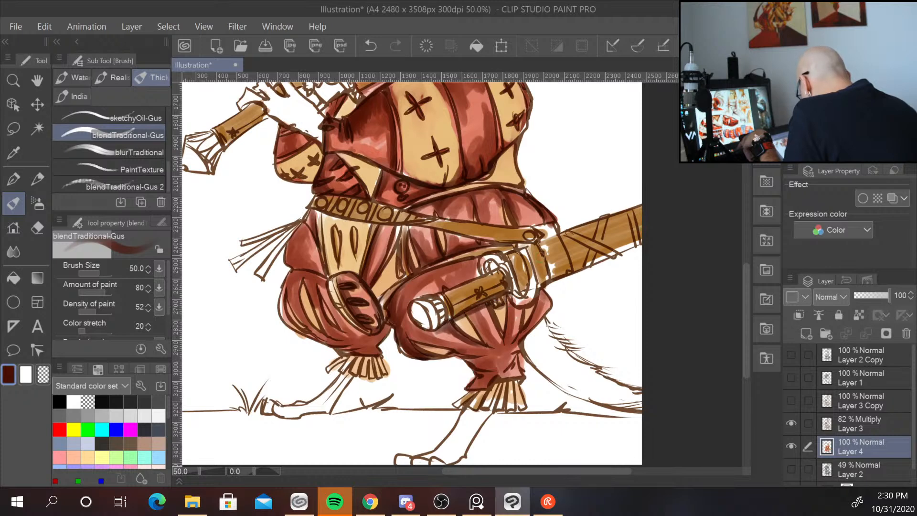
pyautogui.moveTo(445, 289)
pyautogui.mouseDown()
pyautogui.moveTo(471, 278)
pyautogui.moveTo(455, 268)
pyautogui.moveTo(429, 274)
pyautogui.moveTo(484, 260)
pyautogui.moveTo(429, 272)
pyautogui.moveTo(467, 264)
pyautogui.moveTo(457, 277)
pyautogui.moveTo(469, 279)
pyautogui.moveTo(475, 260)
pyautogui.mouseUp()
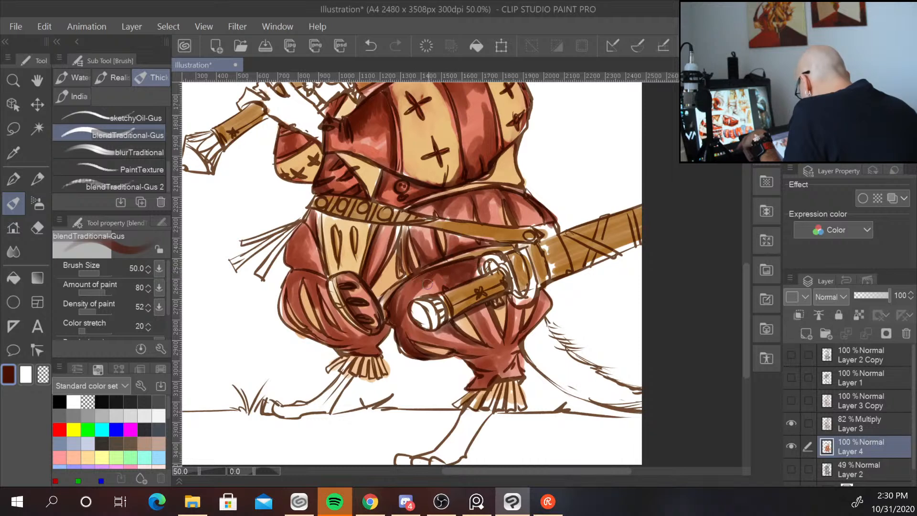
pyautogui.moveTo(427, 285)
pyautogui.mouseDown()
pyautogui.moveTo(469, 271)
pyautogui.moveTo(396, 291)
pyautogui.mouseUp()
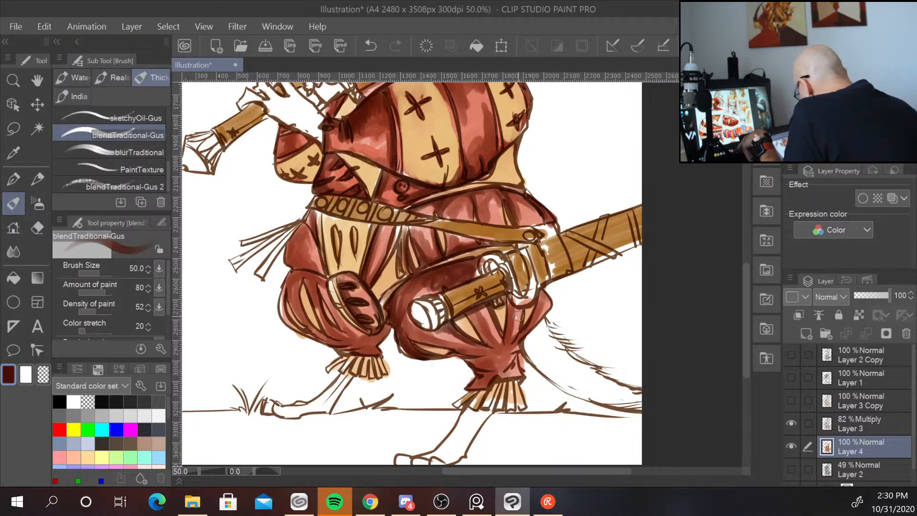
pyautogui.moveTo(514, 308)
pyautogui.mouseDown()
pyautogui.moveTo(508, 334)
pyautogui.moveTo(509, 302)
pyautogui.moveTo(505, 333)
pyautogui.moveTo(467, 311)
pyautogui.moveTo(493, 349)
pyautogui.moveTo(471, 323)
pyautogui.moveTo(495, 337)
pyautogui.mouseUp()
pyautogui.moveTo(544, 305)
pyautogui.mouseDown()
pyautogui.moveTo(528, 330)
pyautogui.moveTo(536, 296)
pyautogui.moveTo(548, 294)
pyautogui.mouseUp()
pyautogui.moveTo(521, 340)
pyautogui.mouseDown()
pyautogui.moveTo(504, 366)
pyautogui.moveTo(516, 360)
pyautogui.moveTo(509, 376)
pyautogui.moveTo(467, 359)
pyautogui.moveTo(484, 369)
pyautogui.moveTo(484, 357)
pyautogui.moveTo(470, 360)
pyautogui.moveTo(505, 376)
pyautogui.mouseUp()
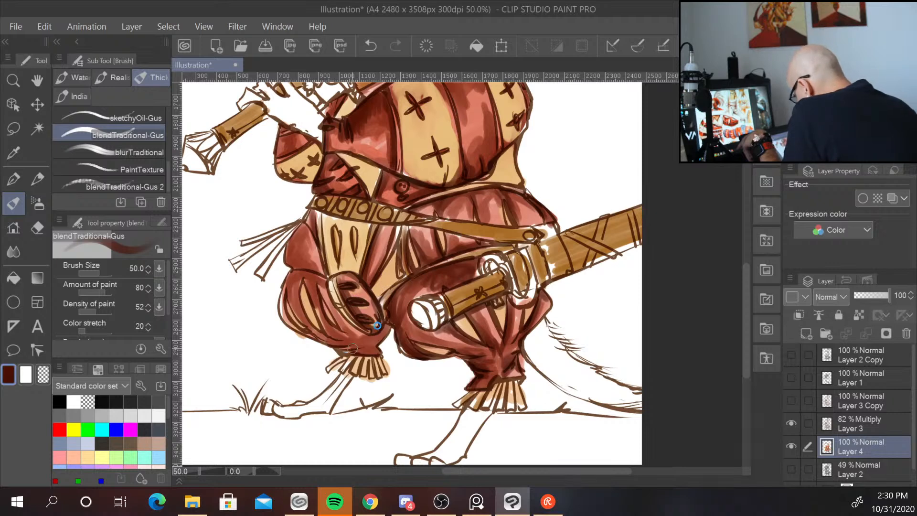
# Deepen the shading on the left pant leg's thigh and beside the belt with the darker red.
pyautogui.moveTo(362, 349)
pyautogui.mouseDown()
pyautogui.moveTo(342, 350)
pyautogui.moveTo(360, 346)
pyautogui.moveTo(349, 350)
pyautogui.moveTo(326, 326)
pyautogui.moveTo(310, 330)
pyautogui.moveTo(344, 347)
pyautogui.moveTo(318, 330)
pyautogui.mouseUp()
pyautogui.moveTo(295, 288)
pyautogui.mouseDown()
pyautogui.moveTo(310, 311)
pyautogui.moveTo(289, 279)
pyautogui.moveTo(283, 307)
pyautogui.moveTo(343, 328)
pyautogui.mouseUp()
pyautogui.moveTo(311, 283)
pyautogui.mouseDown()
pyautogui.moveTo(321, 321)
pyautogui.moveTo(346, 336)
pyautogui.mouseUp()
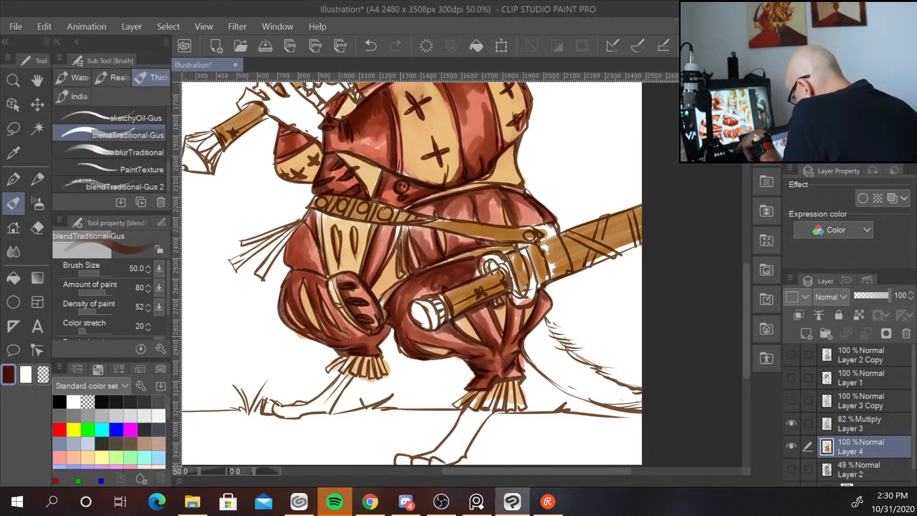
pyautogui.moveTo(332, 287)
pyautogui.mouseDown()
pyautogui.moveTo(349, 332)
pyautogui.moveTo(332, 284)
pyautogui.moveTo(363, 325)
pyautogui.moveTo(340, 309)
pyautogui.moveTo(370, 332)
pyautogui.mouseUp()
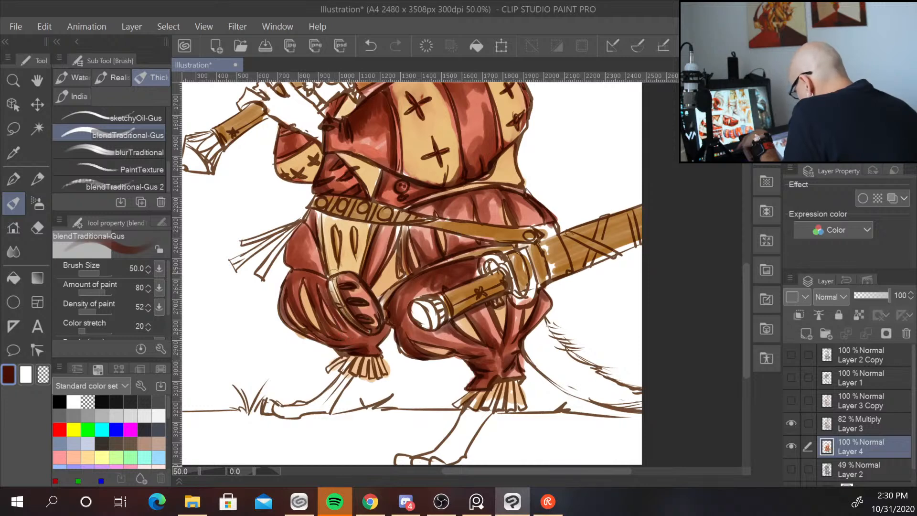
pyautogui.moveTo(303, 222)
pyautogui.mouseDown()
pyautogui.moveTo(292, 261)
pyautogui.moveTo(303, 234)
pyautogui.mouseUp()
pyautogui.moveTo(311, 271); pyautogui.dragTo(288, 280)
# Deepen the shadows across the cuirass's chest and shoulder with the darker red.
pyautogui.moveTo(581, 176)
pyautogui.mouseDown()
pyautogui.moveTo(544, 314)
pyautogui.moveTo(573, 386)
pyautogui.mouseUp()
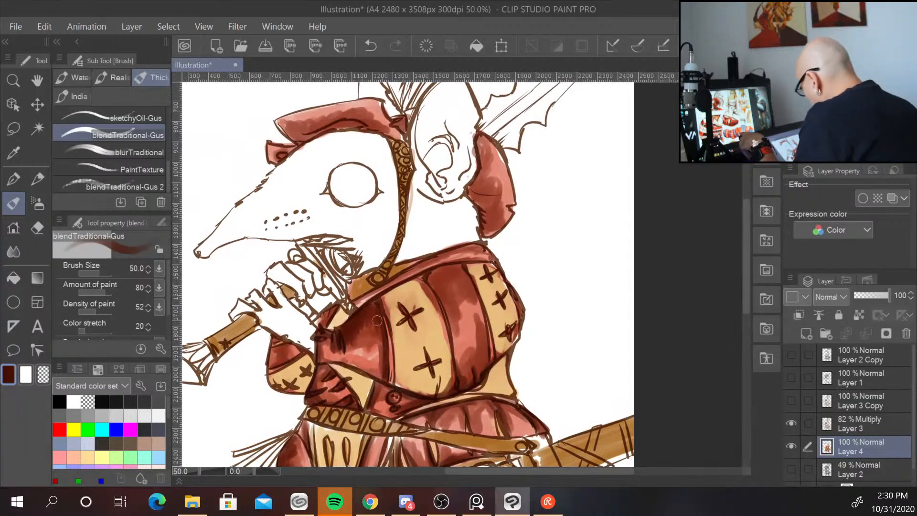
pyautogui.moveTo(373, 322)
pyautogui.mouseDown()
pyautogui.moveTo(383, 342)
pyautogui.moveTo(374, 303)
pyautogui.mouseUp()
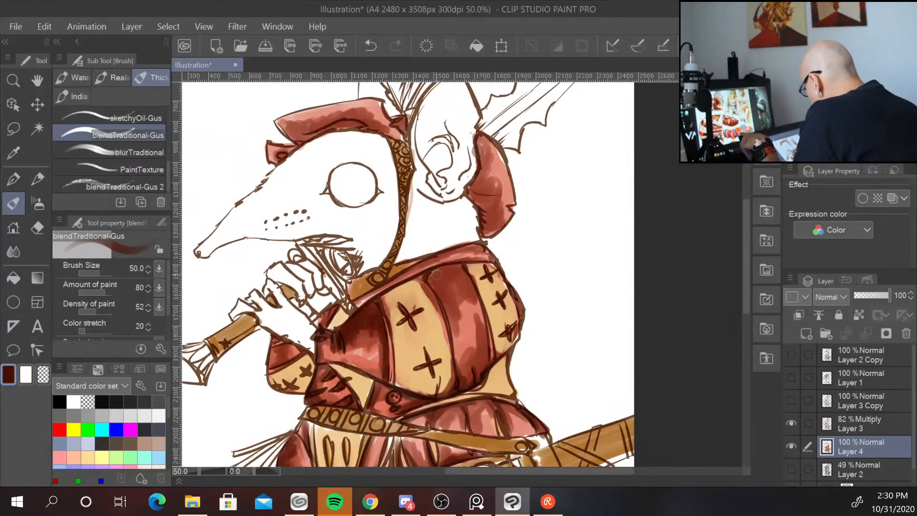
pyautogui.moveTo(430, 270)
pyautogui.mouseDown()
pyautogui.moveTo(455, 268)
pyautogui.moveTo(439, 279)
pyautogui.moveTo(443, 298)
pyautogui.moveTo(452, 269)
pyautogui.moveTo(442, 296)
pyautogui.moveTo(451, 279)
pyautogui.moveTo(443, 291)
pyautogui.moveTo(471, 277)
pyautogui.moveTo(447, 298)
pyautogui.moveTo(444, 317)
pyautogui.moveTo(497, 203)
pyautogui.moveTo(450, 320)
pyautogui.moveTo(466, 360)
pyautogui.moveTo(455, 353)
pyautogui.moveTo(455, 363)
pyautogui.moveTo(478, 373)
pyautogui.mouseUp()
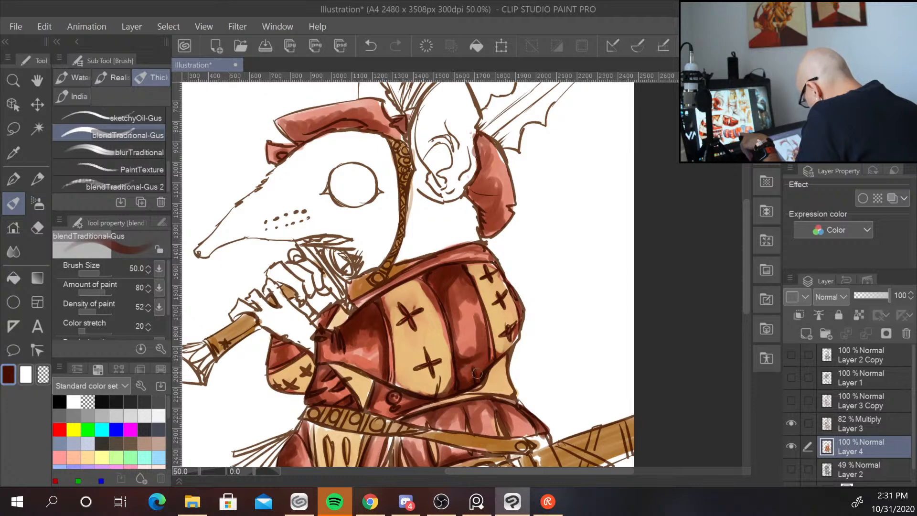
pyautogui.moveTo(385, 328)
pyautogui.mouseDown()
pyautogui.moveTo(375, 372)
pyautogui.moveTo(330, 333)
pyautogui.moveTo(320, 335)
pyautogui.moveTo(347, 328)
pyautogui.moveTo(352, 319)
pyautogui.moveTo(325, 312)
pyautogui.mouseUp()
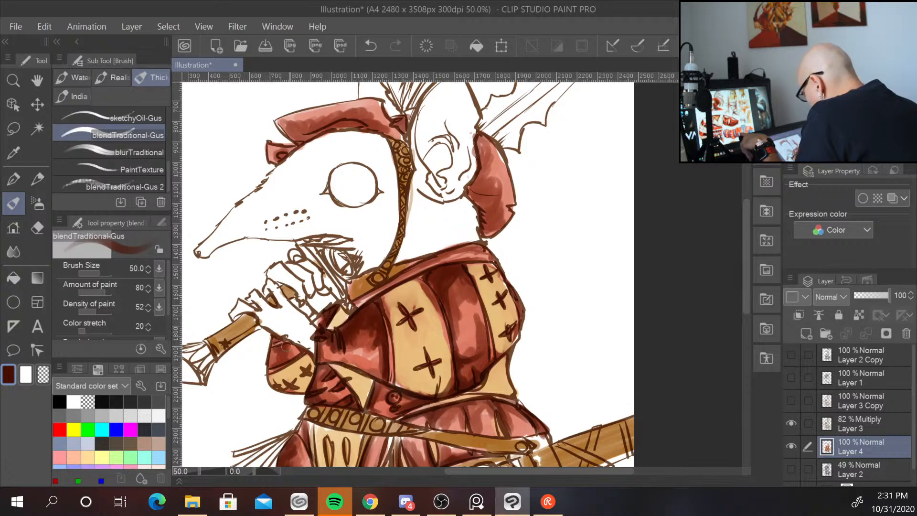
pyautogui.moveTo(286, 347)
pyautogui.mouseDown()
pyautogui.moveTo(276, 363)
pyautogui.moveTo(300, 351)
pyautogui.moveTo(280, 342)
pyautogui.mouseUp()
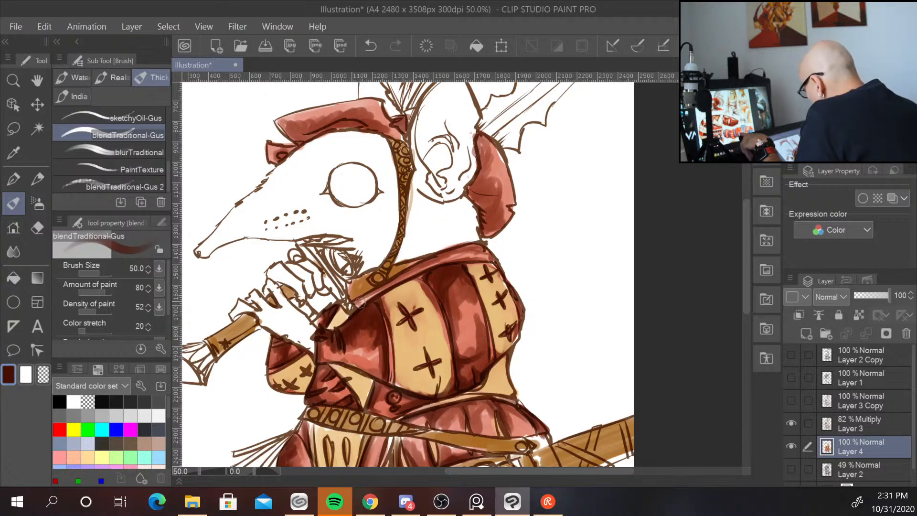
pyautogui.moveTo(361, 303)
pyautogui.mouseDown()
pyautogui.moveTo(454, 249)
pyautogui.moveTo(426, 267)
pyautogui.moveTo(493, 258)
pyautogui.mouseUp()
# Darken the hood flap behind the head and the hat's brim with the darker red.
pyautogui.moveTo(484, 140)
pyautogui.mouseDown()
pyautogui.moveTo(474, 189)
pyautogui.moveTo(487, 200)
pyautogui.moveTo(472, 194)
pyautogui.moveTo(491, 227)
pyautogui.moveTo(506, 218)
pyautogui.moveTo(488, 232)
pyautogui.moveTo(520, 203)
pyautogui.moveTo(503, 192)
pyautogui.moveTo(510, 206)
pyautogui.moveTo(515, 158)
pyautogui.moveTo(499, 149)
pyautogui.moveTo(510, 175)
pyautogui.moveTo(493, 145)
pyautogui.moveTo(515, 183)
pyautogui.moveTo(481, 136)
pyautogui.moveTo(493, 155)
pyautogui.moveTo(487, 177)
pyautogui.moveTo(499, 150)
pyautogui.moveTo(506, 164)
pyautogui.moveTo(487, 169)
pyautogui.moveTo(487, 194)
pyautogui.mouseUp()
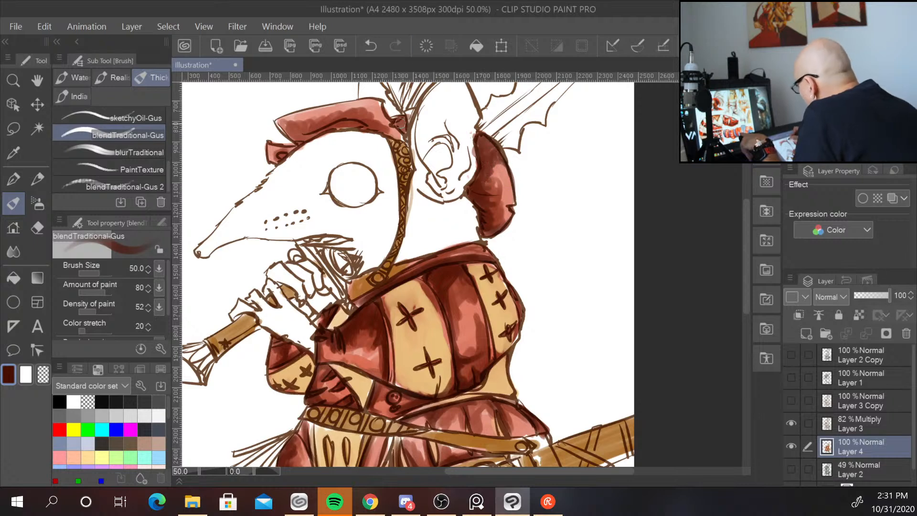
pyautogui.moveTo(394, 125); pyautogui.dragTo(404, 126)
pyautogui.moveTo(314, 136)
pyautogui.mouseDown()
pyautogui.moveTo(356, 126)
pyautogui.moveTo(304, 138)
pyautogui.moveTo(287, 126)
pyautogui.moveTo(303, 141)
pyautogui.moveTo(279, 119)
pyautogui.moveTo(307, 128)
pyautogui.moveTo(288, 129)
pyautogui.moveTo(309, 125)
pyautogui.moveTo(297, 132)
pyautogui.moveTo(326, 116)
pyautogui.moveTo(283, 162)
pyautogui.mouseUp()
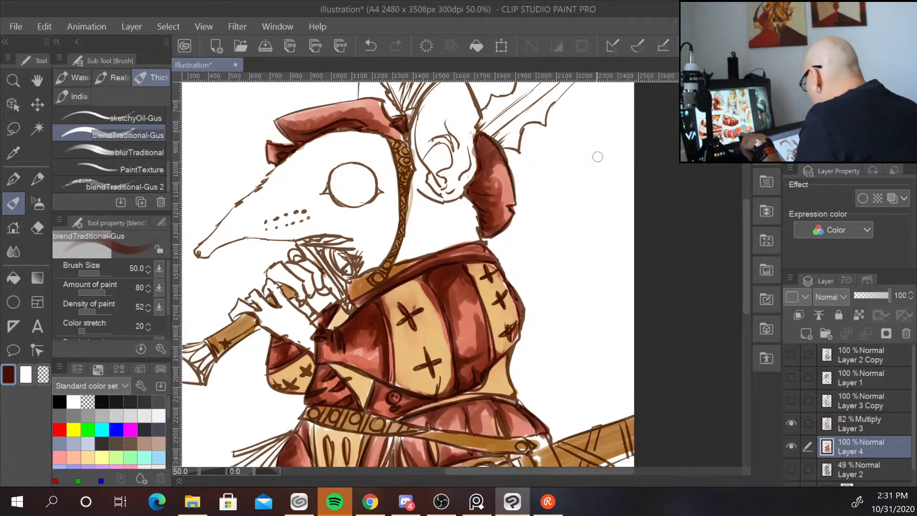
# Switch to the Blend tool and smooth the shading across the cuirass's front panels.
pyautogui.moveTo(564, 308)
pyautogui.mouseDown()
pyautogui.moveTo(557, 335)
pyautogui.moveTo(495, 414)
pyautogui.moveTo(520, 399)
pyautogui.moveTo(553, 322)
pyautogui.moveTo(587, 159)
pyautogui.mouseUp()
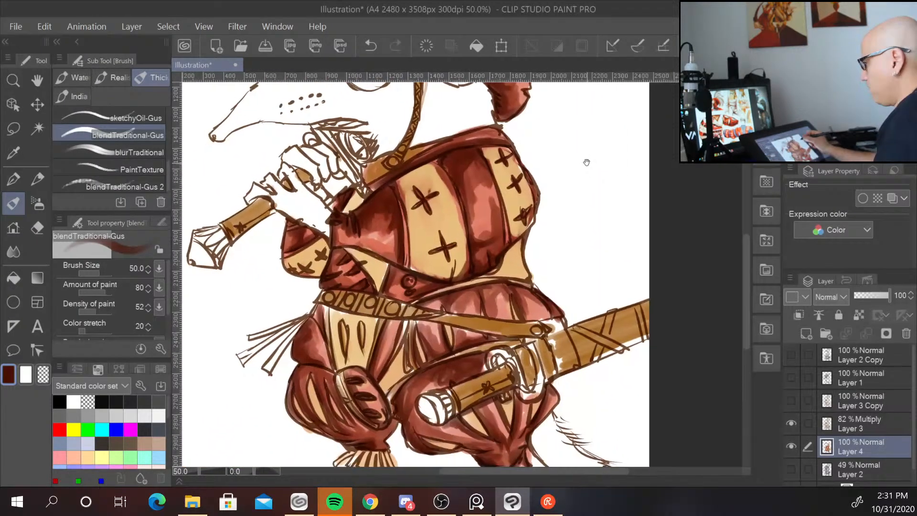
pyautogui.moveTo(590, 385); pyautogui.dragTo(595, 316)
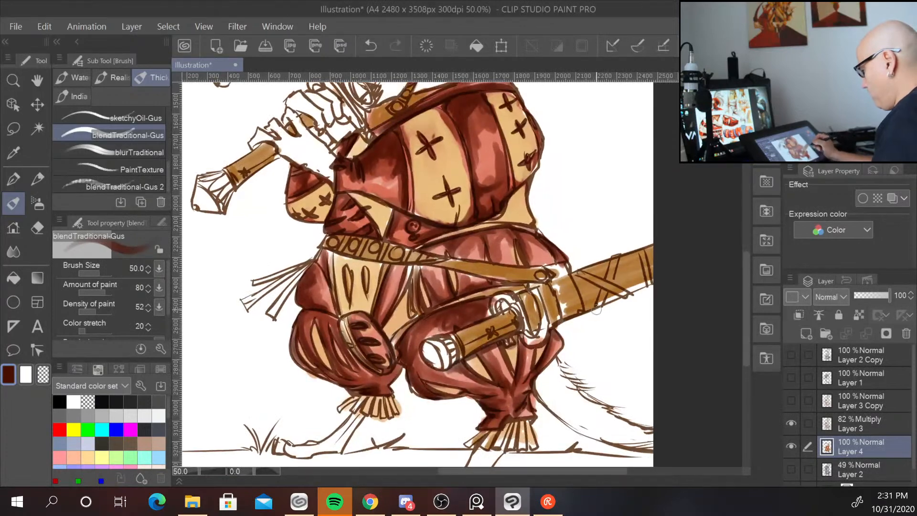
pyautogui.scroll(-2, 593, 313)
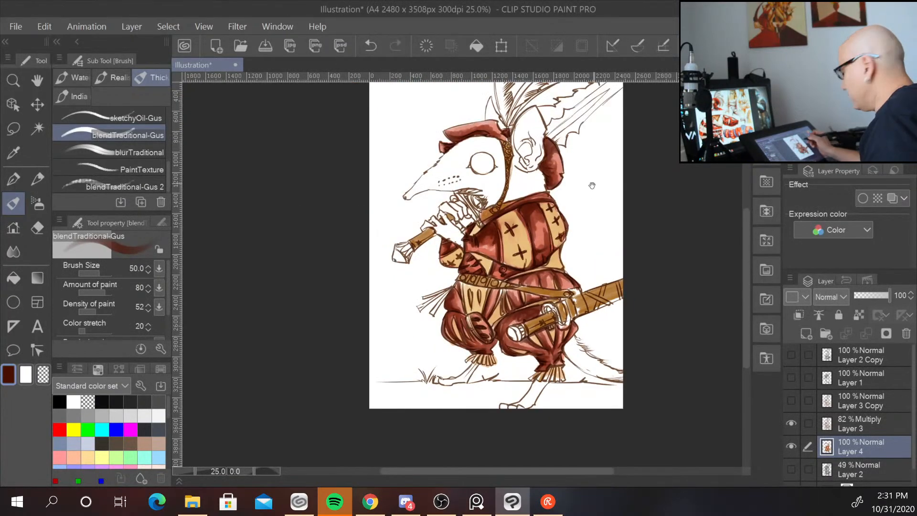
pyautogui.moveTo(604, 239); pyautogui.dragTo(518, 230)
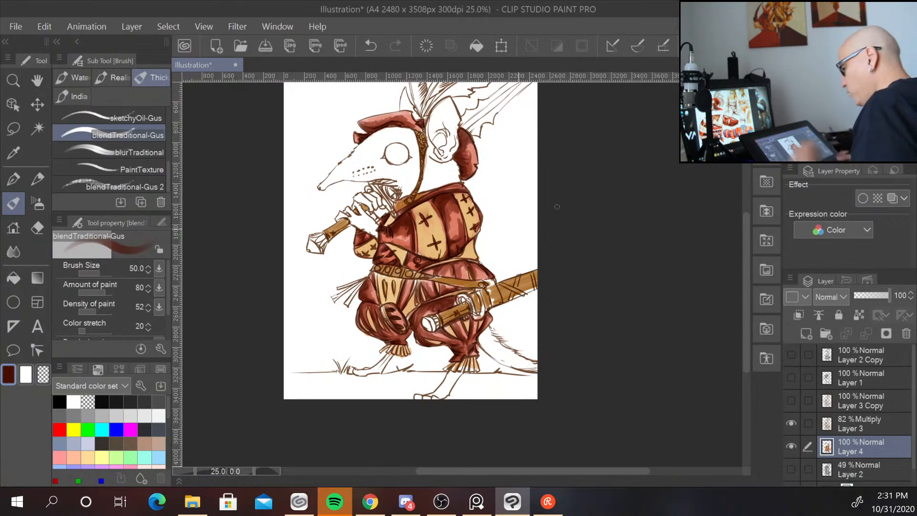
pyautogui.hotkey('ctrl', '+')
pyautogui.hotkey('ctrl', '+')
pyautogui.hotkey('ctrl', '+')
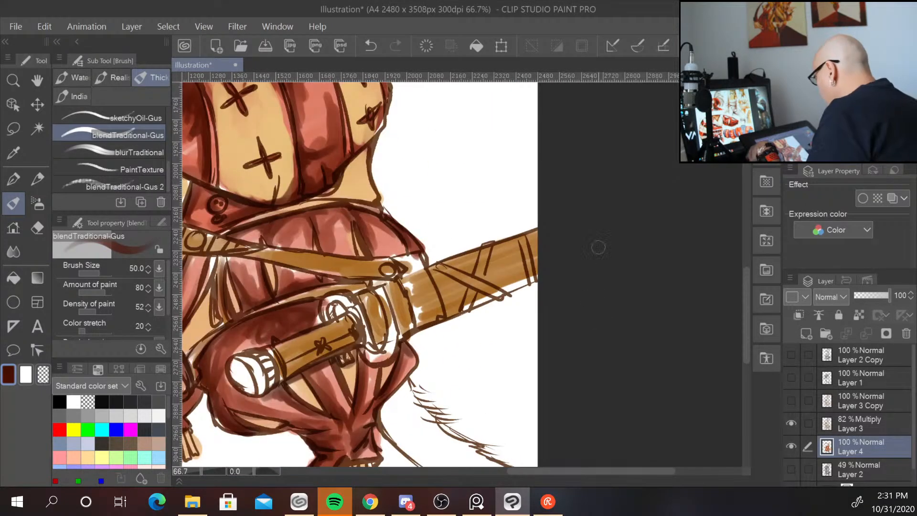
pyautogui.moveTo(436, 193); pyautogui.dragTo(575, 322)
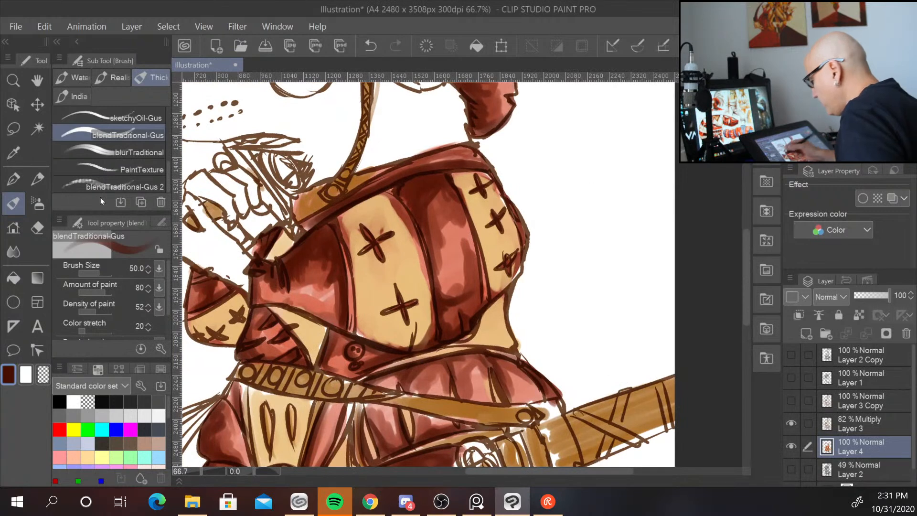
pyautogui.click(18, 250)
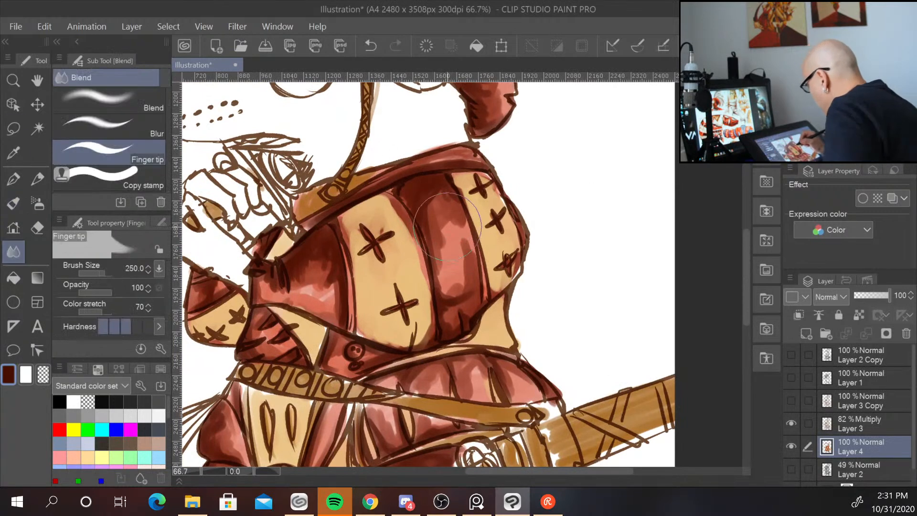
pyautogui.press('[')
pyautogui.press('[')
pyautogui.press('[')
pyautogui.press('[')
pyautogui.press('[')
pyautogui.press('[')
pyautogui.press('[')
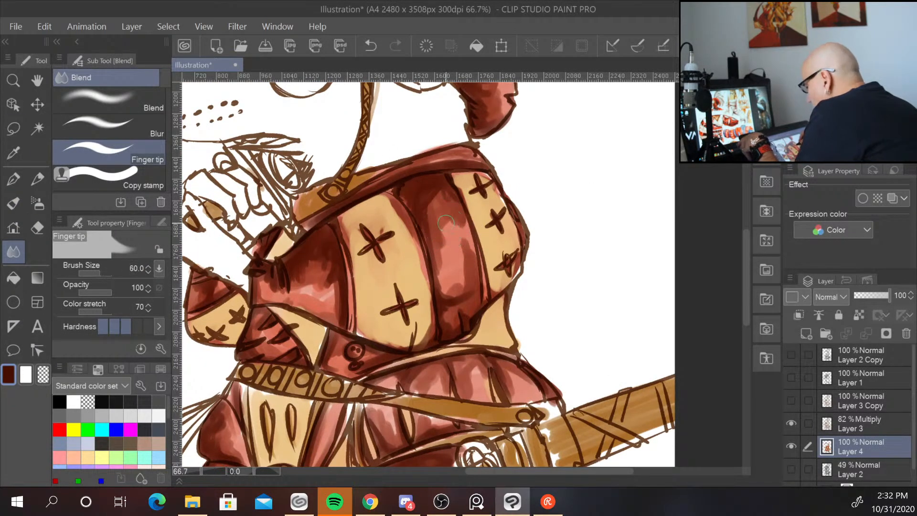
pyautogui.click(109, 100)
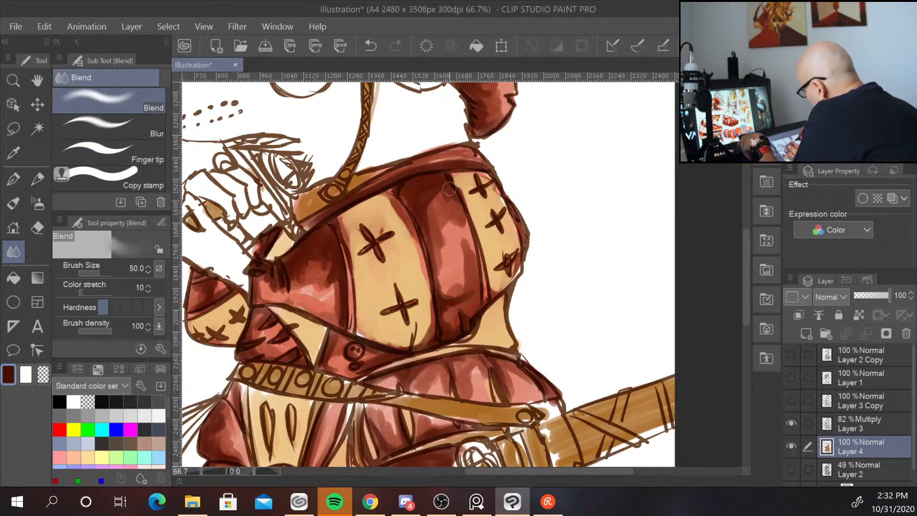
pyautogui.moveTo(449, 202)
pyautogui.mouseDown()
pyautogui.moveTo(444, 254)
pyautogui.moveTo(432, 205)
pyautogui.moveTo(437, 282)
pyautogui.moveTo(463, 280)
pyautogui.moveTo(461, 217)
pyautogui.moveTo(471, 275)
pyautogui.moveTo(447, 289)
pyautogui.moveTo(457, 298)
pyautogui.moveTo(447, 319)
pyautogui.moveTo(468, 312)
pyautogui.mouseUp()
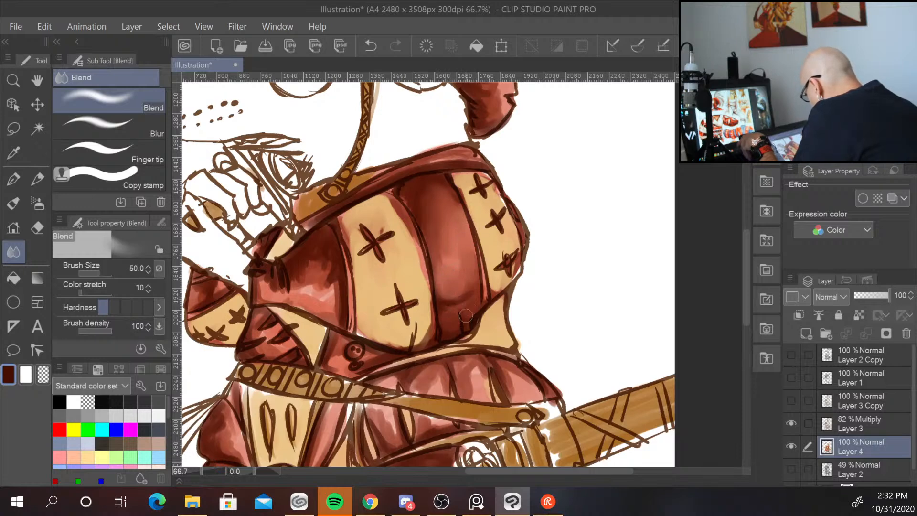
pyautogui.moveTo(324, 256)
pyautogui.mouseDown()
pyautogui.moveTo(335, 292)
pyautogui.moveTo(331, 260)
pyautogui.moveTo(298, 286)
pyautogui.moveTo(317, 287)
pyautogui.moveTo(329, 308)
pyautogui.moveTo(260, 277)
pyautogui.moveTo(270, 291)
pyautogui.moveTo(290, 296)
pyautogui.moveTo(273, 246)
pyautogui.moveTo(200, 285)
pyautogui.moveTo(196, 301)
pyautogui.moveTo(217, 290)
pyautogui.moveTo(194, 313)
pyautogui.mouseUp()
# Reduce the blend brush size to 20 and soften the cuirass's left side and lower edge.
pyautogui.press('[')
pyautogui.press('[')
pyautogui.moveTo(266, 328); pyautogui.dragTo(260, 323)
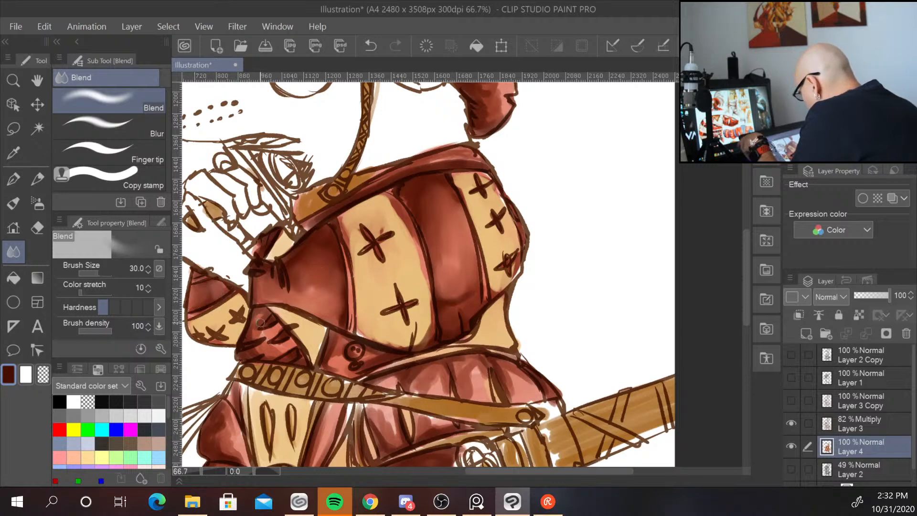
pyautogui.press('[')
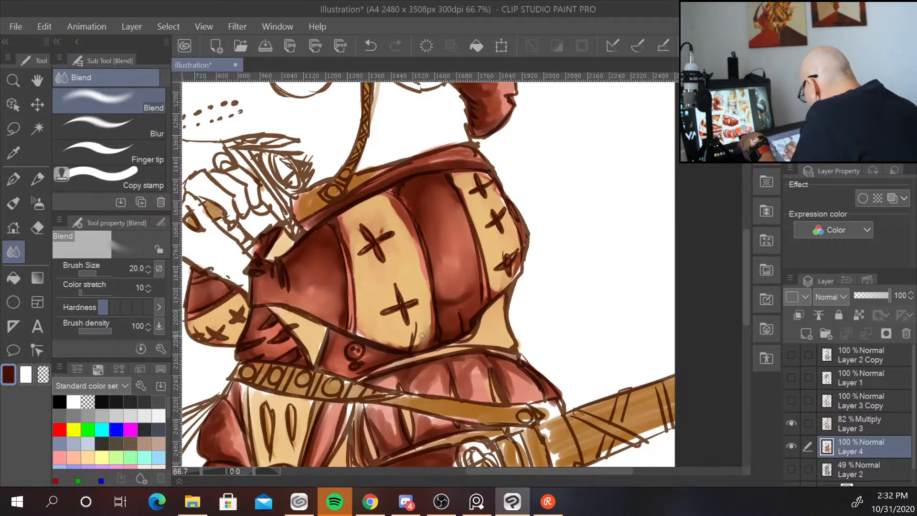
pyautogui.moveTo(403, 349); pyautogui.dragTo(363, 334)
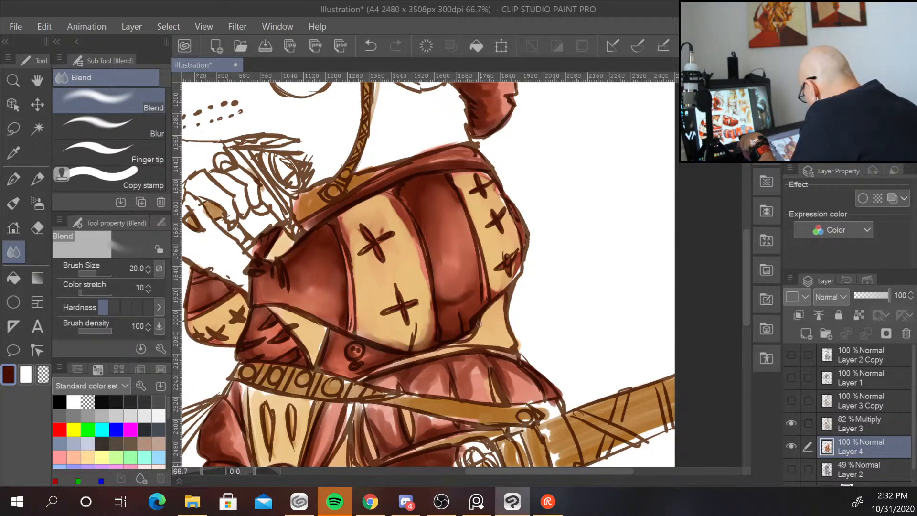
# Blend the shading on the pants below the belt and around the sword hilt.
pyautogui.moveTo(607, 344); pyautogui.dragTo(629, 256)
pyautogui.moveTo(542, 168)
pyautogui.mouseDown()
pyautogui.moveTo(538, 189)
pyautogui.moveTo(543, 168)
pyautogui.mouseUp()
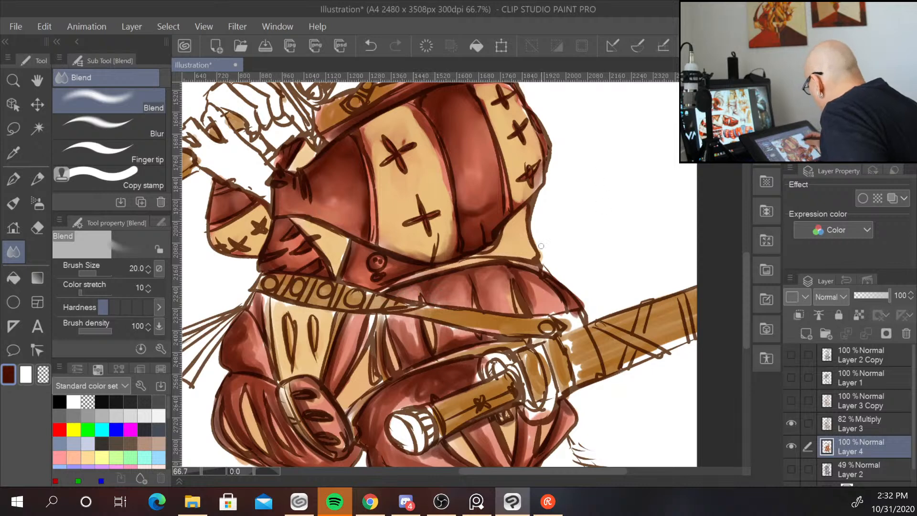
pyautogui.moveTo(528, 285)
pyautogui.mouseDown()
pyautogui.moveTo(535, 294)
pyautogui.moveTo(555, 257)
pyautogui.moveTo(561, 222)
pyautogui.mouseUp()
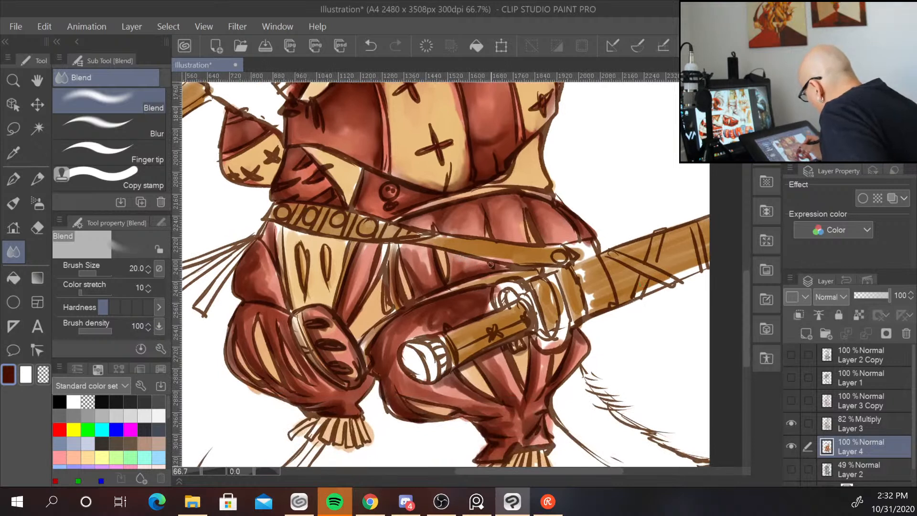
pyautogui.moveTo(428, 262)
pyautogui.mouseDown()
pyautogui.moveTo(429, 276)
pyautogui.moveTo(407, 248)
pyautogui.moveTo(419, 277)
pyautogui.mouseUp()
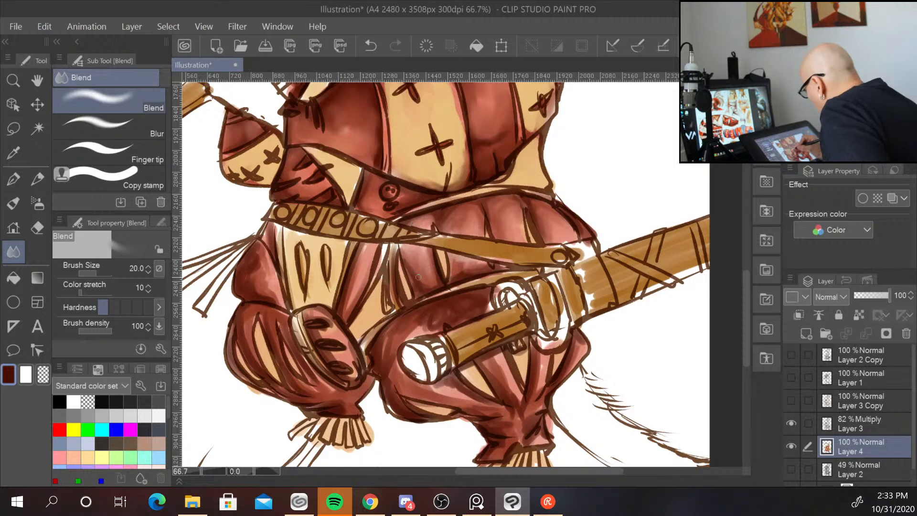
pyautogui.moveTo(350, 304); pyautogui.dragTo(361, 273)
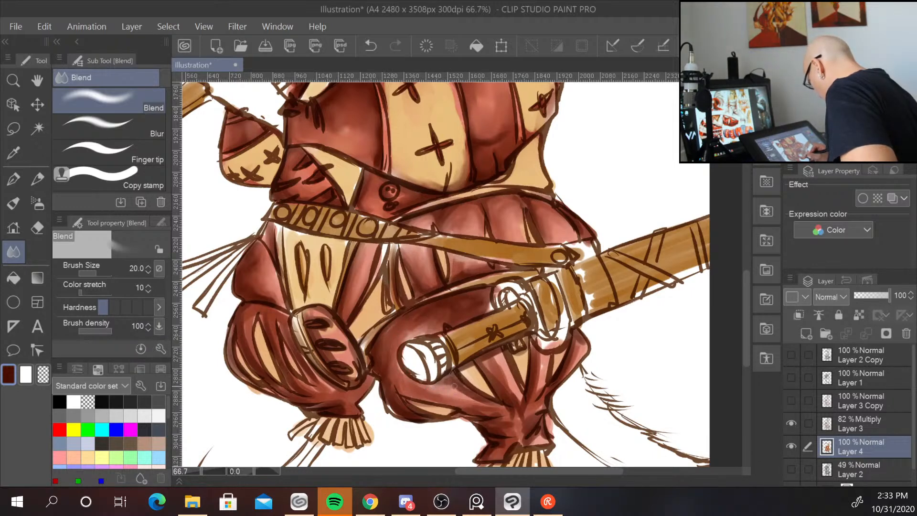
pyautogui.moveTo(448, 384); pyautogui.dragTo(468, 396)
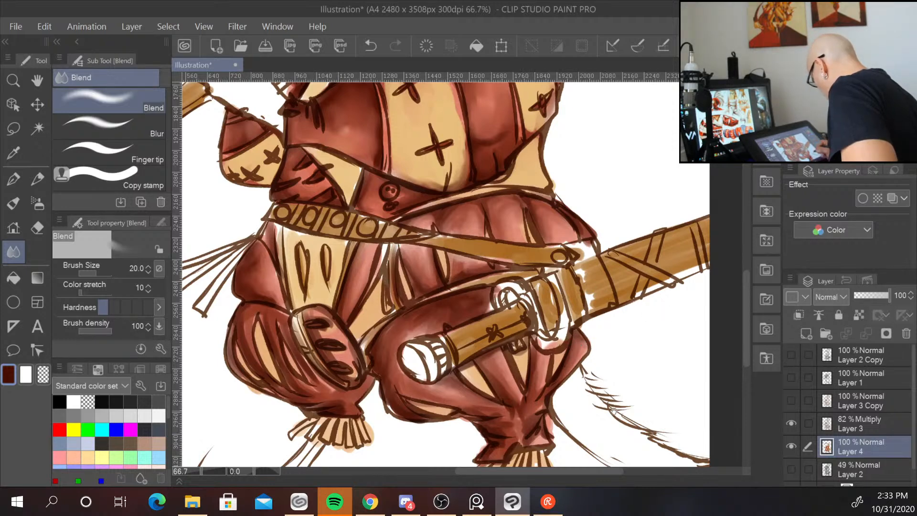
# Blend the shading on the lower pant legs near the cuffs.
pyautogui.moveTo(614, 410); pyautogui.dragTo(632, 328)
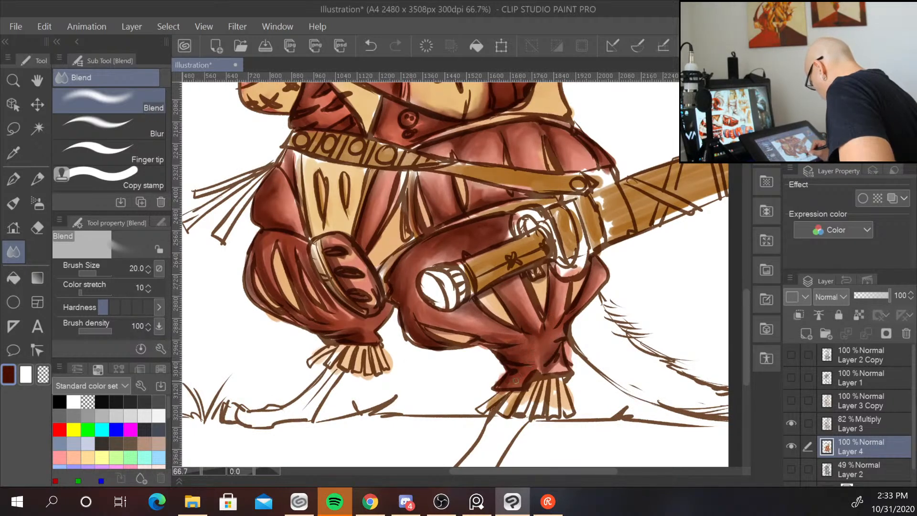
pyautogui.moveTo(546, 361)
pyautogui.mouseDown()
pyautogui.moveTo(557, 366)
pyautogui.moveTo(549, 371)
pyautogui.mouseUp()
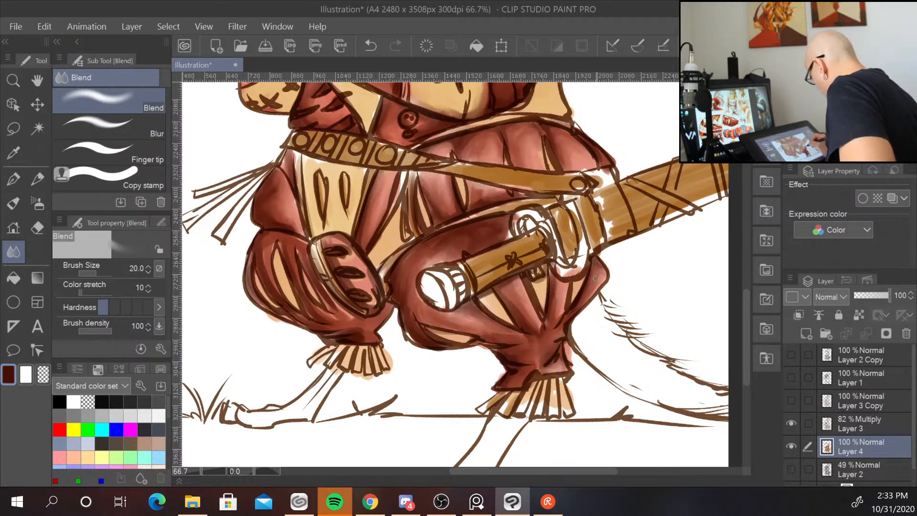
pyautogui.moveTo(410, 328)
pyautogui.mouseDown()
pyautogui.moveTo(417, 341)
pyautogui.moveTo(410, 328)
pyautogui.mouseUp()
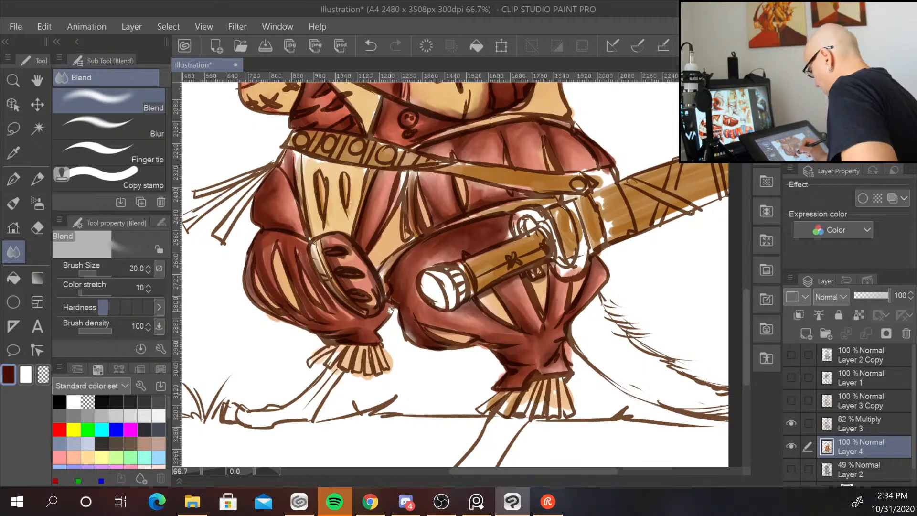
pyautogui.moveTo(397, 286); pyautogui.dragTo(408, 427)
pyautogui.moveTo(509, 304); pyautogui.dragTo(495, 446)
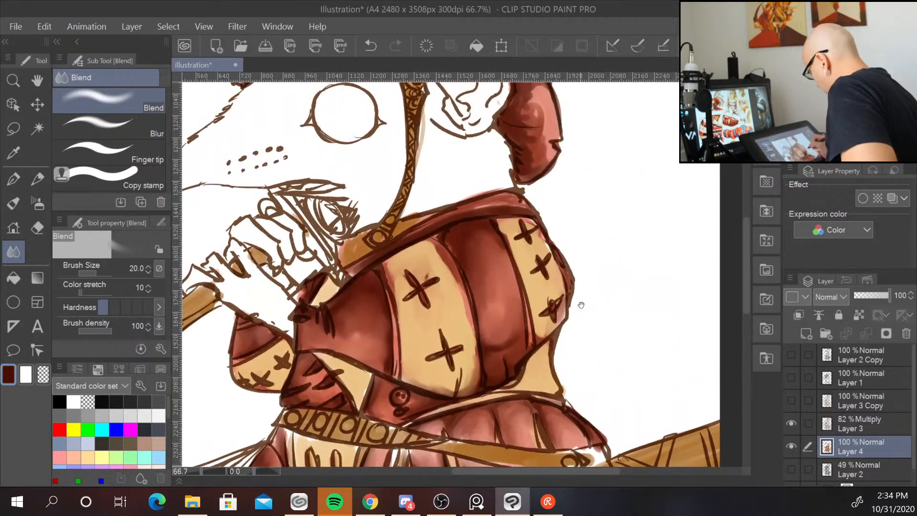
# Blend the shading on the hood flap behind the head and across the hat.
pyautogui.moveTo(581, 305); pyautogui.dragTo(564, 370)
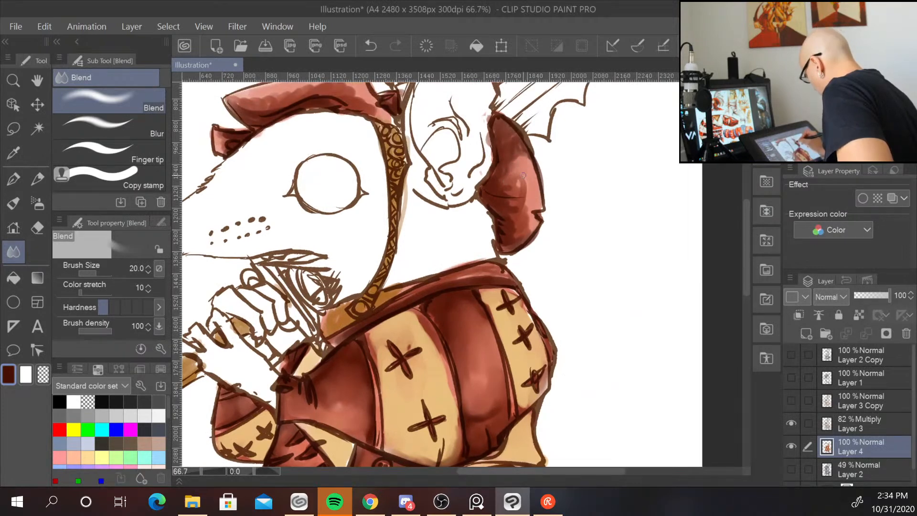
pyautogui.moveTo(511, 192)
pyautogui.mouseDown()
pyautogui.moveTo(525, 200)
pyautogui.moveTo(525, 215)
pyautogui.mouseUp()
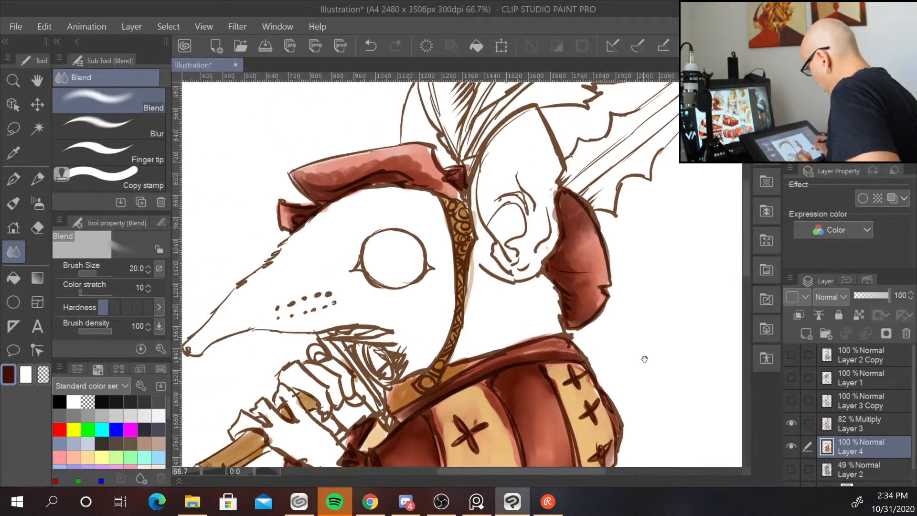
pyautogui.moveTo(577, 287); pyautogui.dragTo(641, 360)
pyautogui.moveTo(326, 181)
pyautogui.mouseDown()
pyautogui.moveTo(431, 135)
pyautogui.moveTo(380, 162)
pyautogui.moveTo(420, 149)
pyautogui.moveTo(401, 163)
pyautogui.moveTo(423, 158)
pyautogui.moveTo(415, 167)
pyautogui.moveTo(440, 190)
pyautogui.moveTo(431, 169)
pyautogui.mouseUp()
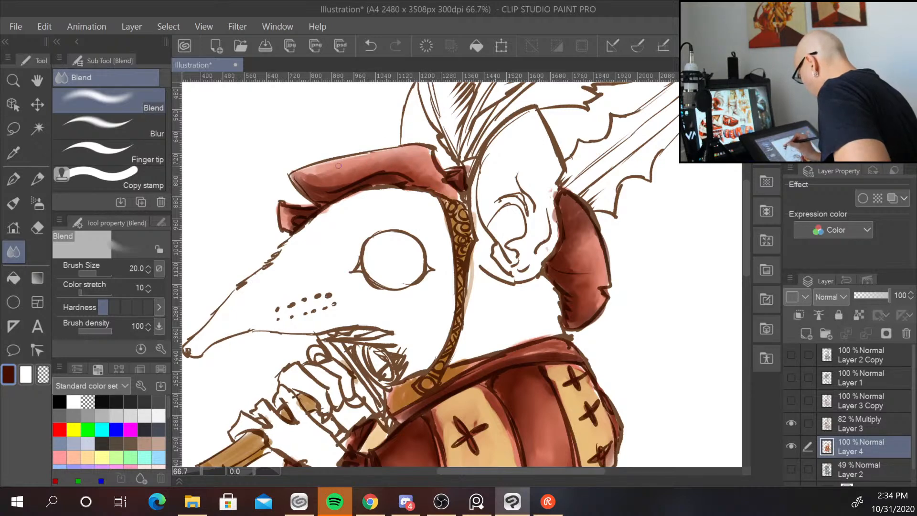
pyautogui.moveTo(321, 169)
pyautogui.mouseDown()
pyautogui.moveTo(340, 164)
pyautogui.moveTo(297, 173)
pyautogui.mouseUp()
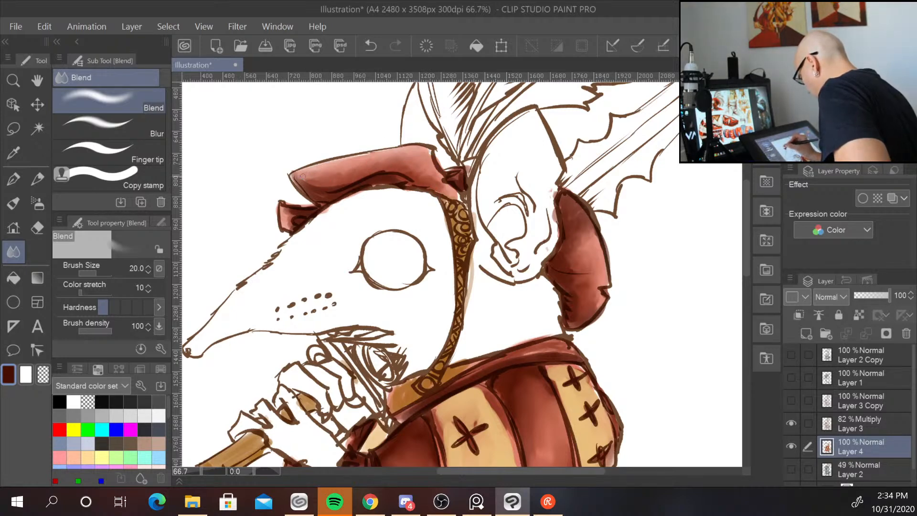
# Give the hood flap behind the head one more blending stroke.
pyautogui.moveTo(288, 216); pyautogui.dragTo(287, 211)
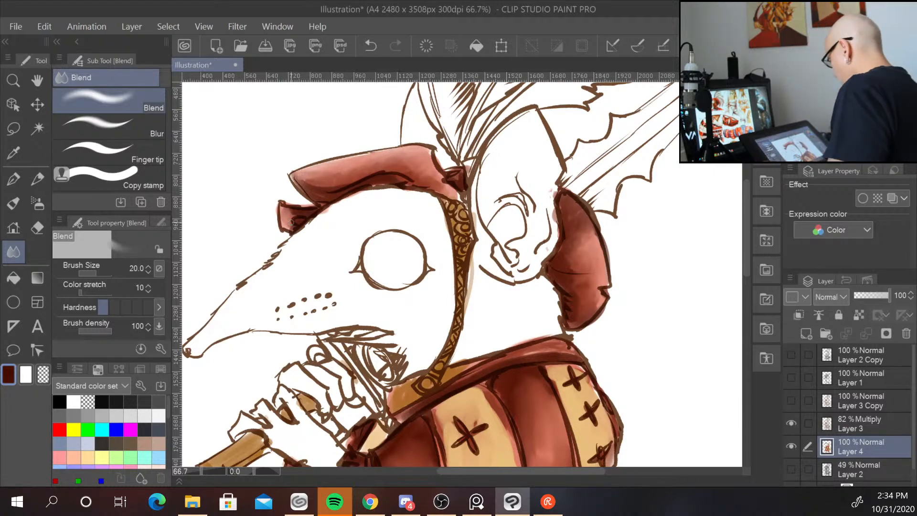
pyautogui.scroll(-2, 636, 304)
pyautogui.moveTo(676, 385); pyautogui.dragTo(574, 223)
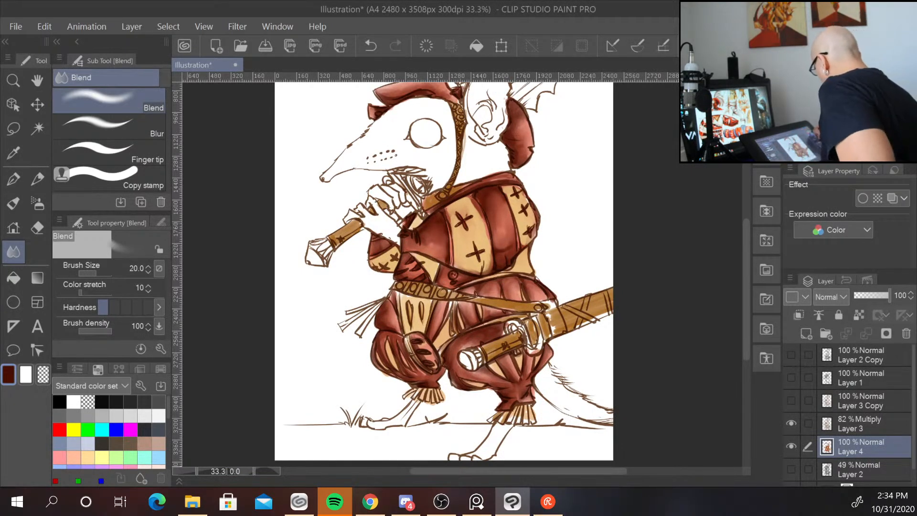
# Pick a brighter red and paint highlights on the cuirass stripes with the blendTraditional-Gus brush.
pyautogui.click(871, 85)
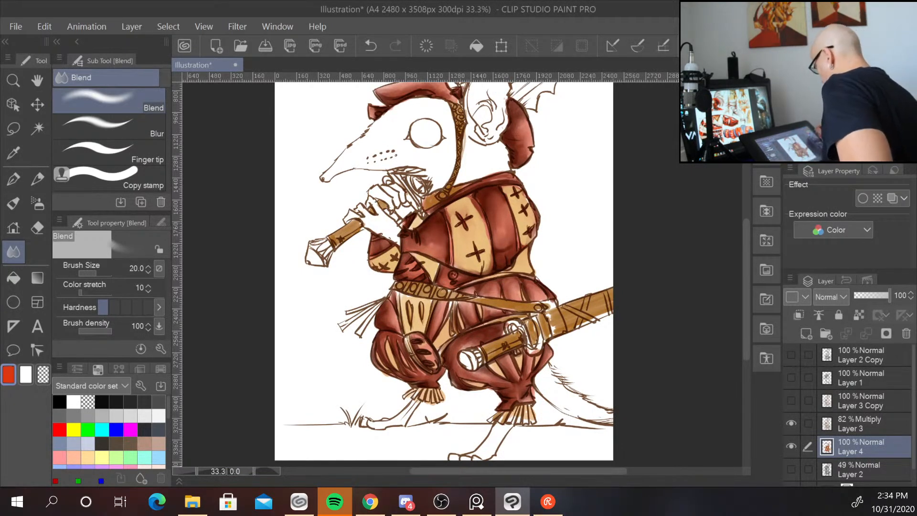
pyautogui.press('b')
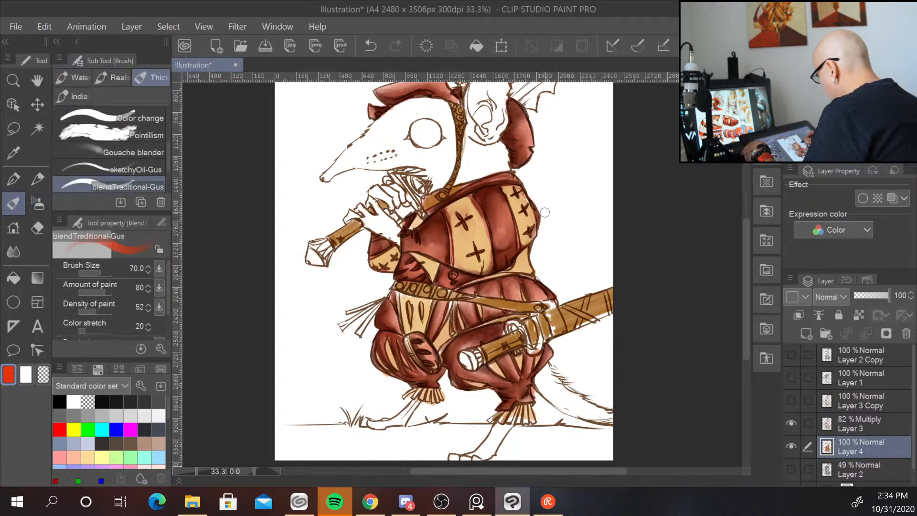
pyautogui.scroll(2, 545, 213)
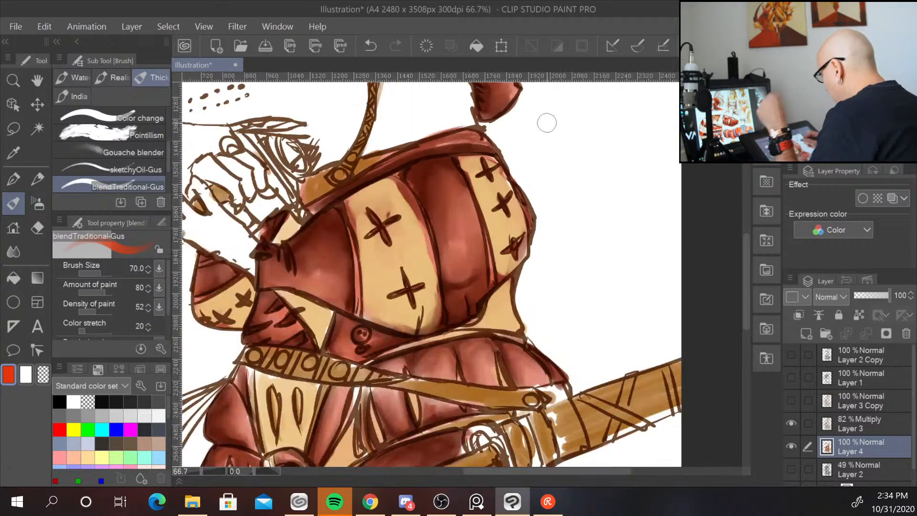
pyautogui.moveTo(465, 201)
pyautogui.mouseDown()
pyautogui.moveTo(466, 225)
pyautogui.moveTo(460, 210)
pyautogui.moveTo(449, 227)
pyautogui.moveTo(450, 180)
pyautogui.moveTo(470, 210)
pyautogui.moveTo(472, 247)
pyautogui.moveTo(448, 187)
pyautogui.moveTo(444, 248)
pyautogui.moveTo(473, 231)
pyautogui.moveTo(468, 261)
pyautogui.mouseUp()
pyautogui.moveTo(321, 273)
pyautogui.mouseDown()
pyautogui.moveTo(327, 287)
pyautogui.moveTo(334, 229)
pyautogui.mouseUp()
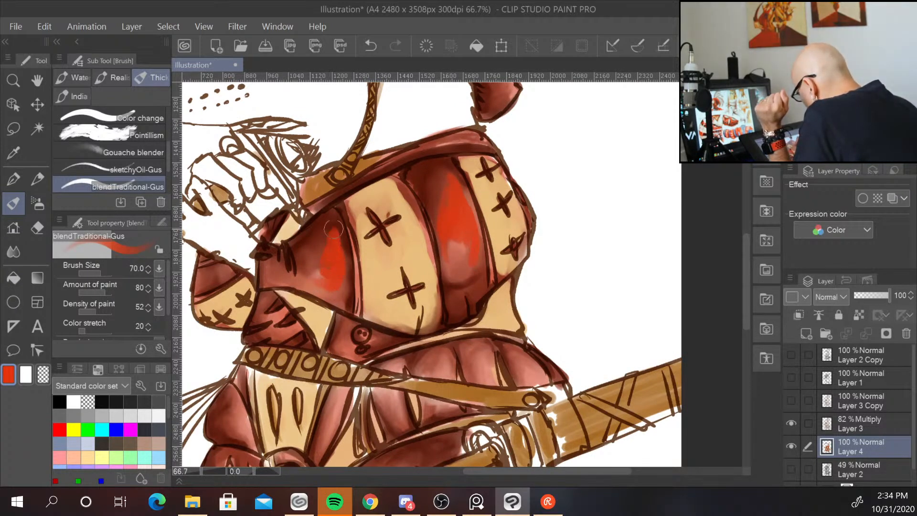
pyautogui.moveTo(336, 284); pyautogui.dragTo(281, 271)
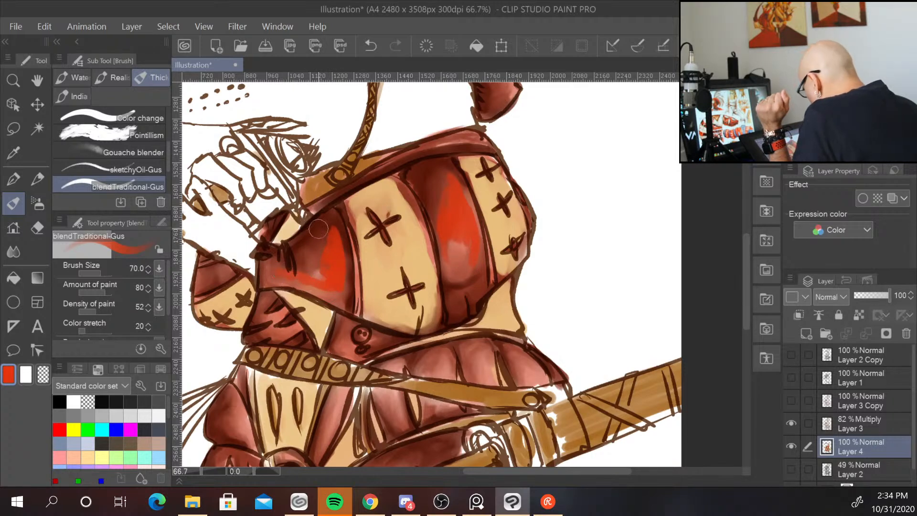
pyautogui.moveTo(347, 330)
pyautogui.mouseDown()
pyautogui.moveTo(351, 346)
pyautogui.moveTo(384, 335)
pyautogui.mouseUp()
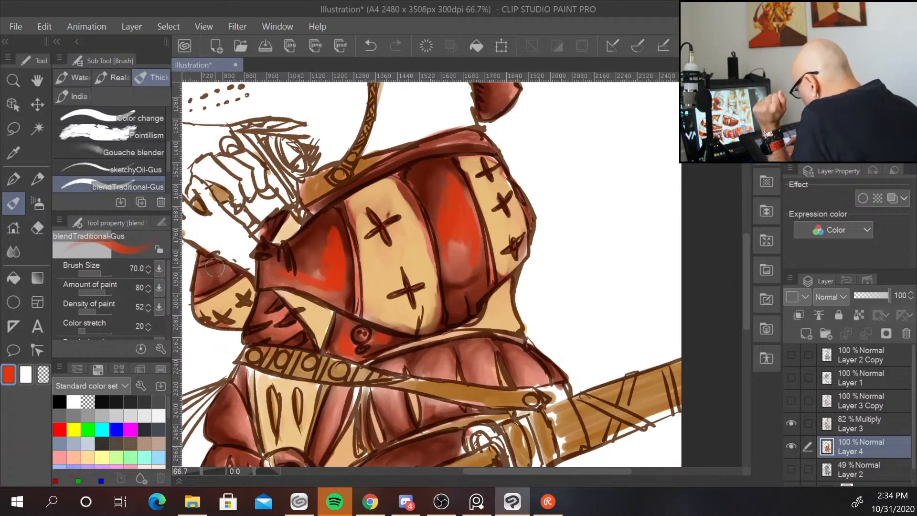
pyautogui.moveTo(215, 268)
pyautogui.mouseDown()
pyautogui.moveTo(220, 275)
pyautogui.moveTo(210, 270)
pyautogui.moveTo(229, 258)
pyautogui.mouseUp()
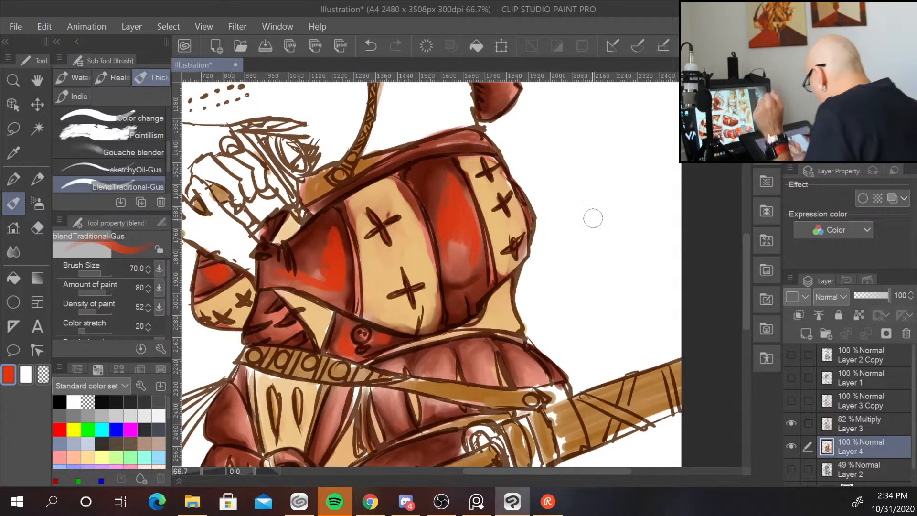
# Add more bright red to the cuirass stripes and the pleats beneath the belt.
pyautogui.moveTo(609, 336); pyautogui.dragTo(606, 224)
pyautogui.moveTo(433, 255); pyautogui.dragTo(437, 303)
pyautogui.moveTo(471, 268)
pyautogui.mouseDown()
pyautogui.moveTo(470, 237)
pyautogui.moveTo(481, 269)
pyautogui.mouseUp()
pyautogui.moveTo(478, 234); pyautogui.dragTo(487, 276)
pyautogui.moveTo(506, 236)
pyautogui.mouseDown()
pyautogui.moveTo(523, 265)
pyautogui.moveTo(523, 256)
pyautogui.moveTo(534, 277)
pyautogui.mouseUp()
pyautogui.moveTo(392, 277); pyautogui.dragTo(402, 313)
pyautogui.moveTo(390, 253); pyautogui.dragTo(396, 270)
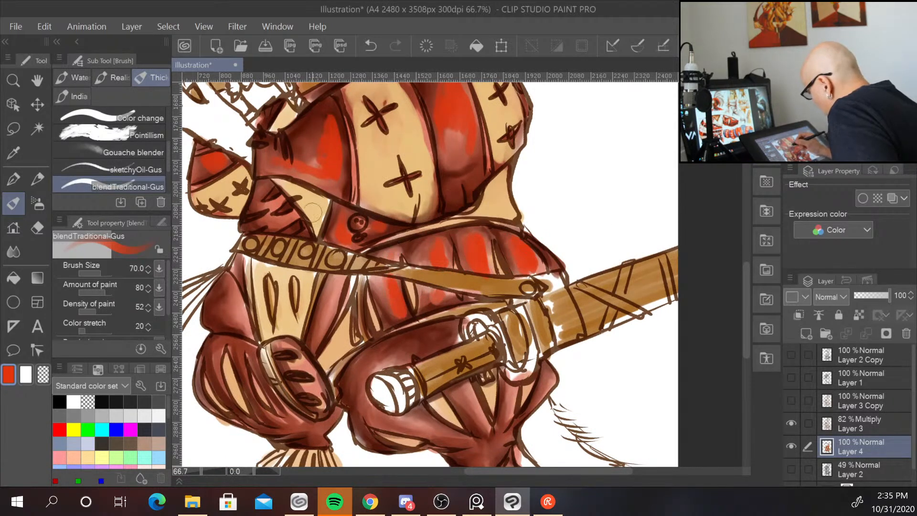
# Paint bright red highlights on the pant legs around the sword hilt and down toward the cuffs.
pyautogui.moveTo(340, 280); pyautogui.dragTo(316, 341)
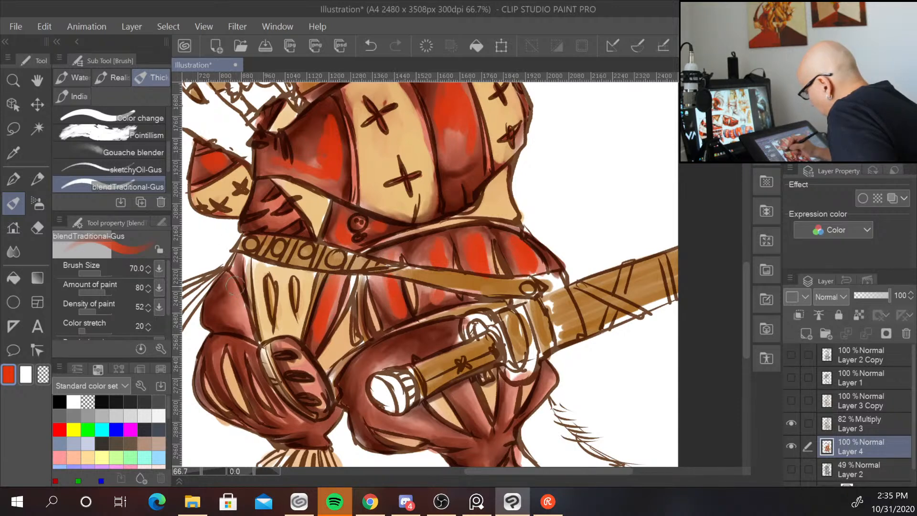
pyautogui.moveTo(233, 287)
pyautogui.mouseDown()
pyautogui.moveTo(222, 319)
pyautogui.moveTo(239, 301)
pyautogui.moveTo(236, 287)
pyautogui.moveTo(236, 316)
pyautogui.mouseUp()
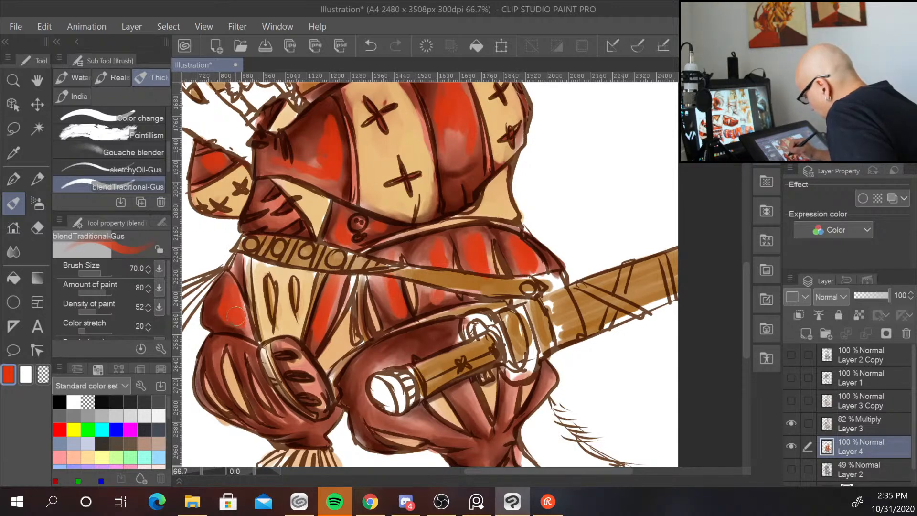
pyautogui.scroll(-3, 335, 296)
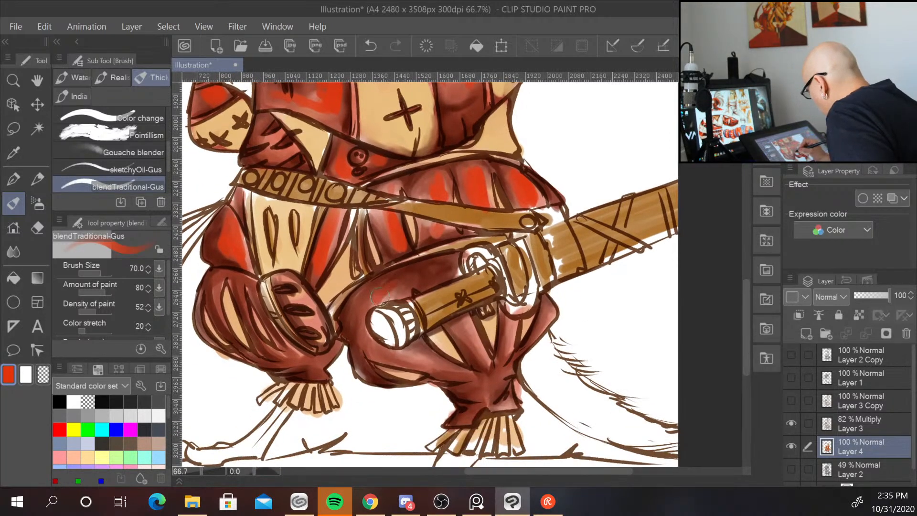
pyautogui.moveTo(380, 296)
pyautogui.mouseDown()
pyautogui.moveTo(404, 294)
pyautogui.moveTo(388, 313)
pyautogui.moveTo(417, 350)
pyautogui.moveTo(396, 347)
pyautogui.moveTo(440, 362)
pyautogui.moveTo(487, 351)
pyautogui.moveTo(462, 323)
pyautogui.moveTo(480, 356)
pyautogui.mouseUp()
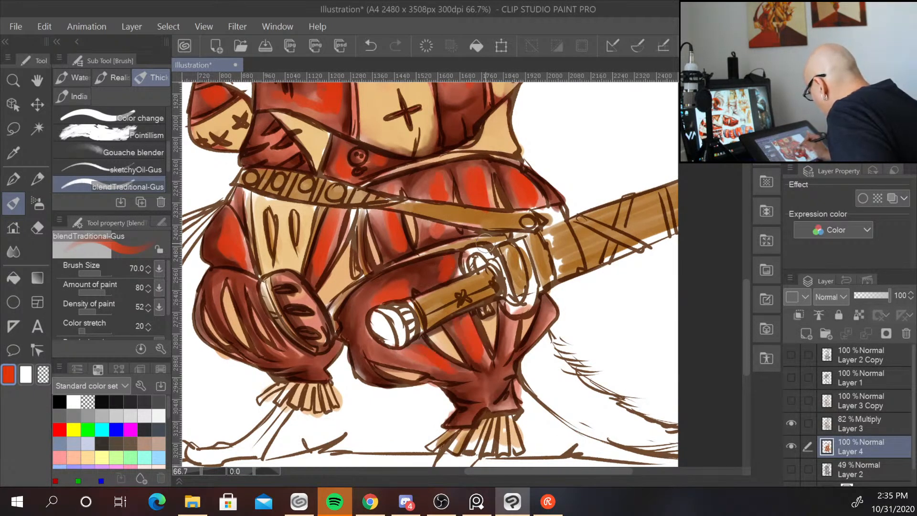
pyautogui.moveTo(506, 320)
pyautogui.mouseDown()
pyautogui.moveTo(511, 334)
pyautogui.moveTo(539, 320)
pyautogui.moveTo(500, 388)
pyautogui.moveTo(494, 377)
pyautogui.moveTo(513, 403)
pyautogui.mouseUp()
pyautogui.moveTo(278, 260); pyautogui.dragTo(316, 265)
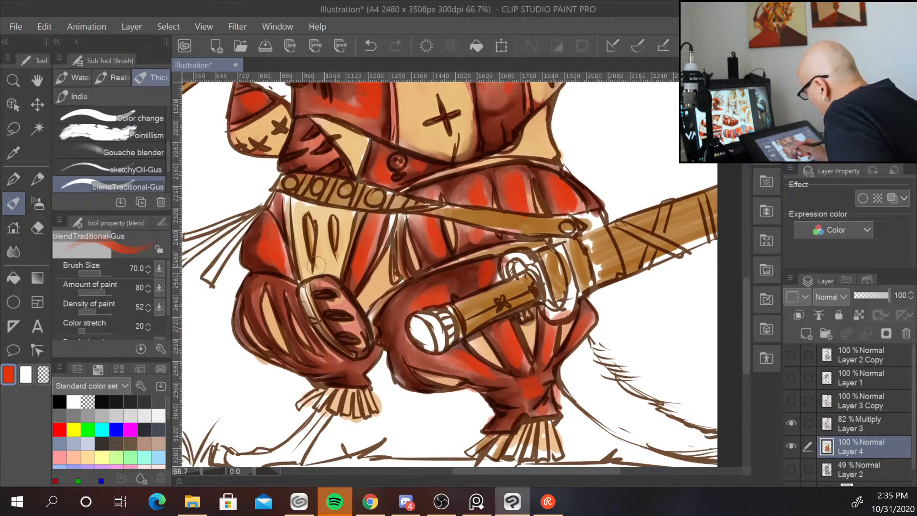
pyautogui.moveTo(336, 360)
pyautogui.mouseDown()
pyautogui.moveTo(346, 363)
pyautogui.moveTo(334, 363)
pyautogui.moveTo(341, 355)
pyautogui.mouseUp()
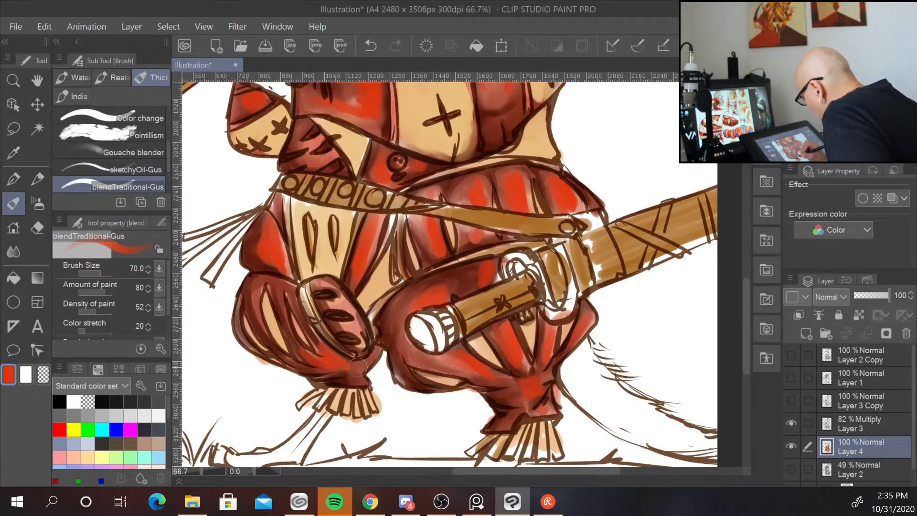
pyautogui.moveTo(277, 290); pyautogui.dragTo(296, 347)
pyautogui.moveTo(254, 300); pyautogui.dragTo(260, 328)
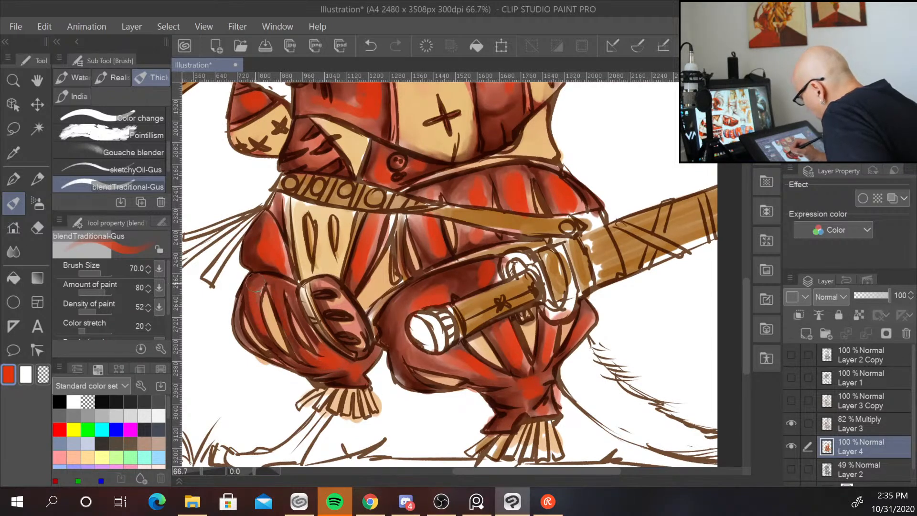
# Add bright red to the hood flap behind the ear and along the hat brim.
pyautogui.scroll(-2, 293, 296)
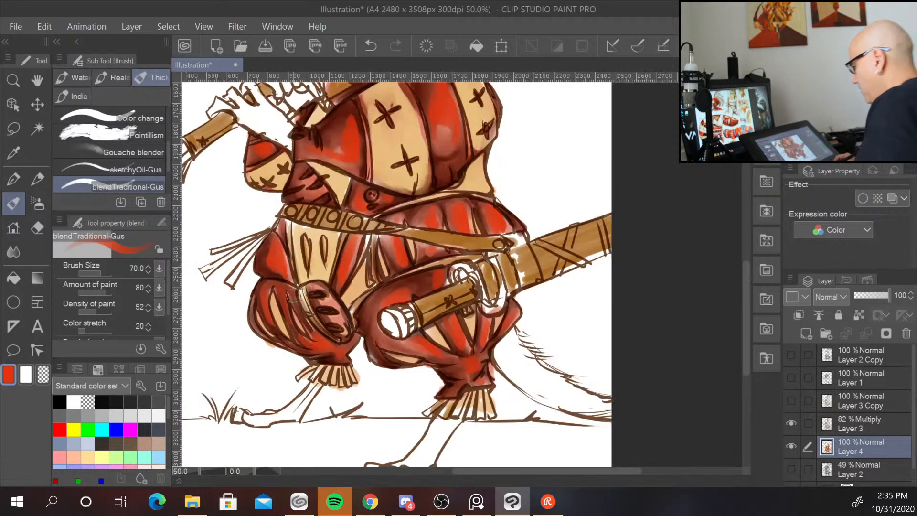
pyautogui.moveTo(511, 187)
pyautogui.mouseDown()
pyautogui.moveTo(524, 293)
pyautogui.moveTo(516, 327)
pyautogui.mouseUp()
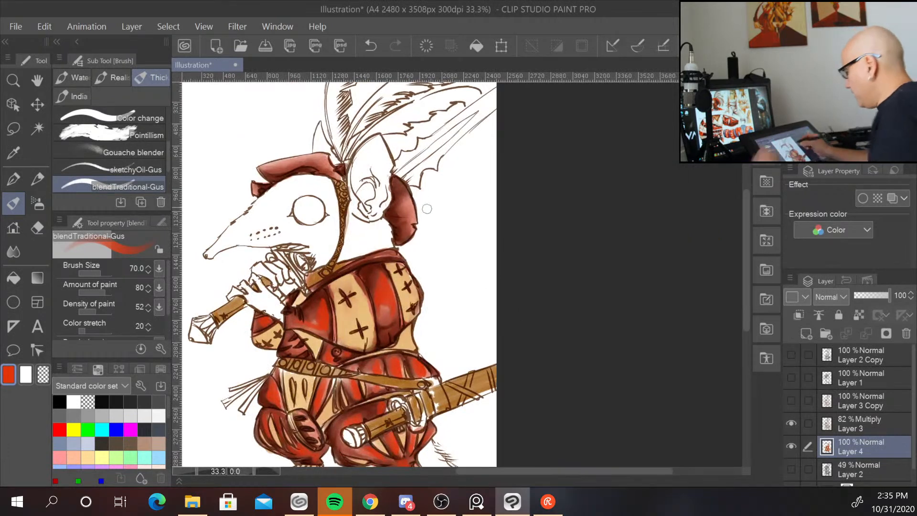
pyautogui.moveTo(403, 204)
pyautogui.mouseDown()
pyautogui.moveTo(404, 215)
pyautogui.moveTo(402, 189)
pyautogui.moveTo(409, 238)
pyautogui.mouseUp()
pyautogui.moveTo(272, 172); pyautogui.dragTo(322, 161)
pyautogui.moveTo(256, 187); pyautogui.dragTo(257, 191)
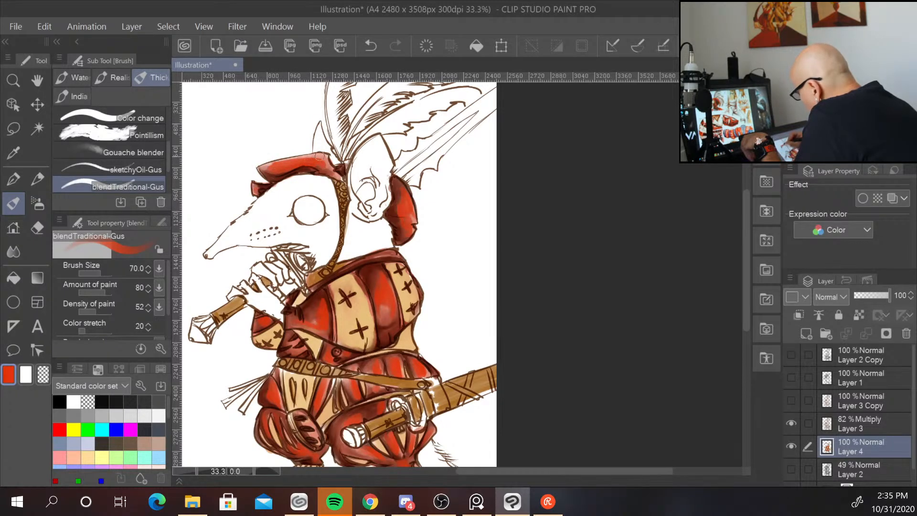
pyautogui.moveTo(319, 165); pyautogui.dragTo(334, 157)
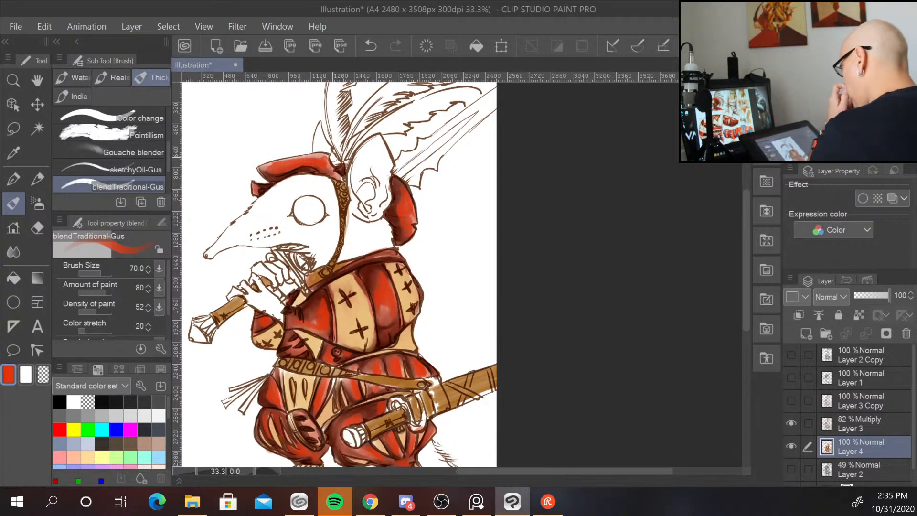
# Switch to the Blend tool at size 40 and soften the new red on the cuirass.
pyautogui.hotkey('ctrl', '-')
pyautogui.scroll(-2, 335, 158)
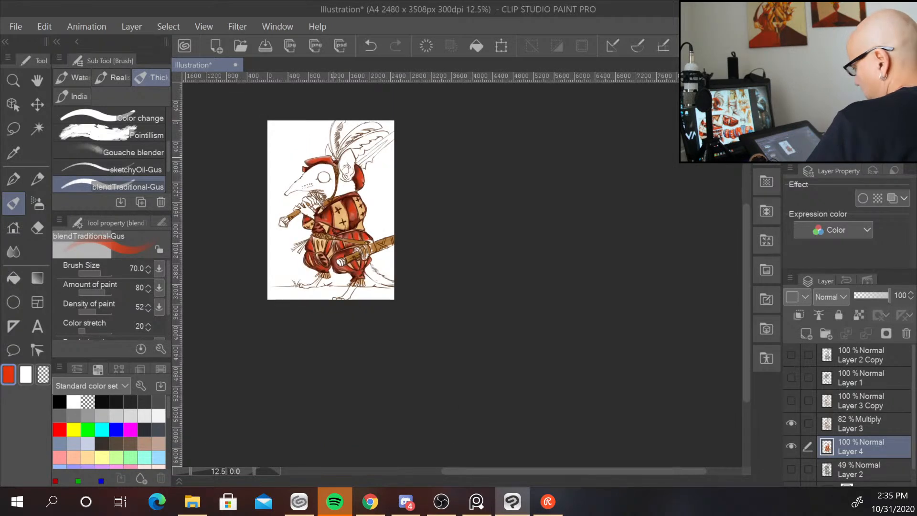
pyautogui.scroll(4, 334, 157)
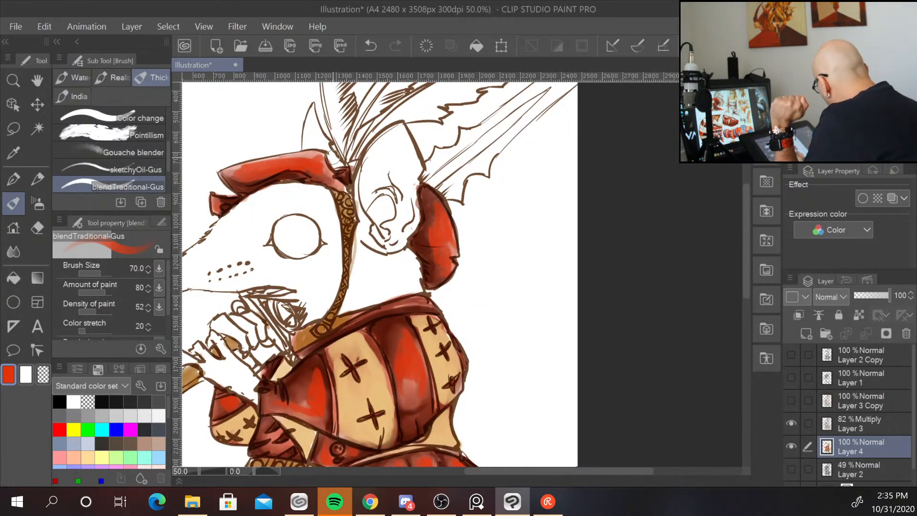
pyautogui.click(13, 251)
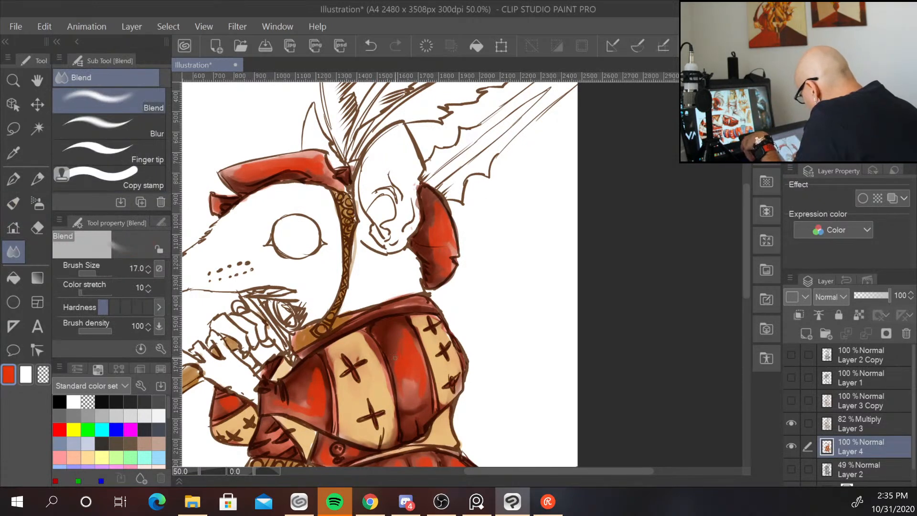
pyautogui.press(']')
pyautogui.press(']')
pyautogui.press(']')
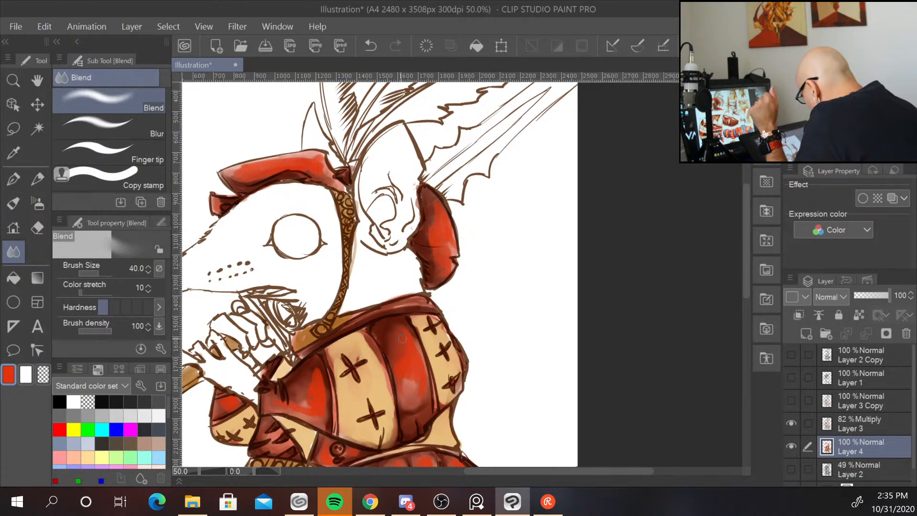
pyautogui.moveTo(402, 333)
pyautogui.mouseDown()
pyautogui.moveTo(415, 357)
pyautogui.moveTo(401, 375)
pyautogui.moveTo(406, 392)
pyautogui.moveTo(423, 383)
pyautogui.mouseUp()
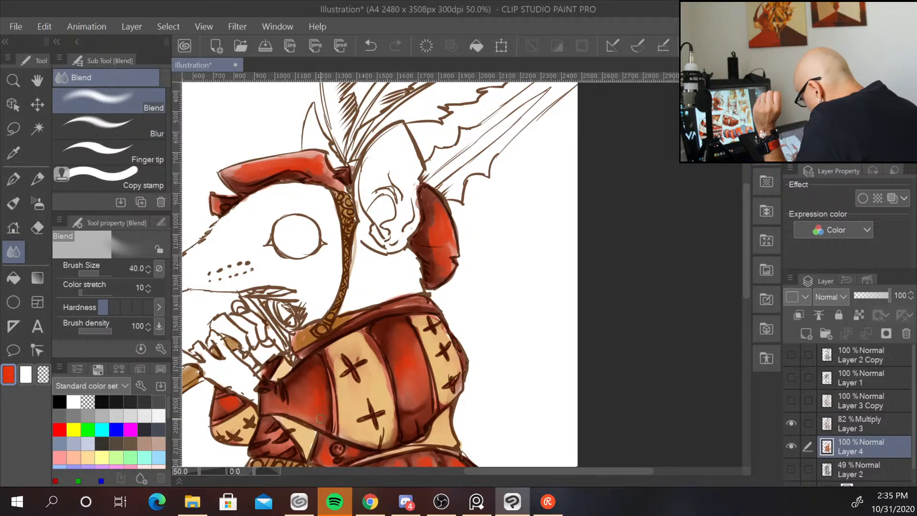
# Blend the bright red on the pants and lower pant legs.
pyautogui.moveTo(555, 364); pyautogui.dragTo(586, 219)
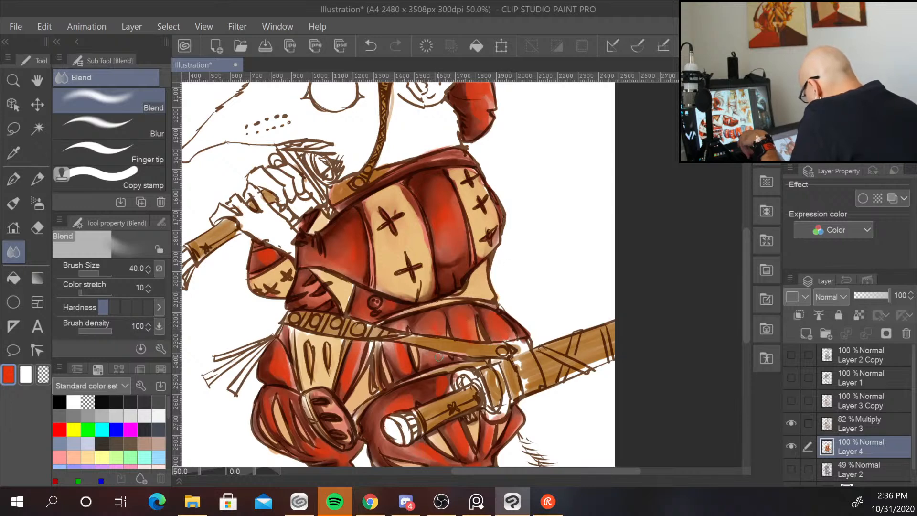
pyautogui.moveTo(396, 352); pyautogui.dragTo(405, 356)
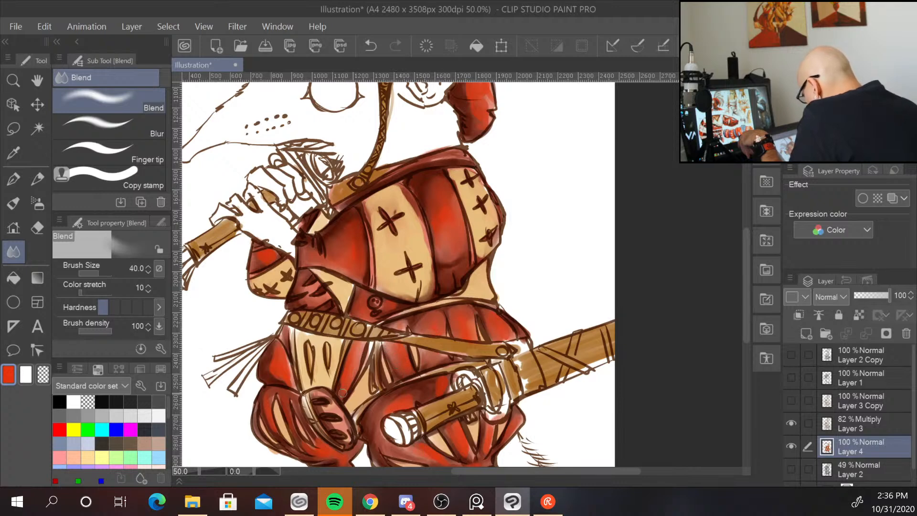
pyautogui.moveTo(289, 365)
pyautogui.mouseDown()
pyautogui.moveTo(294, 387)
pyautogui.moveTo(288, 368)
pyautogui.mouseUp()
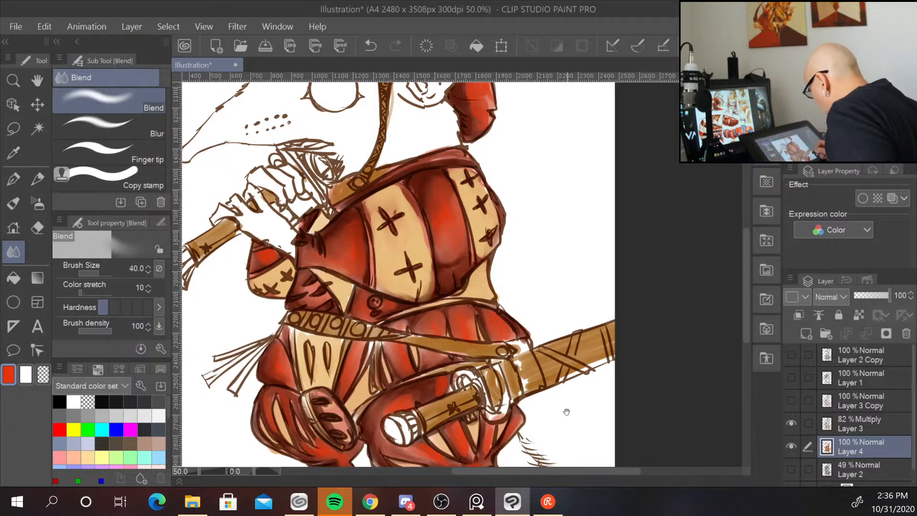
pyautogui.moveTo(567, 412); pyautogui.dragTo(552, 277)
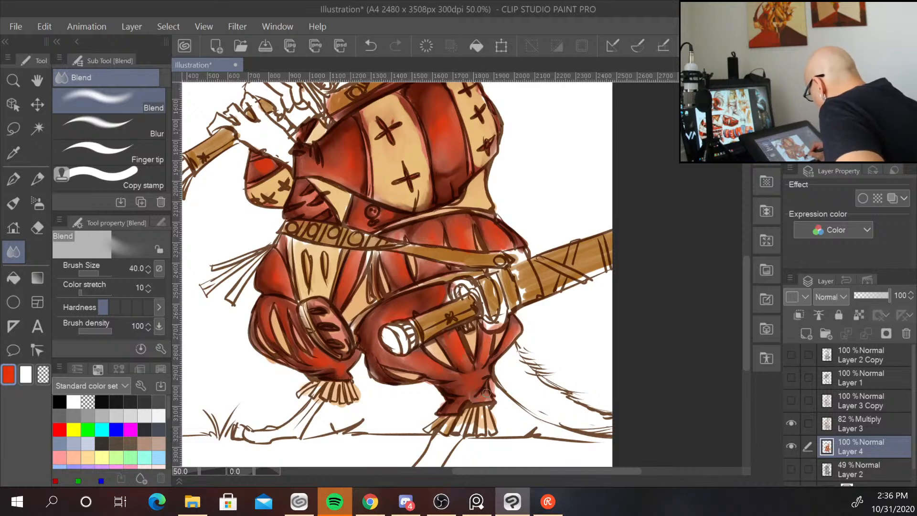
pyautogui.moveTo(545, 357); pyautogui.dragTo(579, 382)
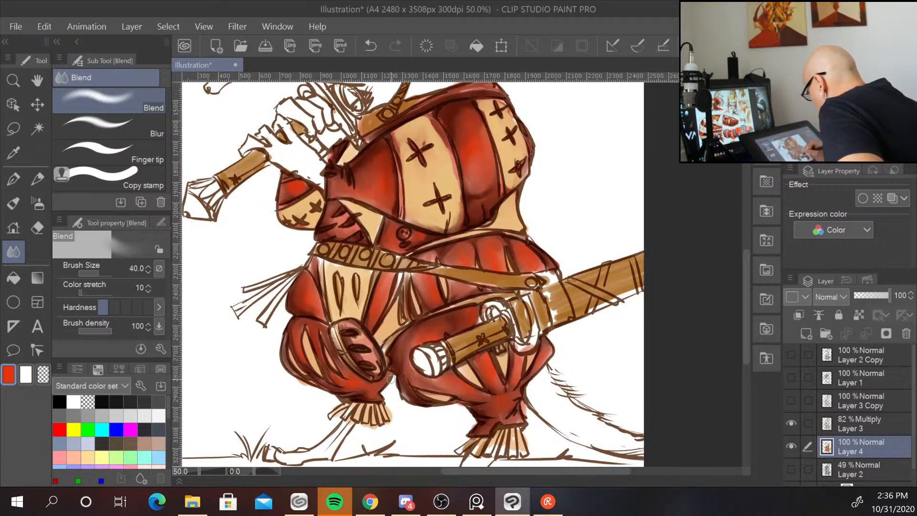
pyautogui.moveTo(445, 265); pyautogui.dragTo(456, 302)
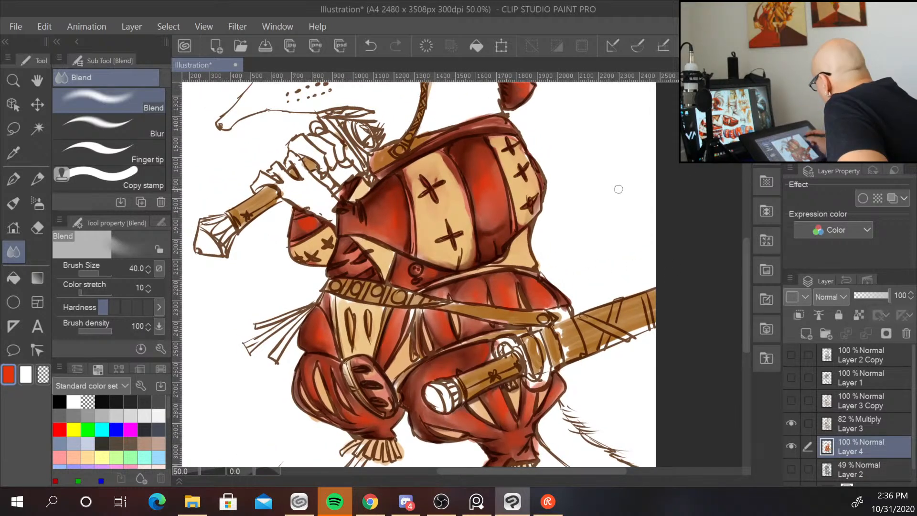
# Add a bright red stroke on the left pant leg with the brush and return to the Blend tool.
pyautogui.click(13, 203)
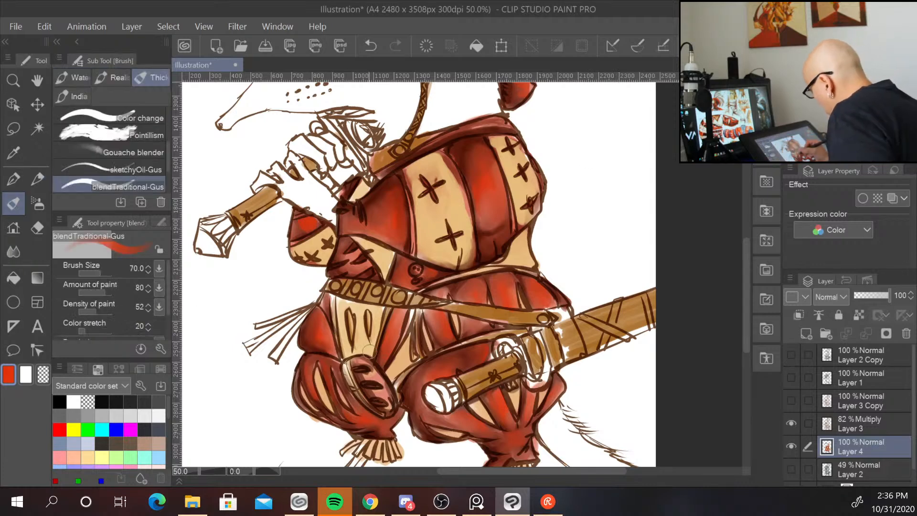
pyautogui.moveTo(364, 375)
pyautogui.mouseDown()
pyautogui.moveTo(386, 380)
pyautogui.moveTo(378, 379)
pyautogui.moveTo(382, 392)
pyautogui.moveTo(364, 377)
pyautogui.moveTo(388, 392)
pyautogui.moveTo(387, 405)
pyautogui.moveTo(388, 392)
pyautogui.moveTo(358, 362)
pyautogui.moveTo(390, 367)
pyautogui.mouseUp()
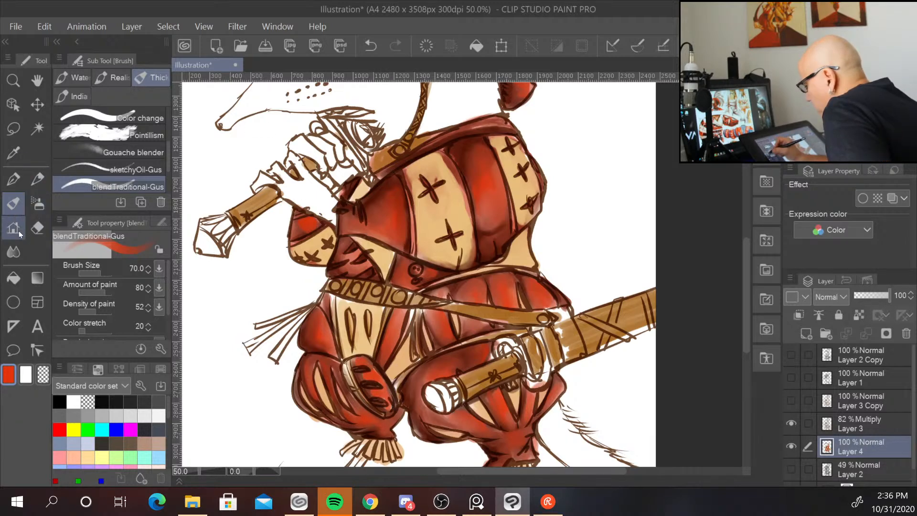
pyautogui.click(19, 250)
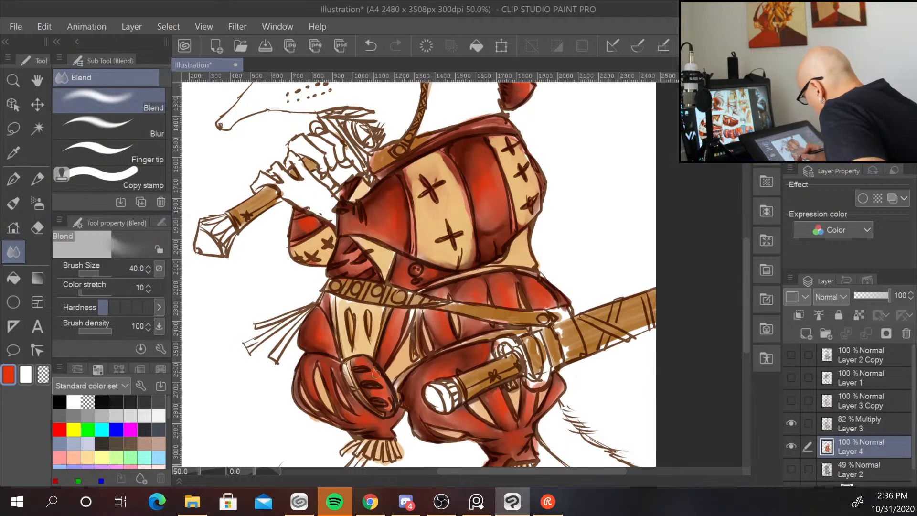
# Blend the red on the left pant leg, the hood flap behind the ear and the hat brim with the Blend tool.
pyautogui.moveTo(386, 395); pyautogui.dragTo(390, 409)
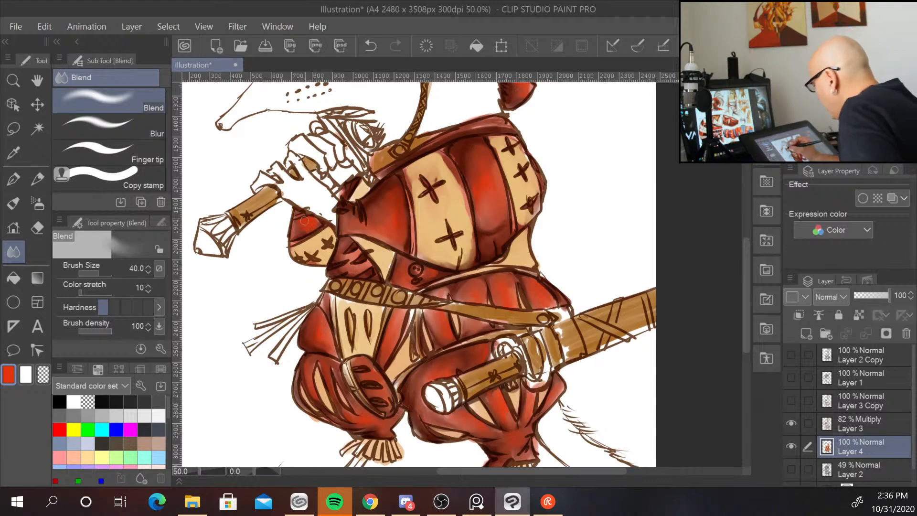
pyautogui.moveTo(600, 189); pyautogui.dragTo(524, 365)
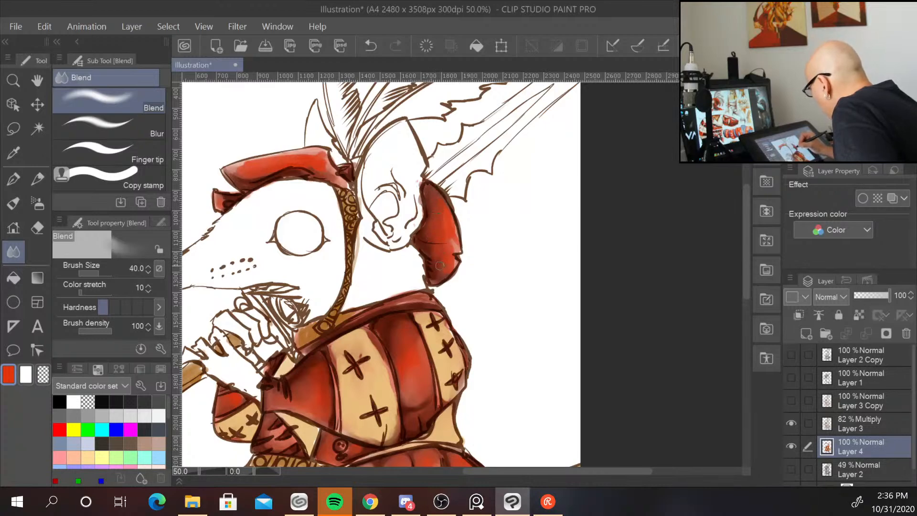
pyautogui.moveTo(450, 251); pyautogui.dragTo(449, 217)
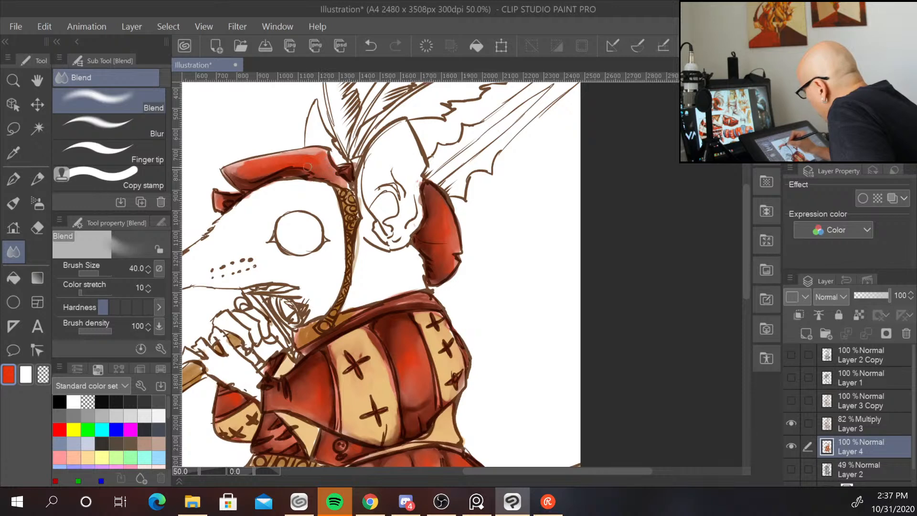
pyautogui.moveTo(306, 155)
pyautogui.mouseDown()
pyautogui.moveTo(232, 169)
pyautogui.moveTo(239, 184)
pyautogui.mouseUp()
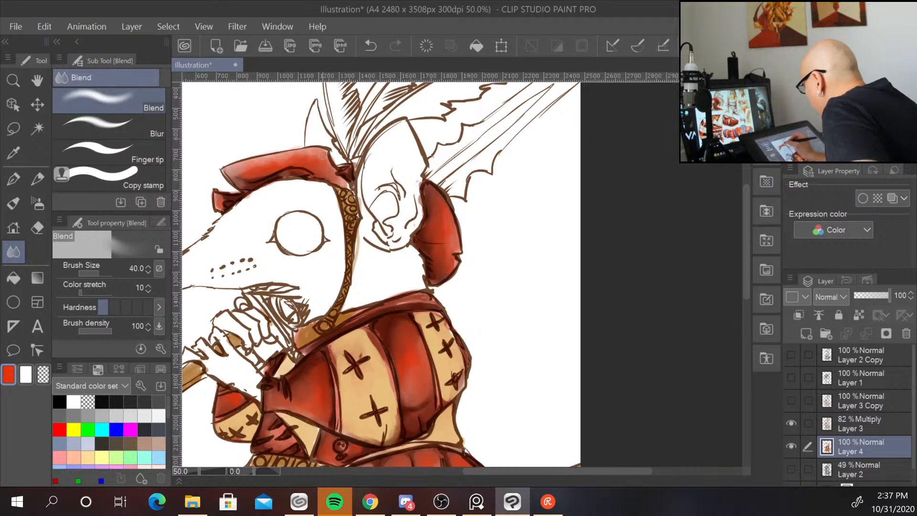
# Pick a light pink, switch to the blendTraditional-Gus brush and paint a highlight on the cuirass's right side.
pyautogui.scroll(-1, 339, 158)
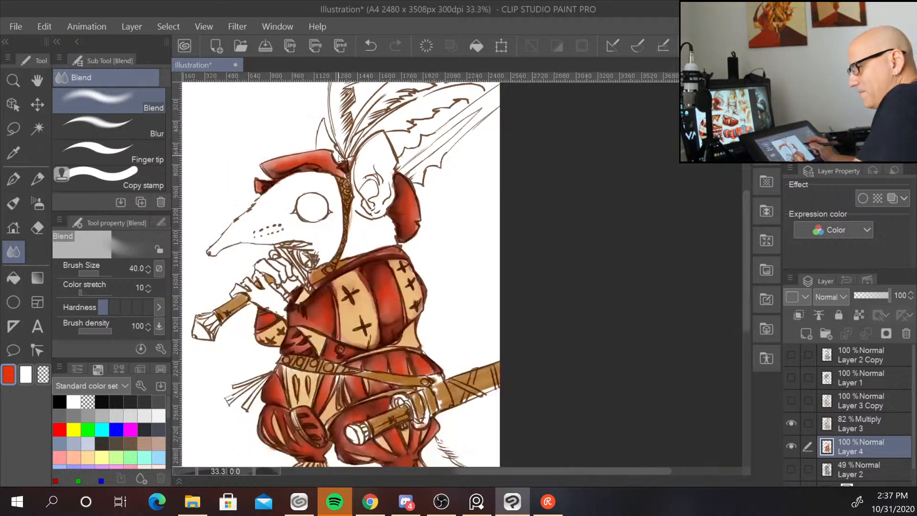
pyautogui.scroll(-1, 340, 158)
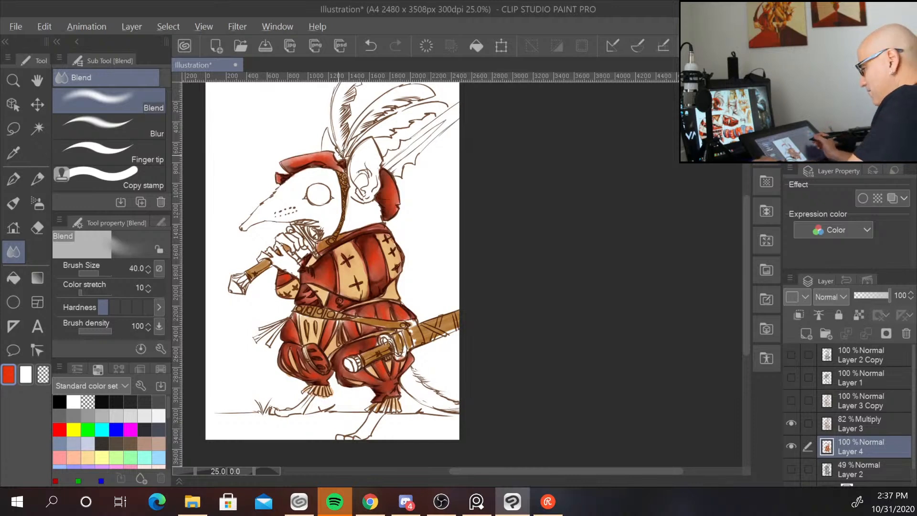
pyautogui.scroll(2, 523, 284)
pyautogui.scroll(1, 522, 284)
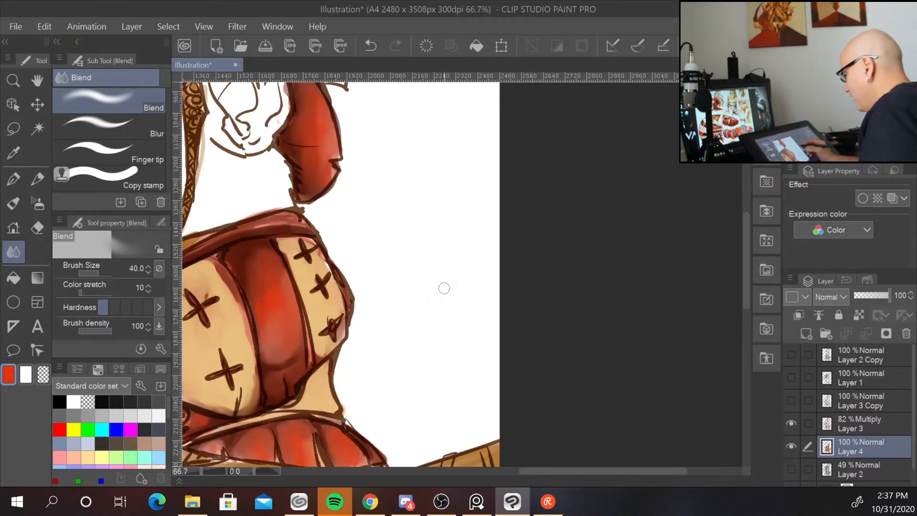
pyautogui.moveTo(442, 289); pyautogui.dragTo(620, 380)
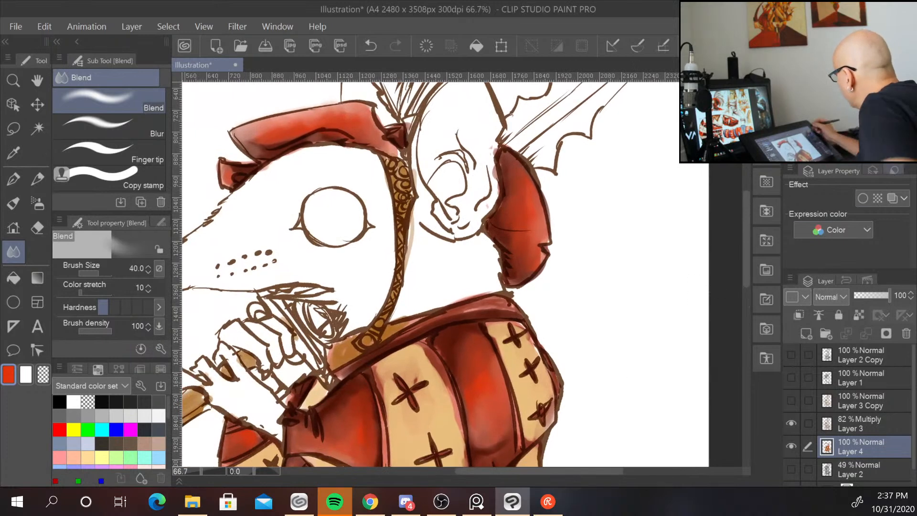
pyautogui.click(73, 457)
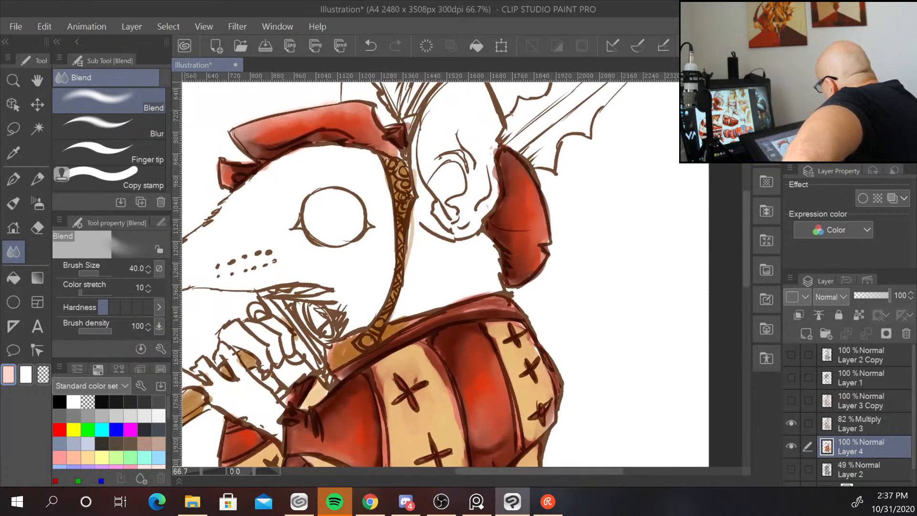
pyautogui.click(159, 467)
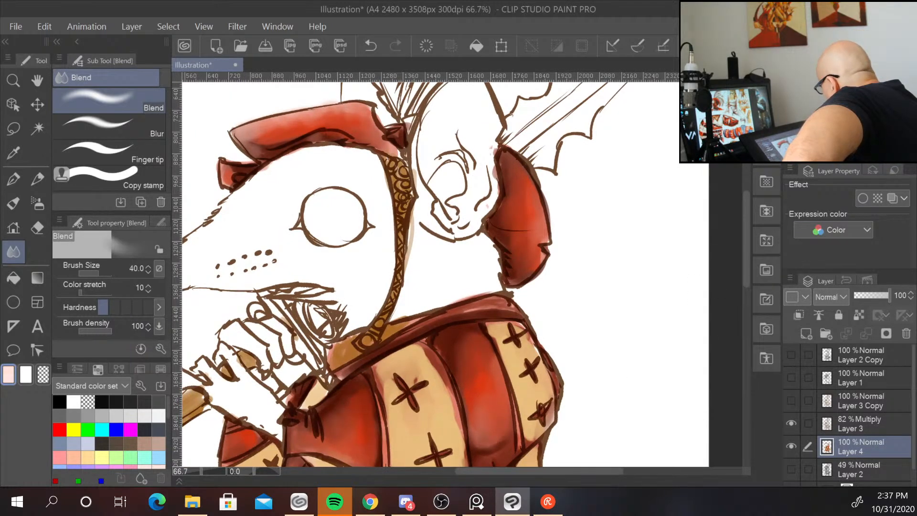
pyautogui.press('b')
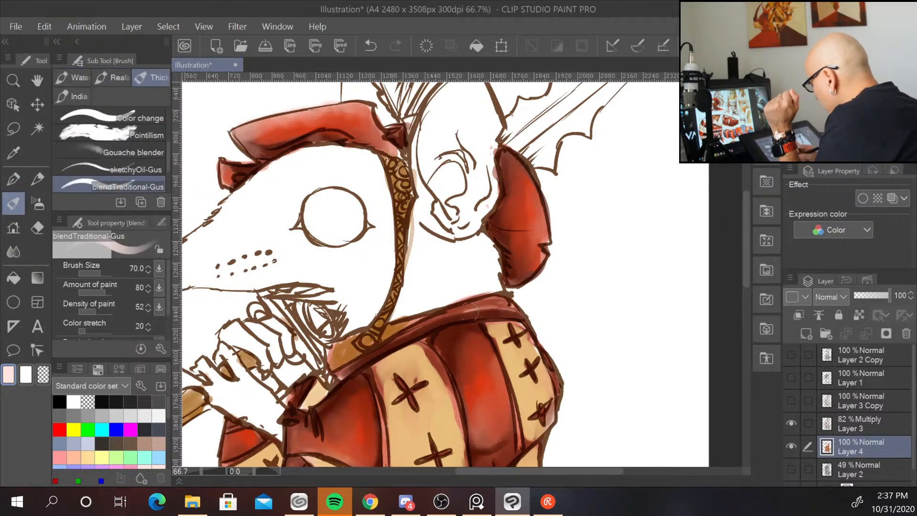
pyautogui.moveTo(612, 368); pyautogui.dragTo(620, 302)
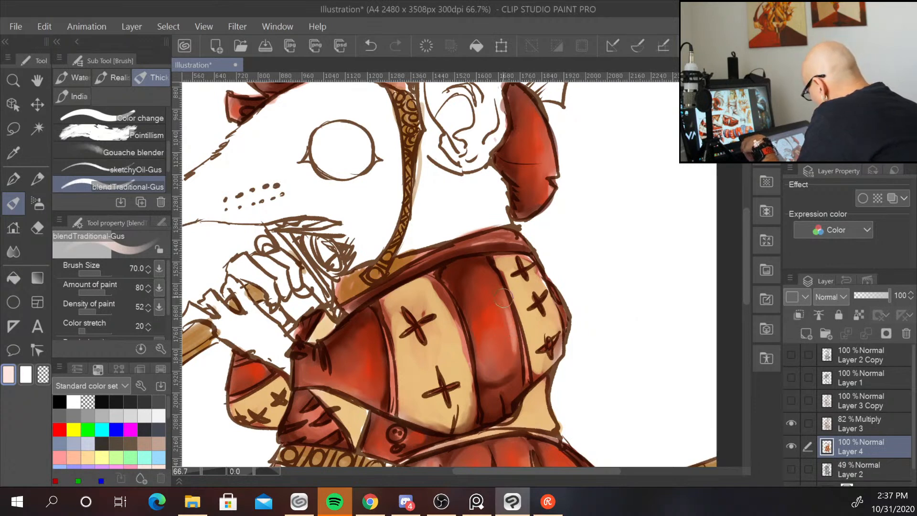
pyautogui.moveTo(503, 299)
pyautogui.mouseDown()
pyautogui.moveTo(511, 353)
pyautogui.moveTo(506, 337)
pyautogui.moveTo(496, 351)
pyautogui.moveTo(510, 337)
pyautogui.moveTo(510, 311)
pyautogui.moveTo(514, 342)
pyautogui.moveTo(500, 343)
pyautogui.moveTo(513, 324)
pyautogui.moveTo(507, 312)
pyautogui.moveTo(500, 344)
pyautogui.moveTo(489, 347)
pyautogui.moveTo(515, 339)
pyautogui.moveTo(520, 357)
pyautogui.mouseUp()
# Reduce the brush size to 25 and add light highlights on the cuirass's lower front flap.
pyautogui.press('[')
pyautogui.moveTo(526, 388)
pyautogui.mouseDown()
pyautogui.moveTo(519, 383)
pyautogui.moveTo(507, 397)
pyautogui.moveTo(508, 380)
pyautogui.moveTo(507, 408)
pyautogui.mouseUp()
pyautogui.press('[')
pyautogui.press('[')
pyautogui.press('[')
pyautogui.press('[')
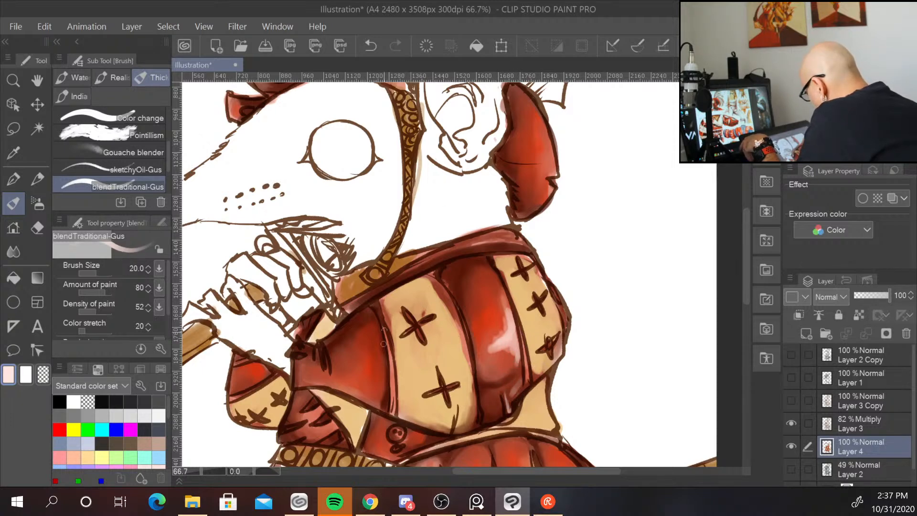
pyautogui.press(']')
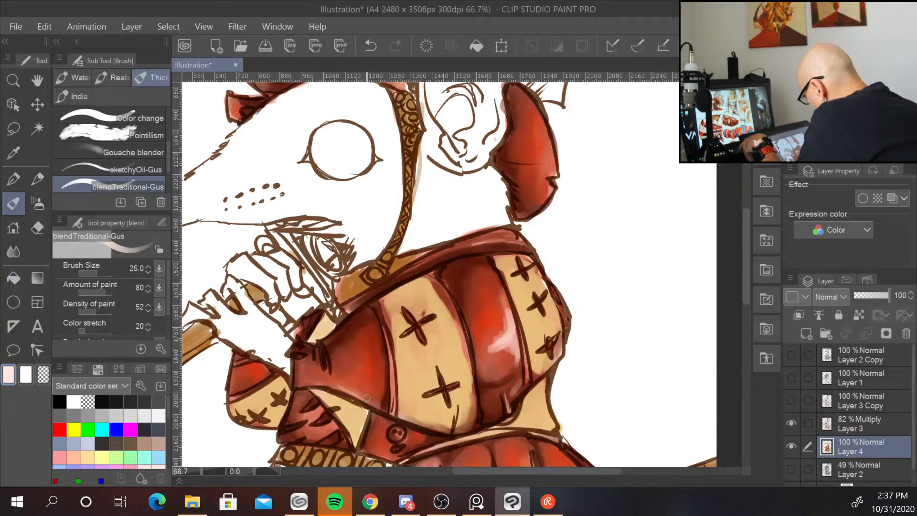
pyautogui.moveTo(320, 381); pyautogui.dragTo(346, 392)
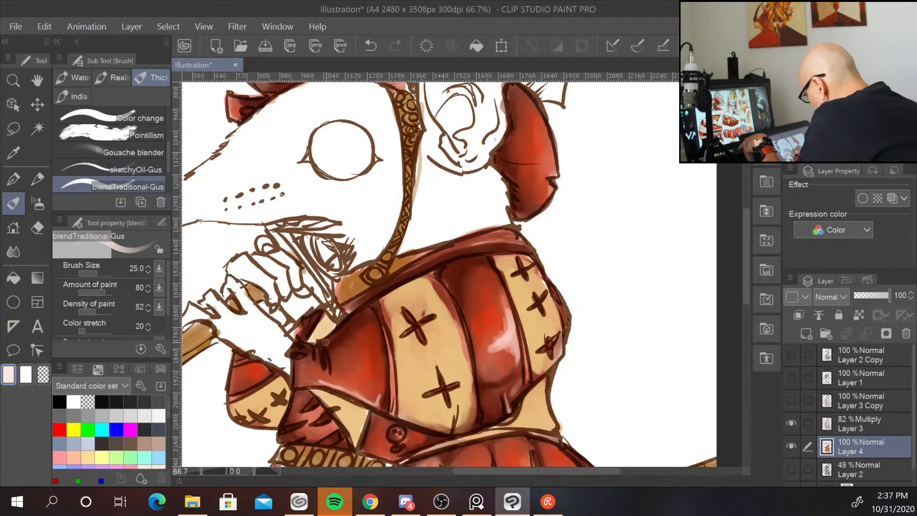
pyautogui.moveTo(328, 347)
pyautogui.mouseDown()
pyautogui.moveTo(306, 389)
pyautogui.moveTo(309, 380)
pyautogui.moveTo(300, 382)
pyautogui.moveTo(320, 374)
pyautogui.moveTo(366, 368)
pyautogui.moveTo(359, 353)
pyautogui.moveTo(362, 378)
pyautogui.moveTo(358, 353)
pyautogui.mouseUp()
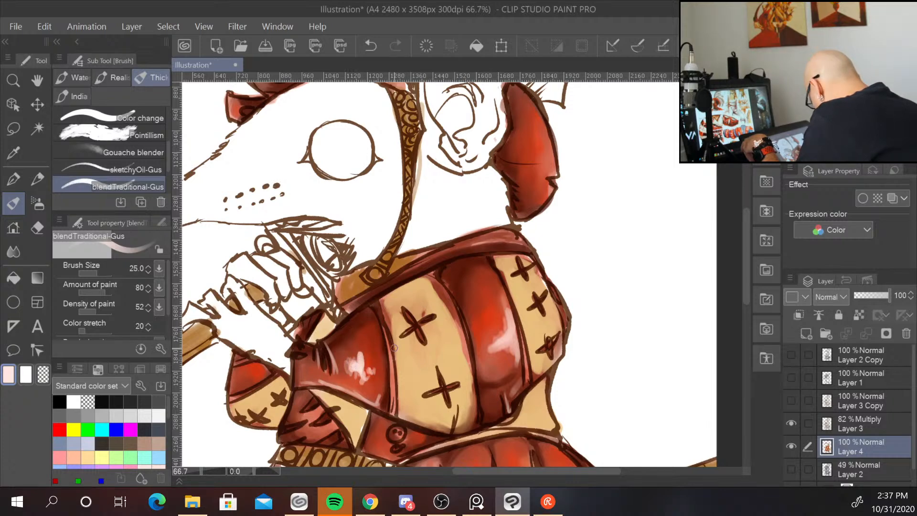
# Add light pink highlights along the cuirass's lower edge and its central red stripe.
pyautogui.hotkey('ctrl', '-')
pyautogui.hotkey('ctrl', '-')
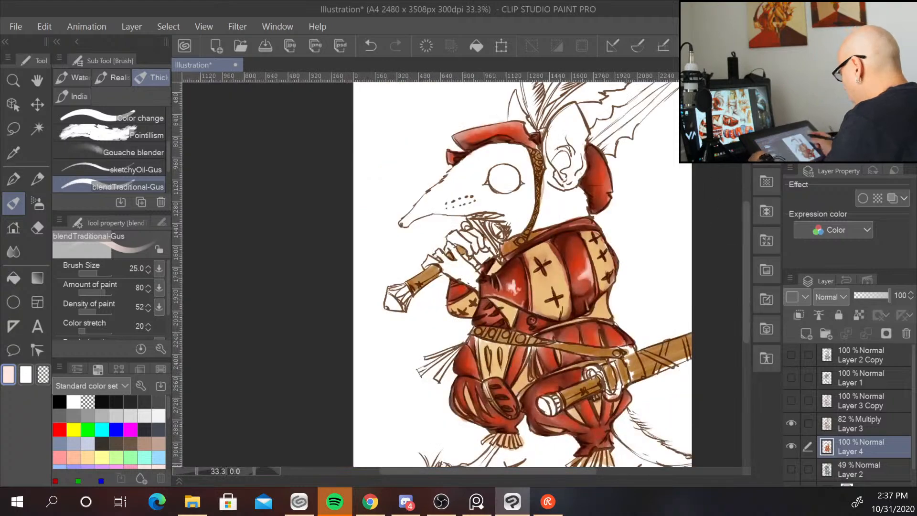
pyautogui.hotkey('ctrl', '+')
pyautogui.hotkey('ctrl', '+')
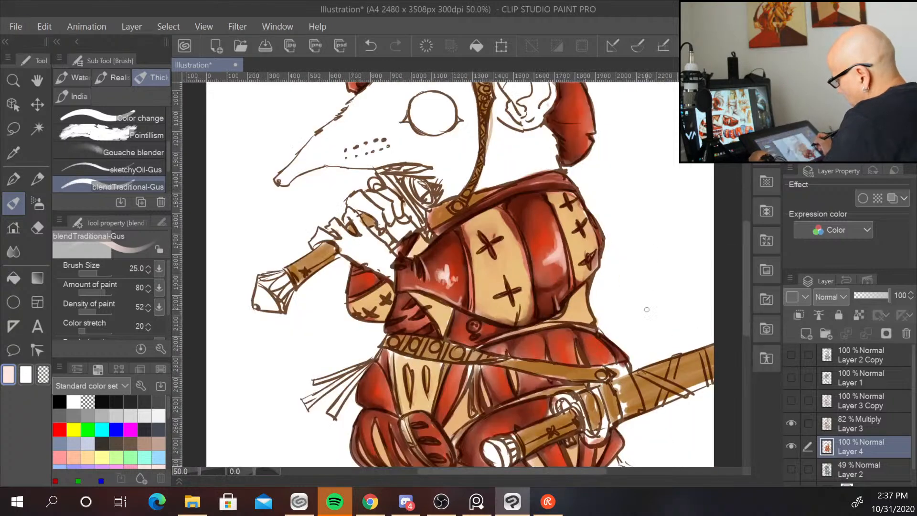
pyautogui.moveTo(289, 271)
pyautogui.mouseDown()
pyautogui.moveTo(264, 284)
pyautogui.moveTo(289, 270)
pyautogui.moveTo(262, 256)
pyautogui.mouseUp()
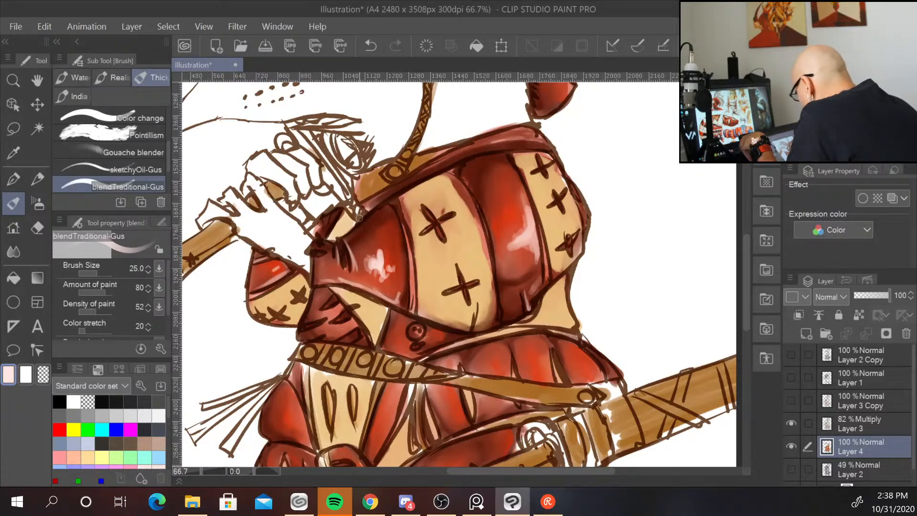
pyautogui.moveTo(326, 329); pyautogui.dragTo(341, 330)
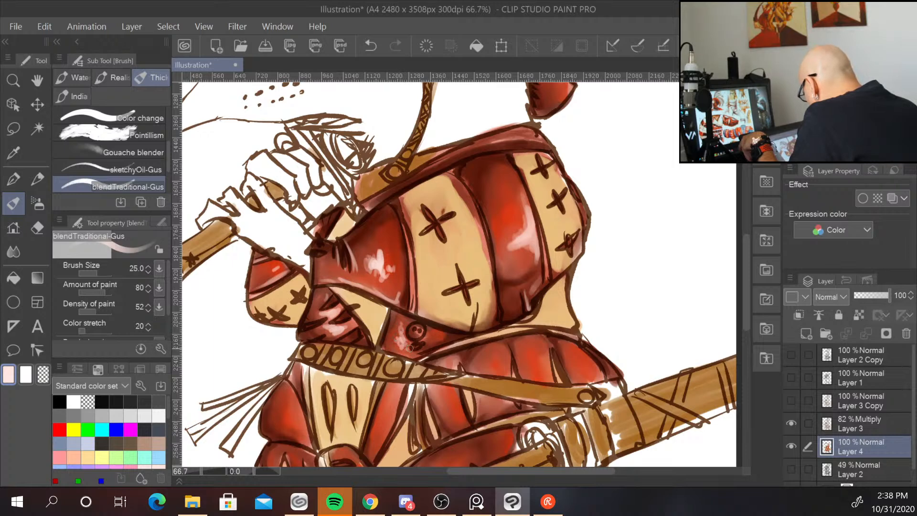
pyautogui.moveTo(433, 334); pyautogui.dragTo(433, 335)
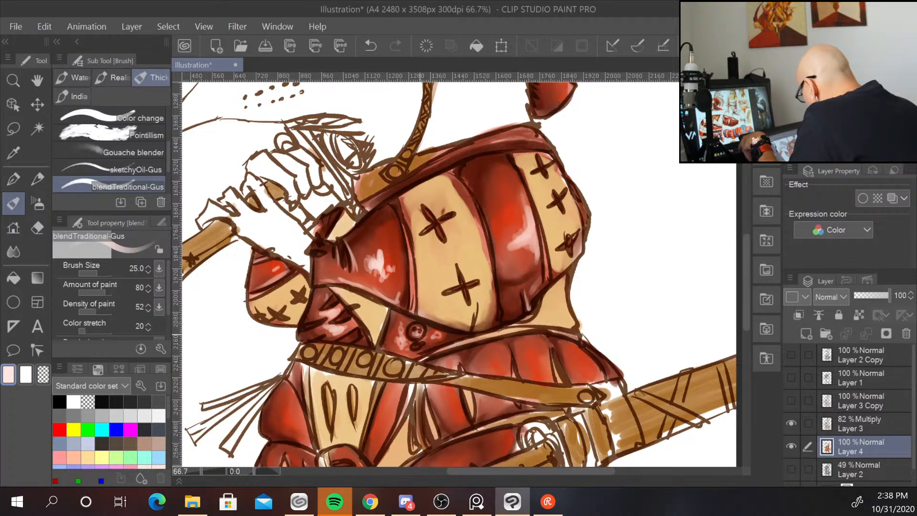
pyautogui.moveTo(644, 327); pyautogui.dragTo(667, 243)
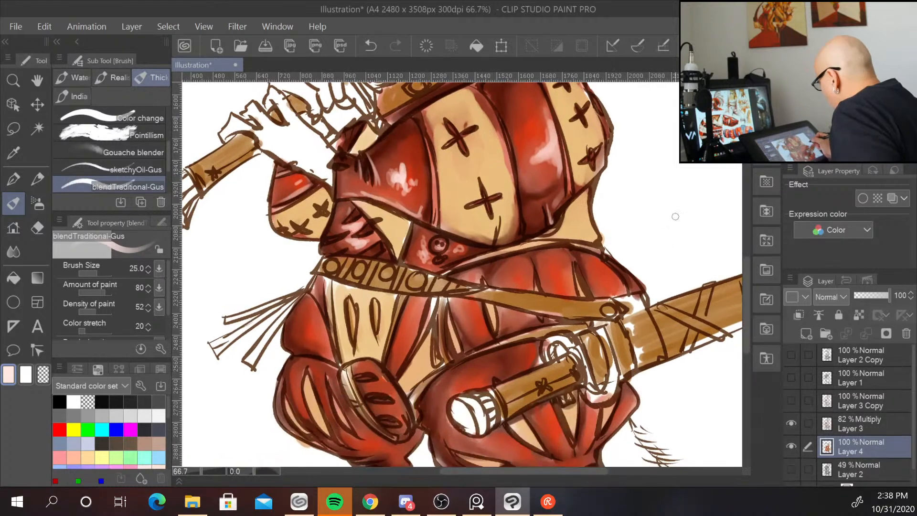
pyautogui.moveTo(457, 275)
pyautogui.mouseDown()
pyautogui.moveTo(543, 249)
pyautogui.moveTo(592, 251)
pyautogui.mouseUp()
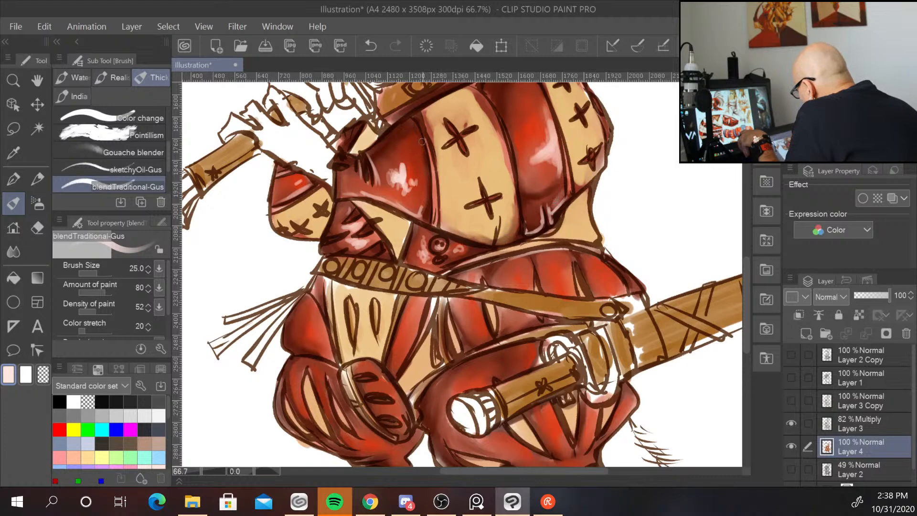
pyautogui.moveTo(422, 141); pyautogui.dragTo(426, 216)
pyautogui.moveTo(425, 183); pyautogui.dragTo(425, 215)
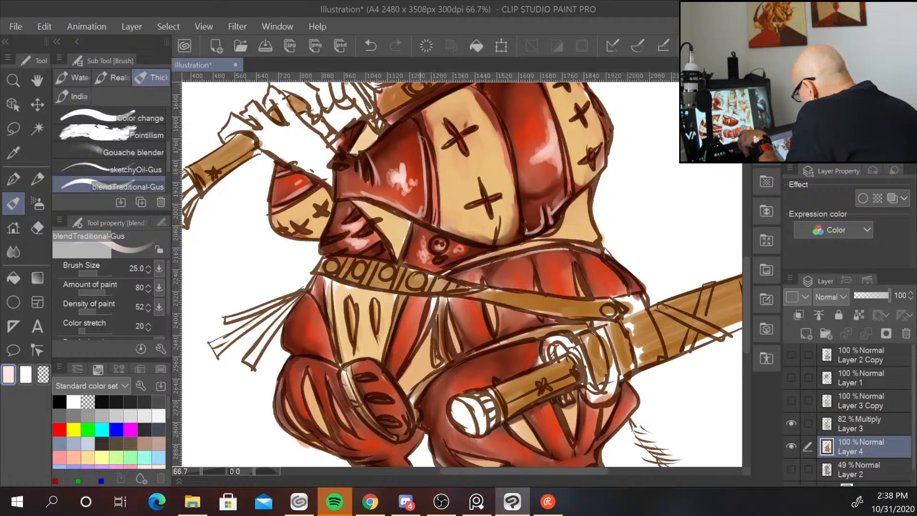
# Paint light pink highlights on the pleated pants just below the belt.
pyautogui.scroll(-2, 418, 115)
pyautogui.moveTo(619, 274)
pyautogui.mouseDown()
pyautogui.moveTo(567, 393)
pyautogui.moveTo(583, 282)
pyautogui.moveTo(565, 270)
pyautogui.mouseUp()
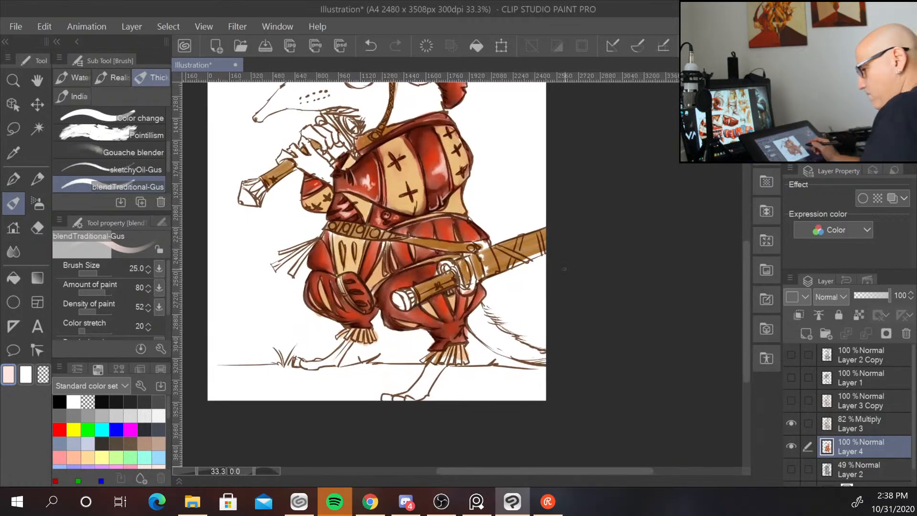
pyautogui.scroll(2, 564, 269)
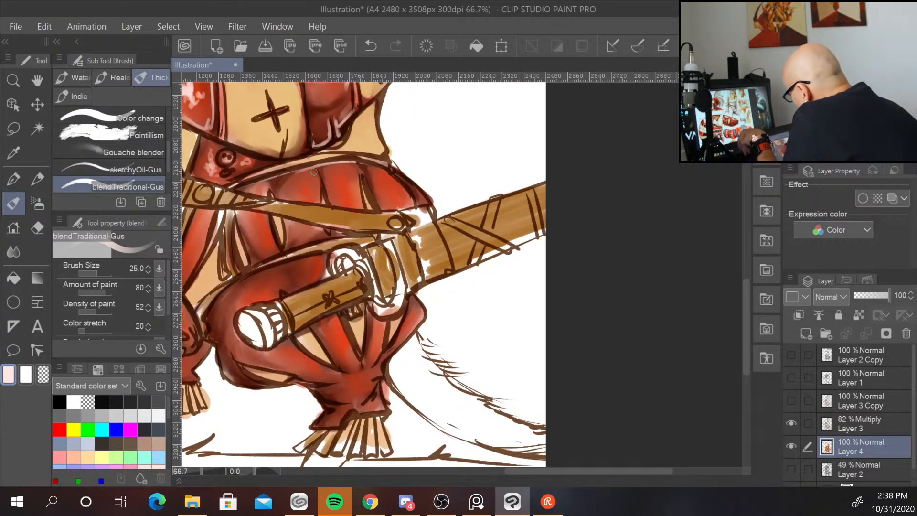
pyautogui.moveTo(313, 172)
pyautogui.mouseDown()
pyautogui.moveTo(320, 195)
pyautogui.moveTo(317, 175)
pyautogui.moveTo(319, 195)
pyautogui.moveTo(351, 166)
pyautogui.moveTo(359, 193)
pyautogui.moveTo(354, 167)
pyautogui.moveTo(369, 185)
pyautogui.mouseUp()
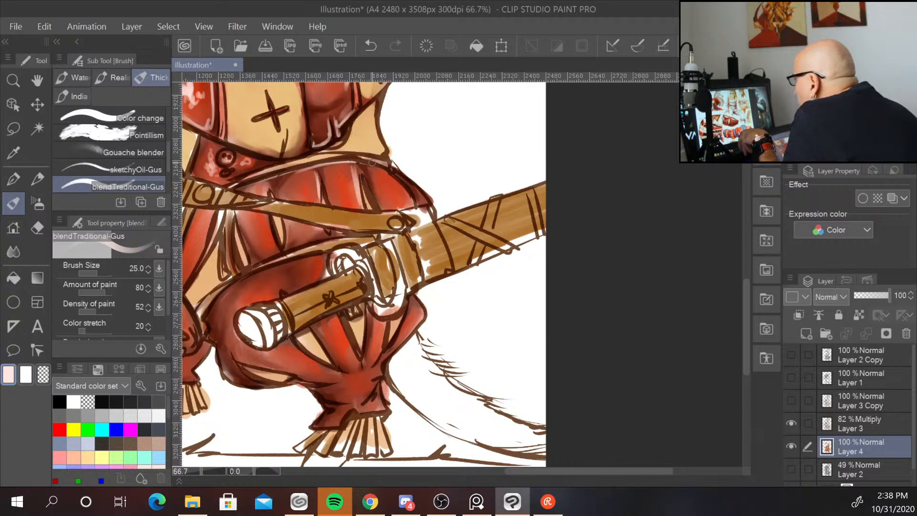
pyautogui.moveTo(386, 172)
pyautogui.mouseDown()
pyautogui.moveTo(413, 200)
pyautogui.moveTo(410, 183)
pyautogui.moveTo(421, 203)
pyautogui.mouseUp()
pyautogui.moveTo(244, 196); pyautogui.dragTo(257, 242)
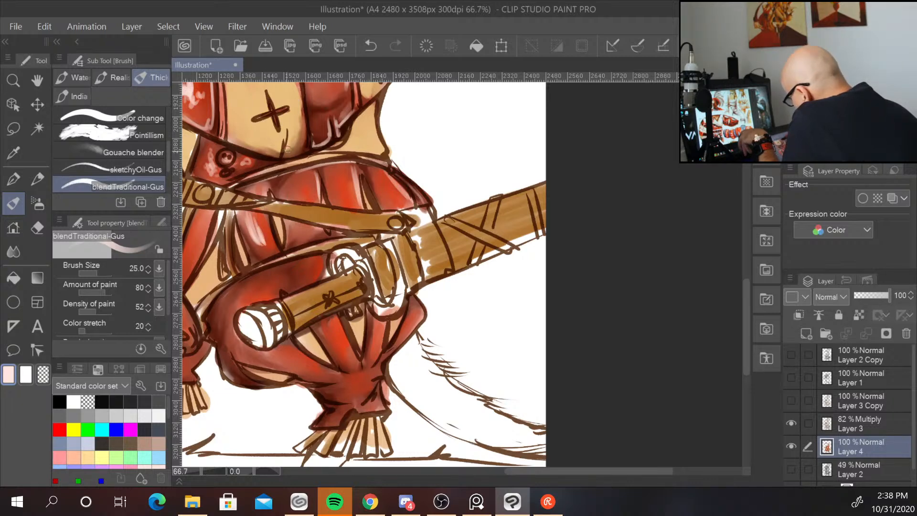
pyautogui.moveTo(296, 196)
pyautogui.mouseDown()
pyautogui.moveTo(308, 229)
pyautogui.moveTo(331, 127)
pyautogui.moveTo(341, 169)
pyautogui.mouseUp()
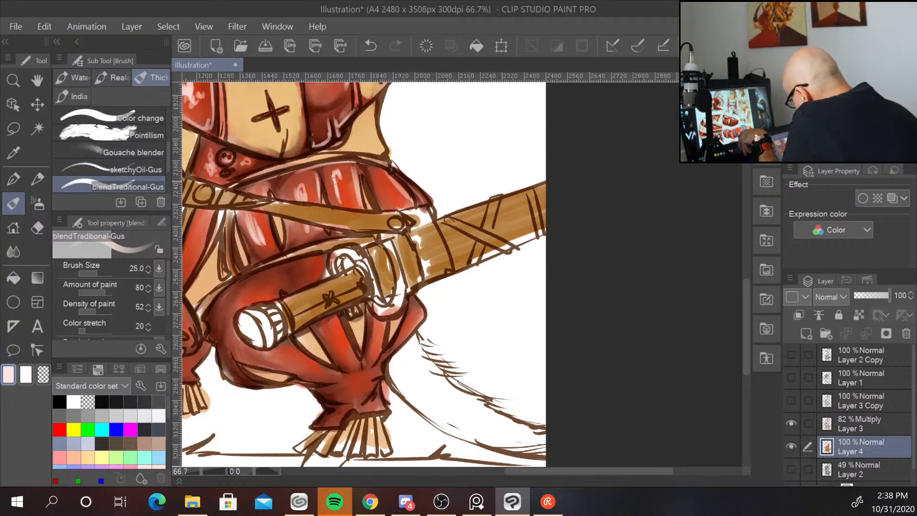
pyautogui.moveTo(286, 184); pyautogui.dragTo(311, 172)
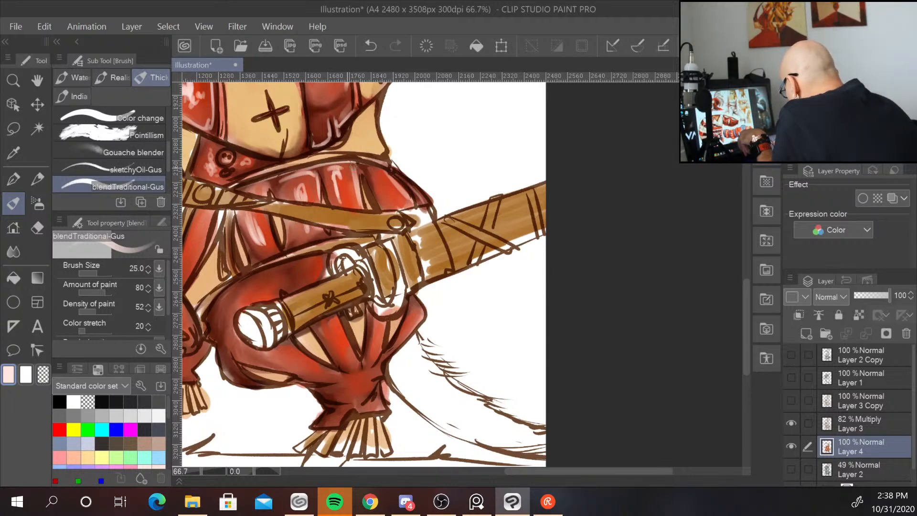
# Add light pink highlights on the lower right pant leg beneath the sword scabbard.
pyautogui.moveTo(502, 323); pyautogui.dragTo(529, 289)
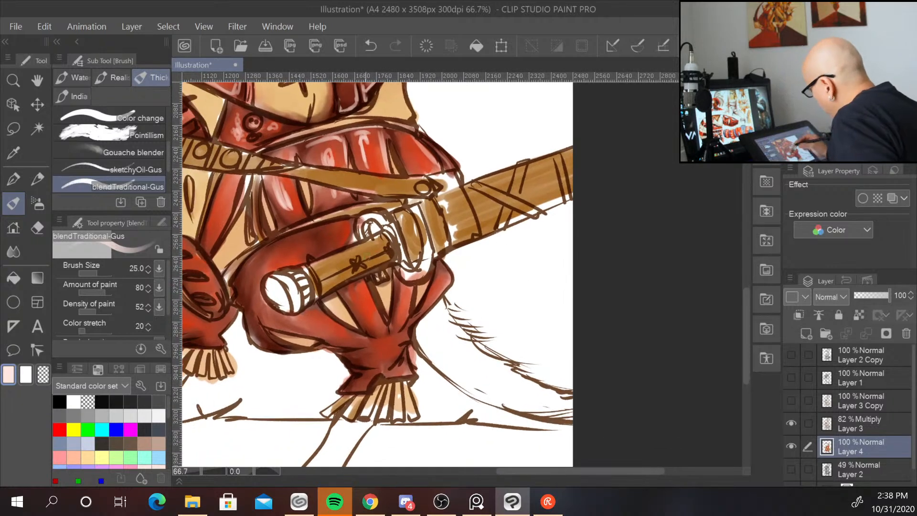
pyautogui.moveTo(364, 283); pyautogui.dragTo(382, 322)
pyautogui.moveTo(400, 283)
pyautogui.mouseDown()
pyautogui.moveTo(398, 302)
pyautogui.moveTo(401, 286)
pyautogui.moveTo(407, 320)
pyautogui.mouseUp()
pyautogui.moveTo(442, 267); pyautogui.dragTo(409, 321)
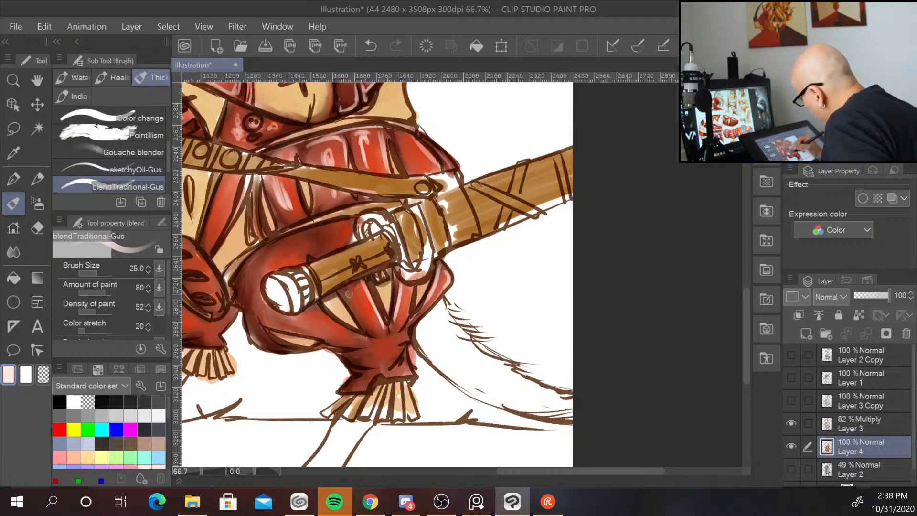
pyautogui.moveTo(317, 311)
pyautogui.mouseDown()
pyautogui.moveTo(293, 321)
pyautogui.moveTo(351, 334)
pyautogui.moveTo(332, 312)
pyautogui.moveTo(370, 340)
pyautogui.mouseUp()
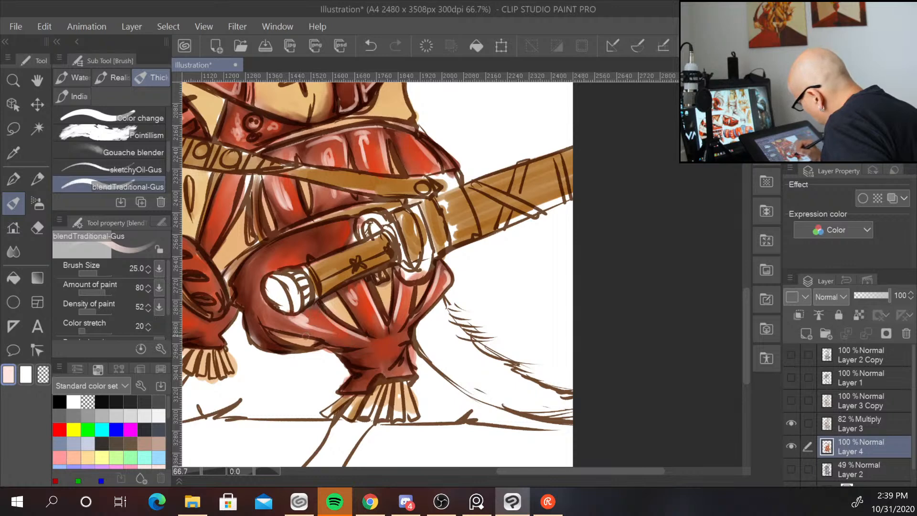
pyautogui.moveTo(282, 330); pyautogui.dragTo(334, 341)
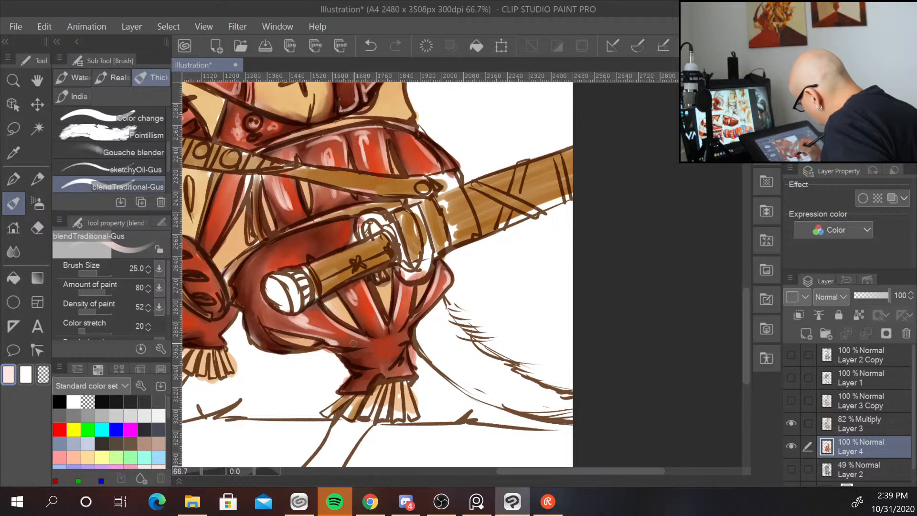
pyautogui.moveTo(257, 321); pyautogui.dragTo(273, 342)
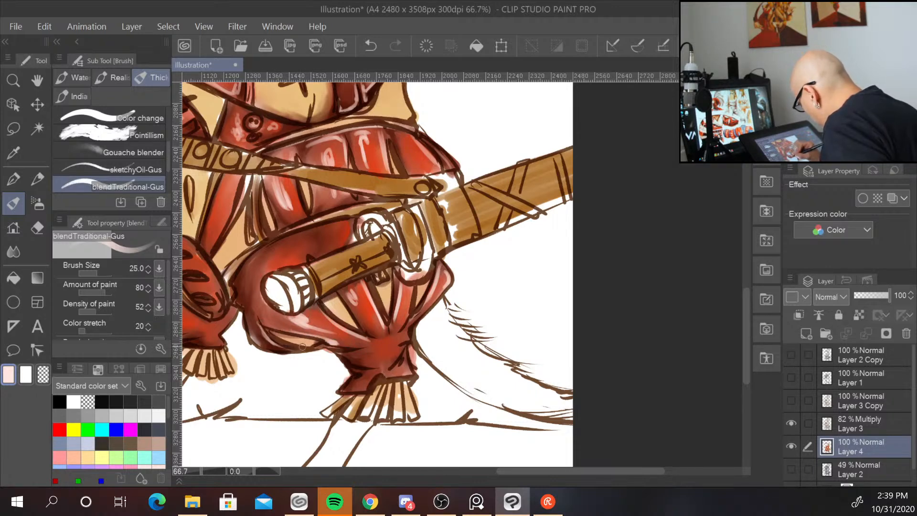
# Add light pink highlights on the lower right pant leg and the left pleated pant leg.
pyautogui.moveTo(356, 355)
pyautogui.mouseDown()
pyautogui.moveTo(404, 349)
pyautogui.moveTo(384, 367)
pyautogui.moveTo(399, 353)
pyautogui.mouseUp()
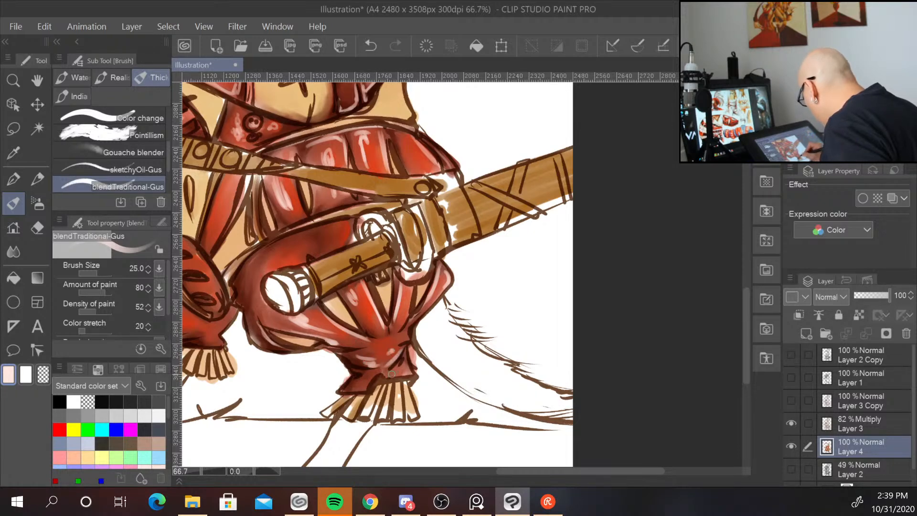
pyautogui.moveTo(481, 270); pyautogui.dragTo(611, 344)
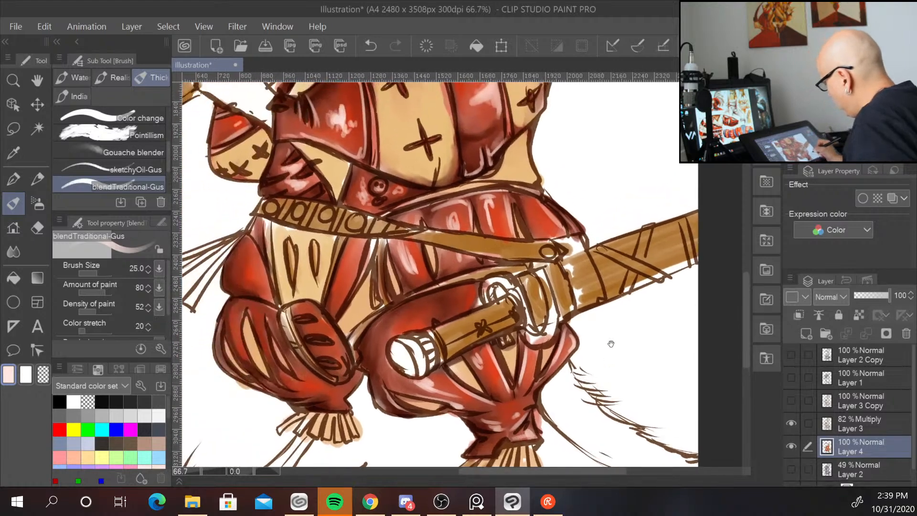
pyautogui.moveTo(401, 321)
pyautogui.mouseDown()
pyautogui.moveTo(403, 322)
pyautogui.moveTo(387, 301)
pyautogui.moveTo(359, 343)
pyautogui.mouseUp()
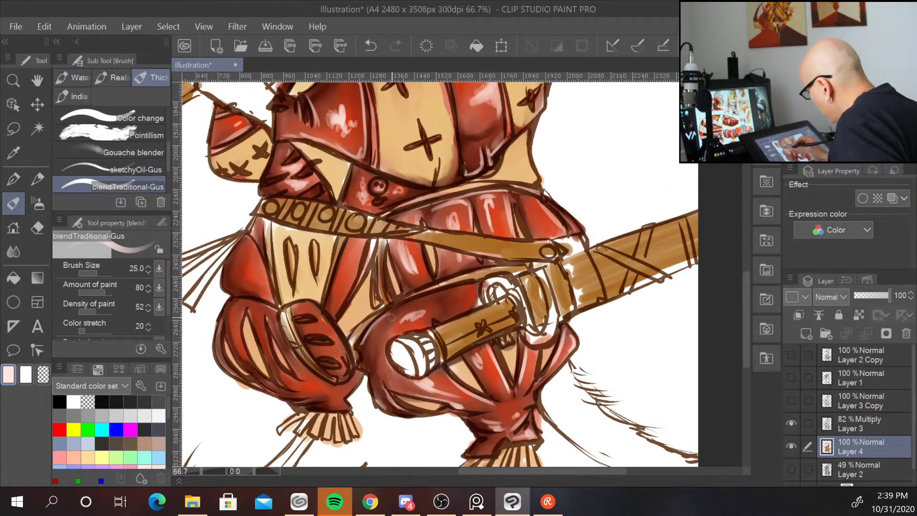
pyautogui.moveTo(325, 317)
pyautogui.mouseDown()
pyautogui.moveTo(346, 358)
pyautogui.moveTo(306, 301)
pyautogui.moveTo(305, 325)
pyautogui.mouseUp()
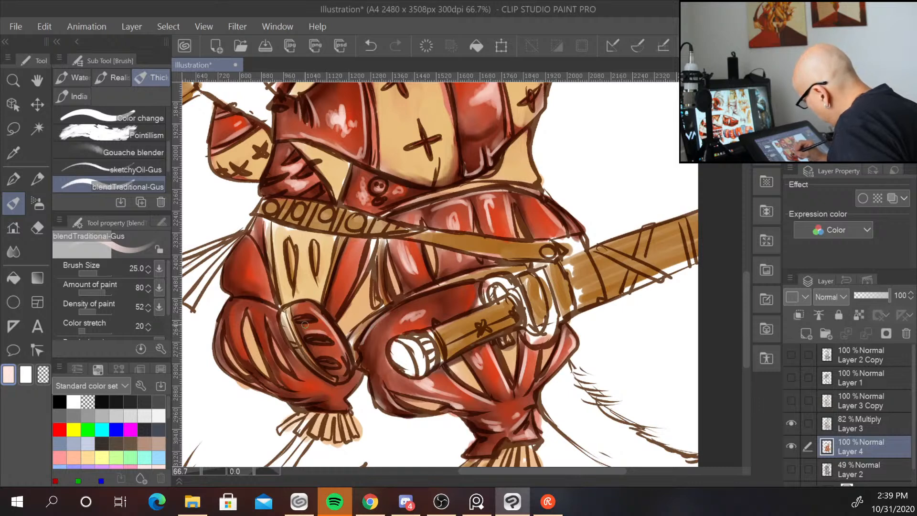
pyautogui.moveTo(337, 352); pyautogui.dragTo(320, 355)
pyautogui.moveTo(363, 241); pyautogui.dragTo(349, 285)
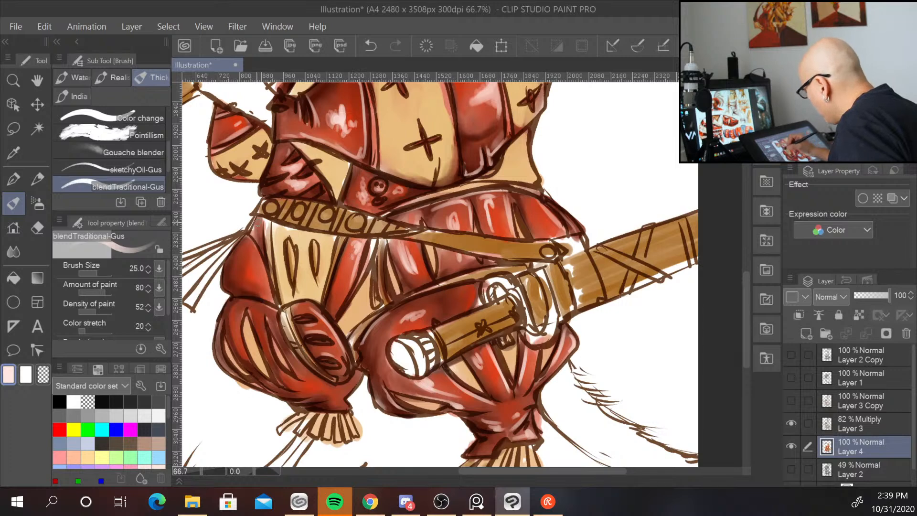
pyautogui.moveTo(258, 223)
pyautogui.mouseDown()
pyautogui.moveTo(282, 270)
pyautogui.moveTo(263, 276)
pyautogui.moveTo(261, 266)
pyautogui.moveTo(269, 288)
pyautogui.mouseUp()
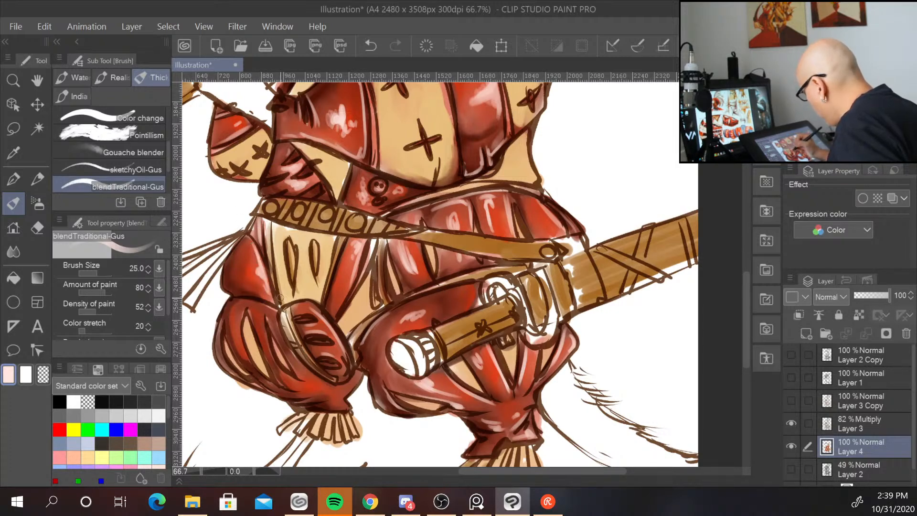
pyautogui.moveTo(420, 354); pyautogui.dragTo(419, 323)
pyautogui.moveTo(244, 280)
pyautogui.mouseDown()
pyautogui.moveTo(253, 336)
pyautogui.moveTo(337, 330)
pyautogui.moveTo(318, 358)
pyautogui.mouseUp()
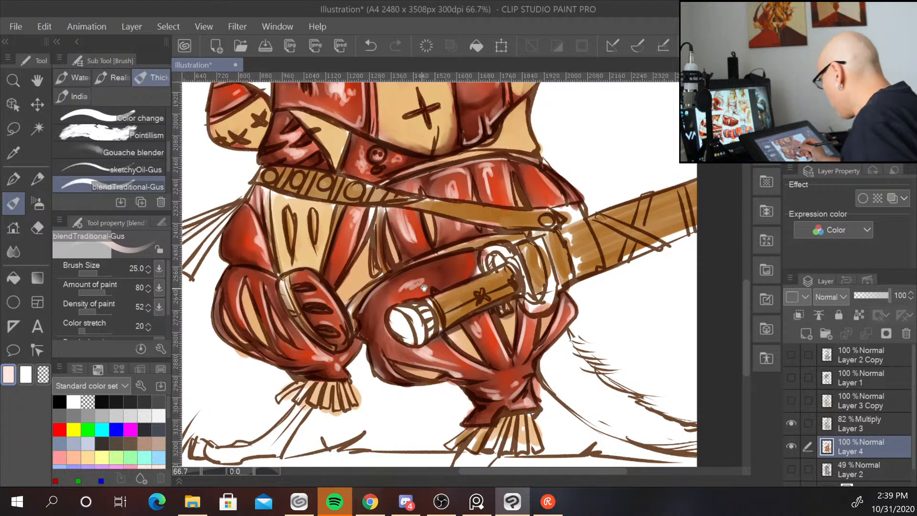
# Paint light pink highlights on the red hat's brim and its side flap beside the ear.
pyautogui.moveTo(351, 91)
pyautogui.mouseDown()
pyautogui.moveTo(406, 212)
pyautogui.moveTo(342, 370)
pyautogui.mouseUp()
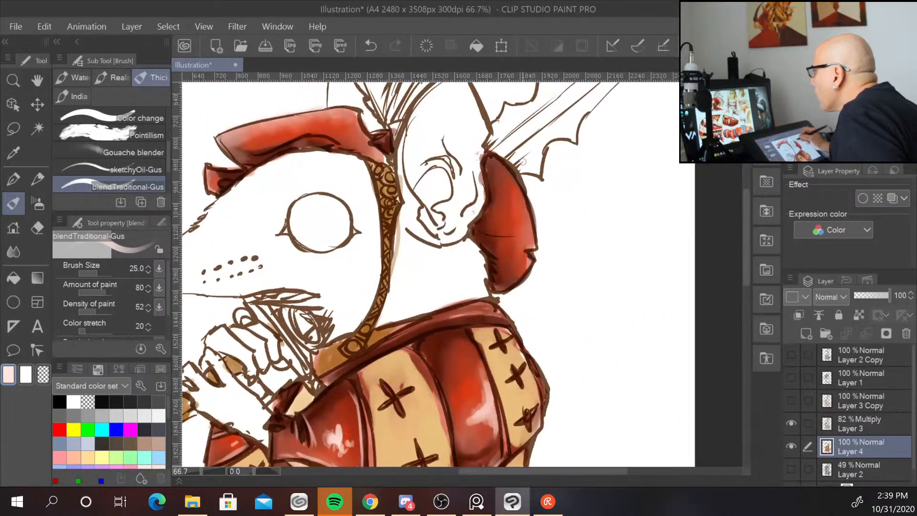
pyautogui.moveTo(523, 199); pyautogui.dragTo(525, 248)
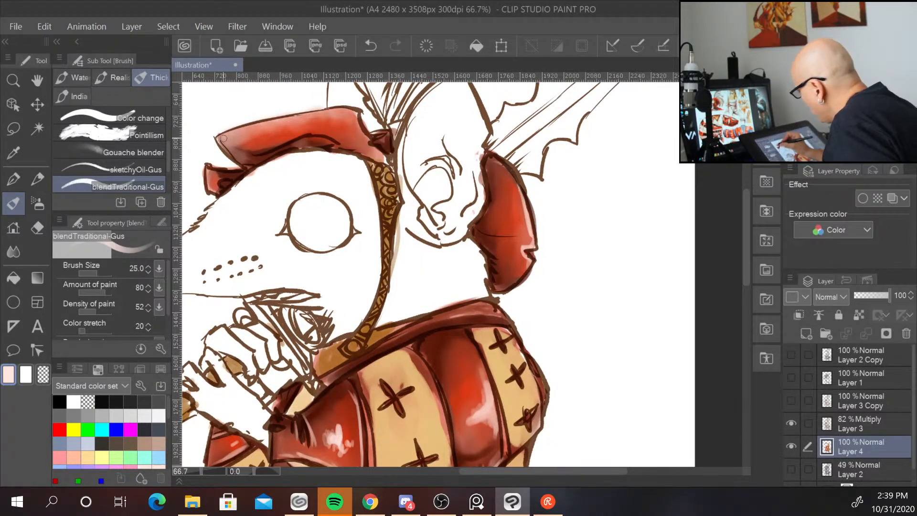
pyautogui.moveTo(224, 139); pyautogui.dragTo(316, 115)
pyautogui.moveTo(246, 131); pyautogui.dragTo(266, 128)
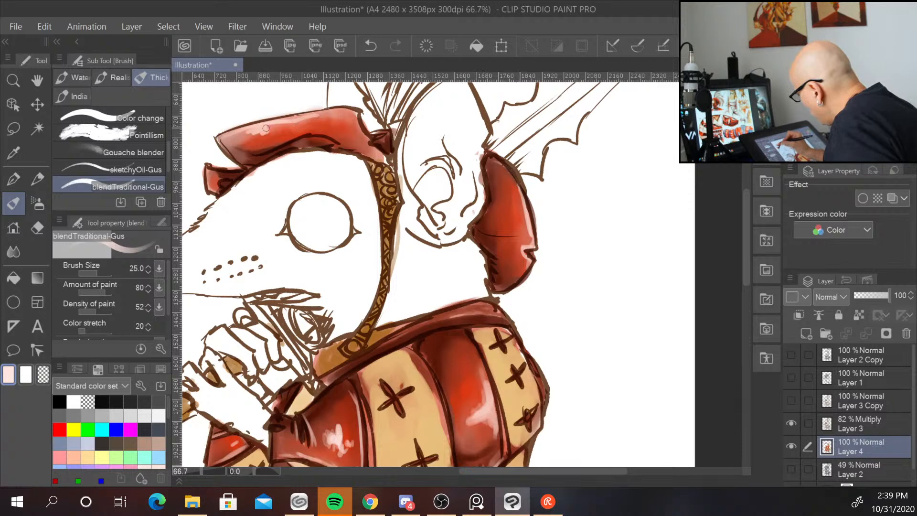
pyautogui.moveTo(229, 183); pyautogui.dragTo(240, 170)
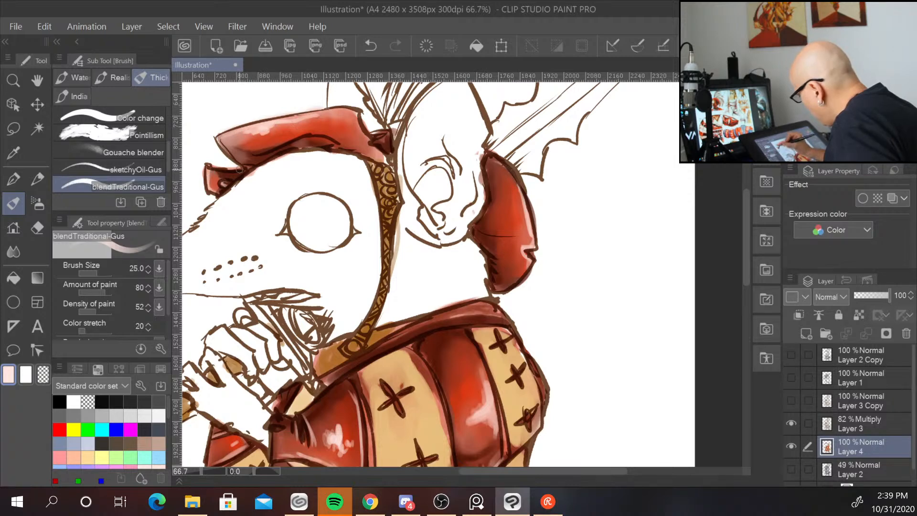
pyautogui.moveTo(311, 134); pyautogui.dragTo(342, 144)
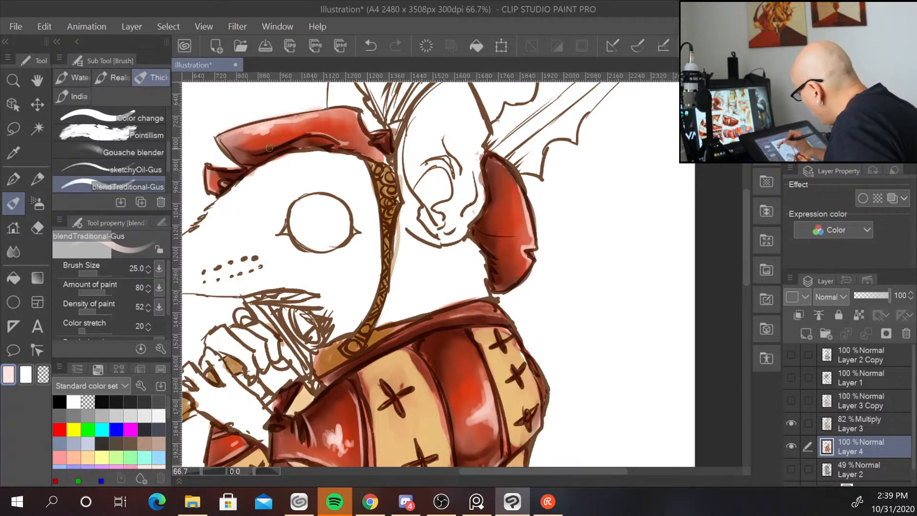
pyautogui.moveTo(266, 148); pyautogui.dragTo(297, 136)
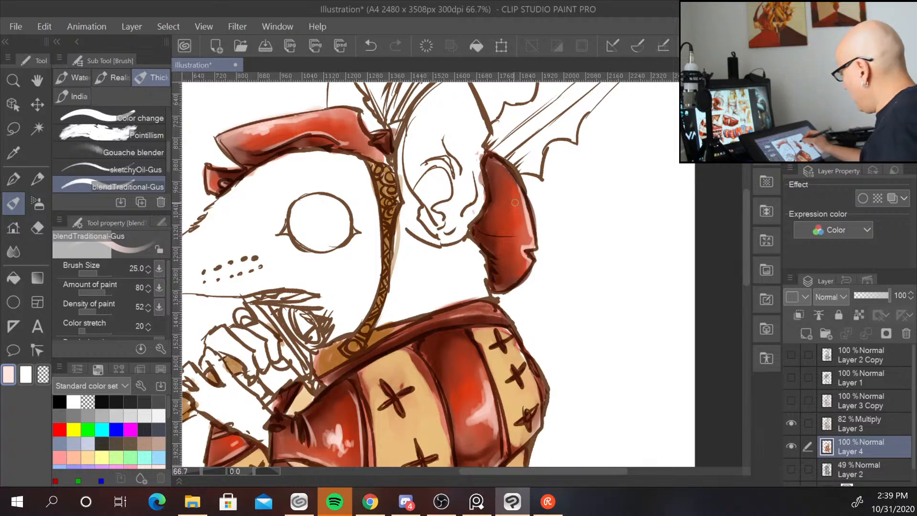
pyautogui.moveTo(490, 161)
pyautogui.mouseDown()
pyautogui.moveTo(493, 192)
pyautogui.moveTo(480, 218)
pyautogui.mouseUp()
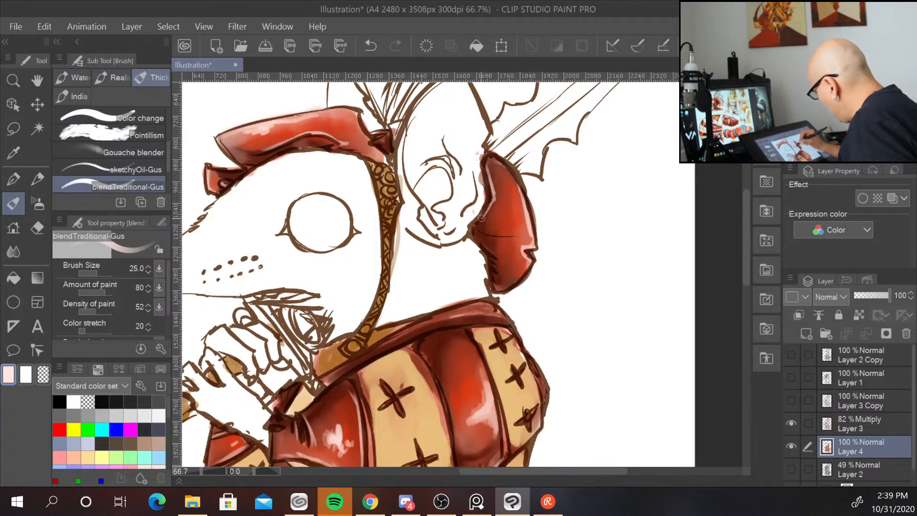
pyautogui.moveTo(502, 167)
pyautogui.mouseDown()
pyautogui.moveTo(521, 197)
pyautogui.moveTo(528, 240)
pyautogui.moveTo(523, 222)
pyautogui.moveTo(518, 237)
pyautogui.moveTo(516, 230)
pyautogui.moveTo(525, 239)
pyautogui.moveTo(523, 223)
pyautogui.moveTo(530, 241)
pyautogui.mouseUp()
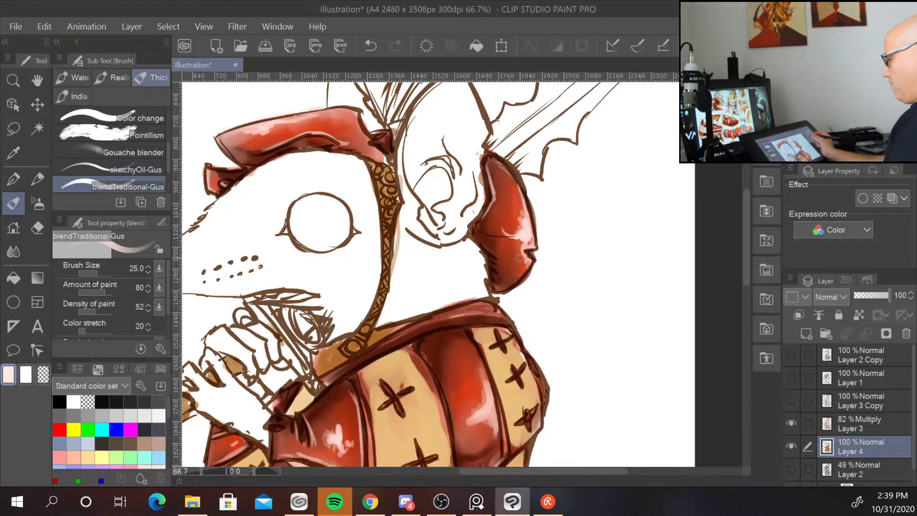
# Switch to the Blend tool and soften the highlights on the cuirass's chest and shoulder.
pyautogui.scroll(-1, 534, 249)
pyautogui.scroll(-1, 523, 260)
pyautogui.moveTo(580, 335); pyautogui.dragTo(554, 239)
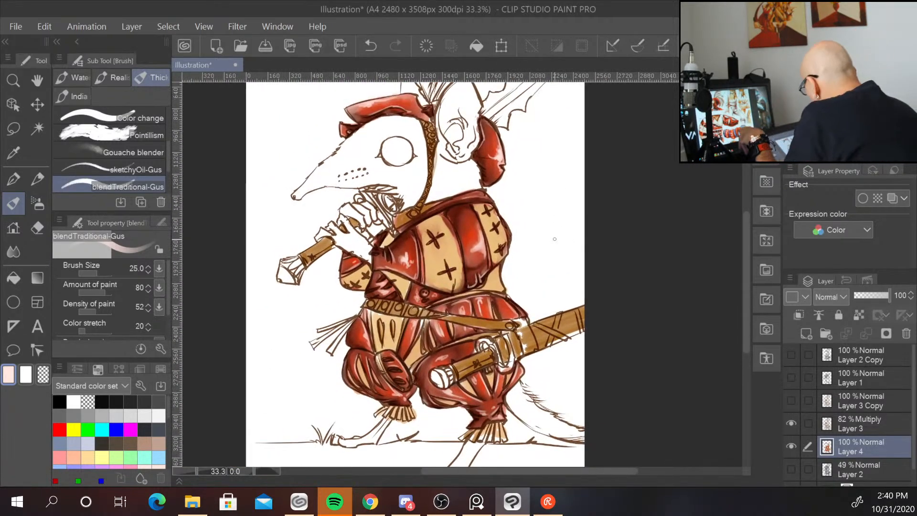
pyautogui.click(14, 250)
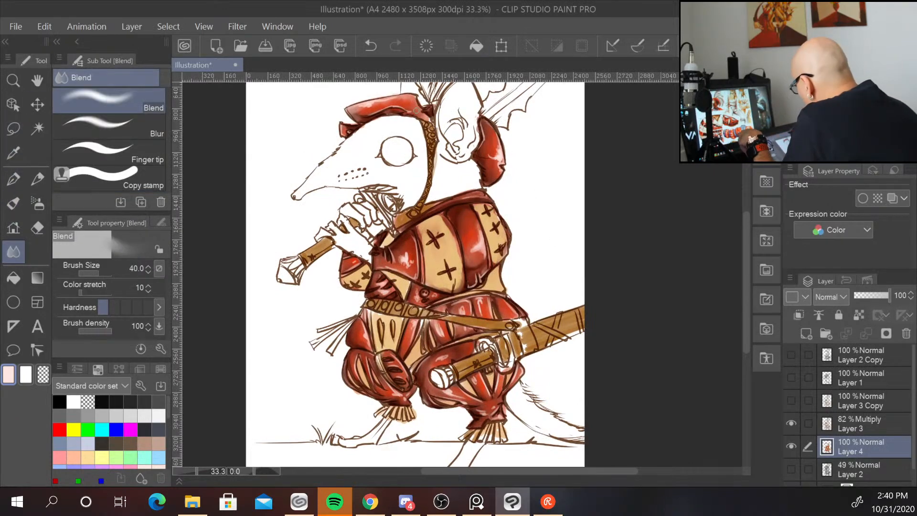
pyautogui.scroll(2, 525, 266)
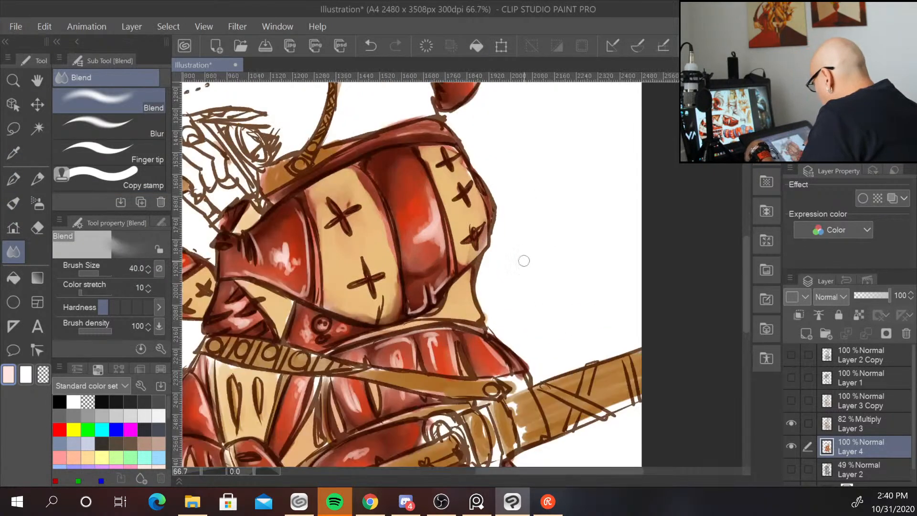
pyautogui.moveTo(423, 229)
pyautogui.mouseDown()
pyautogui.moveTo(429, 195)
pyautogui.moveTo(429, 220)
pyautogui.moveTo(414, 205)
pyautogui.moveTo(423, 239)
pyautogui.moveTo(431, 227)
pyautogui.moveTo(417, 237)
pyautogui.moveTo(428, 219)
pyautogui.moveTo(420, 250)
pyautogui.mouseUp()
pyautogui.moveTo(289, 247)
pyautogui.mouseDown()
pyautogui.moveTo(294, 265)
pyautogui.moveTo(296, 240)
pyautogui.moveTo(277, 252)
pyautogui.moveTo(271, 245)
pyautogui.moveTo(284, 273)
pyautogui.moveTo(301, 265)
pyautogui.moveTo(295, 278)
pyautogui.moveTo(298, 240)
pyautogui.moveTo(287, 227)
pyautogui.moveTo(275, 240)
pyautogui.moveTo(287, 223)
pyautogui.moveTo(279, 273)
pyautogui.moveTo(386, 209)
pyautogui.moveTo(288, 261)
pyautogui.moveTo(275, 241)
pyautogui.moveTo(284, 253)
pyautogui.moveTo(284, 236)
pyautogui.moveTo(296, 280)
pyautogui.mouseUp()
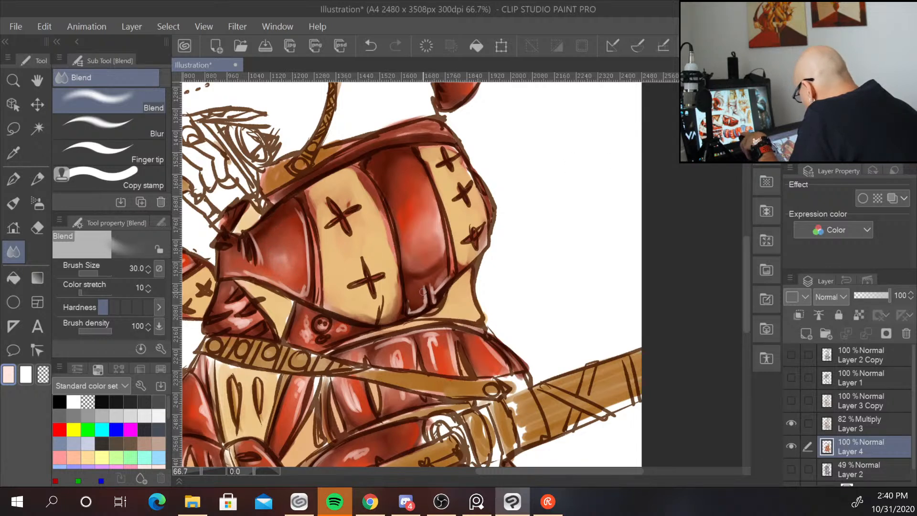
# Reduce the Blend brush size to 17 for finer blending.
pyautogui.press('[')
pyautogui.press('[')
pyautogui.press('[')
pyautogui.press('[')
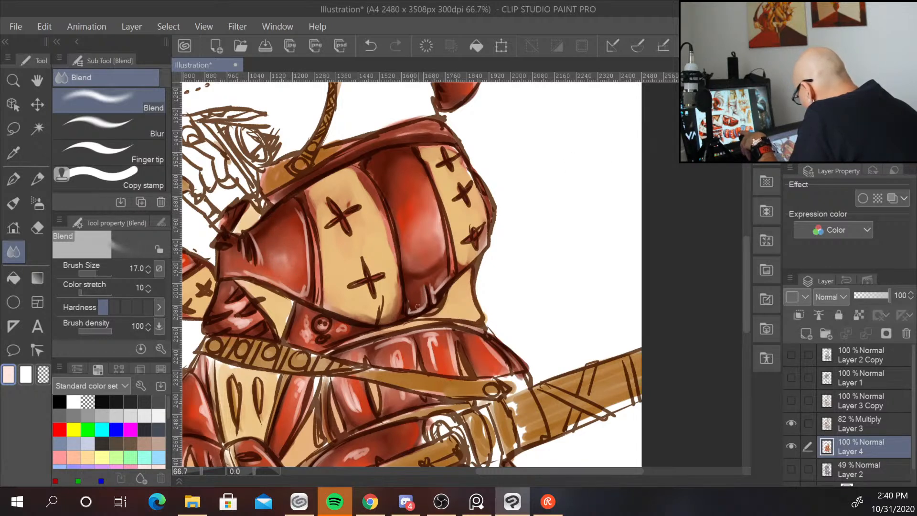
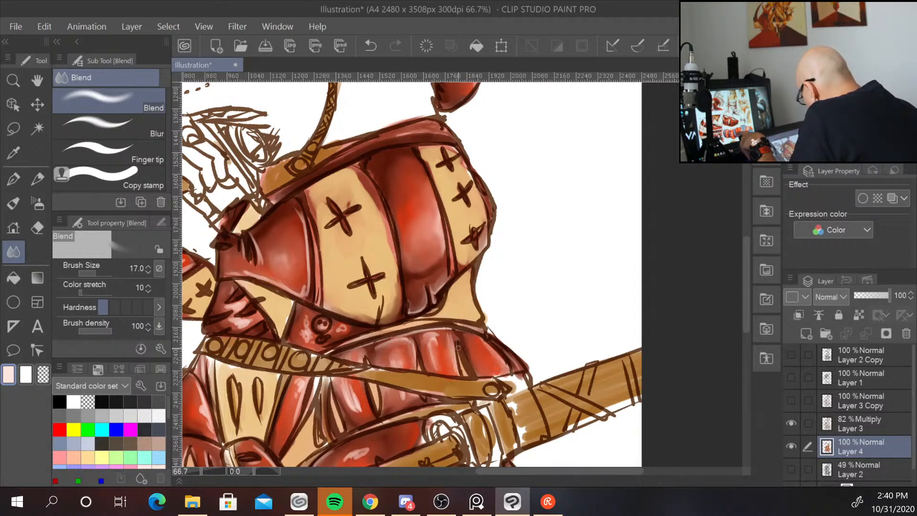
# Blend the pink highlights across the cuirass's chest panels.
pyautogui.moveTo(352, 386); pyautogui.dragTo(351, 384)
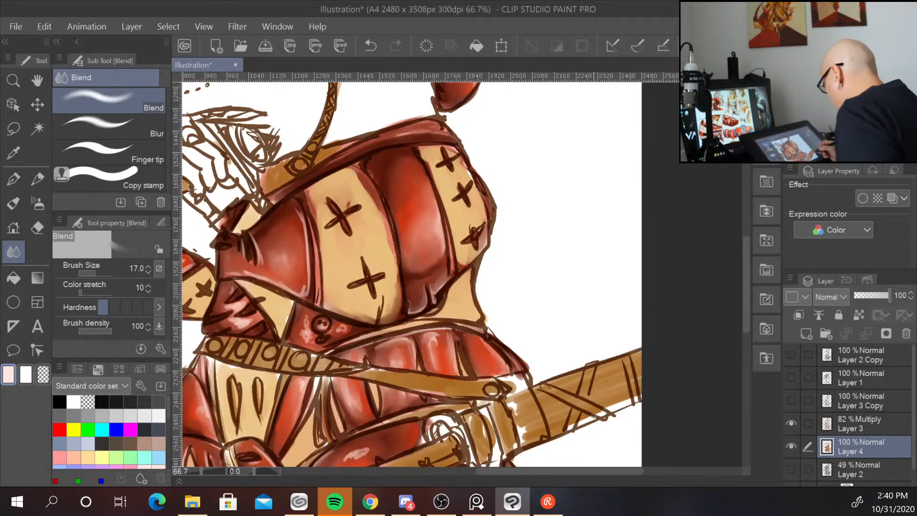
pyautogui.moveTo(364, 429)
pyautogui.mouseDown()
pyautogui.moveTo(436, 277)
pyautogui.moveTo(429, 310)
pyautogui.mouseUp()
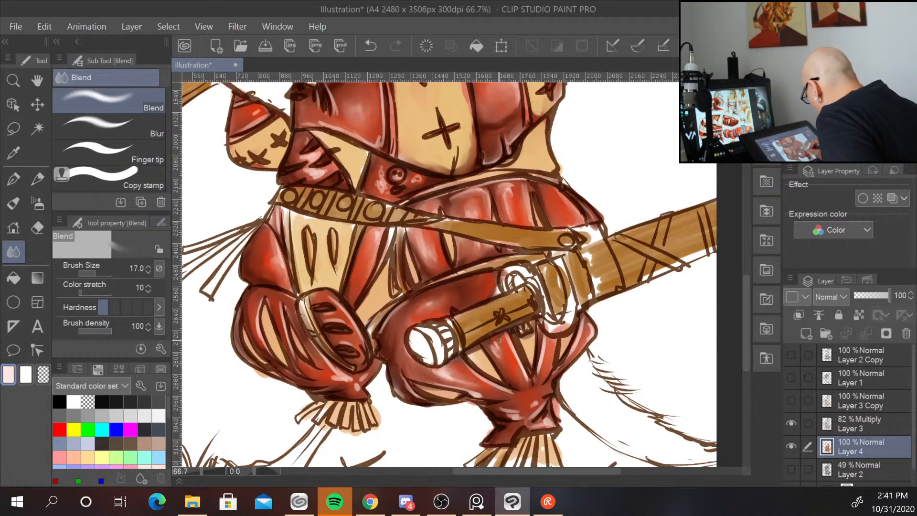
# Soften the highlights on both puffed pant legs with the Blend tool.
pyautogui.moveTo(551, 349)
pyautogui.mouseDown()
pyautogui.moveTo(547, 339)
pyautogui.moveTo(540, 367)
pyautogui.mouseUp()
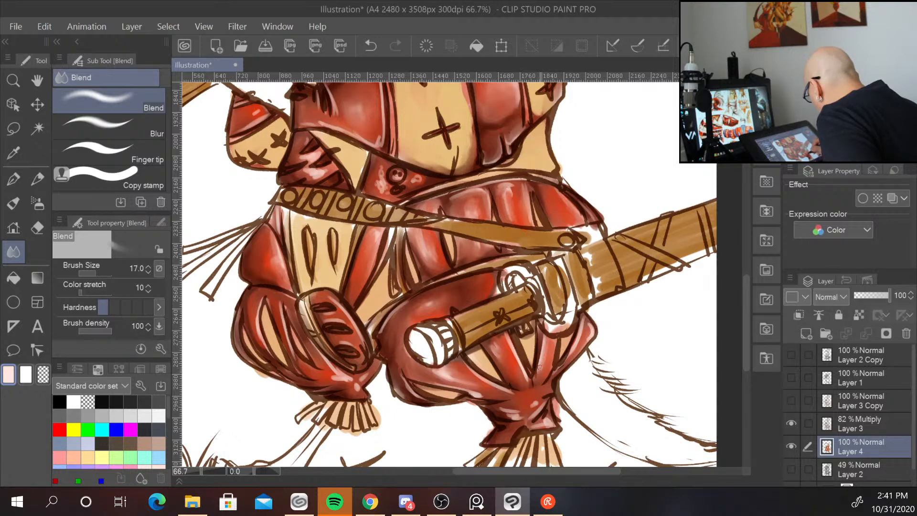
pyautogui.moveTo(586, 323); pyautogui.dragTo(582, 336)
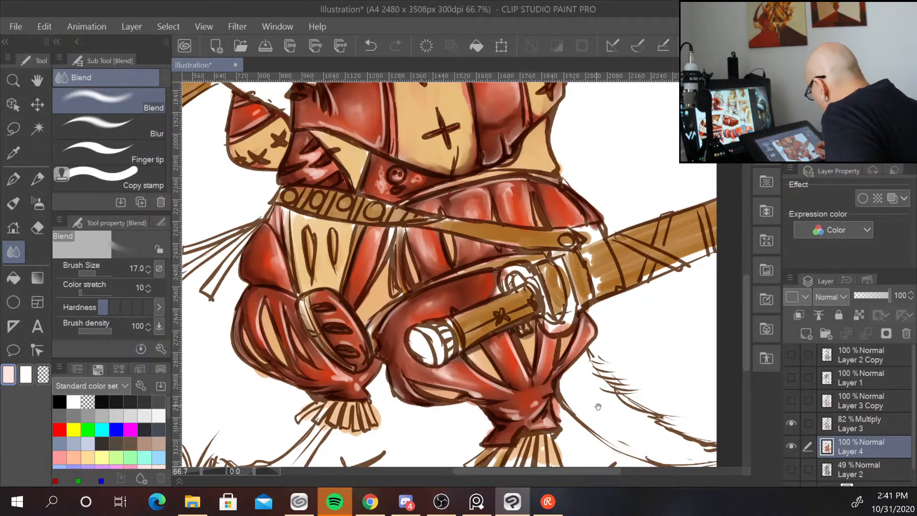
pyautogui.moveTo(598, 406); pyautogui.dragTo(605, 375)
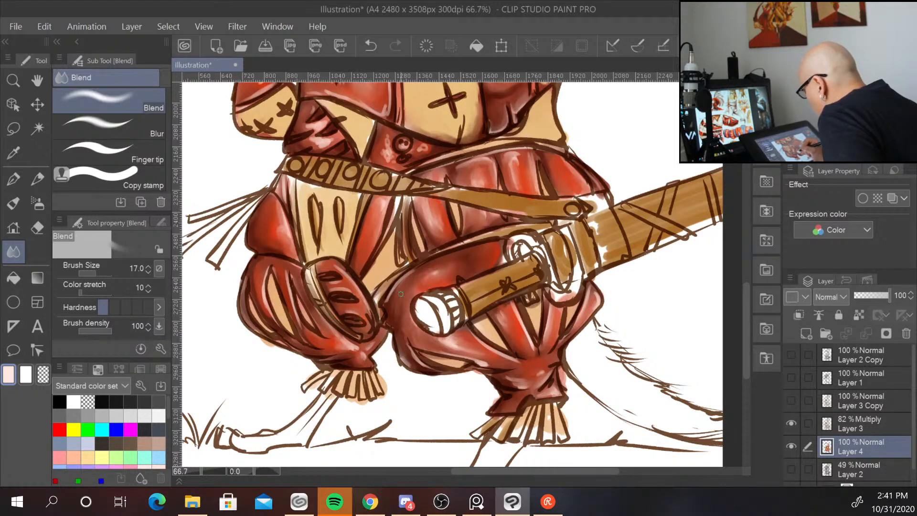
pyautogui.moveTo(401, 294); pyautogui.dragTo(410, 381)
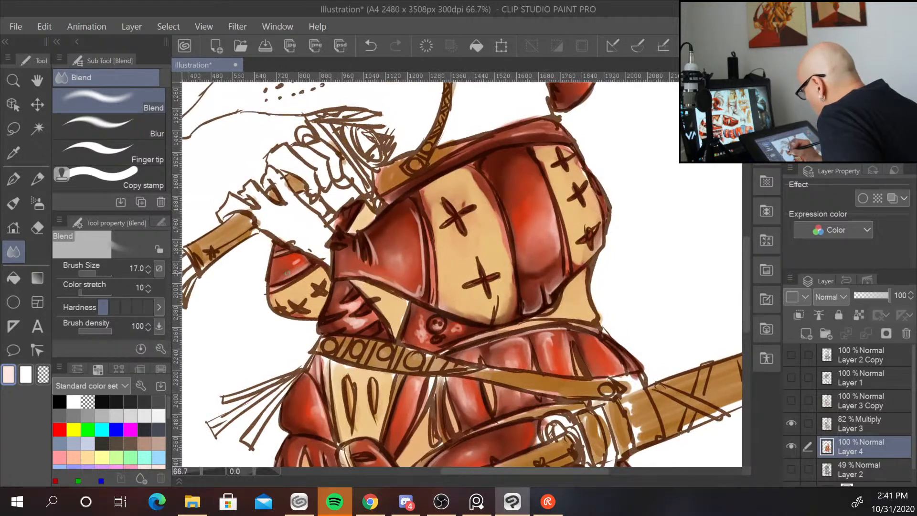
# Blend the highlights on the cuirass shoulder, the hat's side flap beside the ear, and the hat brim.
pyautogui.moveTo(436, 241)
pyautogui.mouseDown()
pyautogui.moveTo(410, 351)
pyautogui.moveTo(381, 409)
pyautogui.mouseUp()
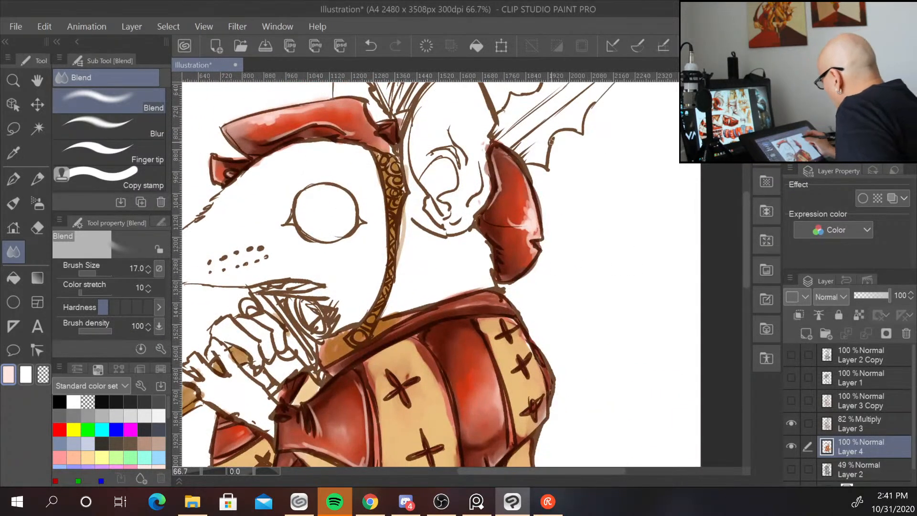
pyautogui.moveTo(528, 217); pyautogui.dragTo(517, 165)
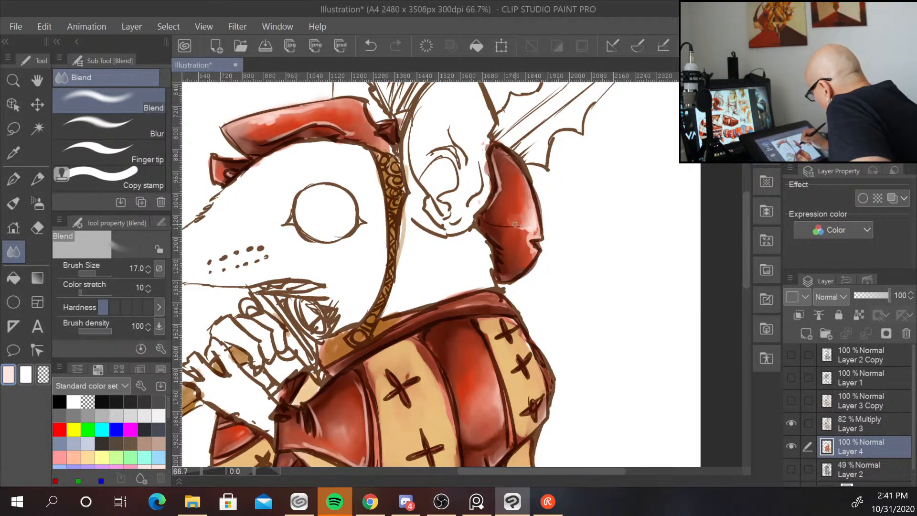
pyautogui.moveTo(529, 230); pyautogui.dragTo(528, 250)
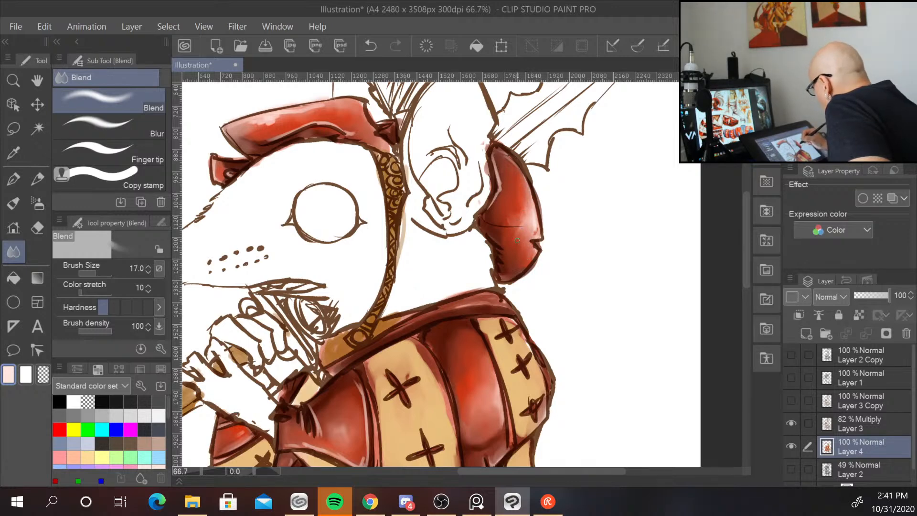
pyautogui.moveTo(495, 153); pyautogui.dragTo(493, 155)
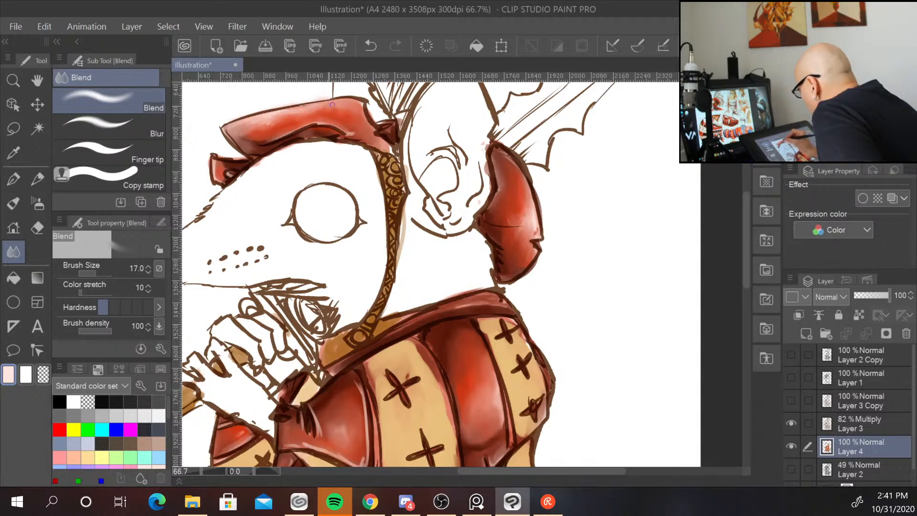
pyautogui.moveTo(220, 157); pyautogui.dragTo(217, 177)
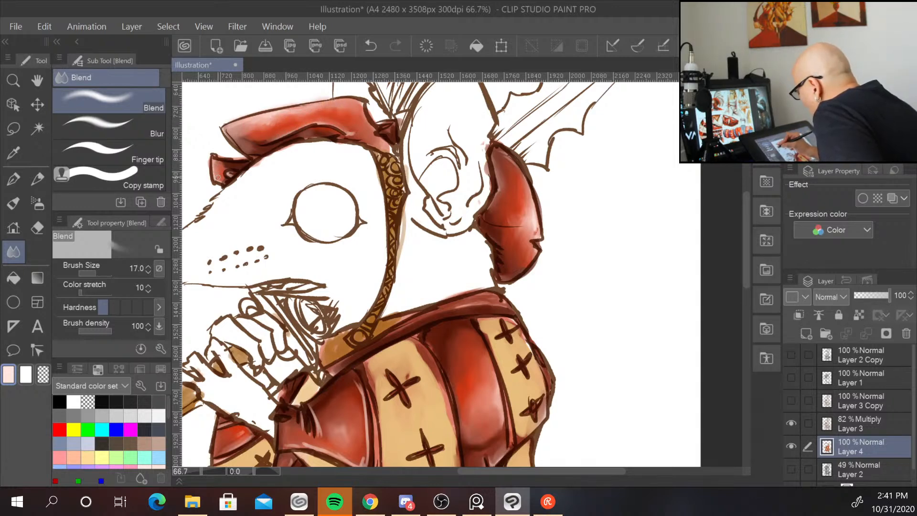
# Zoom out, sample a tan colour from the armour, and switch to the blendTraditional-Gus brush.
pyautogui.hotkey('ctrl', '-')
pyautogui.hotkey('ctrl', '-')
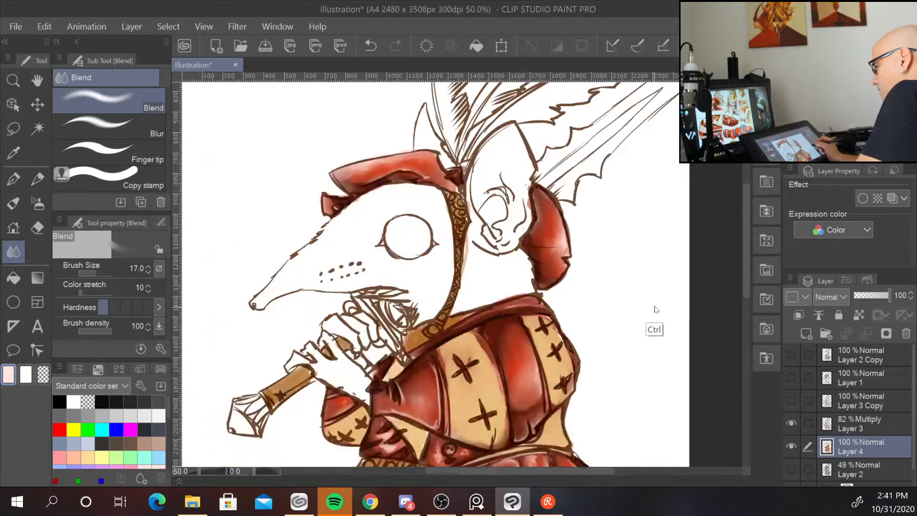
pyautogui.moveTo(651, 323); pyautogui.dragTo(567, 233)
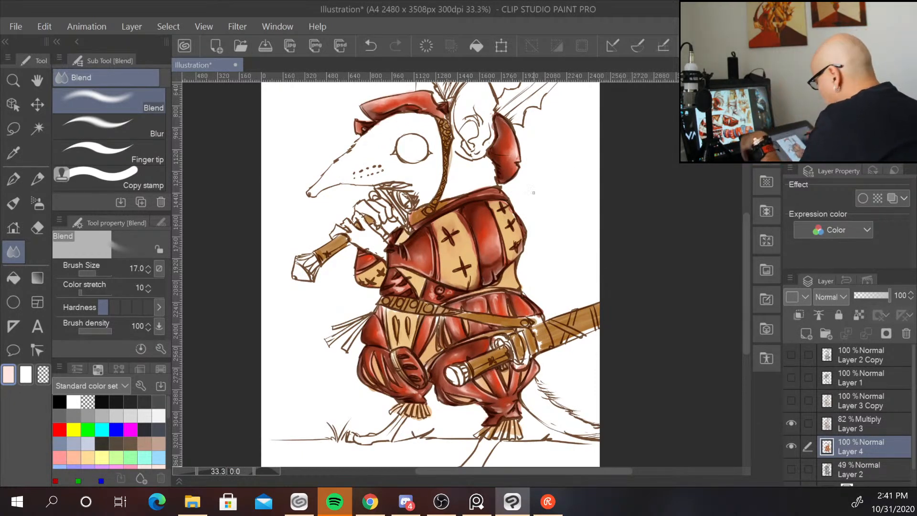
pyautogui.keyDown('alt'); pyautogui.click(460, 270); pyautogui.keyUp('alt')
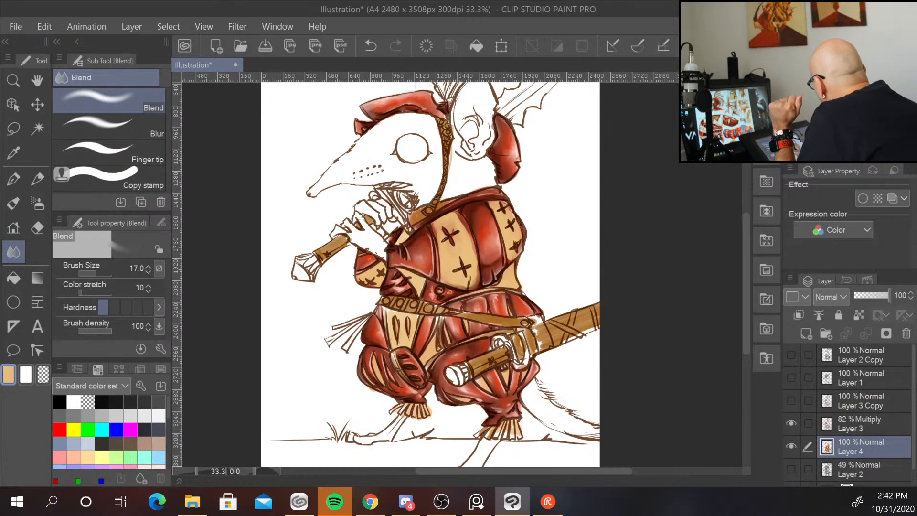
pyautogui.click(838, 98)
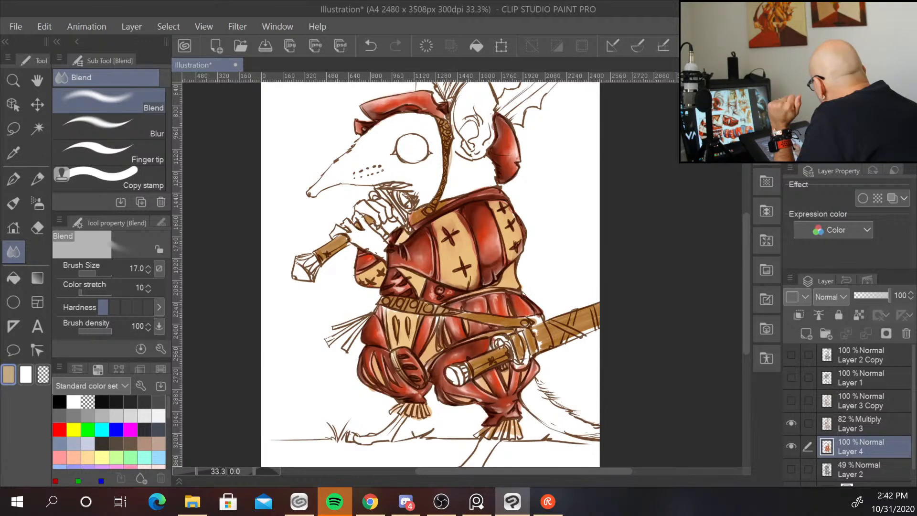
pyautogui.moveTo(837, 98); pyautogui.dragTo(839, 106)
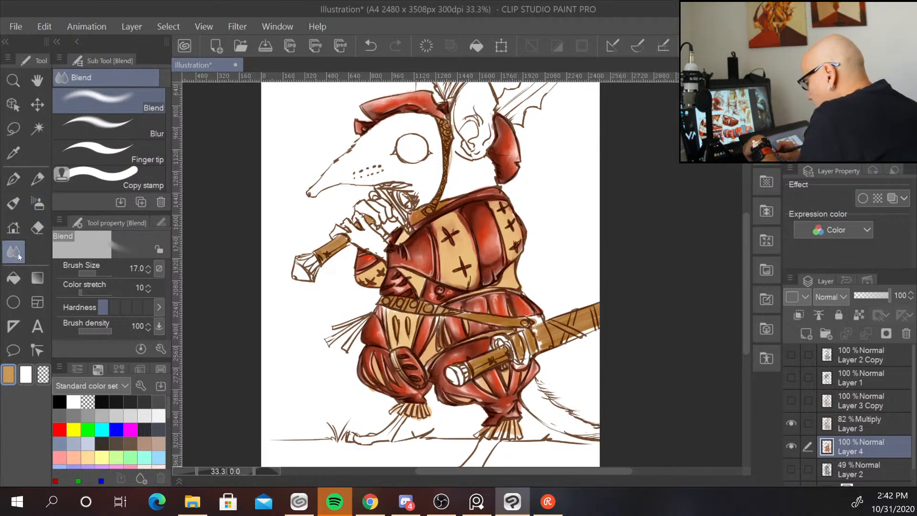
pyautogui.click(12, 204)
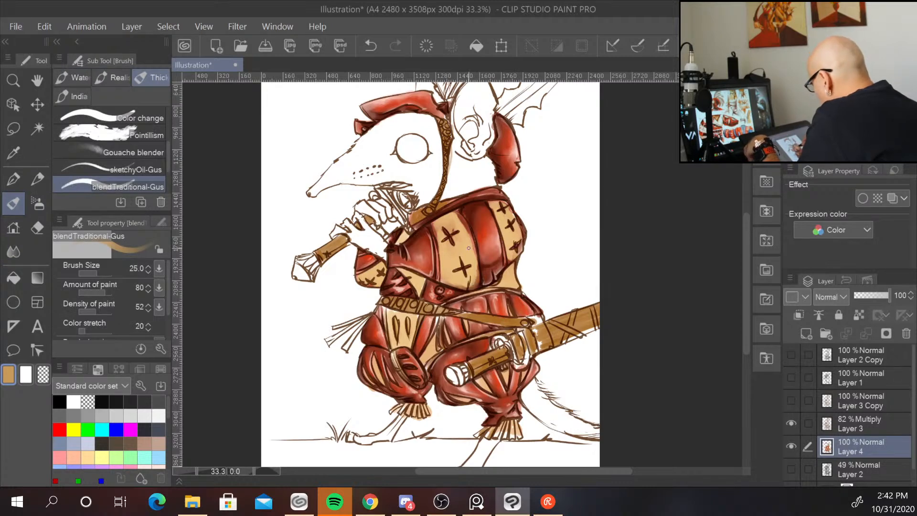
# Paint tan blending strokes on the cuirass's chest panel and enlarge the brush to 40.
pyautogui.scroll(1, 470, 249)
pyautogui.scroll(1, 470, 248)
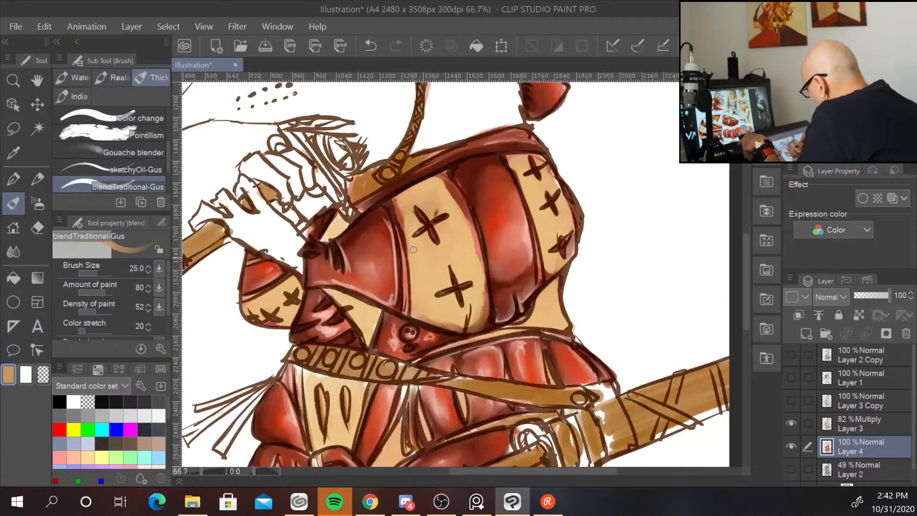
pyautogui.moveTo(413, 249)
pyautogui.mouseDown()
pyautogui.moveTo(420, 284)
pyautogui.moveTo(429, 252)
pyautogui.moveTo(440, 276)
pyautogui.moveTo(414, 292)
pyautogui.moveTo(424, 294)
pyautogui.moveTo(447, 261)
pyautogui.moveTo(431, 278)
pyautogui.moveTo(444, 286)
pyautogui.moveTo(415, 300)
pyautogui.moveTo(443, 315)
pyautogui.mouseUp()
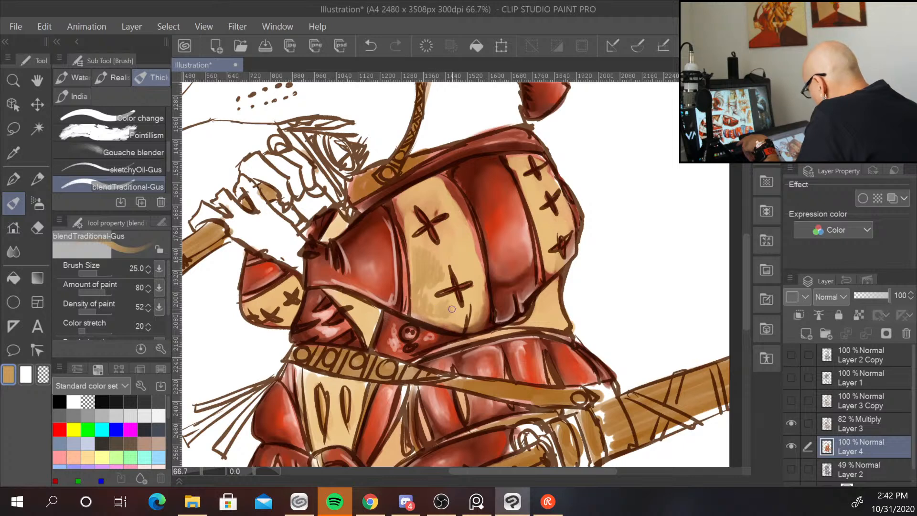
pyautogui.press('[')
pyautogui.press(']')
pyautogui.press(']')
pyautogui.press(']')
pyautogui.press(']')
pyautogui.press(']')
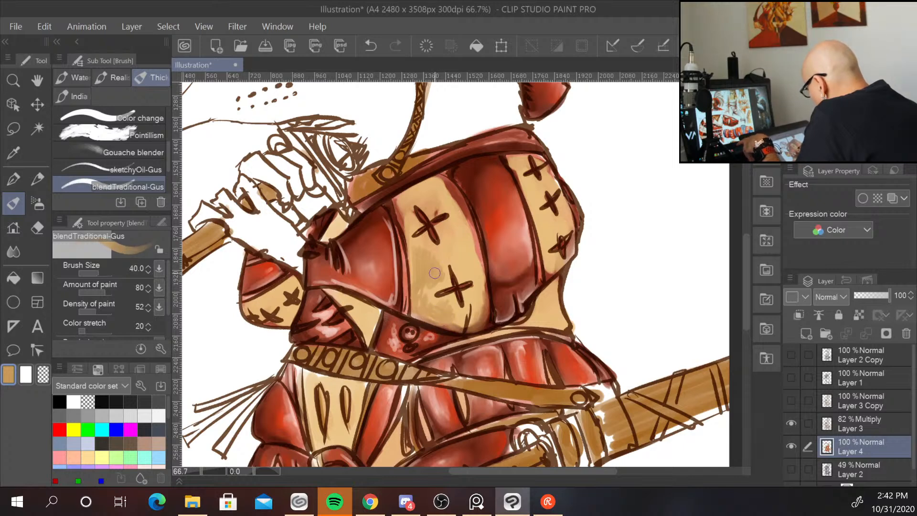
pyautogui.moveTo(435, 271)
pyautogui.mouseDown()
pyautogui.moveTo(428, 287)
pyautogui.moveTo(437, 305)
pyautogui.mouseUp()
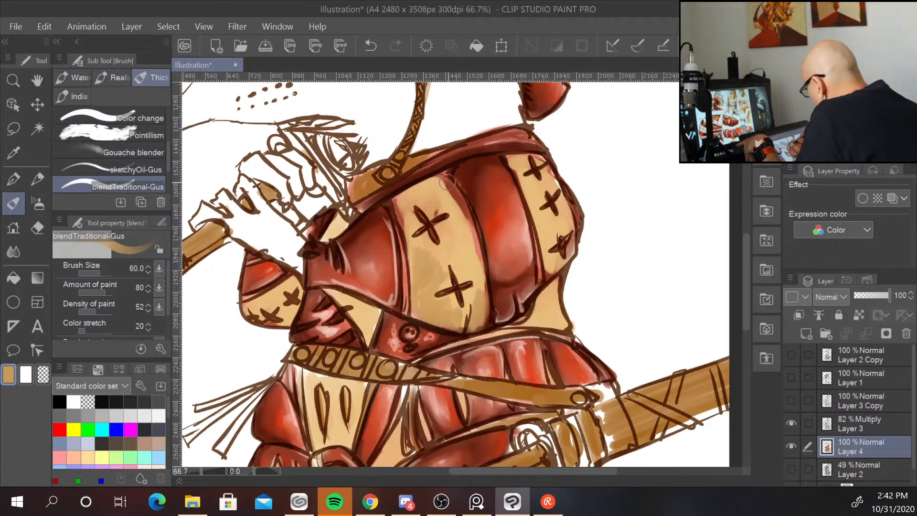
# Blend tan paint over the cuirass's upper panels, shoulder pieces and lower skirt with the brush at 60.
pyautogui.moveTo(470, 205)
pyautogui.mouseDown()
pyautogui.moveTo(471, 245)
pyautogui.moveTo(471, 226)
pyautogui.moveTo(444, 184)
pyautogui.mouseUp()
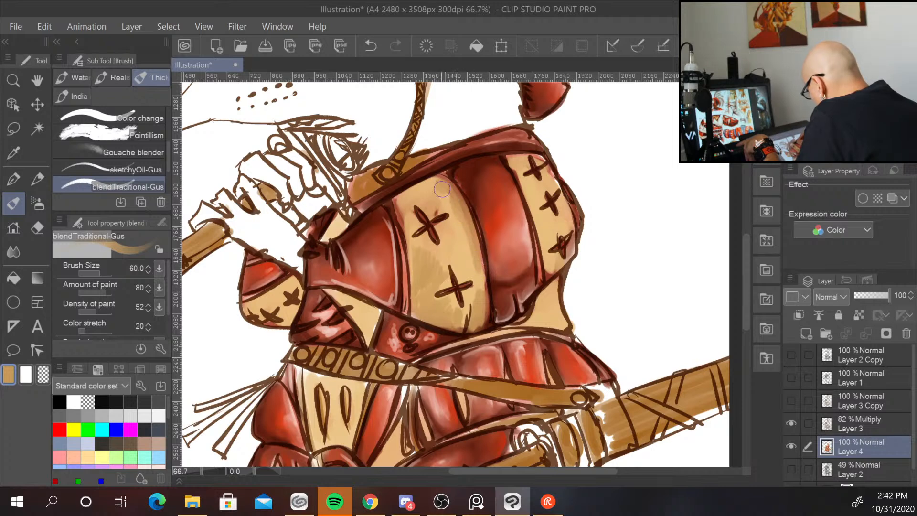
pyautogui.moveTo(524, 182)
pyautogui.mouseDown()
pyautogui.moveTo(515, 164)
pyautogui.moveTo(543, 245)
pyautogui.moveTo(549, 218)
pyautogui.moveTo(547, 265)
pyautogui.moveTo(526, 180)
pyautogui.mouseUp()
pyautogui.moveTo(368, 311)
pyautogui.mouseDown()
pyautogui.moveTo(341, 293)
pyautogui.moveTo(364, 327)
pyautogui.mouseUp()
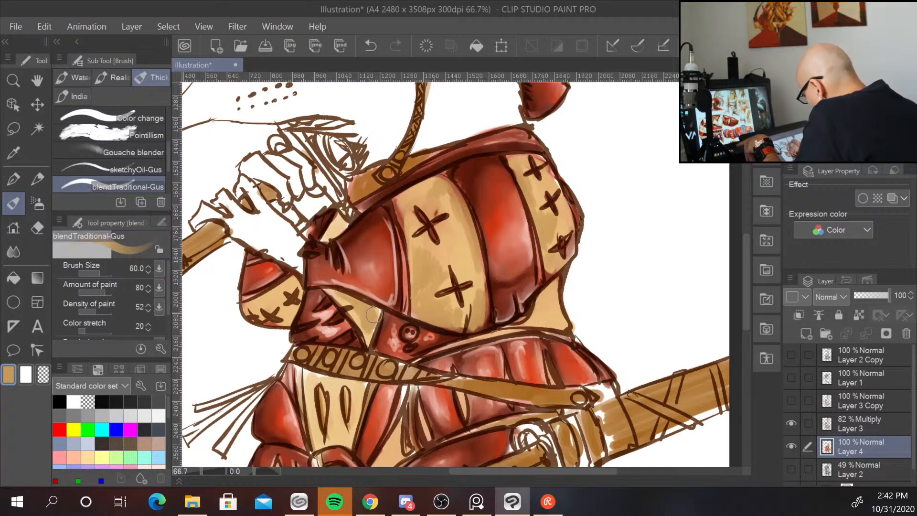
pyautogui.moveTo(286, 282)
pyautogui.mouseDown()
pyautogui.moveTo(255, 301)
pyautogui.moveTo(268, 305)
pyautogui.moveTo(274, 324)
pyautogui.moveTo(284, 317)
pyautogui.moveTo(267, 319)
pyautogui.moveTo(291, 319)
pyautogui.mouseUp()
pyautogui.moveTo(546, 295)
pyautogui.mouseDown()
pyautogui.moveTo(535, 327)
pyautogui.moveTo(519, 320)
pyautogui.moveTo(485, 333)
pyautogui.mouseUp()
pyautogui.moveTo(346, 388)
pyautogui.mouseDown()
pyautogui.moveTo(337, 435)
pyautogui.moveTo(337, 380)
pyautogui.moveTo(339, 420)
pyautogui.moveTo(321, 377)
pyautogui.moveTo(306, 373)
pyautogui.moveTo(309, 423)
pyautogui.moveTo(305, 369)
pyautogui.moveTo(296, 371)
pyautogui.moveTo(297, 382)
pyautogui.moveTo(362, 386)
pyautogui.mouseUp()
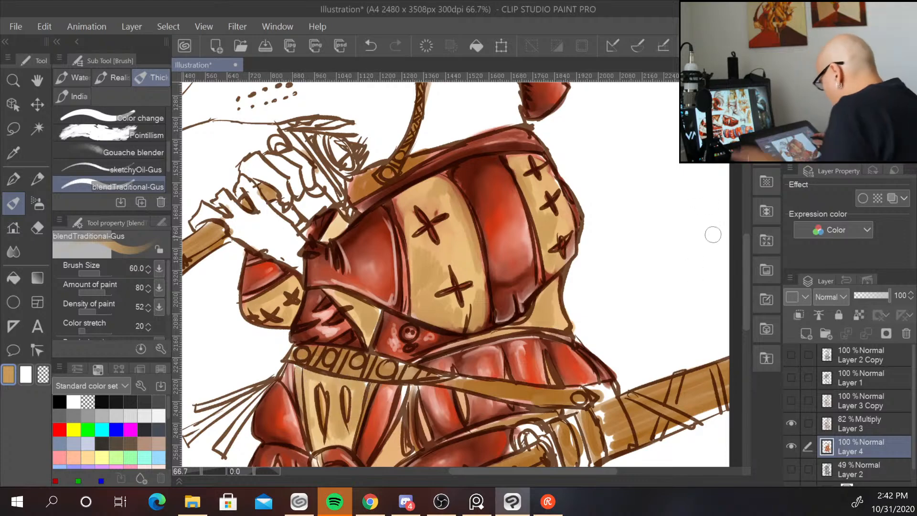
pyautogui.moveTo(686, 332); pyautogui.dragTo(723, 199)
pyautogui.moveTo(435, 296)
pyautogui.mouseDown()
pyautogui.moveTo(418, 337)
pyautogui.moveTo(427, 320)
pyautogui.mouseUp()
pyautogui.moveTo(534, 384)
pyautogui.mouseDown()
pyautogui.moveTo(536, 391)
pyautogui.moveTo(581, 388)
pyautogui.moveTo(582, 367)
pyautogui.moveTo(583, 387)
pyautogui.moveTo(613, 380)
pyautogui.moveTo(612, 367)
pyautogui.mouseUp()
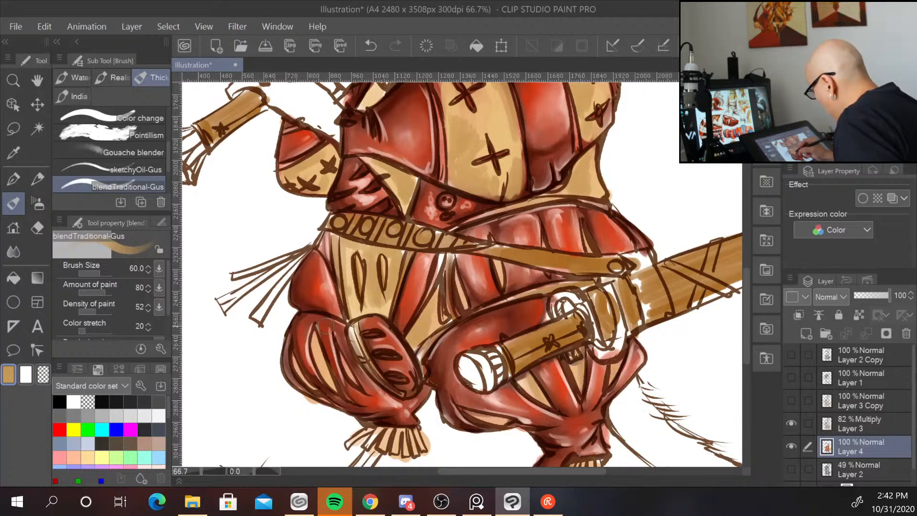
# Blend the tan paint over the puffed pant legs, ankle tassels and sword scabbard area.
pyautogui.moveTo(314, 335); pyautogui.dragTo(332, 376)
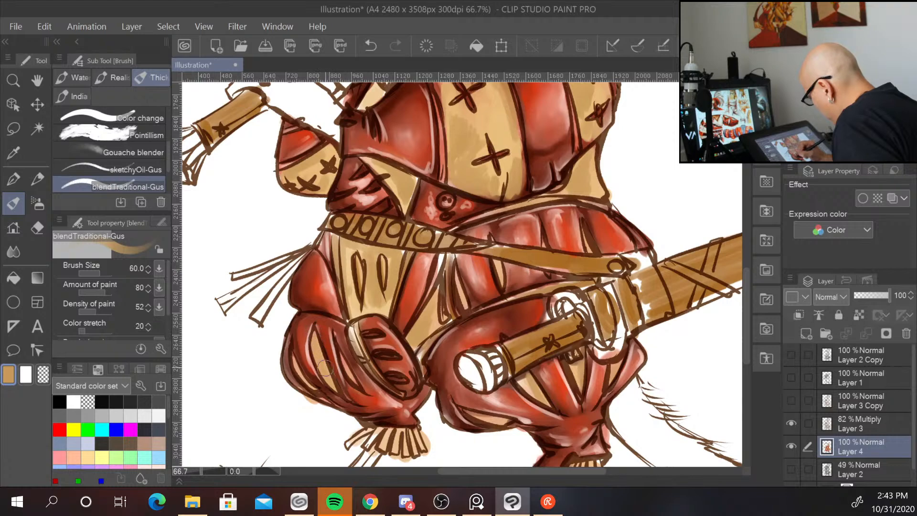
pyautogui.moveTo(686, 390); pyautogui.dragTo(696, 309)
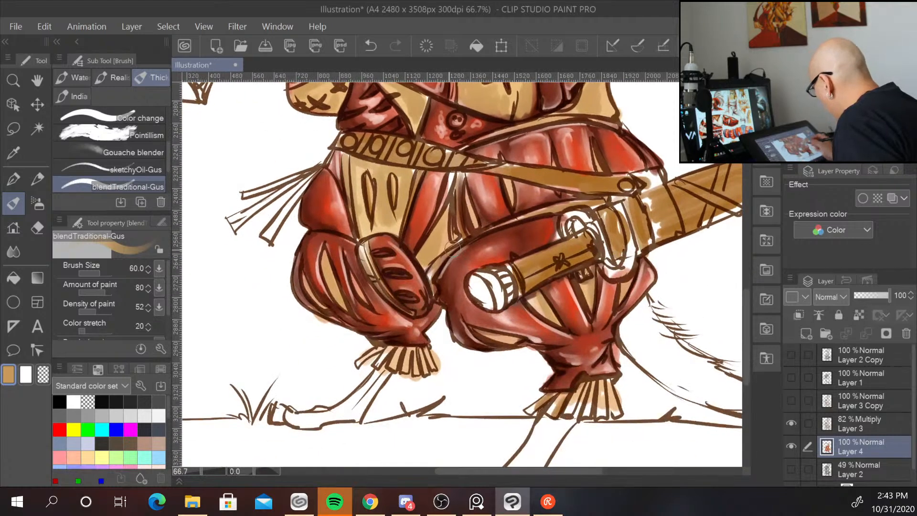
pyautogui.moveTo(393, 352); pyautogui.dragTo(428, 371)
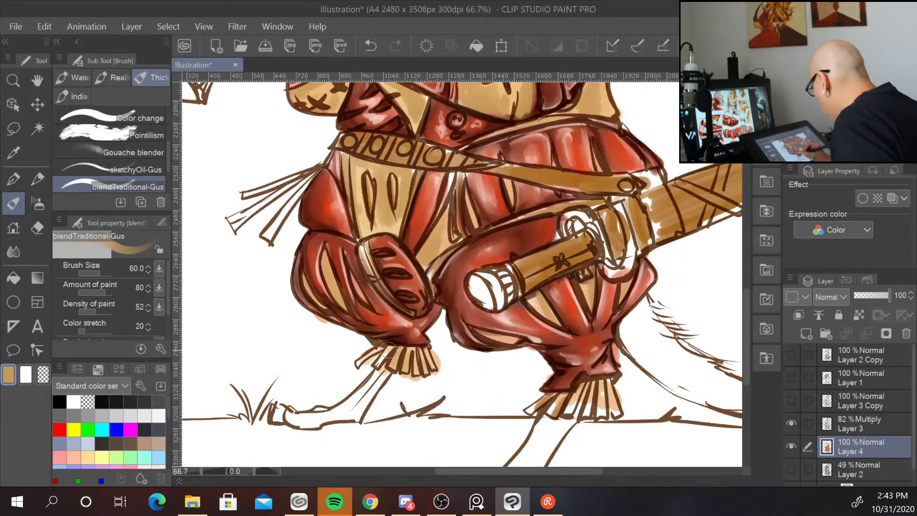
pyautogui.moveTo(395, 344)
pyautogui.mouseDown()
pyautogui.moveTo(378, 369)
pyautogui.moveTo(356, 366)
pyautogui.mouseUp()
pyautogui.moveTo(591, 383)
pyautogui.mouseDown()
pyautogui.moveTo(554, 408)
pyautogui.moveTo(596, 387)
pyautogui.moveTo(589, 412)
pyautogui.moveTo(604, 392)
pyautogui.moveTo(605, 410)
pyautogui.moveTo(622, 395)
pyautogui.mouseUp()
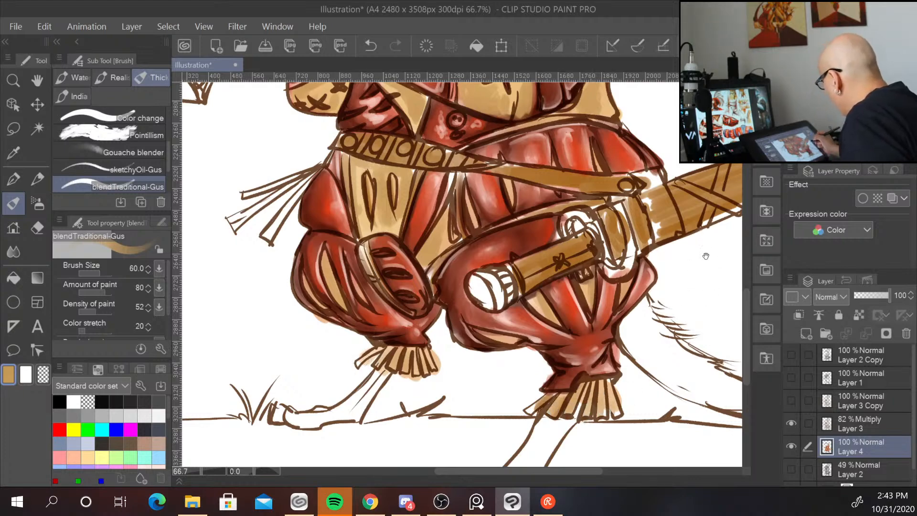
pyautogui.moveTo(706, 256); pyautogui.dragTo(569, 445)
pyautogui.moveTo(569, 265)
pyautogui.mouseDown()
pyautogui.moveTo(576, 295)
pyautogui.moveTo(653, 375)
pyautogui.moveTo(655, 388)
pyautogui.mouseUp()
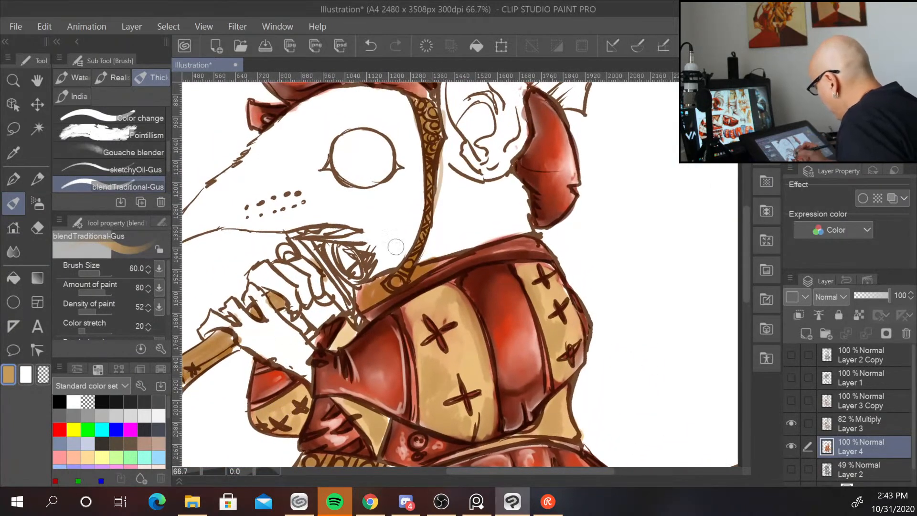
# Blend tan paint around the collar and the hat's side flap, then zoom out to the full figure.
pyautogui.moveTo(362, 291); pyautogui.dragTo(380, 283)
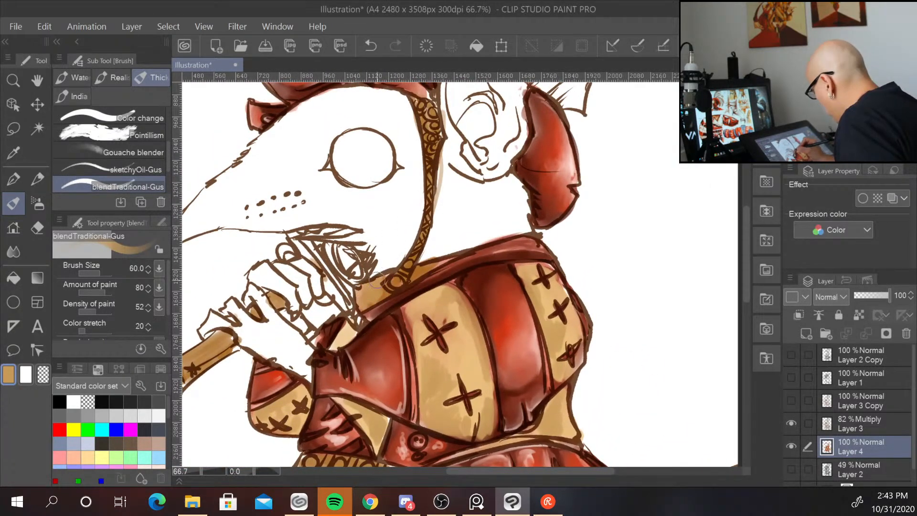
pyautogui.moveTo(601, 205); pyautogui.dragTo(610, 285)
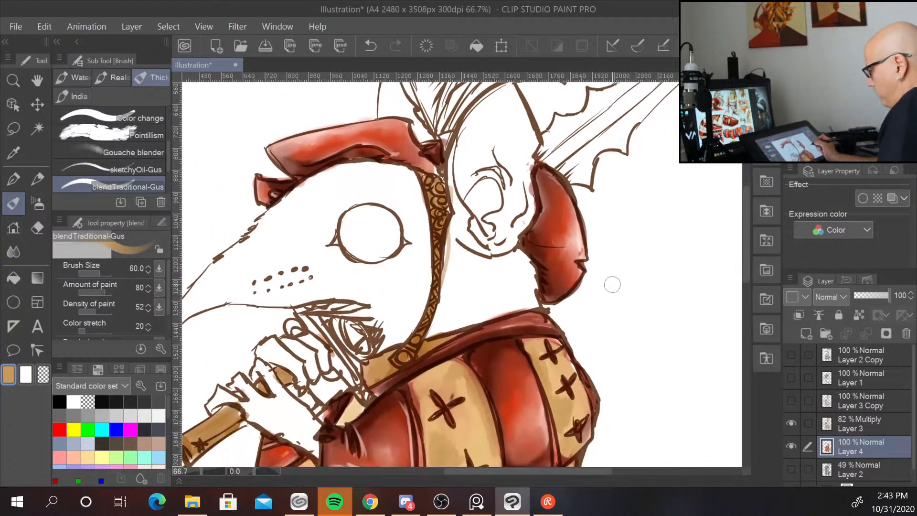
pyautogui.scroll(-2, 613, 284)
pyautogui.moveTo(662, 319); pyautogui.dragTo(574, 194)
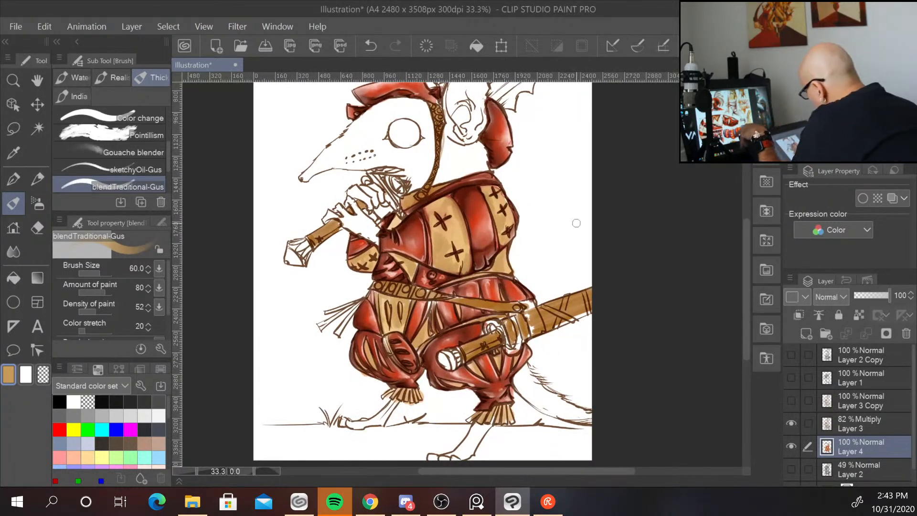
# Sample a light tan colour from the figure and enlarge the brush to 100.
pyautogui.keyDown('alt'); pyautogui.click(416, 397); pyautogui.keyUp('alt')
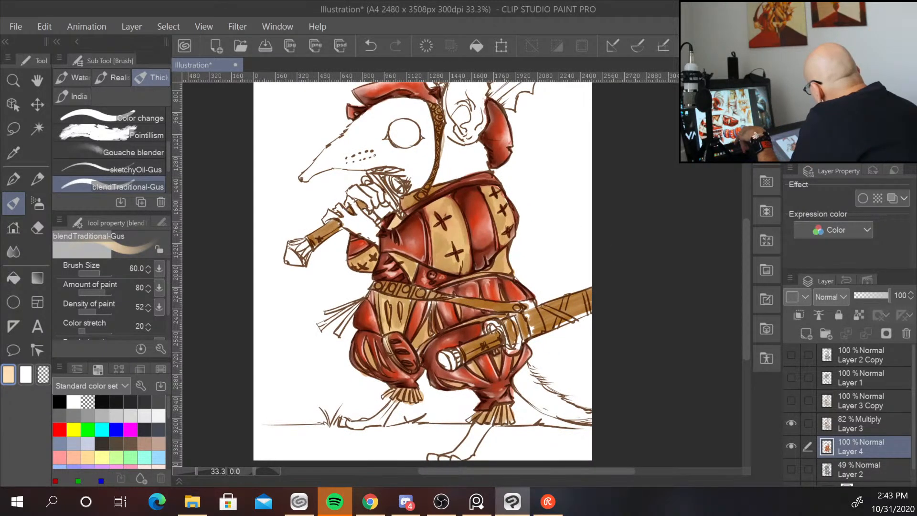
pyautogui.press('[')
pyautogui.press('[')
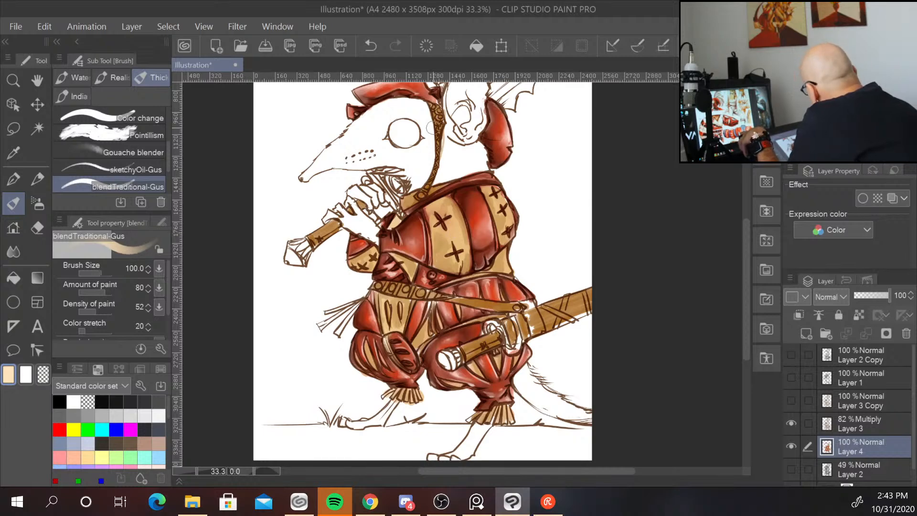
# Blend light tan over the cuirass's central chest panel with the large brush.
pyautogui.press(']')
pyautogui.press(']')
pyautogui.press(']')
pyautogui.press(']')
pyautogui.press(']')
pyautogui.moveTo(455, 215)
pyautogui.mouseDown()
pyautogui.moveTo(445, 243)
pyautogui.moveTo(450, 260)
pyautogui.moveTo(450, 209)
pyautogui.moveTo(511, 218)
pyautogui.moveTo(511, 249)
pyautogui.mouseUp()
# Pick white, shrink the brush to 50, and paint highlights on the cuirass's chest panels.
pyautogui.press('[')
pyautogui.press('[')
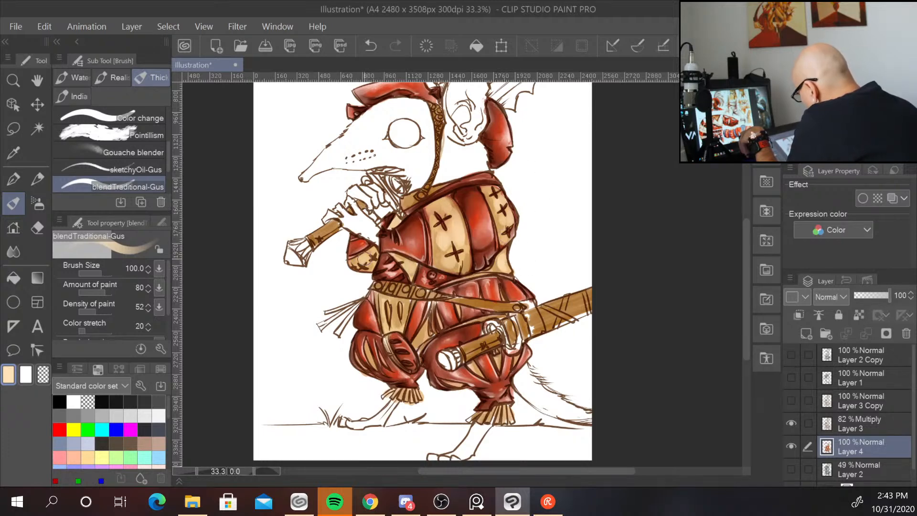
pyautogui.press('[')
pyautogui.press('[')
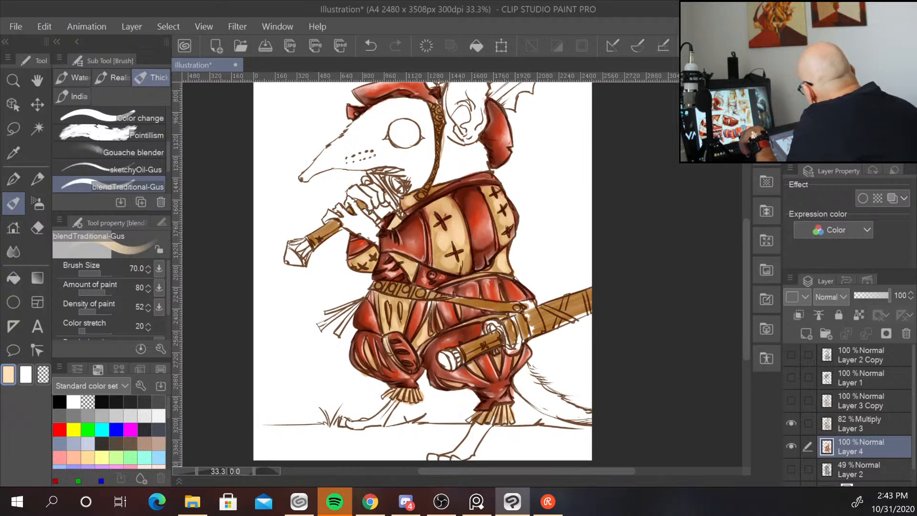
pyautogui.click(73, 402)
pyautogui.press('[')
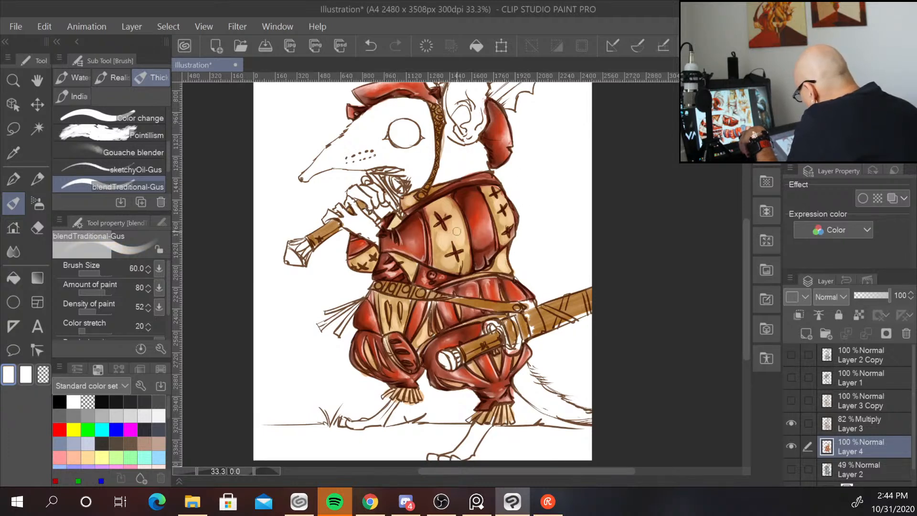
pyautogui.press('[')
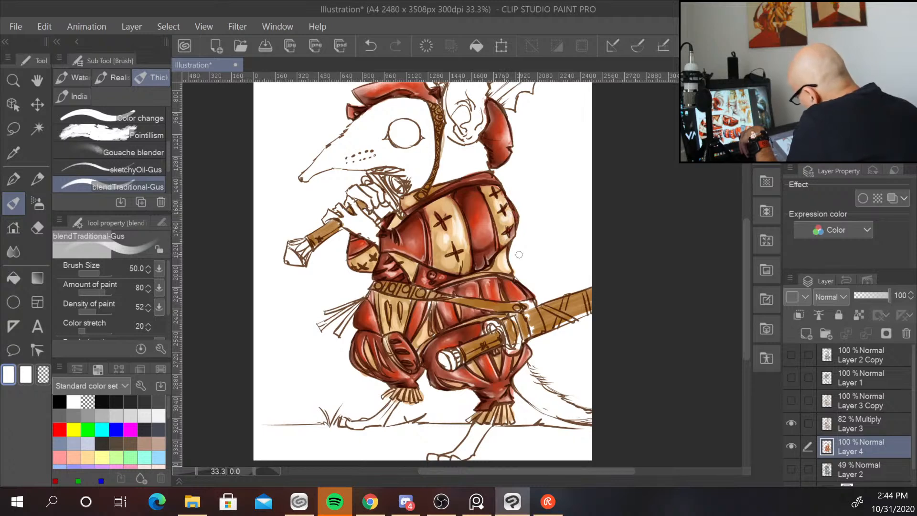
pyautogui.moveTo(410, 267); pyautogui.dragTo(413, 273)
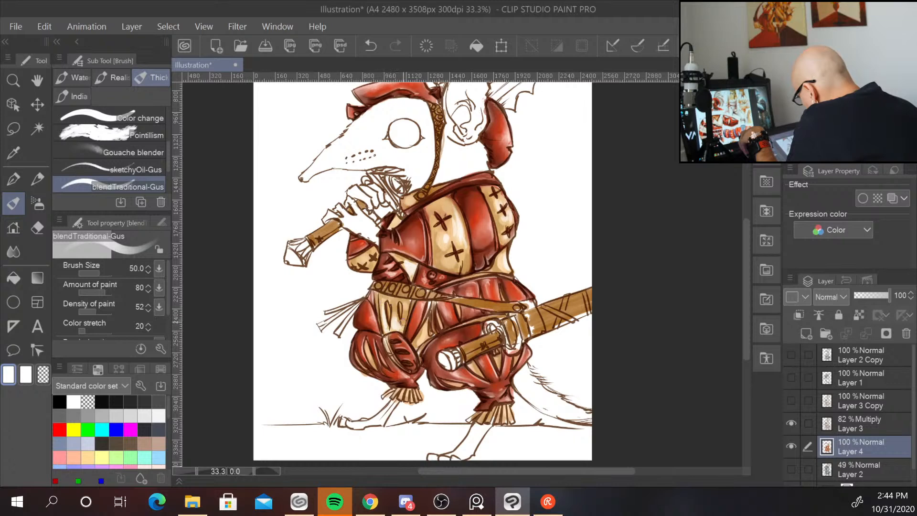
pyautogui.moveTo(407, 304)
pyautogui.mouseDown()
pyautogui.moveTo(403, 332)
pyautogui.moveTo(427, 337)
pyautogui.mouseUp()
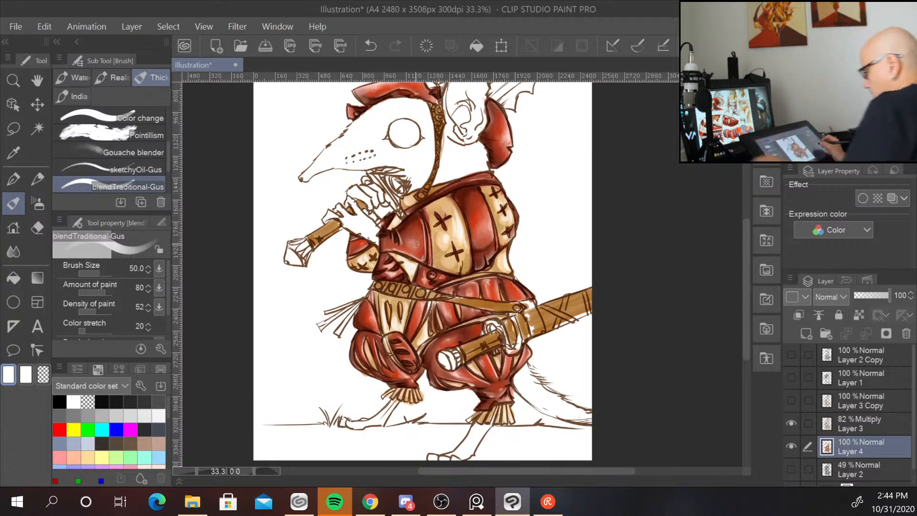
# Sample brown from the scabbard and blend it along the scabbard and sword blade.
pyautogui.scroll(-1, 415, 244)
pyautogui.moveTo(592, 269); pyautogui.dragTo(544, 330)
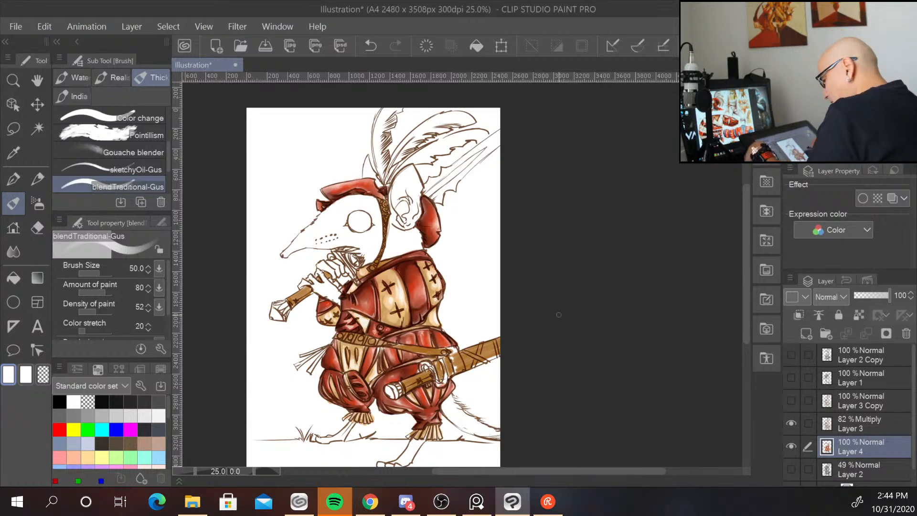
pyautogui.scroll(2, 554, 323)
pyautogui.moveTo(414, 262)
pyautogui.mouseDown()
pyautogui.moveTo(533, 254)
pyautogui.moveTo(565, 196)
pyautogui.moveTo(537, 181)
pyautogui.mouseUp()
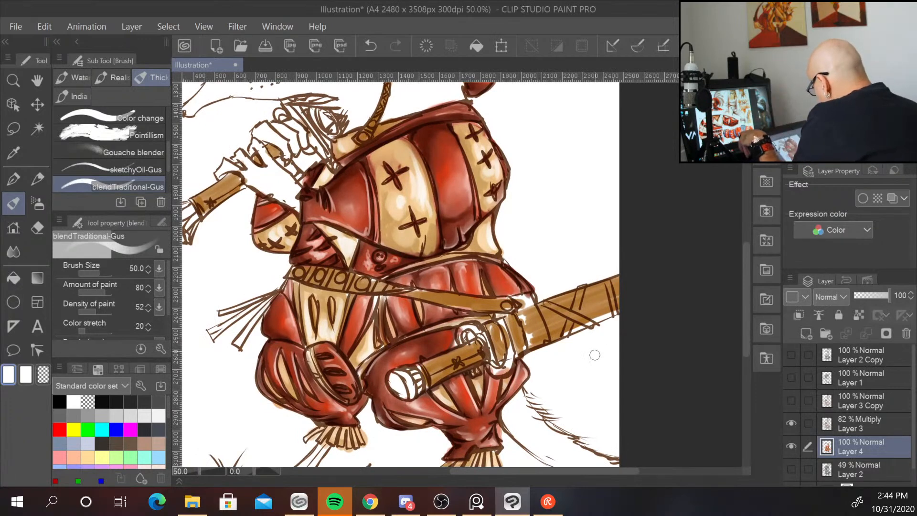
pyautogui.keyDown('alt'); pyautogui.click(536, 325); pyautogui.keyUp('alt')
pyautogui.keyDown('alt'); pyautogui.click(540, 322); pyautogui.keyUp('alt')
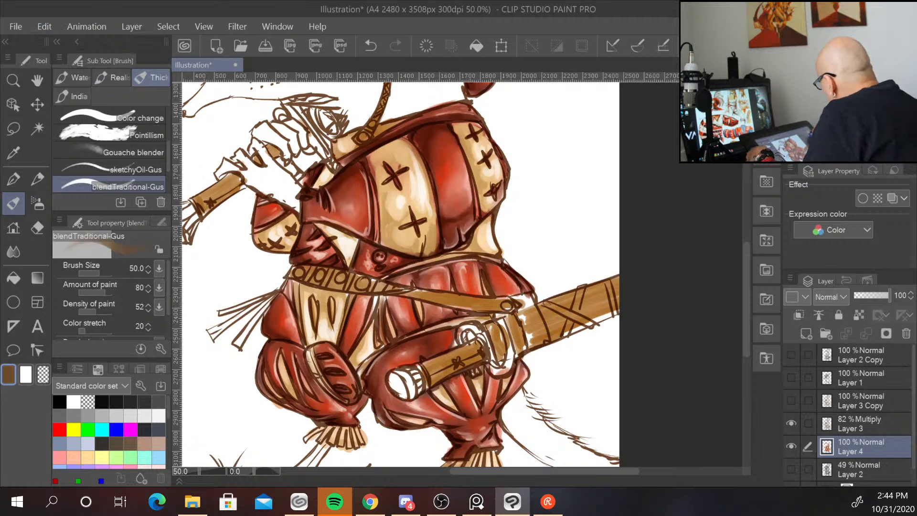
pyautogui.moveTo(426, 364)
pyautogui.mouseDown()
pyautogui.moveTo(475, 344)
pyautogui.moveTo(432, 373)
pyautogui.moveTo(461, 349)
pyautogui.moveTo(485, 347)
pyautogui.moveTo(491, 330)
pyautogui.moveTo(498, 339)
pyautogui.moveTo(523, 314)
pyautogui.moveTo(527, 332)
pyautogui.moveTo(538, 314)
pyautogui.moveTo(511, 319)
pyautogui.moveTo(516, 333)
pyautogui.moveTo(511, 318)
pyautogui.moveTo(556, 317)
pyautogui.moveTo(568, 295)
pyautogui.moveTo(567, 308)
pyautogui.moveTo(592, 292)
pyautogui.moveTo(583, 307)
pyautogui.moveTo(606, 286)
pyautogui.moveTo(595, 293)
pyautogui.moveTo(604, 302)
pyautogui.moveTo(624, 278)
pyautogui.moveTo(608, 284)
pyautogui.moveTo(614, 274)
pyautogui.moveTo(569, 339)
pyautogui.moveTo(609, 316)
pyautogui.mouseUp()
pyautogui.moveTo(561, 336); pyautogui.dragTo(630, 304)
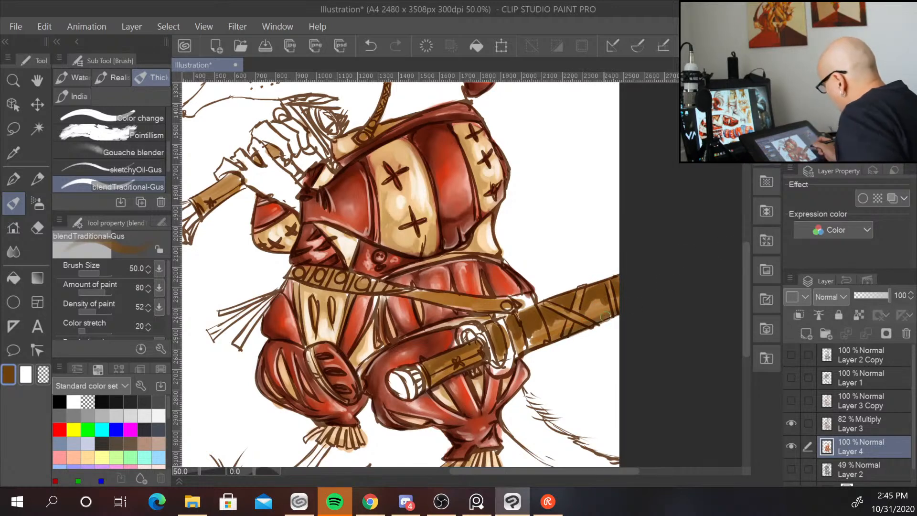
# Blend brown over the belt strap across the waist and near the sword.
pyautogui.moveTo(584, 367); pyautogui.dragTo(589, 383)
pyautogui.moveTo(411, 309); pyautogui.dragTo(499, 324)
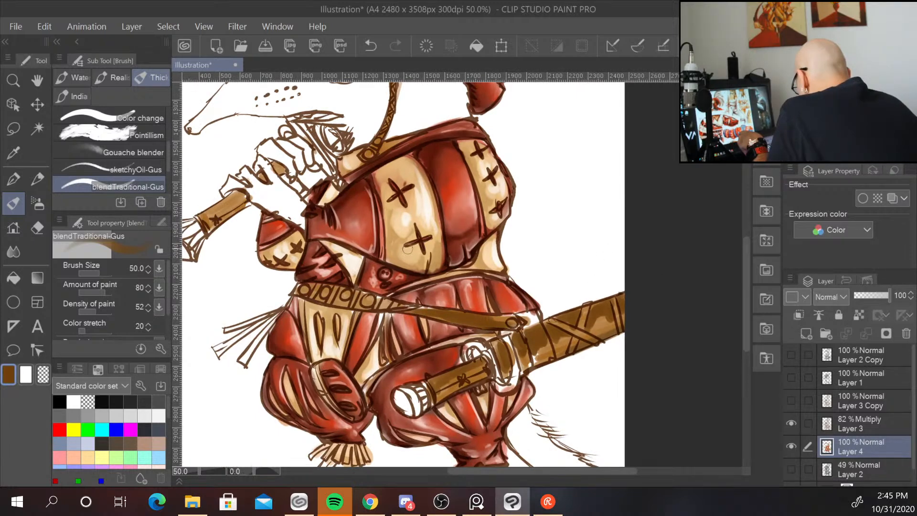
pyautogui.moveTo(332, 293)
pyautogui.mouseDown()
pyautogui.moveTo(399, 306)
pyautogui.moveTo(306, 292)
pyautogui.mouseUp()
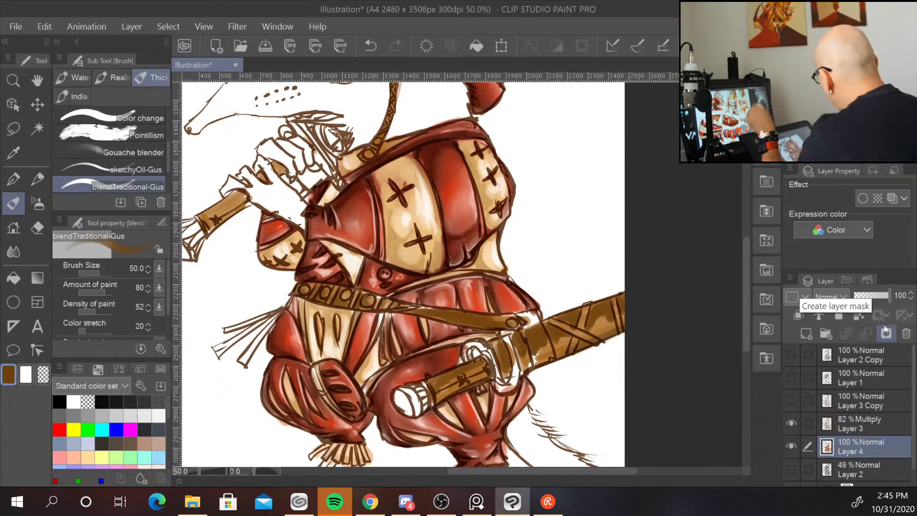
pyautogui.click(864, 117)
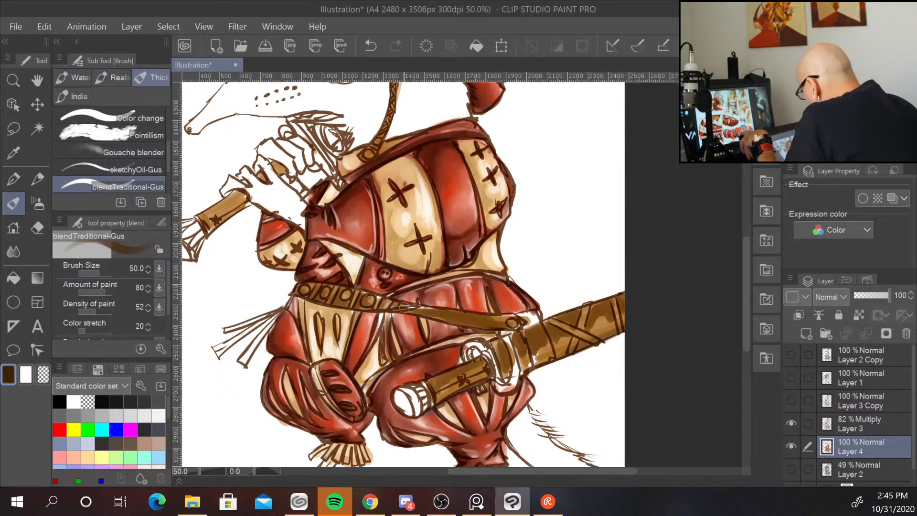
# Shrink the brush to 20 and paint brown details on the belt buckle, chest panel seams and hip belt.
pyautogui.press('[')
pyautogui.press('[')
pyautogui.press('[')
pyautogui.press('[')
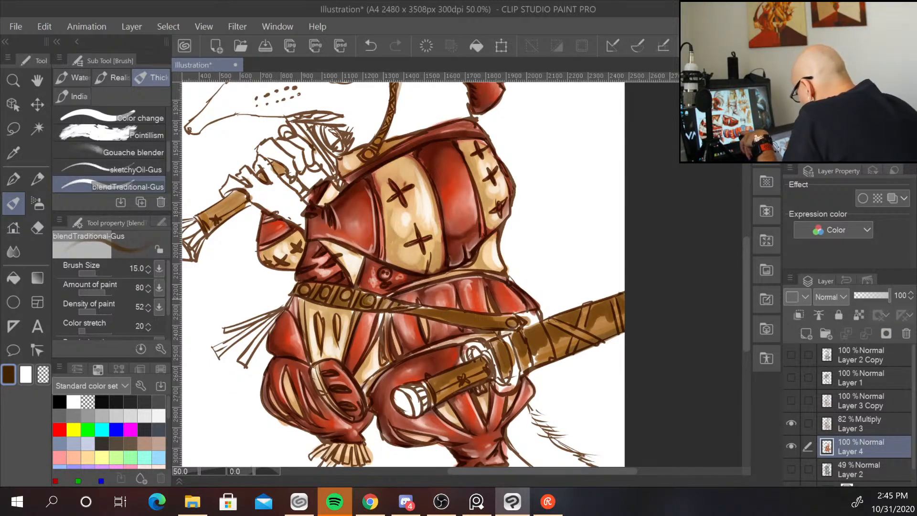
pyautogui.press(']')
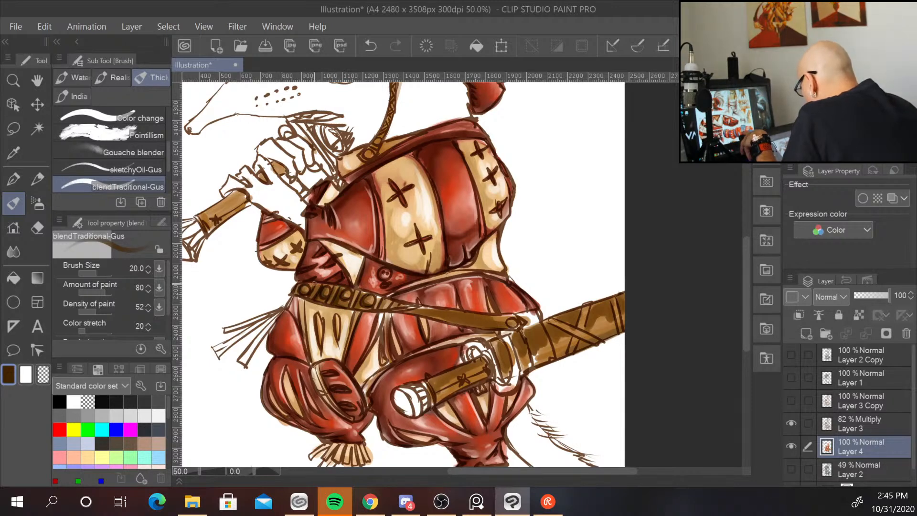
pyautogui.moveTo(421, 273)
pyautogui.mouseDown()
pyautogui.moveTo(442, 262)
pyautogui.moveTo(431, 272)
pyautogui.mouseUp()
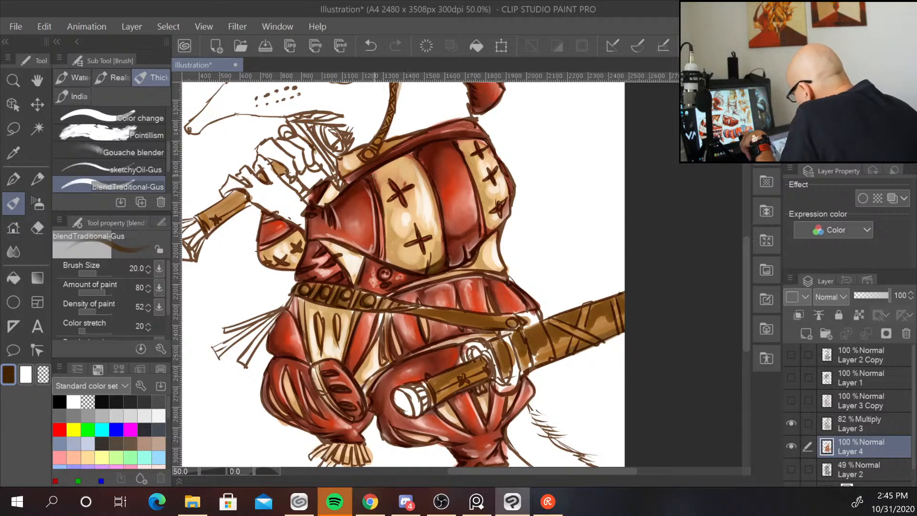
pyautogui.moveTo(385, 216); pyautogui.dragTo(381, 211)
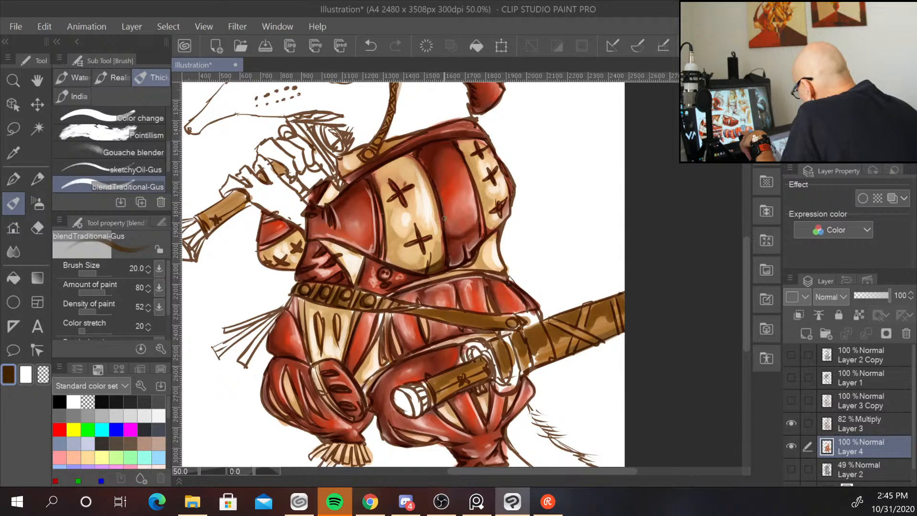
pyautogui.moveTo(474, 191); pyautogui.dragTo(479, 237)
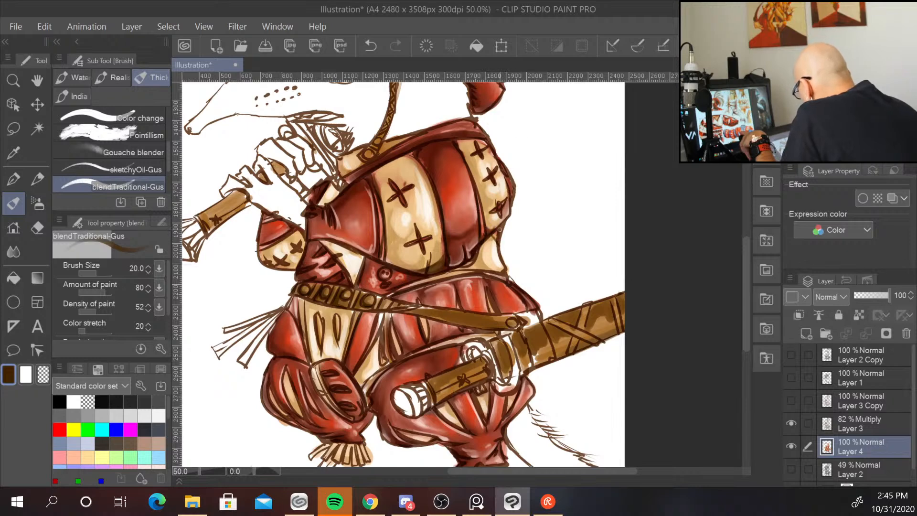
pyautogui.moveTo(495, 238); pyautogui.dragTo(481, 246)
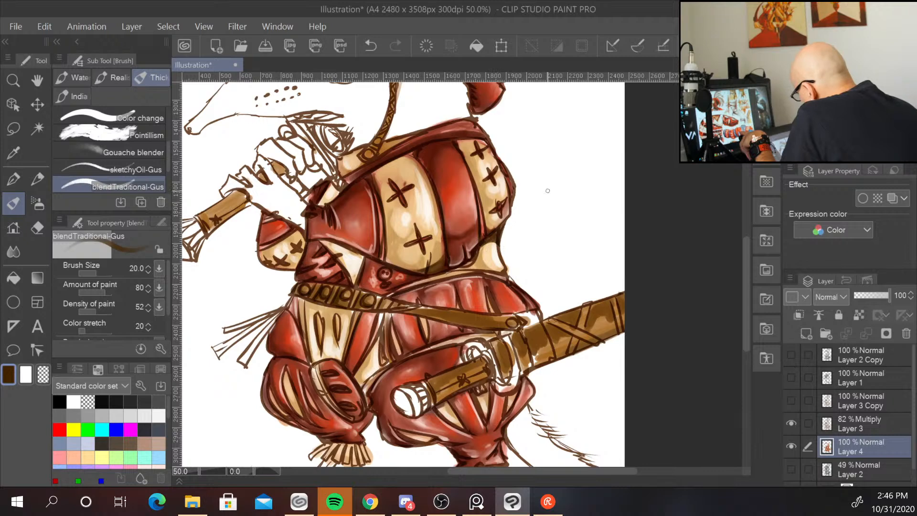
pyautogui.moveTo(449, 271); pyautogui.dragTo(491, 271)
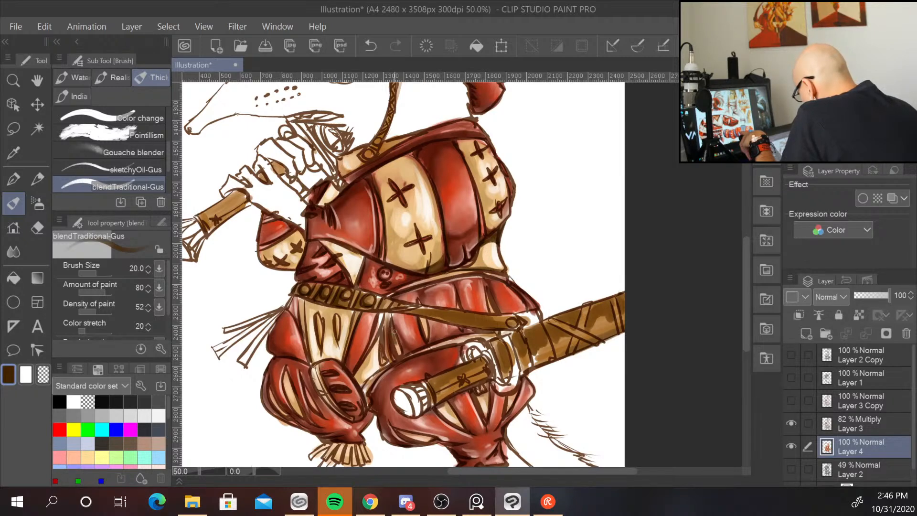
pyautogui.moveTo(393, 323); pyautogui.dragTo(398, 348)
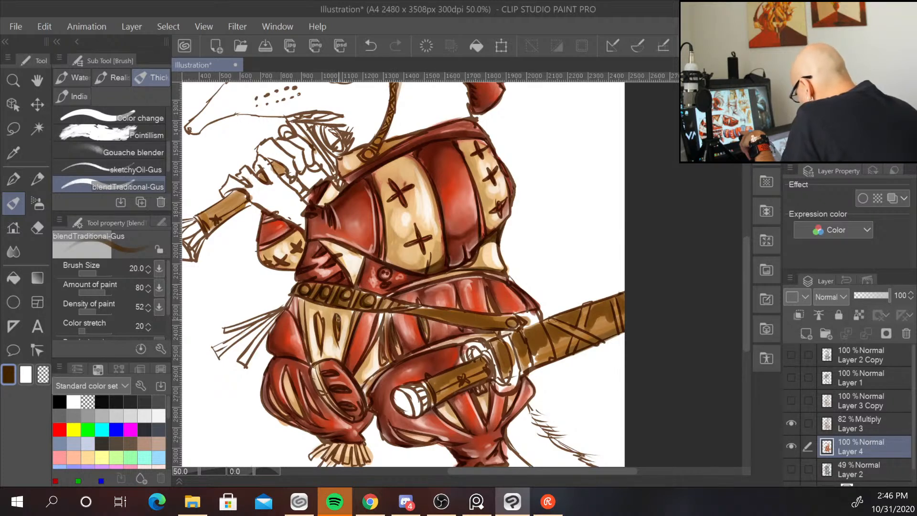
pyautogui.moveTo(302, 301); pyautogui.dragTo(353, 311)
pyautogui.moveTo(323, 307)
pyautogui.mouseDown()
pyautogui.moveTo(335, 309)
pyautogui.moveTo(319, 302)
pyautogui.moveTo(309, 325)
pyautogui.moveTo(314, 361)
pyautogui.mouseUp()
# Blend brown along the diagonal belt strap across the skirt.
pyautogui.scroll(-2, 322, 397)
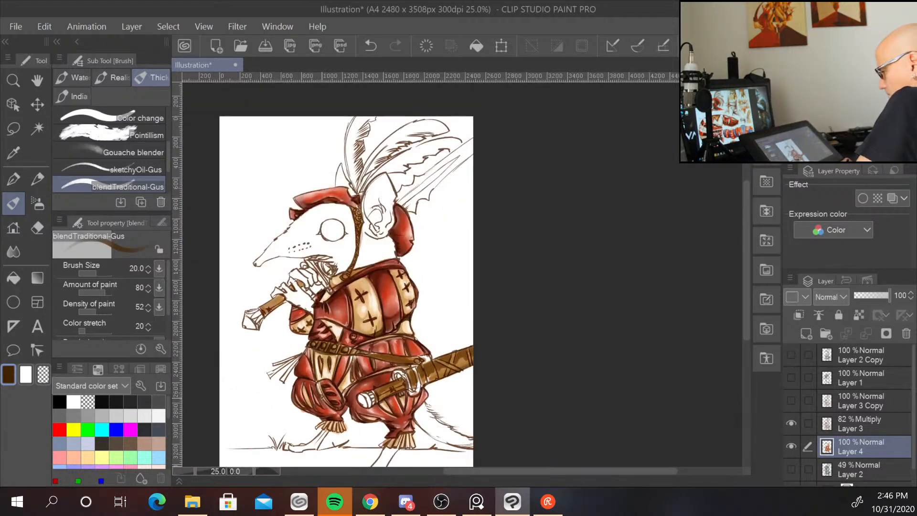
pyautogui.scroll(1, 322, 398)
pyautogui.scroll(1, 322, 398)
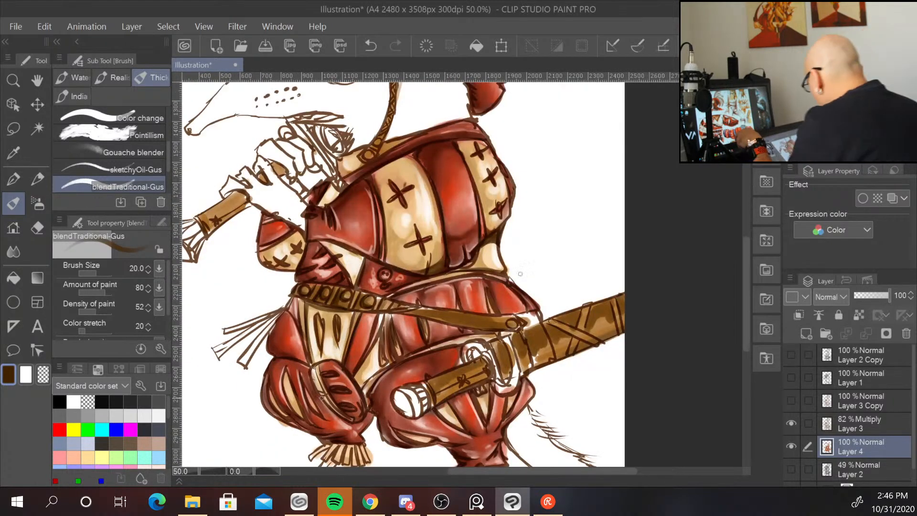
pyautogui.moveTo(515, 324); pyautogui.dragTo(518, 329)
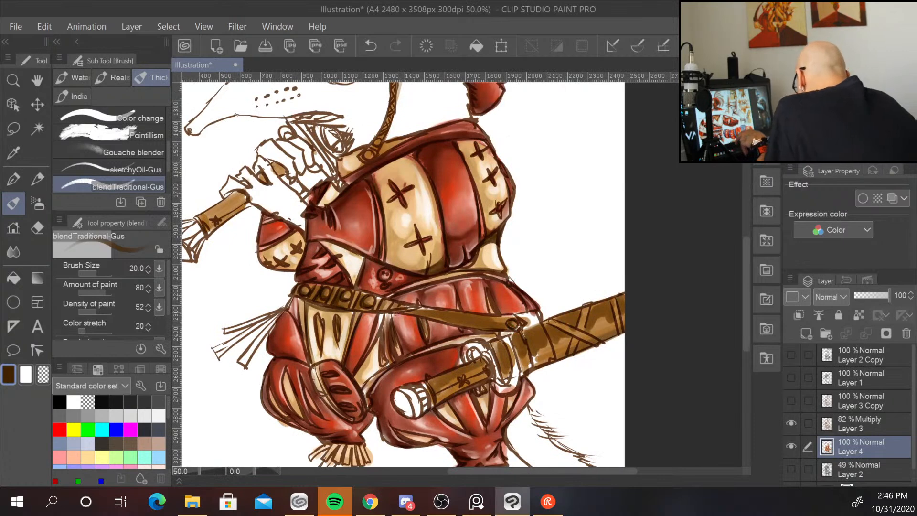
pyautogui.moveTo(395, 311); pyautogui.dragTo(518, 318)
pyautogui.moveTo(425, 314)
pyautogui.mouseDown()
pyautogui.moveTo(502, 319)
pyautogui.moveTo(414, 313)
pyautogui.mouseUp()
pyautogui.moveTo(489, 328); pyautogui.dragTo(446, 322)
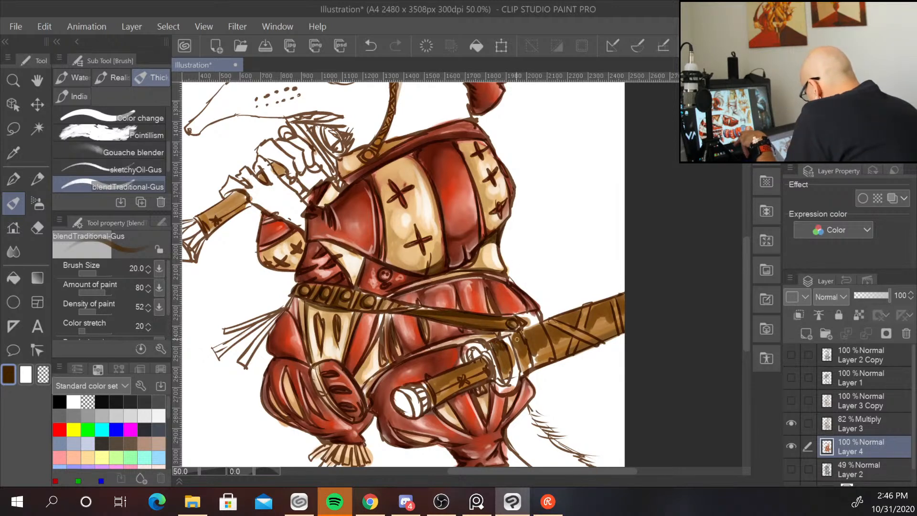
# Enlarge the brush to 40 and blend brown over the scabbard and sword hilt area.
pyautogui.press(']')
pyautogui.press(']')
pyautogui.press(']')
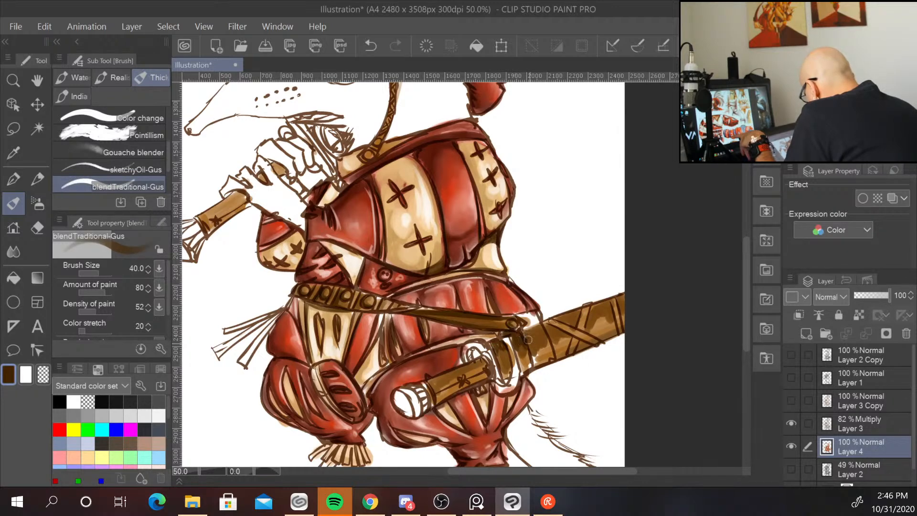
pyautogui.moveTo(528, 340)
pyautogui.mouseDown()
pyautogui.moveTo(532, 313)
pyautogui.moveTo(524, 328)
pyautogui.moveTo(539, 321)
pyautogui.moveTo(541, 306)
pyautogui.moveTo(552, 344)
pyautogui.moveTo(546, 323)
pyautogui.moveTo(567, 325)
pyautogui.moveTo(549, 321)
pyautogui.moveTo(610, 307)
pyautogui.mouseUp()
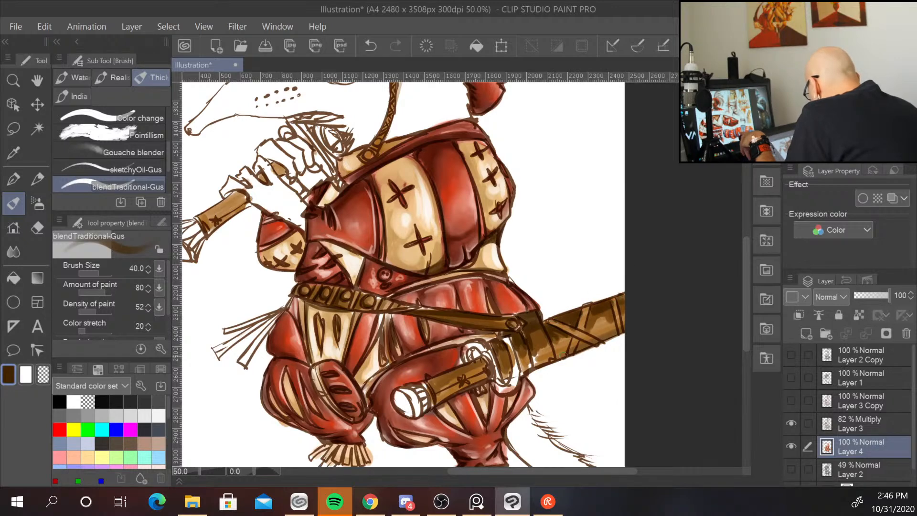
pyautogui.moveTo(580, 344); pyautogui.dragTo(616, 329)
pyautogui.moveTo(553, 359)
pyautogui.mouseDown()
pyautogui.moveTo(573, 319)
pyautogui.moveTo(523, 362)
pyautogui.mouseUp()
pyautogui.moveTo(433, 381)
pyautogui.mouseDown()
pyautogui.moveTo(485, 359)
pyautogui.moveTo(444, 389)
pyautogui.moveTo(457, 385)
pyautogui.mouseUp()
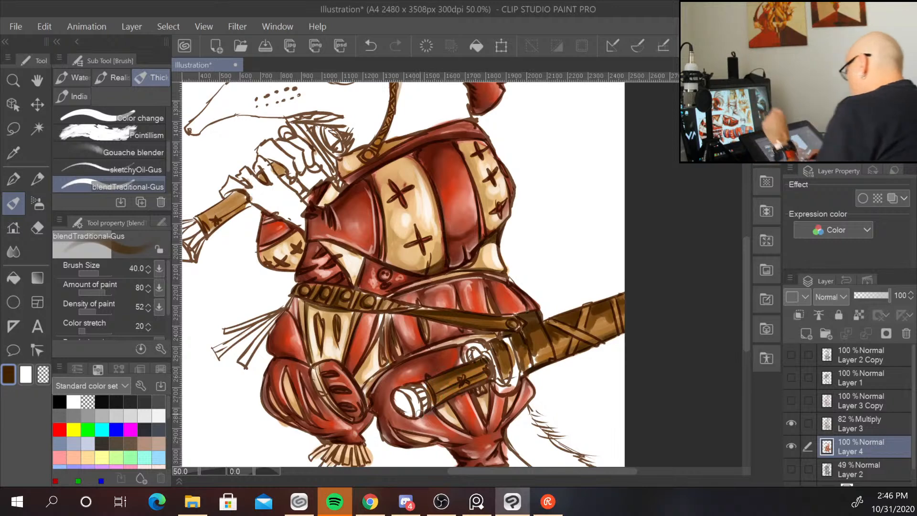
# Blend brown over the raised sword's hilt, the collar and the hat's strap.
pyautogui.moveTo(582, 231); pyautogui.dragTo(637, 310)
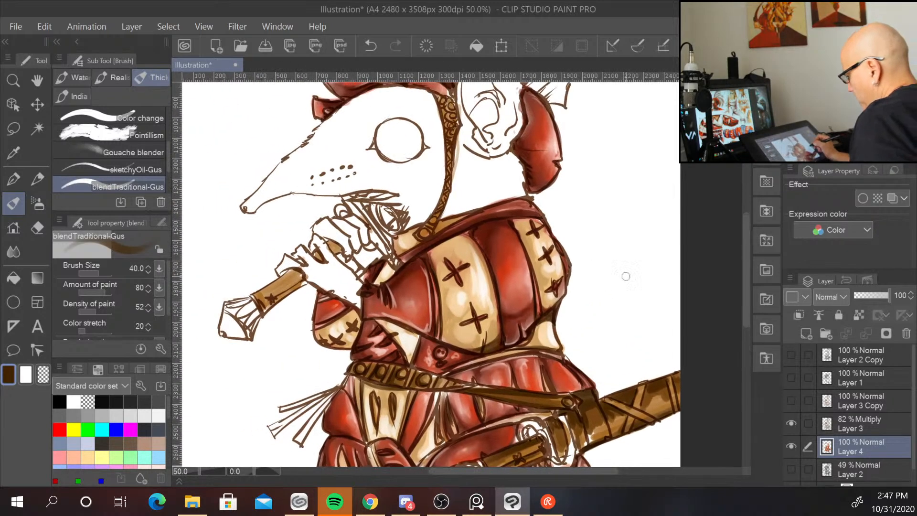
pyautogui.moveTo(279, 279)
pyautogui.mouseDown()
pyautogui.moveTo(297, 272)
pyautogui.moveTo(264, 300)
pyautogui.mouseUp()
pyautogui.moveTo(314, 262); pyautogui.dragTo(336, 240)
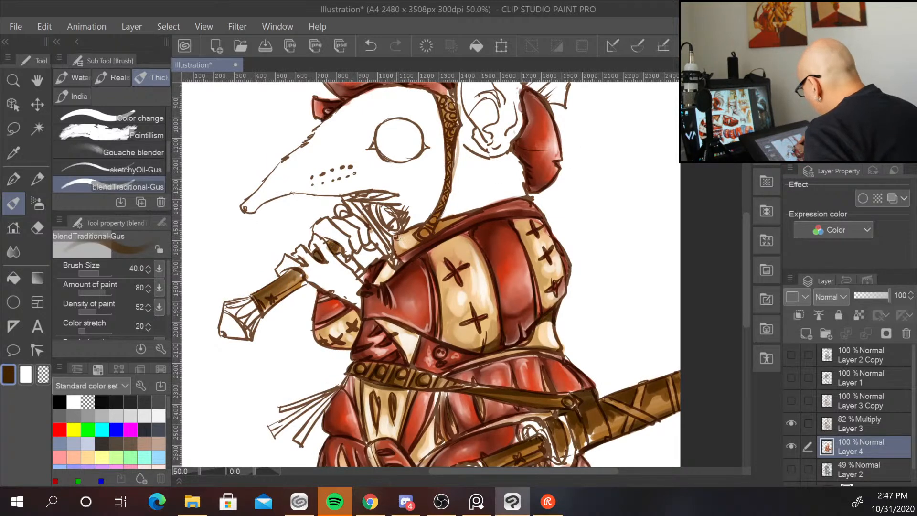
pyautogui.moveTo(397, 236)
pyautogui.mouseDown()
pyautogui.moveTo(419, 228)
pyautogui.moveTo(398, 239)
pyautogui.mouseUp()
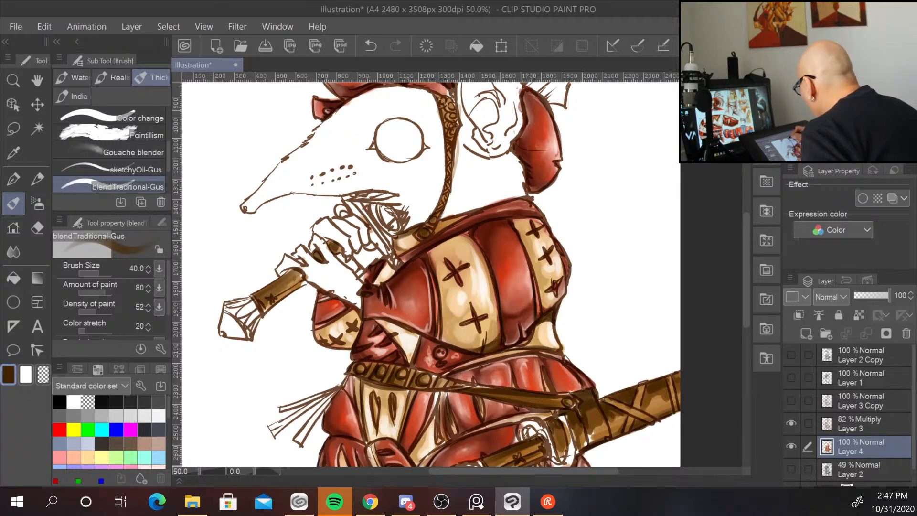
pyautogui.moveTo(441, 105); pyautogui.dragTo(443, 197)
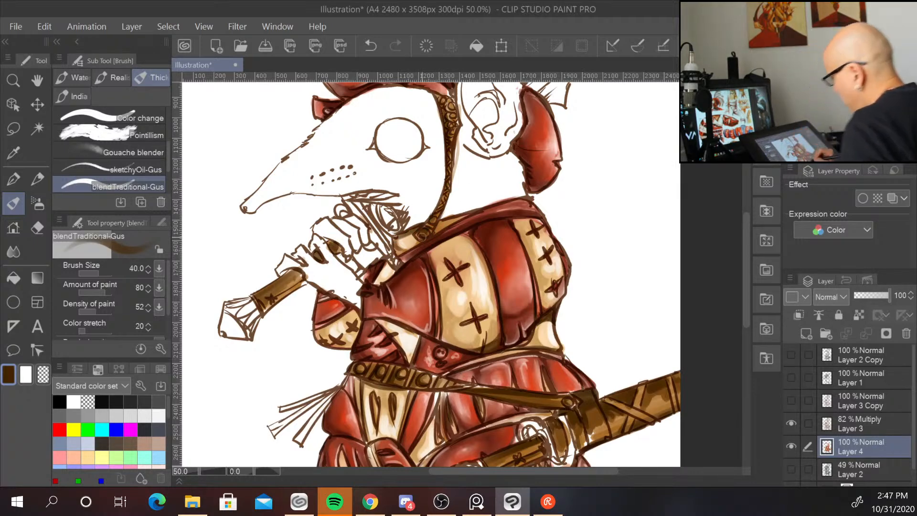
# Pick an orange colour for the next paint pass.
pyautogui.moveTo(653, 323); pyautogui.dragTo(620, 194)
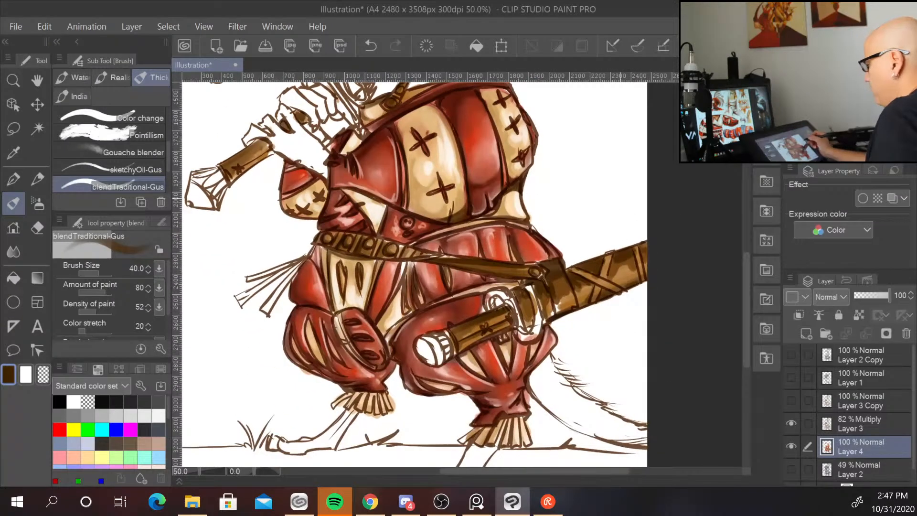
pyautogui.scroll(-2, 621, 197)
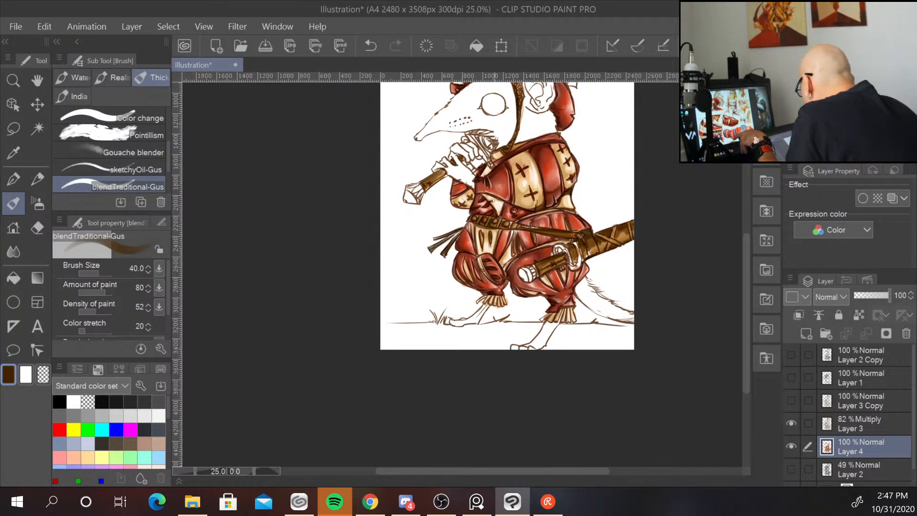
pyautogui.click(851, 100)
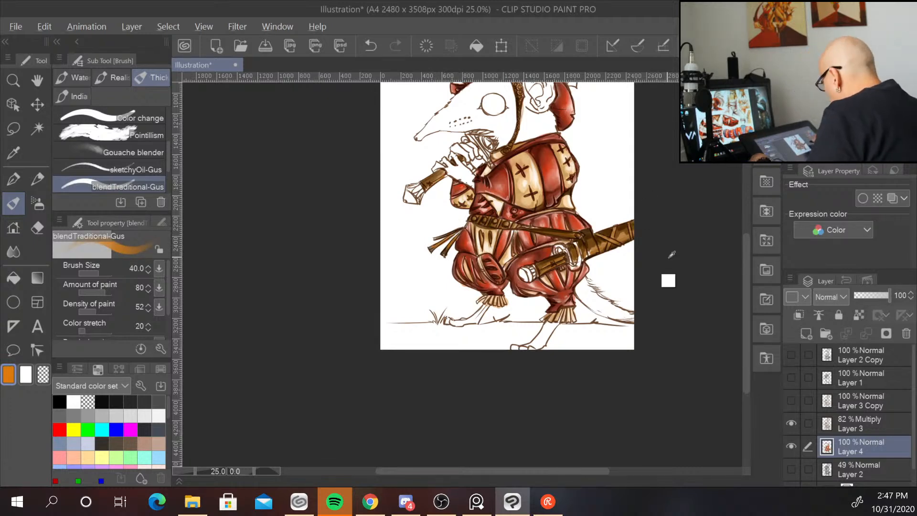
# Paint orange over the scabbard and the sheathed sword's hilt.
pyautogui.scroll(3, 667, 271)
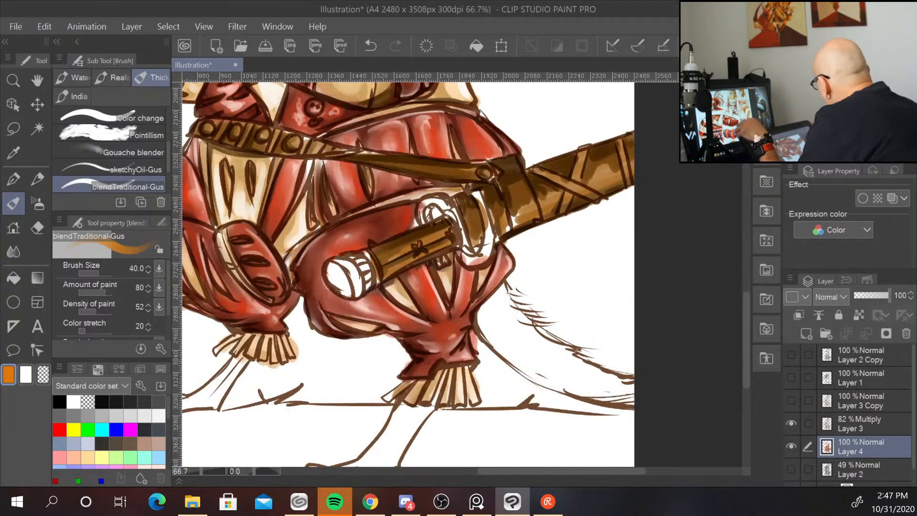
pyautogui.moveTo(515, 205)
pyautogui.mouseDown()
pyautogui.moveTo(536, 216)
pyautogui.moveTo(541, 196)
pyautogui.moveTo(552, 205)
pyautogui.moveTo(577, 169)
pyautogui.moveTo(550, 180)
pyautogui.moveTo(567, 182)
pyautogui.moveTo(552, 172)
pyautogui.moveTo(591, 193)
pyautogui.mouseUp()
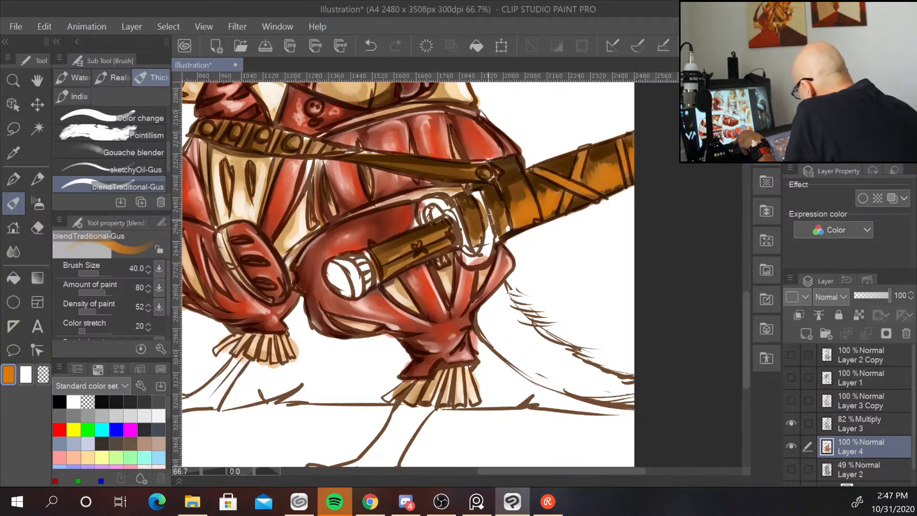
pyautogui.moveTo(387, 258)
pyautogui.mouseDown()
pyautogui.moveTo(424, 237)
pyautogui.moveTo(417, 249)
pyautogui.moveTo(428, 248)
pyautogui.moveTo(406, 262)
pyautogui.moveTo(424, 247)
pyautogui.mouseUp()
pyautogui.moveTo(481, 225); pyautogui.dragTo(477, 243)
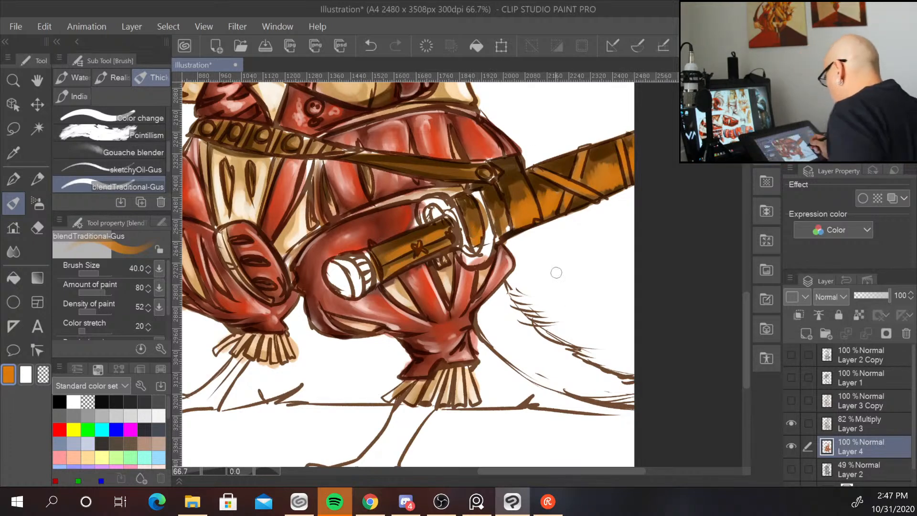
# Paint orange along the belt strap, the collar strap and the raised sword's hilt.
pyautogui.moveTo(281, 130); pyautogui.dragTo(368, 258)
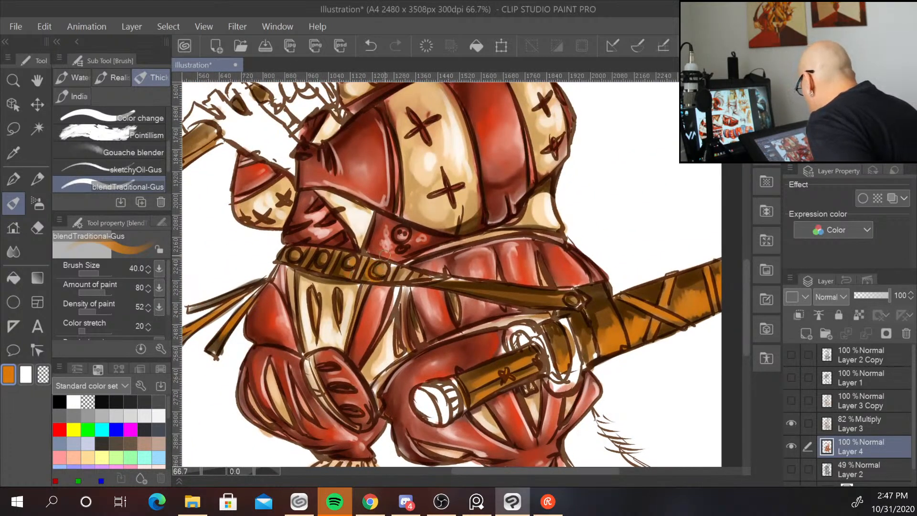
pyautogui.moveTo(443, 280)
pyautogui.mouseDown()
pyautogui.moveTo(588, 293)
pyautogui.moveTo(530, 296)
pyautogui.moveTo(563, 297)
pyautogui.mouseUp()
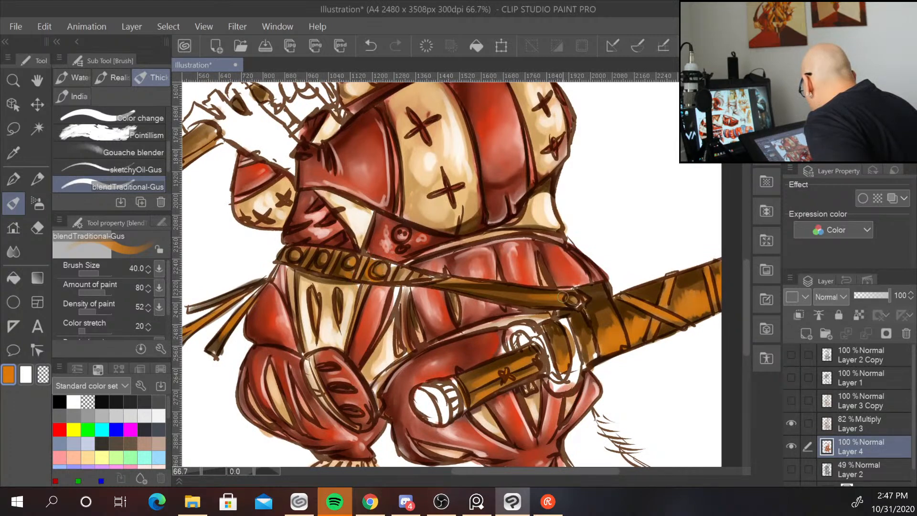
pyautogui.moveTo(606, 196)
pyautogui.mouseDown()
pyautogui.moveTo(616, 351)
pyautogui.moveTo(676, 350)
pyautogui.mouseUp()
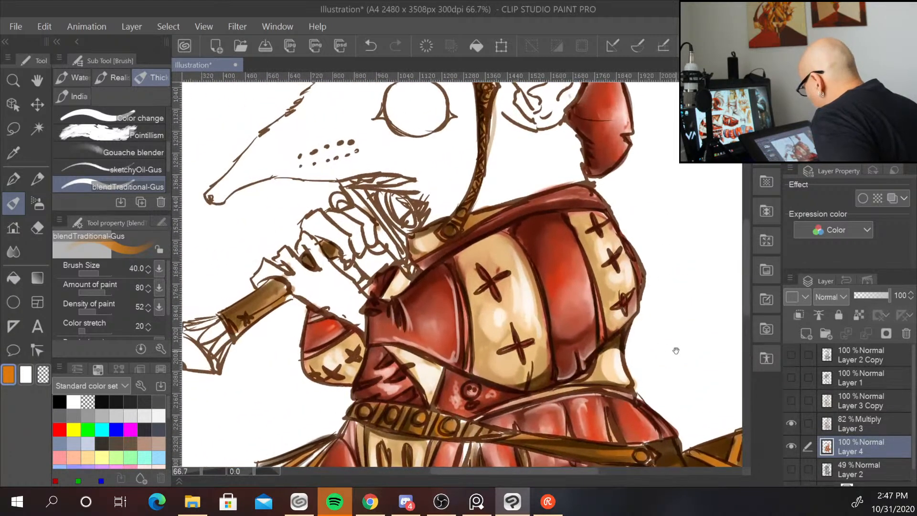
pyautogui.moveTo(288, 294)
pyautogui.mouseDown()
pyautogui.moveTo(261, 305)
pyautogui.moveTo(283, 286)
pyautogui.mouseUp()
pyautogui.moveTo(421, 239); pyautogui.dragTo(442, 244)
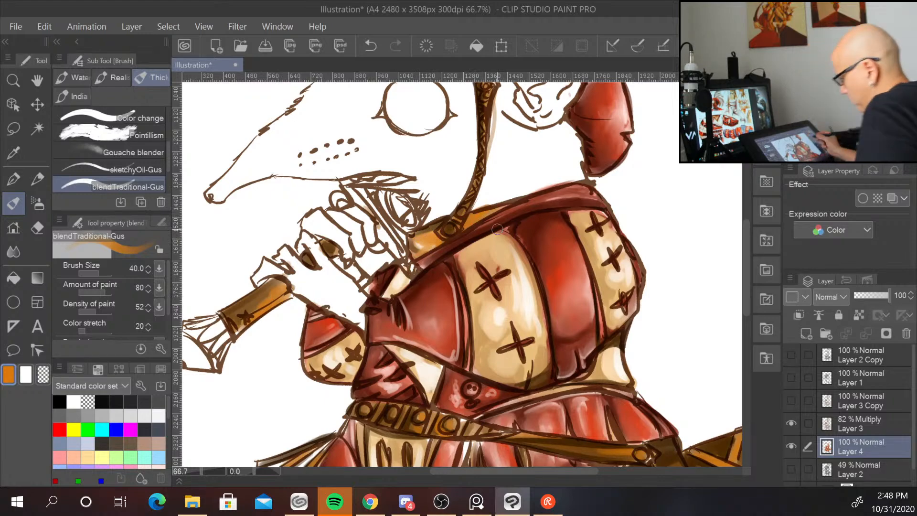
# Switch to the Blend tool at size 40 and smooth the orange on the scabbard and sheathed sword's hilt.
pyautogui.hotkey('ctrl', '-')
pyautogui.hotkey('ctrl', '-')
pyautogui.hotkey('ctrl', '-')
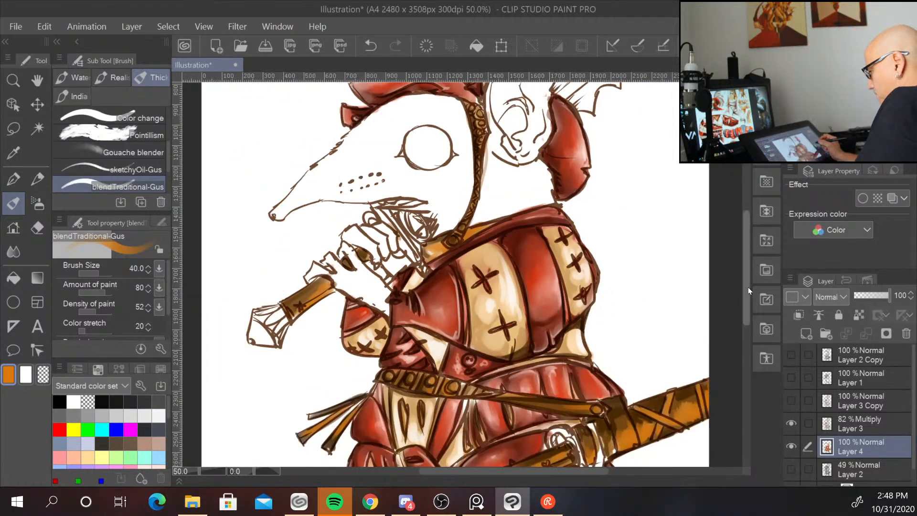
pyautogui.moveTo(626, 372); pyautogui.dragTo(612, 323)
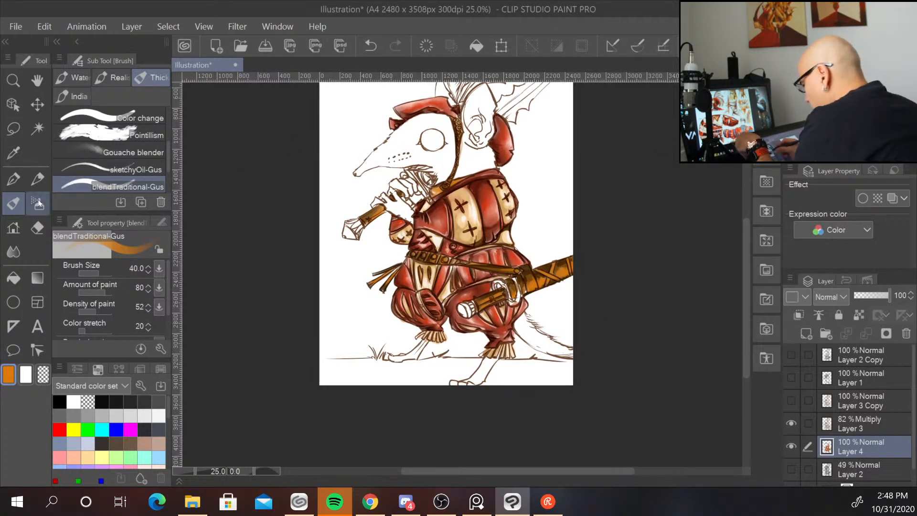
pyautogui.click(14, 251)
pyautogui.scroll(2, 544, 296)
pyautogui.scroll(1, 543, 297)
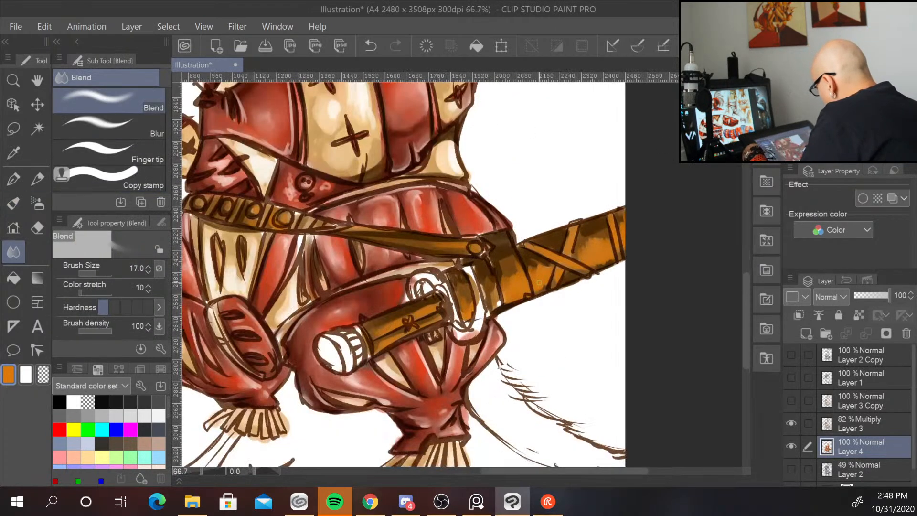
pyautogui.press(']')
pyautogui.press(']')
pyautogui.press(']')
pyautogui.press(']')
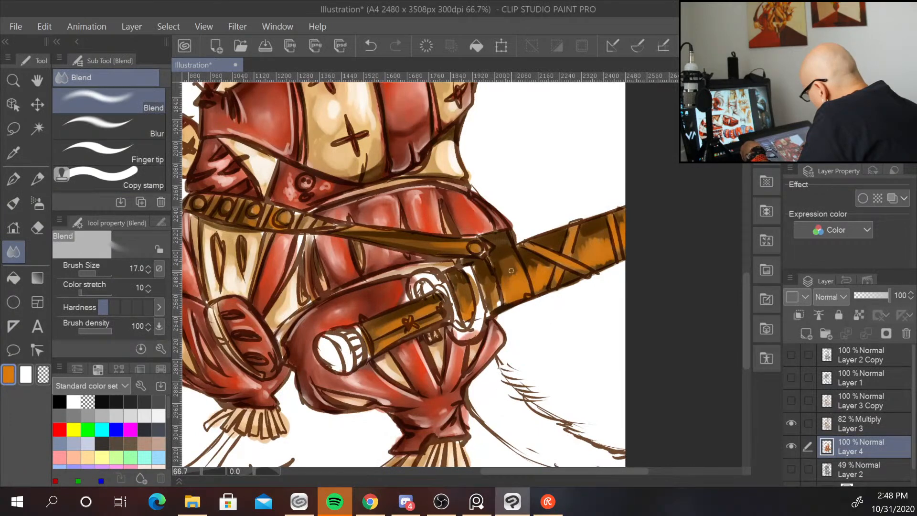
pyautogui.moveTo(511, 284)
pyautogui.mouseDown()
pyautogui.moveTo(515, 252)
pyautogui.moveTo(515, 288)
pyautogui.moveTo(531, 263)
pyautogui.moveTo(550, 267)
pyautogui.moveTo(539, 262)
pyautogui.moveTo(620, 234)
pyautogui.moveTo(569, 277)
pyautogui.mouseUp()
pyautogui.moveTo(493, 281); pyautogui.dragTo(484, 304)
pyautogui.moveTo(415, 307)
pyautogui.mouseDown()
pyautogui.moveTo(375, 329)
pyautogui.moveTo(428, 306)
pyautogui.mouseUp()
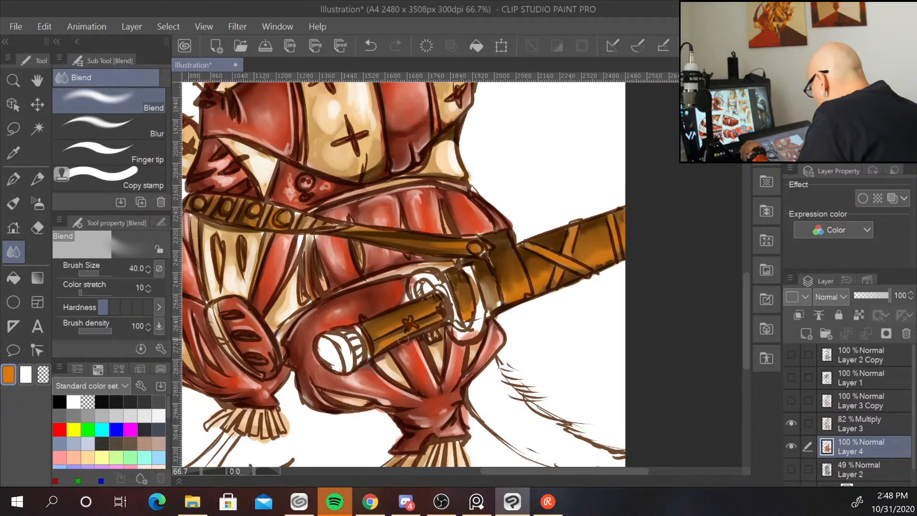
pyautogui.moveTo(402, 336); pyautogui.dragTo(378, 352)
# Blend the orange along the scabbard strap, the collar and the raised sword's hilt.
pyautogui.moveTo(414, 242); pyautogui.dragTo(471, 247)
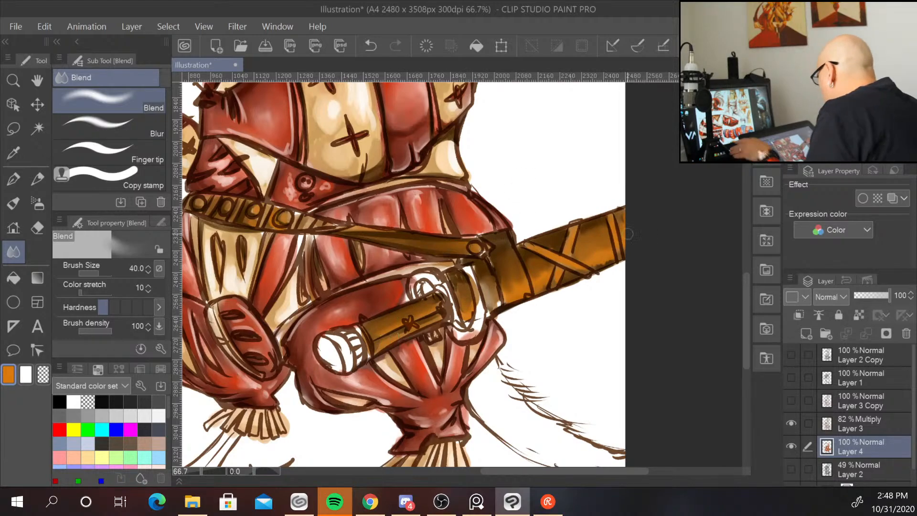
pyautogui.moveTo(475, 164); pyautogui.dragTo(639, 262)
pyautogui.moveTo(410, 319); pyautogui.dragTo(411, 305)
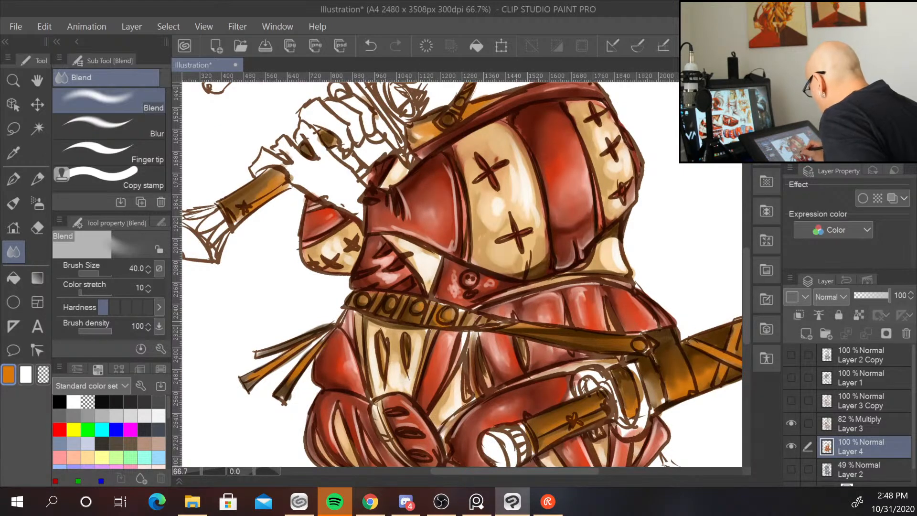
pyautogui.moveTo(420, 190); pyautogui.dragTo(441, 308)
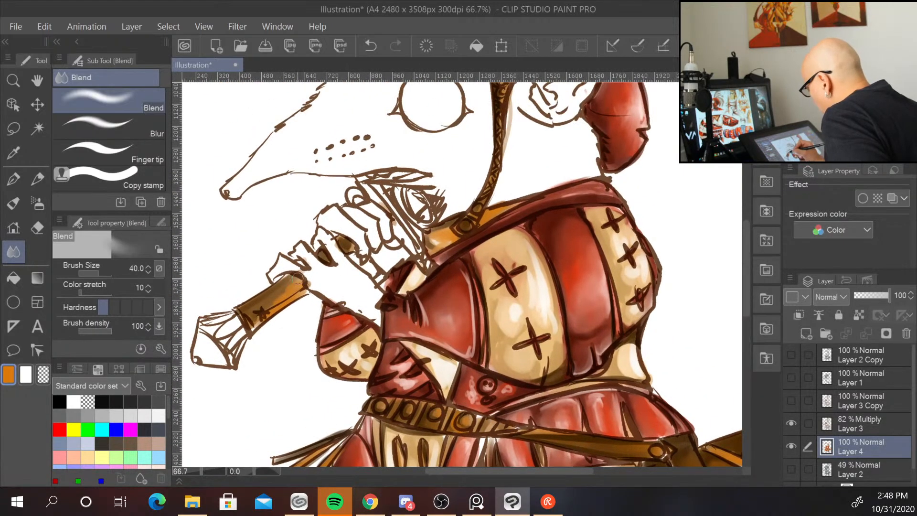
pyautogui.moveTo(297, 279); pyautogui.dragTo(294, 292)
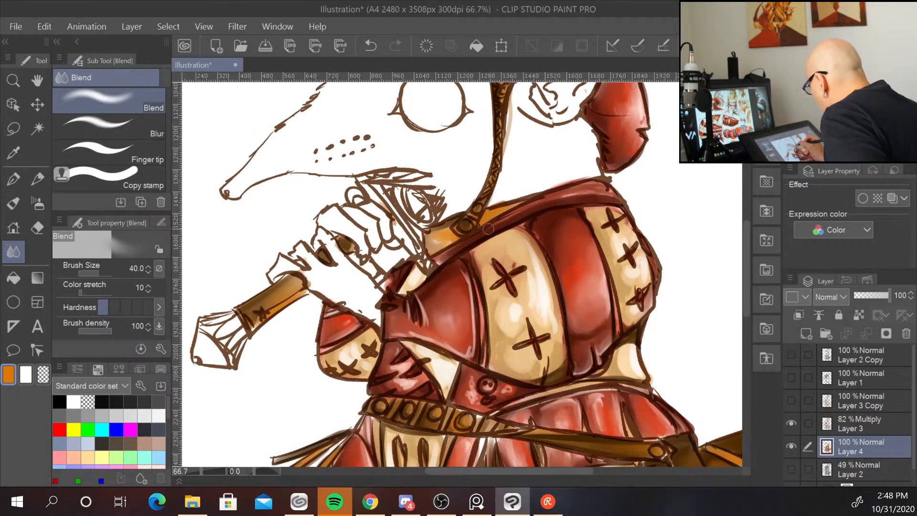
pyautogui.moveTo(577, 355); pyautogui.dragTo(641, 178)
pyautogui.moveTo(386, 299)
pyautogui.mouseDown()
pyautogui.moveTo(364, 324)
pyautogui.moveTo(387, 288)
pyautogui.mouseUp()
pyautogui.moveTo(330, 311); pyautogui.dragTo(366, 284)
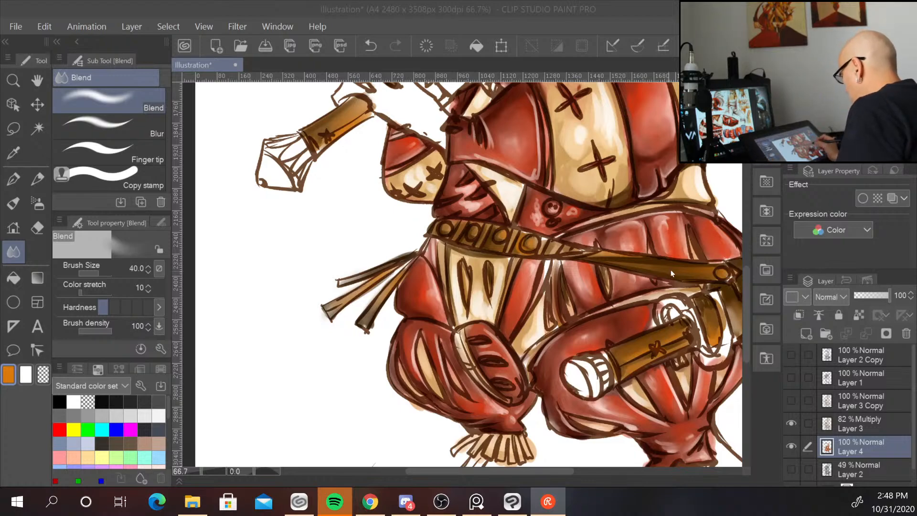
# Pick a light grey colour, switch back to the blendTraditional brush and add a new layer above the colour layer.
pyautogui.scroll(-2, 734, 216)
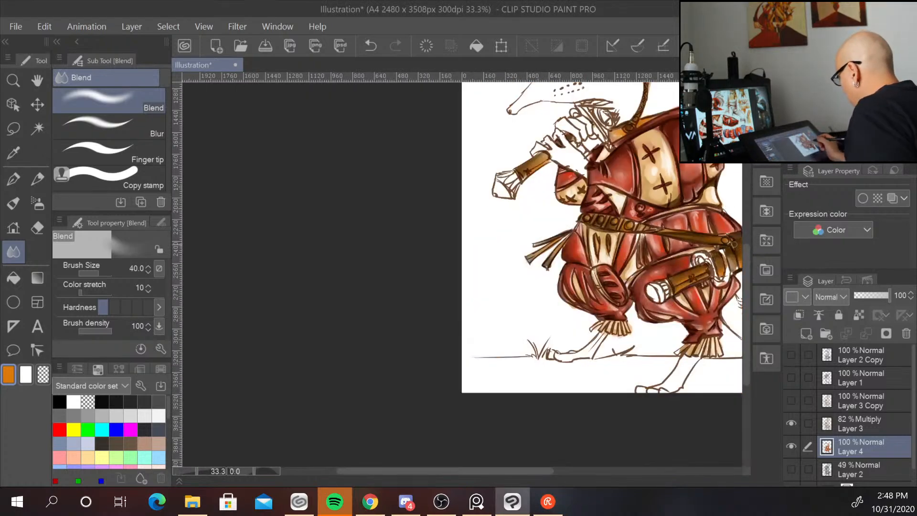
pyautogui.moveTo(721, 268); pyautogui.dragTo(493, 375)
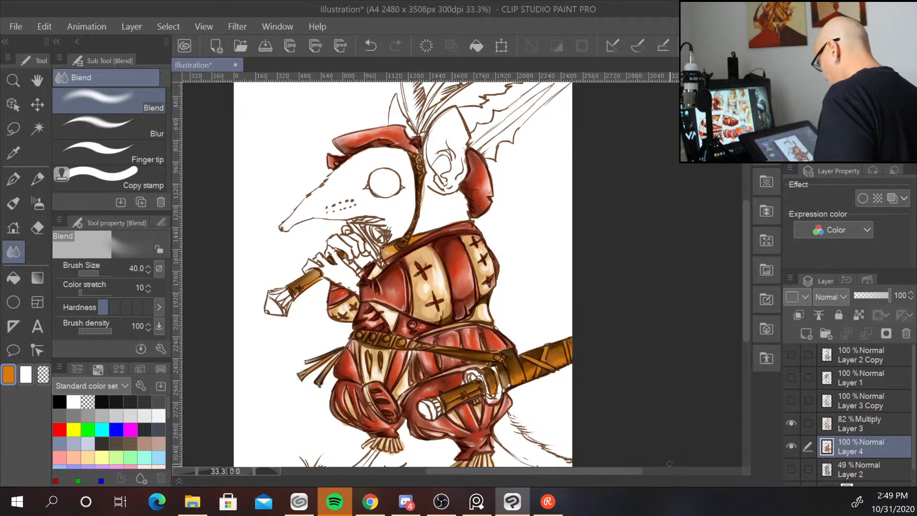
pyautogui.moveTo(829, 88); pyautogui.dragTo(823, 79)
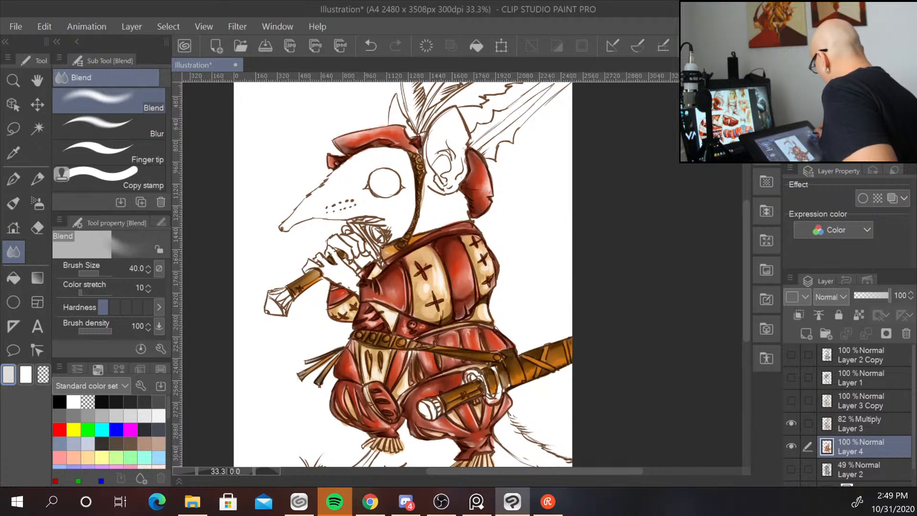
pyautogui.moveTo(823, 79); pyautogui.dragTo(826, 89)
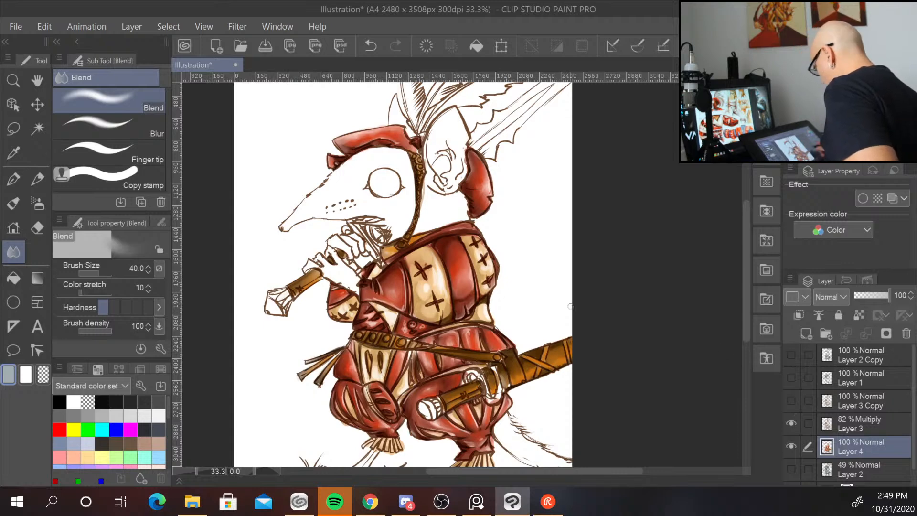
pyautogui.click(14, 204)
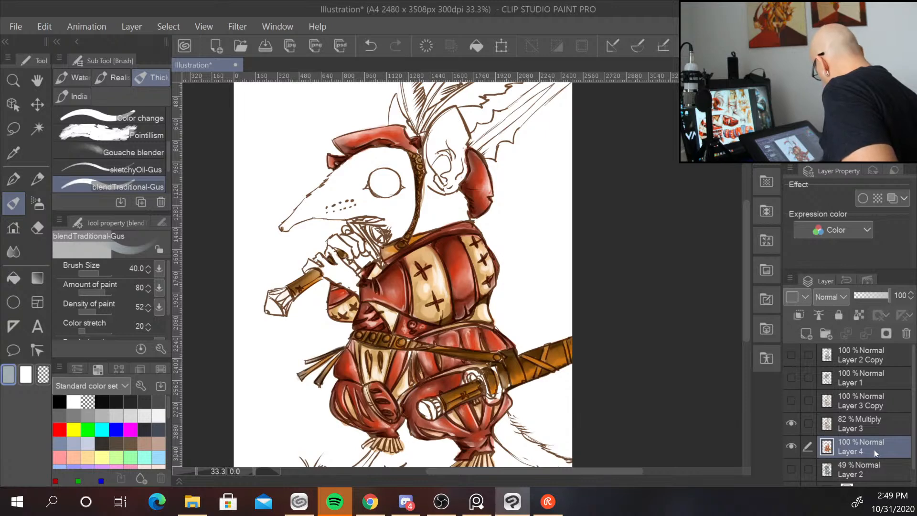
pyautogui.click(807, 333)
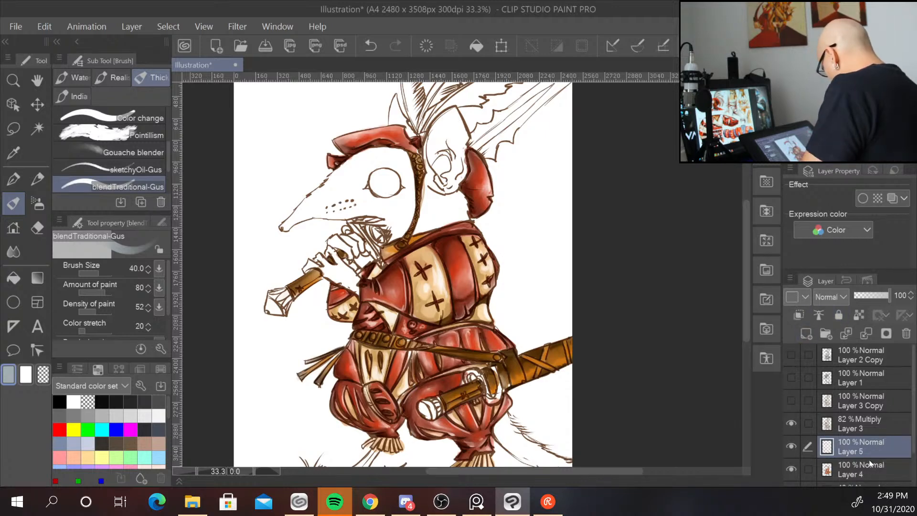
# Paint light grey over the sword pommel, the raised sword's crossguard and its blade on the new layer.
pyautogui.moveTo(288, 297)
pyautogui.mouseDown()
pyautogui.moveTo(283, 310)
pyautogui.moveTo(287, 292)
pyautogui.moveTo(273, 293)
pyautogui.moveTo(269, 305)
pyautogui.moveTo(283, 310)
pyautogui.mouseUp()
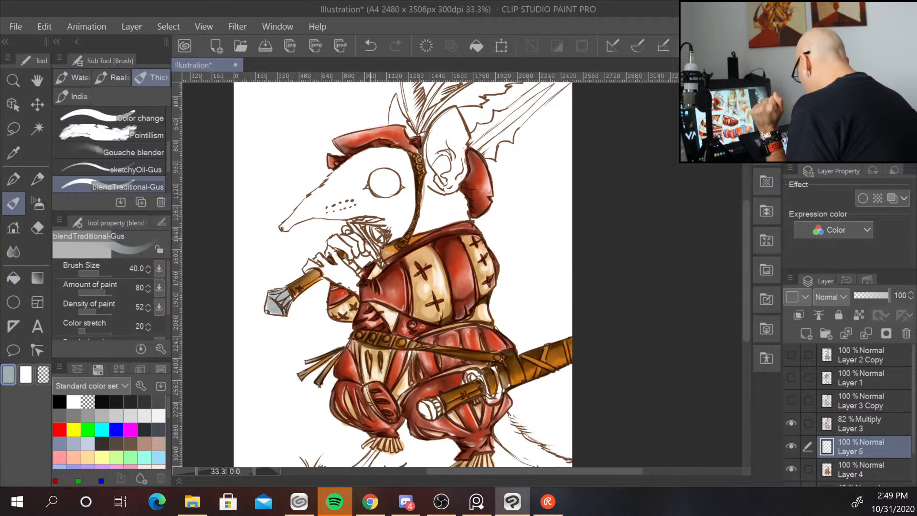
pyautogui.moveTo(356, 226); pyautogui.dragTo(380, 258)
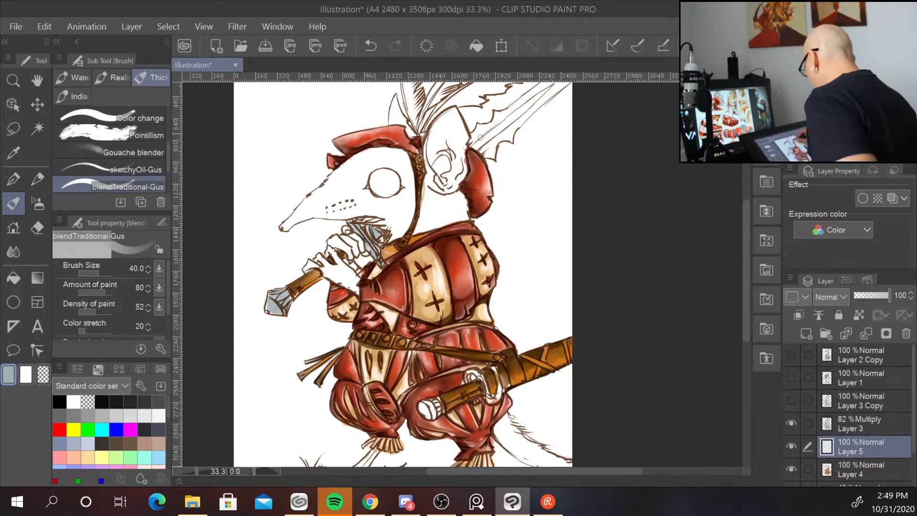
pyautogui.moveTo(531, 104)
pyautogui.mouseDown()
pyautogui.moveTo(479, 139)
pyautogui.moveTo(477, 154)
pyautogui.mouseUp()
pyautogui.moveTo(558, 164); pyautogui.dragTo(493, 219)
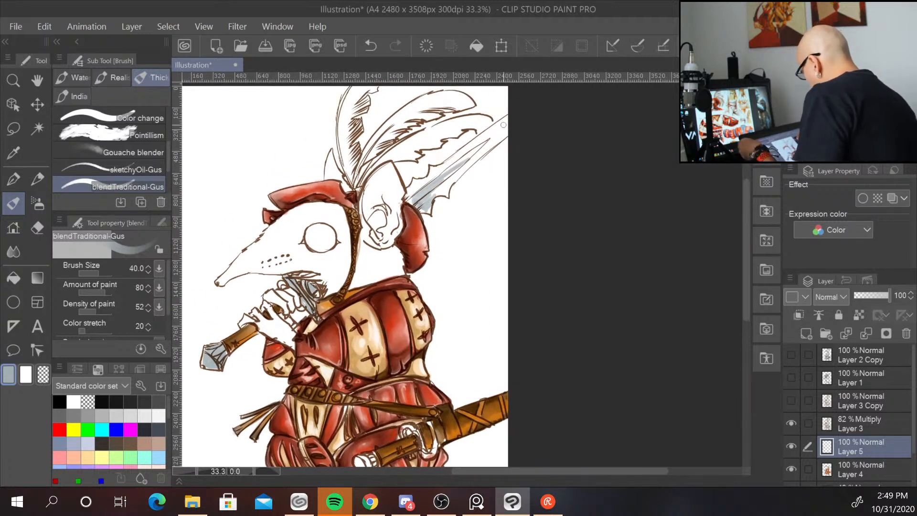
# Enlarge the brush to 70 and paint grey over the blade and the sheathed sword's guard.
pyautogui.press(']')
pyautogui.press(']')
pyautogui.press(']')
pyautogui.moveTo(502, 125)
pyautogui.mouseDown()
pyautogui.moveTo(444, 180)
pyautogui.moveTo(492, 142)
pyautogui.moveTo(431, 195)
pyautogui.moveTo(445, 193)
pyautogui.moveTo(506, 111)
pyautogui.moveTo(433, 178)
pyautogui.moveTo(450, 138)
pyautogui.moveTo(432, 170)
pyautogui.moveTo(439, 166)
pyautogui.moveTo(404, 195)
pyautogui.mouseUp()
pyautogui.moveTo(579, 368); pyautogui.dragTo(596, 231)
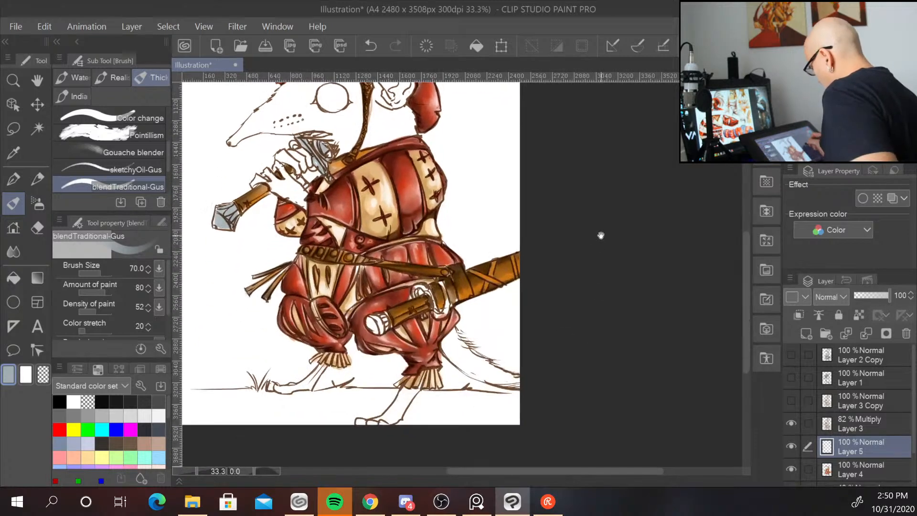
pyautogui.moveTo(428, 288)
pyautogui.mouseDown()
pyautogui.moveTo(419, 297)
pyautogui.moveTo(430, 294)
pyautogui.moveTo(421, 292)
pyautogui.moveTo(439, 315)
pyautogui.moveTo(444, 286)
pyautogui.moveTo(443, 309)
pyautogui.mouseUp()
pyautogui.moveTo(389, 313)
pyautogui.mouseDown()
pyautogui.moveTo(373, 329)
pyautogui.moveTo(388, 319)
pyautogui.moveTo(385, 327)
pyautogui.mouseUp()
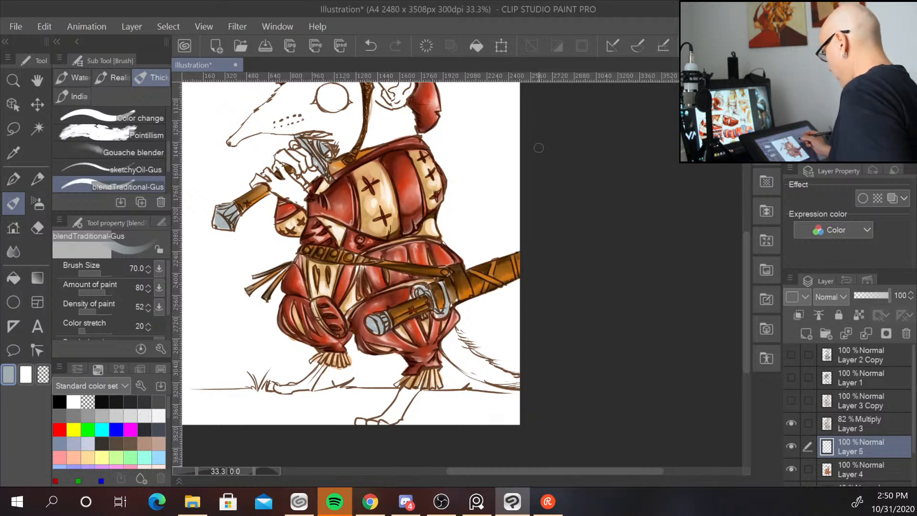
# Add further grey strokes along the raised sword's blade.
pyautogui.moveTo(505, 166)
pyautogui.mouseDown()
pyautogui.moveTo(504, 251)
pyautogui.moveTo(489, 305)
pyautogui.mouseUp()
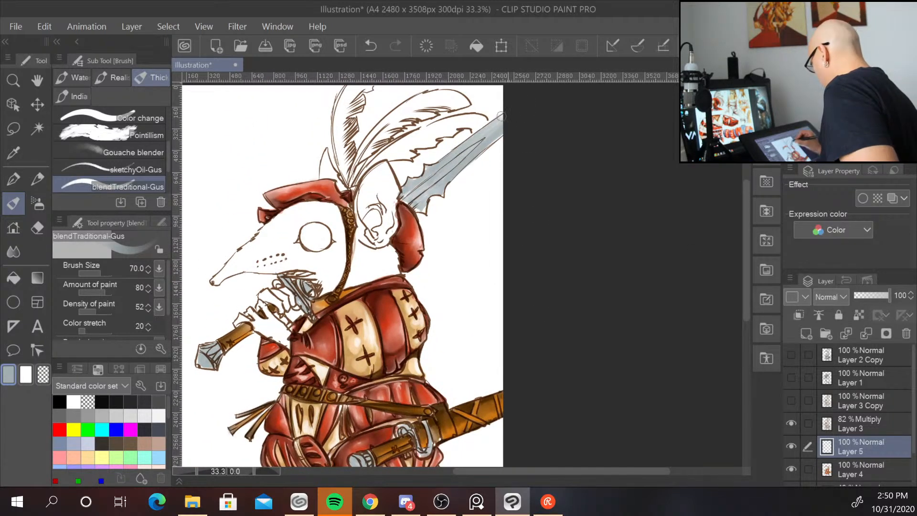
pyautogui.moveTo(423, 177)
pyautogui.mouseDown()
pyautogui.moveTo(409, 189)
pyautogui.moveTo(418, 200)
pyautogui.moveTo(407, 203)
pyautogui.moveTo(425, 215)
pyautogui.mouseUp()
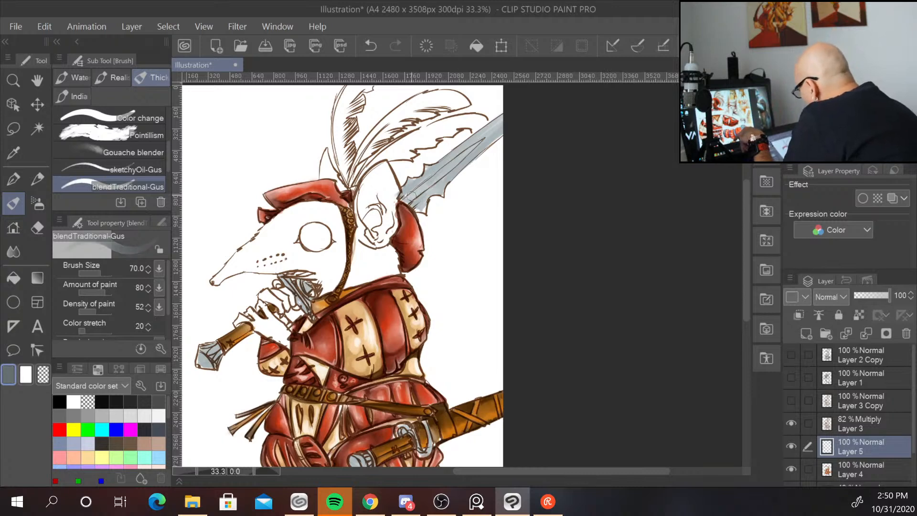
pyautogui.moveTo(406, 198)
pyautogui.mouseDown()
pyautogui.moveTo(477, 145)
pyautogui.moveTo(419, 190)
pyautogui.moveTo(481, 143)
pyautogui.mouseUp()
pyautogui.moveTo(433, 175); pyautogui.dragTo(459, 156)
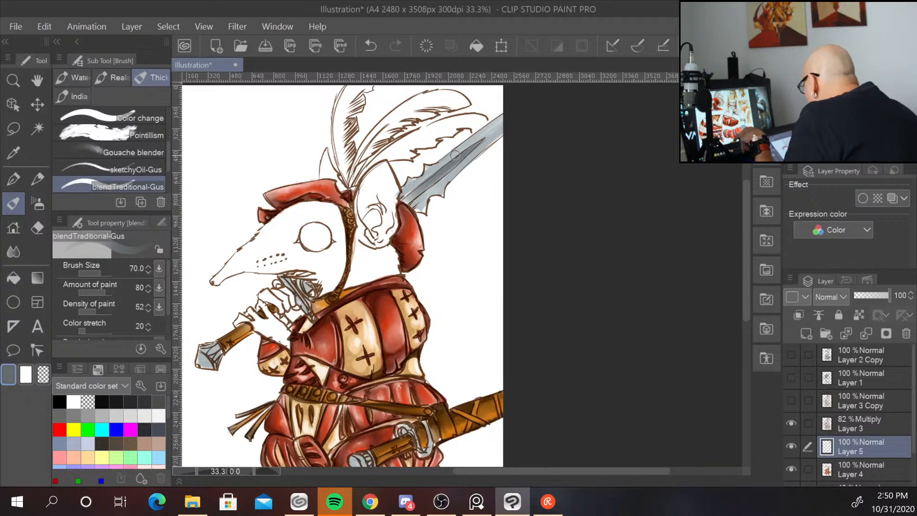
pyautogui.moveTo(439, 166)
pyautogui.mouseDown()
pyautogui.moveTo(501, 117)
pyautogui.moveTo(492, 124)
pyautogui.mouseUp()
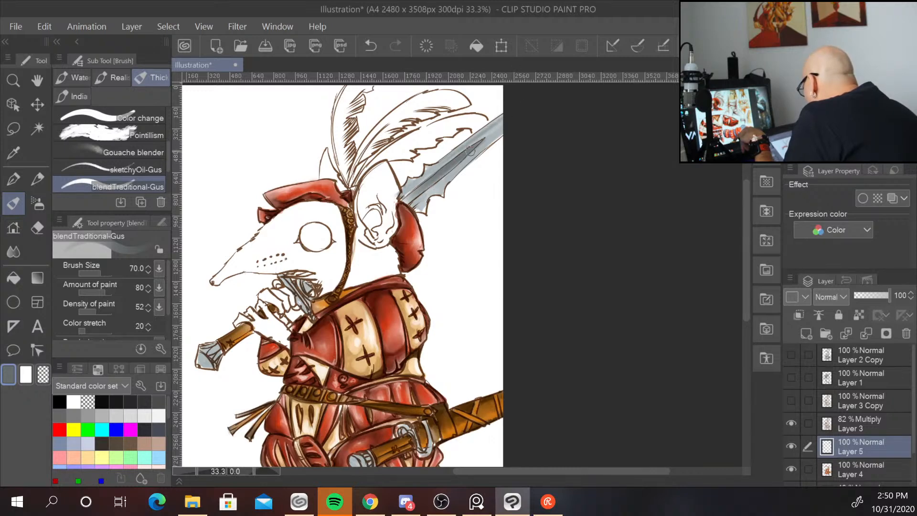
pyautogui.moveTo(449, 172)
pyautogui.mouseDown()
pyautogui.moveTo(498, 131)
pyautogui.moveTo(441, 183)
pyautogui.mouseUp()
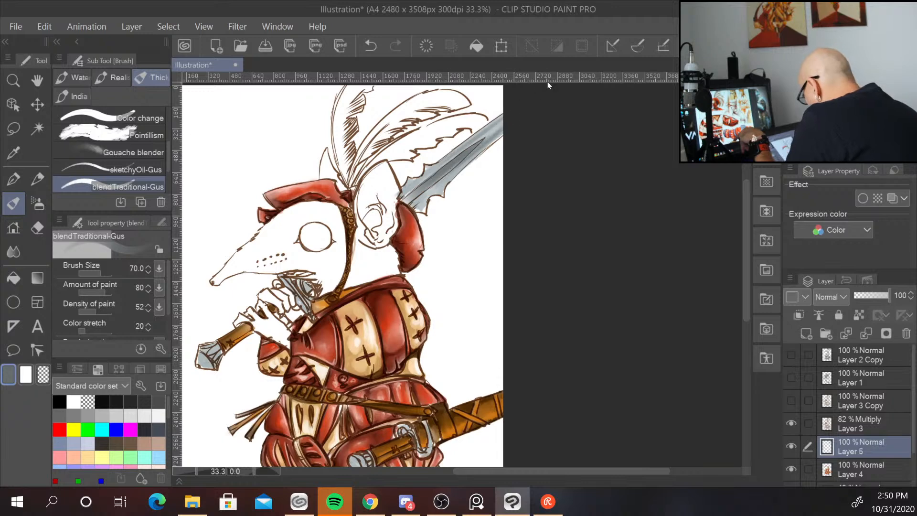
# Shrink the brush to 30 and paint grey on the raised sword's crossguard beside the face.
pyautogui.press('[')
pyautogui.press('[')
pyautogui.press('[')
pyautogui.press('[')
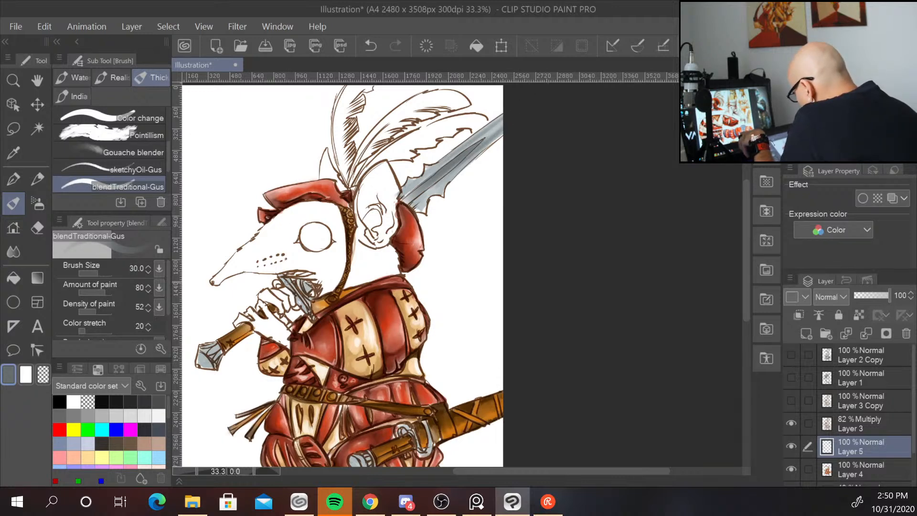
pyautogui.moveTo(301, 300); pyautogui.dragTo(309, 309)
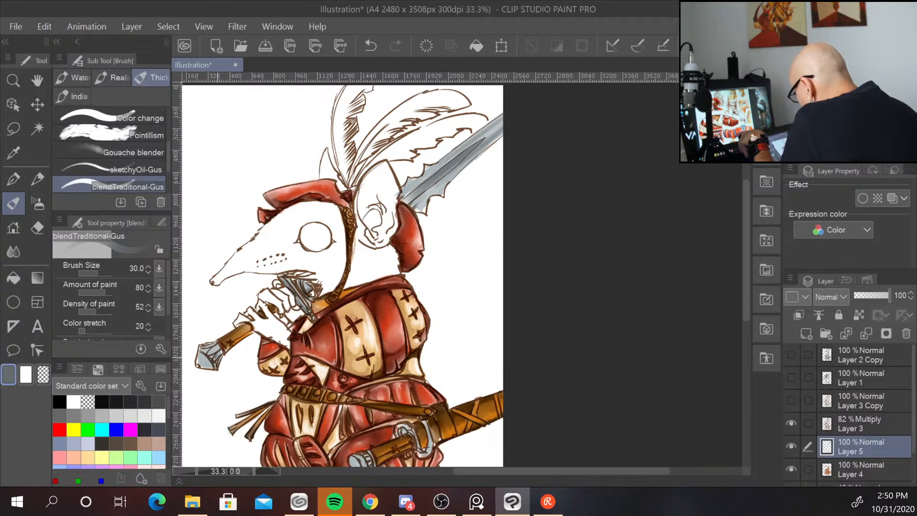
# Paint grey over the metal head of the club held at the snout.
pyautogui.moveTo(217, 343)
pyautogui.mouseDown()
pyautogui.moveTo(200, 348)
pyautogui.moveTo(198, 367)
pyautogui.mouseUp()
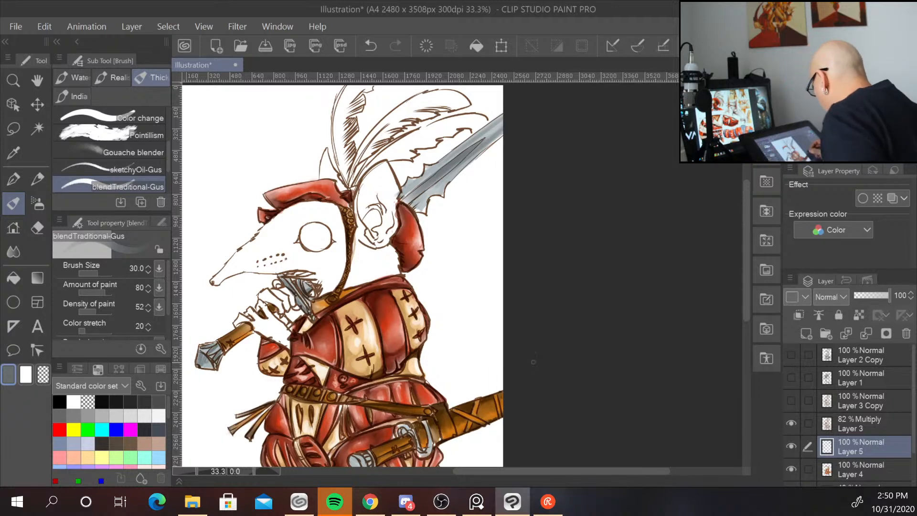
pyautogui.moveTo(548, 380); pyautogui.dragTo(559, 291)
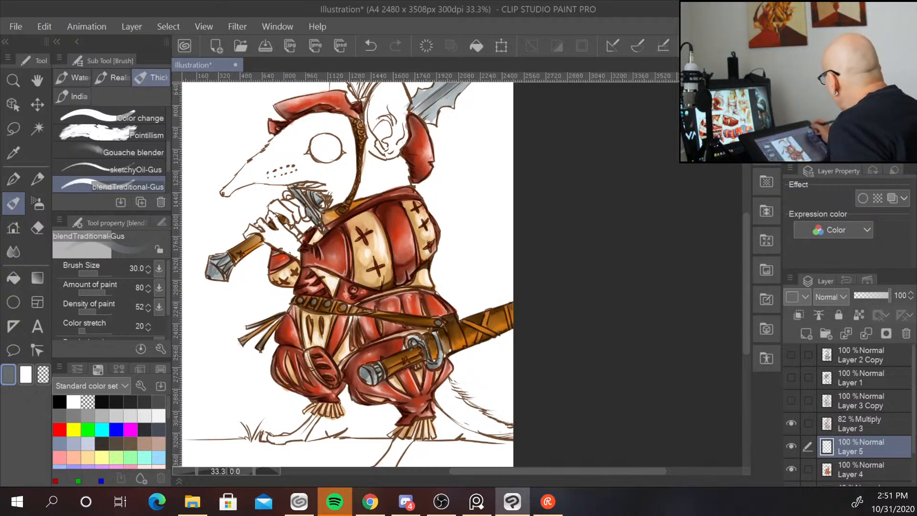
pyautogui.click(839, 120)
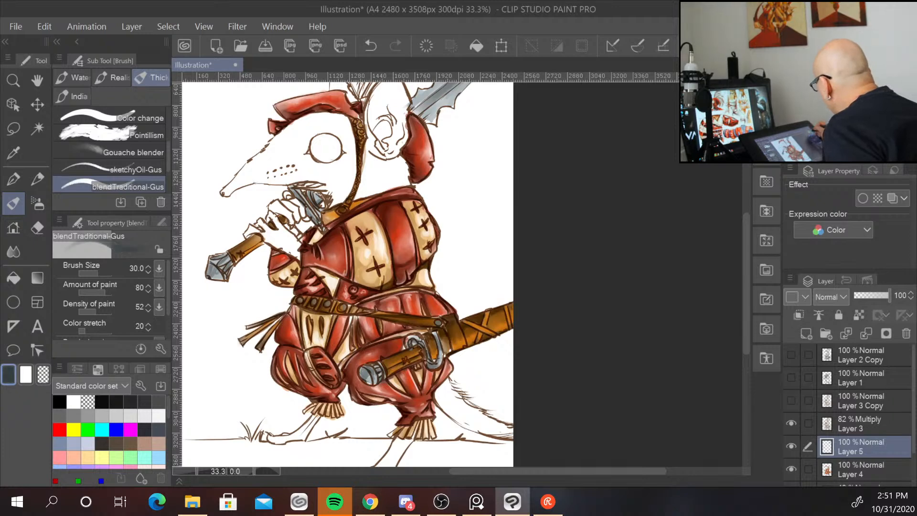
# Paint grey strokes along the raised sword's blade, first with the brush at 25, then enlarged to 50.
pyautogui.press('[')
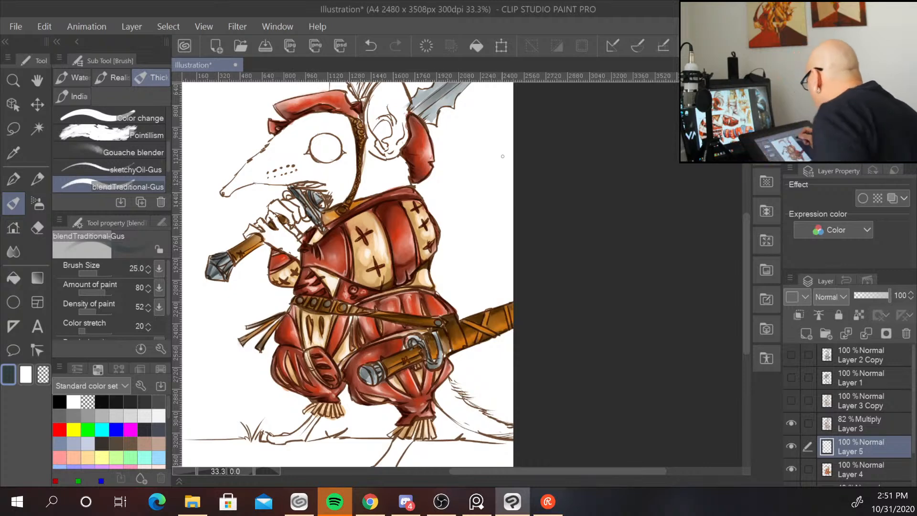
pyautogui.moveTo(484, 200); pyautogui.dragTo(418, 307)
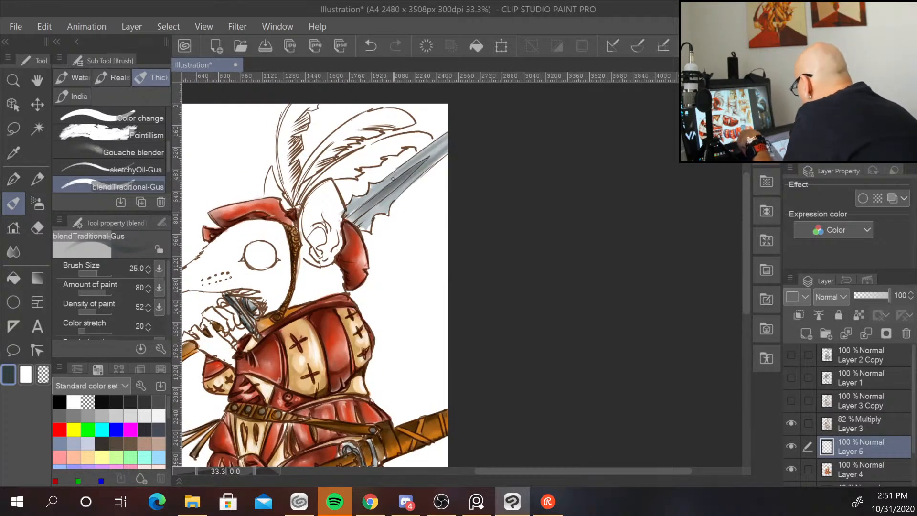
pyautogui.moveTo(388, 187); pyautogui.dragTo(349, 219)
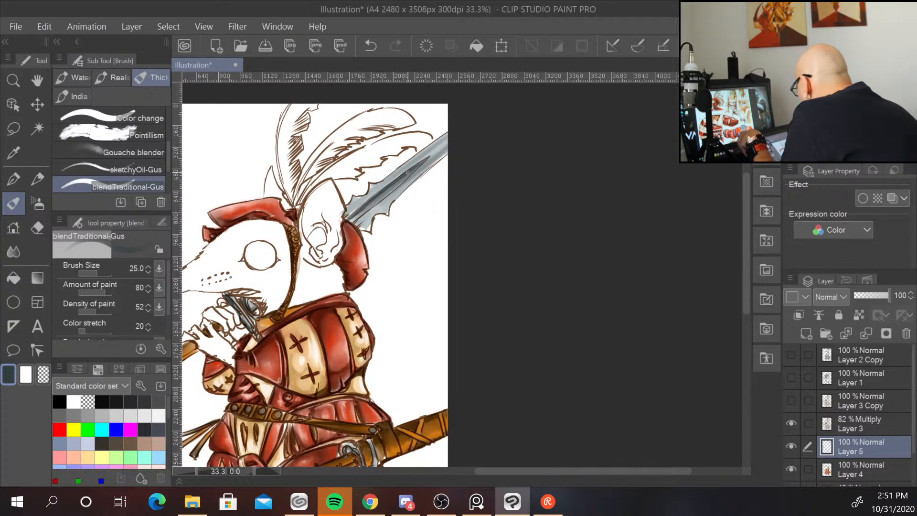
pyautogui.press('[')
pyautogui.press(']')
pyautogui.press(']')
pyautogui.press(']')
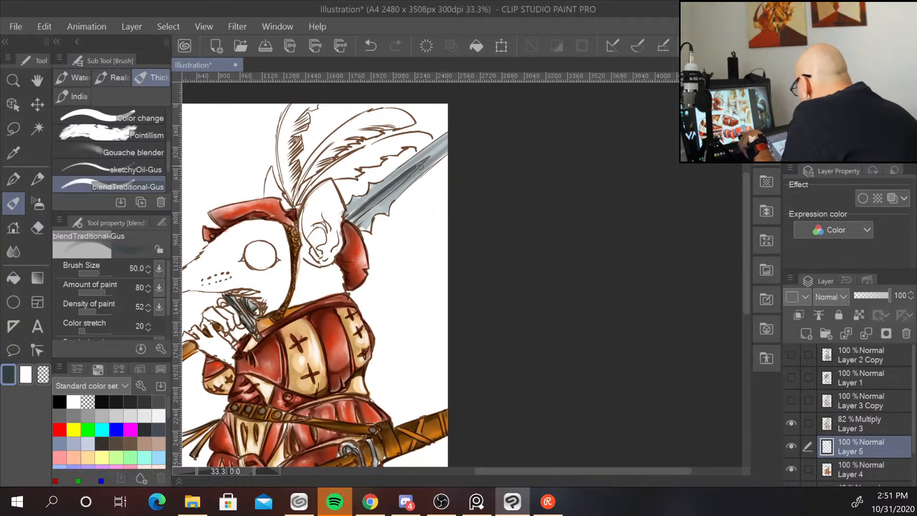
pyautogui.moveTo(383, 196)
pyautogui.mouseDown()
pyautogui.moveTo(430, 158)
pyautogui.moveTo(353, 225)
pyautogui.mouseUp()
pyautogui.moveTo(405, 177); pyautogui.dragTo(355, 223)
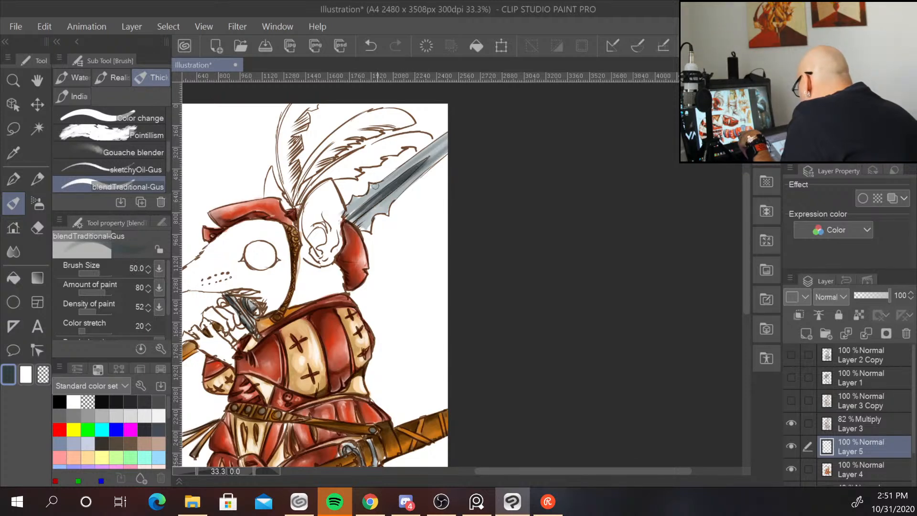
pyautogui.moveTo(417, 167)
pyautogui.mouseDown()
pyautogui.moveTo(464, 130)
pyautogui.moveTo(449, 147)
pyautogui.moveTo(462, 138)
pyautogui.mouseUp()
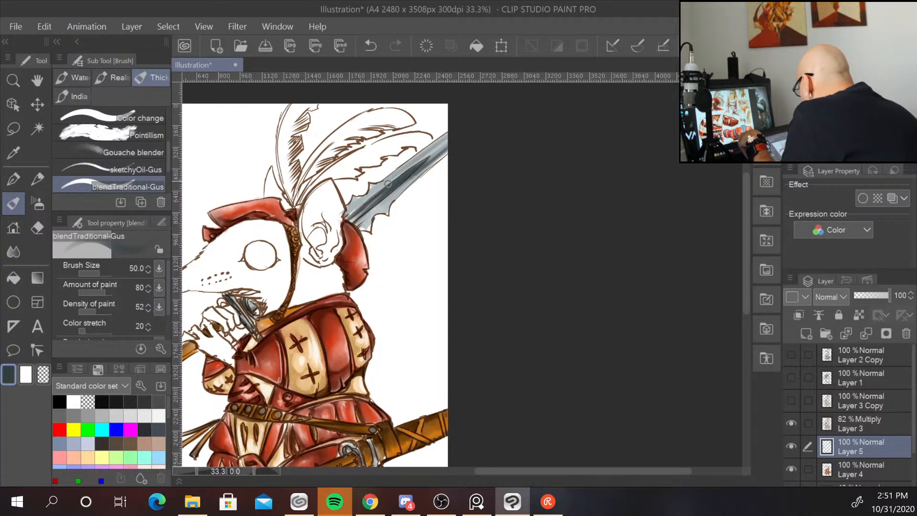
pyautogui.moveTo(388, 184)
pyautogui.mouseDown()
pyautogui.moveTo(440, 141)
pyautogui.moveTo(400, 174)
pyautogui.moveTo(417, 160)
pyautogui.mouseUp()
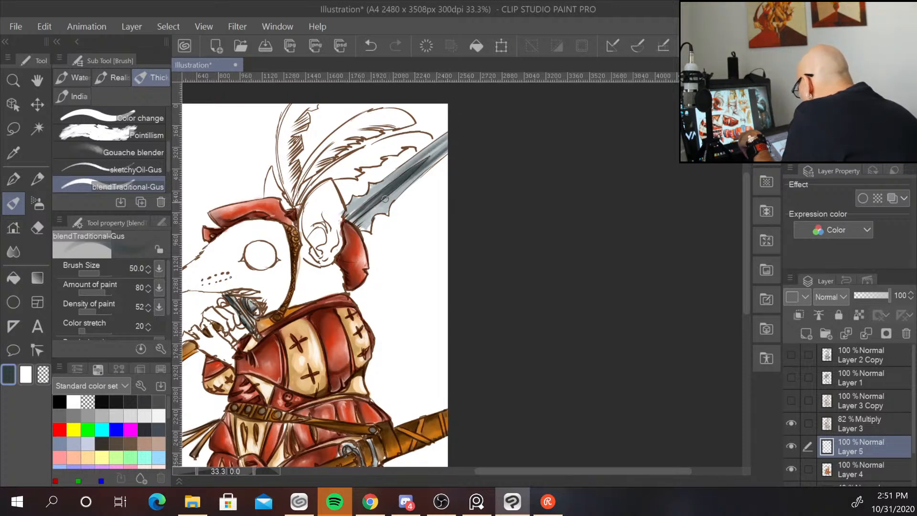
pyautogui.moveTo(385, 199)
pyautogui.mouseDown()
pyautogui.moveTo(356, 224)
pyautogui.moveTo(378, 178)
pyautogui.moveTo(352, 212)
pyautogui.moveTo(375, 192)
pyautogui.mouseUp()
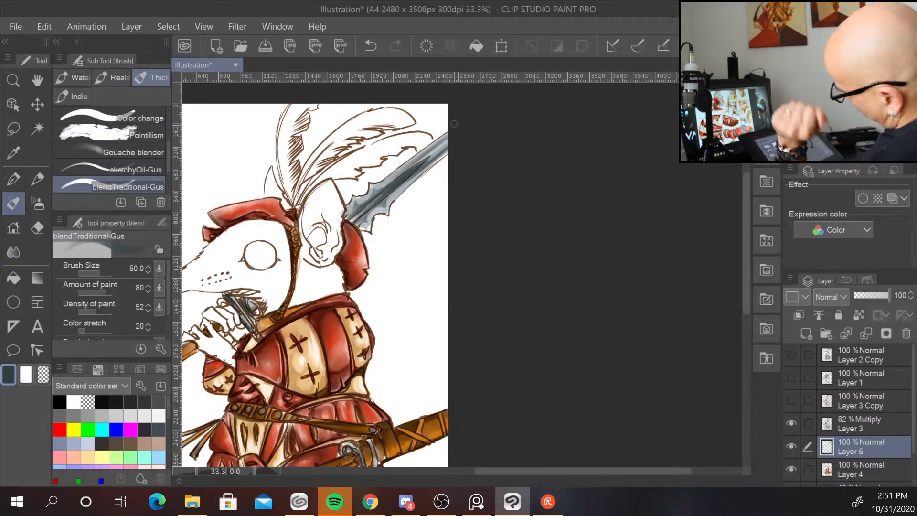
# Sample a lighter grey from the blade, shrink the brush to 30 and add highlights along the blade.
pyautogui.keyDown('alt'); pyautogui.click(382, 206); pyautogui.keyUp('alt')
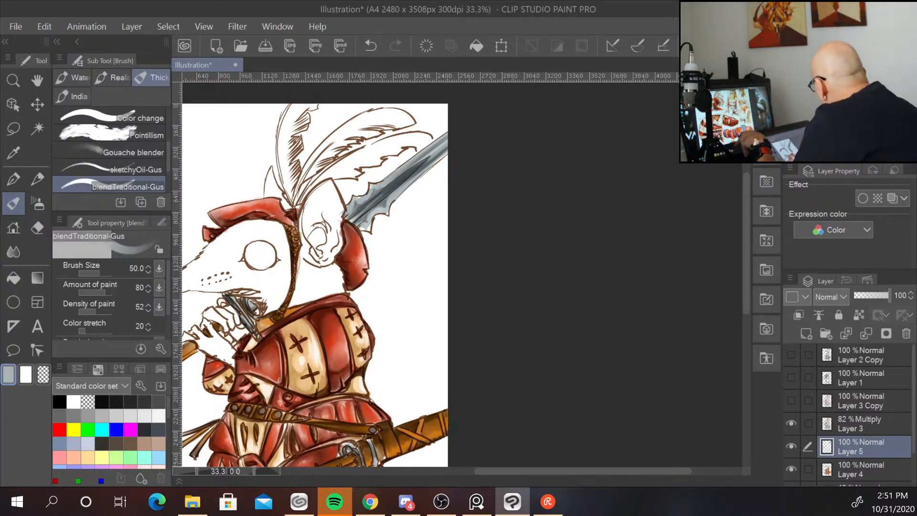
pyautogui.keyDown('alt'); pyautogui.click(385, 211); pyautogui.keyUp('alt')
pyautogui.press('[')
pyautogui.press('[')
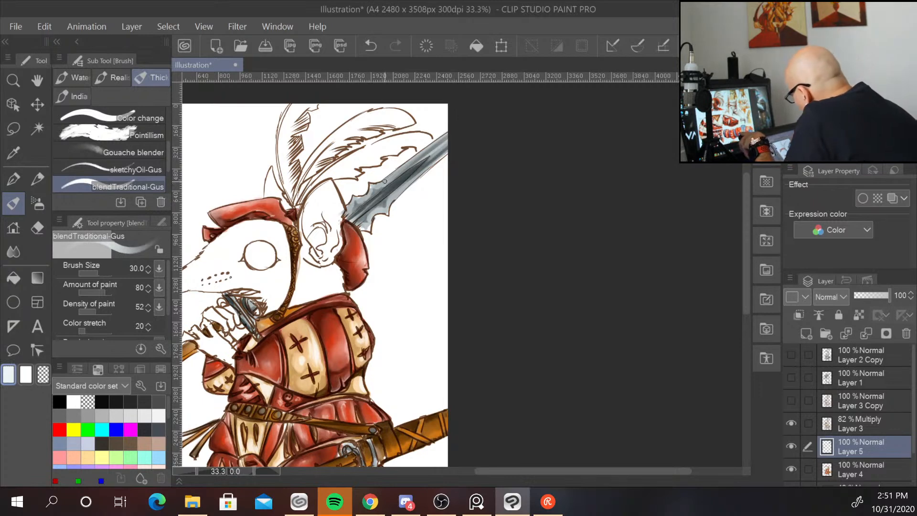
pyautogui.moveTo(392, 174); pyautogui.dragTo(444, 135)
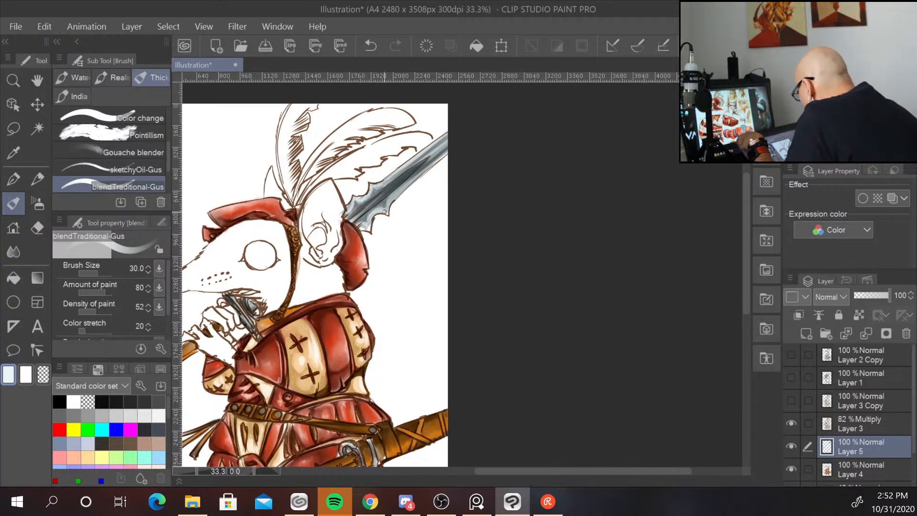
pyautogui.moveTo(390, 198); pyautogui.dragTo(435, 155)
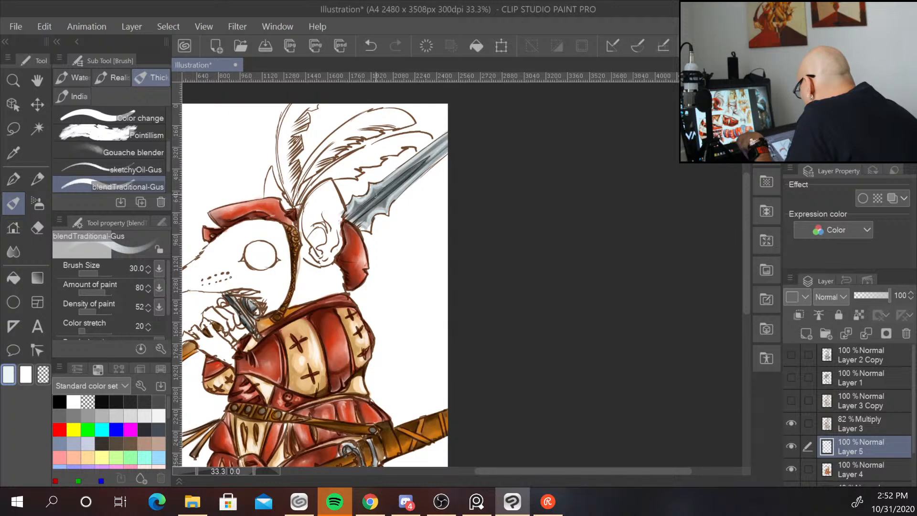
pyautogui.moveTo(372, 206); pyautogui.dragTo(410, 175)
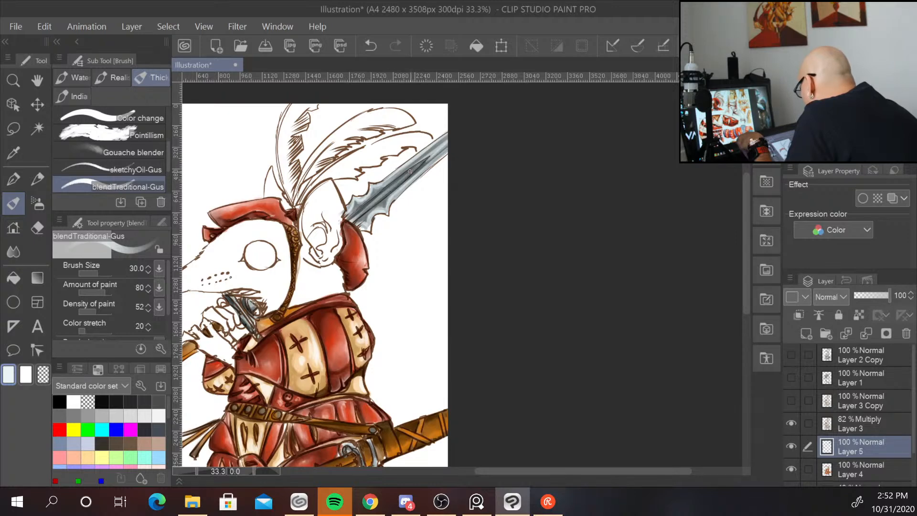
pyautogui.moveTo(375, 203); pyautogui.dragTo(411, 170)
pyautogui.moveTo(372, 205)
pyautogui.mouseDown()
pyautogui.moveTo(417, 164)
pyautogui.moveTo(385, 193)
pyautogui.mouseUp()
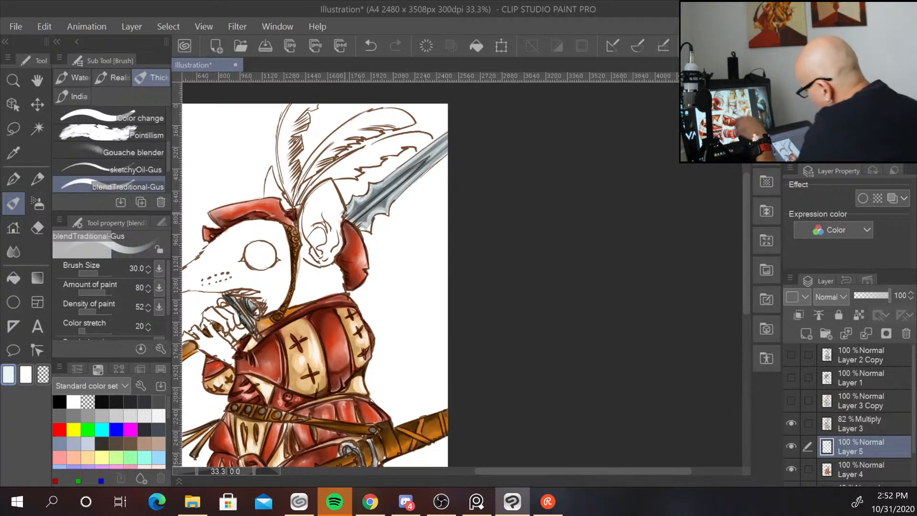
# Paint grey over the upper section of the blade toward its tip.
pyautogui.moveTo(426, 334); pyautogui.dragTo(480, 286)
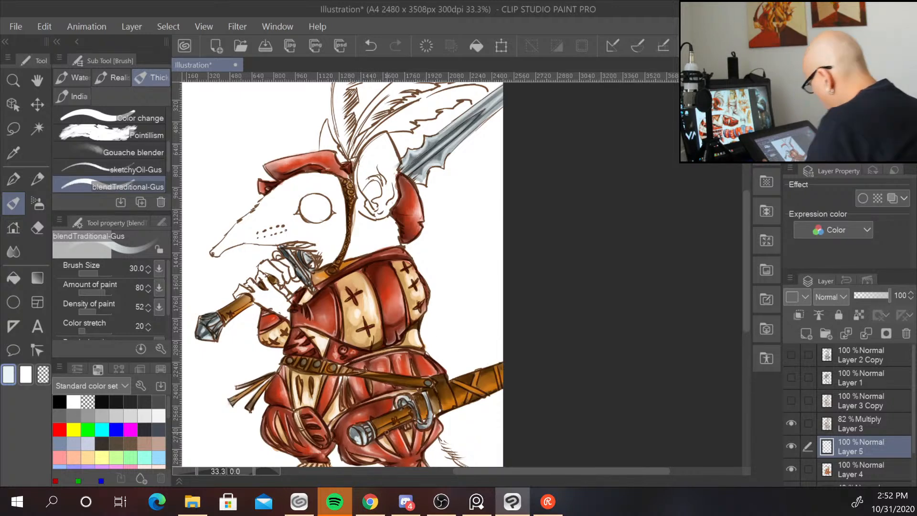
pyautogui.moveTo(549, 373)
pyautogui.mouseDown()
pyautogui.moveTo(547, 289)
pyautogui.moveTo(528, 362)
pyautogui.moveTo(535, 407)
pyautogui.moveTo(575, 430)
pyautogui.moveTo(553, 430)
pyautogui.mouseUp()
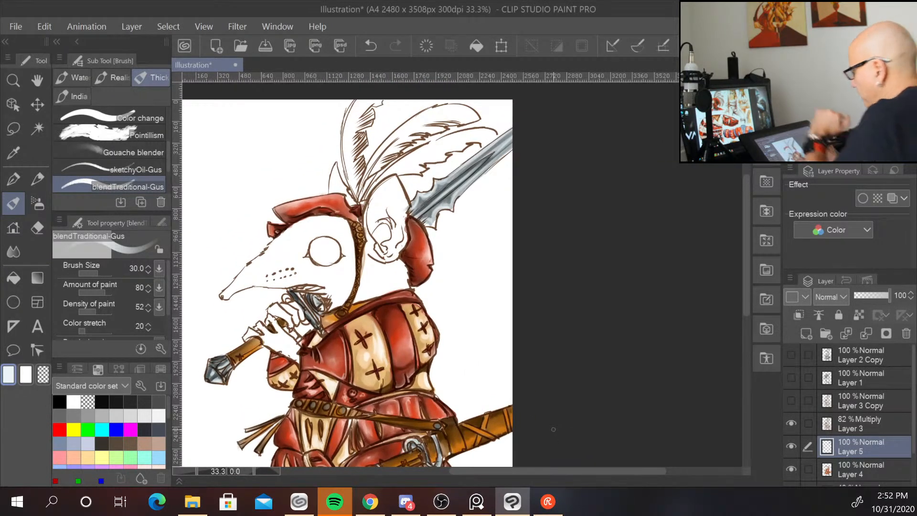
pyautogui.click(144, 430)
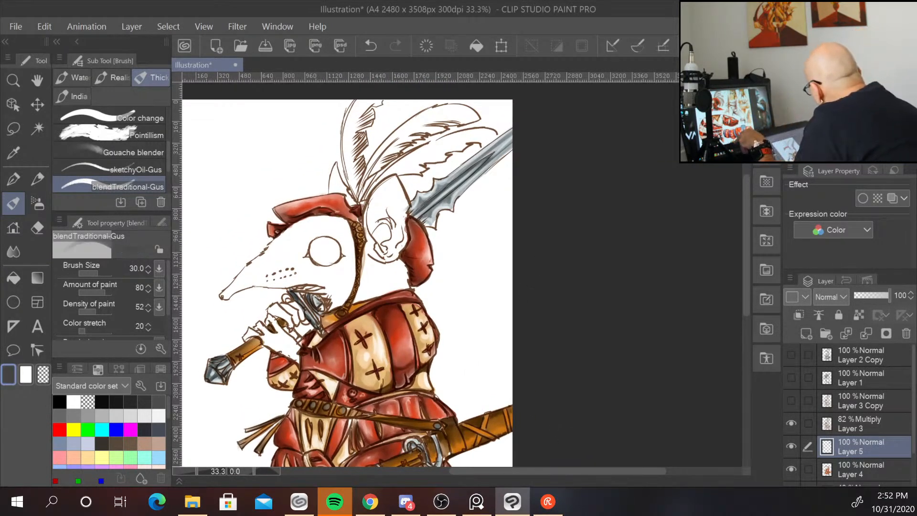
pyautogui.moveTo(445, 179); pyautogui.dragTo(512, 124)
pyautogui.moveTo(474, 157); pyautogui.dragTo(513, 125)
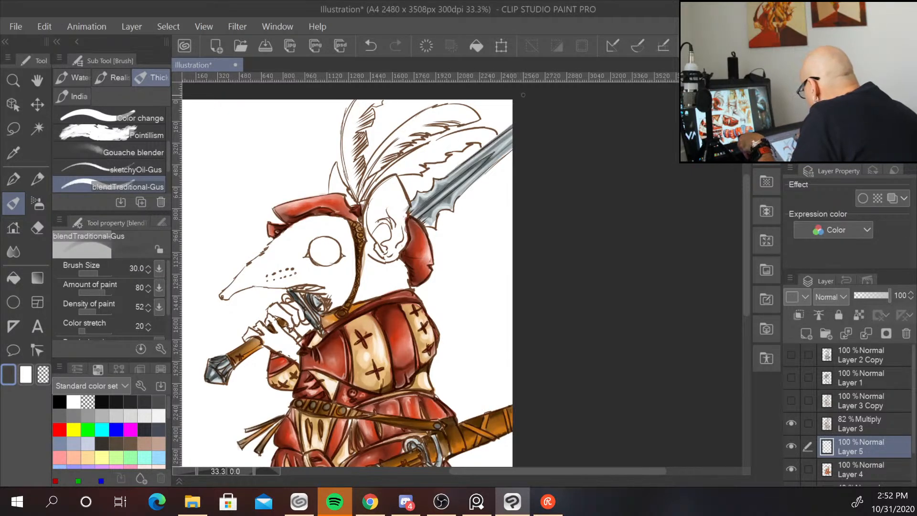
pyautogui.moveTo(455, 199)
pyautogui.mouseDown()
pyautogui.moveTo(514, 146)
pyautogui.moveTo(463, 194)
pyautogui.moveTo(512, 150)
pyautogui.moveTo(490, 171)
pyautogui.mouseUp()
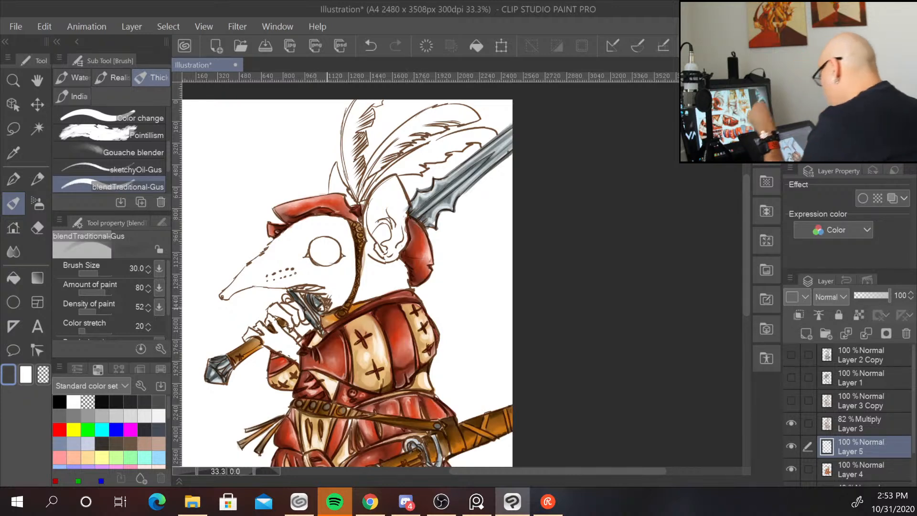
# Create a new layer above the sword colouring layer.
pyautogui.hotkey('ctrl', '-')
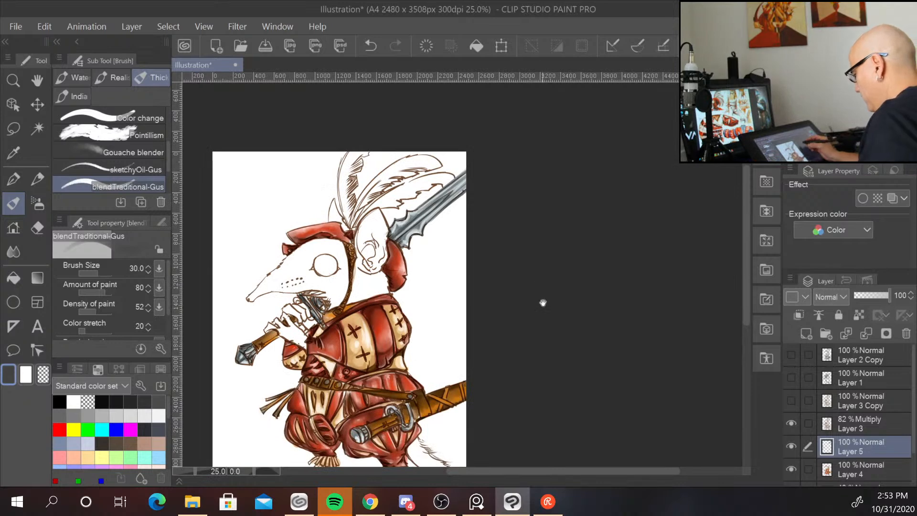
pyautogui.moveTo(542, 303); pyautogui.dragTo(560, 244)
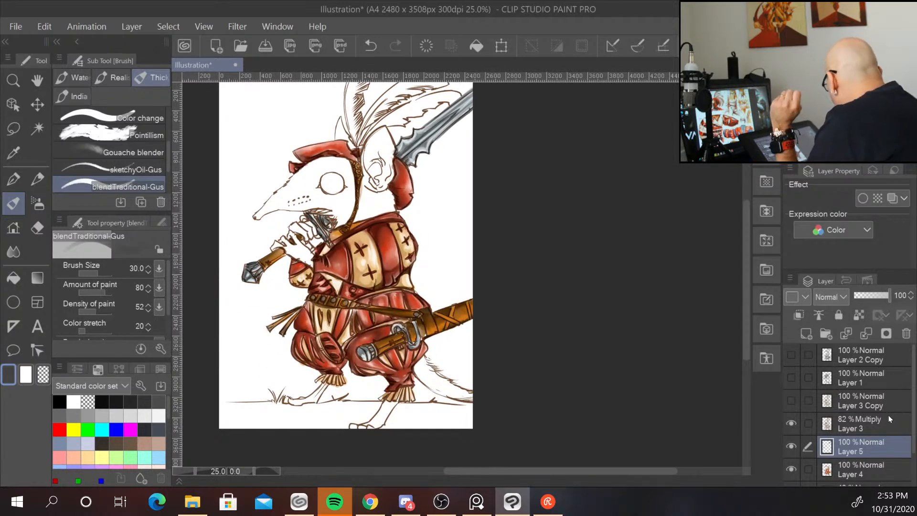
pyautogui.click(808, 334)
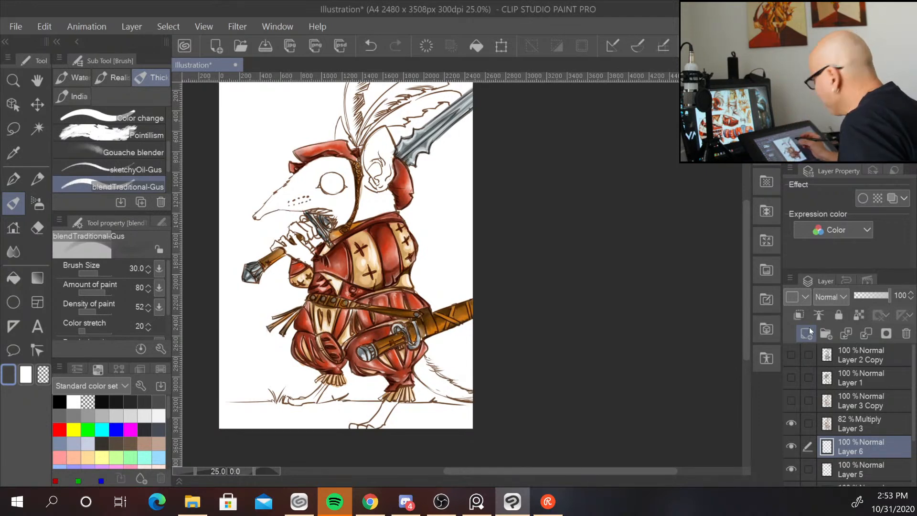
# Sample the tan colour from the cream tunic panel.
pyautogui.moveTo(434, 228); pyautogui.dragTo(463, 269)
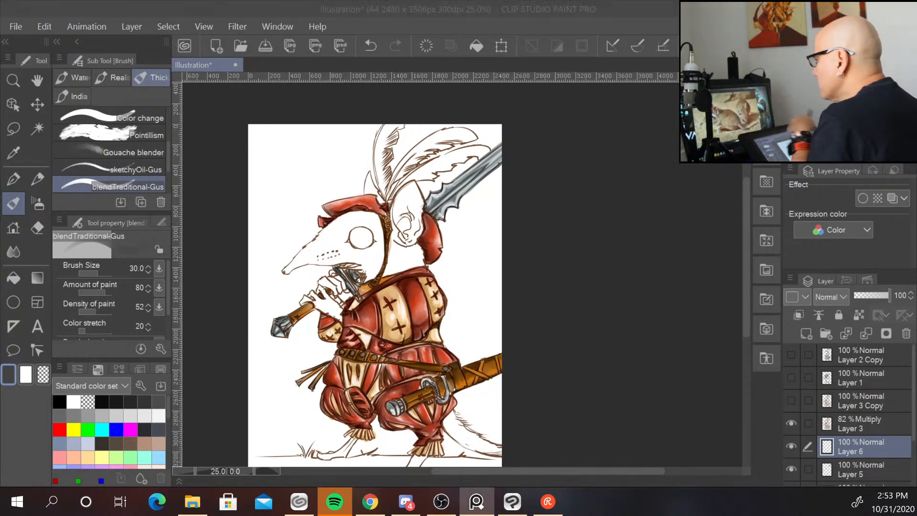
pyautogui.hotkey('alt', 'Tab')
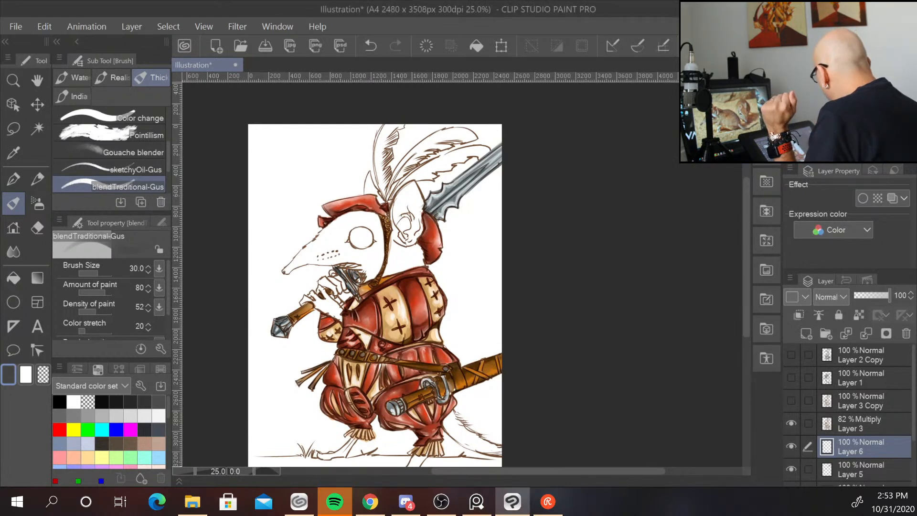
pyautogui.keyDown('alt'); pyautogui.click(369, 288); pyautogui.keyUp('alt')
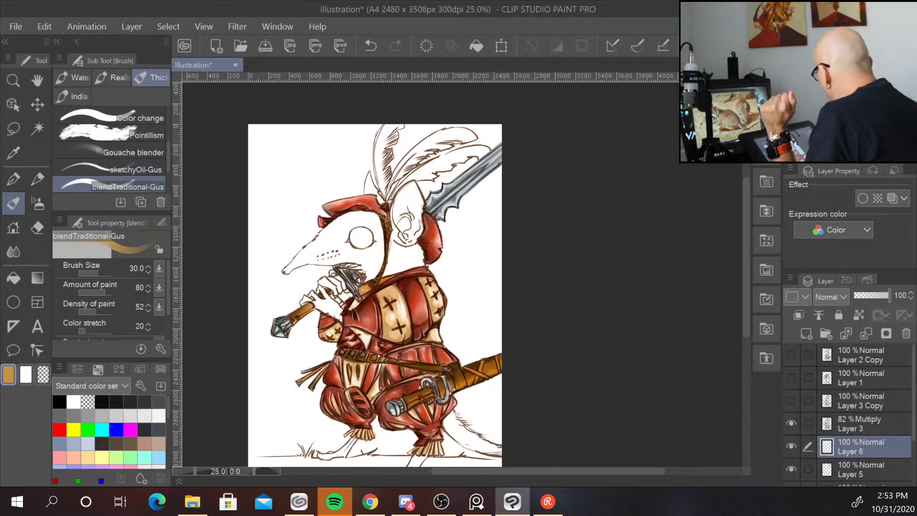
pyautogui.keyDown('alt'); pyautogui.click(370, 288); pyautogui.keyUp('alt')
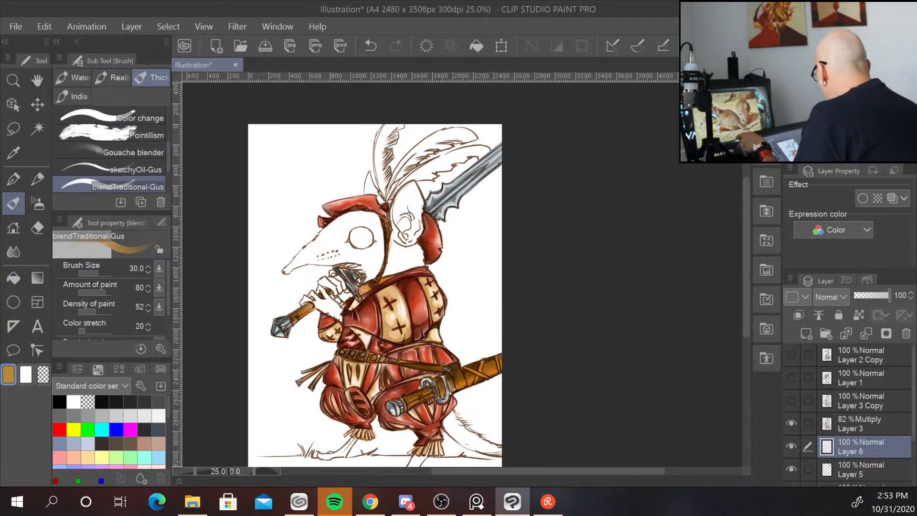
pyautogui.keyDown('alt'); pyautogui.click(371, 289); pyautogui.keyUp('alt')
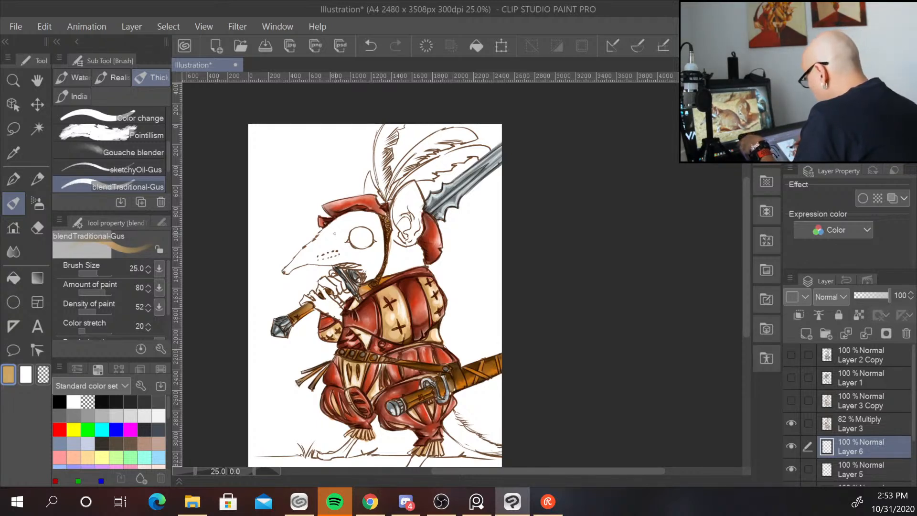
# Enlarge the brush to 100 and paint tan over the shrew's head, ears, snout and hands.
pyautogui.press(']')
pyautogui.press(']')
pyautogui.press(']')
pyautogui.press(']')
pyautogui.press(']')
pyautogui.press(']')
pyautogui.press(']')
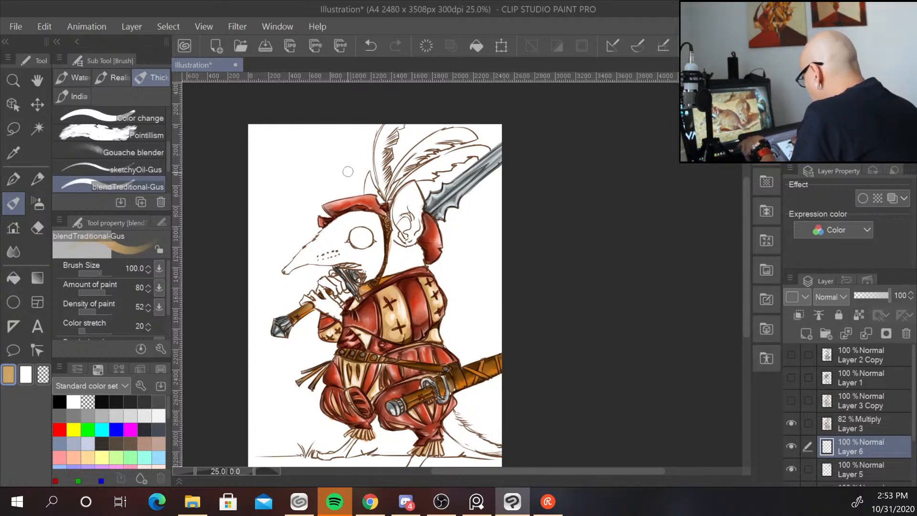
pyautogui.moveTo(350, 221)
pyautogui.mouseDown()
pyautogui.moveTo(325, 237)
pyautogui.moveTo(353, 218)
pyautogui.moveTo(292, 268)
pyautogui.moveTo(317, 248)
pyautogui.moveTo(312, 258)
pyautogui.moveTo(334, 249)
pyautogui.moveTo(369, 255)
pyautogui.moveTo(371, 265)
pyautogui.moveTo(352, 244)
pyautogui.moveTo(374, 264)
pyautogui.moveTo(365, 274)
pyautogui.moveTo(377, 261)
pyautogui.moveTo(374, 268)
pyautogui.moveTo(375, 218)
pyautogui.moveTo(352, 243)
pyautogui.moveTo(367, 220)
pyautogui.moveTo(338, 222)
pyautogui.moveTo(366, 217)
pyautogui.moveTo(288, 269)
pyautogui.moveTo(345, 260)
pyautogui.moveTo(334, 258)
pyautogui.moveTo(342, 234)
pyautogui.moveTo(372, 263)
pyautogui.mouseUp()
pyautogui.moveTo(412, 194)
pyautogui.mouseDown()
pyautogui.moveTo(404, 228)
pyautogui.moveTo(413, 223)
pyautogui.moveTo(414, 188)
pyautogui.moveTo(415, 232)
pyautogui.moveTo(395, 242)
pyautogui.moveTo(393, 264)
pyautogui.moveTo(401, 268)
pyautogui.moveTo(414, 247)
pyautogui.moveTo(419, 262)
pyautogui.moveTo(394, 270)
pyautogui.moveTo(400, 195)
pyautogui.moveTo(406, 235)
pyautogui.moveTo(415, 193)
pyautogui.moveTo(403, 221)
pyautogui.mouseUp()
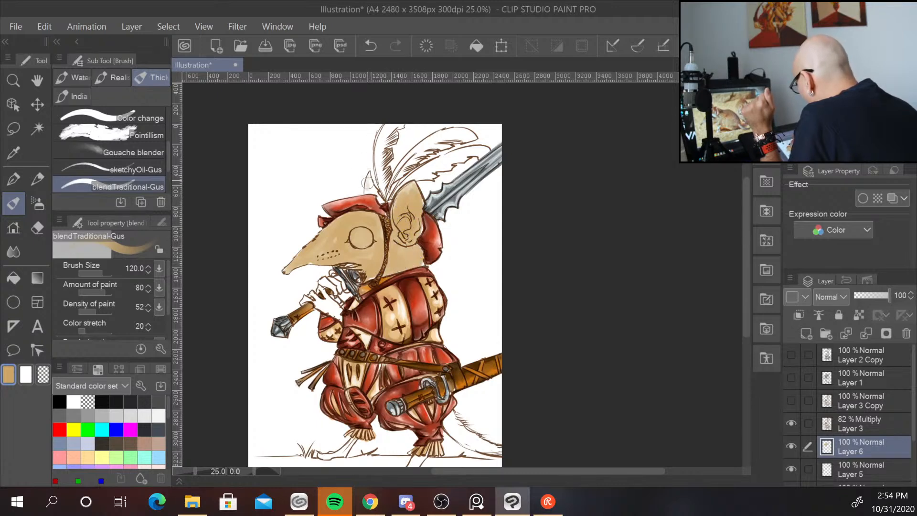
pyautogui.moveTo(367, 182); pyautogui.dragTo(380, 201)
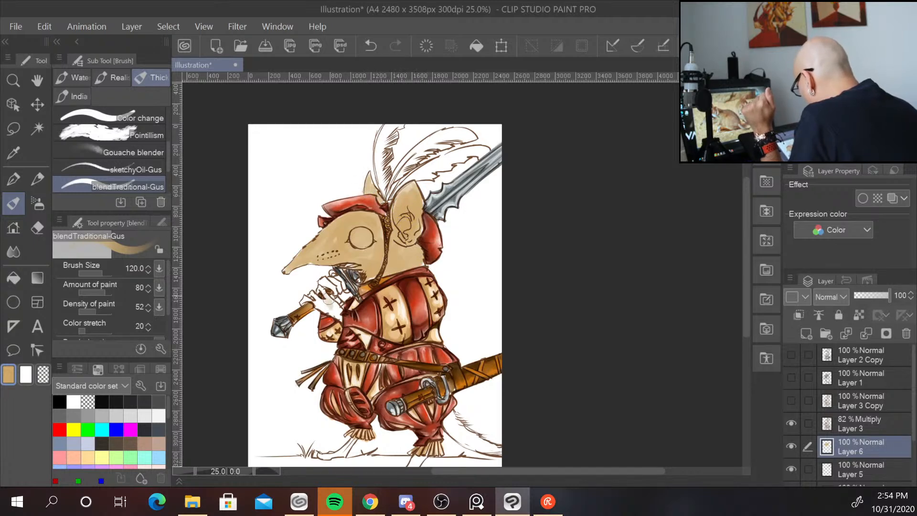
pyautogui.moveTo(328, 299)
pyautogui.mouseDown()
pyautogui.moveTo(335, 310)
pyautogui.moveTo(312, 294)
pyautogui.moveTo(302, 302)
pyautogui.moveTo(321, 297)
pyautogui.moveTo(345, 314)
pyautogui.mouseUp()
pyautogui.moveTo(328, 282)
pyautogui.mouseDown()
pyautogui.moveTo(336, 290)
pyautogui.moveTo(321, 293)
pyautogui.moveTo(340, 282)
pyautogui.mouseUp()
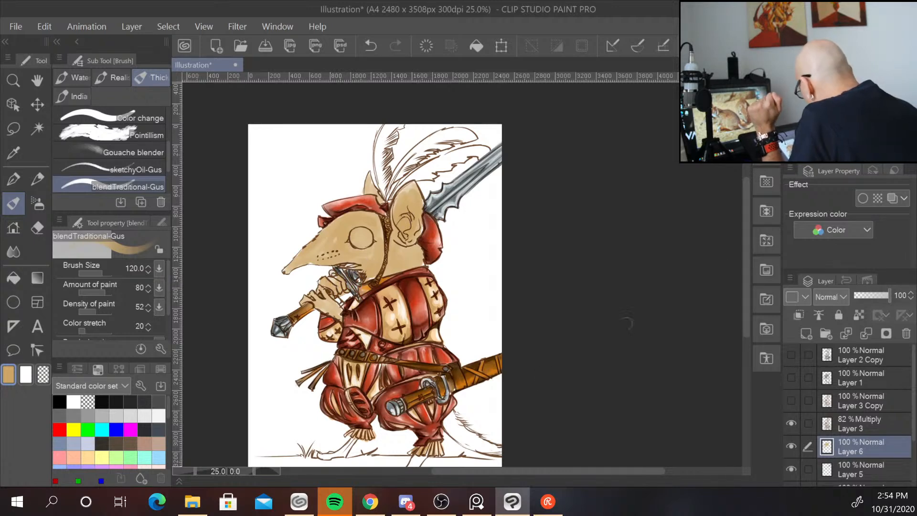
pyautogui.moveTo(745, 281); pyautogui.dragTo(748, 309)
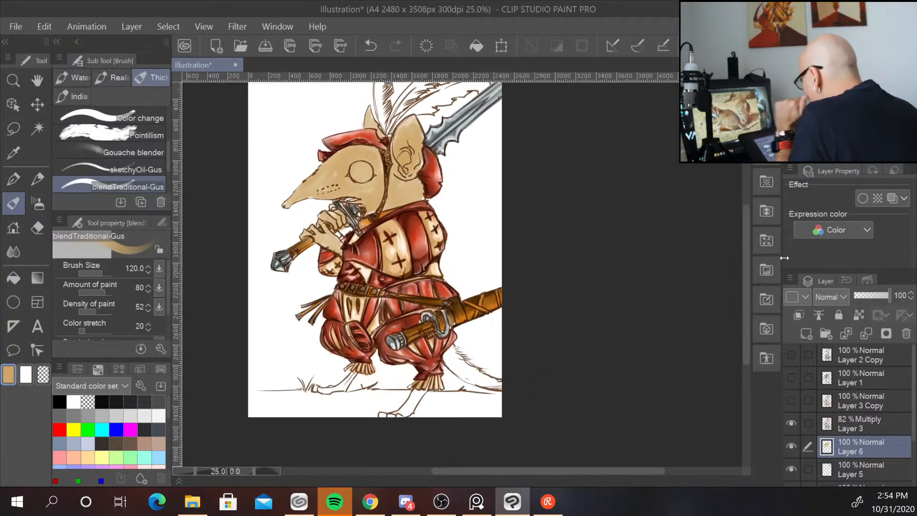
# Continue painting tan over the shrew's lower legs, feet and tail.
pyautogui.moveTo(412, 397)
pyautogui.mouseDown()
pyautogui.moveTo(399, 416)
pyautogui.moveTo(388, 414)
pyautogui.mouseUp()
pyautogui.moveTo(362, 377); pyautogui.dragTo(313, 389)
pyautogui.moveTo(463, 354)
pyautogui.mouseDown()
pyautogui.moveTo(462, 374)
pyautogui.moveTo(512, 386)
pyautogui.moveTo(474, 384)
pyautogui.moveTo(449, 357)
pyautogui.mouseUp()
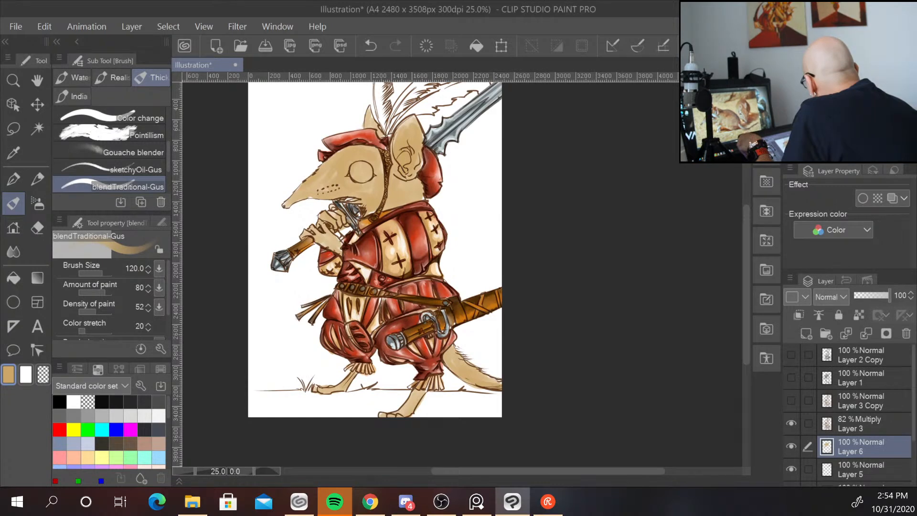
# Pick a darker brown and shade the shrew's forehead, ear, neck and lower legs with it.
pyautogui.click(853, 110)
pyautogui.moveTo(864, 104); pyautogui.dragTo(867, 108)
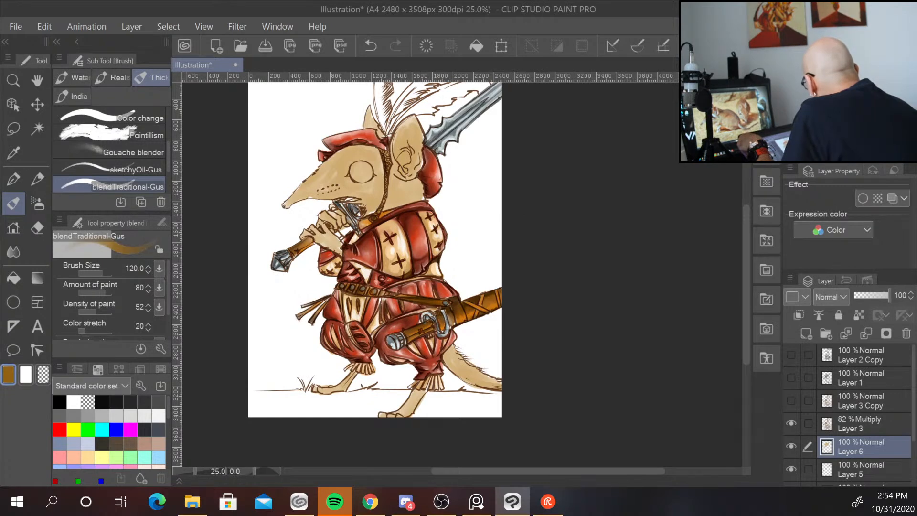
pyautogui.click(865, 106)
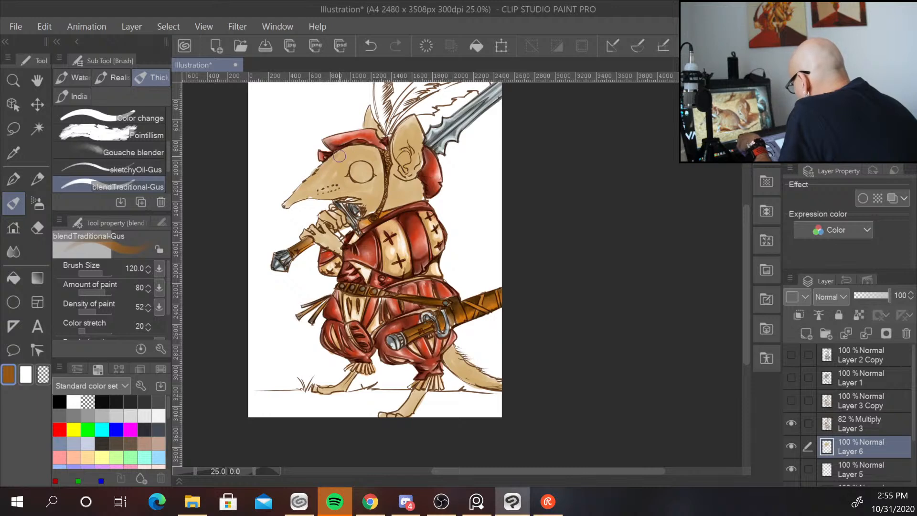
pyautogui.moveTo(340, 156)
pyautogui.mouseDown()
pyautogui.moveTo(331, 164)
pyautogui.moveTo(362, 157)
pyautogui.moveTo(360, 142)
pyautogui.mouseUp()
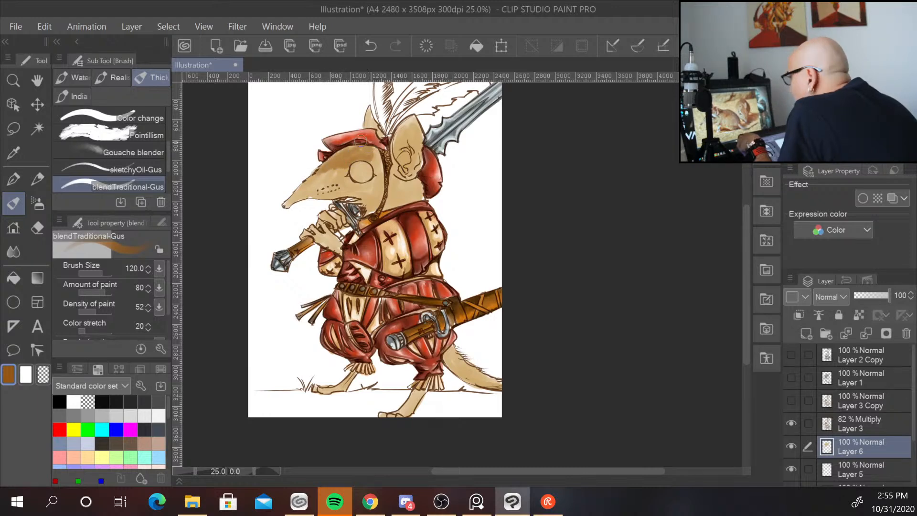
pyautogui.moveTo(375, 177)
pyautogui.mouseDown()
pyautogui.moveTo(362, 204)
pyautogui.moveTo(370, 200)
pyautogui.moveTo(359, 194)
pyautogui.moveTo(375, 188)
pyautogui.moveTo(395, 92)
pyautogui.moveTo(367, 90)
pyautogui.moveTo(374, 96)
pyautogui.moveTo(367, 148)
pyautogui.moveTo(341, 168)
pyautogui.moveTo(354, 186)
pyautogui.moveTo(342, 178)
pyautogui.moveTo(375, 181)
pyautogui.moveTo(341, 187)
pyautogui.moveTo(332, 170)
pyautogui.moveTo(303, 188)
pyautogui.moveTo(315, 161)
pyautogui.moveTo(304, 194)
pyautogui.moveTo(291, 203)
pyautogui.mouseUp()
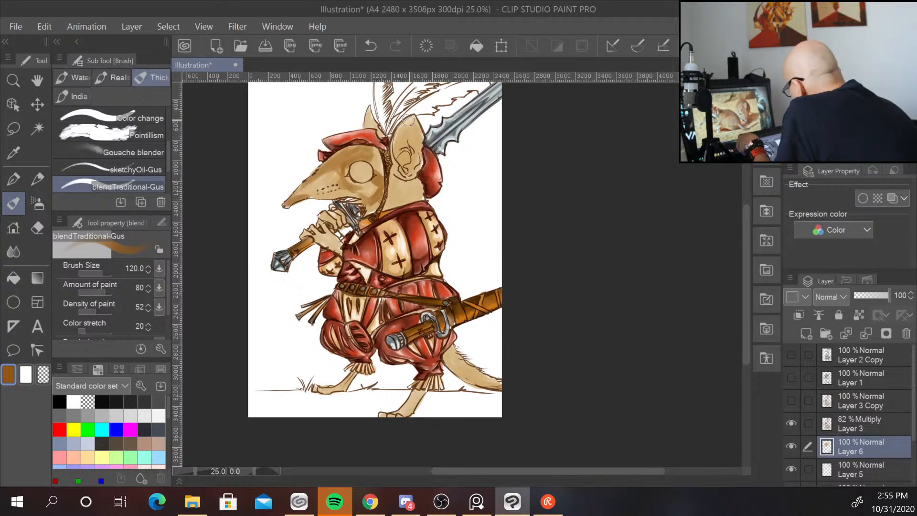
pyautogui.moveTo(409, 120)
pyautogui.mouseDown()
pyautogui.moveTo(404, 142)
pyautogui.moveTo(397, 140)
pyautogui.moveTo(413, 153)
pyautogui.moveTo(406, 168)
pyautogui.moveTo(416, 158)
pyautogui.moveTo(412, 130)
pyautogui.mouseUp()
pyautogui.moveTo(406, 183)
pyautogui.mouseDown()
pyautogui.moveTo(419, 198)
pyautogui.moveTo(408, 185)
pyautogui.moveTo(416, 199)
pyautogui.moveTo(388, 209)
pyautogui.moveTo(396, 188)
pyautogui.mouseUp()
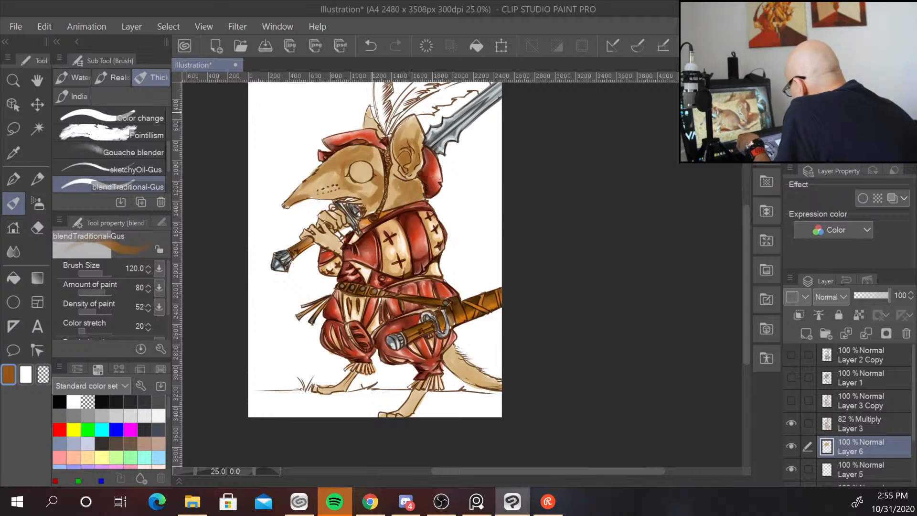
pyautogui.moveTo(370, 112); pyautogui.dragTo(381, 137)
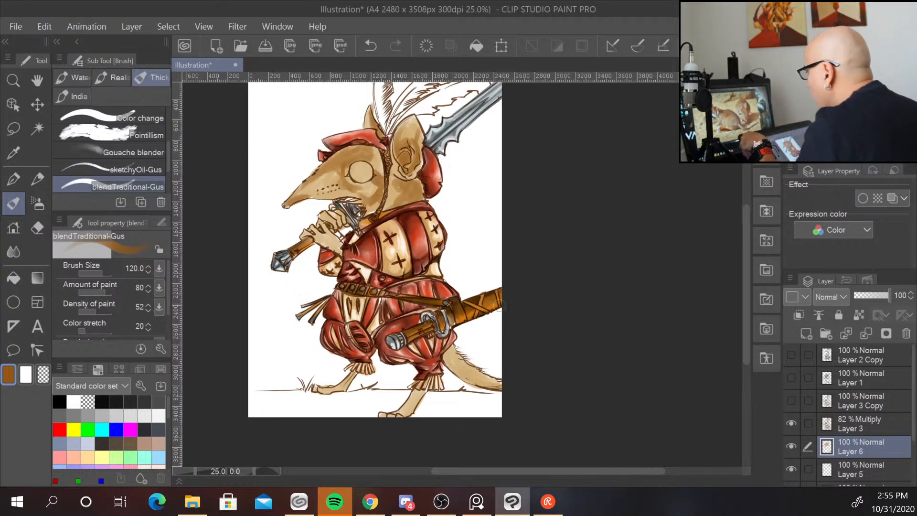
pyautogui.moveTo(472, 373)
pyautogui.mouseDown()
pyautogui.moveTo(484, 381)
pyautogui.moveTo(449, 351)
pyautogui.mouseUp()
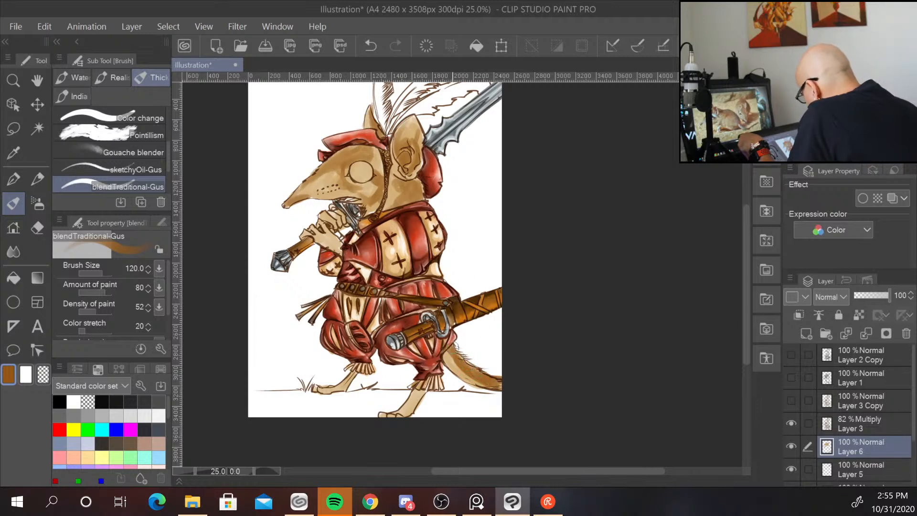
pyautogui.moveTo(426, 390); pyautogui.dragTo(412, 404)
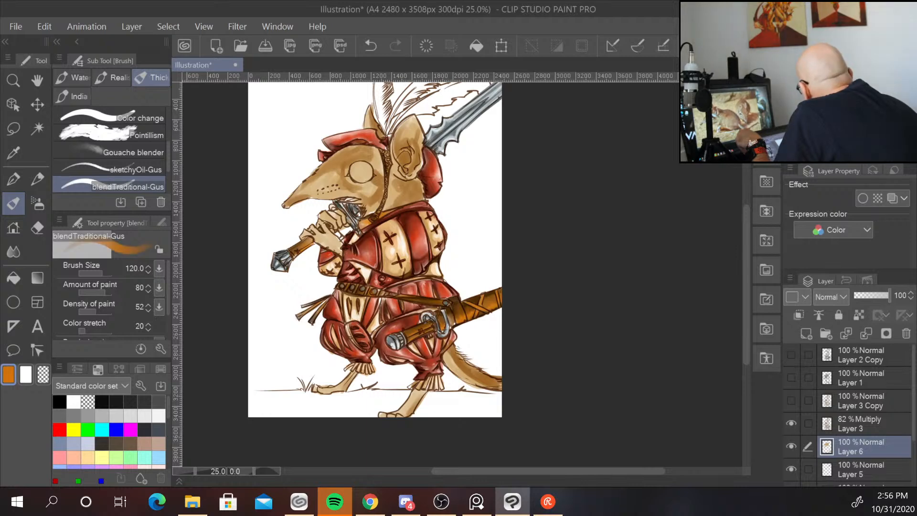
# Reduce the brush size to 50, pick a dark brown and fill in the shrew's eye.
pyautogui.press('[')
pyautogui.press('[')
pyautogui.press('[')
pyautogui.press('[')
pyautogui.press('[')
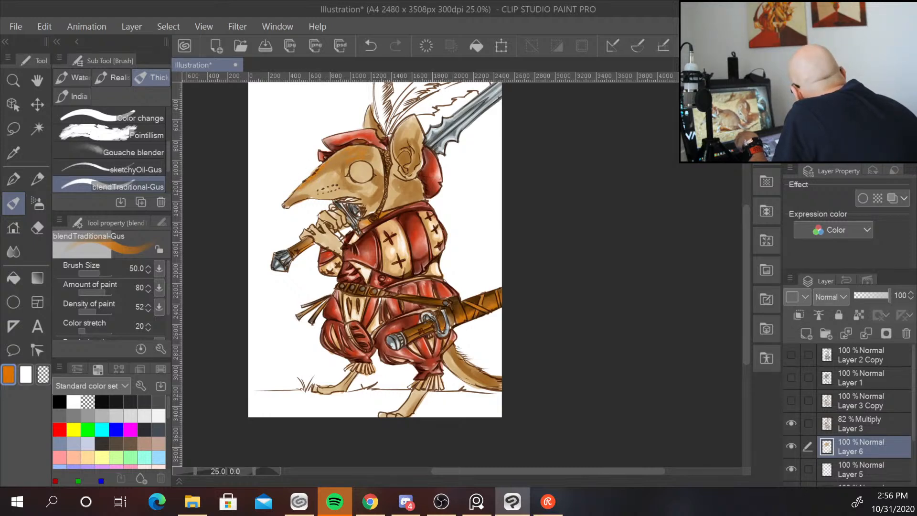
pyautogui.click(871, 108)
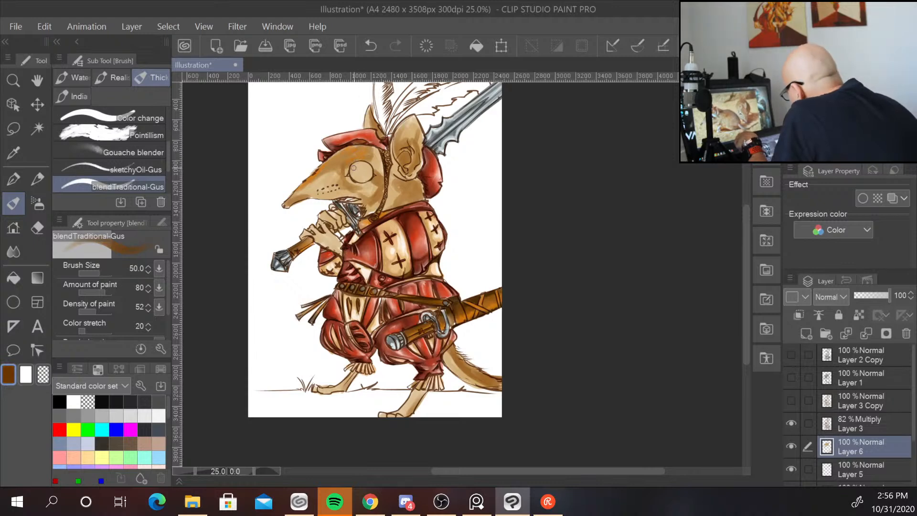
pyautogui.moveTo(362, 164); pyautogui.dragTo(368, 178)
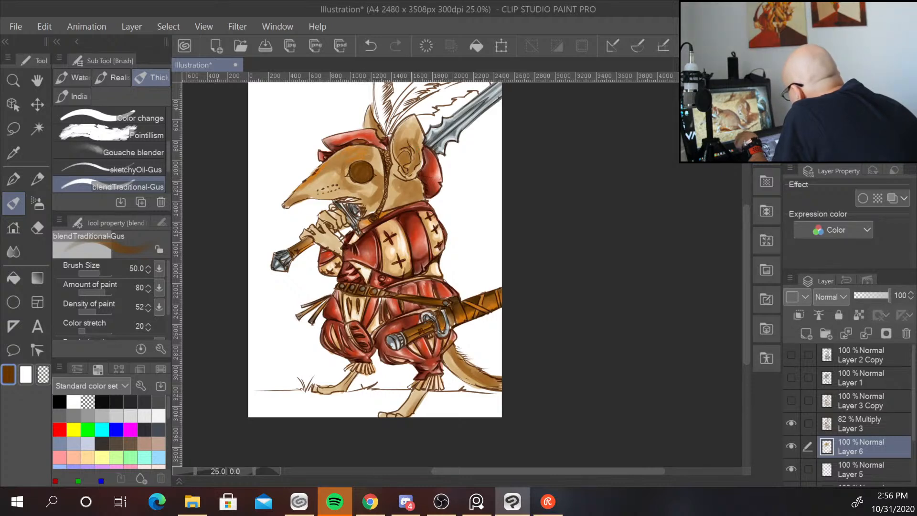
pyautogui.moveTo(406, 152)
pyautogui.mouseDown()
pyautogui.moveTo(404, 171)
pyautogui.moveTo(417, 165)
pyautogui.mouseUp()
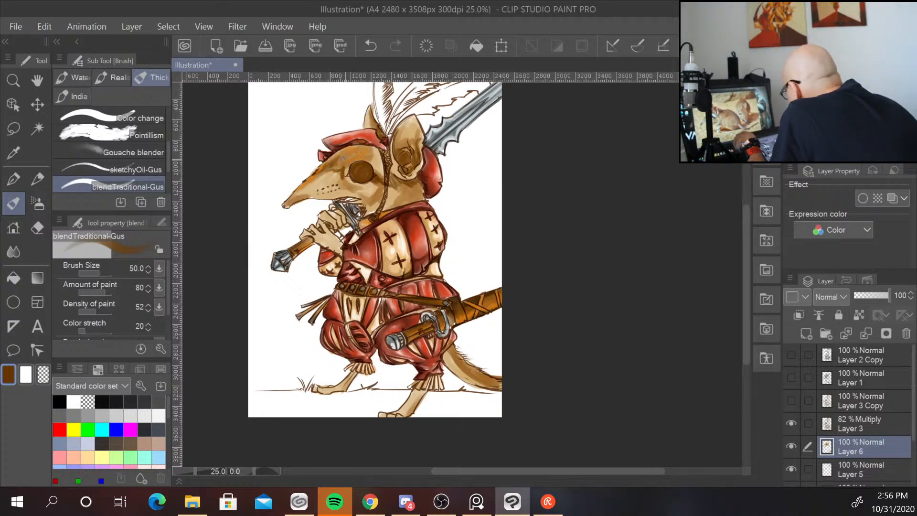
# Reduce the brush size to 20 and add brown shading around the eye, cheek and neck.
pyautogui.scroll(2, 420, 152)
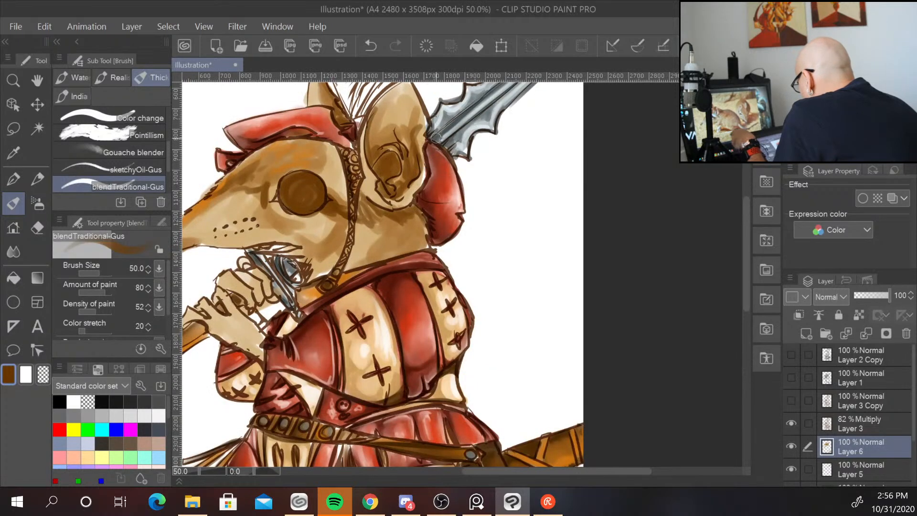
pyautogui.press('[')
pyautogui.press('[')
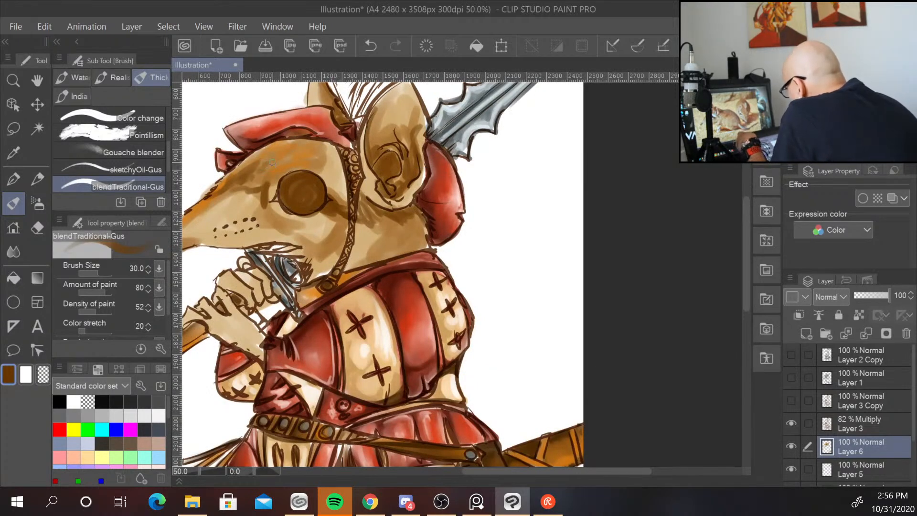
pyautogui.press('[')
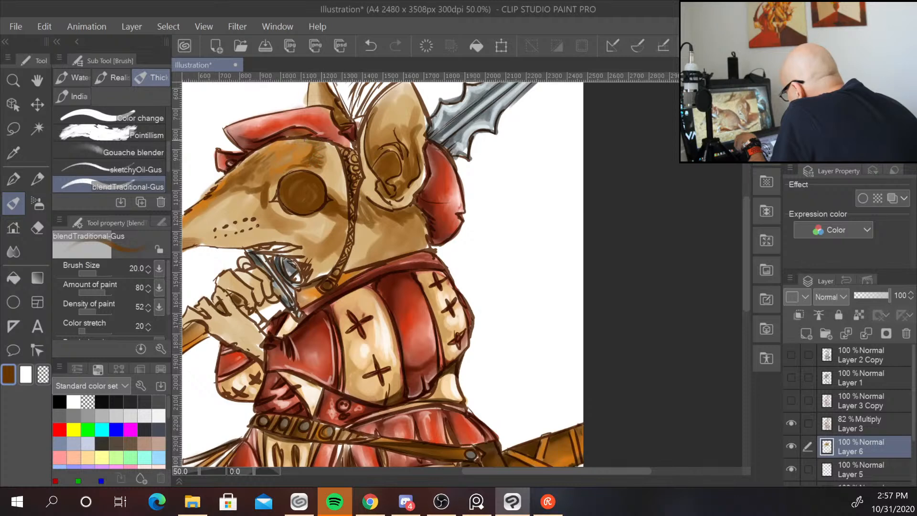
pyautogui.moveTo(308, 140)
pyautogui.mouseDown()
pyautogui.moveTo(328, 148)
pyautogui.moveTo(320, 152)
pyautogui.mouseUp()
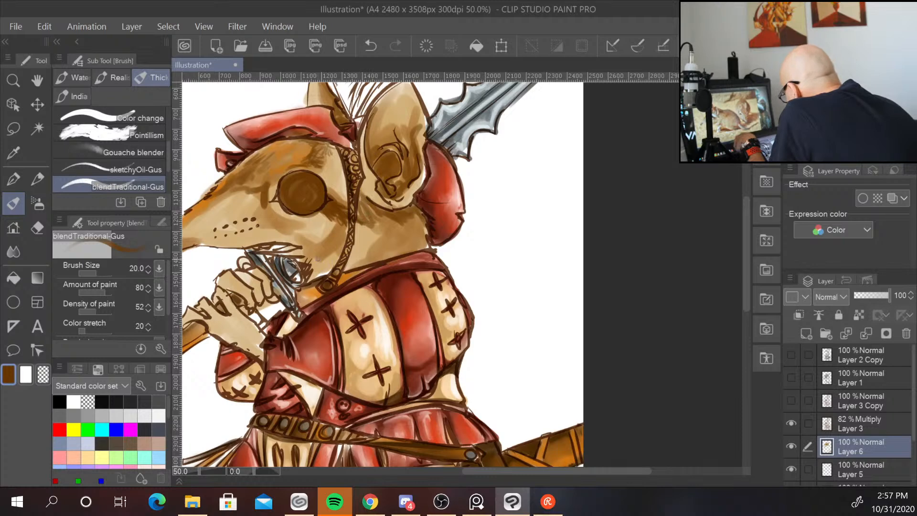
pyautogui.moveTo(307, 255)
pyautogui.mouseDown()
pyautogui.moveTo(329, 256)
pyautogui.moveTo(322, 250)
pyautogui.moveTo(328, 267)
pyautogui.moveTo(281, 249)
pyautogui.moveTo(321, 270)
pyautogui.moveTo(322, 281)
pyautogui.mouseUp()
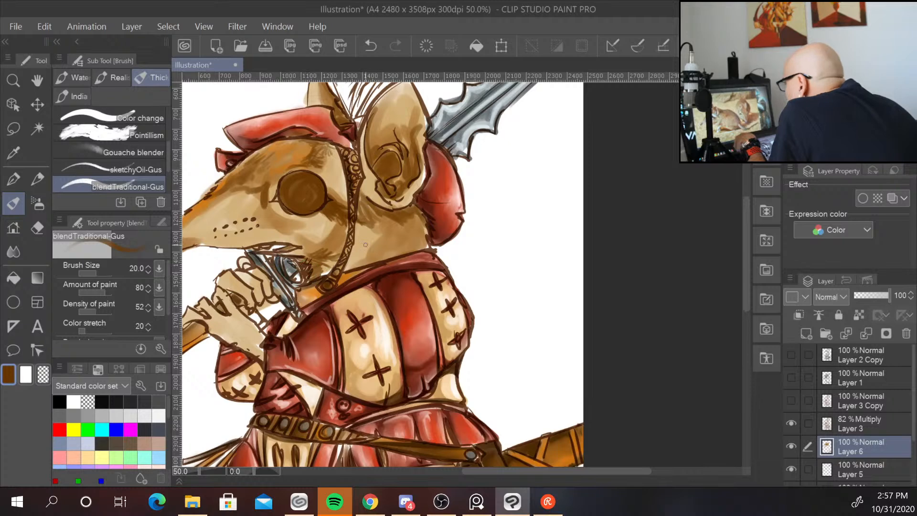
pyautogui.moveTo(367, 258)
pyautogui.mouseDown()
pyautogui.moveTo(375, 246)
pyautogui.moveTo(369, 259)
pyautogui.moveTo(399, 250)
pyautogui.moveTo(407, 236)
pyautogui.moveTo(404, 248)
pyautogui.moveTo(428, 244)
pyautogui.moveTo(424, 223)
pyautogui.moveTo(410, 232)
pyautogui.mouseUp()
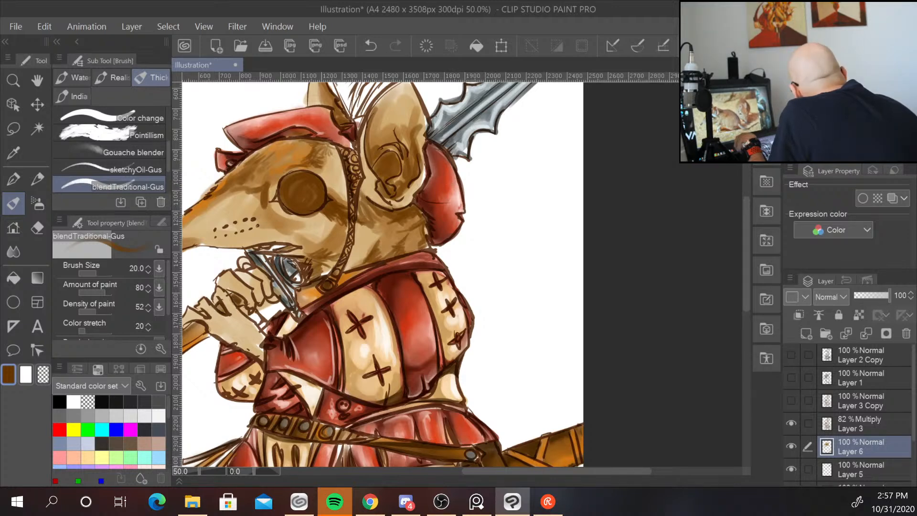
# Sample a light cream colour, set the brush size to 60, and paint highlights across the forehead, eye area and cheek.
pyautogui.keyDown('alt'); pyautogui.click(405, 195); pyautogui.keyUp('alt')
pyautogui.keyDown('alt'); pyautogui.click(409, 195); pyautogui.keyUp('alt')
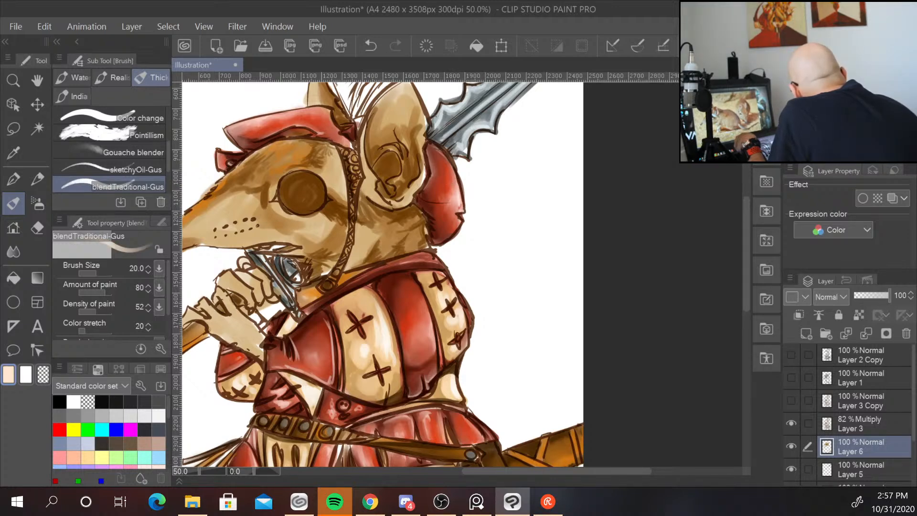
pyautogui.press('[')
pyautogui.press(']')
pyautogui.press(']')
pyautogui.press(']')
pyautogui.press(']')
pyautogui.press(']')
pyautogui.press(']')
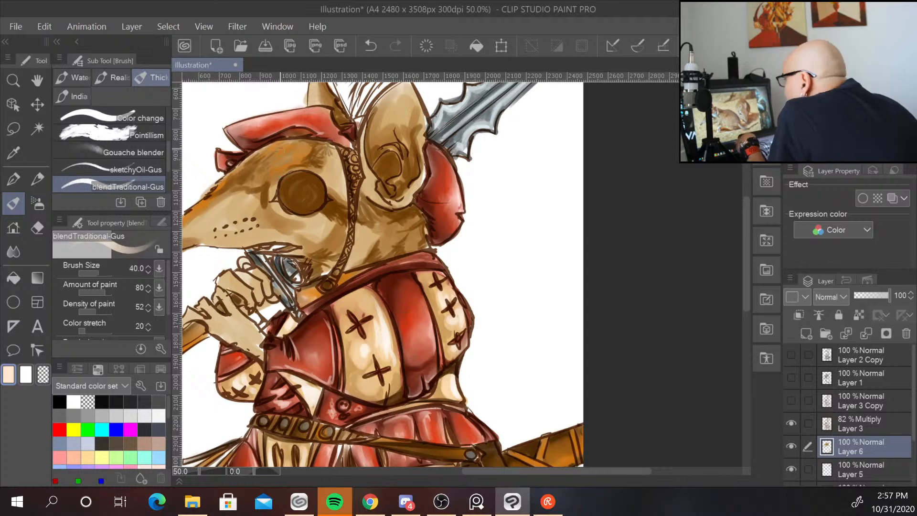
pyautogui.moveTo(280, 175)
pyautogui.mouseDown()
pyautogui.moveTo(291, 216)
pyautogui.moveTo(275, 205)
pyautogui.moveTo(296, 215)
pyautogui.moveTo(275, 179)
pyautogui.moveTo(281, 200)
pyautogui.moveTo(272, 198)
pyautogui.moveTo(269, 212)
pyautogui.moveTo(319, 216)
pyautogui.moveTo(268, 206)
pyautogui.mouseUp()
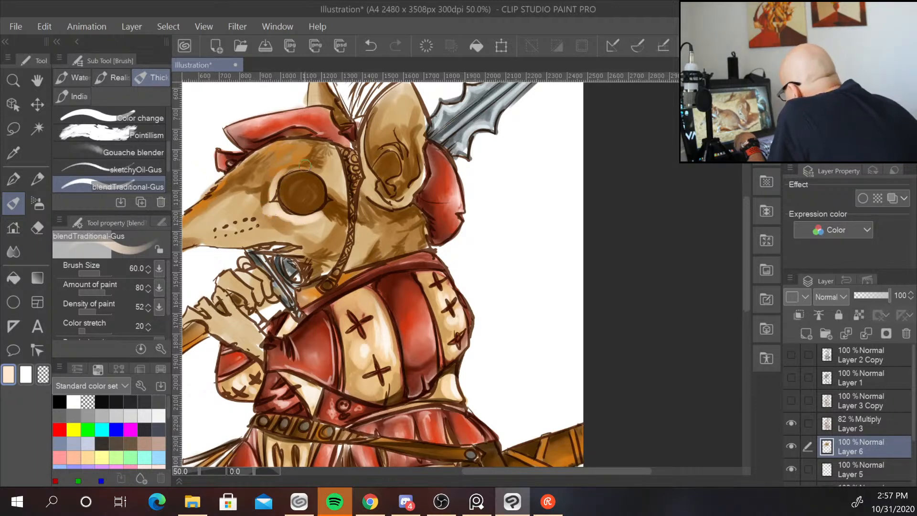
pyautogui.moveTo(285, 172)
pyautogui.mouseDown()
pyautogui.moveTo(311, 165)
pyautogui.moveTo(344, 179)
pyautogui.moveTo(330, 180)
pyautogui.mouseUp()
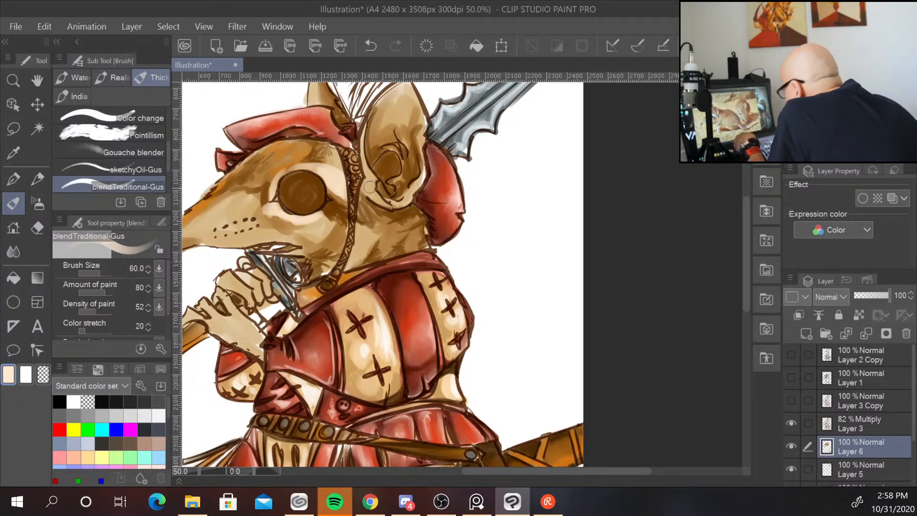
pyautogui.moveTo(364, 199); pyautogui.dragTo(382, 194)
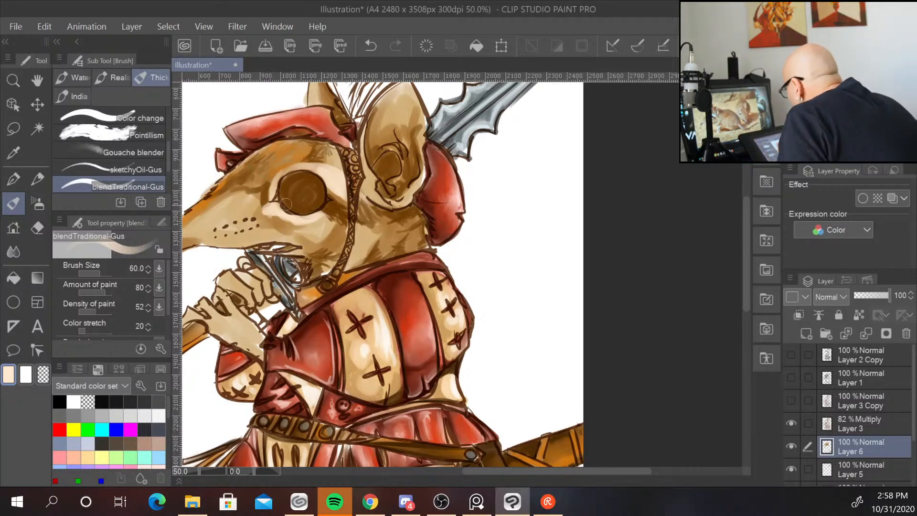
pyautogui.moveTo(294, 244)
pyautogui.mouseDown()
pyautogui.moveTo(314, 248)
pyautogui.moveTo(321, 264)
pyautogui.moveTo(311, 280)
pyautogui.moveTo(335, 266)
pyautogui.moveTo(318, 251)
pyautogui.mouseUp()
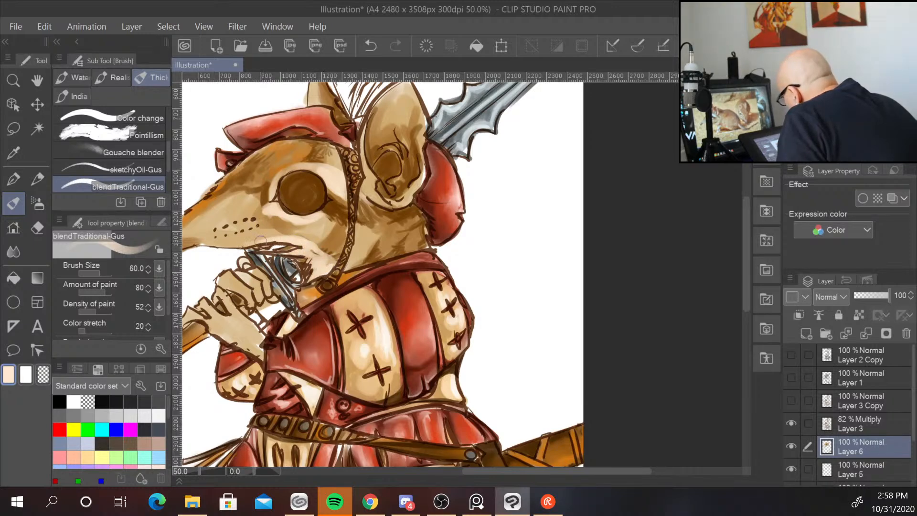
# Pick white, set the brush size to 20, and paint white highlights on the cheek and throat below the eye.
pyautogui.moveTo(481, 246)
pyautogui.mouseDown()
pyautogui.moveTo(646, 197)
pyautogui.moveTo(597, 242)
pyautogui.mouseUp()
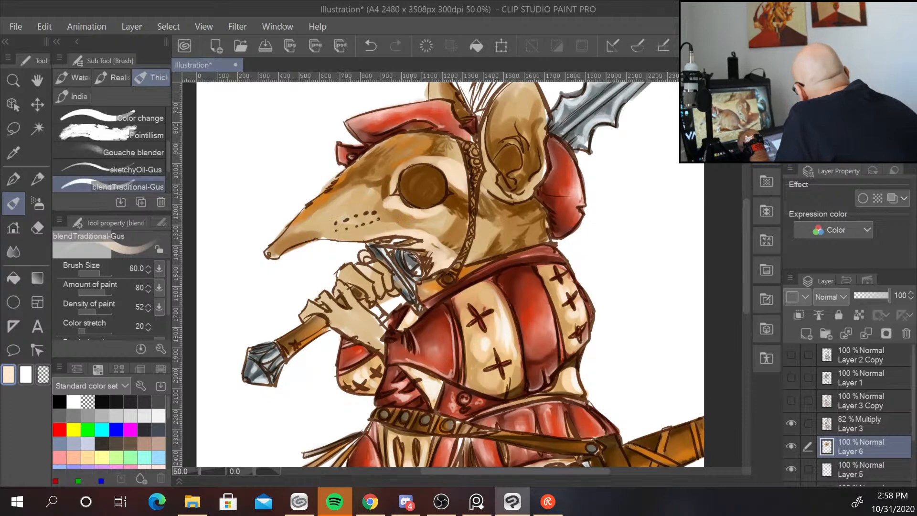
pyautogui.click(74, 401)
pyautogui.press('[')
pyautogui.press('[')
pyautogui.press('[')
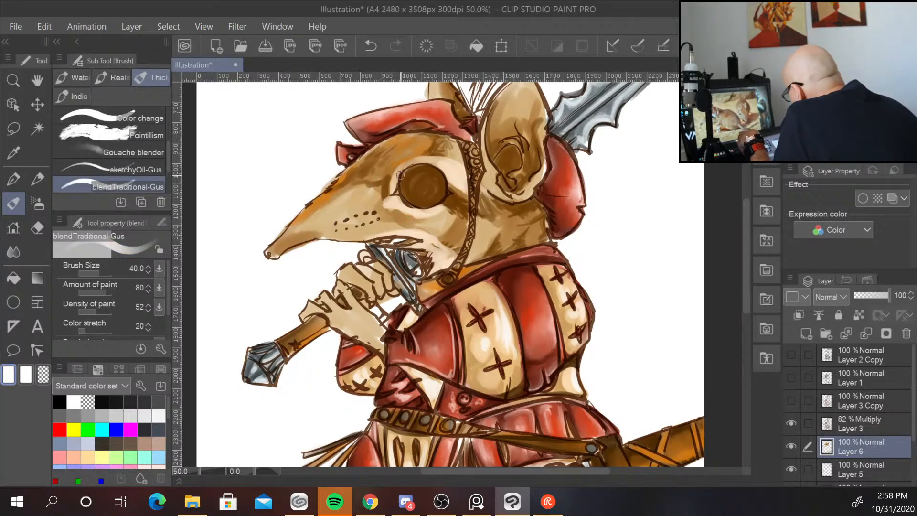
pyautogui.moveTo(402, 168); pyautogui.dragTo(432, 155)
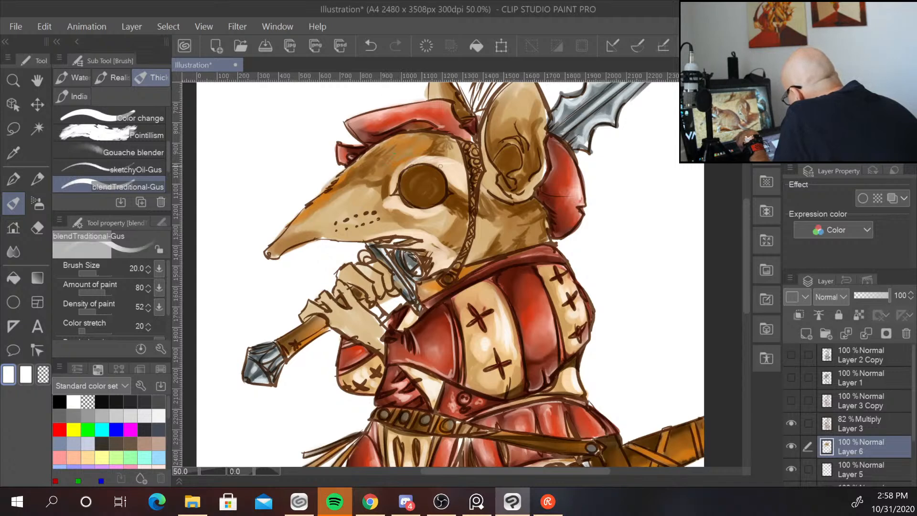
pyautogui.moveTo(461, 173); pyautogui.dragTo(464, 180)
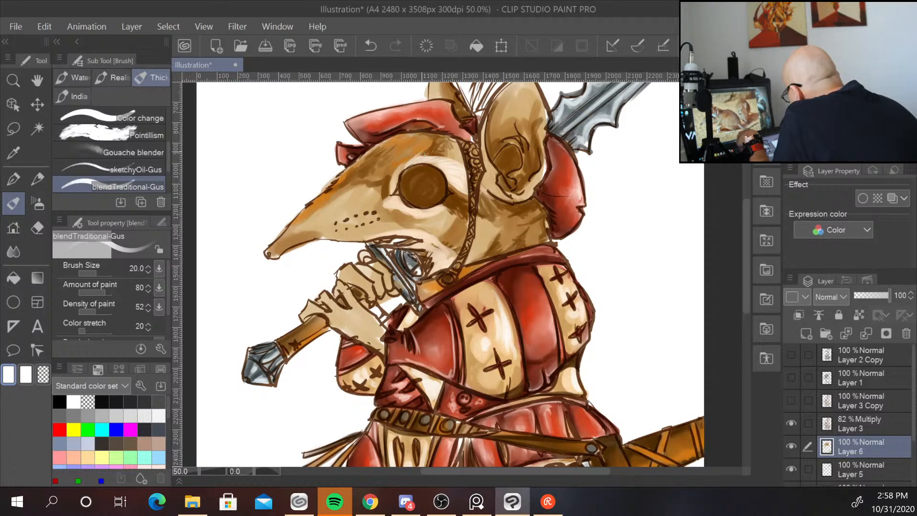
pyautogui.moveTo(426, 159); pyautogui.dragTo(457, 162)
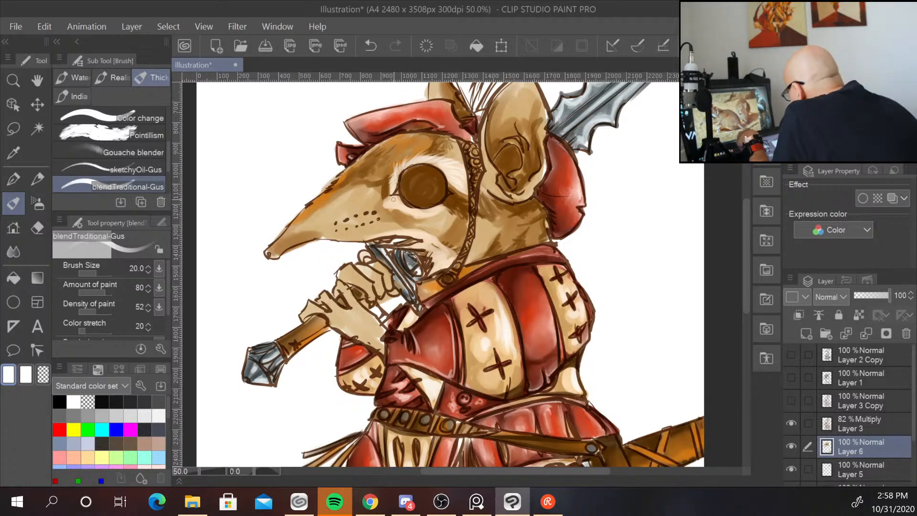
pyautogui.moveTo(393, 199)
pyautogui.mouseDown()
pyautogui.moveTo(388, 209)
pyautogui.moveTo(428, 220)
pyautogui.moveTo(447, 203)
pyautogui.moveTo(426, 207)
pyautogui.mouseUp()
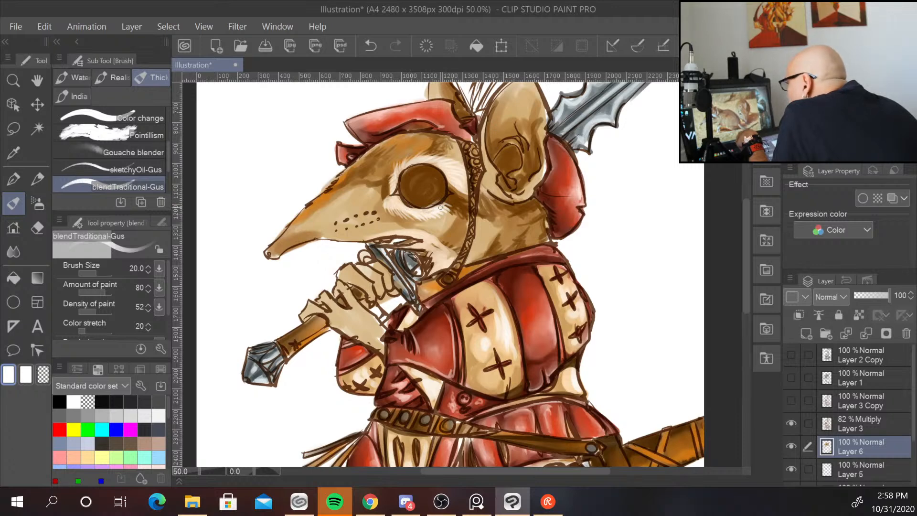
pyautogui.moveTo(449, 209); pyautogui.dragTo(457, 210)
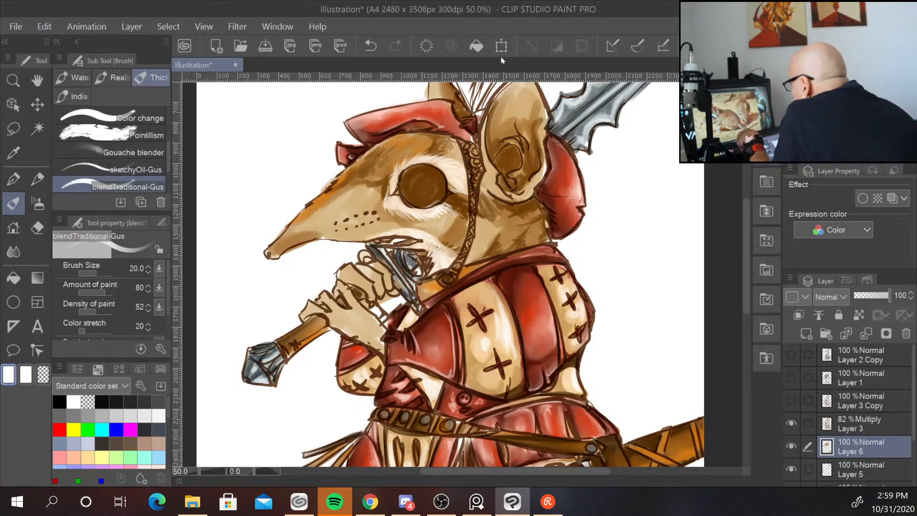
# Paint light streaks inside the ear and along the ear's tip.
pyautogui.moveTo(505, 152)
pyautogui.mouseDown()
pyautogui.moveTo(520, 163)
pyautogui.moveTo(497, 161)
pyautogui.moveTo(515, 182)
pyautogui.moveTo(533, 174)
pyautogui.moveTo(499, 180)
pyautogui.moveTo(530, 166)
pyautogui.moveTo(500, 166)
pyautogui.moveTo(515, 191)
pyautogui.mouseUp()
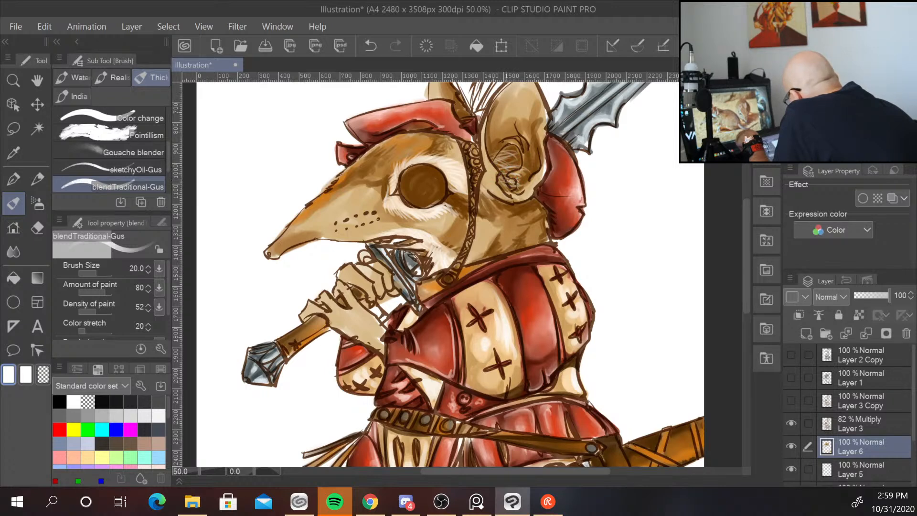
pyautogui.moveTo(504, 155); pyautogui.dragTo(500, 147)
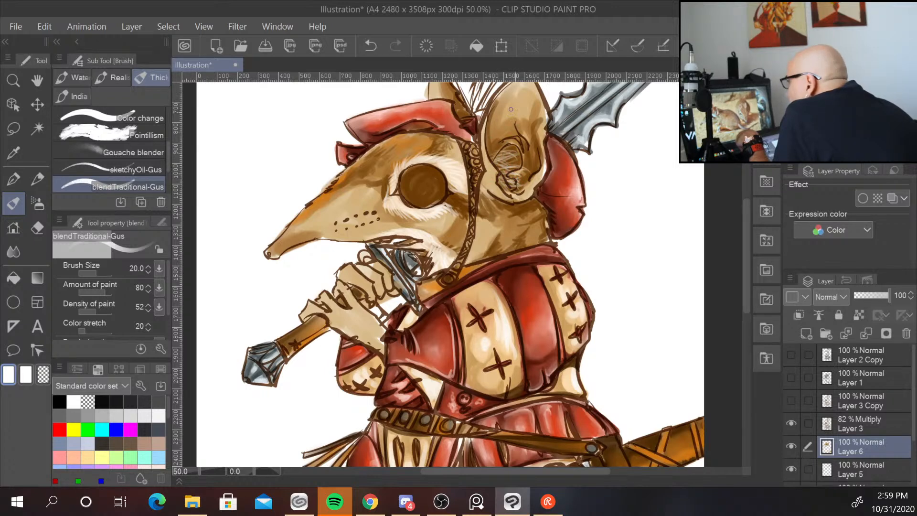
pyautogui.moveTo(536, 94)
pyautogui.mouseDown()
pyautogui.moveTo(523, 111)
pyautogui.moveTo(516, 101)
pyautogui.moveTo(528, 110)
pyautogui.moveTo(530, 103)
pyautogui.mouseUp()
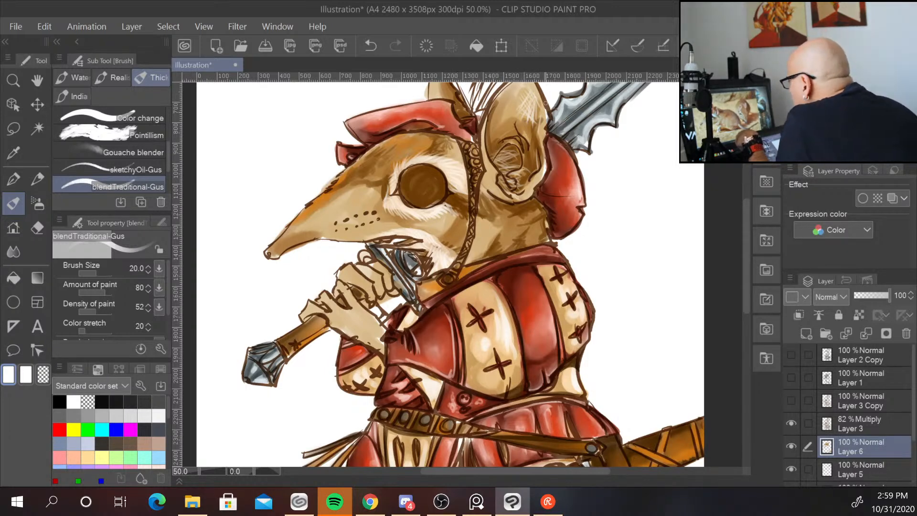
# Sample a brown, set the brush size to 40, and shade along the top and underside of the snout.
pyautogui.moveTo(497, 157); pyautogui.dragTo(510, 185)
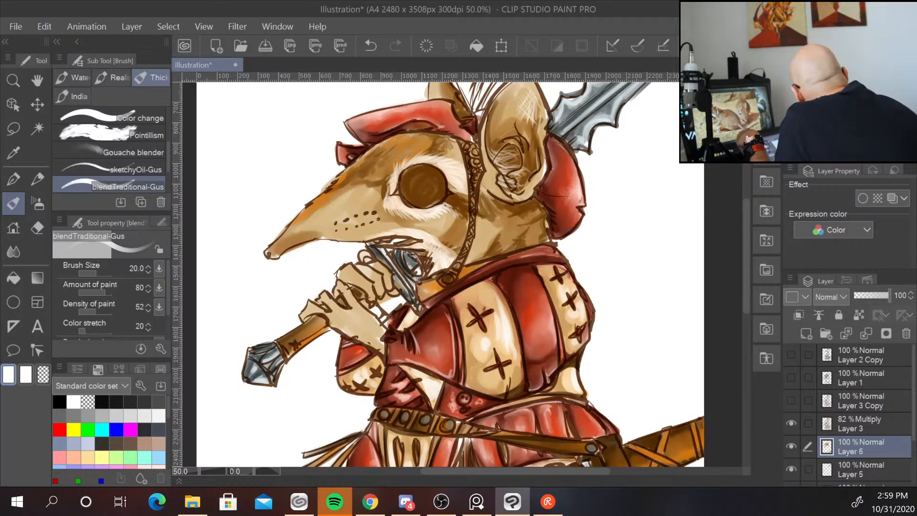
pyautogui.keyDown('alt'); pyautogui.click(423, 187); pyautogui.keyUp('alt')
pyautogui.press('[')
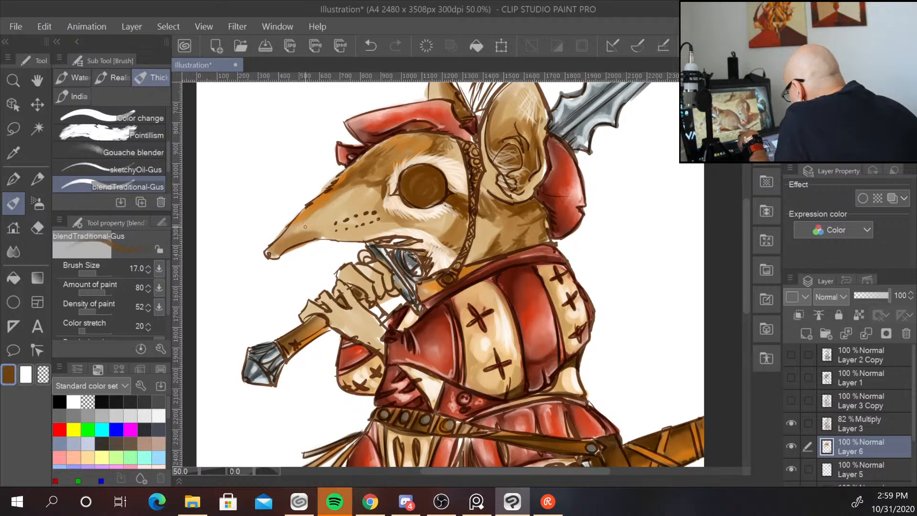
pyautogui.press(']')
pyautogui.press(']')
pyautogui.press(']')
pyautogui.press(']')
pyautogui.press(']')
pyautogui.press(']')
pyautogui.press(']')
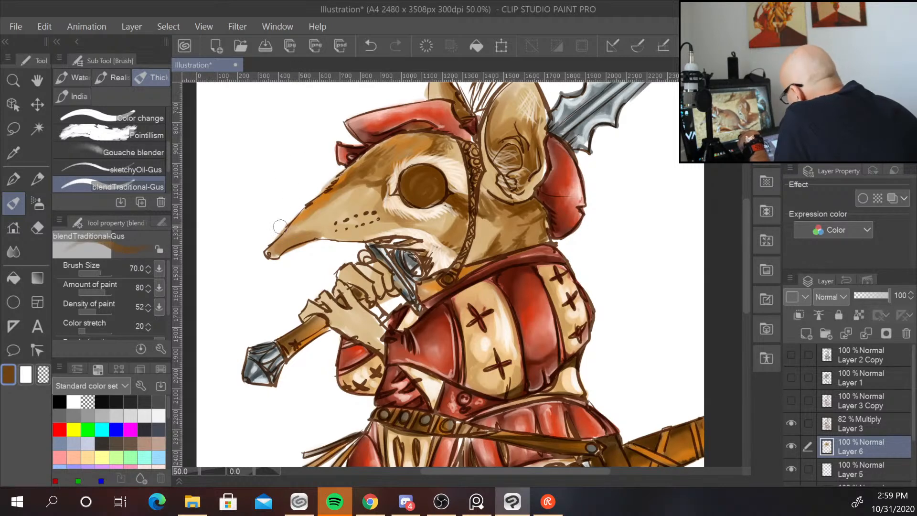
pyautogui.press('[')
pyautogui.press('[')
pyautogui.press('[')
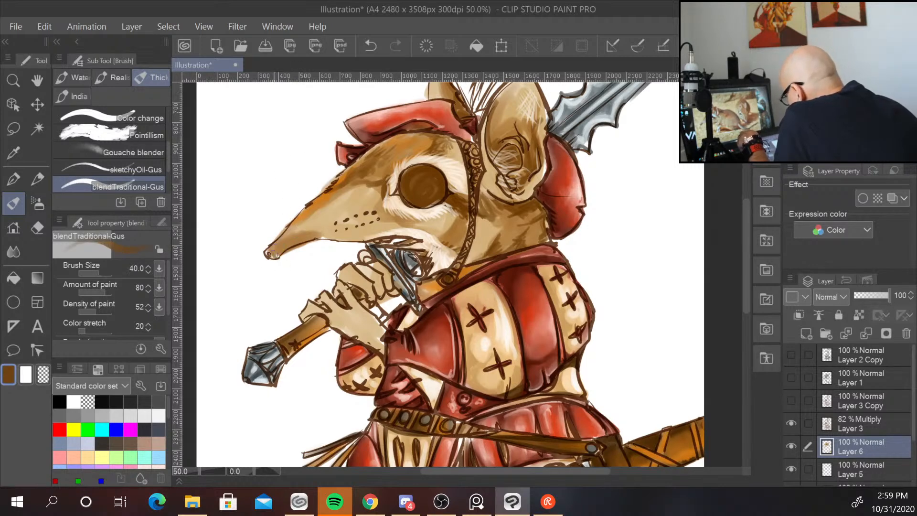
pyautogui.moveTo(273, 254)
pyautogui.mouseDown()
pyautogui.moveTo(280, 249)
pyautogui.moveTo(323, 234)
pyautogui.moveTo(347, 238)
pyautogui.mouseUp()
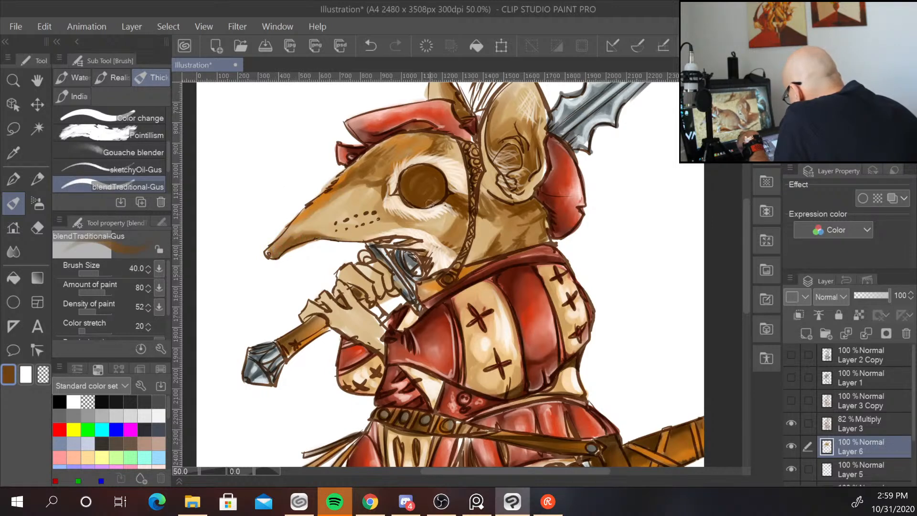
pyautogui.moveTo(409, 242)
pyautogui.mouseDown()
pyautogui.moveTo(391, 246)
pyautogui.moveTo(423, 241)
pyautogui.moveTo(404, 244)
pyautogui.mouseUp()
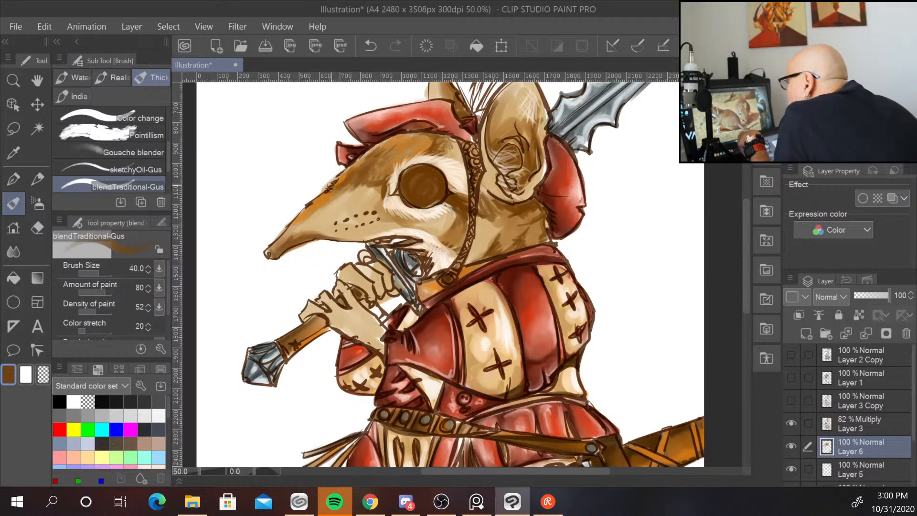
pyautogui.moveTo(341, 188)
pyautogui.mouseDown()
pyautogui.moveTo(279, 239)
pyautogui.moveTo(309, 213)
pyautogui.moveTo(297, 233)
pyautogui.mouseUp()
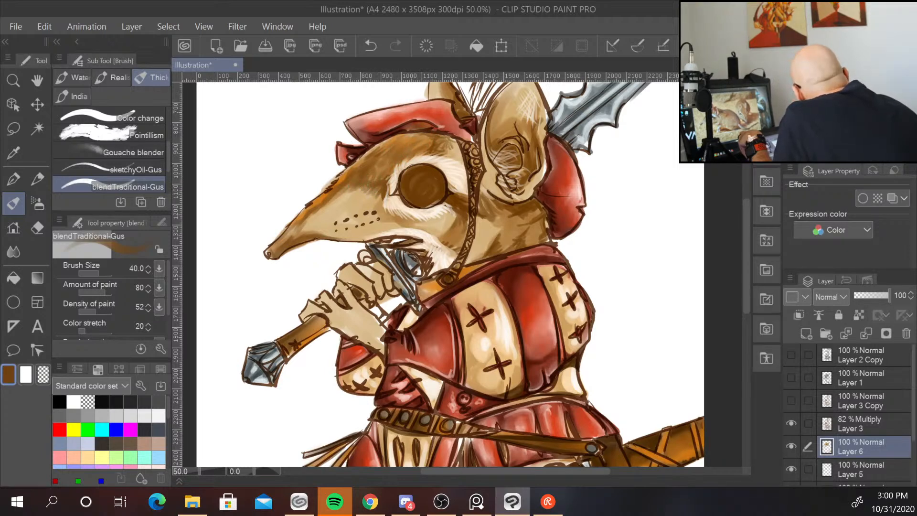
# Sample a light tan and paint light strokes along the top of the snout.
pyautogui.keyDown('alt'); pyautogui.click(360, 188); pyautogui.keyUp('alt')
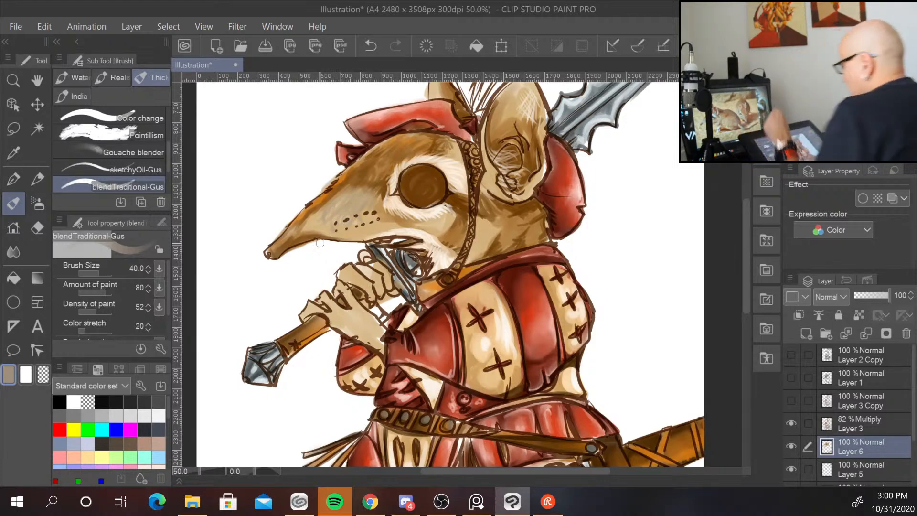
pyautogui.scroll(-2, 320, 244)
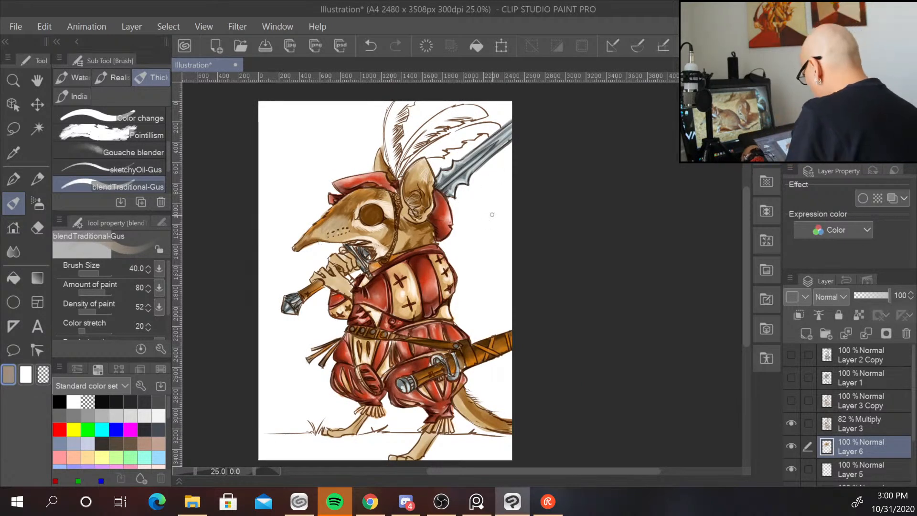
pyautogui.scroll(2, 521, 276)
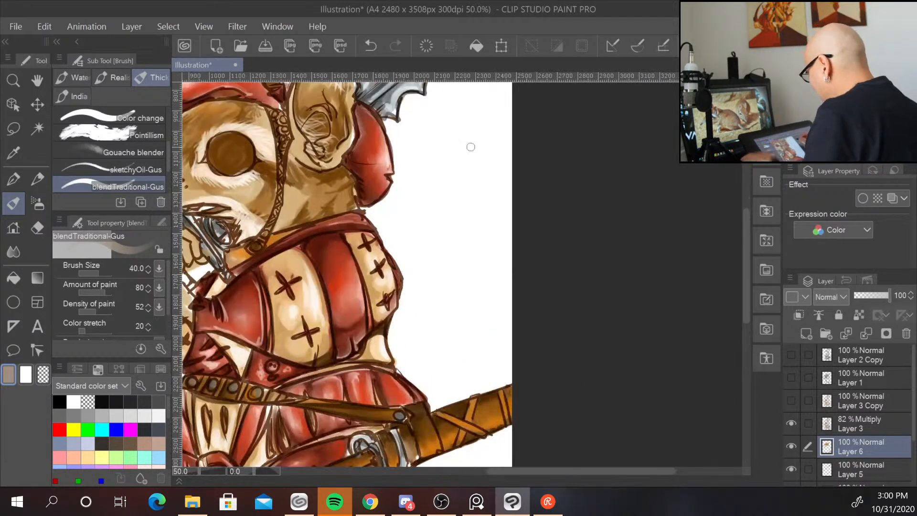
pyautogui.moveTo(419, 211); pyautogui.dragTo(568, 220)
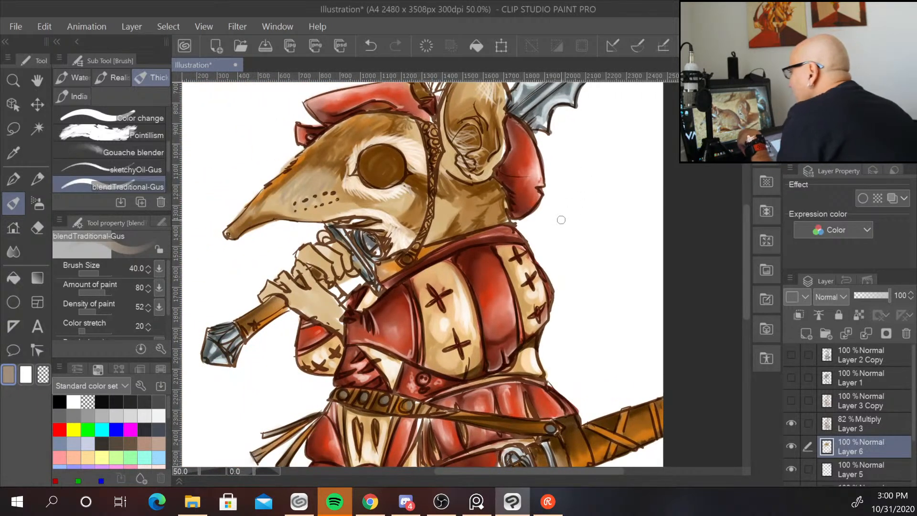
pyautogui.keyDown('alt'); pyautogui.click(456, 179); pyautogui.keyUp('alt')
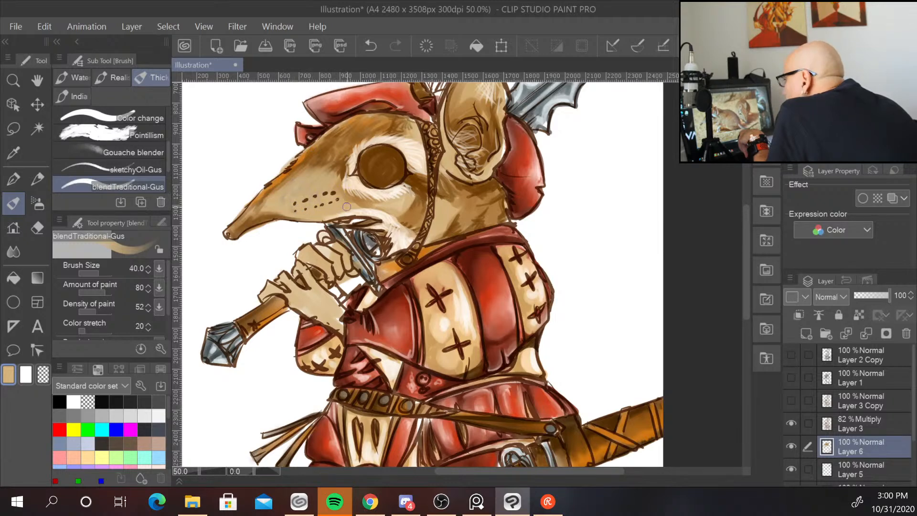
pyautogui.keyDown('alt'); pyautogui.click(314, 195); pyautogui.keyUp('alt')
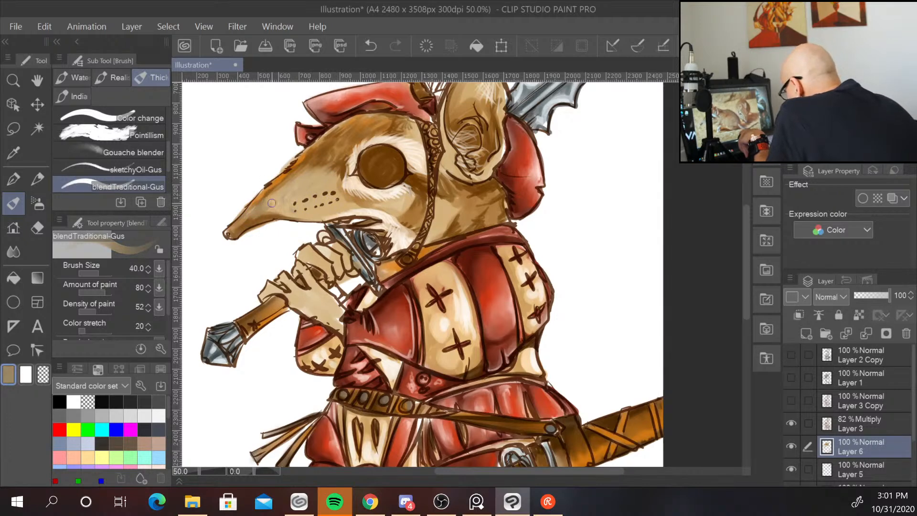
pyautogui.moveTo(271, 203)
pyautogui.mouseDown()
pyautogui.moveTo(279, 193)
pyautogui.moveTo(281, 210)
pyautogui.moveTo(279, 198)
pyautogui.moveTo(301, 207)
pyautogui.mouseUp()
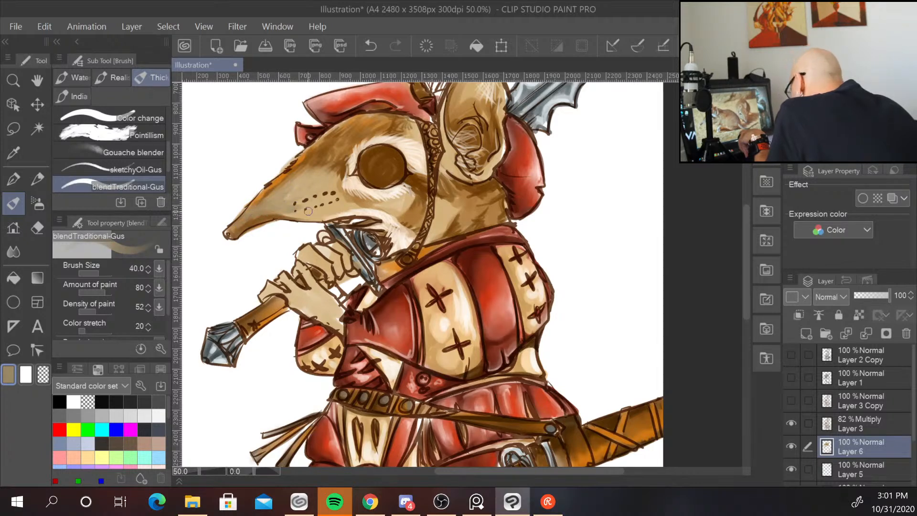
# Sample a dark brown, outline the snout's underside and dot whisker spots along the muzzle.
pyautogui.keyDown('alt'); pyautogui.click(418, 186); pyautogui.keyUp('alt')
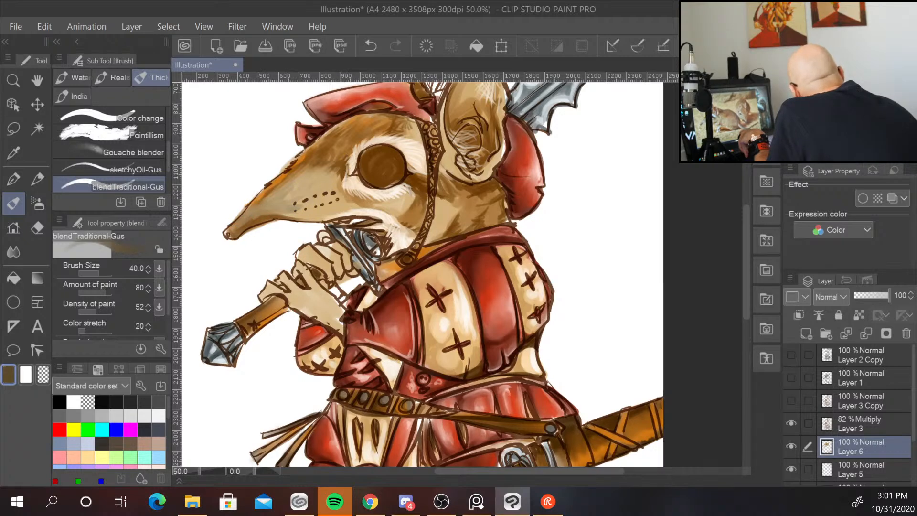
pyautogui.moveTo(232, 226); pyautogui.dragTo(262, 216)
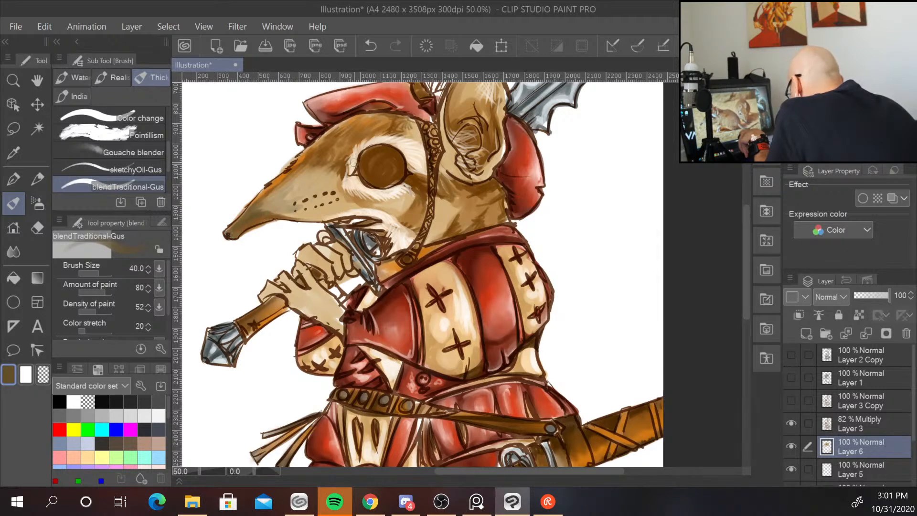
pyautogui.moveTo(262, 211); pyautogui.dragTo(273, 210)
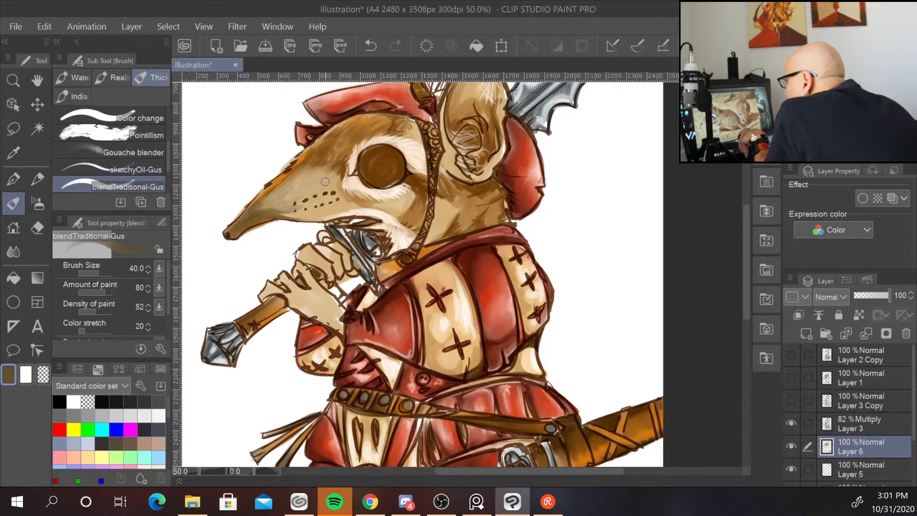
pyautogui.click(289, 203)
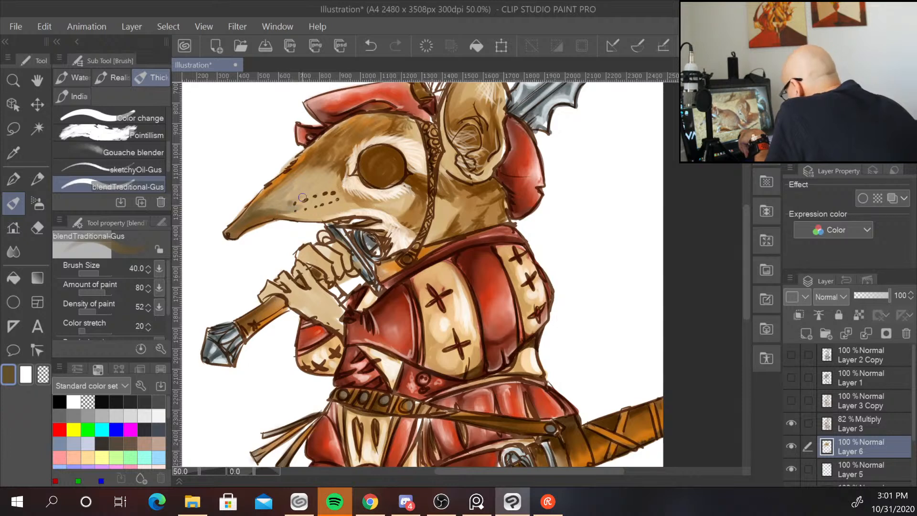
pyautogui.click(287, 195)
pyautogui.click(297, 194)
pyautogui.click(316, 189)
pyautogui.click(324, 187)
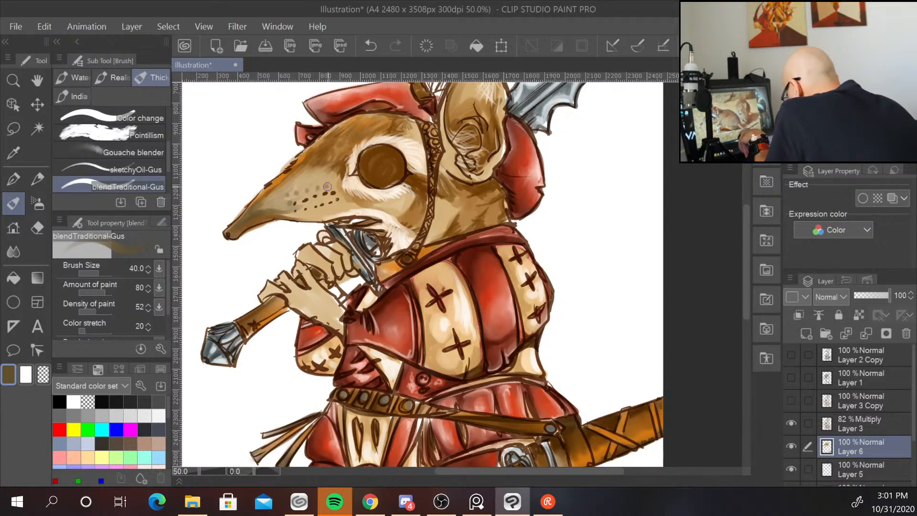
pyautogui.click(332, 186)
pyautogui.click(305, 201)
pyautogui.click(328, 192)
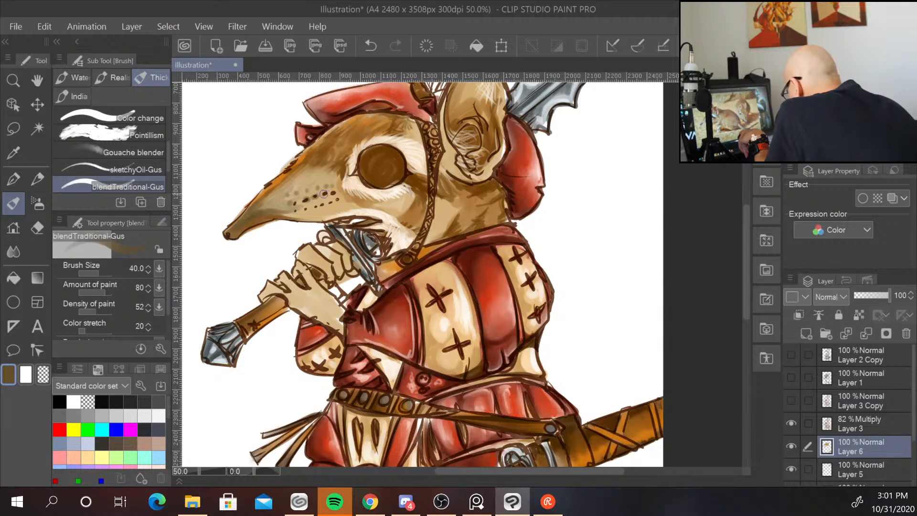
pyautogui.click(302, 211)
pyautogui.click(295, 211)
pyautogui.click(306, 210)
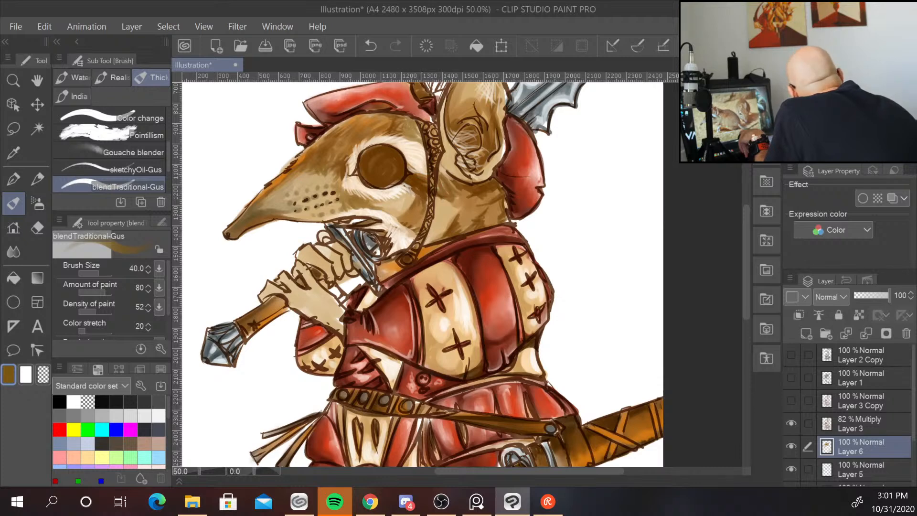
# Reduce the brush size to 25 and add darker brown shading at the neck and inside the ear.
pyautogui.moveTo(866, 108); pyautogui.dragTo(867, 99)
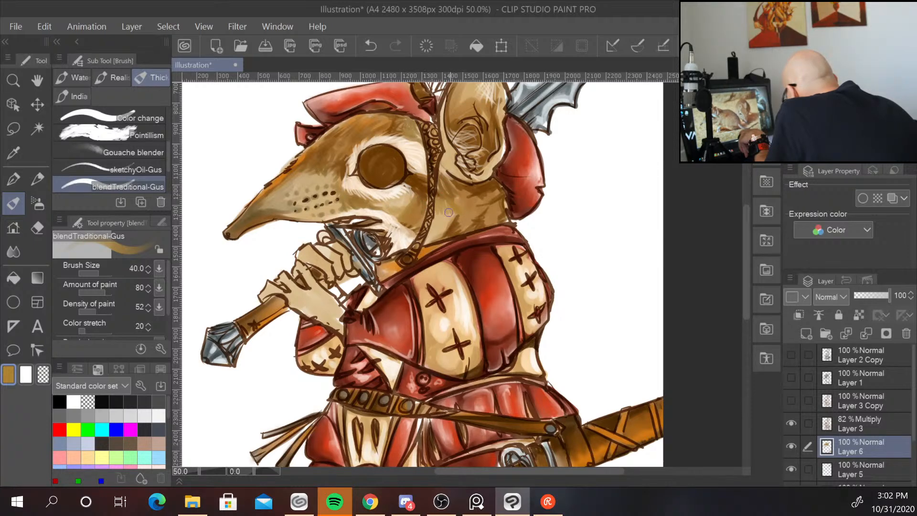
pyautogui.moveTo(449, 213); pyautogui.dragTo(438, 231)
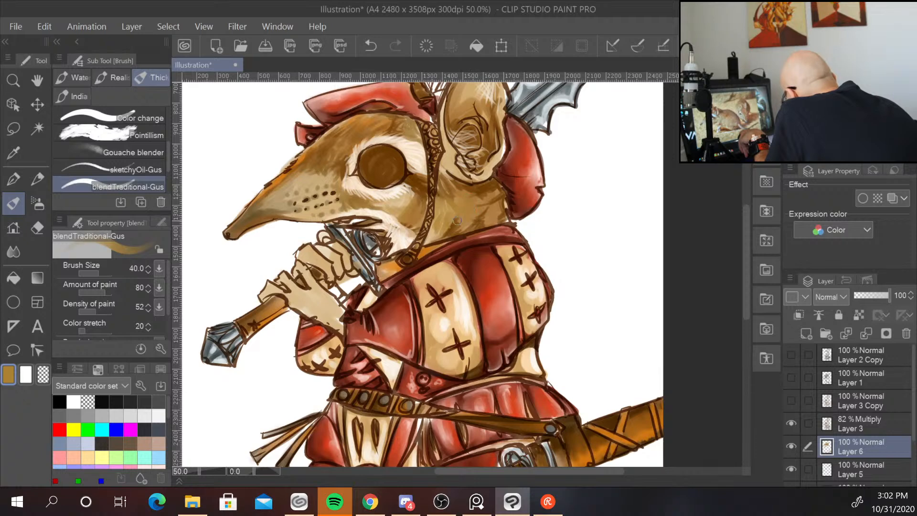
pyautogui.keyDown('alt'); pyautogui.click(412, 179); pyautogui.keyUp('alt')
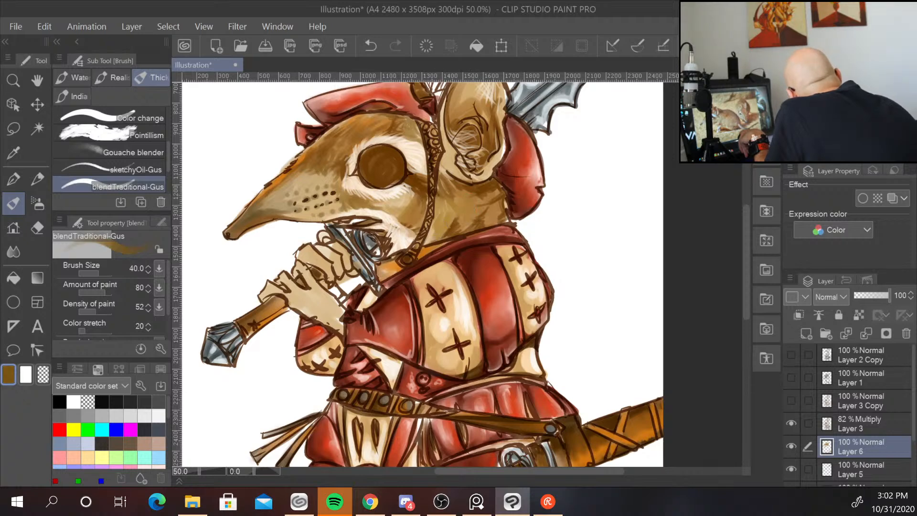
pyautogui.press('[')
pyautogui.press('[')
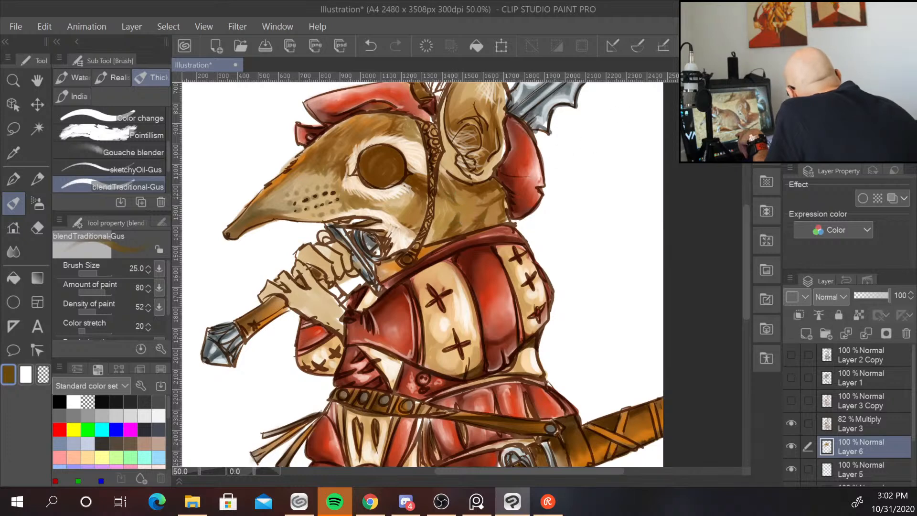
pyautogui.keyDown('alt'); pyautogui.click(503, 184); pyautogui.keyUp('alt')
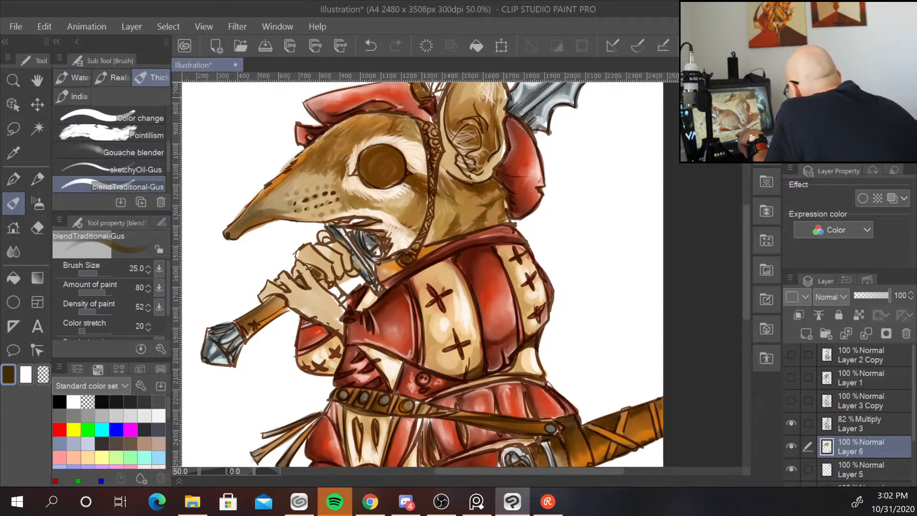
pyautogui.moveTo(461, 158); pyautogui.dragTo(472, 164)
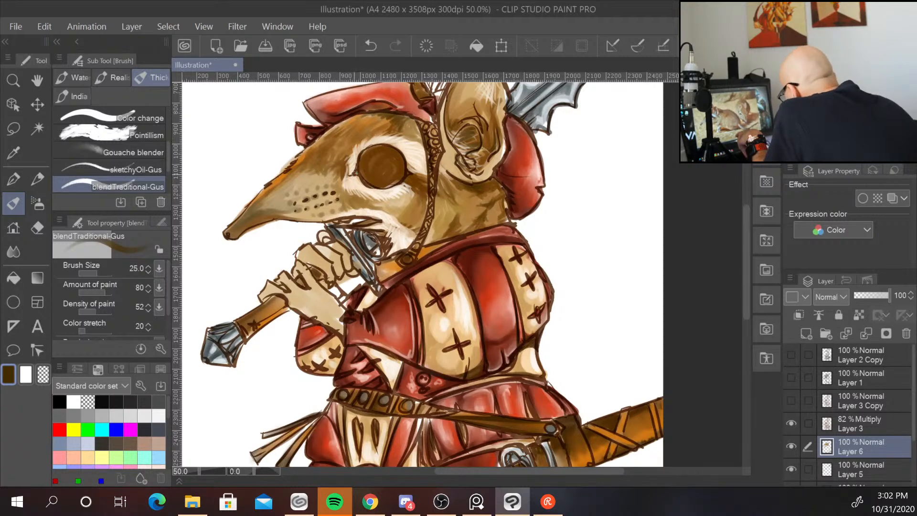
# Set the brush size to 50 and paint the eye dark, filling the pupil with black.
pyautogui.moveTo(382, 153)
pyautogui.mouseDown()
pyautogui.moveTo(369, 168)
pyautogui.moveTo(382, 178)
pyautogui.mouseUp()
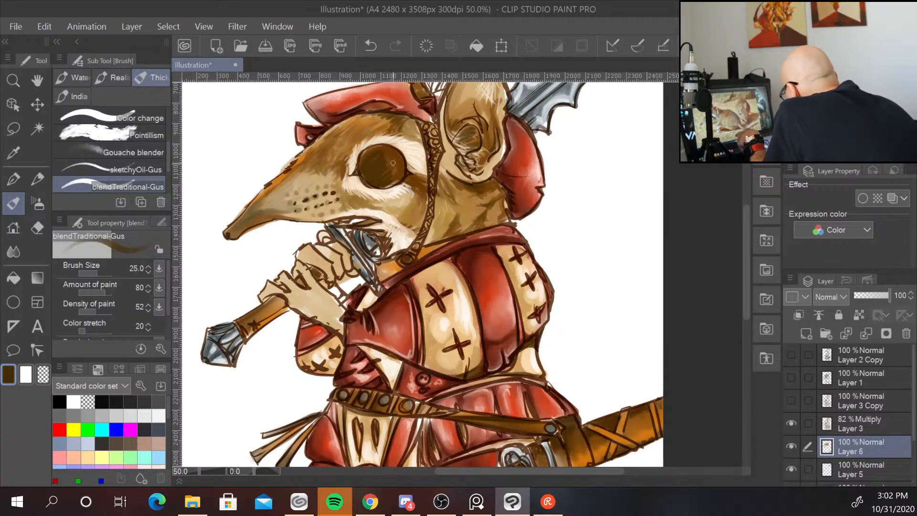
pyautogui.press(']')
pyautogui.press(']')
pyautogui.press(']')
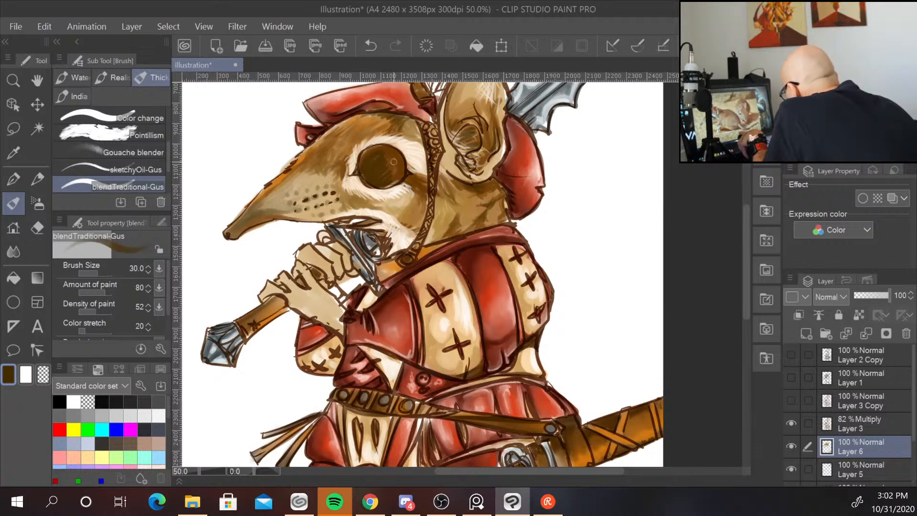
pyautogui.moveTo(393, 163)
pyautogui.mouseDown()
pyautogui.moveTo(382, 176)
pyautogui.moveTo(394, 174)
pyautogui.mouseUp()
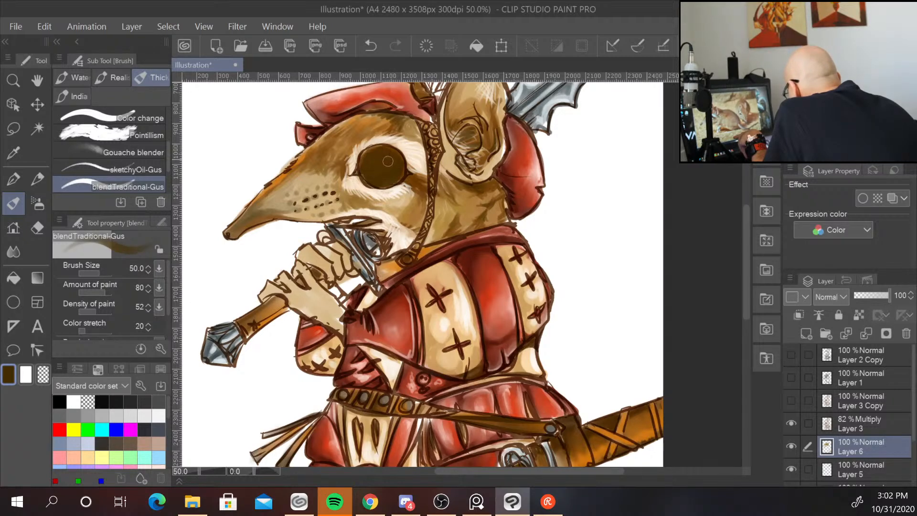
pyautogui.keyDown('alt'); pyautogui.click(374, 178); pyautogui.keyUp('alt')
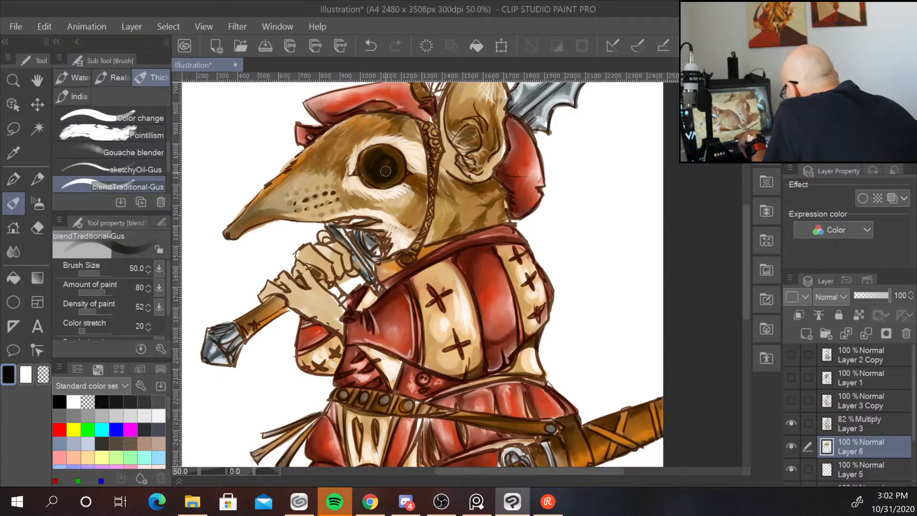
pyautogui.moveTo(385, 171)
pyautogui.mouseDown()
pyautogui.moveTo(394, 154)
pyautogui.moveTo(395, 180)
pyautogui.moveTo(399, 166)
pyautogui.moveTo(392, 178)
pyautogui.moveTo(368, 174)
pyautogui.moveTo(383, 180)
pyautogui.moveTo(396, 161)
pyautogui.moveTo(376, 148)
pyautogui.moveTo(396, 167)
pyautogui.mouseUp()
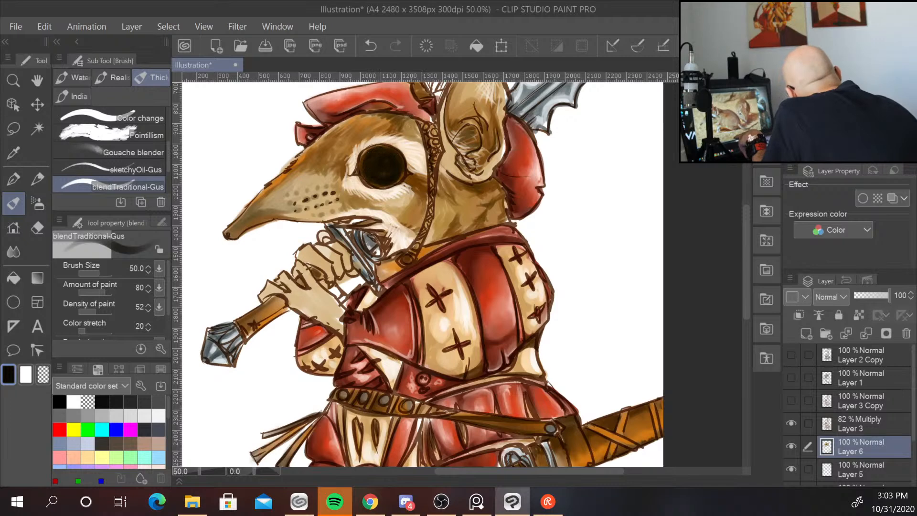
# Sample a light cream colour and paint a highlight onto the eye.
pyautogui.keyDown('alt'); pyautogui.click(382, 184); pyautogui.keyUp('alt')
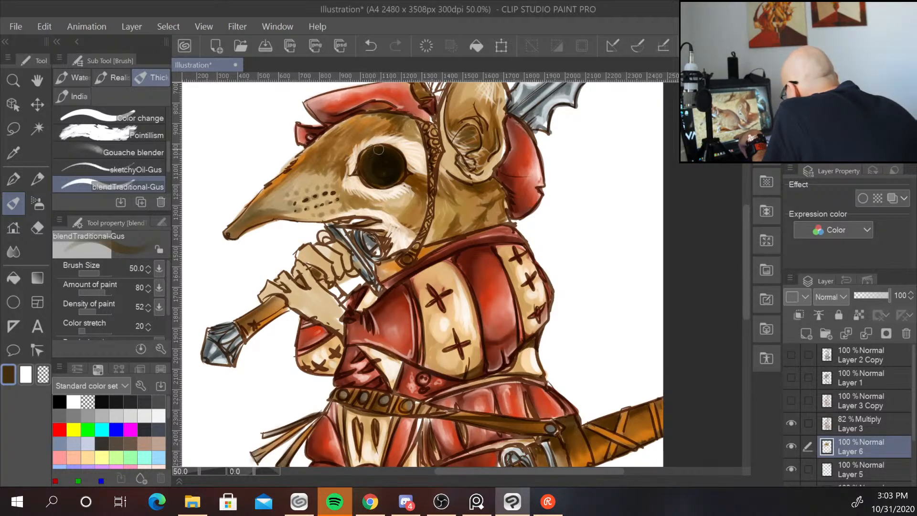
pyautogui.keyDown('alt'); pyautogui.click(491, 126); pyautogui.keyUp('alt')
pyautogui.keyDown('alt'); pyautogui.click(497, 143); pyautogui.keyUp('alt')
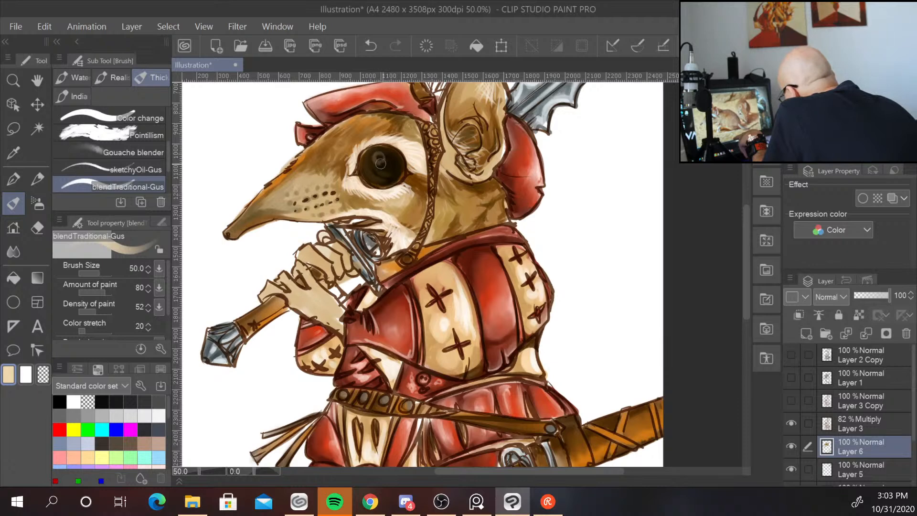
pyautogui.moveTo(381, 163); pyautogui.dragTo(379, 156)
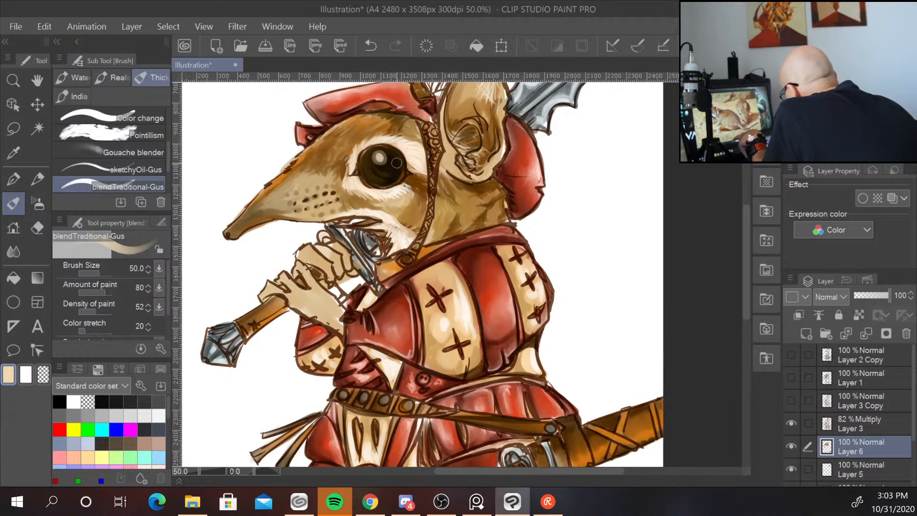
# Dab a second small highlight onto the eye.
pyautogui.moveTo(396, 163); pyautogui.dragTo(398, 165)
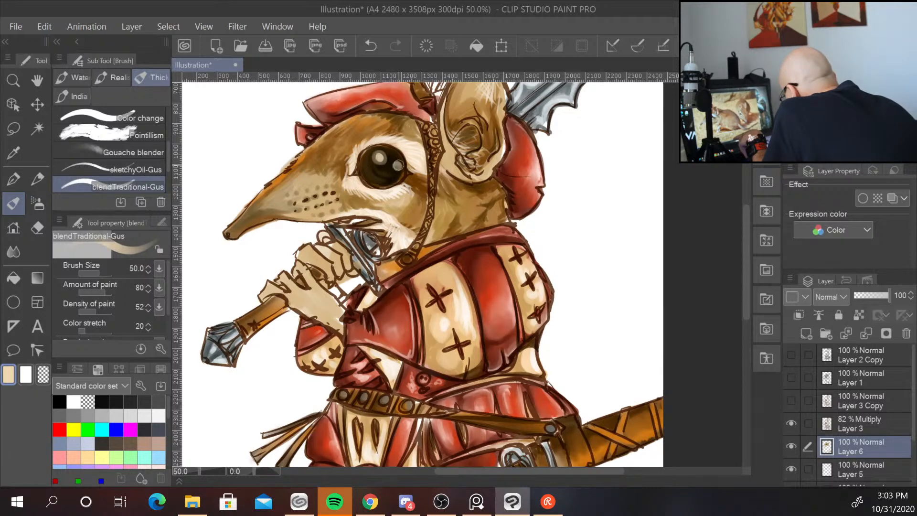
pyautogui.scroll(-1, 592, 180)
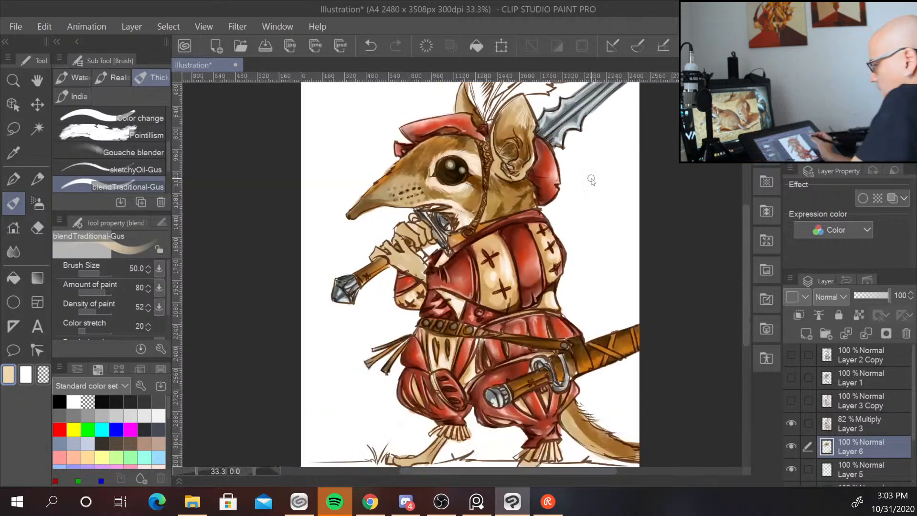
pyautogui.scroll(-1, 592, 179)
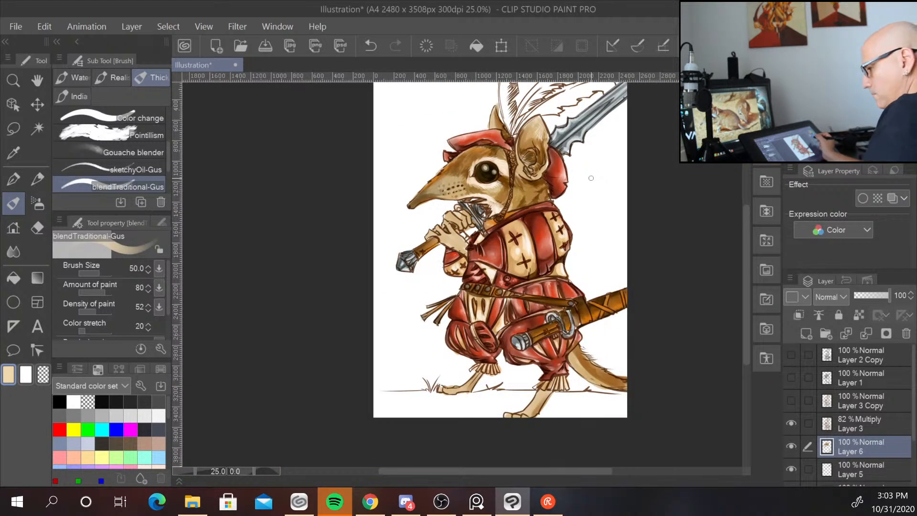
pyautogui.scroll(2, 592, 178)
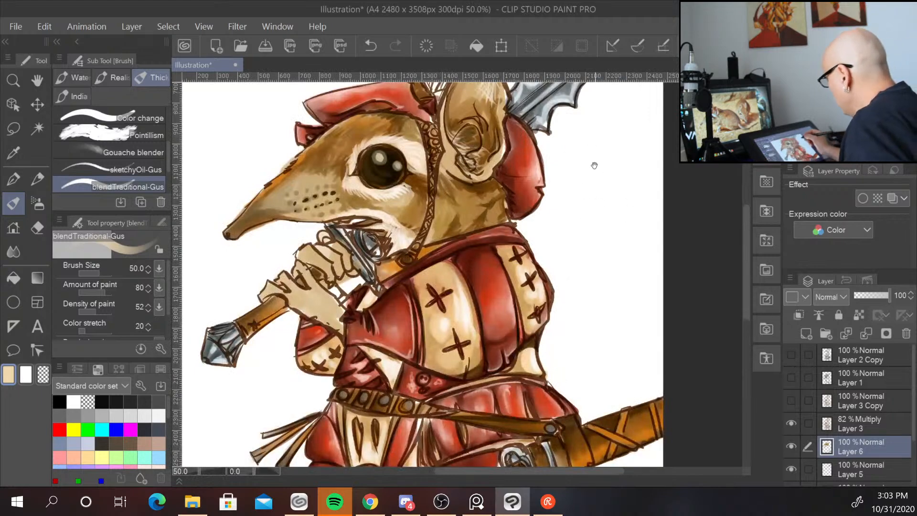
# Sample a mid brown from the ear and shade the upper inner part of the ear.
pyautogui.moveTo(595, 165); pyautogui.dragTo(526, 323)
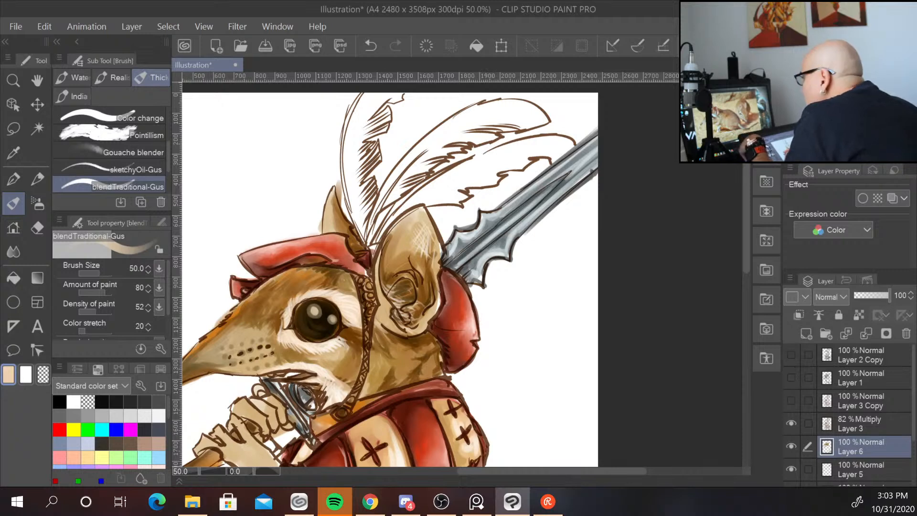
pyautogui.keyDown('alt'); pyautogui.click(412, 301); pyautogui.keyUp('alt')
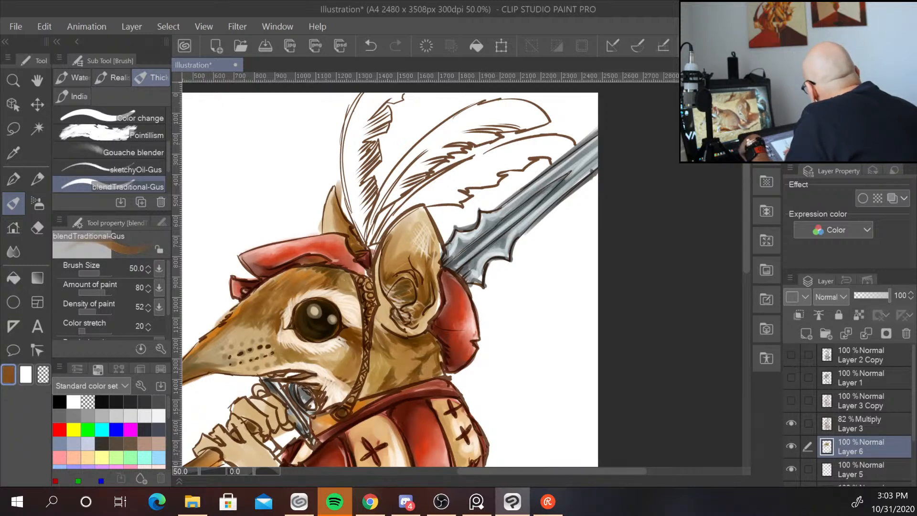
pyautogui.moveTo(392, 244)
pyautogui.mouseDown()
pyautogui.moveTo(413, 218)
pyautogui.moveTo(390, 234)
pyautogui.moveTo(403, 220)
pyautogui.moveTo(386, 252)
pyautogui.moveTo(412, 245)
pyautogui.moveTo(387, 264)
pyautogui.moveTo(402, 253)
pyautogui.moveTo(392, 264)
pyautogui.moveTo(418, 262)
pyautogui.moveTo(412, 257)
pyautogui.moveTo(417, 266)
pyautogui.moveTo(414, 230)
pyautogui.mouseUp()
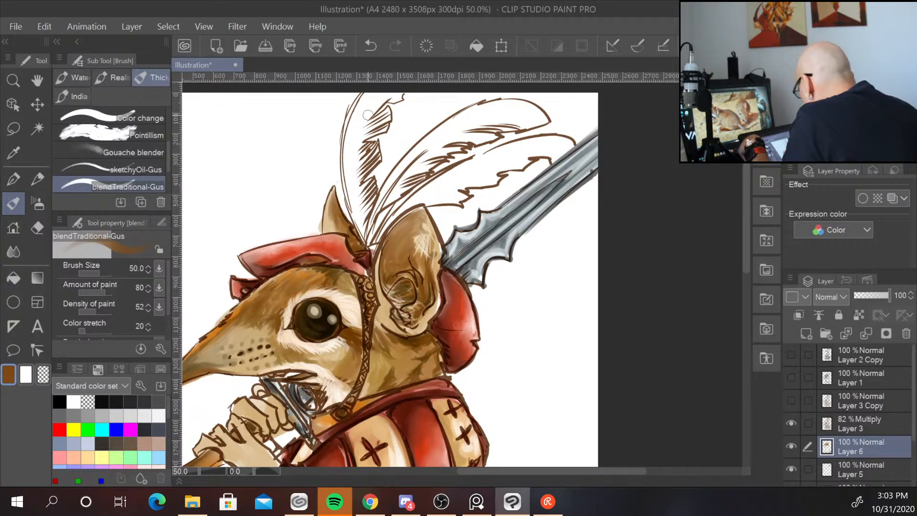
# Paint light cream across the knuckles of the hand gripping the mace.
pyautogui.scroll(1, 540, 328)
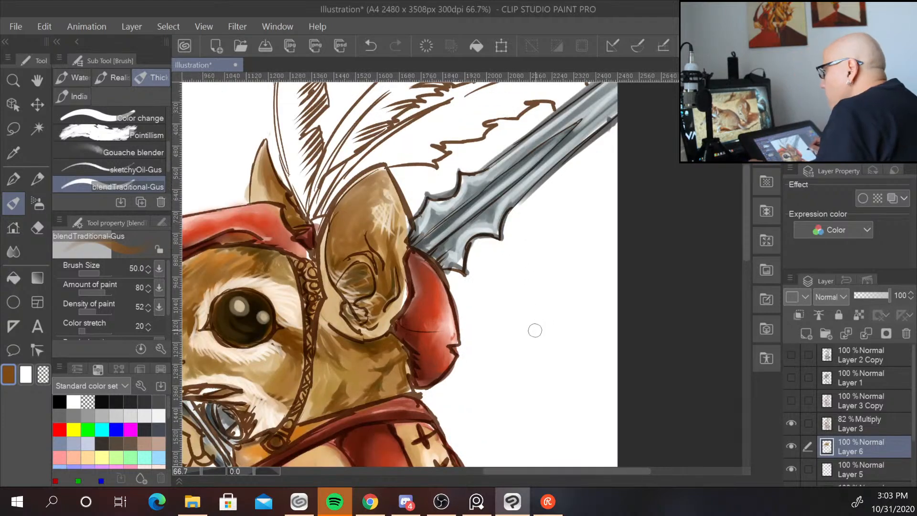
pyautogui.scroll(-1, 529, 332)
pyautogui.moveTo(522, 362); pyautogui.dragTo(573, 264)
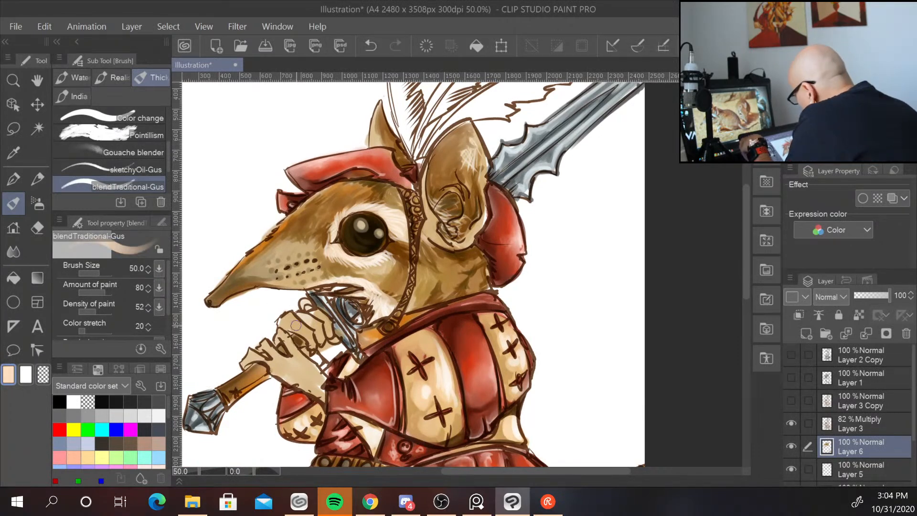
pyautogui.moveTo(287, 325); pyautogui.dragTo(309, 343)
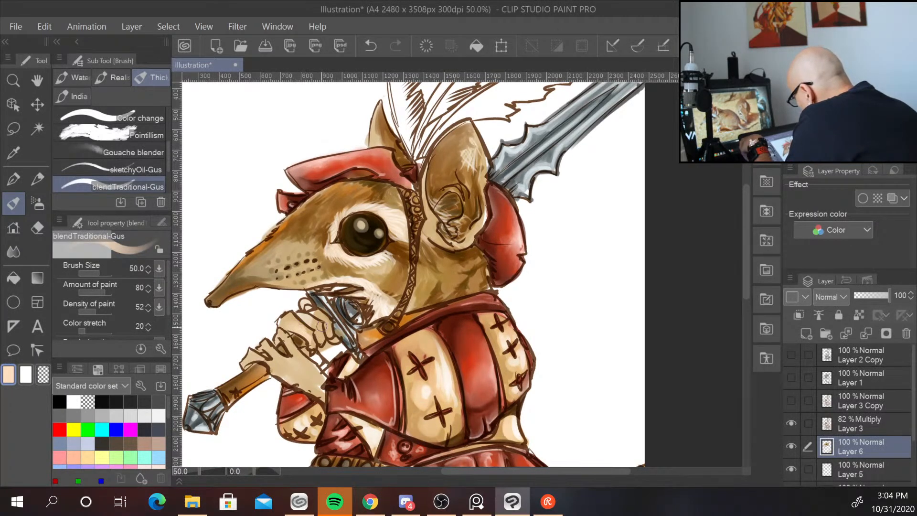
# Reduce the brush size to 25 and blend light cream over the fingers of the gripping hand.
pyautogui.press('[')
pyautogui.press('[')
pyautogui.press('[')
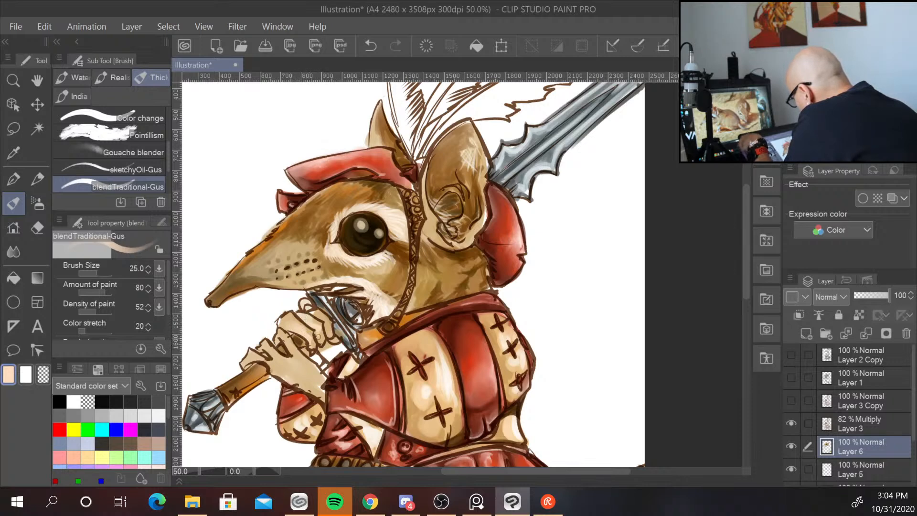
pyautogui.moveTo(324, 319)
pyautogui.mouseDown()
pyautogui.moveTo(328, 335)
pyautogui.moveTo(286, 343)
pyautogui.mouseUp()
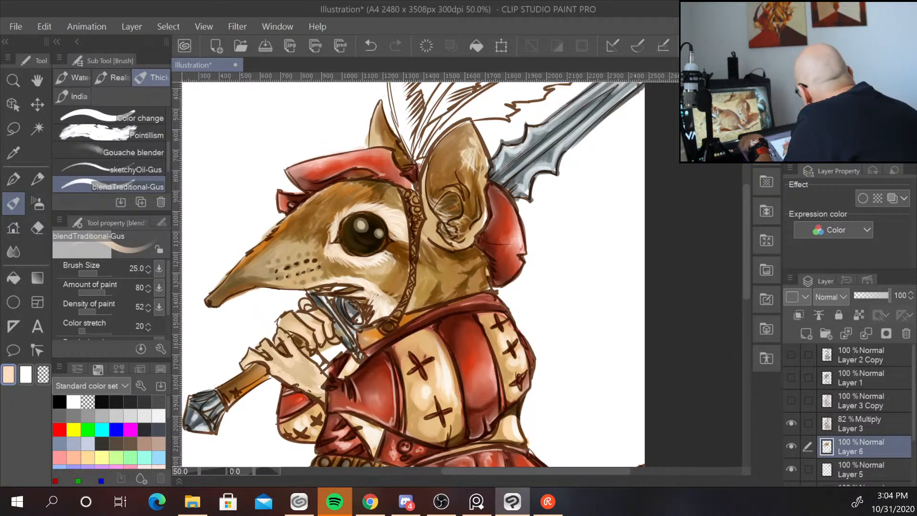
# Sample white and paint highlights onto the fingers of the gripping hand.
pyautogui.keyDown('alt'); pyautogui.click(279, 307); pyautogui.keyUp('alt')
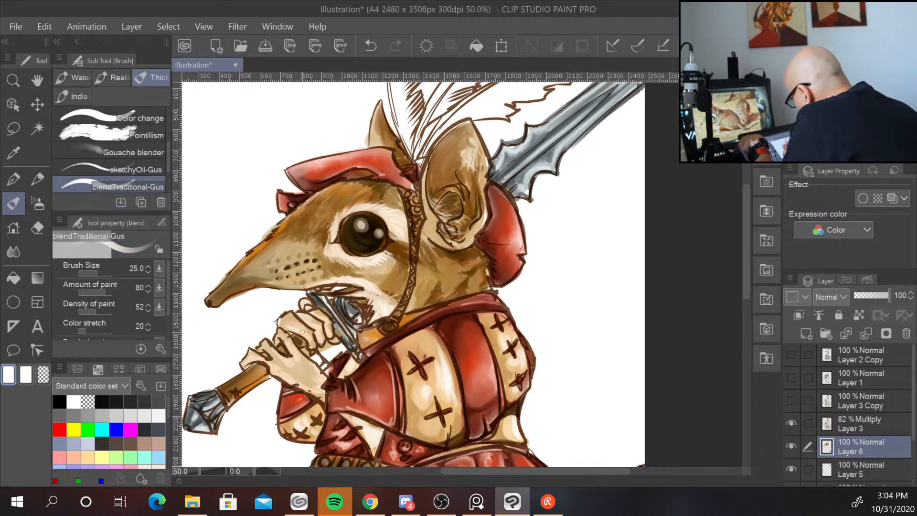
pyautogui.moveTo(302, 331); pyautogui.dragTo(297, 333)
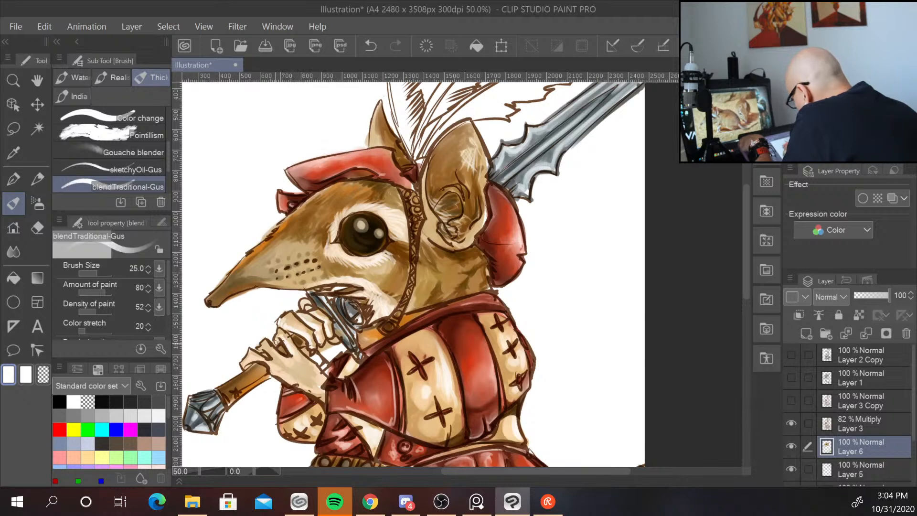
pyautogui.moveTo(293, 352); pyautogui.dragTo(320, 372)
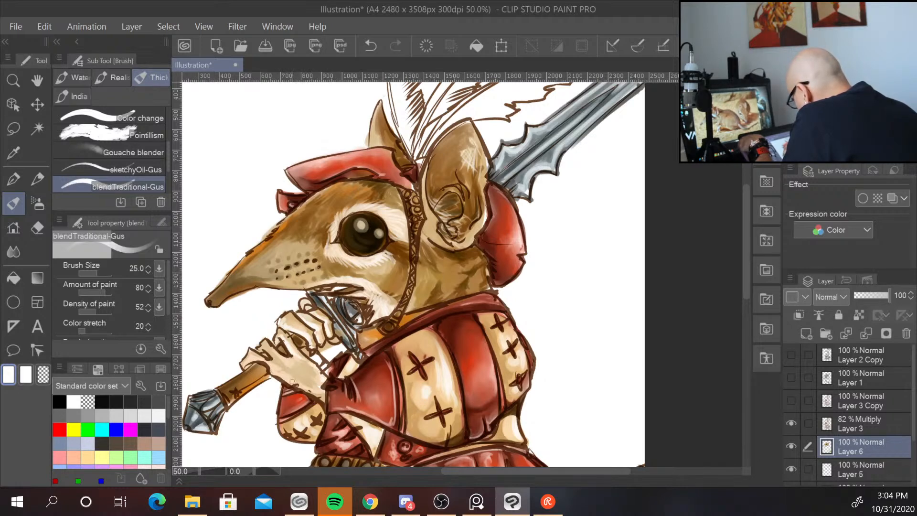
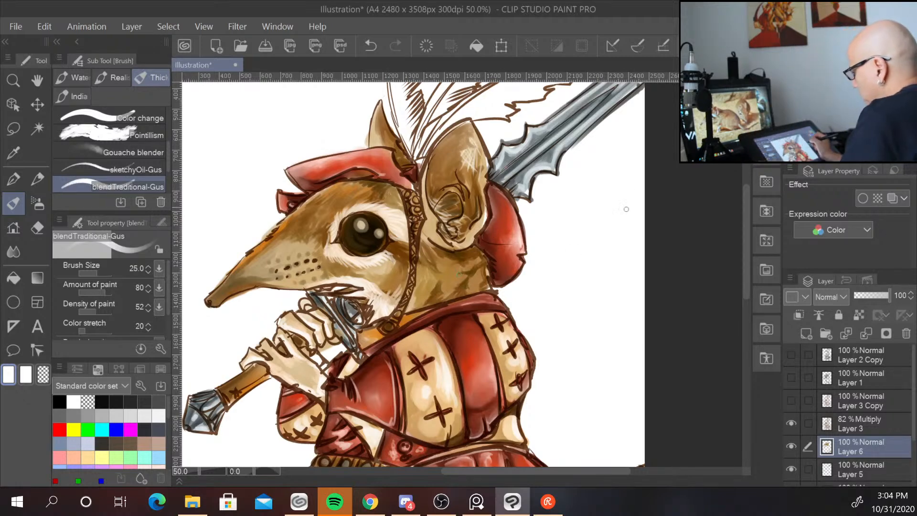
# Smooth the paint on the hand gripping the club with the Blend tool.
pyautogui.scroll(-2, 613, 224)
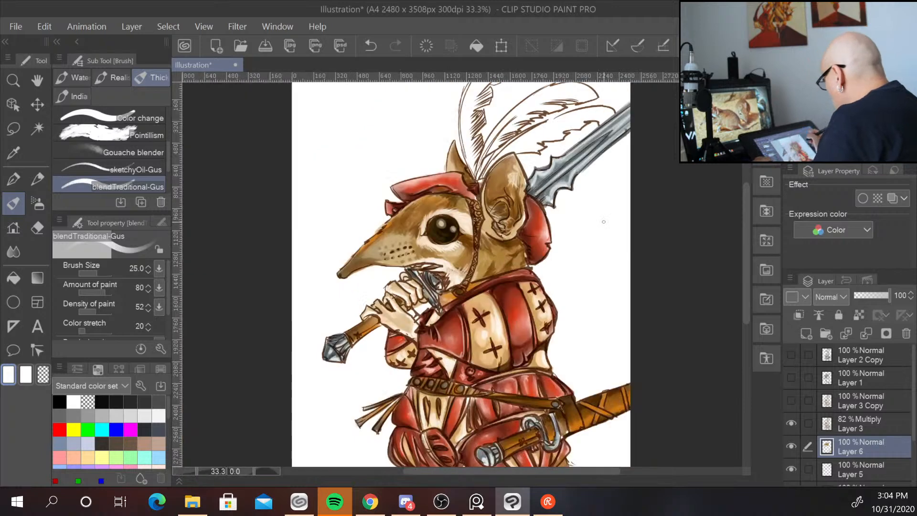
pyautogui.moveTo(616, 301); pyautogui.dragTo(521, 267)
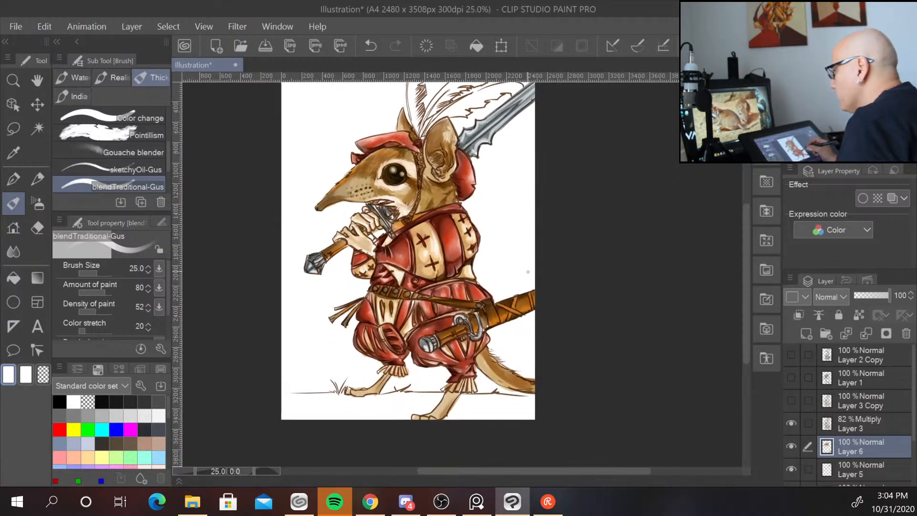
pyautogui.moveTo(533, 318); pyautogui.dragTo(529, 276)
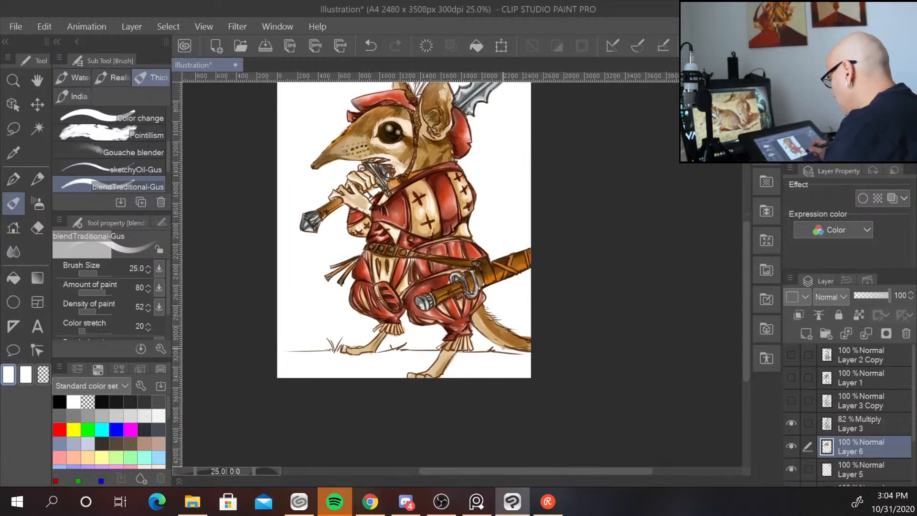
pyautogui.scroll(2, 502, 351)
pyautogui.moveTo(517, 266); pyautogui.dragTo(605, 426)
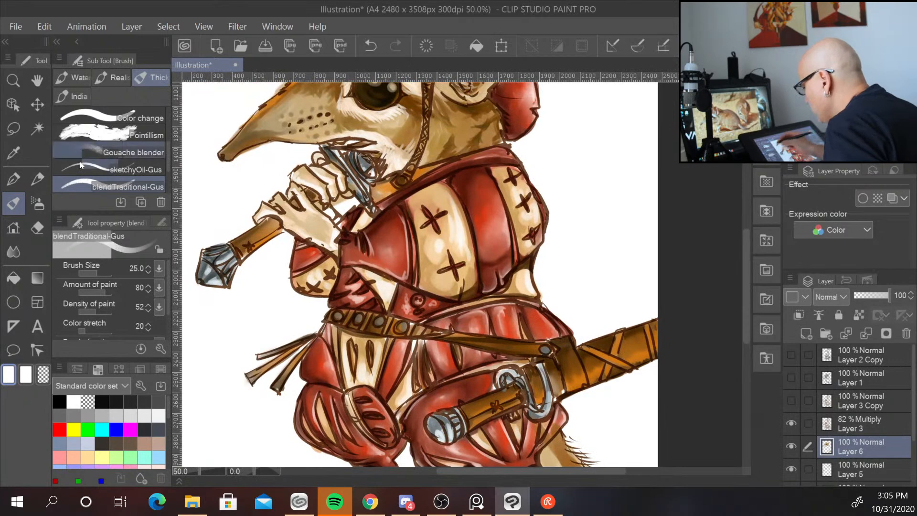
pyautogui.click(13, 252)
pyautogui.moveTo(328, 242)
pyautogui.mouseDown()
pyautogui.moveTo(309, 210)
pyautogui.moveTo(318, 234)
pyautogui.mouseUp()
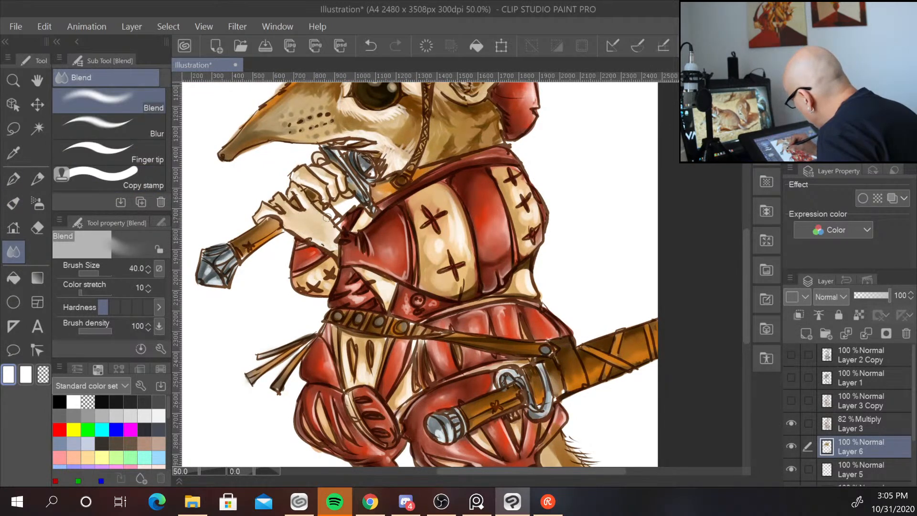
pyautogui.moveTo(300, 174)
pyautogui.mouseDown()
pyautogui.moveTo(325, 185)
pyautogui.moveTo(323, 193)
pyautogui.mouseUp()
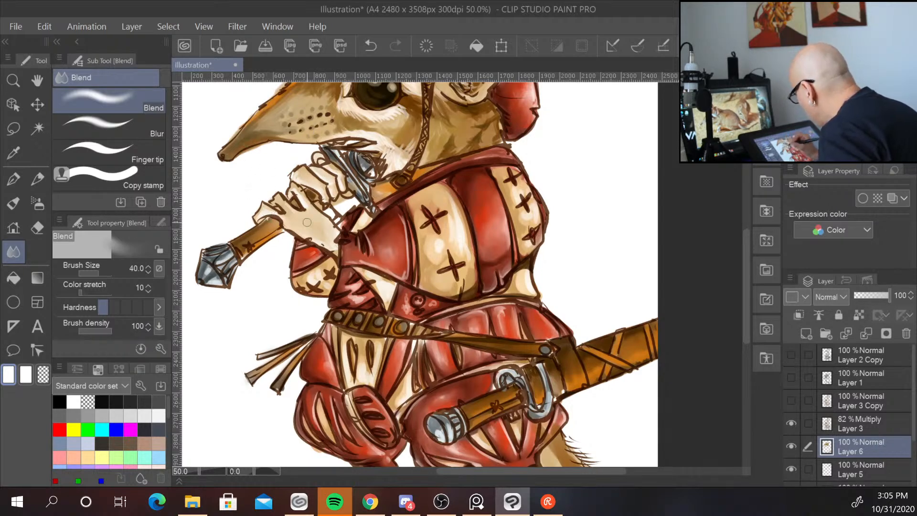
# Paint light tones over the hand with the blendTraditional-Gus brush at size 20.
pyautogui.click(829, 108)
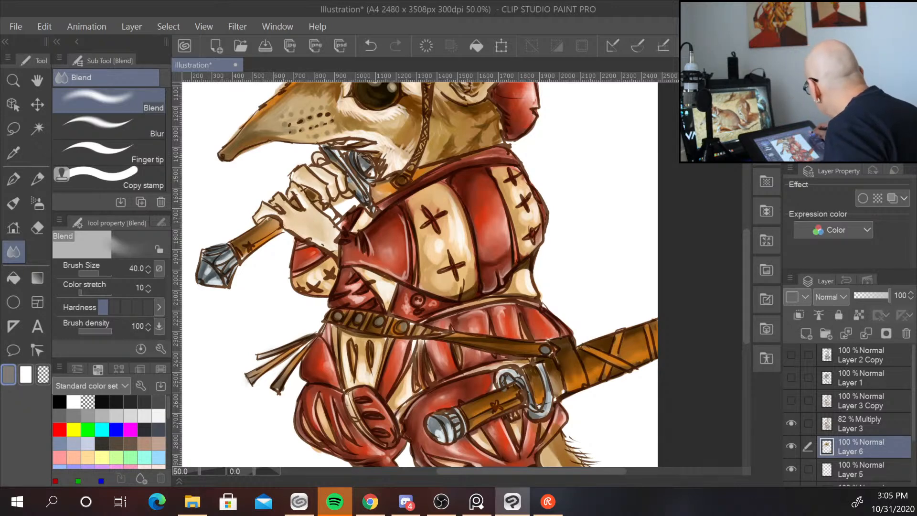
pyautogui.click(13, 202)
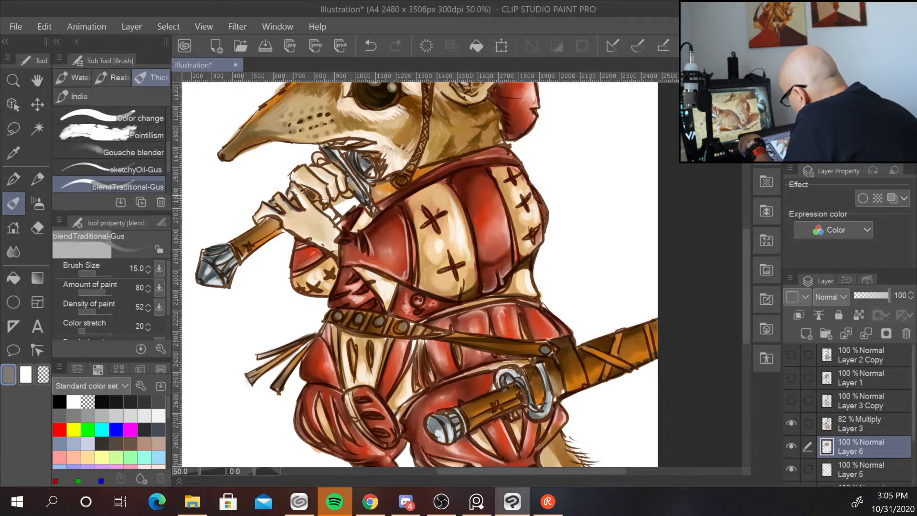
pyautogui.press('[')
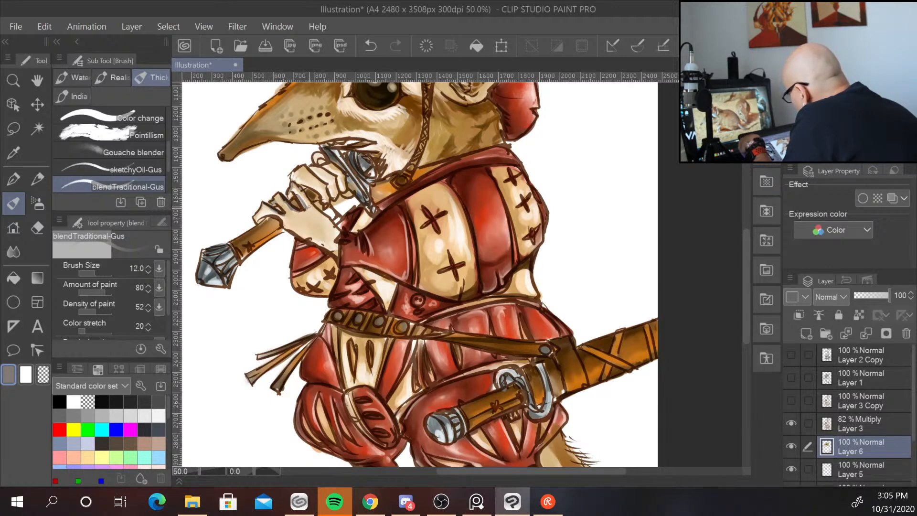
pyautogui.press(']')
pyautogui.press(']')
pyautogui.press(']')
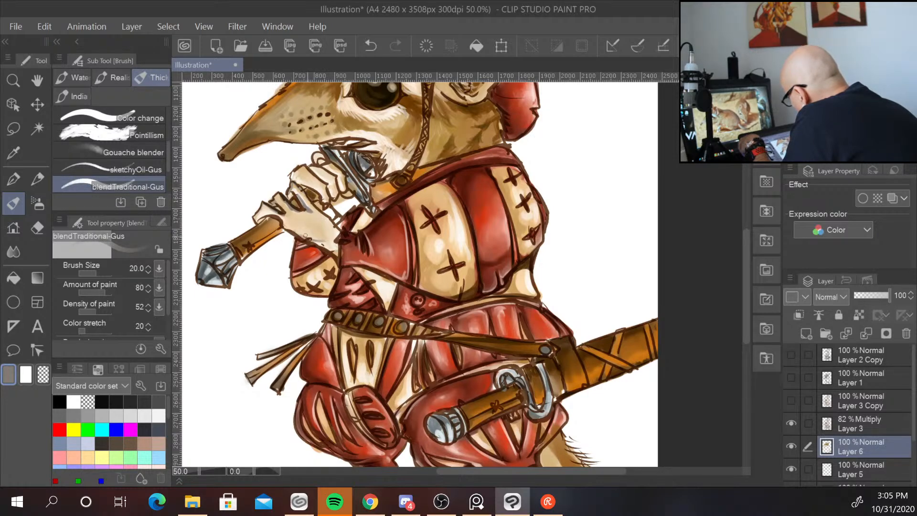
pyautogui.moveTo(306, 236); pyautogui.dragTo(337, 243)
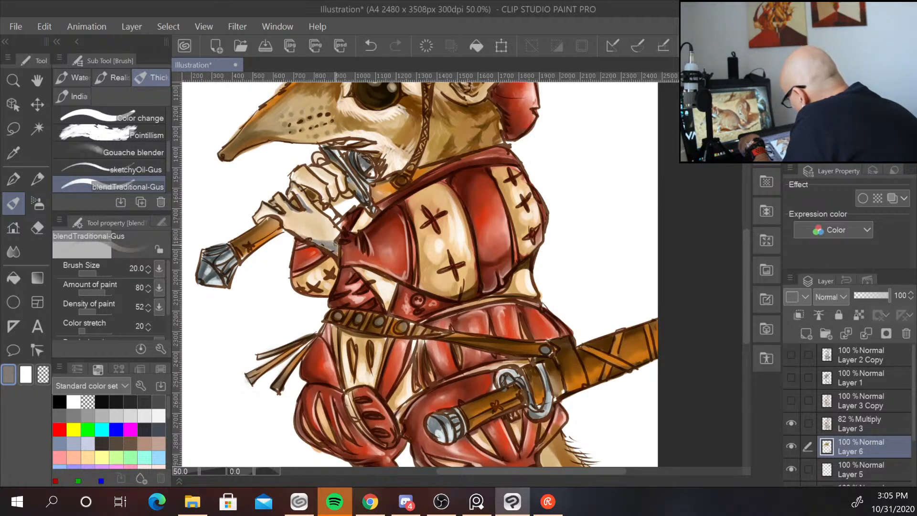
pyautogui.moveTo(301, 183)
pyautogui.mouseDown()
pyautogui.moveTo(329, 186)
pyautogui.moveTo(322, 176)
pyautogui.mouseUp()
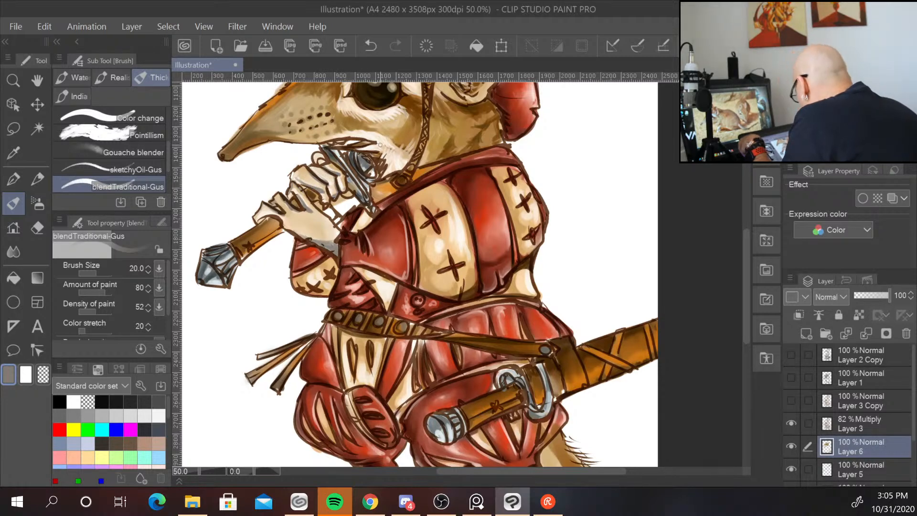
# Repaint the knuckles and fingers of the hand with the blendTraditional-Gus brush at sizes 50 and 30.
pyautogui.click(13, 252)
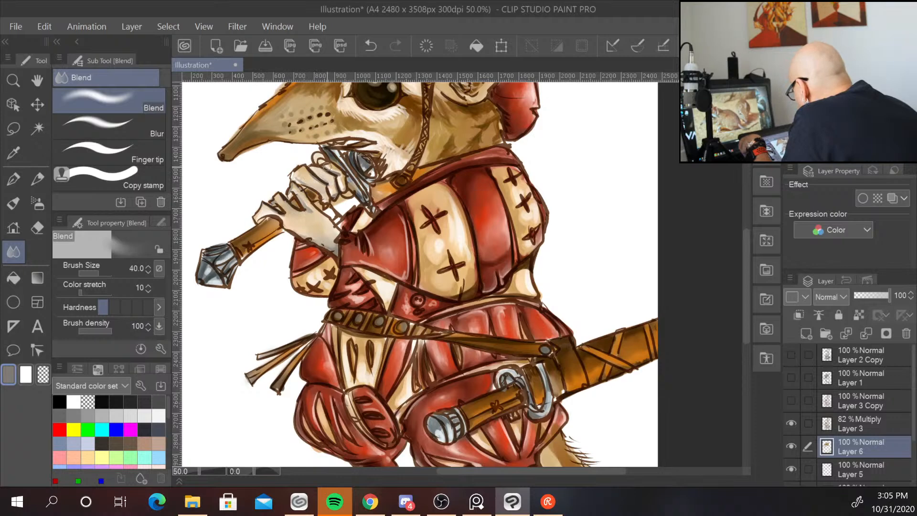
pyautogui.press('b')
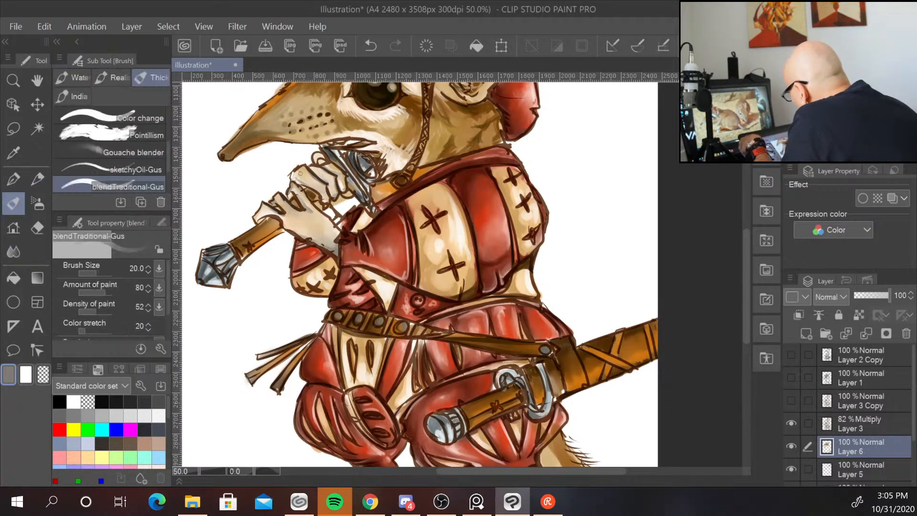
pyautogui.keyDown('alt'); pyautogui.click(297, 222); pyautogui.keyUp('alt')
pyautogui.press('[')
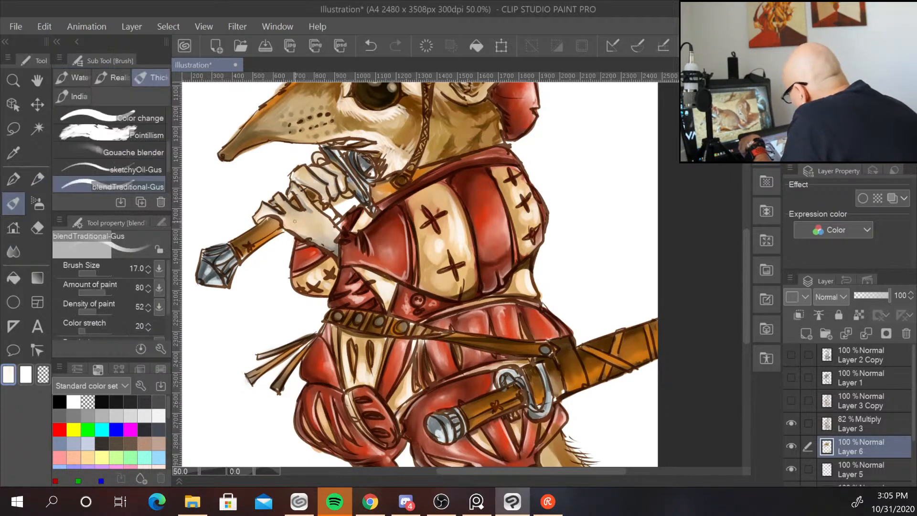
pyautogui.press(']')
pyautogui.press(']')
pyautogui.press(']')
pyautogui.press(']')
pyautogui.press(']')
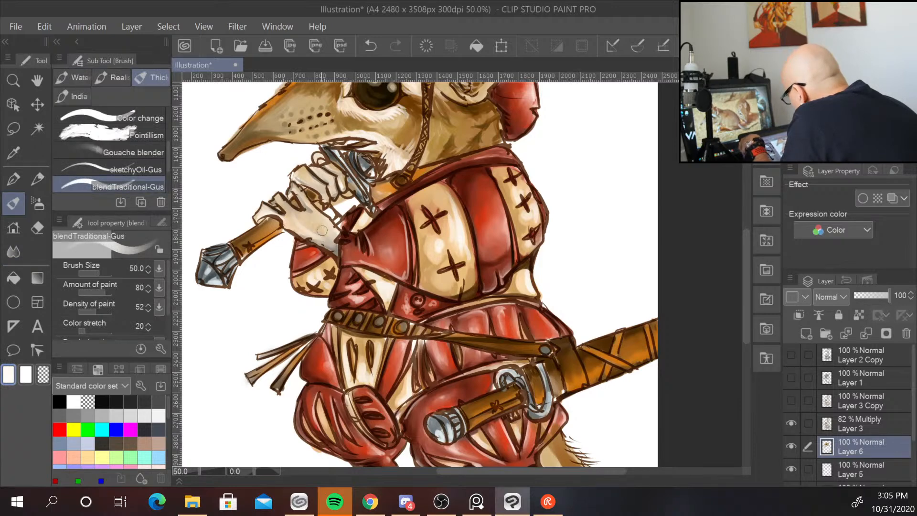
pyautogui.moveTo(290, 223)
pyautogui.mouseDown()
pyautogui.moveTo(320, 223)
pyautogui.moveTo(327, 236)
pyautogui.mouseUp()
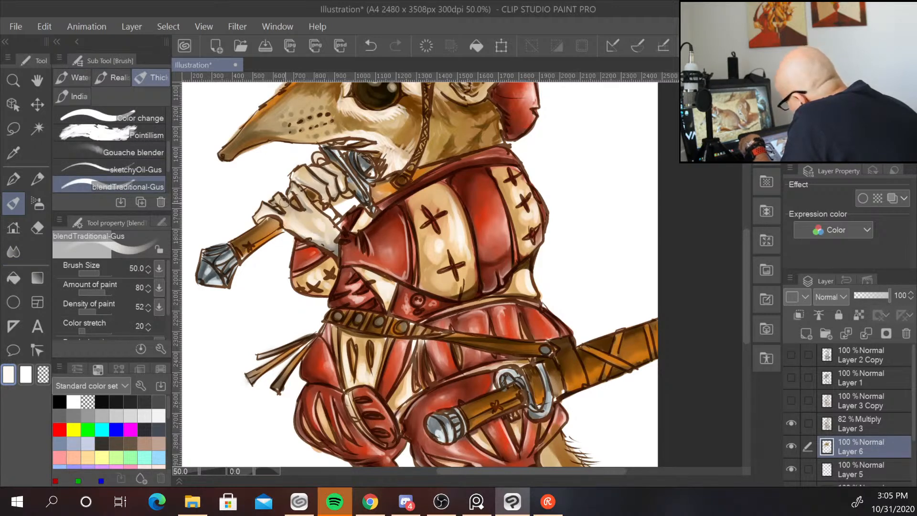
pyautogui.press('[')
pyautogui.press('[')
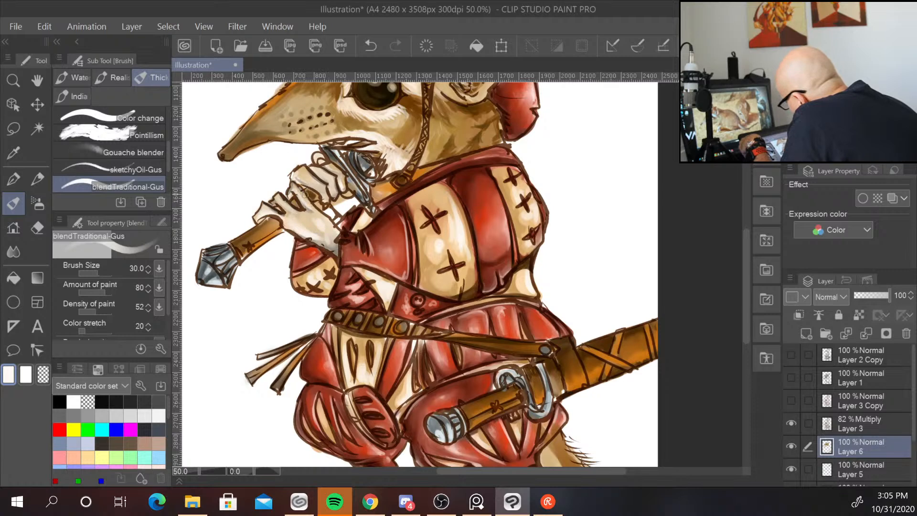
pyautogui.moveTo(304, 173)
pyautogui.mouseDown()
pyautogui.moveTo(324, 192)
pyautogui.moveTo(331, 180)
pyautogui.mouseUp()
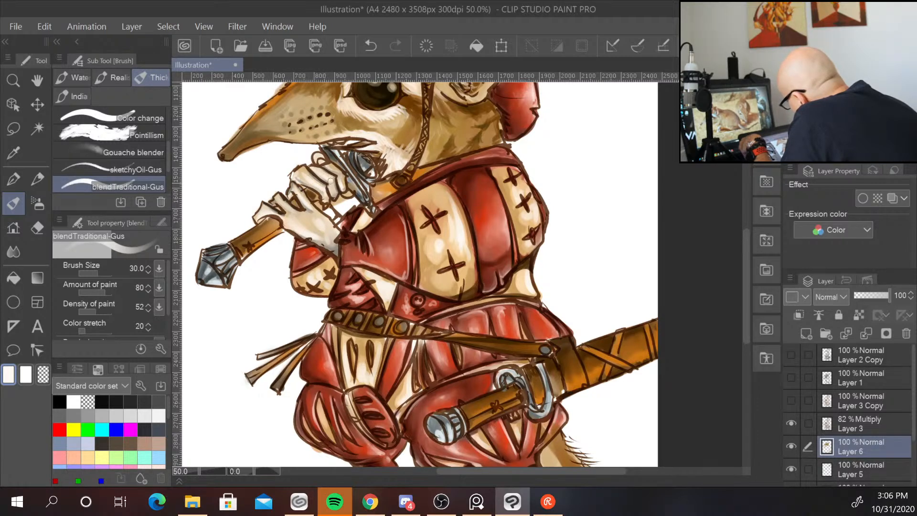
# Paint over the feet and lower legs with the blendTraditional-Gus brush.
pyautogui.moveTo(622, 381); pyautogui.dragTo(588, 236)
pyautogui.moveTo(456, 382)
pyautogui.mouseDown()
pyautogui.moveTo(433, 419)
pyautogui.moveTo(433, 400)
pyautogui.mouseUp()
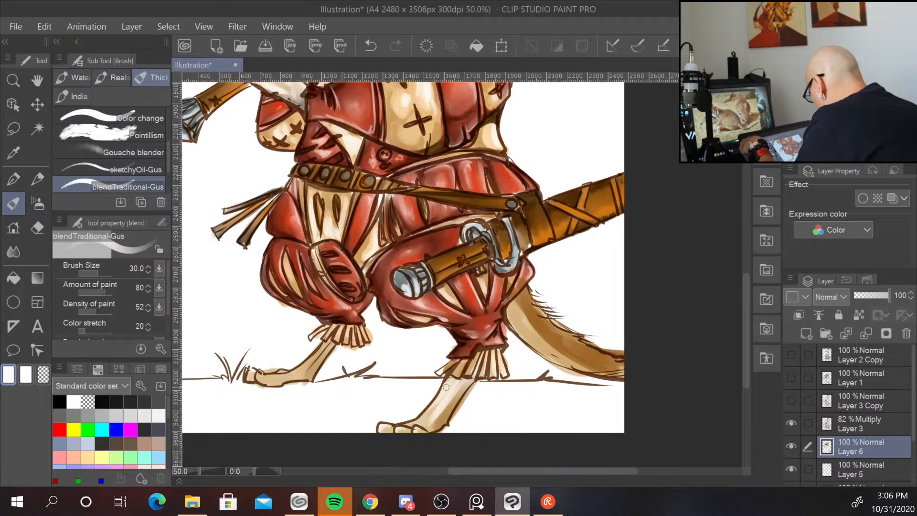
pyautogui.moveTo(446, 387); pyautogui.dragTo(427, 415)
pyautogui.moveTo(325, 346)
pyautogui.mouseDown()
pyautogui.moveTo(289, 375)
pyautogui.moveTo(263, 376)
pyautogui.moveTo(267, 382)
pyautogui.mouseUp()
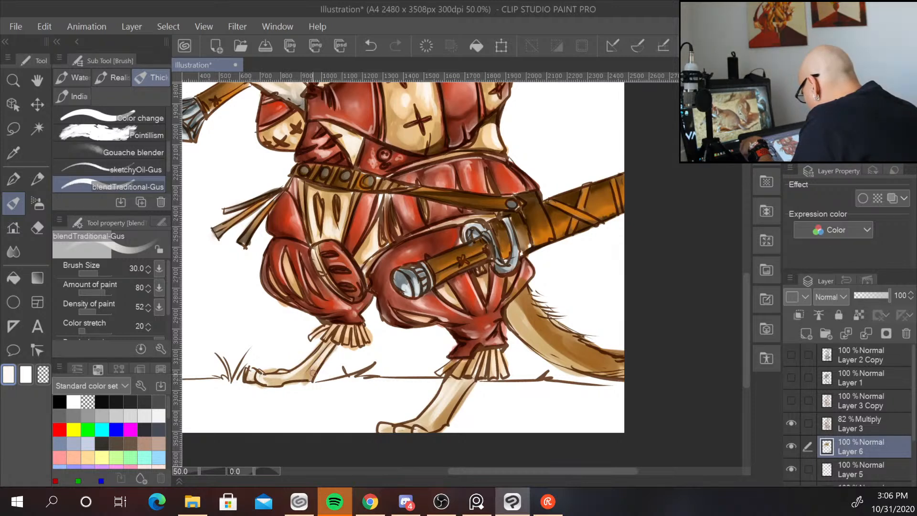
# Brush soft colour along the base of the tail with the blendTraditional-Gus brush at size 40.
pyautogui.moveTo(598, 280); pyautogui.dragTo(557, 385)
pyautogui.keyDown('alt'); pyautogui.click(260, 204); pyautogui.keyUp('alt')
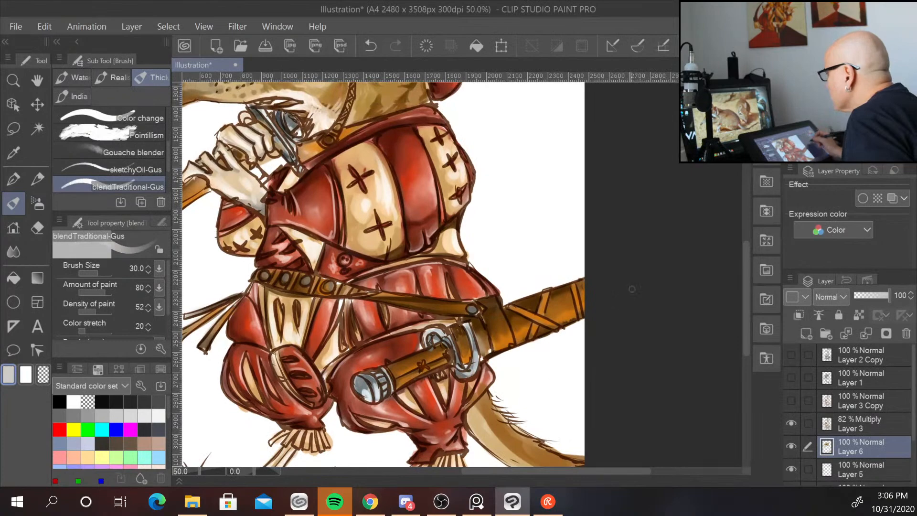
pyautogui.moveTo(625, 351); pyautogui.dragTo(601, 240)
pyautogui.press('[')
pyautogui.press(']')
pyautogui.press(']')
pyautogui.press(']')
pyautogui.press(']')
pyautogui.press(']')
pyautogui.press(']')
pyautogui.press(']')
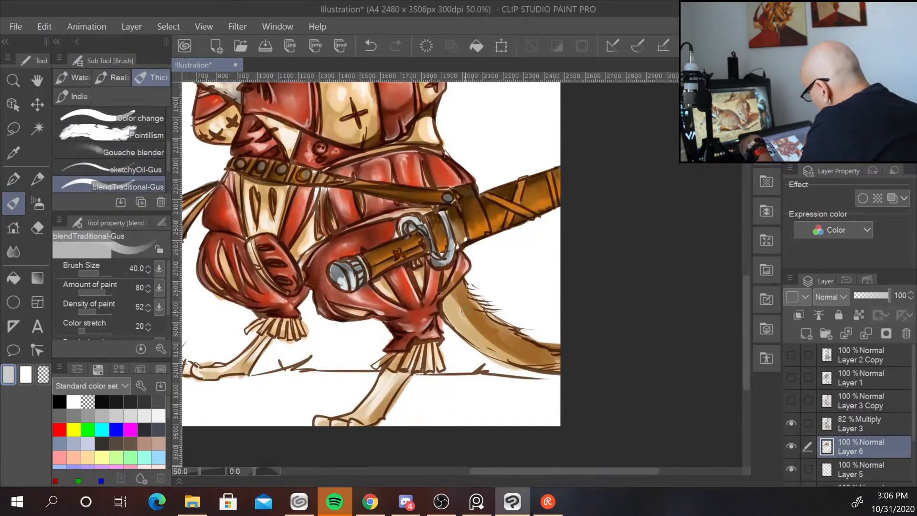
pyautogui.moveTo(450, 297)
pyautogui.mouseDown()
pyautogui.moveTo(489, 339)
pyautogui.moveTo(457, 289)
pyautogui.moveTo(516, 347)
pyautogui.moveTo(472, 286)
pyautogui.moveTo(527, 345)
pyautogui.moveTo(456, 287)
pyautogui.moveTo(514, 359)
pyautogui.moveTo(448, 303)
pyautogui.moveTo(540, 361)
pyautogui.moveTo(496, 332)
pyautogui.moveTo(563, 358)
pyautogui.moveTo(466, 309)
pyautogui.moveTo(520, 356)
pyautogui.moveTo(458, 289)
pyautogui.moveTo(548, 358)
pyautogui.moveTo(497, 342)
pyautogui.moveTo(452, 299)
pyautogui.moveTo(495, 337)
pyautogui.mouseUp()
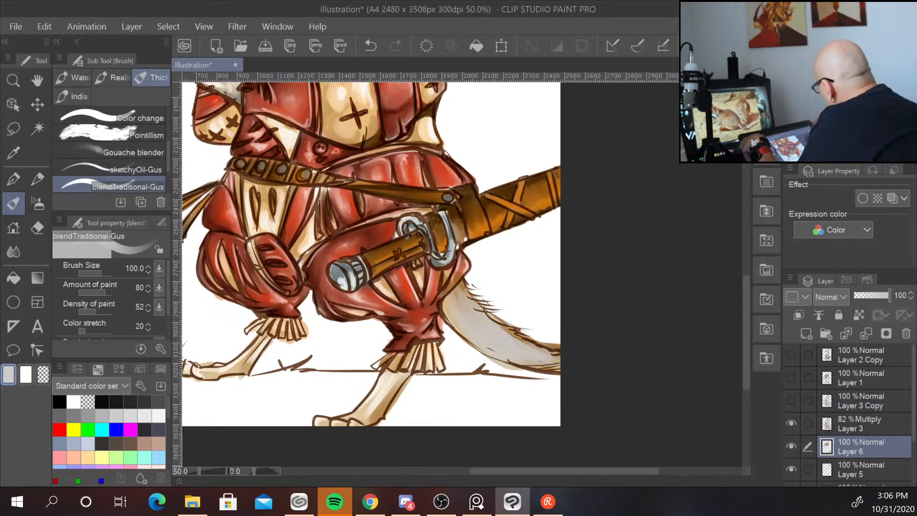
# Paint a light grey tone over the tail with a swatch colour at brush size 100.
pyautogui.click(74, 416)
pyautogui.moveTo(466, 301)
pyautogui.mouseDown()
pyautogui.moveTo(531, 351)
pyautogui.moveTo(476, 302)
pyautogui.moveTo(560, 355)
pyautogui.mouseUp()
pyautogui.moveTo(484, 312)
pyautogui.mouseDown()
pyautogui.moveTo(560, 348)
pyautogui.moveTo(539, 355)
pyautogui.mouseUp()
pyautogui.moveTo(457, 291)
pyautogui.mouseDown()
pyautogui.moveTo(449, 300)
pyautogui.moveTo(524, 324)
pyautogui.mouseUp()
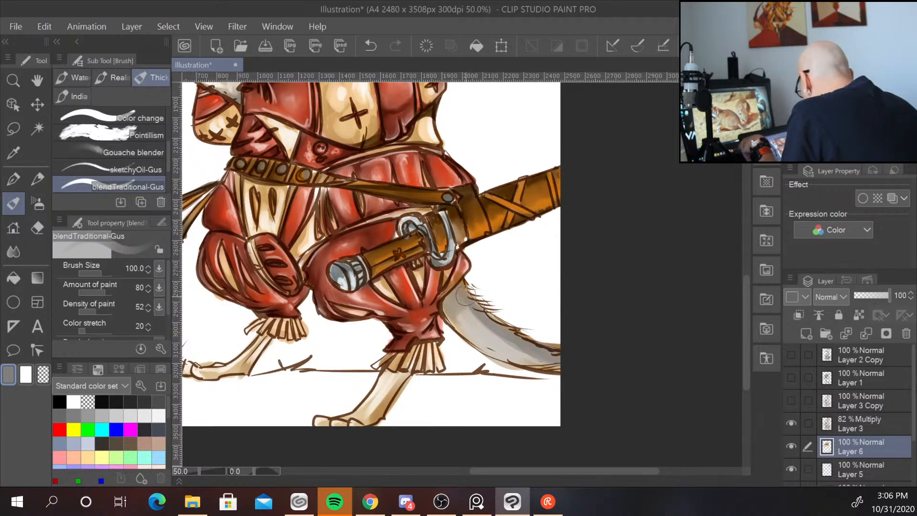
pyautogui.moveTo(466, 297)
pyautogui.mouseDown()
pyautogui.moveTo(508, 316)
pyautogui.moveTo(469, 316)
pyautogui.moveTo(465, 306)
pyautogui.moveTo(500, 324)
pyautogui.moveTo(476, 316)
pyautogui.moveTo(469, 297)
pyautogui.moveTo(517, 345)
pyautogui.mouseUp()
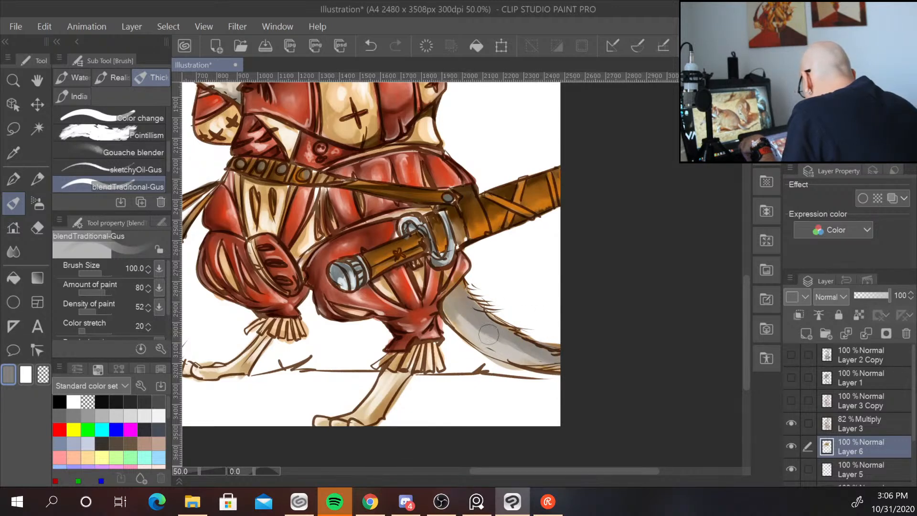
# Paint red feathers into the hat plume with the Oil paint flat brush at size 80, using the hat's red.
pyautogui.scroll(-2, 563, 267)
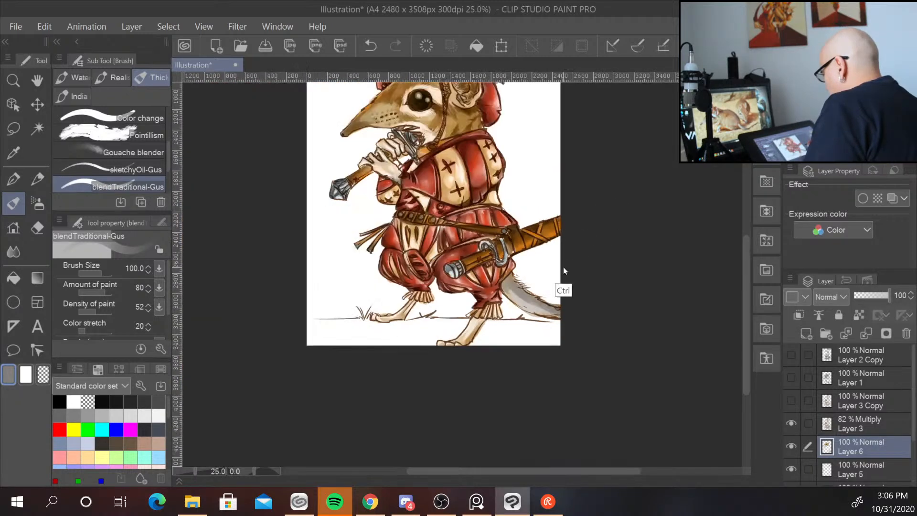
pyautogui.moveTo(548, 171); pyautogui.dragTo(474, 298)
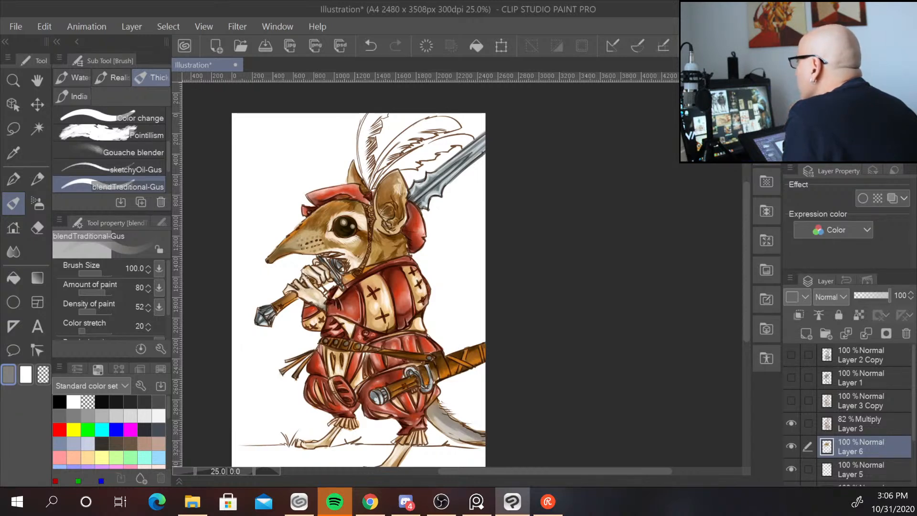
pyautogui.hotkey('alt', 'Tab')
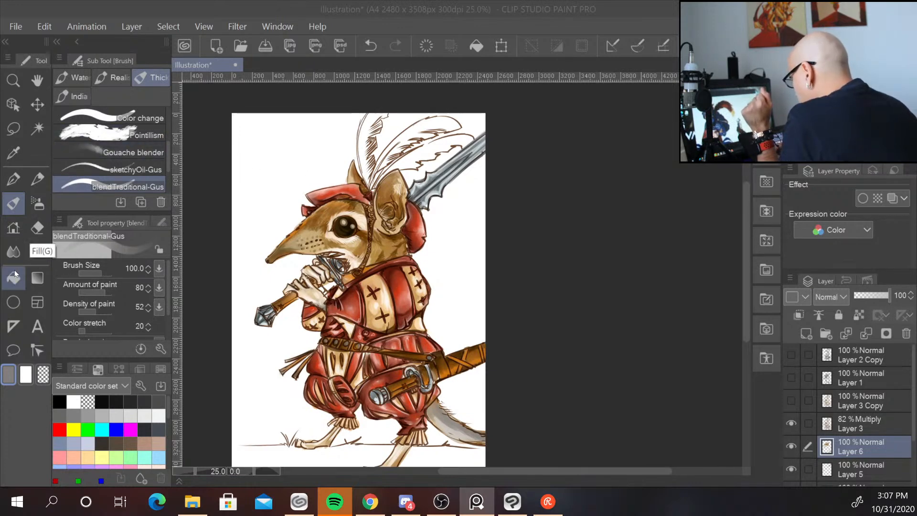
pyautogui.moveTo(167, 166)
pyautogui.mouseDown()
pyautogui.moveTo(165, 121)
pyautogui.moveTo(168, 148)
pyautogui.mouseUp()
pyautogui.click(142, 136)
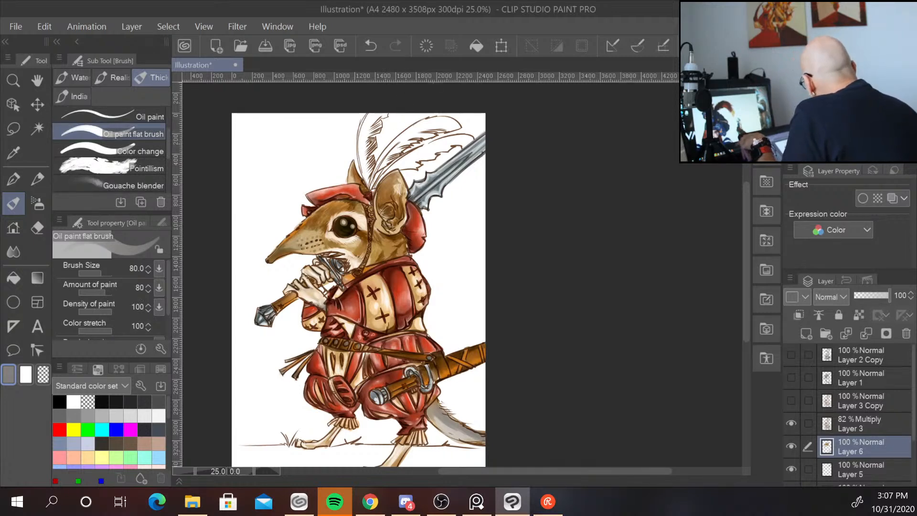
pyautogui.keyDown('alt'); pyautogui.click(362, 193); pyautogui.keyUp('alt')
pyautogui.keyDown('alt'); pyautogui.click(367, 195); pyautogui.keyUp('alt')
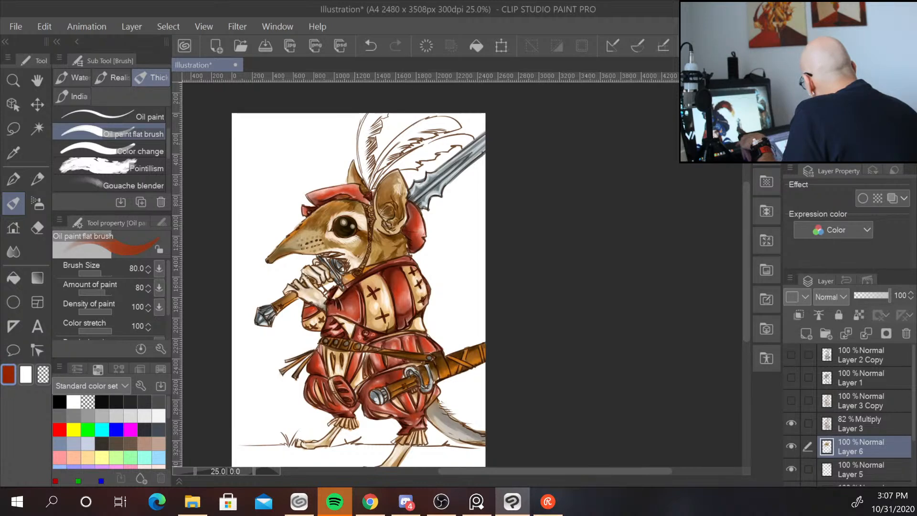
pyautogui.moveTo(416, 123)
pyautogui.mouseDown()
pyautogui.moveTo(375, 176)
pyautogui.moveTo(406, 145)
pyautogui.moveTo(399, 135)
pyautogui.moveTo(388, 152)
pyautogui.moveTo(430, 125)
pyautogui.moveTo(450, 127)
pyautogui.mouseUp()
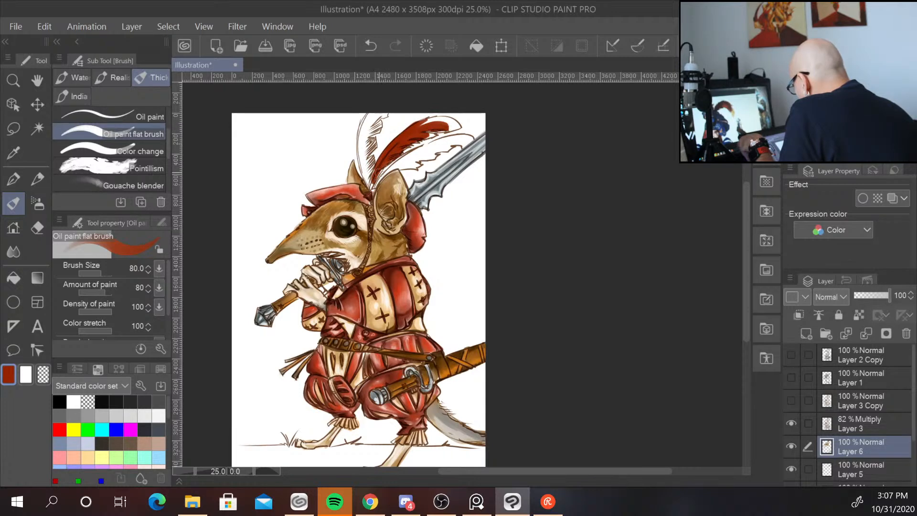
pyautogui.moveTo(379, 183)
pyautogui.mouseDown()
pyautogui.moveTo(442, 137)
pyautogui.moveTo(406, 158)
pyautogui.moveTo(435, 157)
pyautogui.moveTo(400, 161)
pyautogui.moveTo(476, 135)
pyautogui.mouseUp()
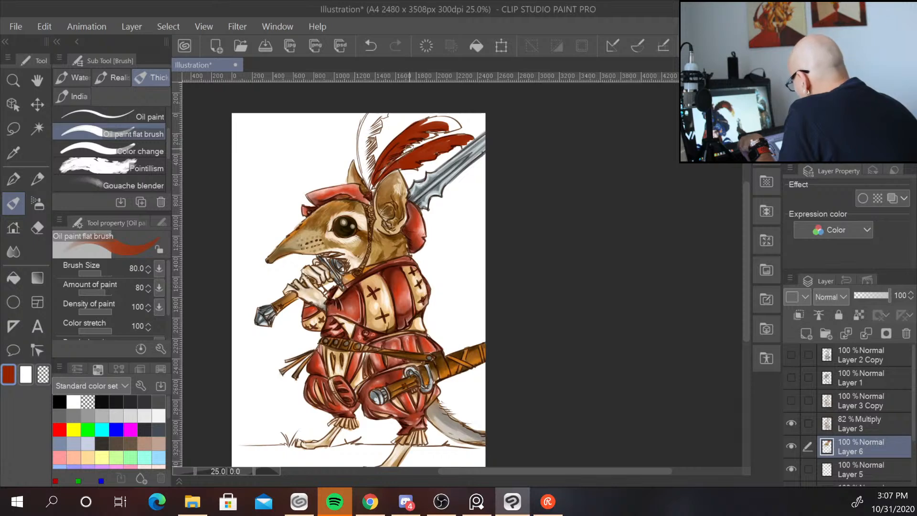
pyautogui.moveTo(371, 115); pyautogui.dragTo(363, 179)
pyautogui.moveTo(368, 132); pyautogui.dragTo(367, 177)
pyautogui.moveTo(363, 130)
pyautogui.mouseDown()
pyautogui.moveTo(358, 157)
pyautogui.moveTo(368, 184)
pyautogui.moveTo(366, 164)
pyautogui.moveTo(371, 189)
pyautogui.mouseUp()
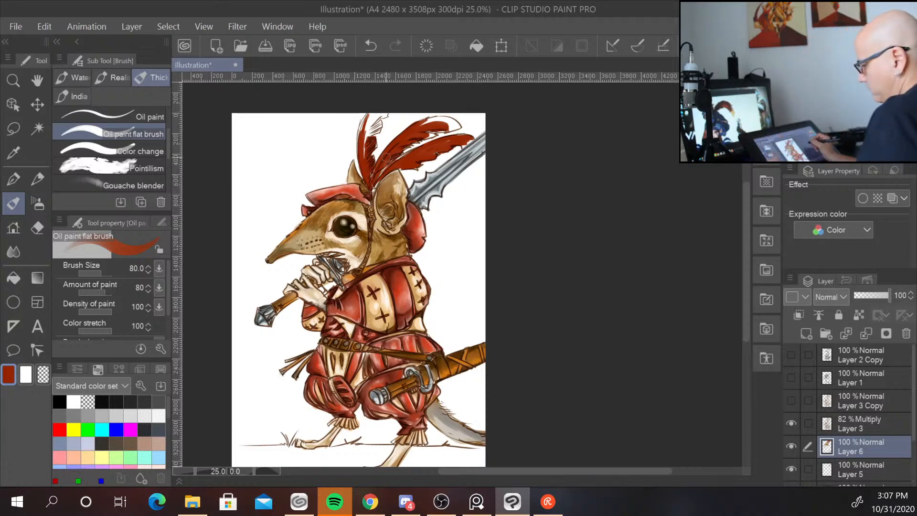
pyautogui.hotkey('ctrl', '+')
pyautogui.hotkey('ctrl', '+')
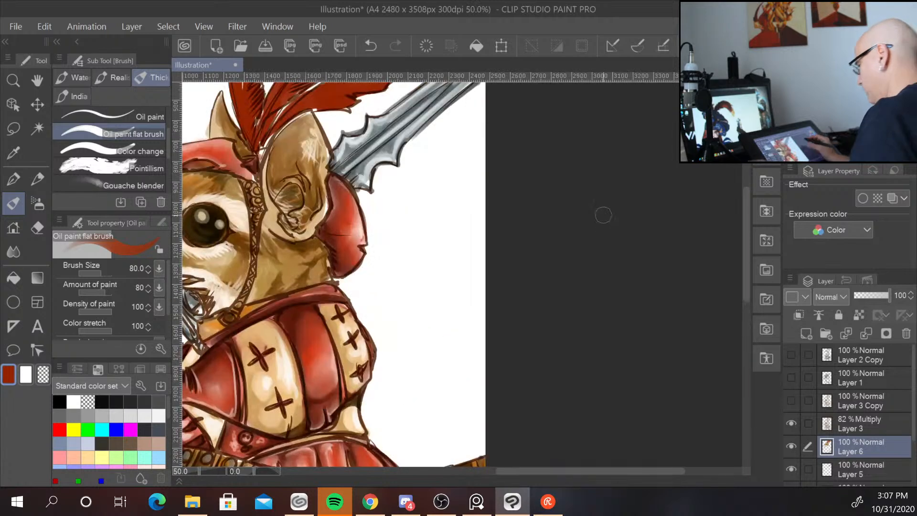
# Paint deeper red strokes into the hat plume feathers with the Oil paint flat brush at size 80.
pyautogui.moveTo(412, 182); pyautogui.dragTo(483, 375)
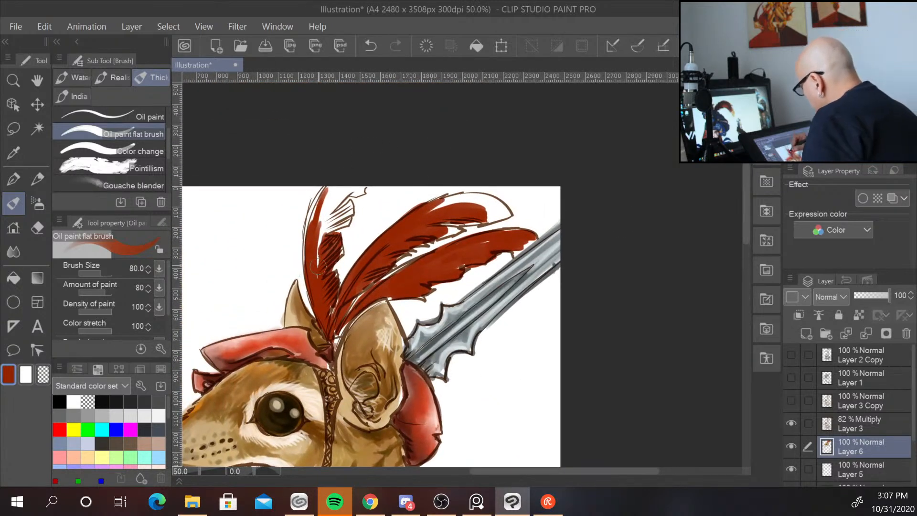
pyautogui.moveTo(328, 223)
pyautogui.mouseDown()
pyautogui.moveTo(350, 206)
pyautogui.moveTo(332, 227)
pyautogui.moveTo(349, 205)
pyautogui.moveTo(341, 188)
pyautogui.moveTo(322, 216)
pyautogui.moveTo(335, 184)
pyautogui.moveTo(315, 215)
pyautogui.moveTo(311, 206)
pyautogui.moveTo(358, 184)
pyautogui.moveTo(334, 207)
pyautogui.moveTo(358, 192)
pyautogui.mouseUp()
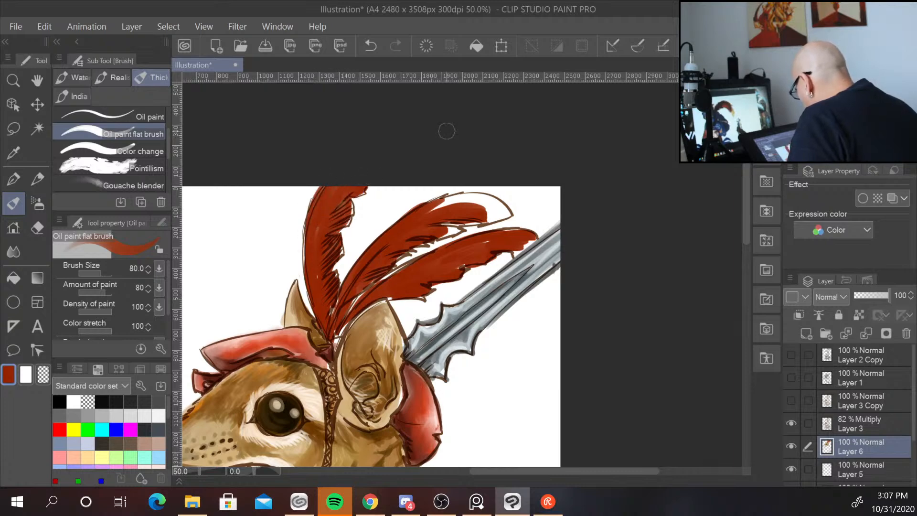
pyautogui.moveTo(478, 197)
pyautogui.mouseDown()
pyautogui.moveTo(428, 213)
pyautogui.moveTo(481, 201)
pyautogui.moveTo(443, 229)
pyautogui.moveTo(476, 204)
pyautogui.mouseUp()
pyautogui.click(865, 114)
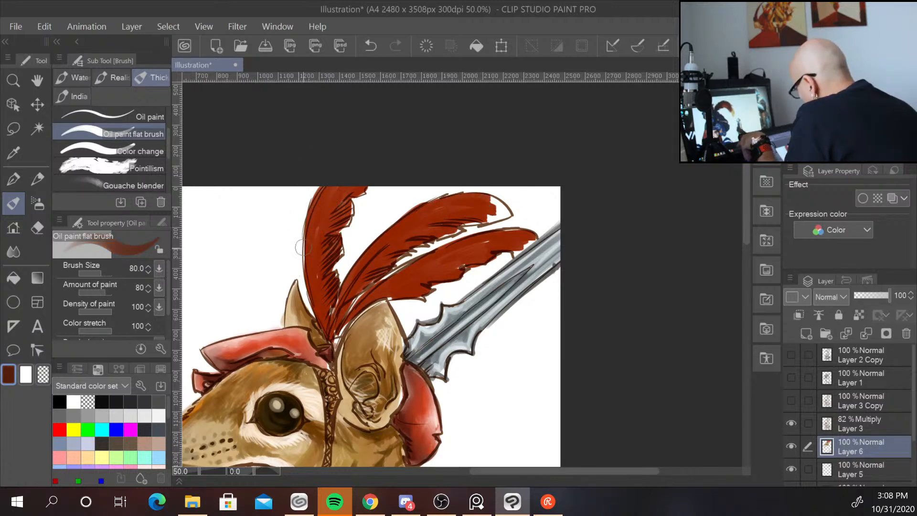
pyautogui.moveTo(312, 264); pyautogui.dragTo(326, 318)
pyautogui.moveTo(331, 286); pyautogui.dragTo(326, 316)
# Reduce the brush size to 40 and paint dark red feather strokes along the plume's quills and edges.
pyautogui.press('[')
pyautogui.press('[')
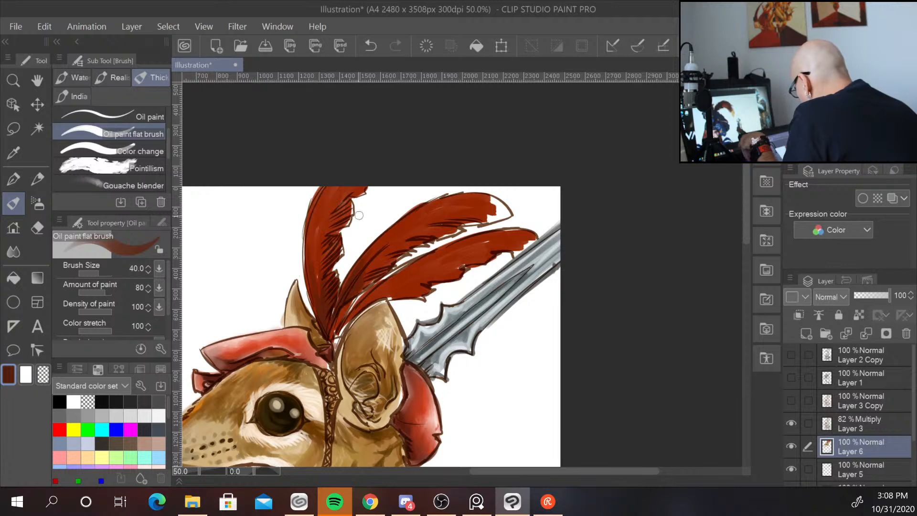
pyautogui.moveTo(356, 299); pyautogui.dragTo(337, 328)
pyautogui.moveTo(387, 283); pyautogui.dragTo(343, 329)
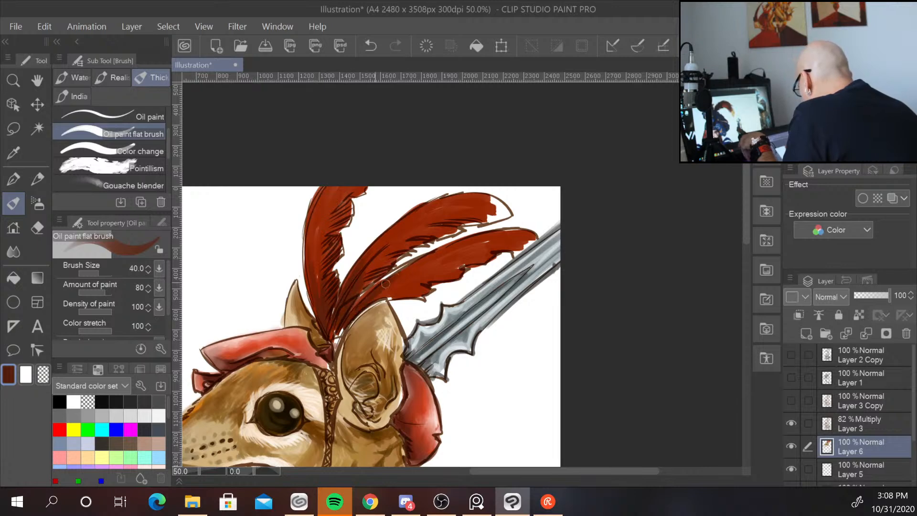
pyautogui.moveTo(389, 289); pyautogui.dragTo(339, 337)
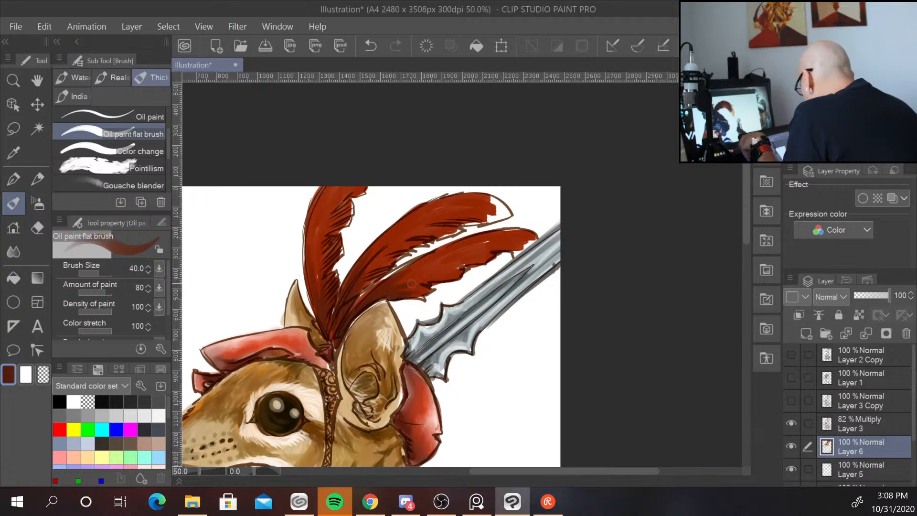
pyautogui.moveTo(412, 283); pyautogui.dragTo(424, 283)
pyautogui.moveTo(388, 288)
pyautogui.mouseDown()
pyautogui.moveTo(468, 248)
pyautogui.moveTo(385, 279)
pyautogui.moveTo(456, 246)
pyautogui.moveTo(417, 273)
pyautogui.moveTo(448, 264)
pyautogui.moveTo(399, 290)
pyautogui.moveTo(408, 295)
pyautogui.moveTo(451, 269)
pyautogui.moveTo(402, 276)
pyautogui.moveTo(426, 270)
pyautogui.mouseUp()
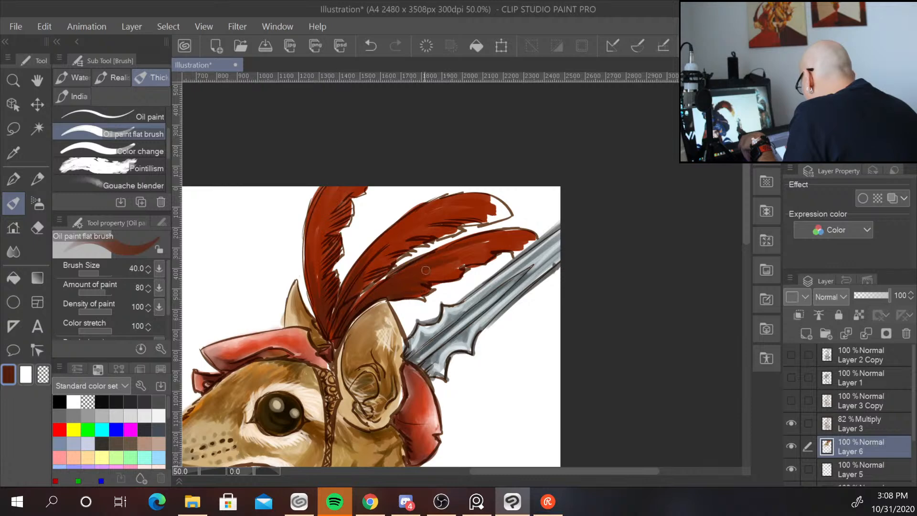
pyautogui.moveTo(366, 270)
pyautogui.mouseDown()
pyautogui.moveTo(422, 241)
pyautogui.moveTo(388, 245)
pyautogui.moveTo(404, 236)
pyautogui.moveTo(451, 224)
pyautogui.moveTo(429, 221)
pyautogui.moveTo(487, 220)
pyautogui.moveTo(468, 209)
pyautogui.moveTo(487, 205)
pyautogui.moveTo(506, 212)
pyautogui.mouseUp()
pyautogui.moveTo(333, 232)
pyautogui.mouseDown()
pyautogui.moveTo(346, 215)
pyautogui.moveTo(324, 243)
pyautogui.mouseUp()
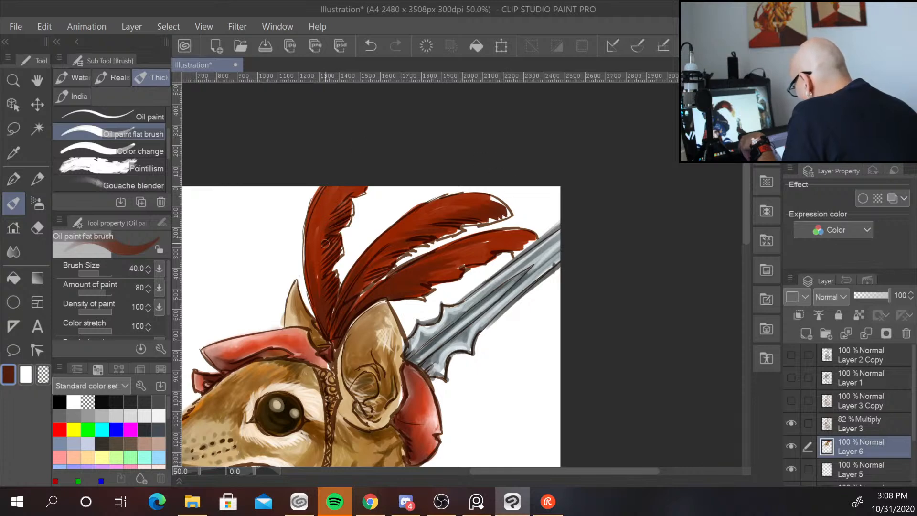
pyautogui.moveTo(347, 203)
pyautogui.mouseDown()
pyautogui.moveTo(330, 210)
pyautogui.moveTo(356, 186)
pyautogui.moveTo(366, 197)
pyautogui.mouseUp()
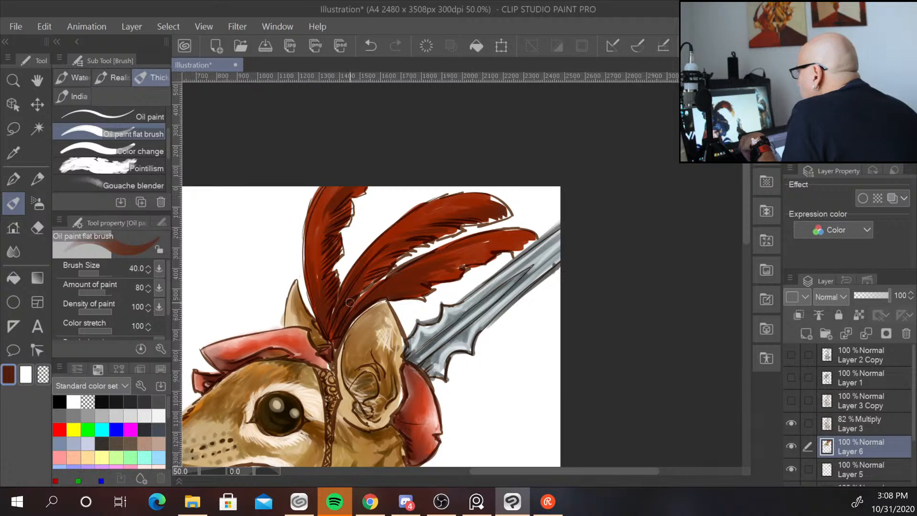
# Pick a brighter orange-red and brush it along the feather edges and the front plume.
pyautogui.moveTo(867, 112); pyautogui.dragTo(868, 91)
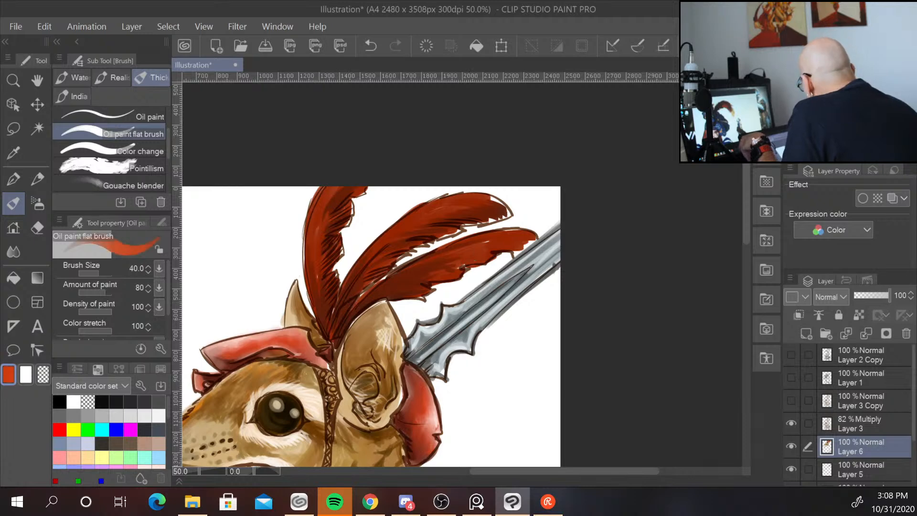
pyautogui.moveTo(474, 217)
pyautogui.mouseDown()
pyautogui.moveTo(489, 198)
pyautogui.moveTo(512, 217)
pyautogui.mouseUp()
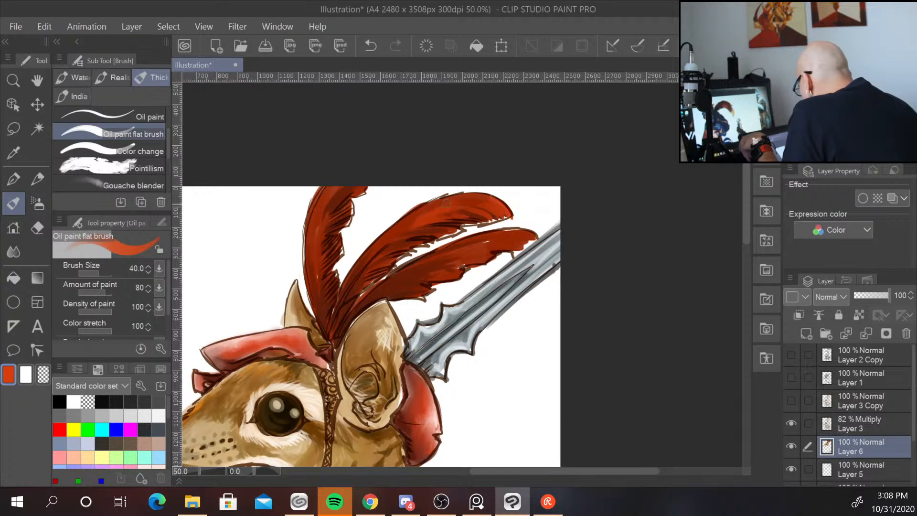
pyautogui.moveTo(421, 280); pyautogui.dragTo(449, 266)
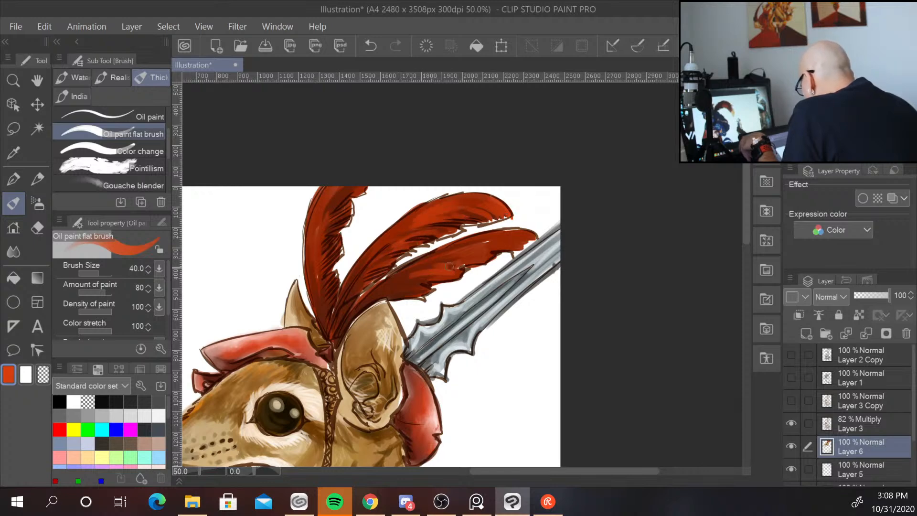
pyautogui.moveTo(509, 242); pyautogui.dragTo(529, 243)
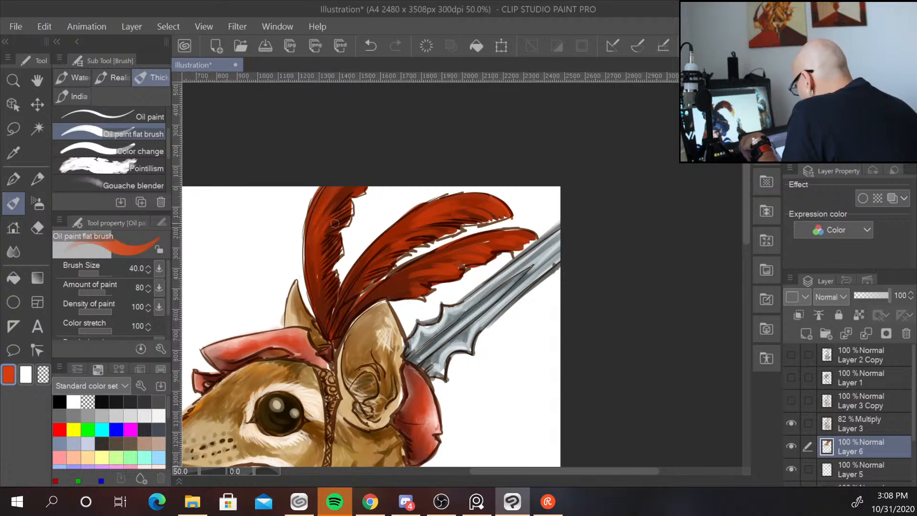
pyautogui.moveTo(335, 224)
pyautogui.mouseDown()
pyautogui.moveTo(324, 242)
pyautogui.moveTo(325, 320)
pyautogui.mouseUp()
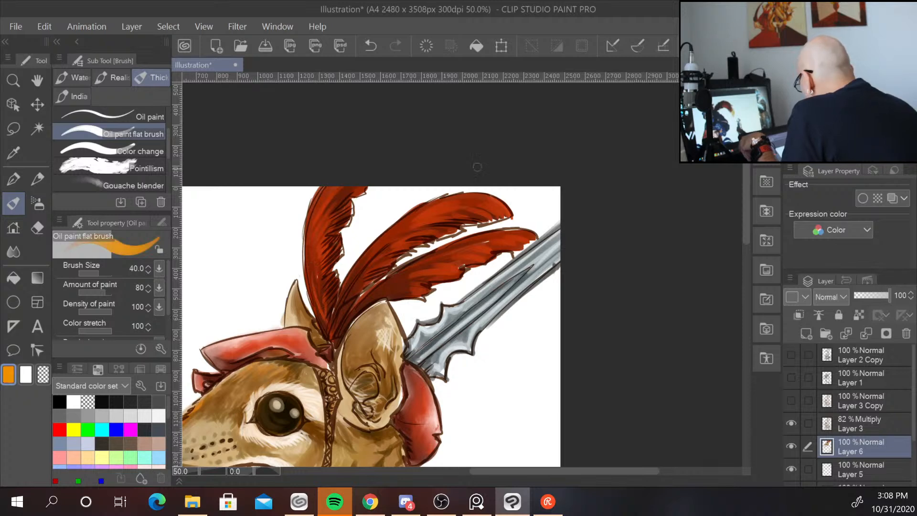
# Paint orange highlights along the feather edges and up the front feather.
pyautogui.moveTo(472, 216)
pyautogui.mouseDown()
pyautogui.moveTo(492, 226)
pyautogui.moveTo(491, 208)
pyautogui.moveTo(514, 212)
pyautogui.mouseUp()
pyautogui.moveTo(454, 216)
pyautogui.mouseDown()
pyautogui.moveTo(461, 235)
pyautogui.moveTo(419, 244)
pyautogui.moveTo(381, 270)
pyautogui.moveTo(441, 284)
pyautogui.moveTo(410, 289)
pyautogui.moveTo(421, 291)
pyautogui.moveTo(440, 285)
pyautogui.moveTo(446, 271)
pyautogui.moveTo(487, 266)
pyautogui.moveTo(479, 255)
pyautogui.moveTo(514, 245)
pyautogui.mouseUp()
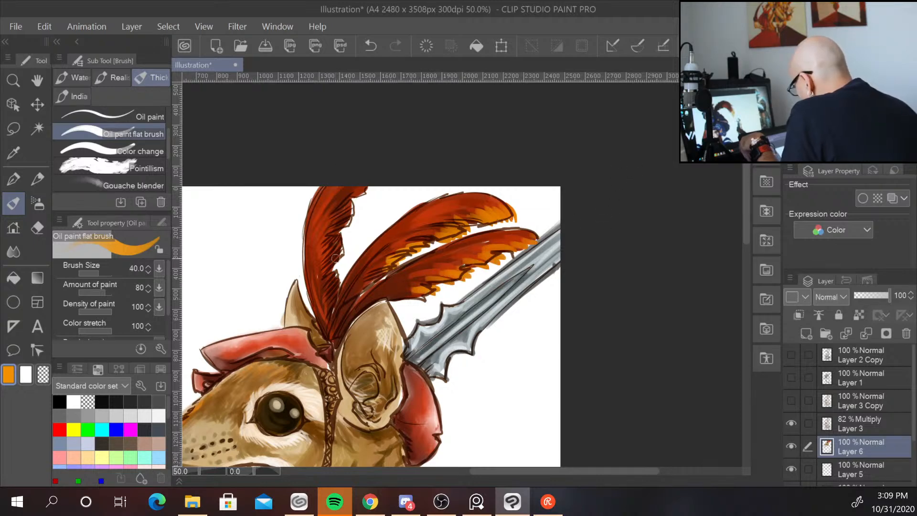
pyautogui.moveTo(336, 258)
pyautogui.mouseDown()
pyautogui.moveTo(352, 226)
pyautogui.moveTo(340, 225)
pyautogui.moveTo(353, 190)
pyautogui.mouseUp()
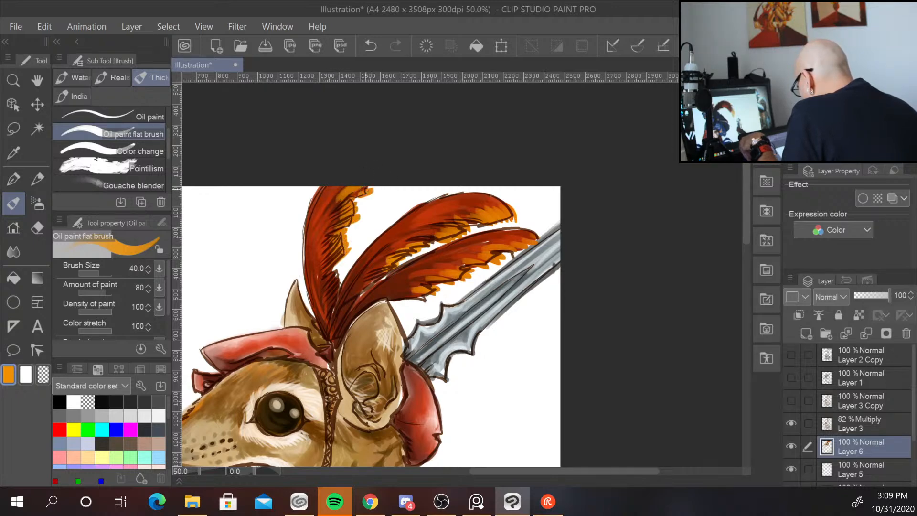
# Add lime green accents to the feather tips across the plume.
pyautogui.moveTo(339, 274); pyautogui.dragTo(343, 273)
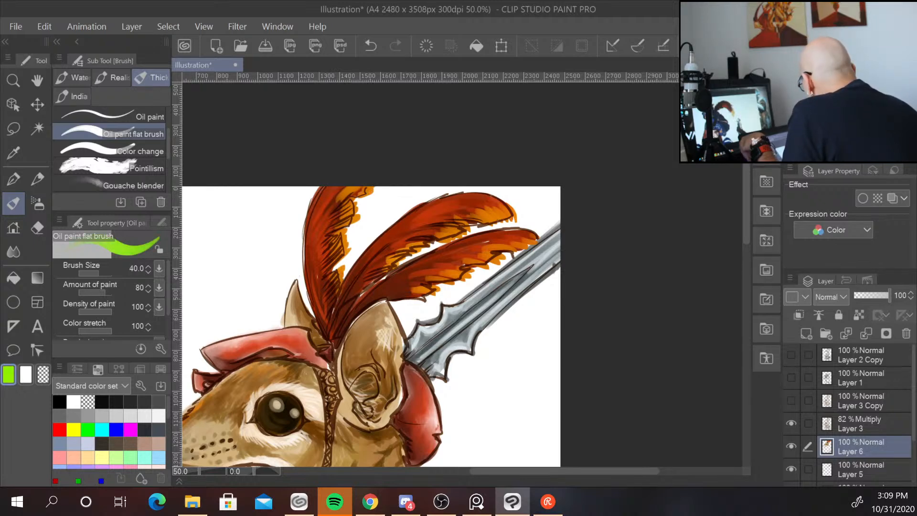
pyautogui.moveTo(435, 216)
pyautogui.mouseDown()
pyautogui.moveTo(491, 211)
pyautogui.moveTo(428, 231)
pyautogui.mouseUp()
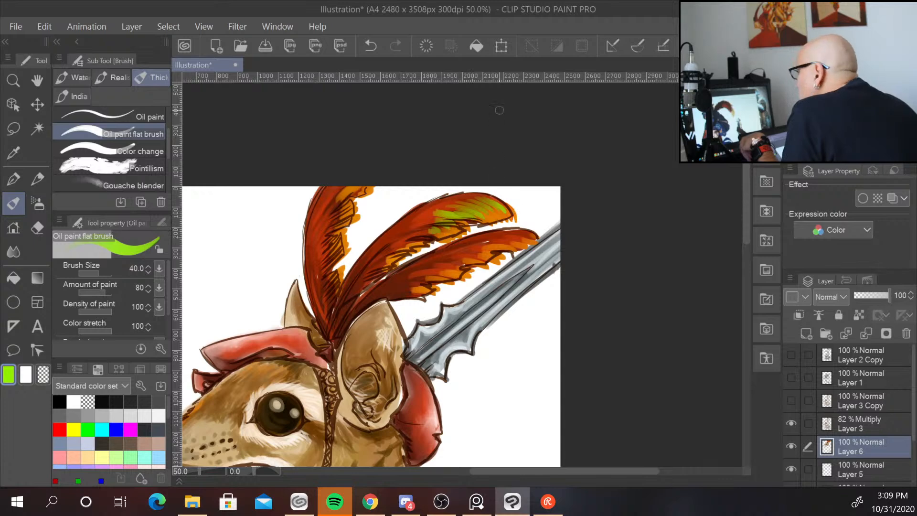
pyautogui.moveTo(448, 196)
pyautogui.mouseDown()
pyautogui.moveTo(512, 198)
pyautogui.moveTo(493, 197)
pyautogui.moveTo(531, 229)
pyautogui.mouseUp()
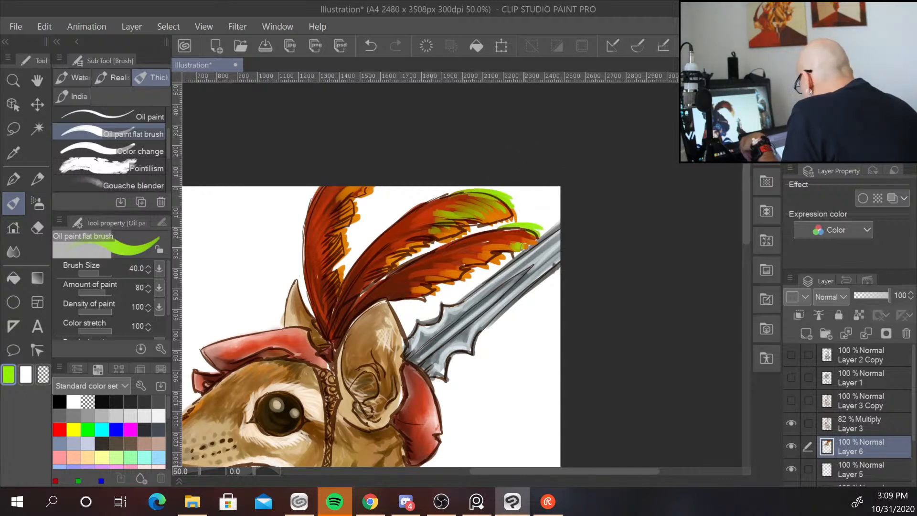
pyautogui.moveTo(452, 265); pyautogui.dragTo(486, 261)
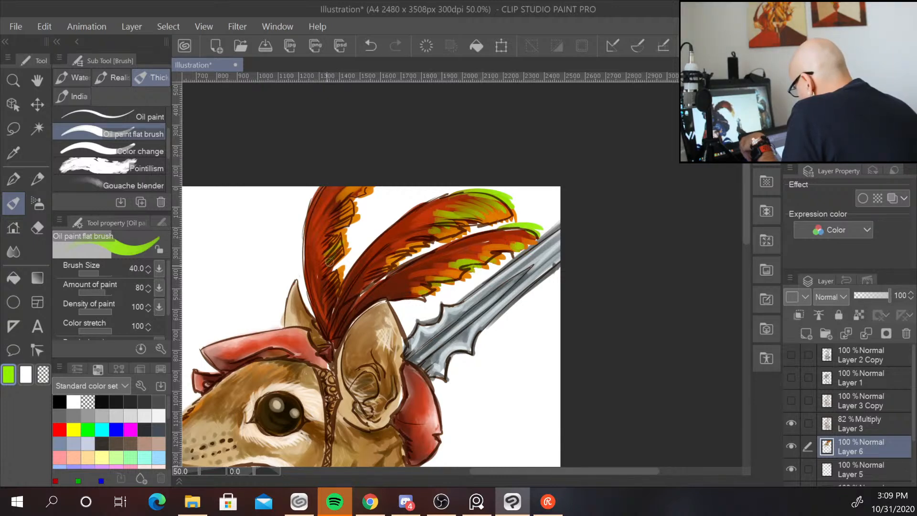
pyautogui.moveTo(316, 237); pyautogui.dragTo(331, 189)
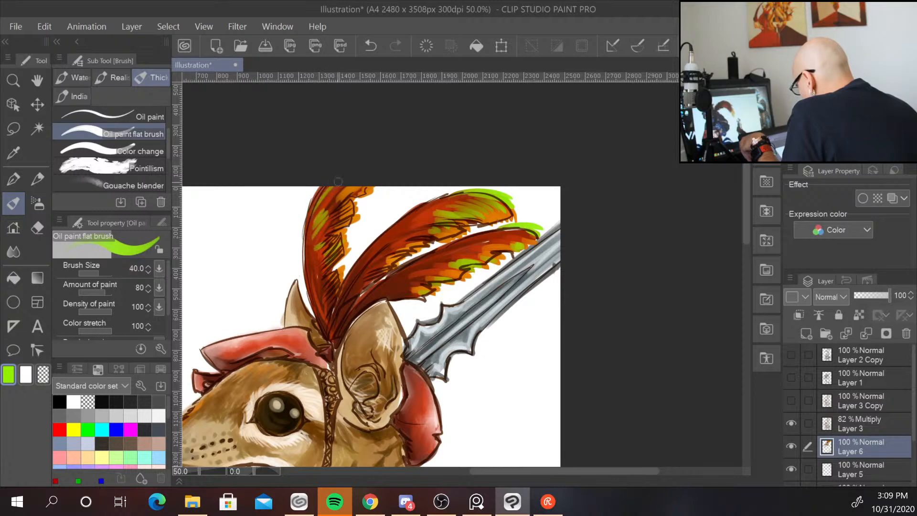
pyautogui.moveTo(307, 220); pyautogui.dragTo(315, 189)
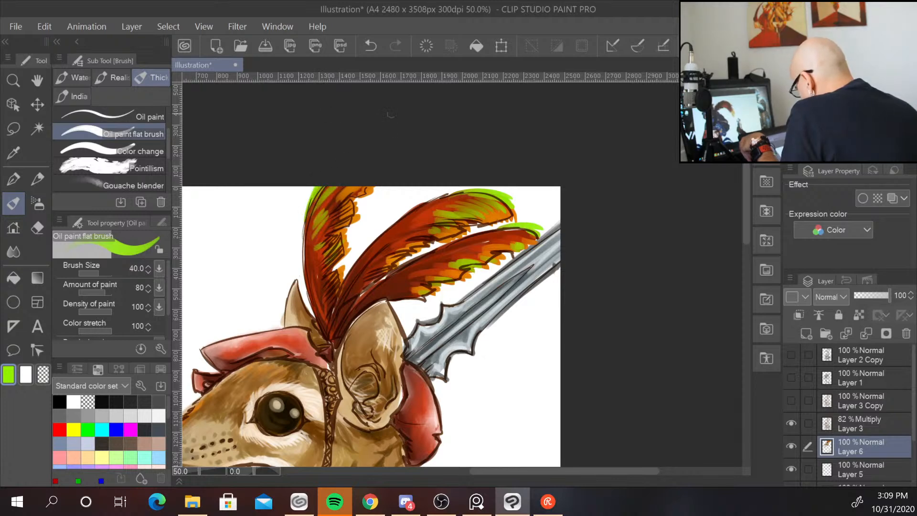
# Paint yellow highlights into the front feather and across the rear feathers.
pyautogui.moveTo(334, 283); pyautogui.dragTo(325, 273)
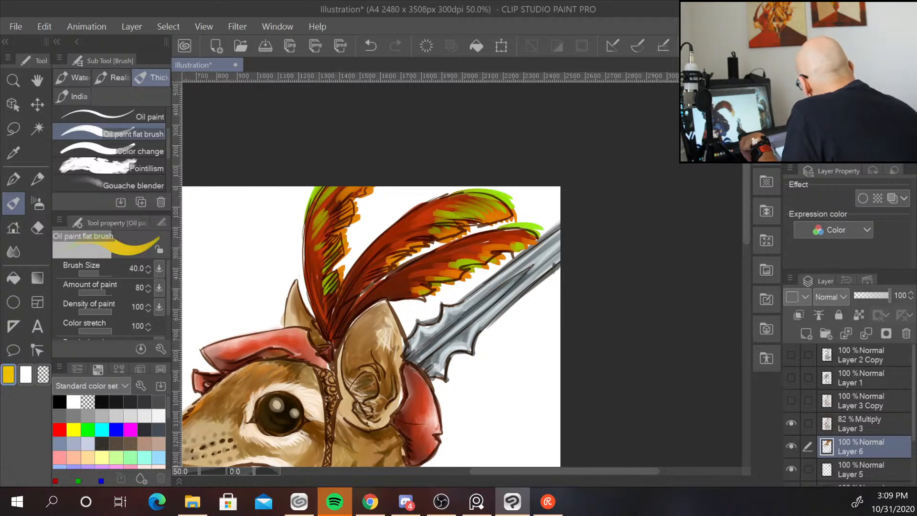
pyautogui.moveTo(327, 248); pyautogui.dragTo(316, 272)
pyautogui.moveTo(326, 225)
pyautogui.mouseDown()
pyautogui.moveTo(312, 254)
pyautogui.moveTo(334, 217)
pyautogui.moveTo(334, 229)
pyautogui.mouseUp()
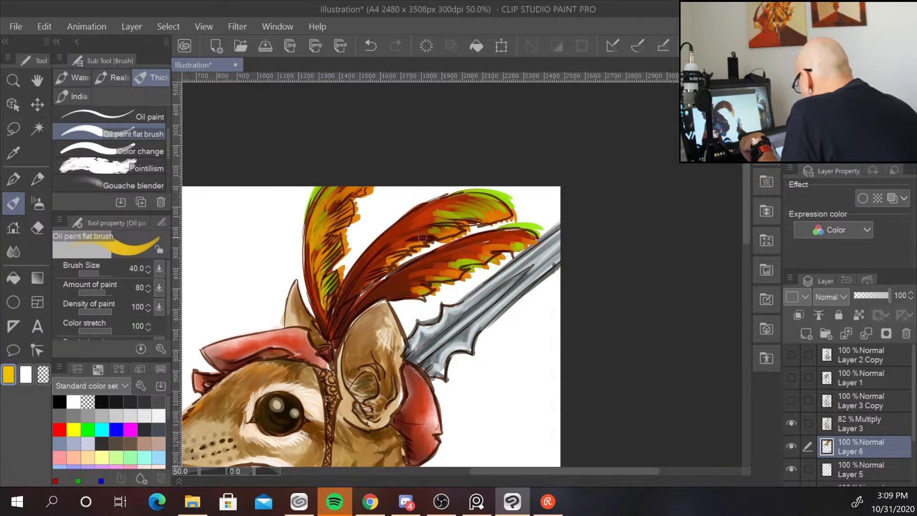
pyautogui.moveTo(418, 237); pyautogui.dragTo(388, 254)
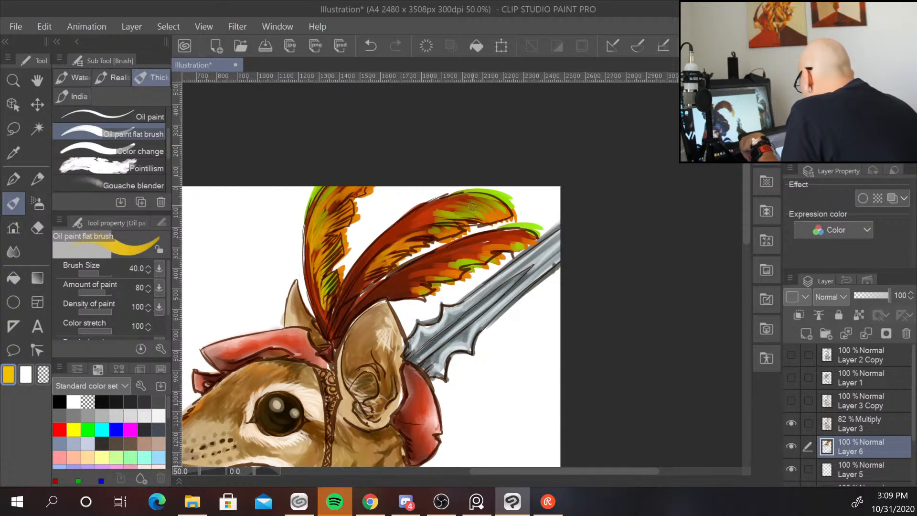
pyautogui.moveTo(413, 223)
pyautogui.mouseDown()
pyautogui.moveTo(430, 218)
pyautogui.moveTo(399, 230)
pyautogui.mouseUp()
pyautogui.moveTo(514, 240)
pyautogui.mouseDown()
pyautogui.moveTo(444, 254)
pyautogui.moveTo(504, 248)
pyautogui.moveTo(444, 255)
pyautogui.moveTo(480, 259)
pyautogui.moveTo(422, 269)
pyautogui.moveTo(441, 270)
pyautogui.moveTo(396, 290)
pyautogui.mouseUp()
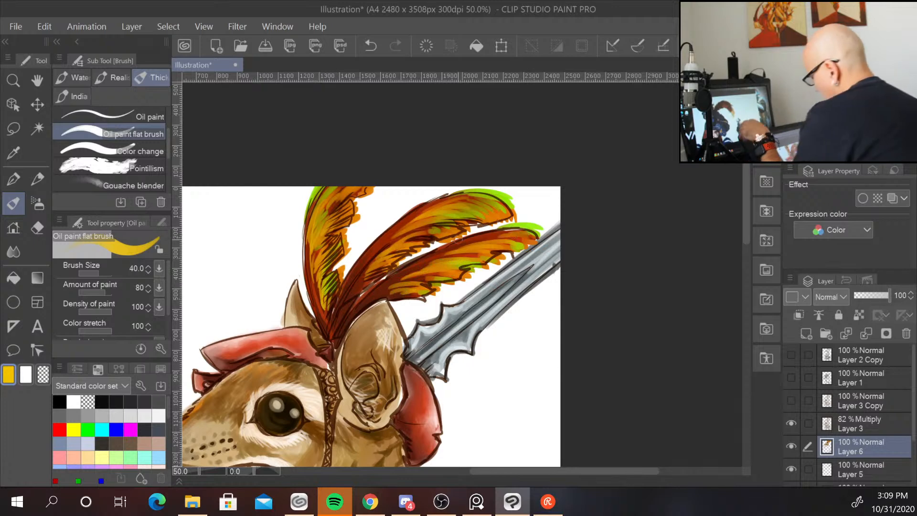
pyautogui.scroll(-2, 458, 240)
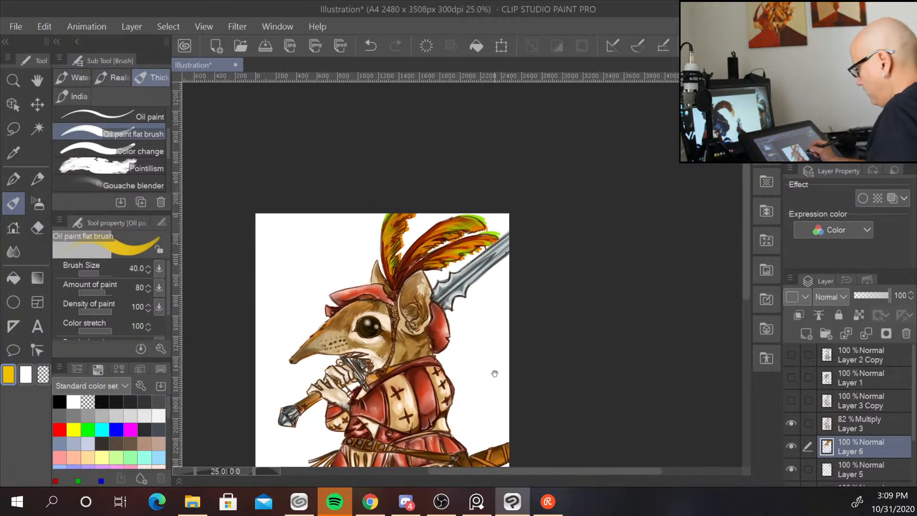
pyautogui.moveTo(494, 372); pyautogui.dragTo(482, 351)
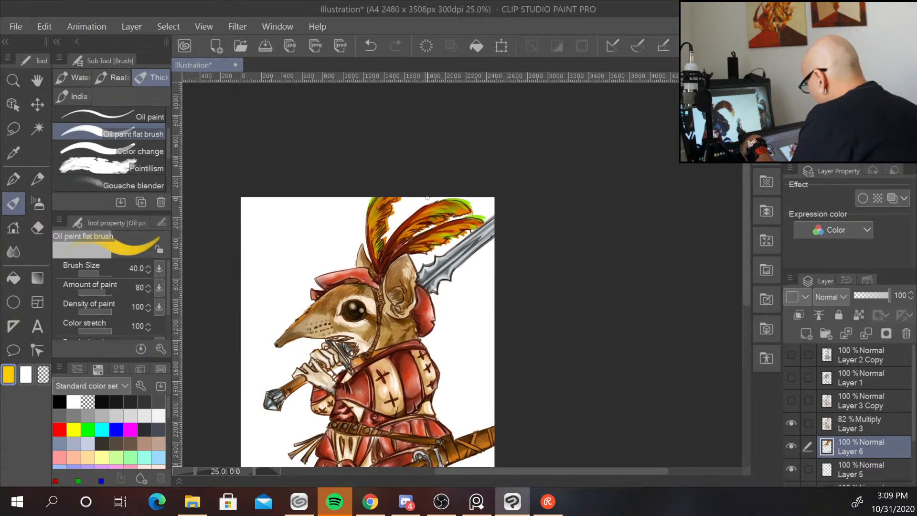
pyautogui.scroll(2, 443, 248)
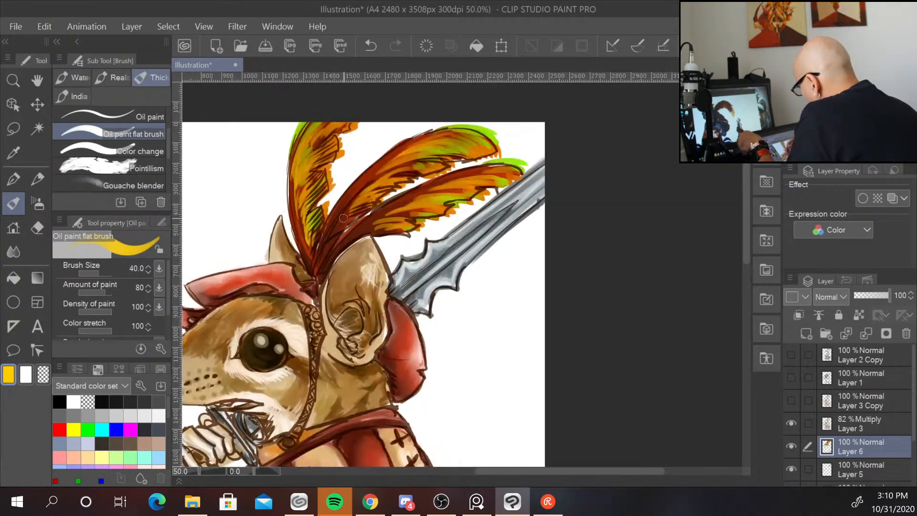
pyautogui.press('[')
pyautogui.press('[')
pyautogui.press('[')
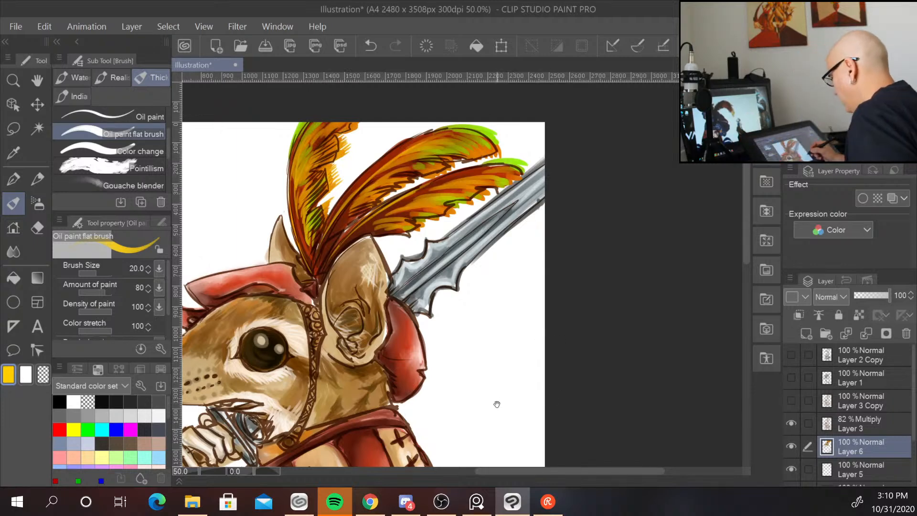
pyautogui.moveTo(499, 404)
pyautogui.mouseDown()
pyautogui.moveTo(552, 232)
pyautogui.moveTo(548, 268)
pyautogui.mouseUp()
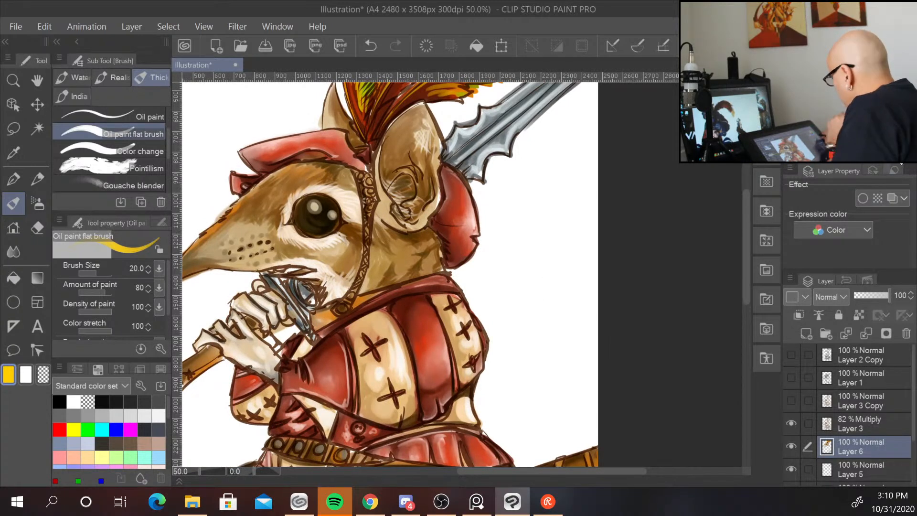
pyautogui.click(878, 71)
pyautogui.moveTo(879, 73); pyautogui.dragTo(878, 89)
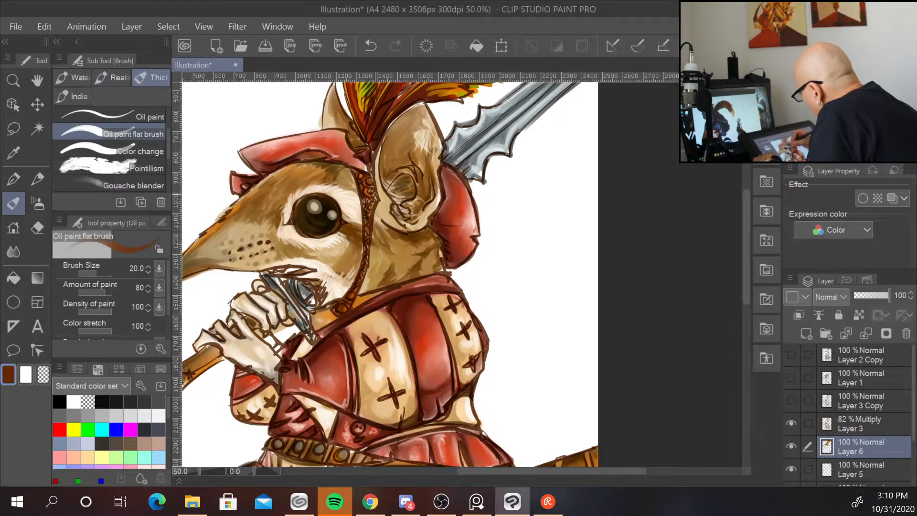
pyautogui.hotkey('ctrl', '-')
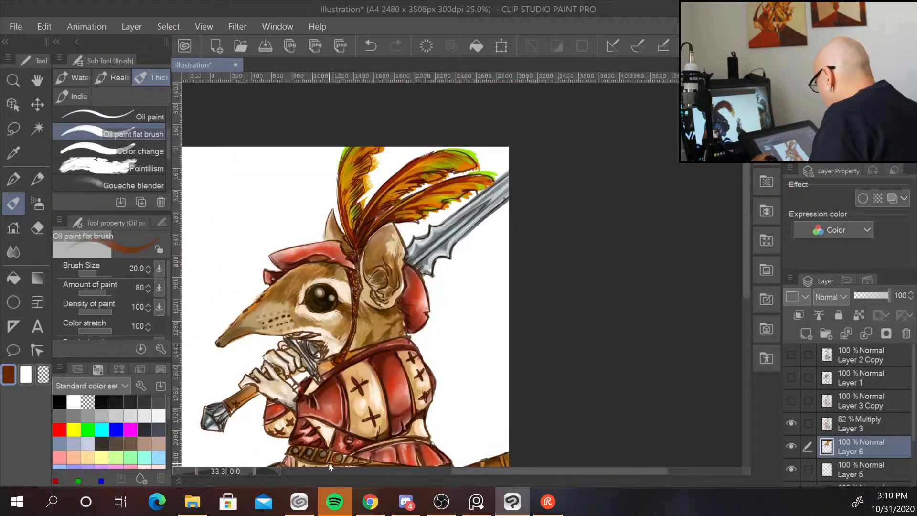
pyautogui.hotkey('ctrl', '-')
pyautogui.moveTo(476, 344); pyautogui.dragTo(502, 186)
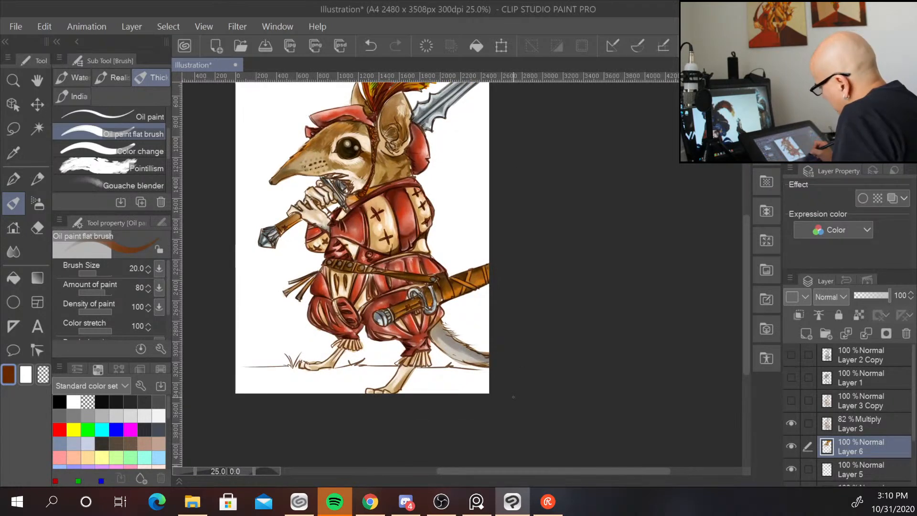
pyautogui.click(836, 114)
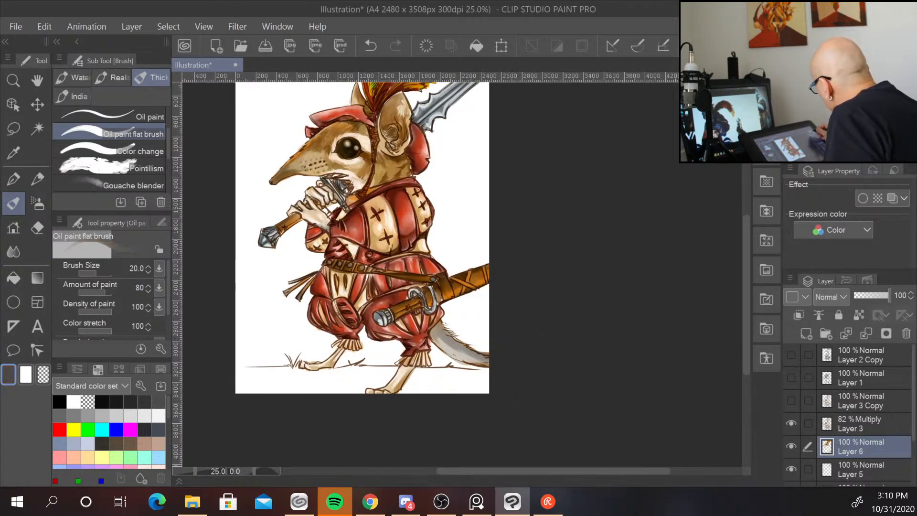
pyautogui.press('[')
pyautogui.press(']')
pyautogui.press(']')
pyautogui.press(']')
pyautogui.press(']')
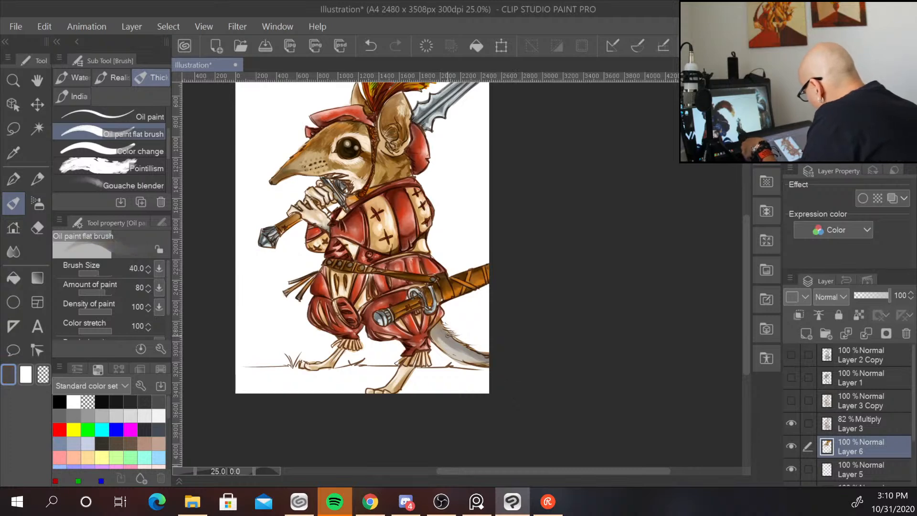
pyautogui.moveTo(445, 330); pyautogui.dragTo(485, 352)
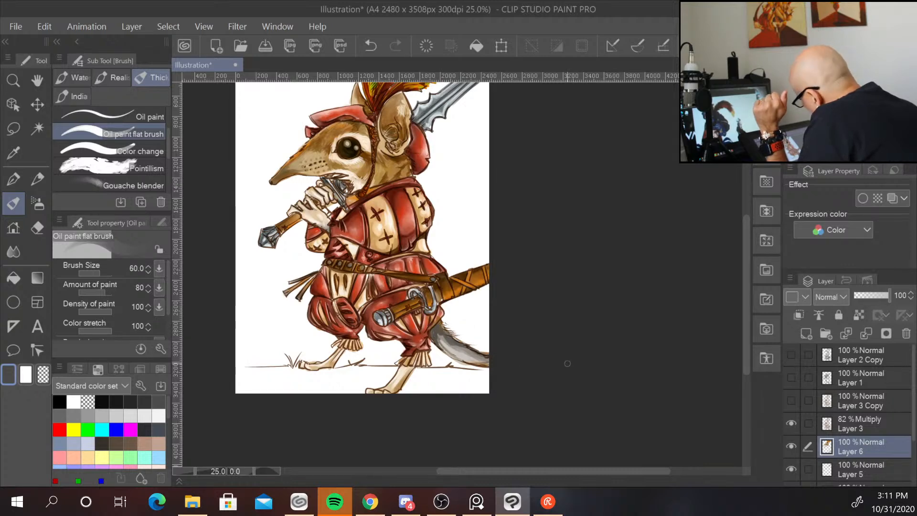
pyautogui.click(13, 251)
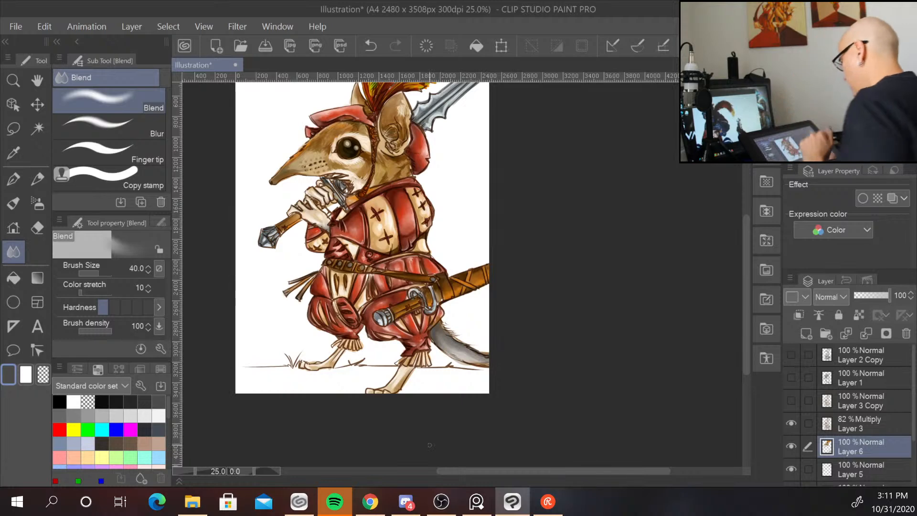
pyautogui.keyDown('alt'); pyautogui.click(522, 241); pyautogui.keyUp('alt')
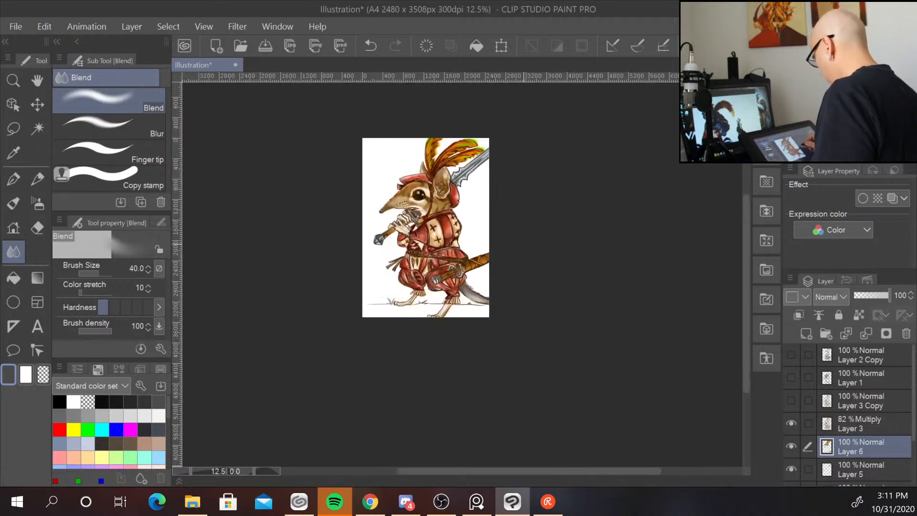
pyautogui.keyDown('ctrl'); pyautogui.click(530, 226); pyautogui.keyUp('ctrl')
pyautogui.hotkey('ctrl', '+')
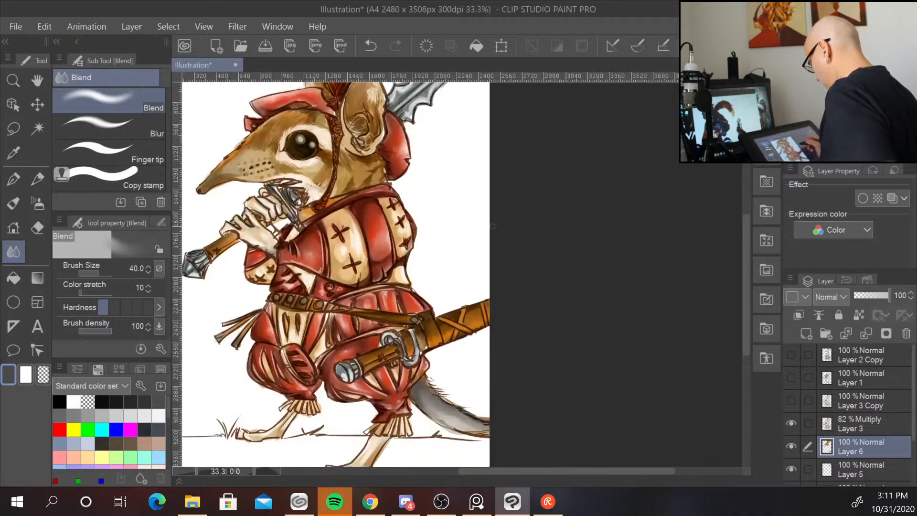
pyautogui.moveTo(478, 206); pyautogui.dragTo(550, 127)
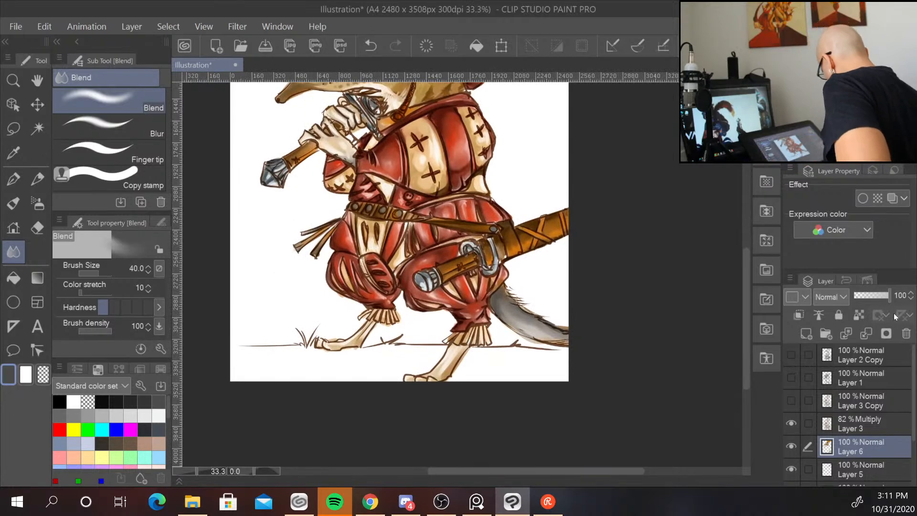
# Add a new layer and move it below Layer 4 in the layer stack.
pyautogui.click(807, 334)
pyautogui.moveTo(902, 442); pyautogui.dragTo(915, 457)
pyautogui.moveTo(889, 409); pyautogui.dragTo(914, 456)
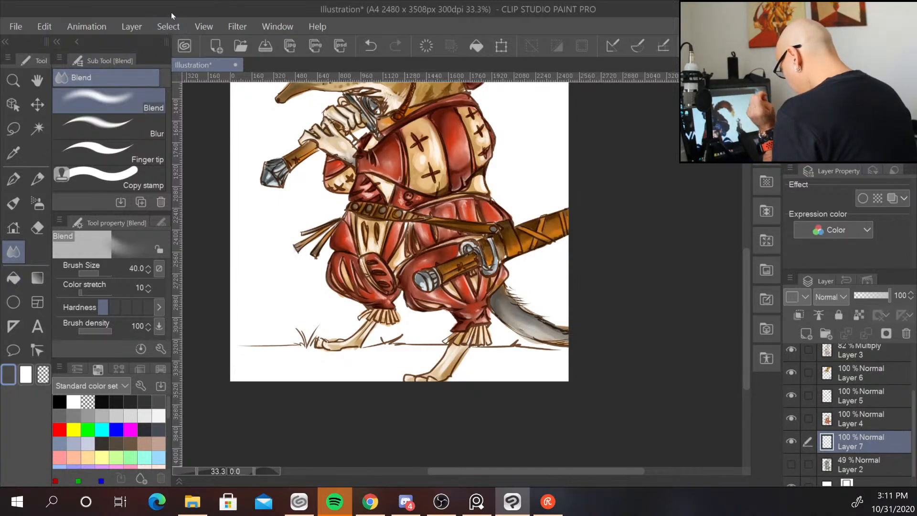
# Try spraying green Grass C decoration grass across the ground at size 600, then undo it.
pyautogui.click(38, 203)
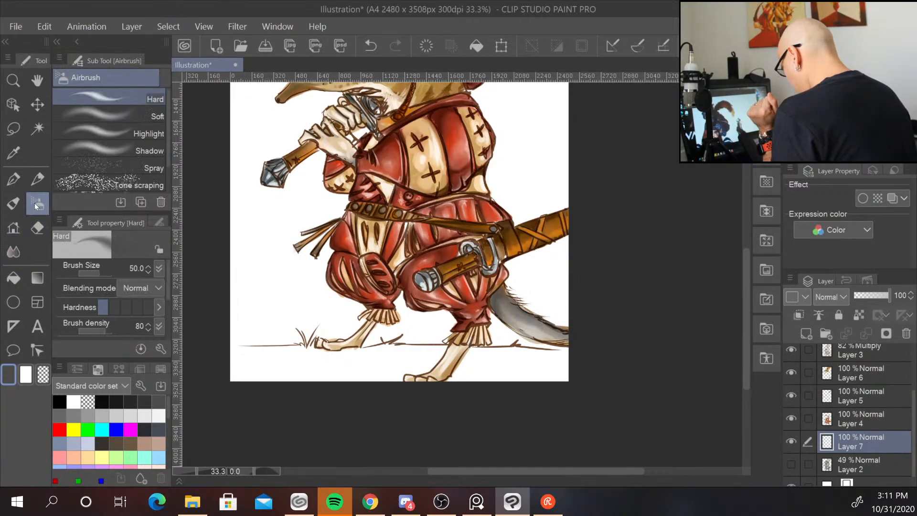
pyautogui.moveTo(165, 139)
pyautogui.mouseDown()
pyautogui.moveTo(167, 187)
pyautogui.moveTo(169, 122)
pyautogui.mouseUp()
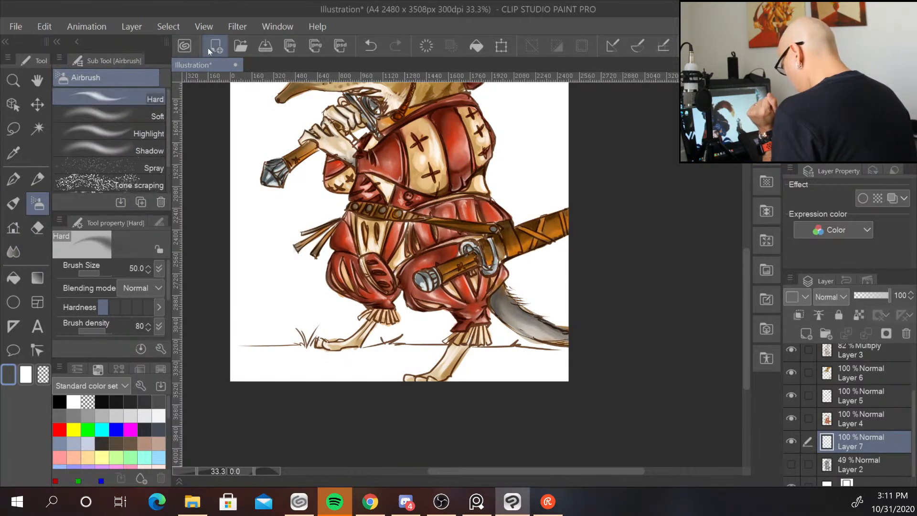
pyautogui.click(14, 228)
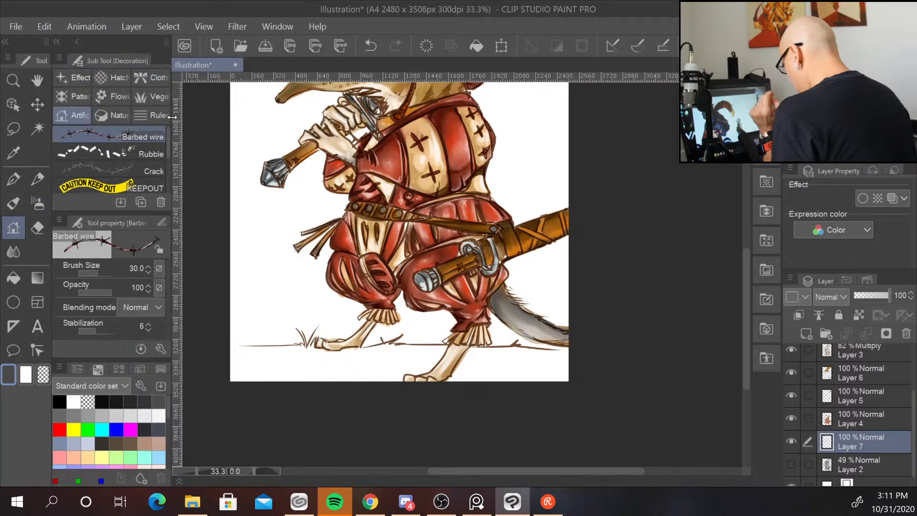
pyautogui.click(152, 96)
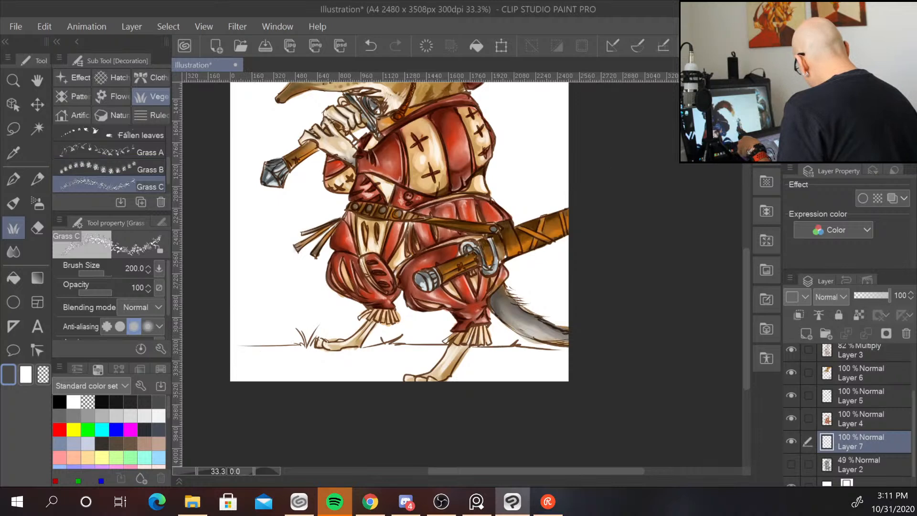
pyautogui.press('[')
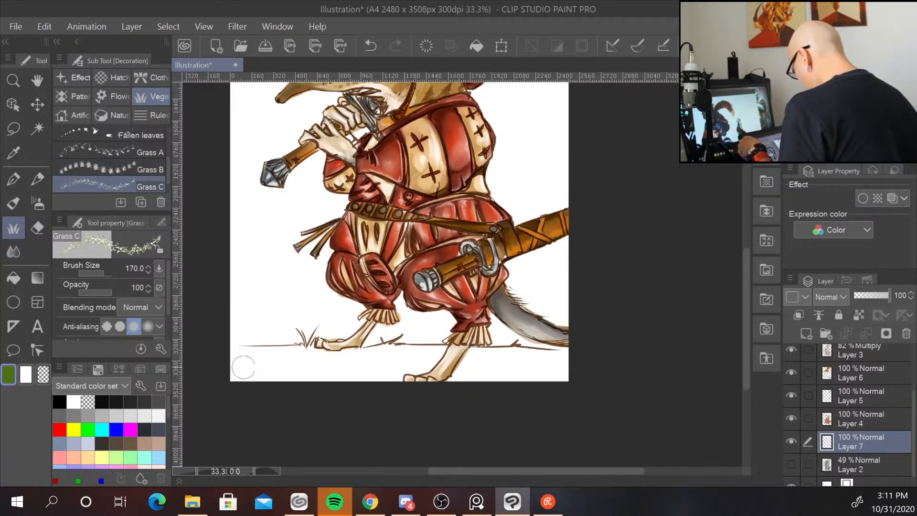
pyautogui.press(']')
pyautogui.press(']')
pyautogui.press(']')
pyautogui.press(']')
pyautogui.press(']')
pyautogui.press(']')
pyautogui.press(']')
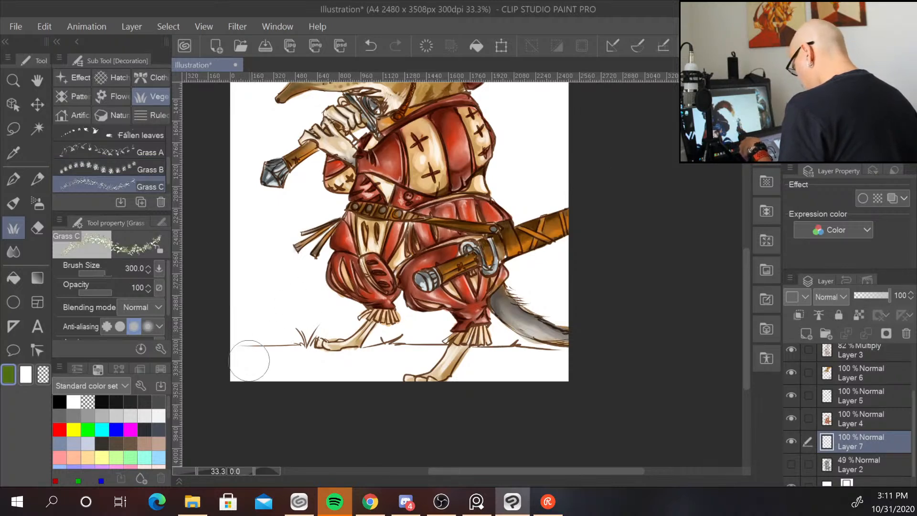
pyautogui.press('[')
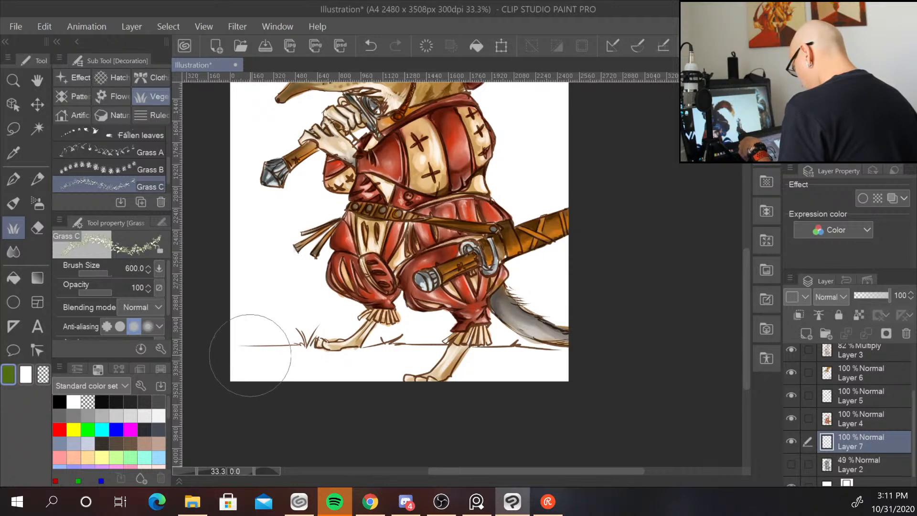
pyautogui.moveTo(246, 358)
pyautogui.mouseDown()
pyautogui.moveTo(226, 377)
pyautogui.moveTo(407, 356)
pyautogui.moveTo(386, 357)
pyautogui.moveTo(561, 364)
pyautogui.moveTo(550, 374)
pyautogui.moveTo(573, 351)
pyautogui.mouseUp()
pyautogui.moveTo(420, 349)
pyautogui.mouseDown()
pyautogui.moveTo(371, 361)
pyautogui.moveTo(315, 362)
pyautogui.moveTo(343, 352)
pyautogui.moveTo(251, 361)
pyautogui.mouseUp()
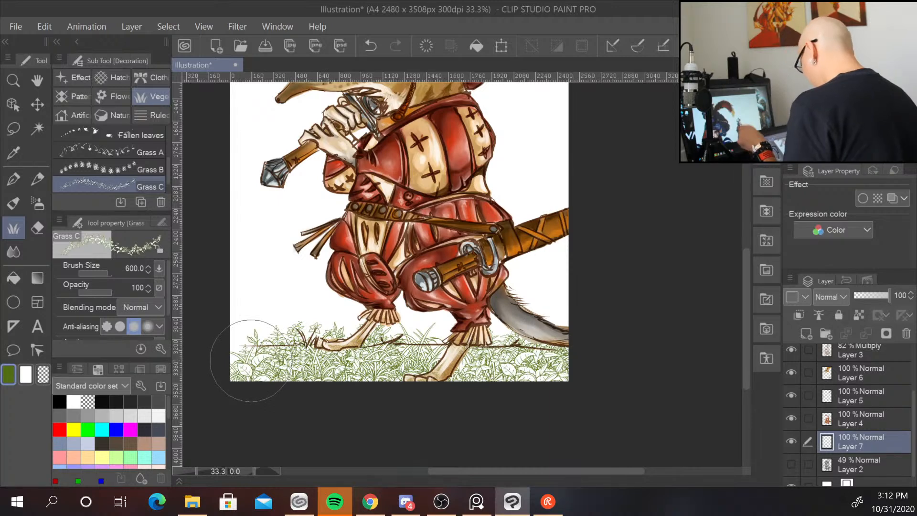
pyautogui.hotkey('ctrl', 'z')
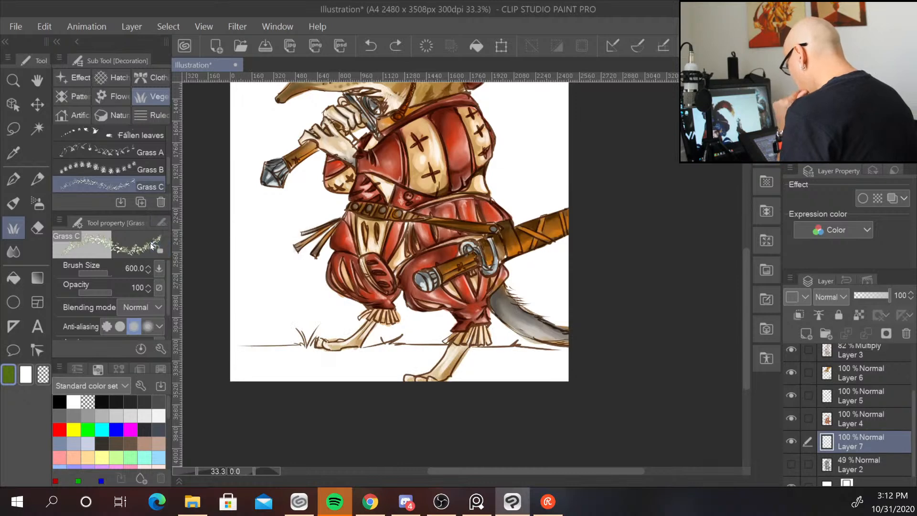
# Spray green Grass A decoration grass along the ground line around the character's feet.
pyautogui.click(149, 151)
pyautogui.moveTo(248, 371)
pyautogui.mouseDown()
pyautogui.moveTo(325, 358)
pyautogui.moveTo(263, 358)
pyautogui.moveTo(360, 350)
pyautogui.moveTo(448, 356)
pyautogui.moveTo(375, 371)
pyautogui.moveTo(504, 373)
pyautogui.moveTo(492, 355)
pyautogui.moveTo(547, 372)
pyautogui.moveTo(579, 369)
pyautogui.moveTo(556, 356)
pyautogui.moveTo(306, 370)
pyautogui.mouseUp()
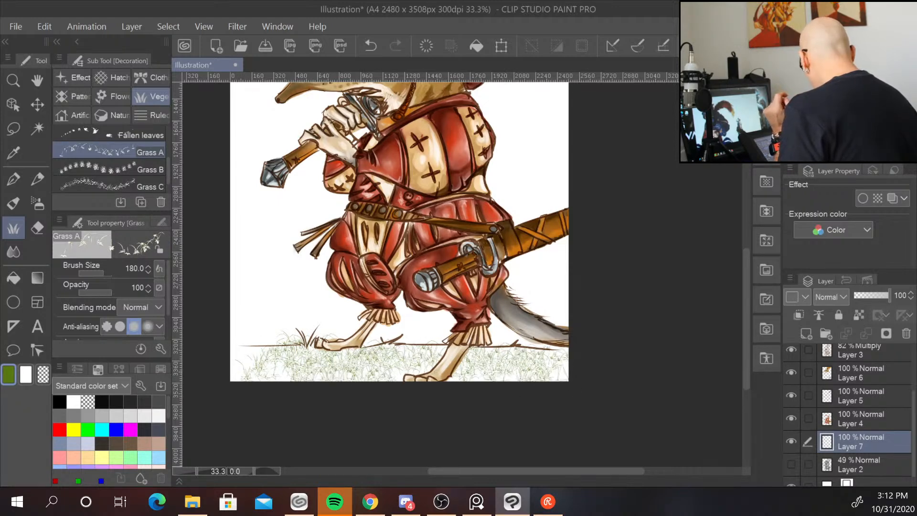
pyautogui.moveTo(356, 351)
pyautogui.mouseDown()
pyautogui.moveTo(330, 373)
pyautogui.moveTo(245, 350)
pyautogui.moveTo(420, 374)
pyautogui.moveTo(533, 360)
pyautogui.moveTo(454, 377)
pyautogui.moveTo(387, 371)
pyautogui.moveTo(308, 382)
pyautogui.moveTo(236, 370)
pyautogui.moveTo(473, 375)
pyautogui.moveTo(543, 396)
pyautogui.mouseUp()
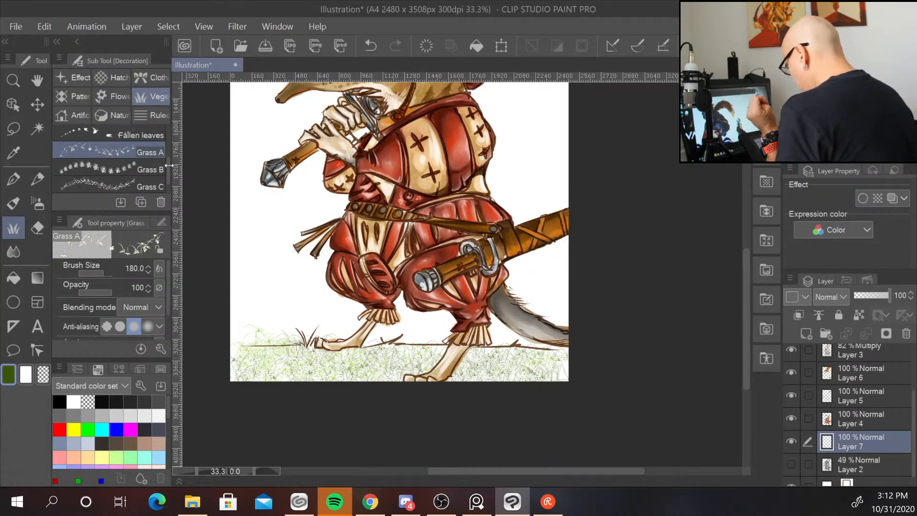
# Add another new layer and move it beneath Layer 7.
pyautogui.scroll(-1, 167, 181)
pyautogui.click(166, 189)
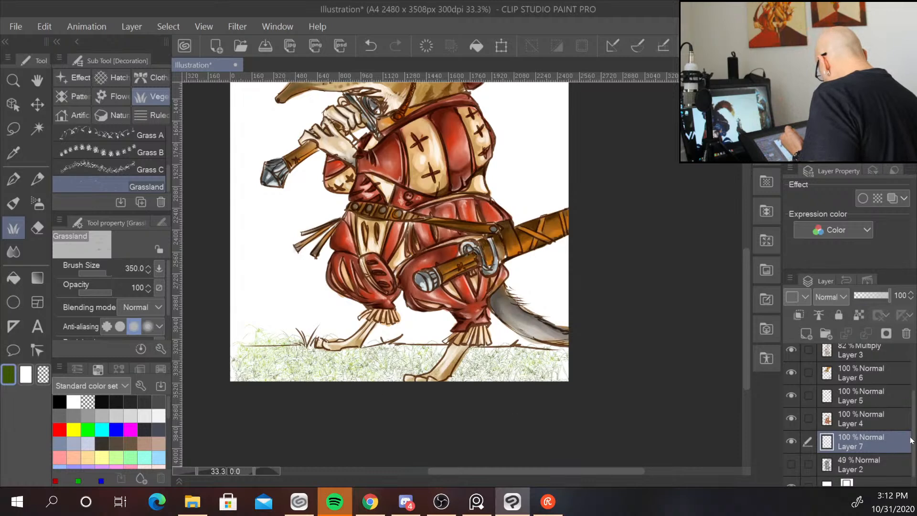
pyautogui.click(807, 333)
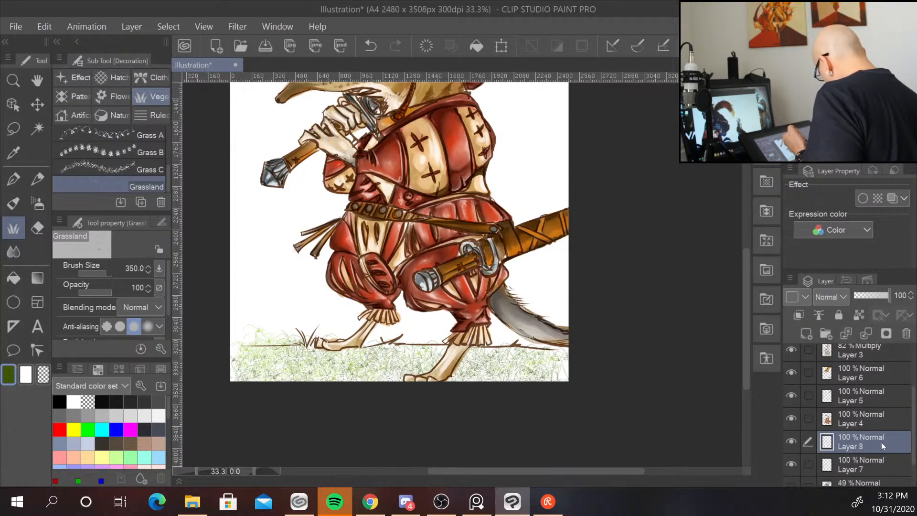
pyautogui.moveTo(882, 443); pyautogui.dragTo(892, 461)
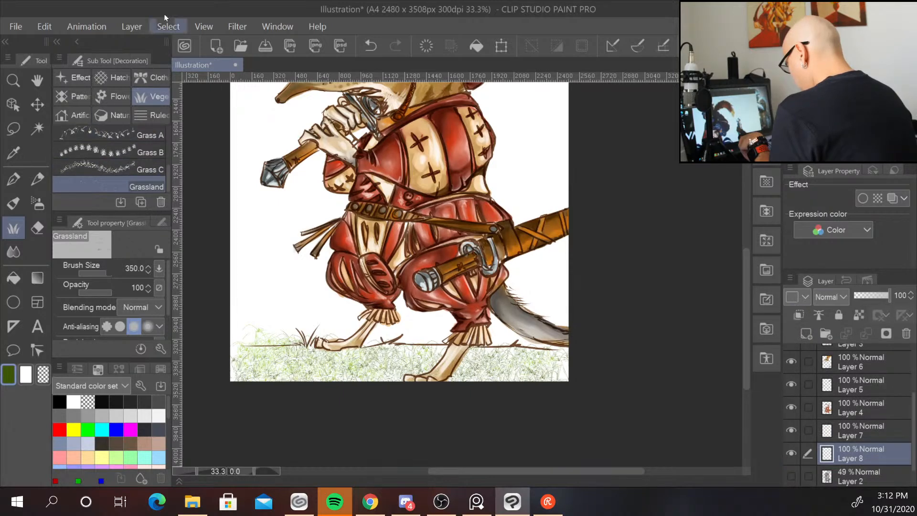
# Paint a broad base fill under the grass strip with the Oil paint flat brush at size 150.
pyautogui.click(13, 204)
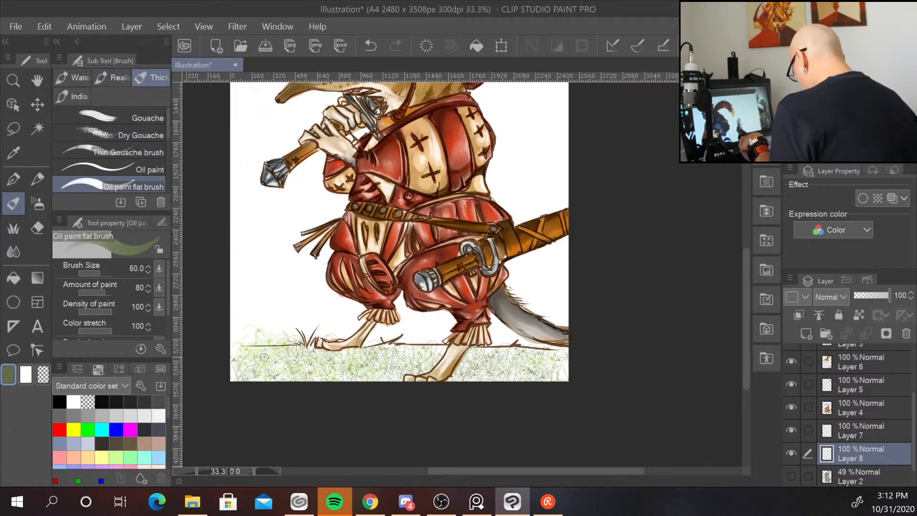
pyautogui.press(']')
pyautogui.press(']')
pyautogui.press(']')
pyautogui.press(']')
pyautogui.press(']')
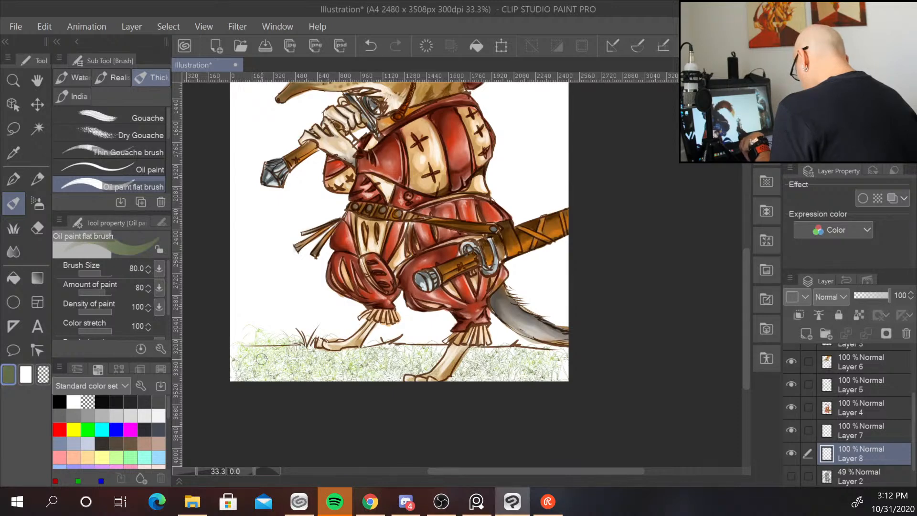
pyautogui.moveTo(300, 352); pyautogui.dragTo(433, 358)
pyautogui.moveTo(275, 374)
pyautogui.mouseDown()
pyautogui.moveTo(471, 354)
pyautogui.moveTo(535, 378)
pyautogui.moveTo(559, 354)
pyautogui.moveTo(535, 363)
pyautogui.mouseUp()
pyautogui.moveTo(306, 359)
pyautogui.mouseDown()
pyautogui.moveTo(239, 350)
pyautogui.moveTo(434, 345)
pyautogui.mouseUp()
pyautogui.moveTo(254, 375); pyautogui.dragTo(233, 357)
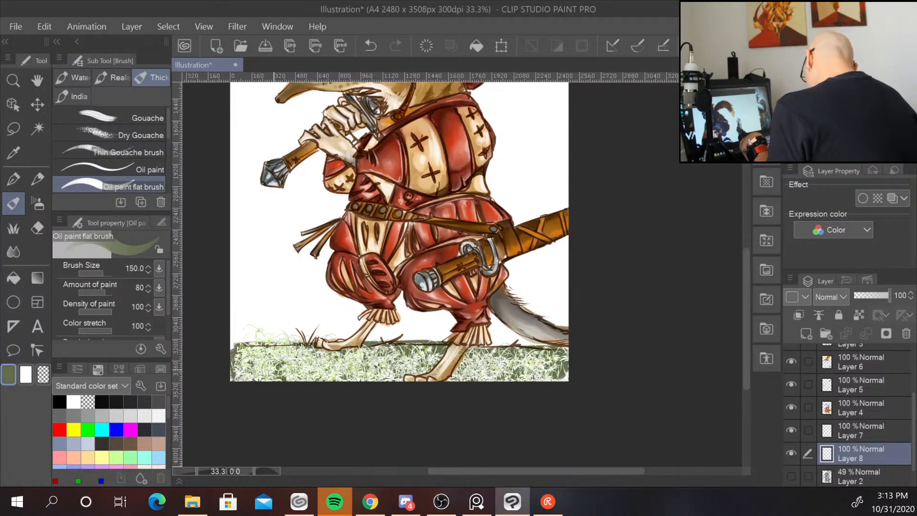
# Set Layer 7's blending mode to Multiply.
pyautogui.click(867, 435)
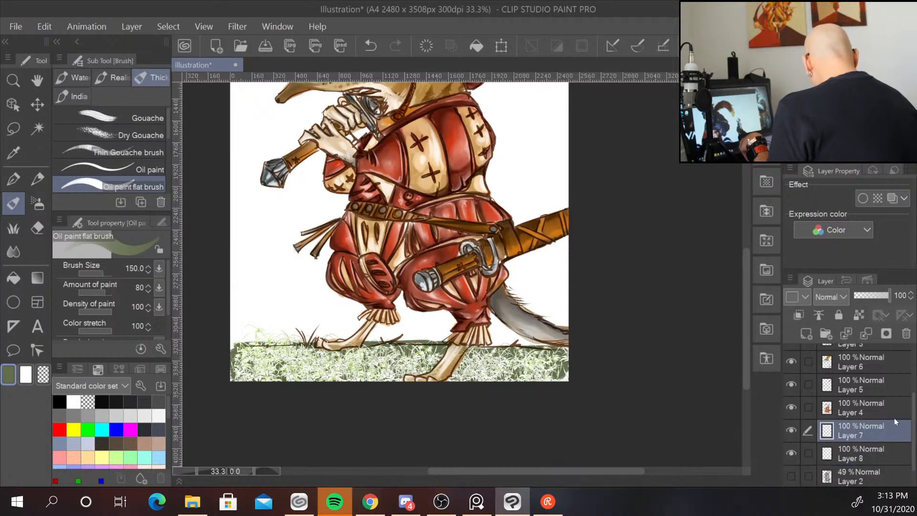
pyautogui.click(847, 297)
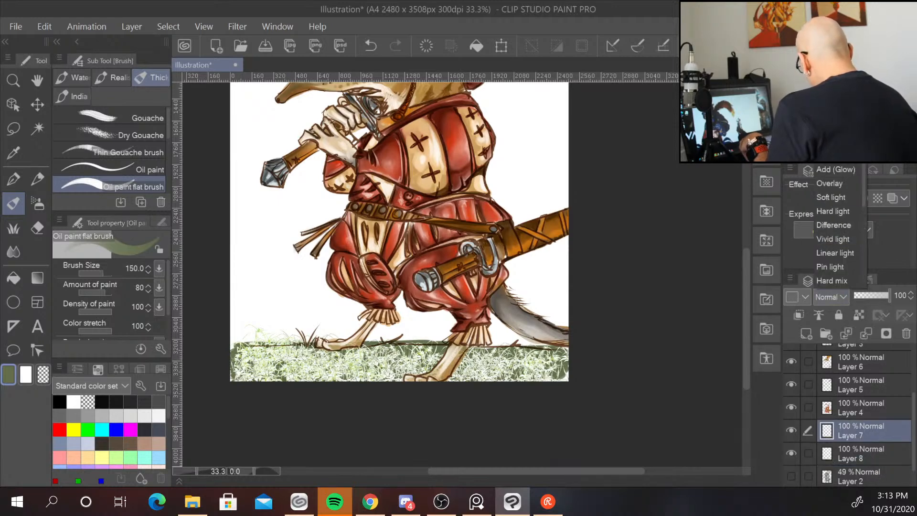
pyautogui.click(832, 44)
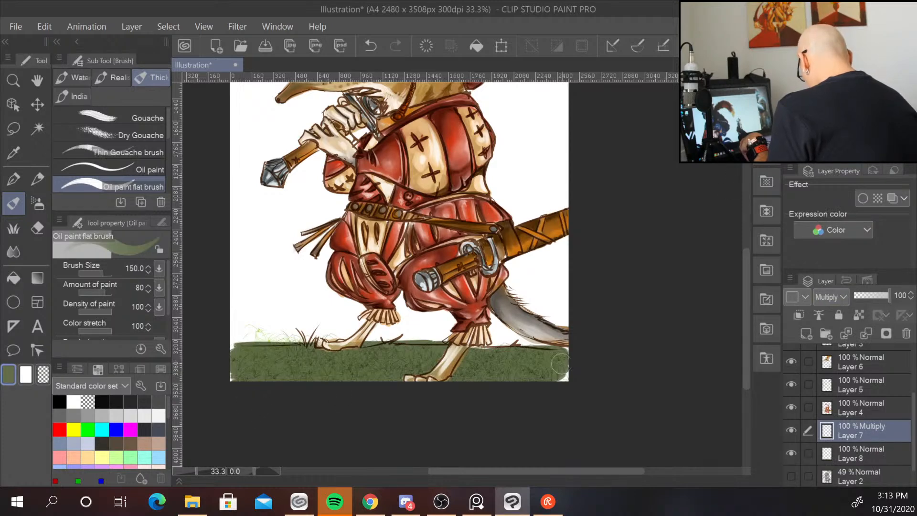
# Paint darker green shading across the ground strip on the Multiply layer with the flat brush.
pyautogui.moveTo(559, 361)
pyautogui.mouseDown()
pyautogui.moveTo(574, 373)
pyautogui.moveTo(554, 368)
pyautogui.moveTo(572, 355)
pyautogui.moveTo(556, 352)
pyautogui.moveTo(573, 363)
pyautogui.moveTo(567, 370)
pyautogui.moveTo(578, 380)
pyautogui.moveTo(474, 380)
pyautogui.moveTo(472, 373)
pyautogui.moveTo(563, 364)
pyautogui.moveTo(455, 373)
pyautogui.moveTo(539, 356)
pyautogui.moveTo(421, 345)
pyautogui.moveTo(442, 354)
pyautogui.moveTo(370, 369)
pyautogui.moveTo(428, 364)
pyautogui.moveTo(380, 375)
pyautogui.moveTo(386, 361)
pyautogui.moveTo(319, 360)
pyautogui.moveTo(333, 351)
pyautogui.moveTo(262, 359)
pyautogui.moveTo(326, 364)
pyautogui.moveTo(322, 375)
pyautogui.moveTo(247, 358)
pyautogui.moveTo(398, 387)
pyautogui.moveTo(567, 363)
pyautogui.mouseUp()
pyautogui.moveTo(242, 372); pyautogui.dragTo(229, 367)
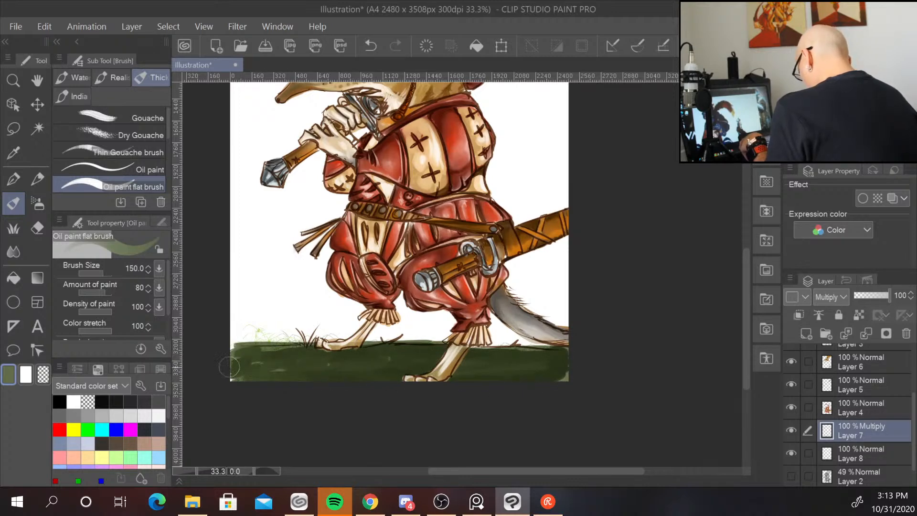
pyautogui.keyDown('alt'); pyautogui.click(535, 363); pyautogui.keyUp('alt')
pyautogui.moveTo(318, 372)
pyautogui.mouseDown()
pyautogui.moveTo(301, 371)
pyautogui.moveTo(363, 352)
pyautogui.moveTo(383, 377)
pyautogui.moveTo(516, 373)
pyautogui.moveTo(324, 364)
pyautogui.moveTo(337, 354)
pyautogui.moveTo(387, 363)
pyautogui.moveTo(277, 377)
pyautogui.moveTo(254, 352)
pyautogui.moveTo(236, 354)
pyautogui.mouseUp()
pyautogui.moveTo(572, 353); pyautogui.dragTo(531, 355)
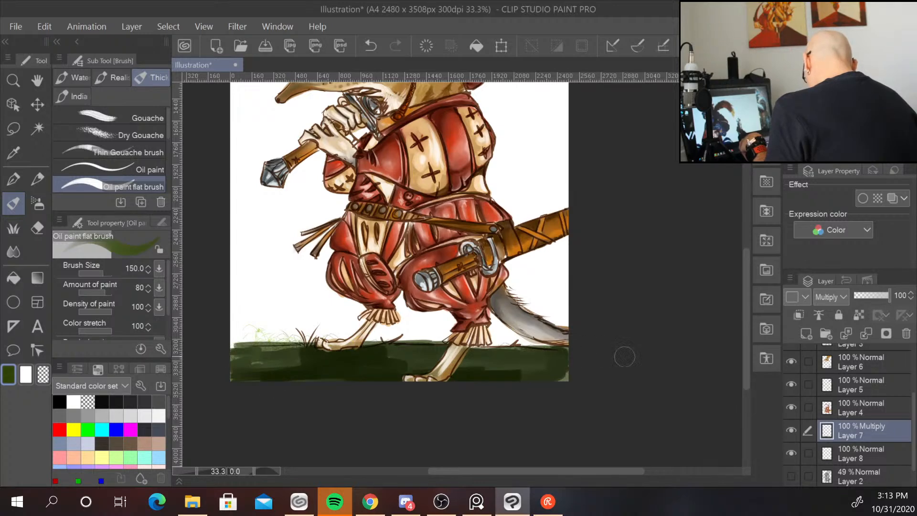
pyautogui.moveTo(582, 375); pyautogui.dragTo(528, 378)
pyautogui.moveTo(528, 378)
pyautogui.mouseDown()
pyautogui.moveTo(566, 356)
pyautogui.moveTo(552, 353)
pyautogui.mouseUp()
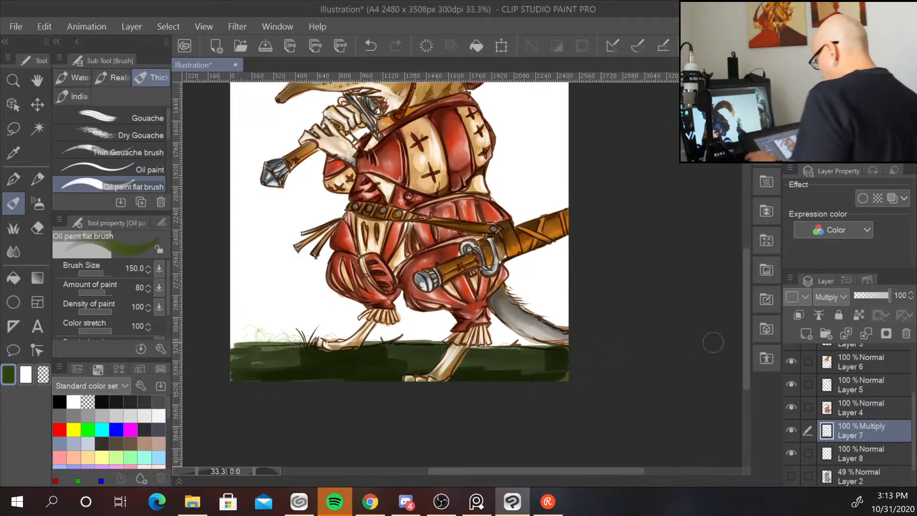
# Add a new layer directly above Layer 3.
pyautogui.scroll(-3, 713, 342)
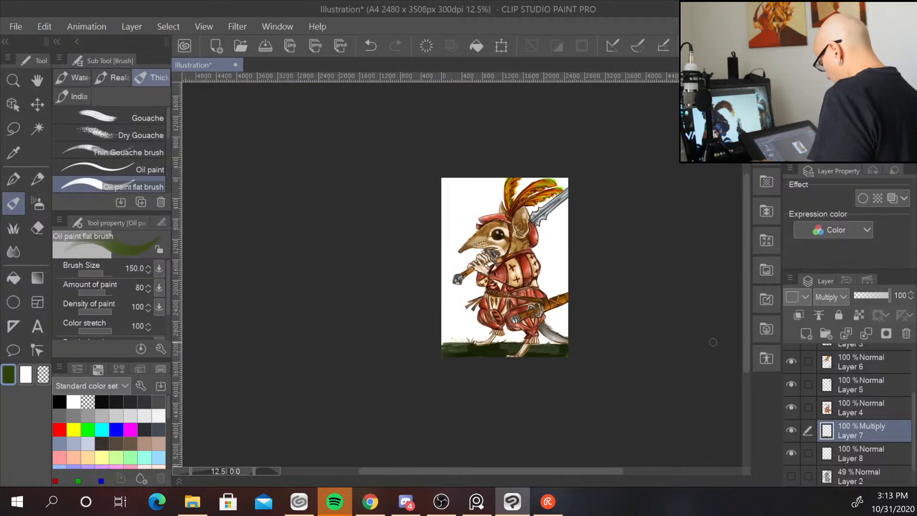
pyautogui.scroll(2, 713, 342)
pyautogui.scroll(-2, 713, 343)
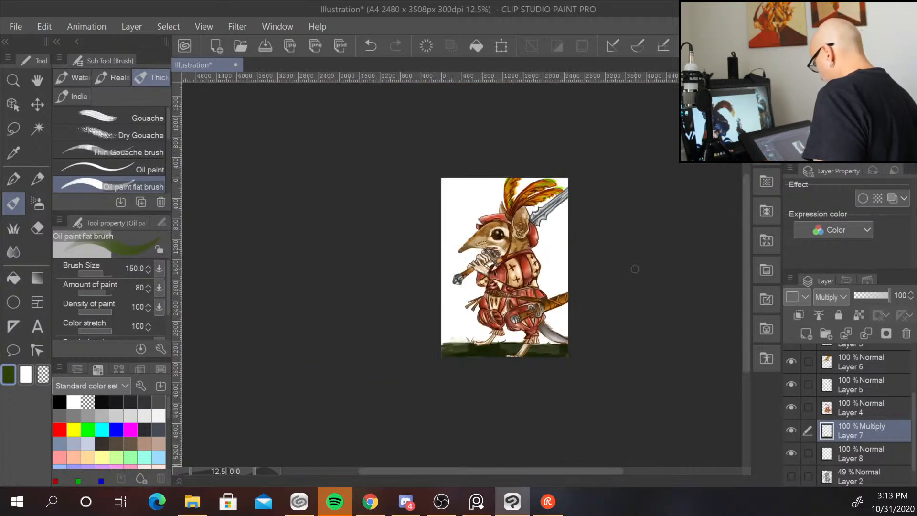
pyautogui.scroll(2, 635, 267)
pyautogui.scroll(3, 905, 394)
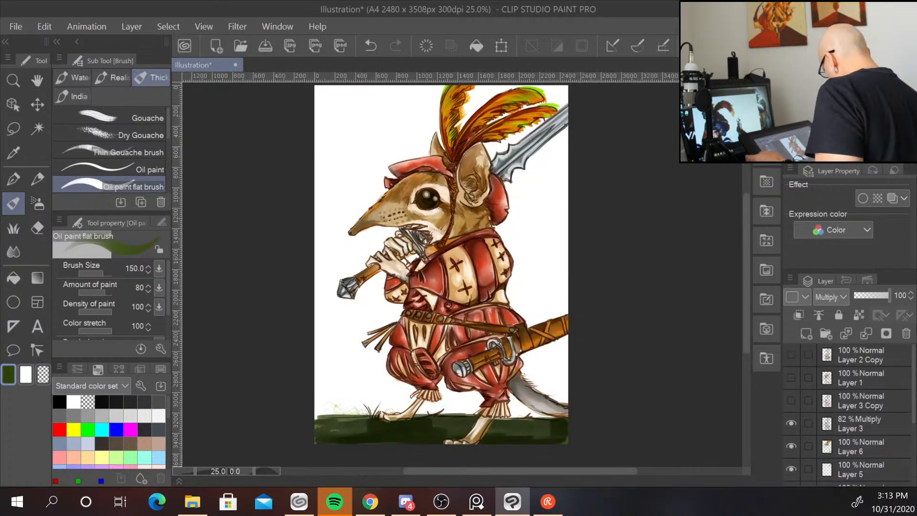
pyautogui.click(877, 417)
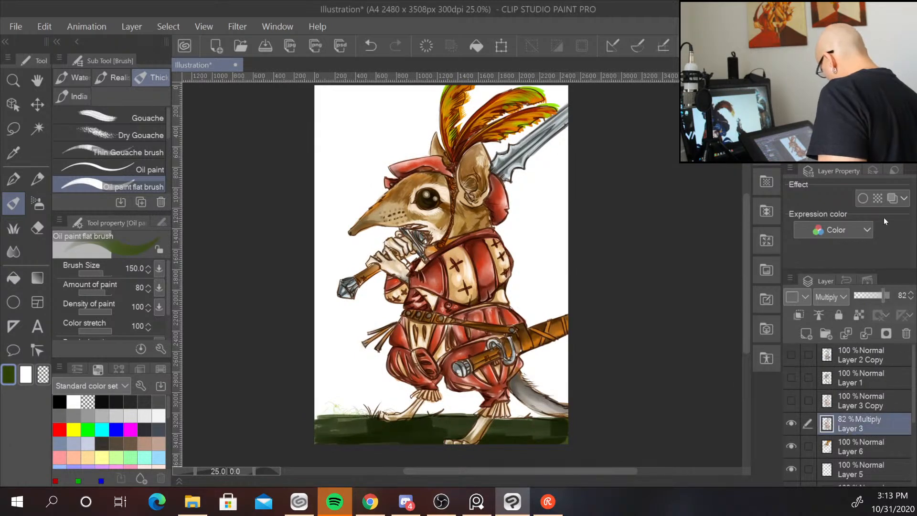
pyautogui.click(808, 335)
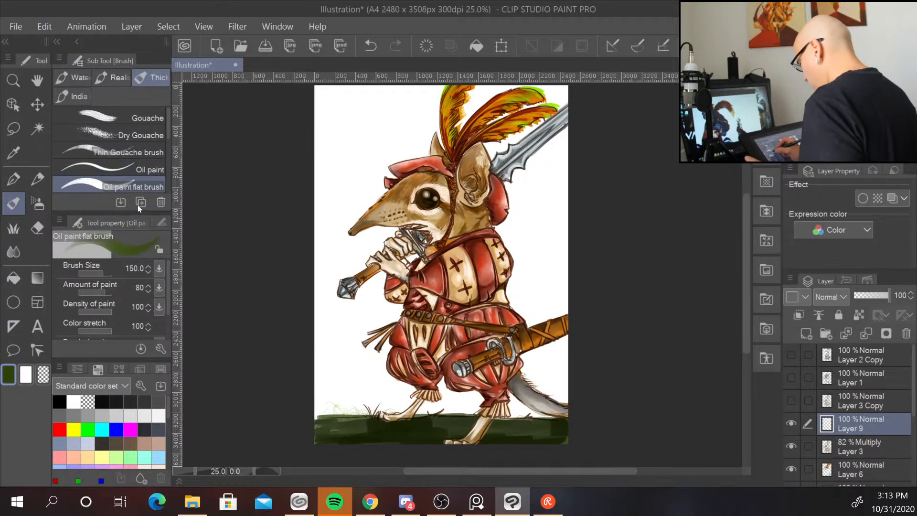
# Switch to the Oil paint brush at size 8, pick white, and paint fine fur strands inside the ear.
pyautogui.click(153, 169)
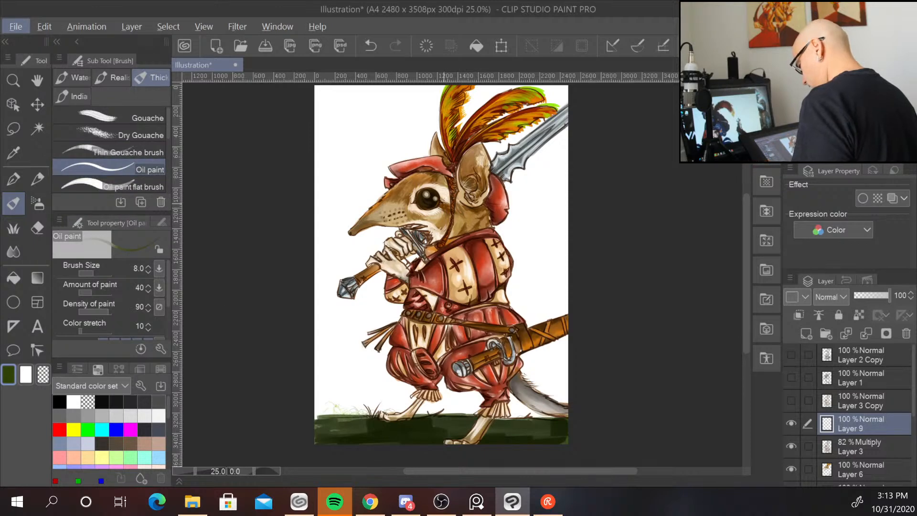
pyautogui.scroll(2, 444, 204)
pyautogui.keyDown('alt'); pyautogui.click(445, 185); pyautogui.keyUp('alt')
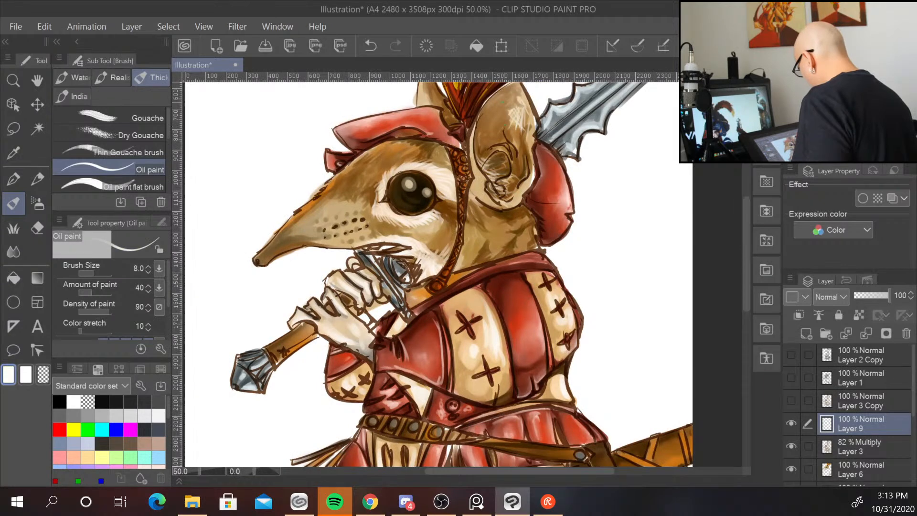
pyautogui.moveTo(508, 166); pyautogui.dragTo(487, 168)
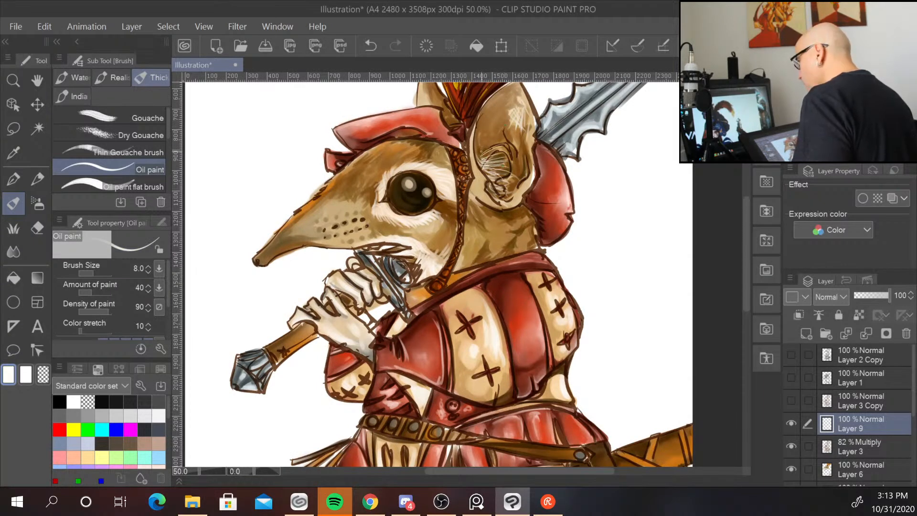
pyautogui.moveTo(510, 161); pyautogui.dragTo(482, 155)
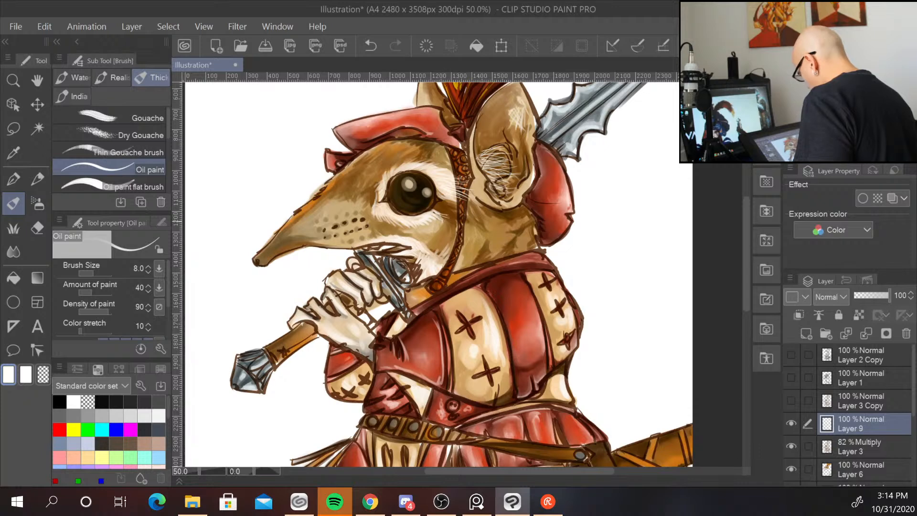
# Paint long white whiskers sweeping back from the snout across the cheek.
pyautogui.moveTo(324, 233)
pyautogui.mouseDown()
pyautogui.moveTo(457, 274)
pyautogui.moveTo(477, 247)
pyautogui.moveTo(408, 248)
pyautogui.moveTo(464, 218)
pyautogui.mouseUp()
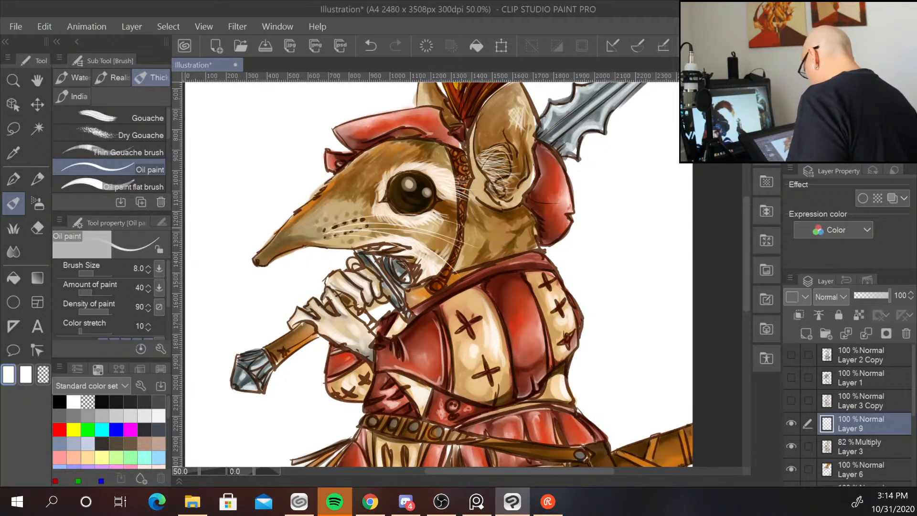
pyautogui.moveTo(324, 234); pyautogui.dragTo(454, 271)
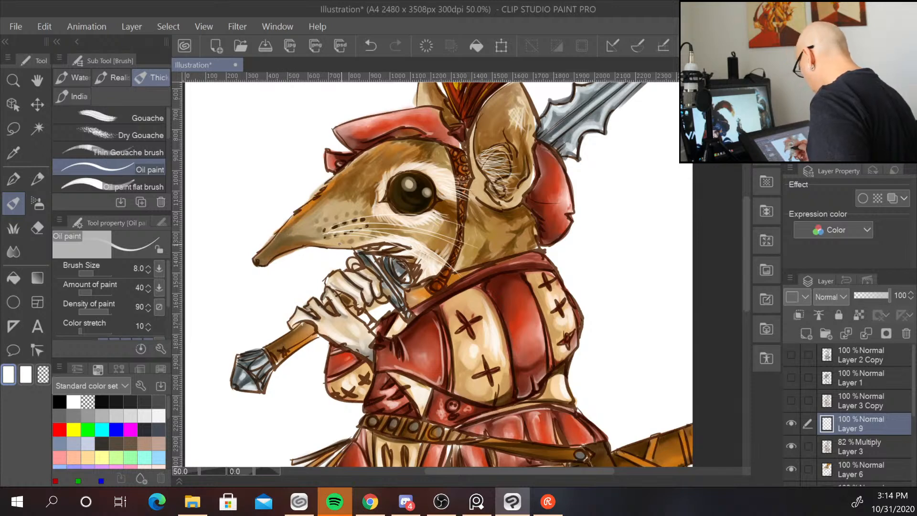
pyautogui.moveTo(326, 240); pyautogui.dragTo(422, 272)
pyautogui.moveTo(319, 233); pyautogui.dragTo(375, 209)
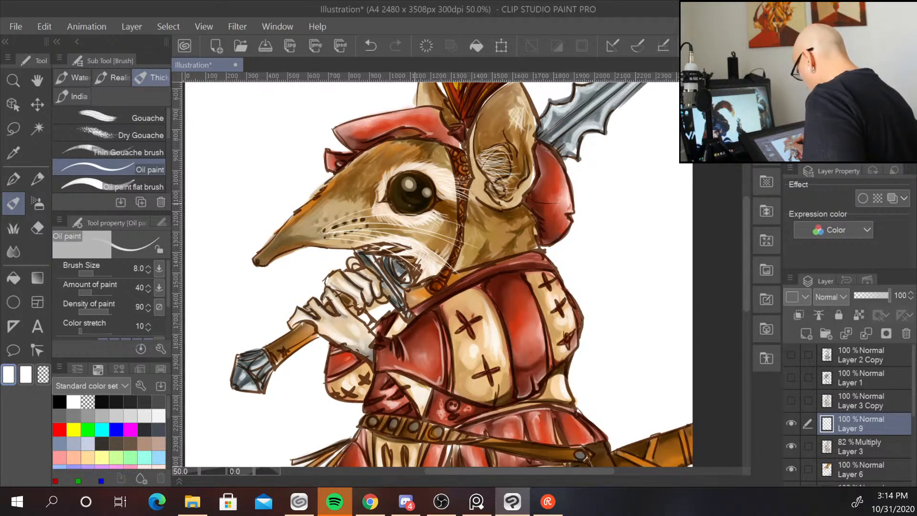
pyautogui.moveTo(342, 245); pyautogui.dragTo(434, 306)
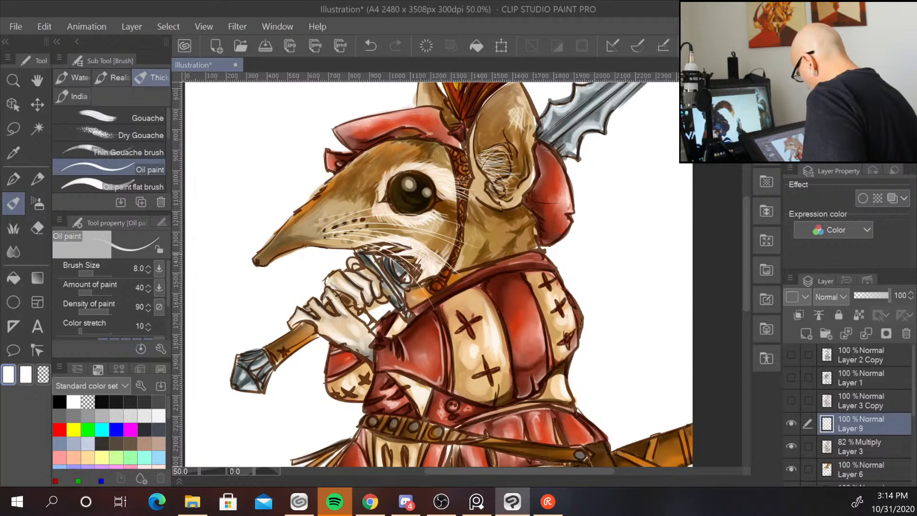
pyautogui.moveTo(355, 227); pyautogui.dragTo(457, 263)
pyautogui.moveTo(400, 233); pyautogui.dragTo(459, 255)
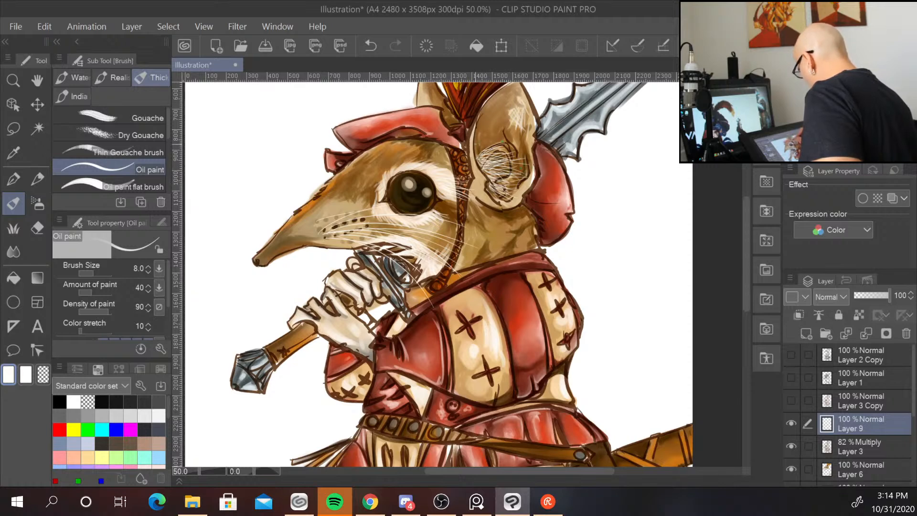
# Add more white fur strands at the top of the ear and on the hand.
pyautogui.moveTo(476, 143); pyautogui.dragTo(491, 136)
pyautogui.moveTo(478, 138); pyautogui.dragTo(494, 128)
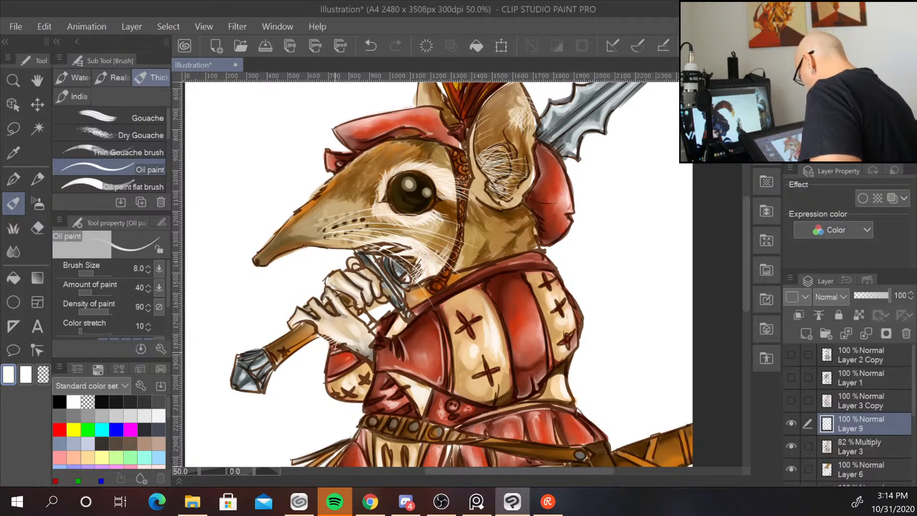
pyautogui.moveTo(341, 346); pyautogui.dragTo(346, 356)
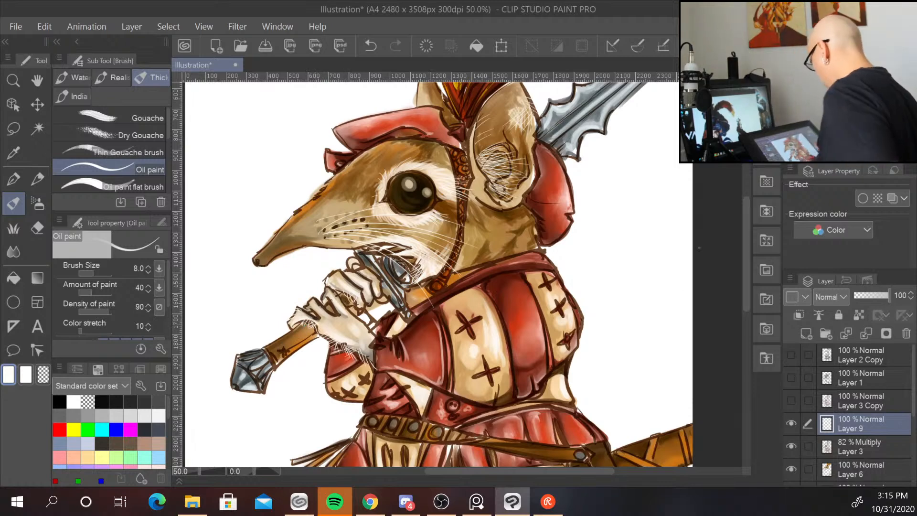
# Set the brush size to 10 and add further fur strokes on the ear.
pyautogui.scroll(-2, 685, 329)
pyautogui.moveTo(685, 329); pyautogui.dragTo(583, 259)
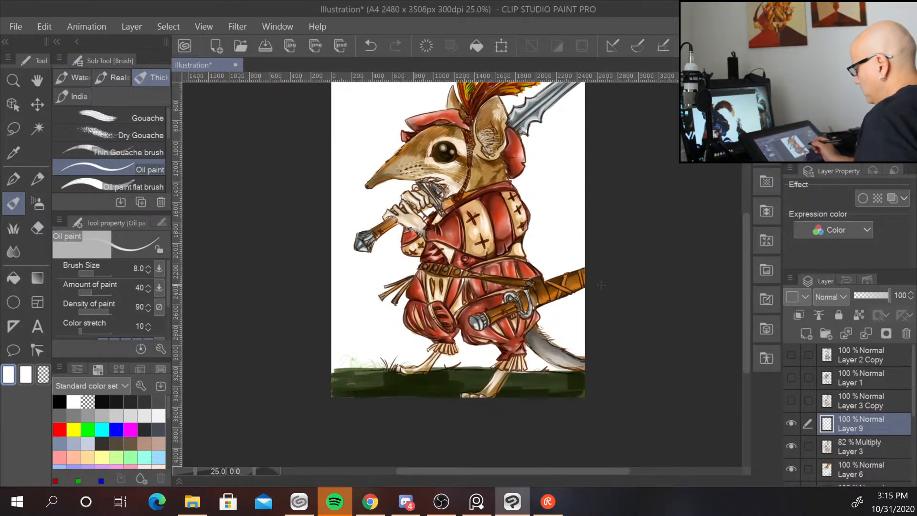
pyautogui.moveTo(604, 309); pyautogui.dragTo(583, 362)
pyautogui.scroll(2, 508, 221)
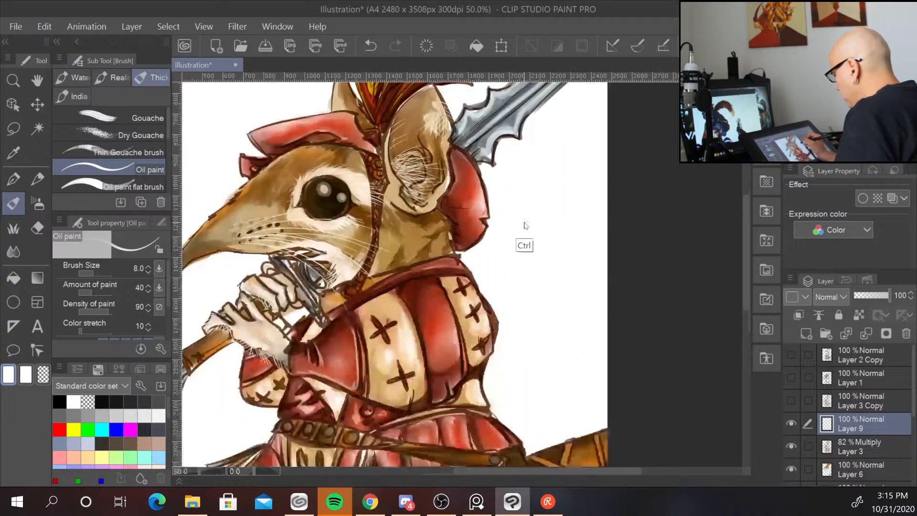
pyautogui.press('[')
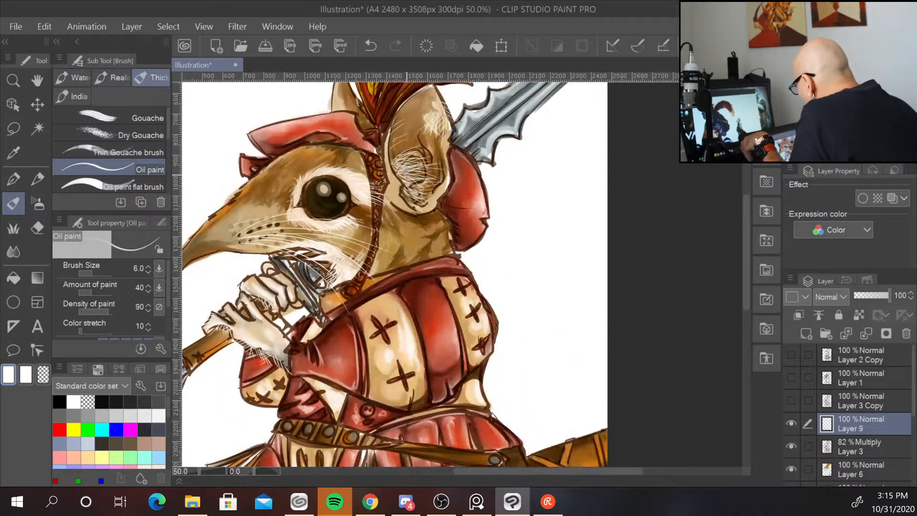
pyautogui.press(']')
pyautogui.press(']')
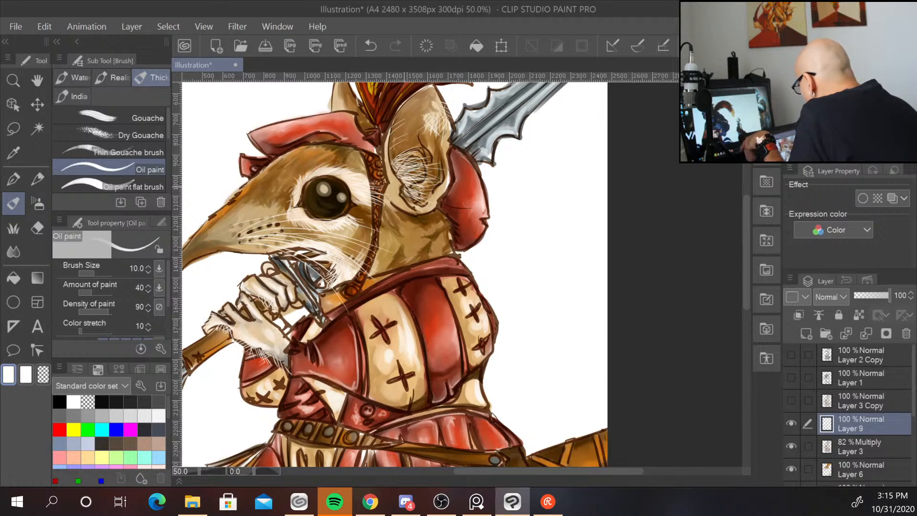
pyautogui.moveTo(423, 168); pyautogui.dragTo(396, 162)
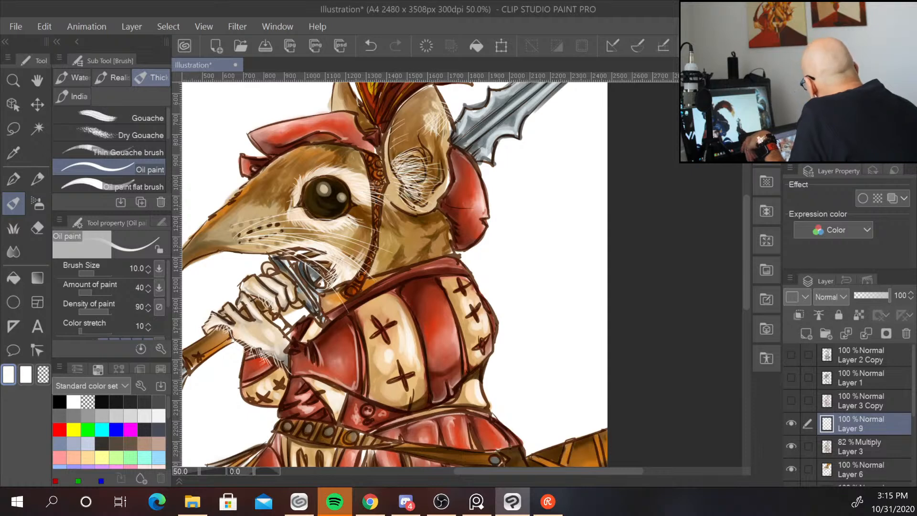
# Sample a light beige from the head and paint highlight strands along the ear.
pyautogui.rightClick(404, 202)
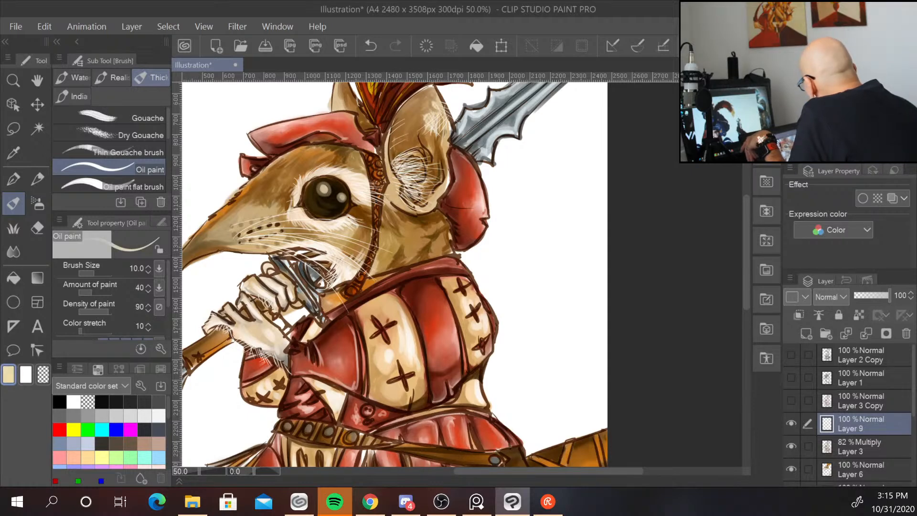
pyautogui.moveTo(426, 166); pyautogui.dragTo(399, 161)
pyautogui.moveTo(430, 163); pyautogui.dragTo(412, 166)
pyautogui.moveTo(433, 177)
pyautogui.mouseDown()
pyautogui.moveTo(409, 174)
pyautogui.moveTo(392, 116)
pyautogui.mouseUp()
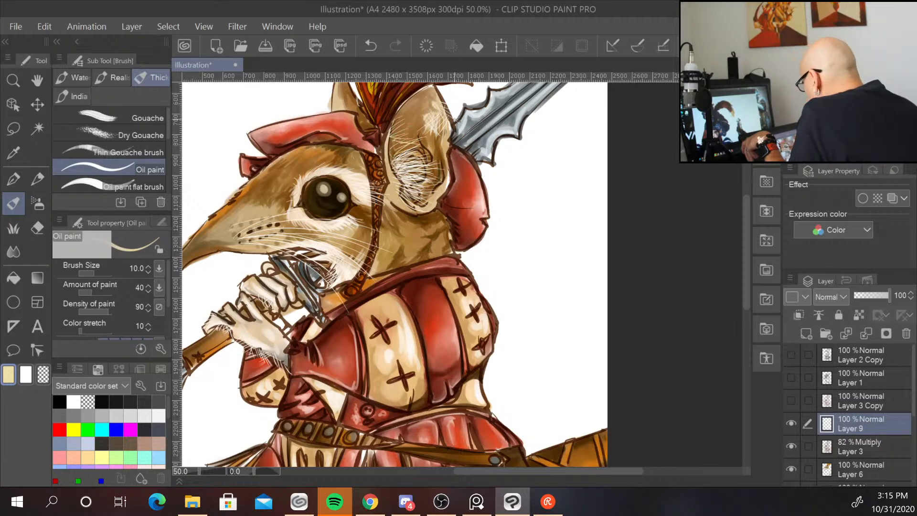
pyautogui.hotkey('ctrl', '-')
pyautogui.hotkey('ctrl', '-')
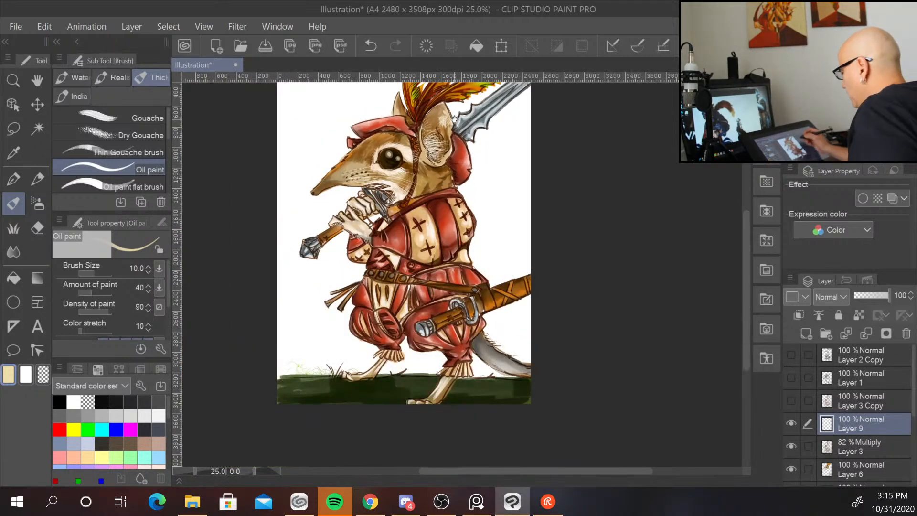
pyautogui.moveTo(504, 210); pyautogui.dragTo(478, 247)
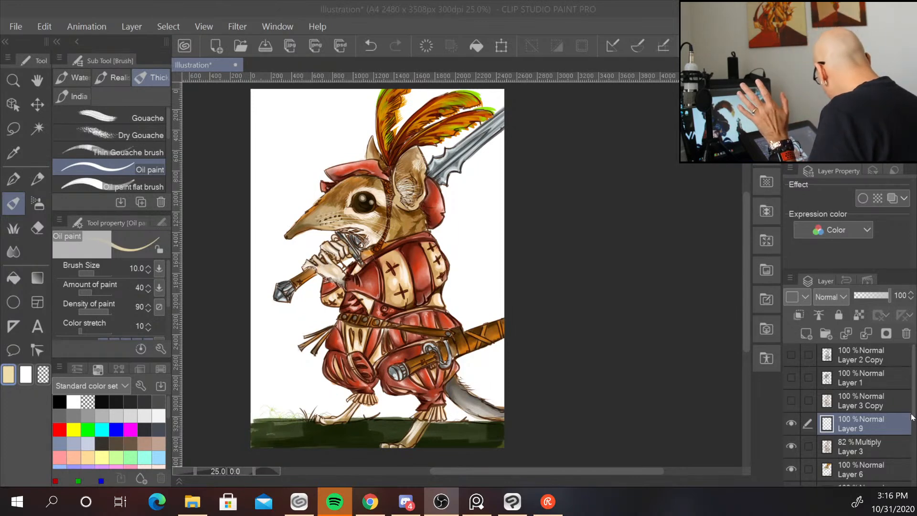
pyautogui.moveTo(914, 415); pyautogui.dragTo(915, 436)
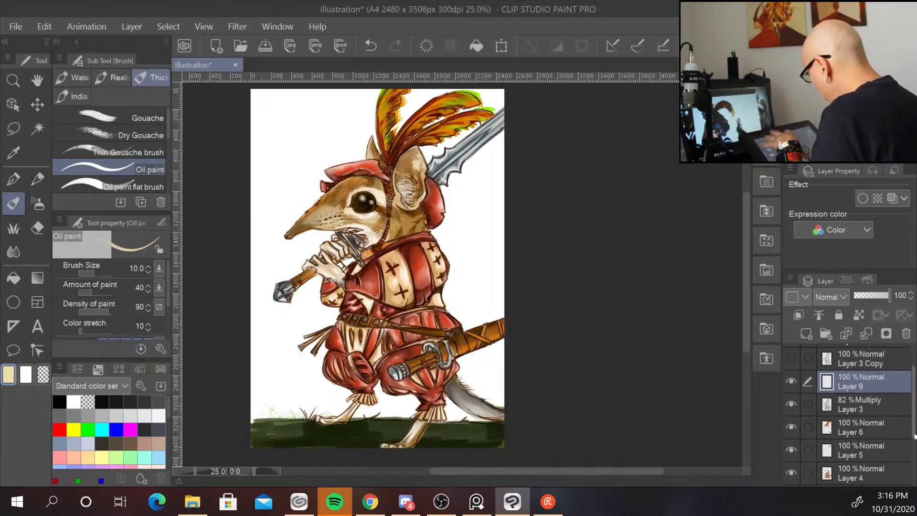